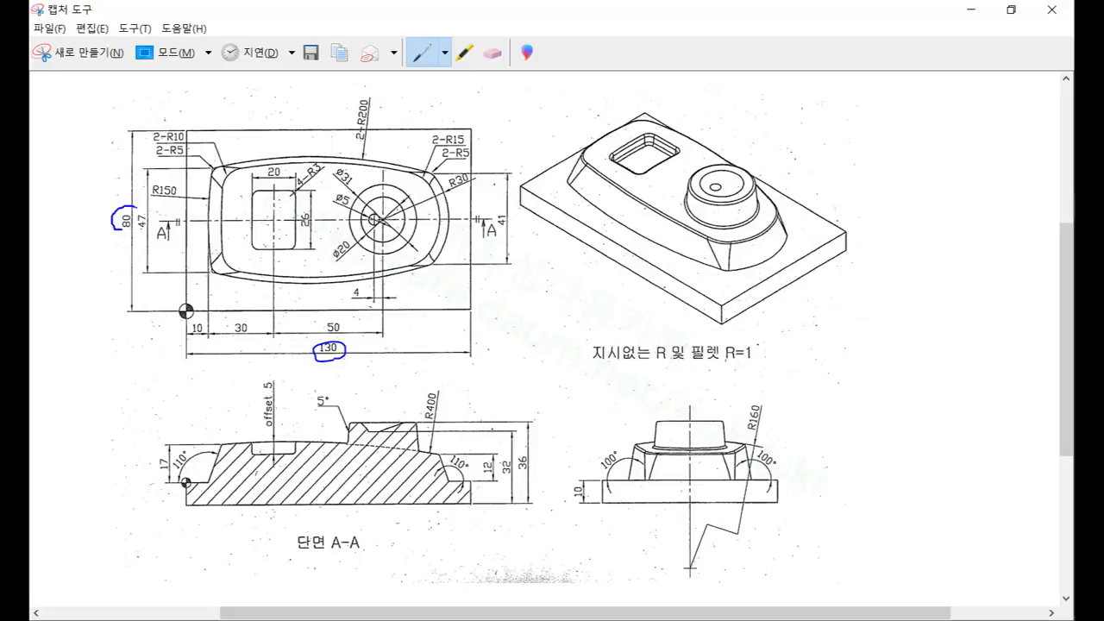
Step: Circle the 80 height dimension on the reference drawing and switch to Mastercam X9
left_click_drag(120, 231, 137, 212)
left_click(974, 11)
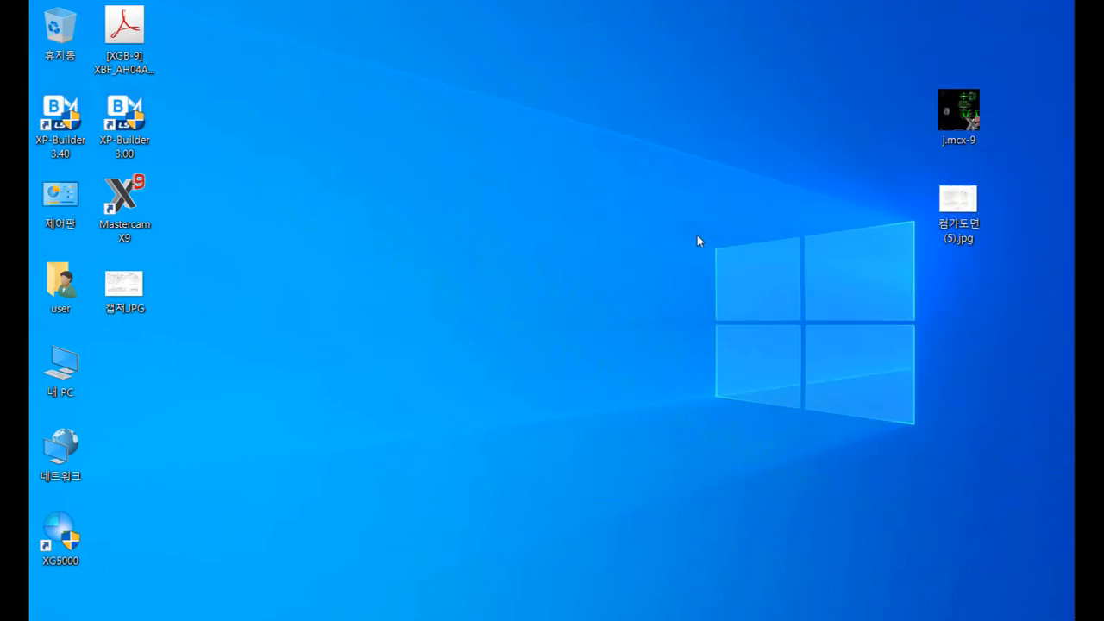
double_click(123, 186)
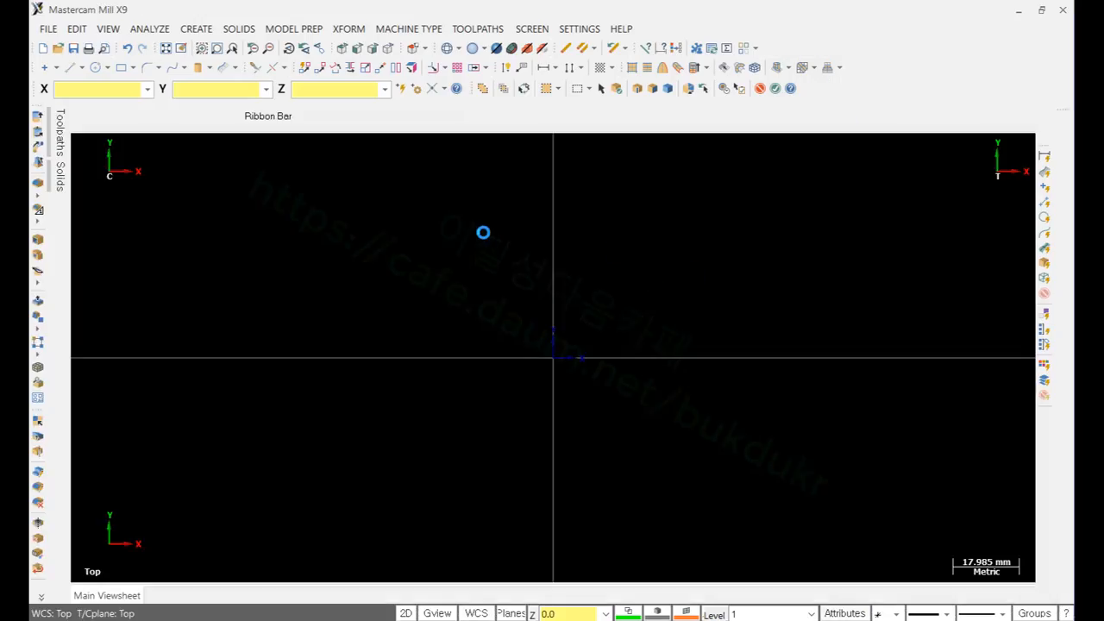
Step: Create a rectangle 130 mm wide and 80 mm high with its lower-left corner at the origin
left_click(121, 67)
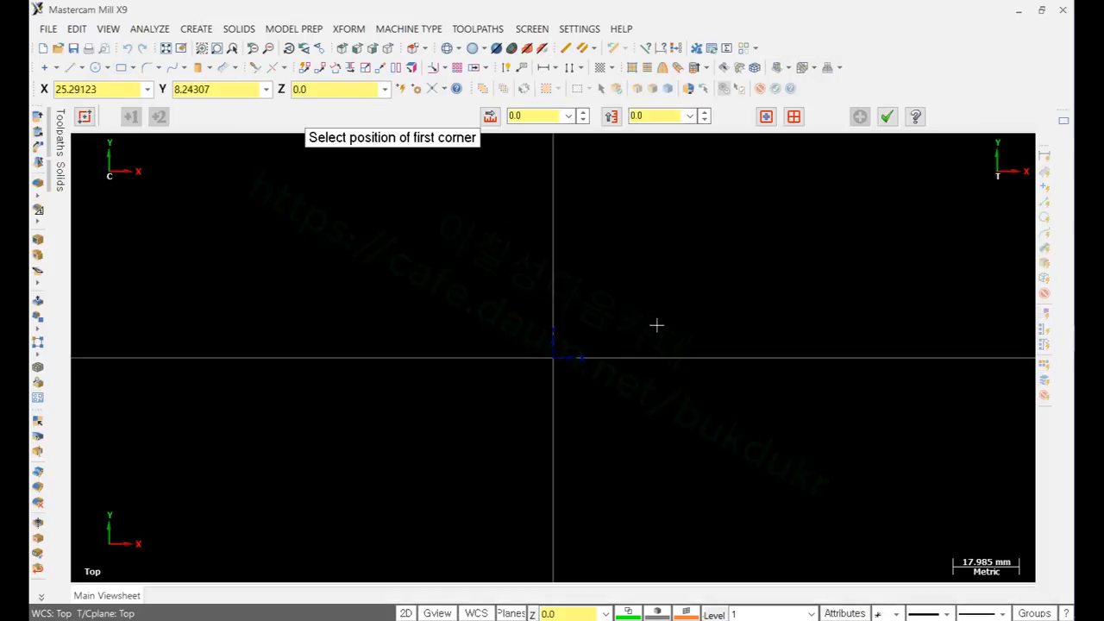
left_click(552, 357)
left_click(824, 187)
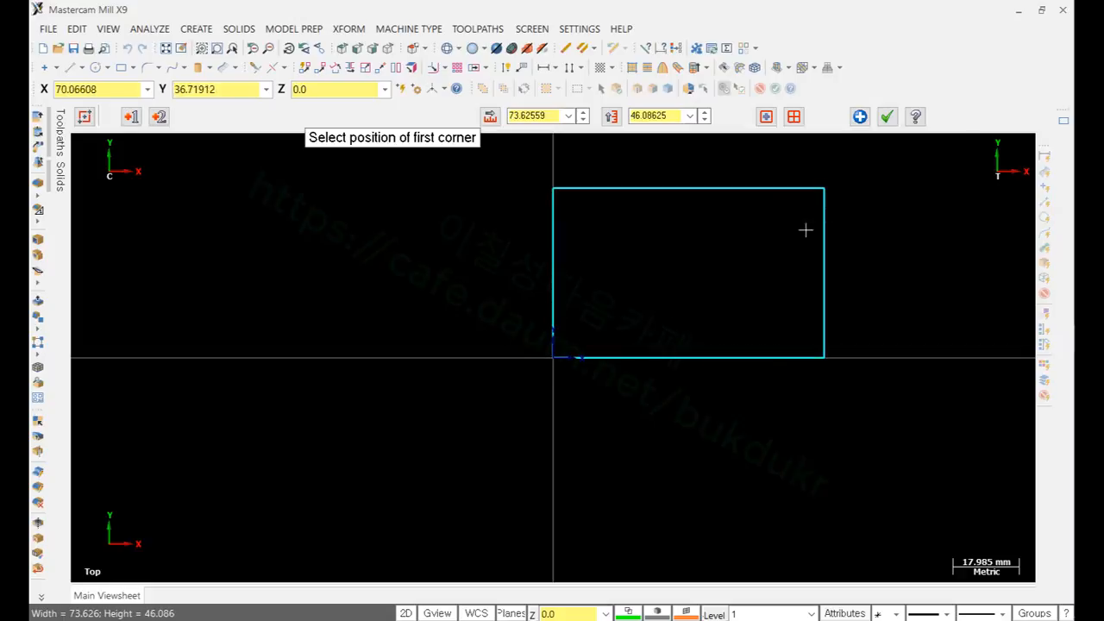
left_click(527, 116)
type("130")
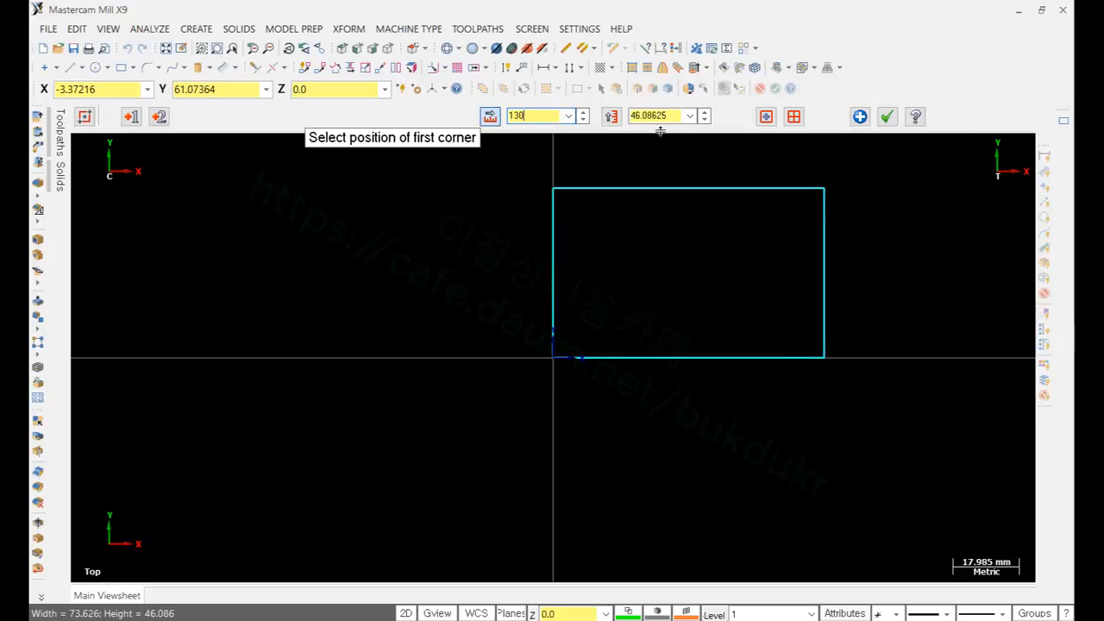
left_click(657, 116)
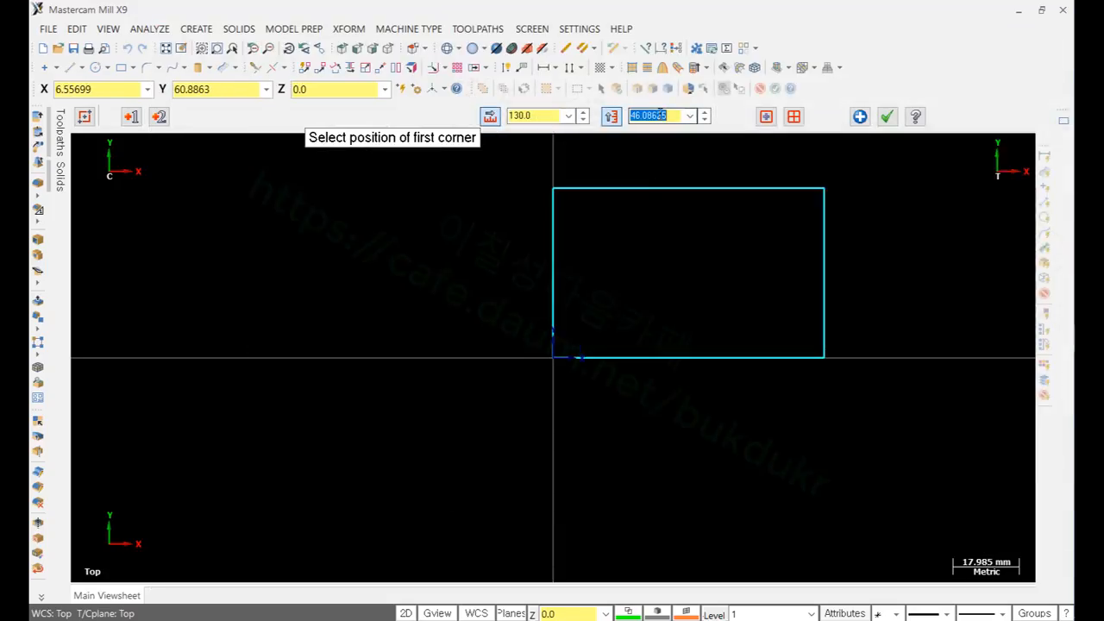
type("90")
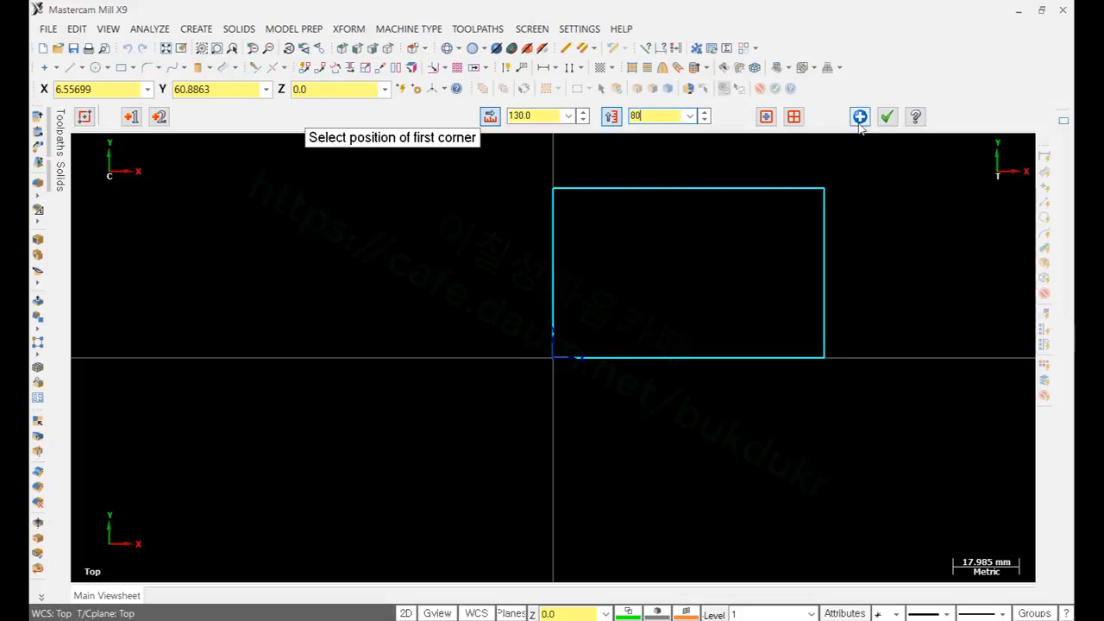
left_click(887, 115)
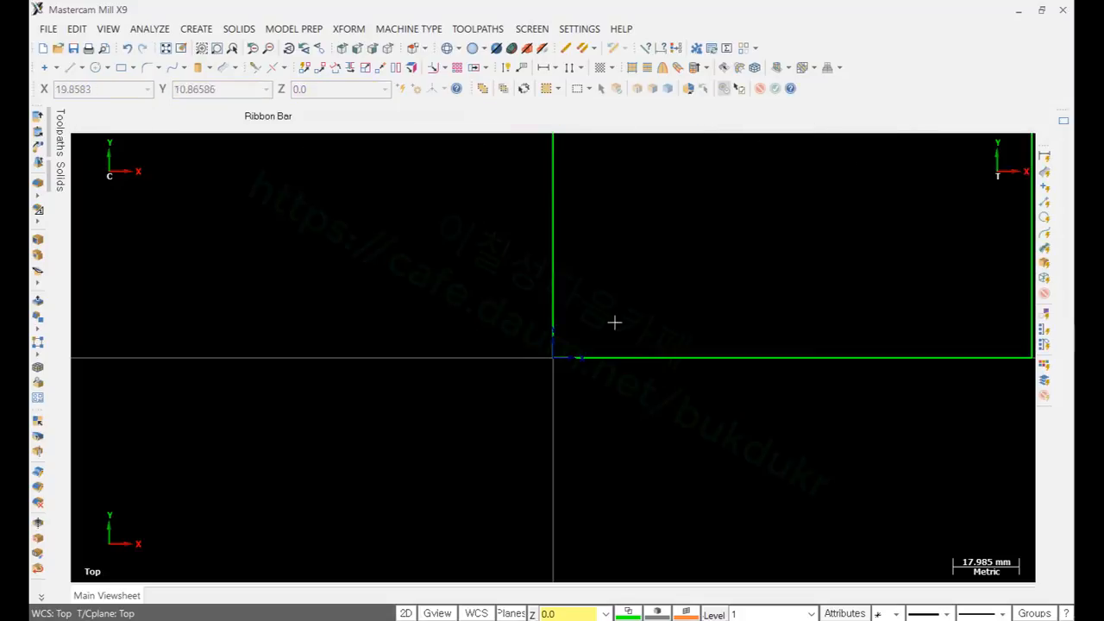
left_click(166, 48)
scroll(439, 460, "down", 2)
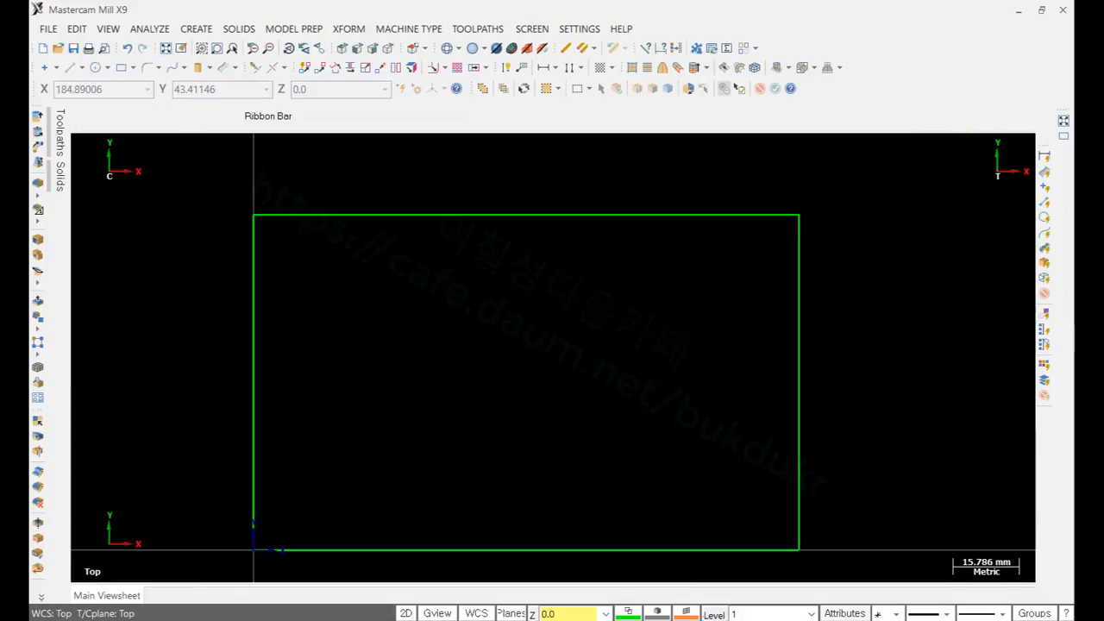
Step: After checking the reference drawing, offset a copy of the rectangle's left edge 10 mm inward
key("alt+Tab")
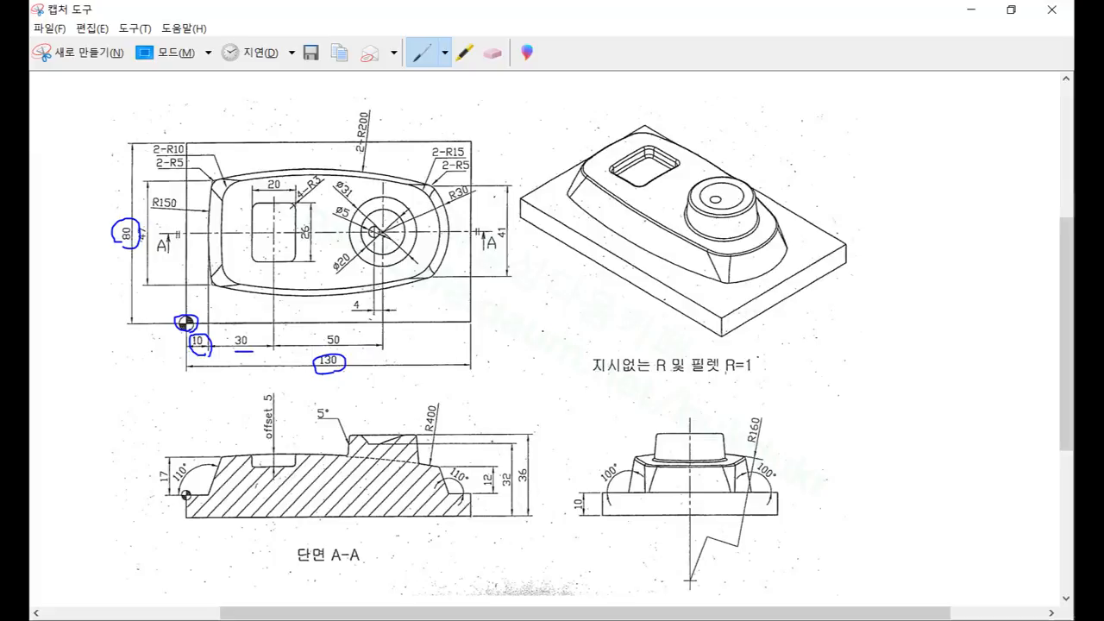
key("alt+Tab")
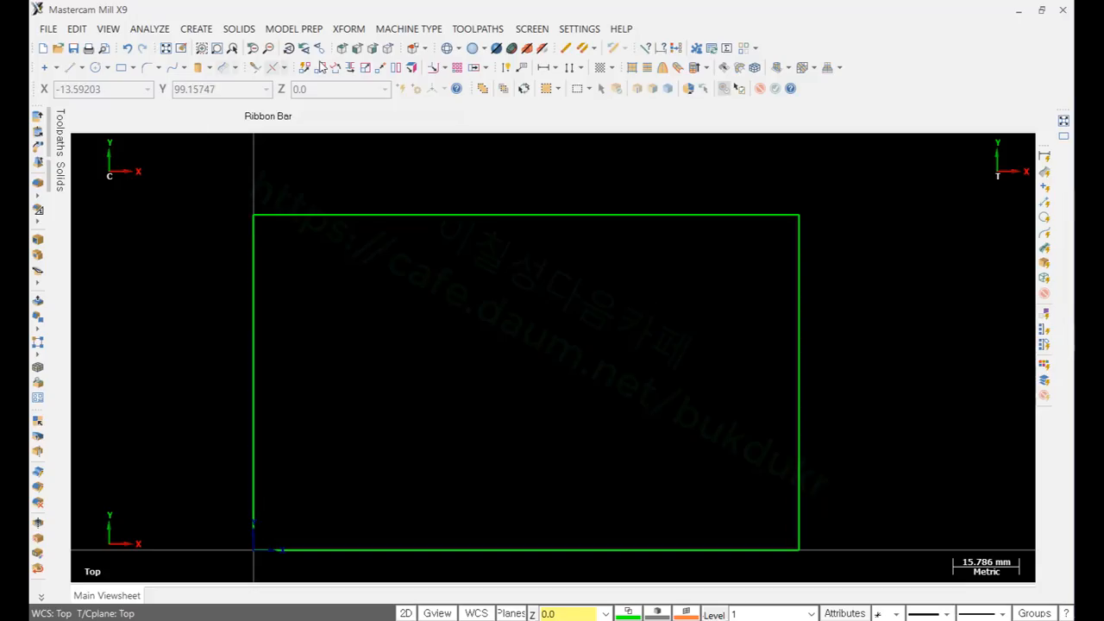
left_click(434, 67)
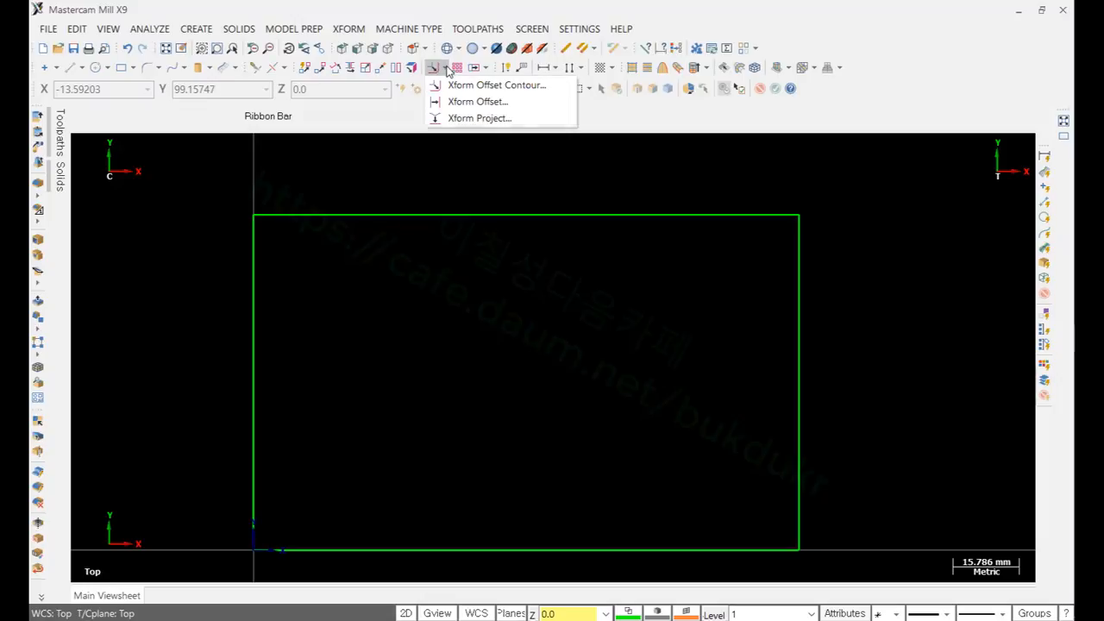
left_click(477, 102)
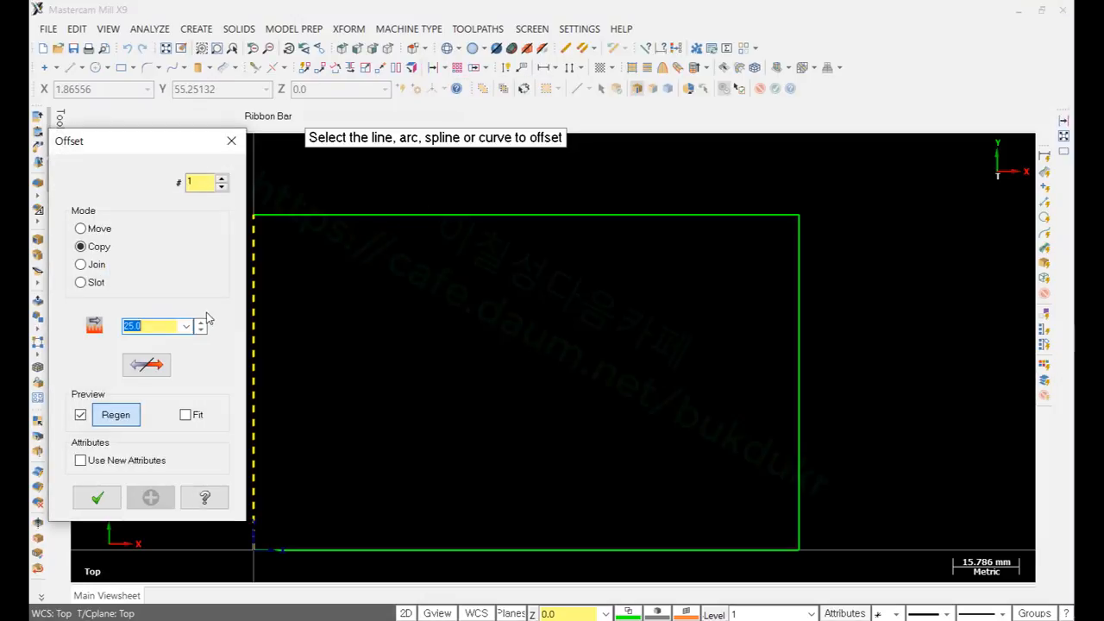
type("10")
key("Return")
left_click(257, 372)
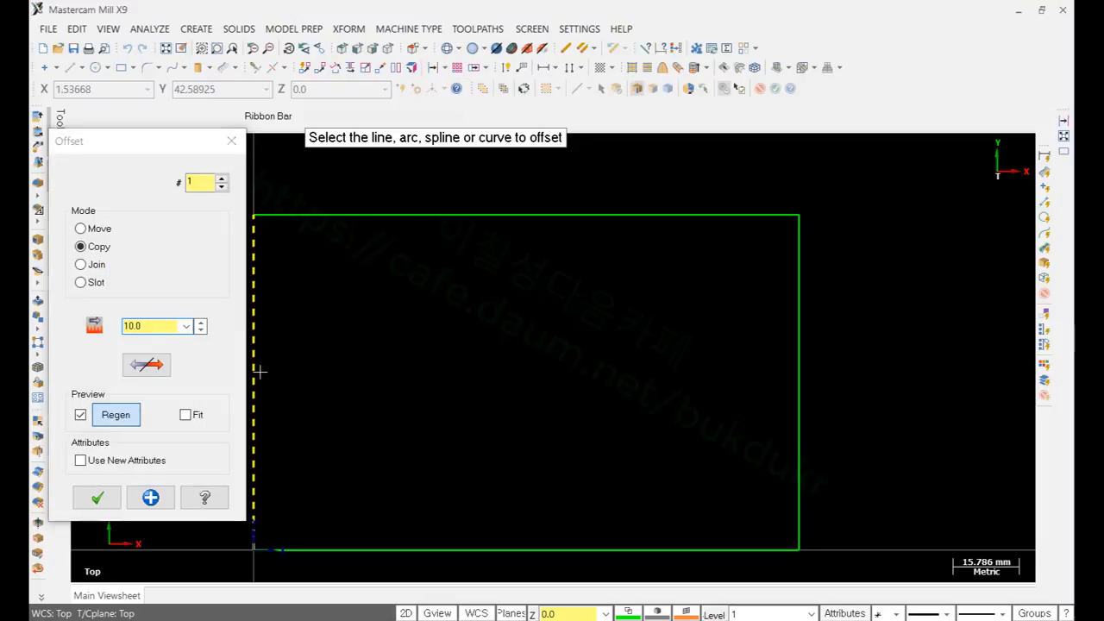
left_click(379, 366)
left_click(151, 498)
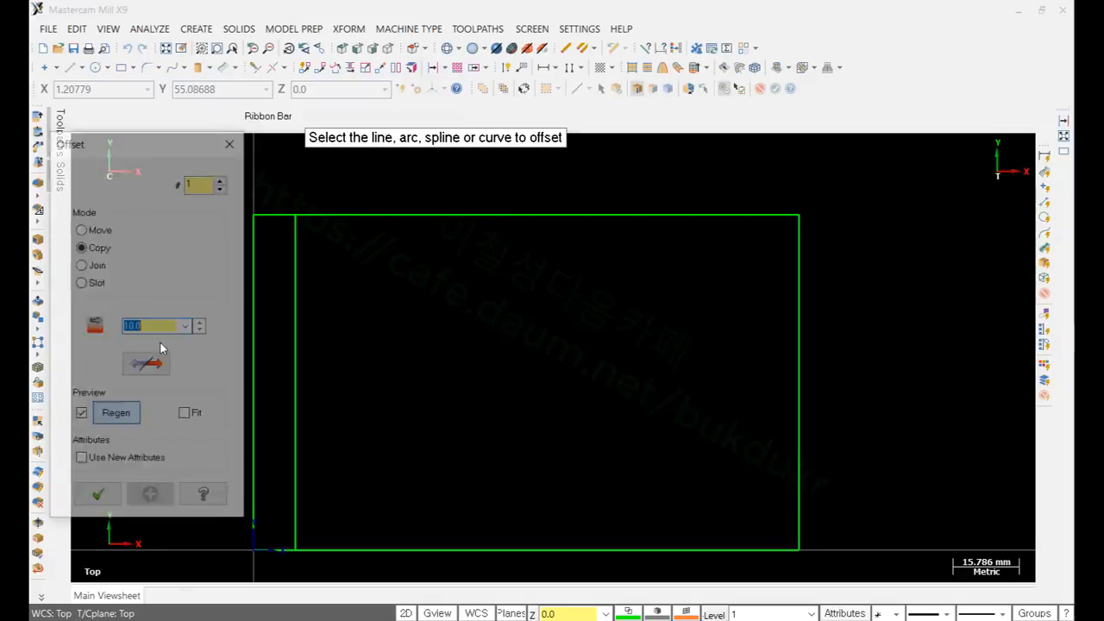
Step: Offset a copy of the new inner vertical line 30 mm to the right
type("30")
key("Return")
left_click(296, 360)
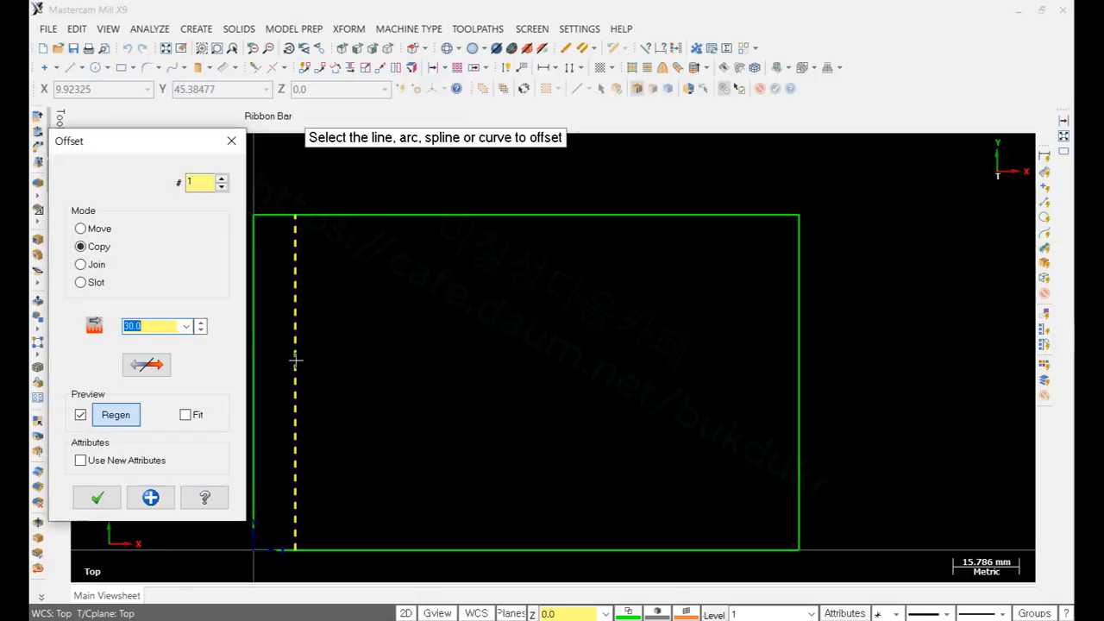
left_click(469, 382)
left_click(151, 498)
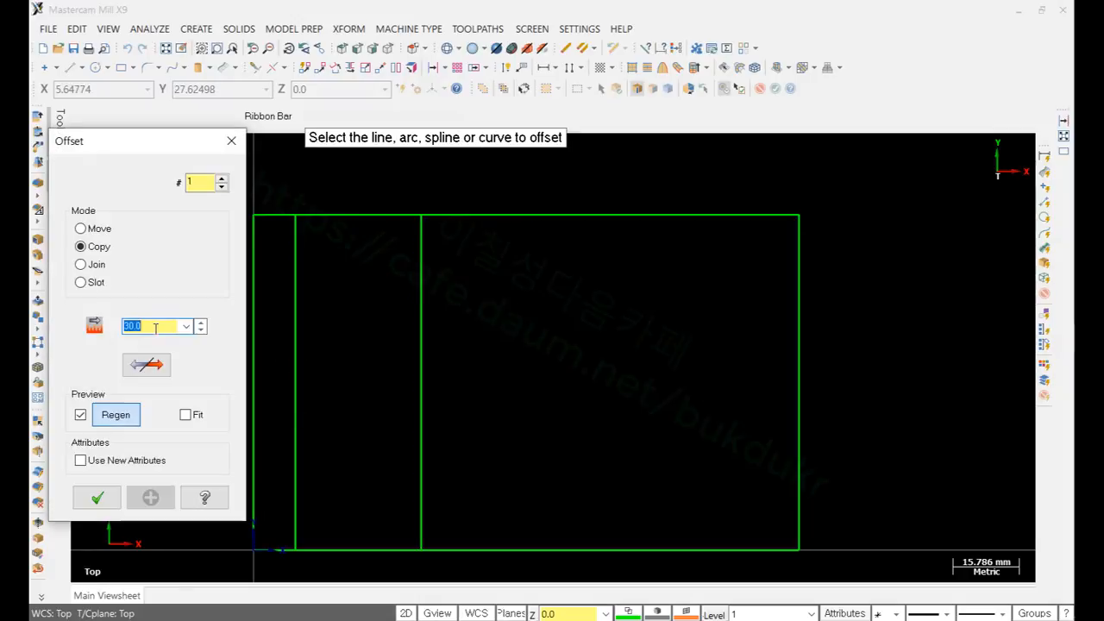
Step: Offset a copy of the rightmost inner vertical line 50 mm to the right and finish offsetting
type("50")
key("Return")
left_click(420, 356)
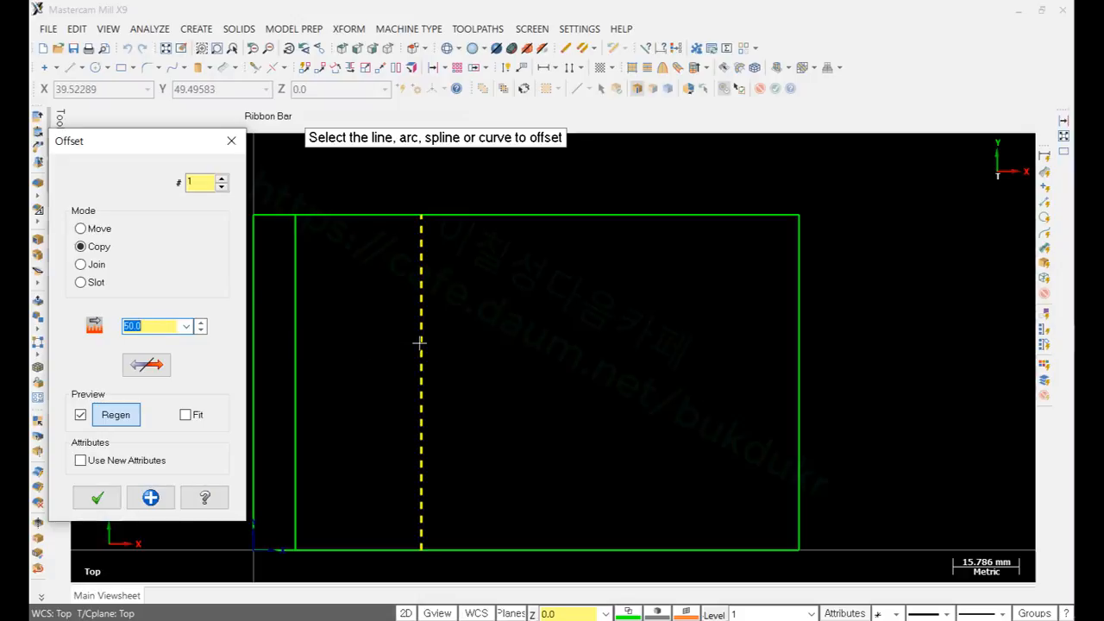
left_click(488, 357)
left_click(95, 493)
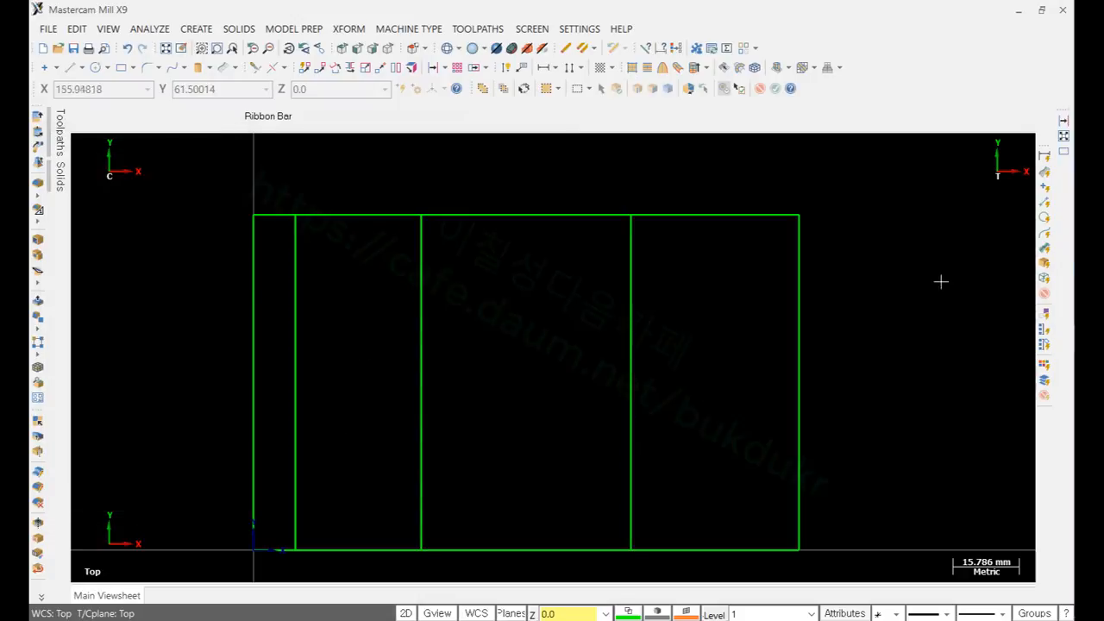
Step: Draw a horizontal centre line between the midpoints of the rectangle's left and right edges
key("alt+Tab")
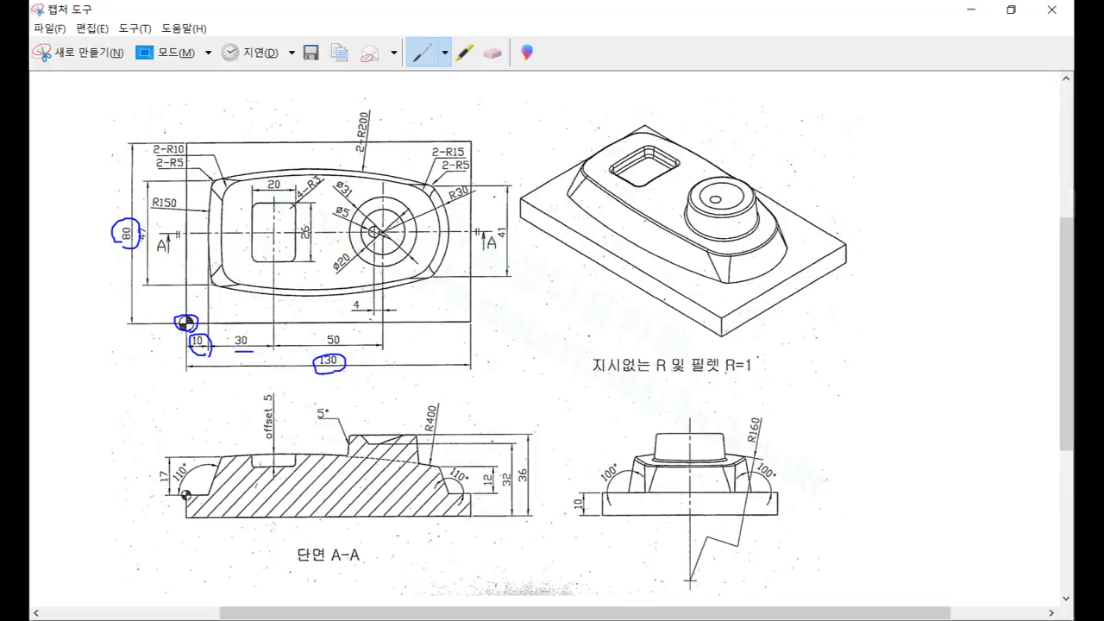
key("alt+Tab")
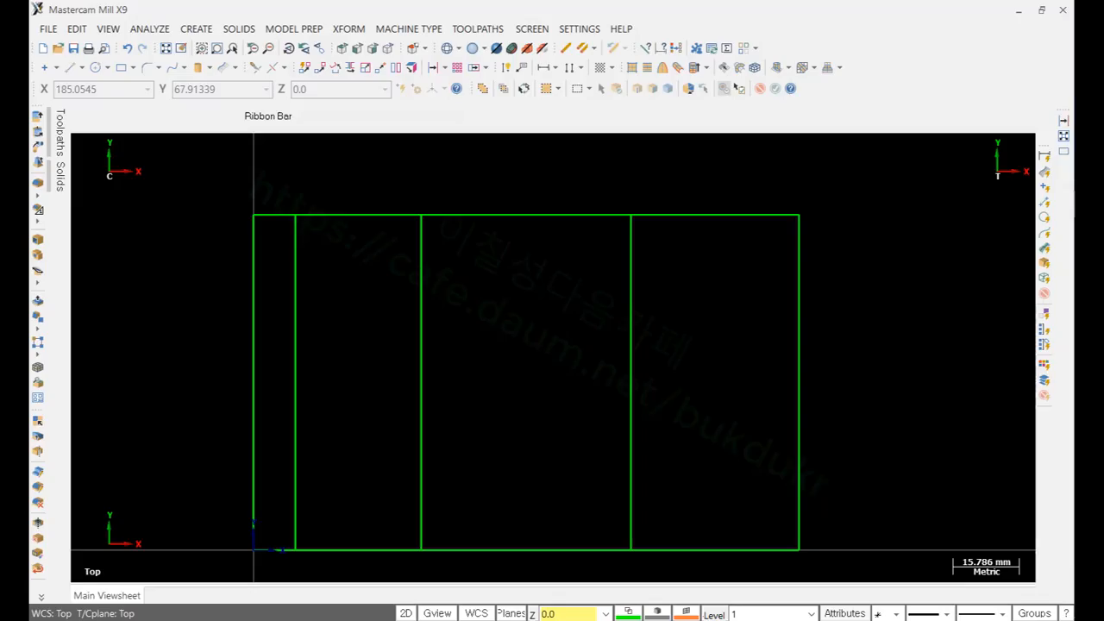
key("l")
left_click(254, 382)
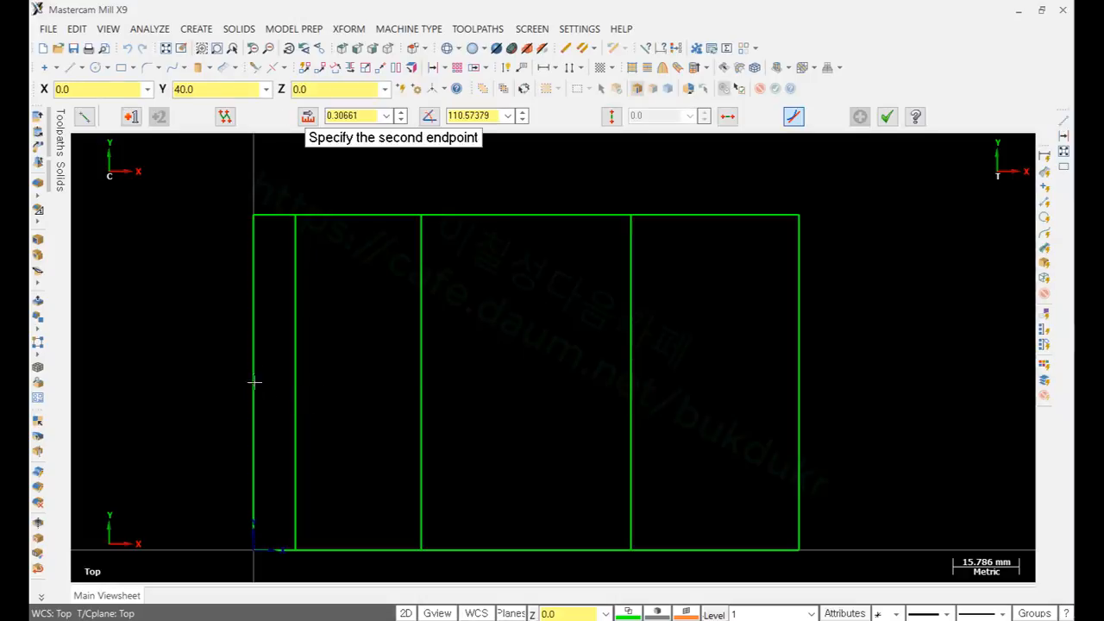
left_click(799, 384)
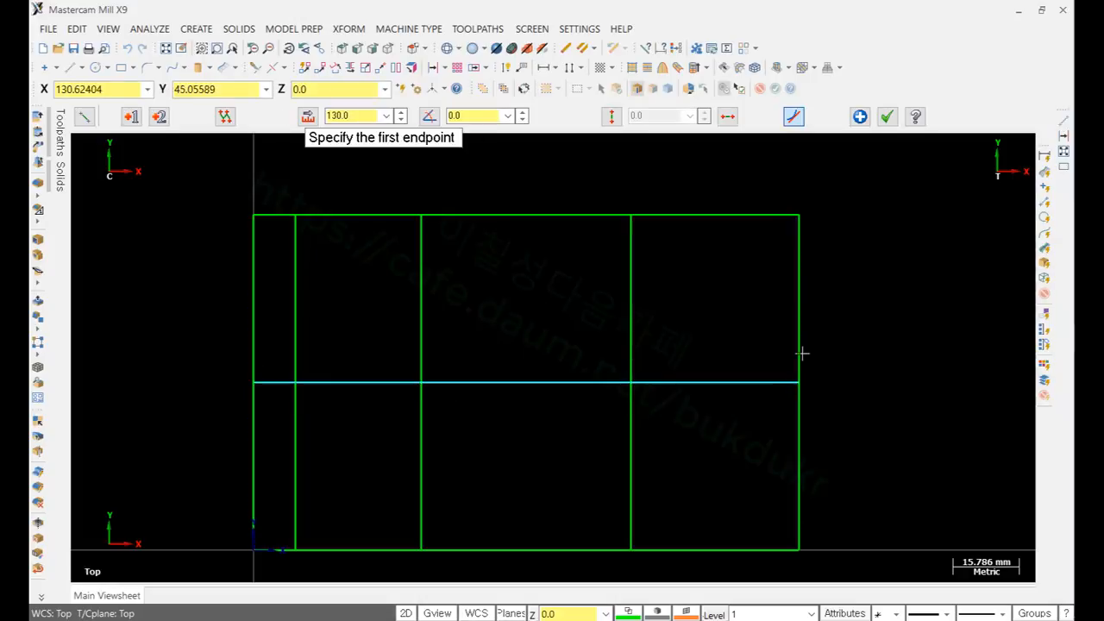
left_click(888, 121)
scroll(784, 249, "down", 2)
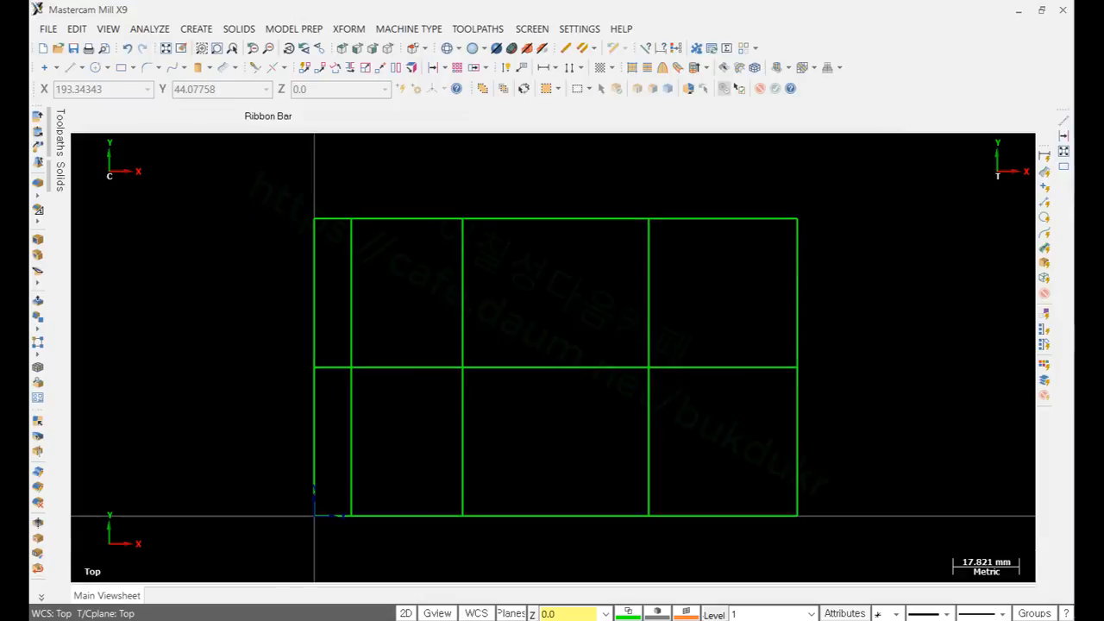
Step: Mark the 47 dimension on the reference drawing, and erase the pen marks around the 80 and 47 dimensions
key("alt+Tab")
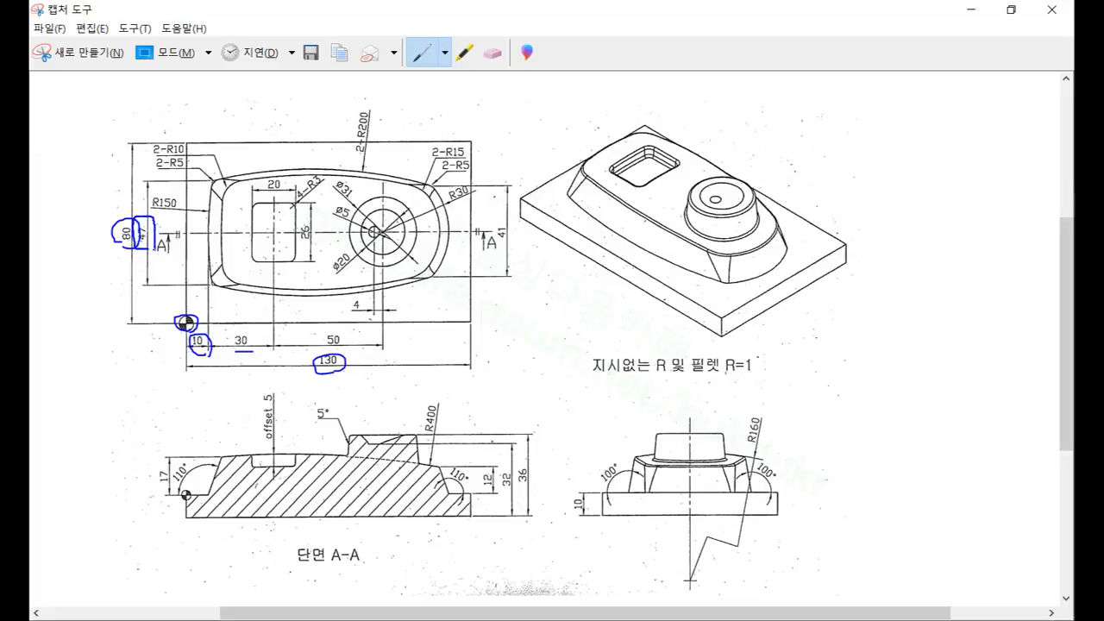
left_click_drag(144, 248, 154, 249)
left_click(492, 53)
left_click(147, 226)
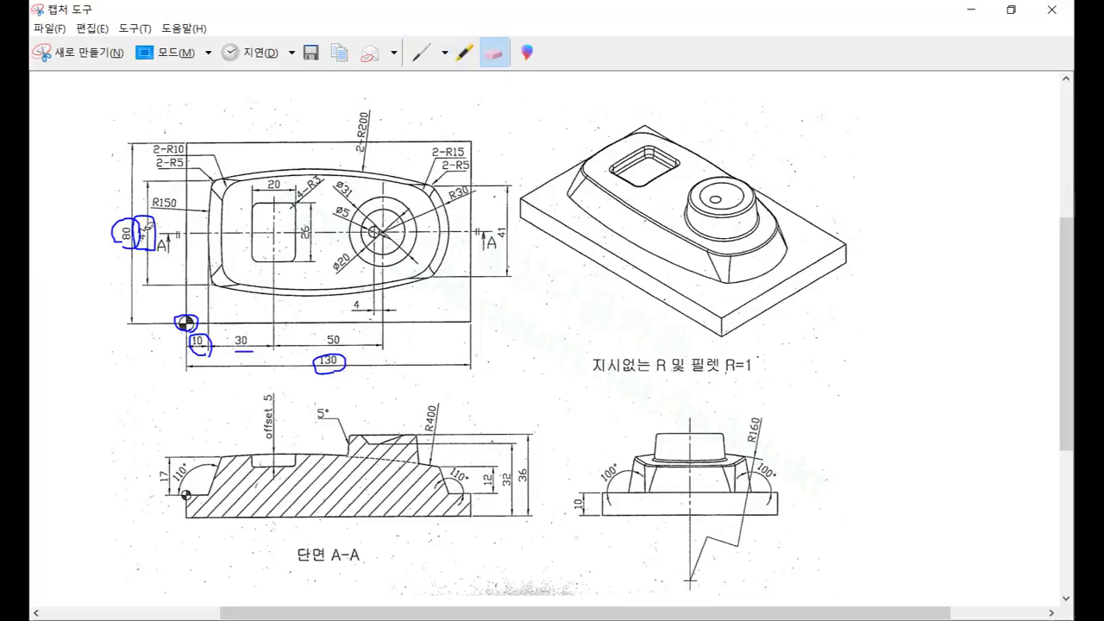
left_click_drag(146, 224, 145, 224)
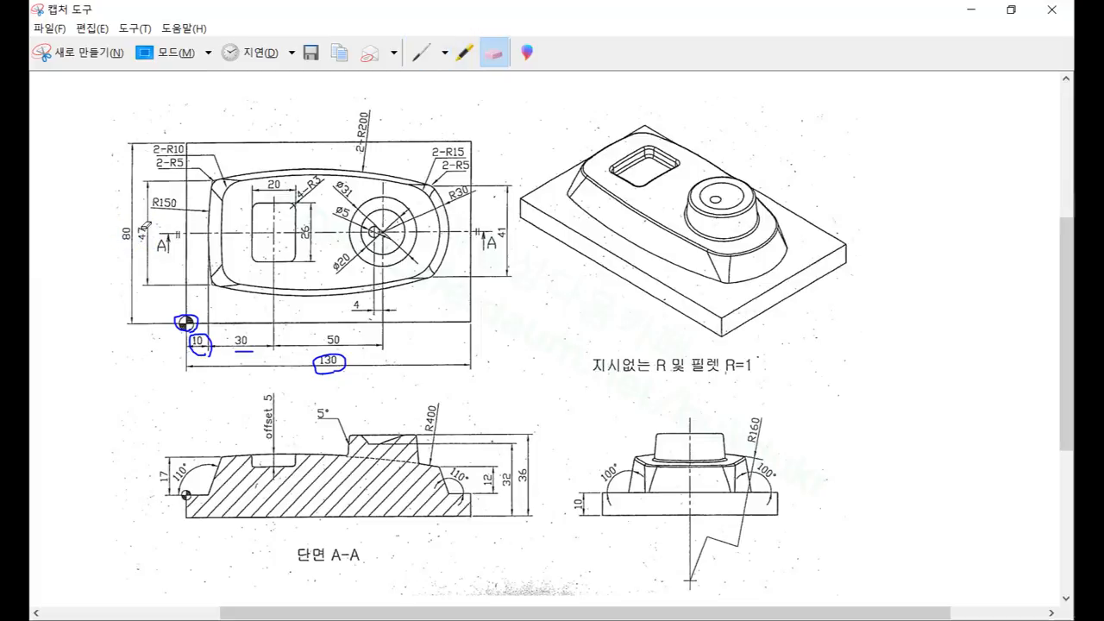
Step: Highlight the 47, R30 and 41 dimensions in the reference drawing's plan view
left_click(465, 53)
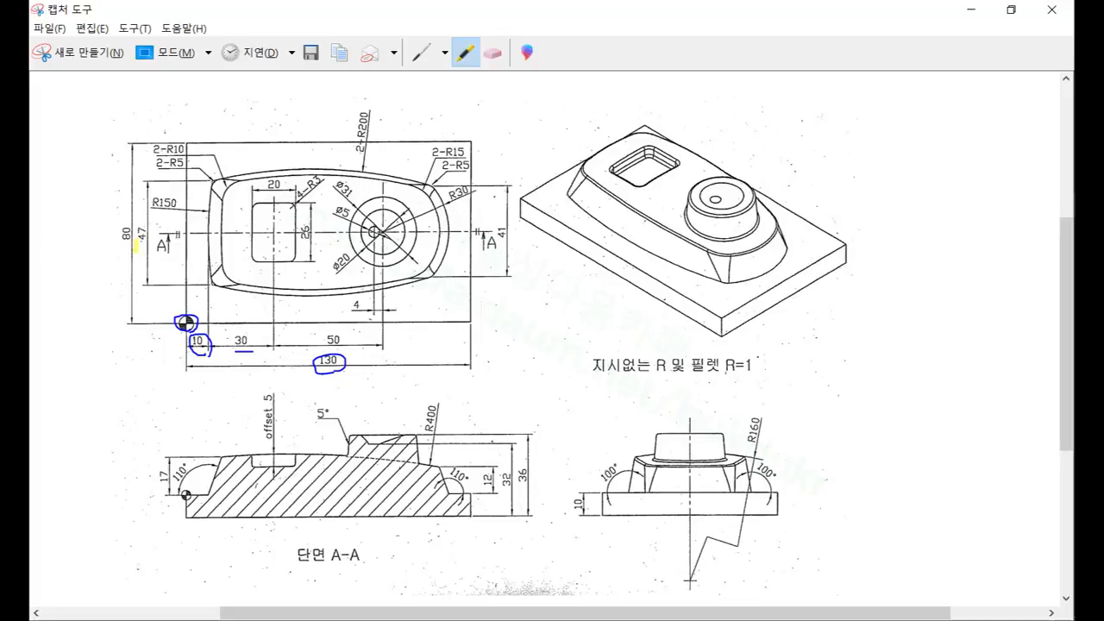
left_click_drag(135, 229, 144, 224)
left_click_drag(447, 198, 478, 185)
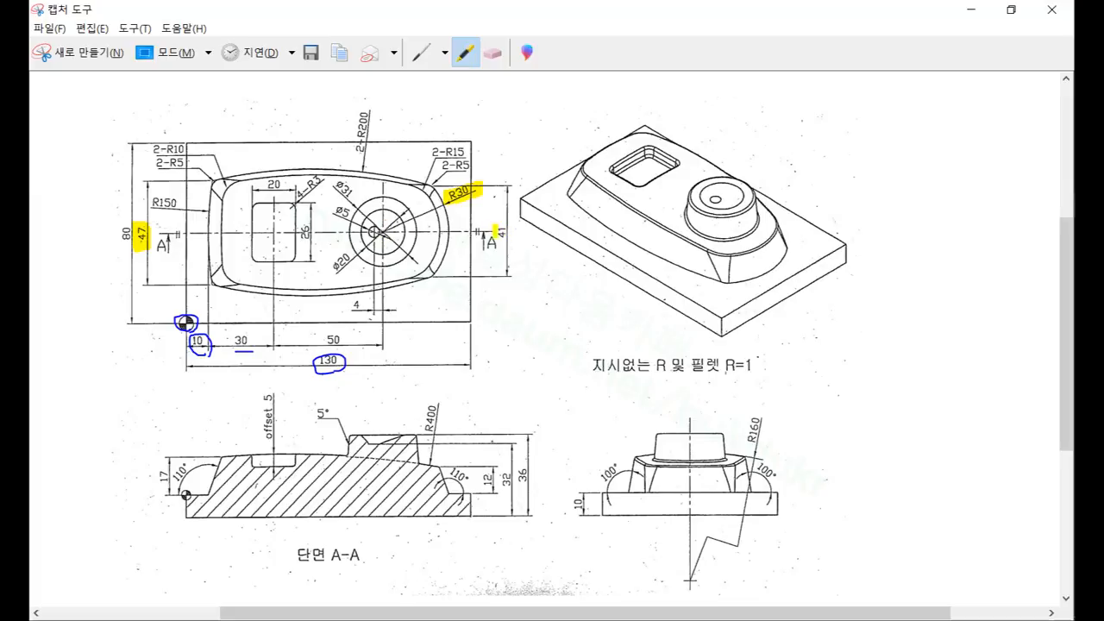
left_click_drag(495, 229, 520, 231)
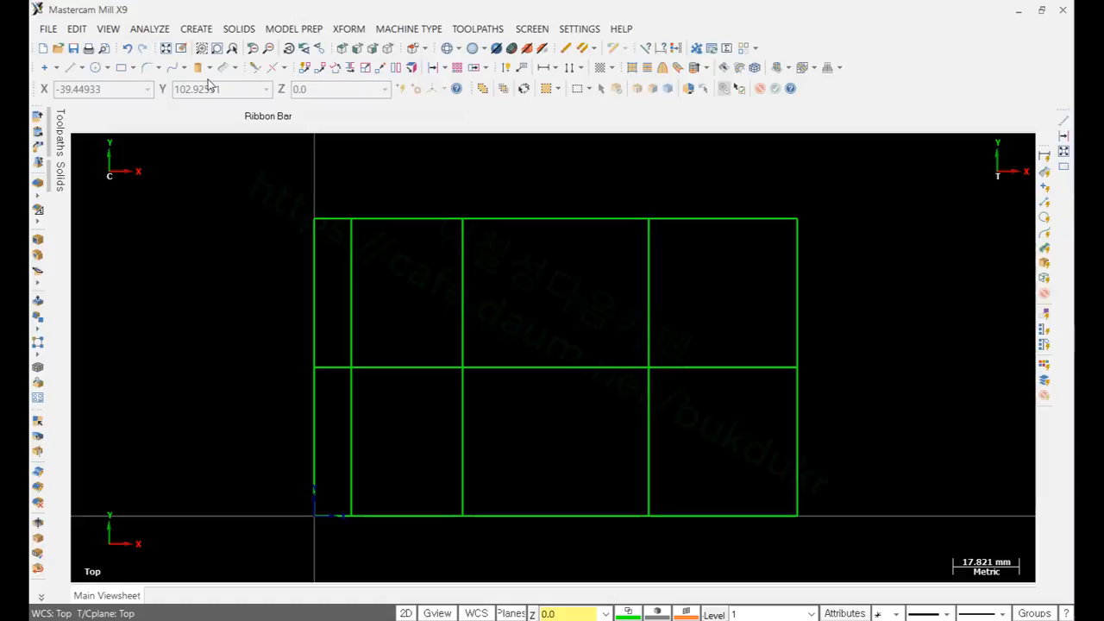
Step: Create a line parallel to the horizontal centre line, 47/2 mm above it
left_click(82, 69)
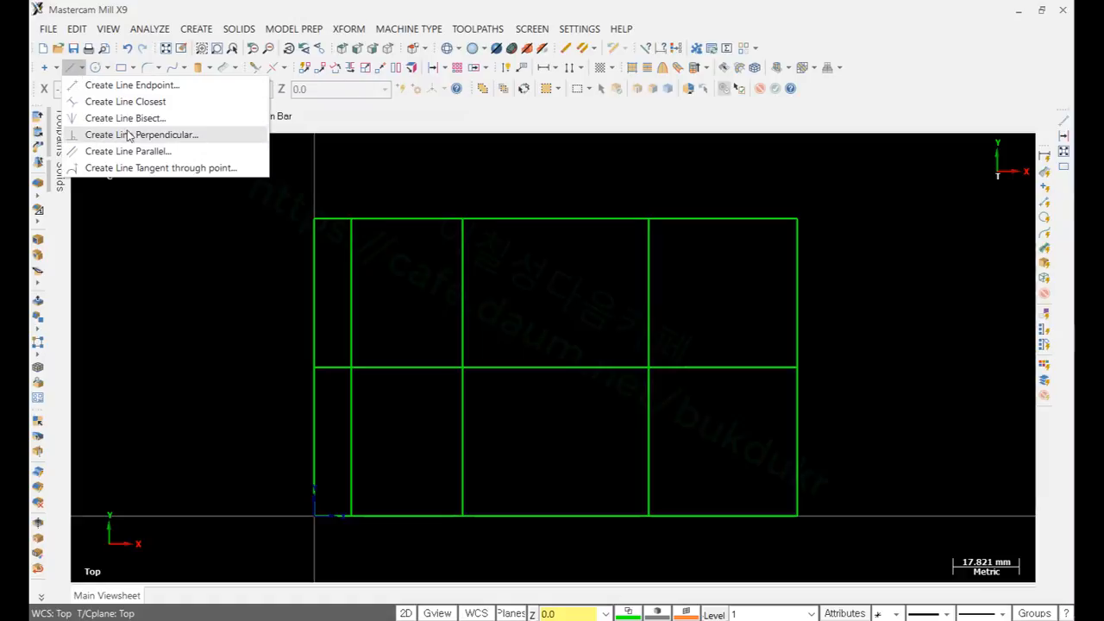
left_click(110, 155)
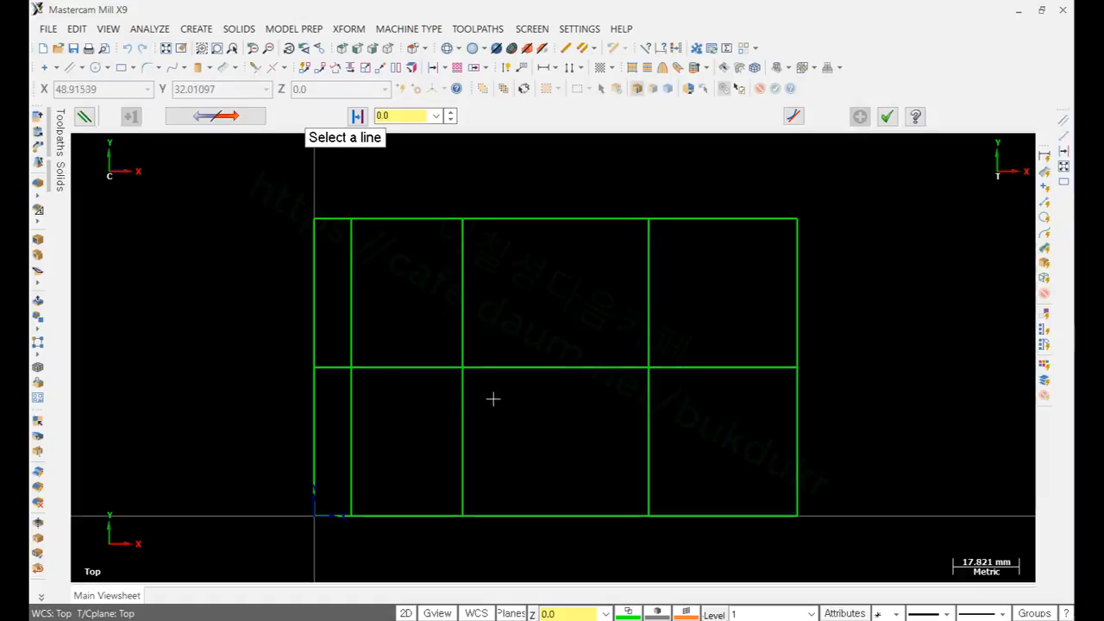
left_click(419, 369)
left_click(423, 290)
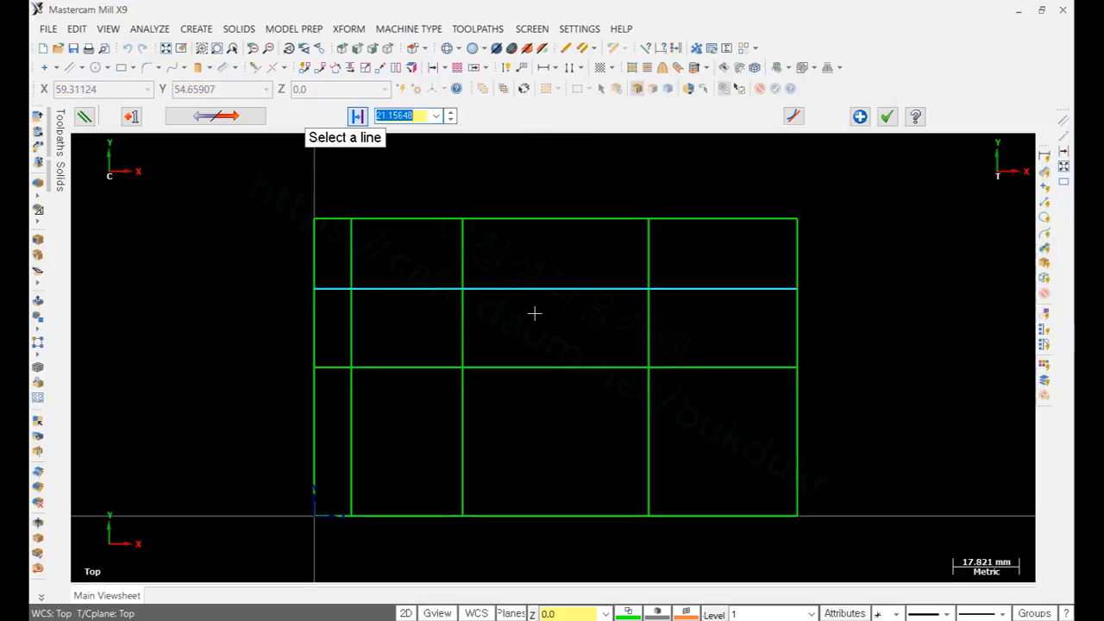
type("47/2")
key("Return")
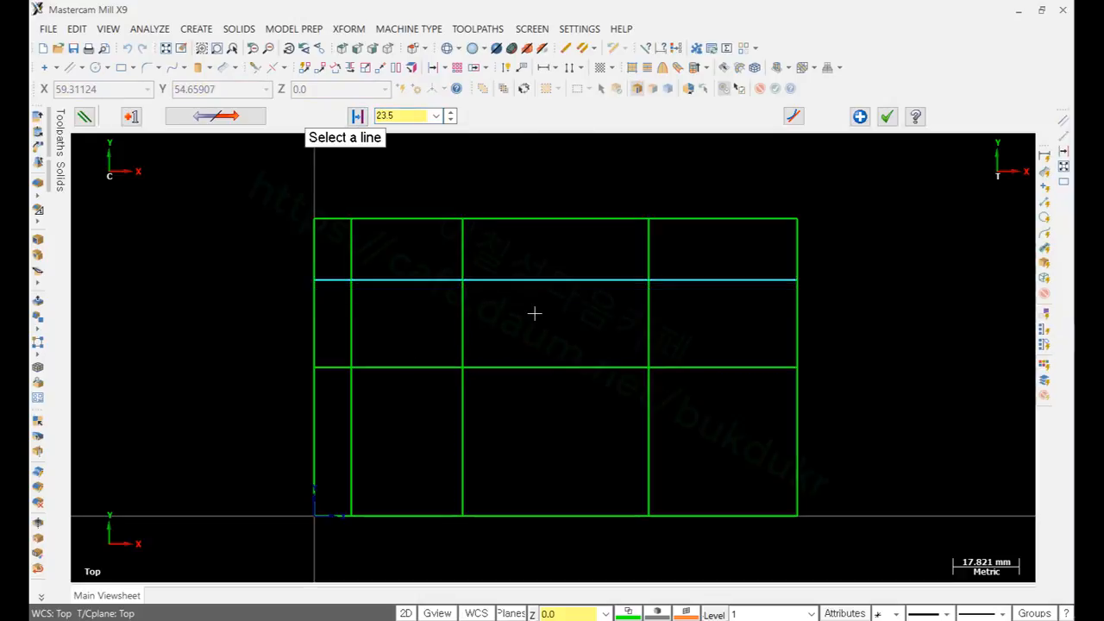
Step: Create a line parallel to the horizontal centre line, 47/2 mm below it
left_click(392, 368)
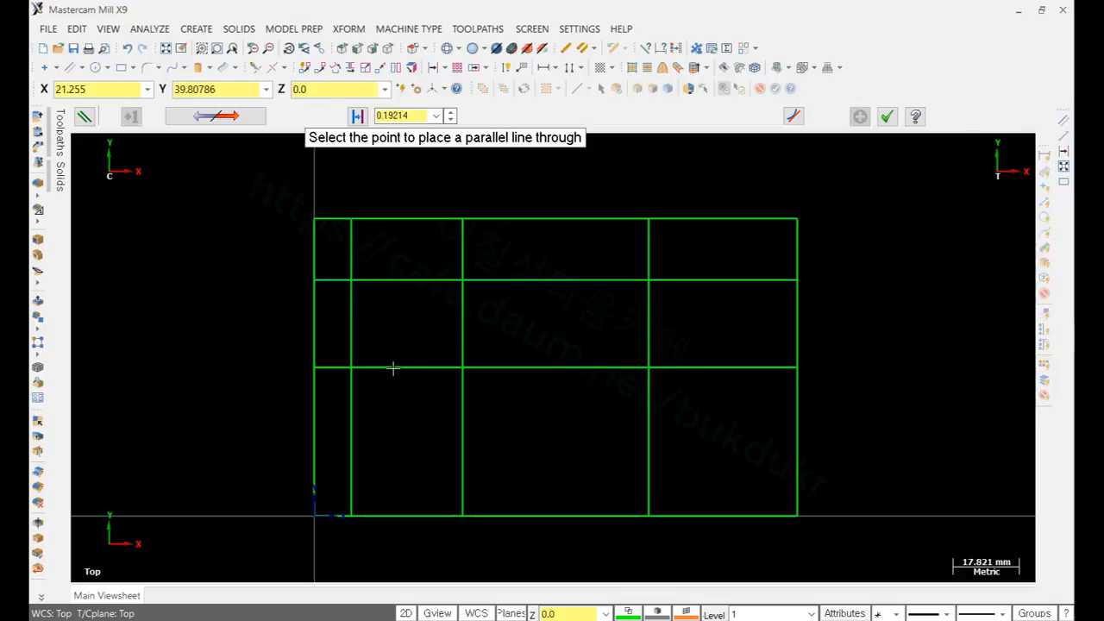
left_click(402, 434)
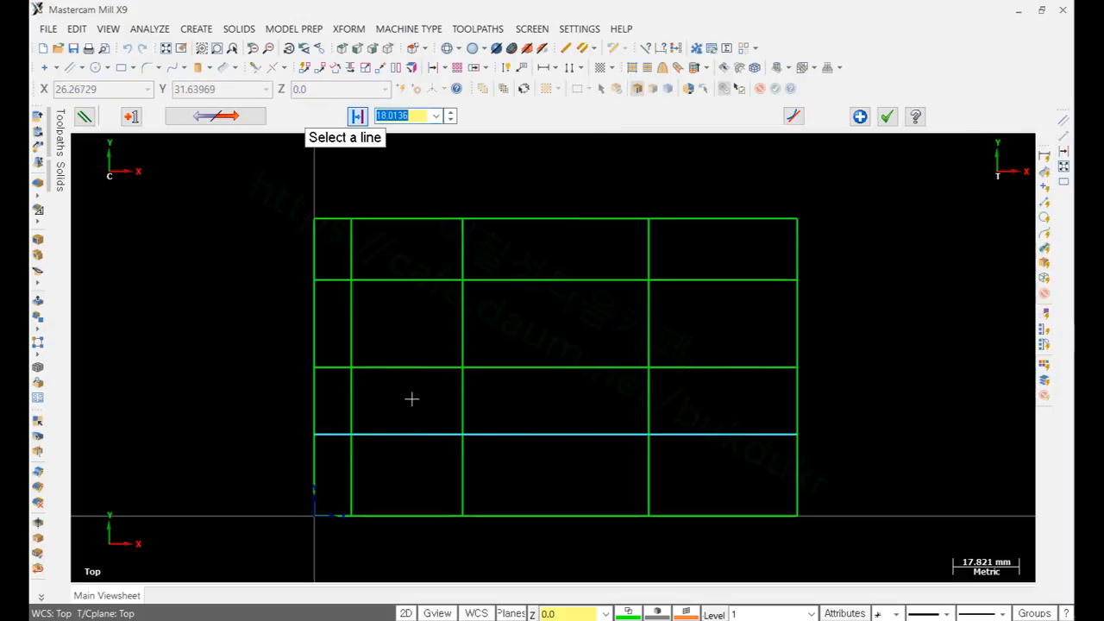
type("47/2")
key("Return")
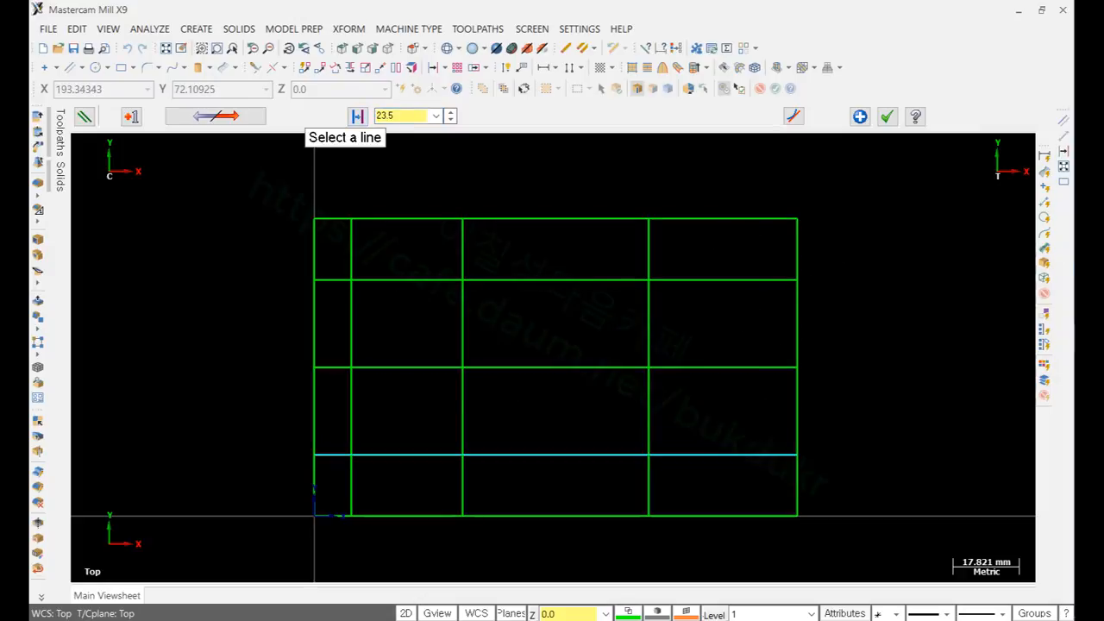
key("alt+Tab")
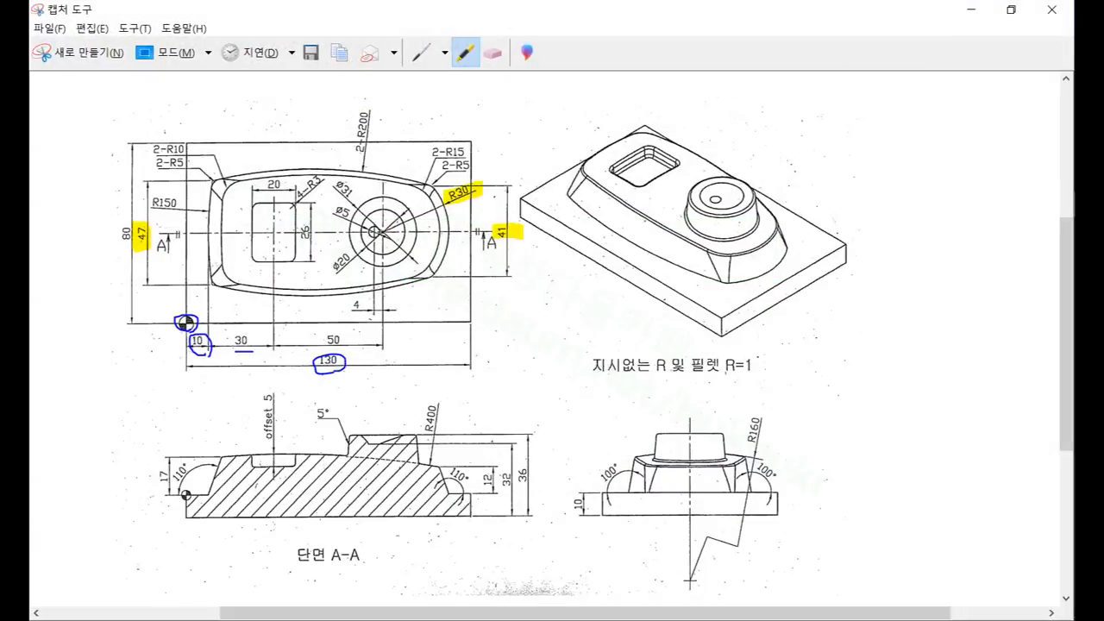
key("alt+Tab")
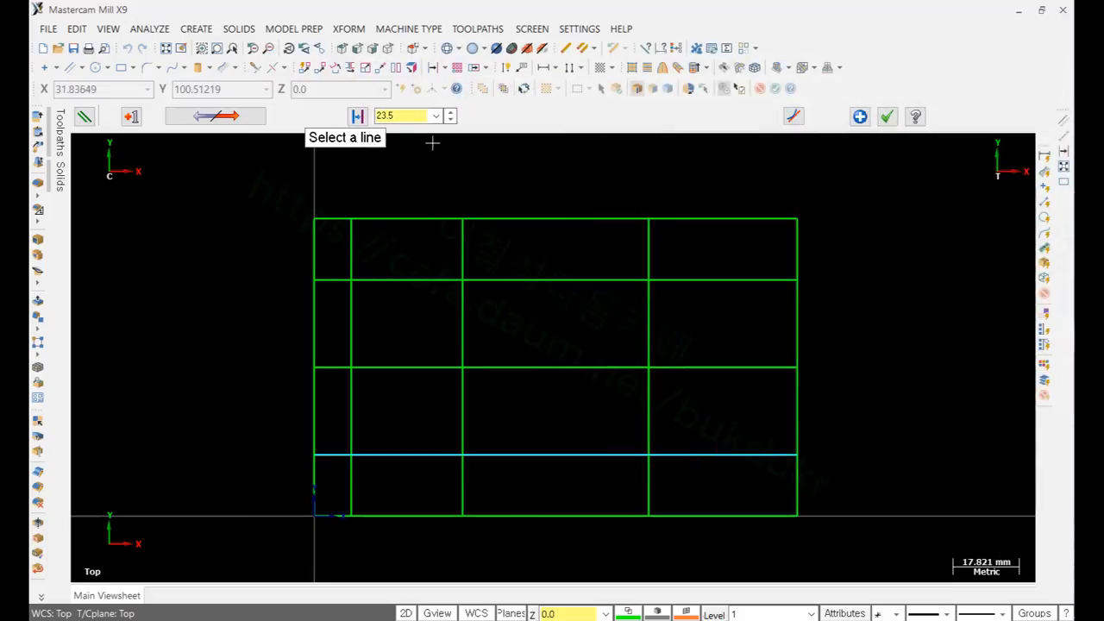
left_click(860, 118)
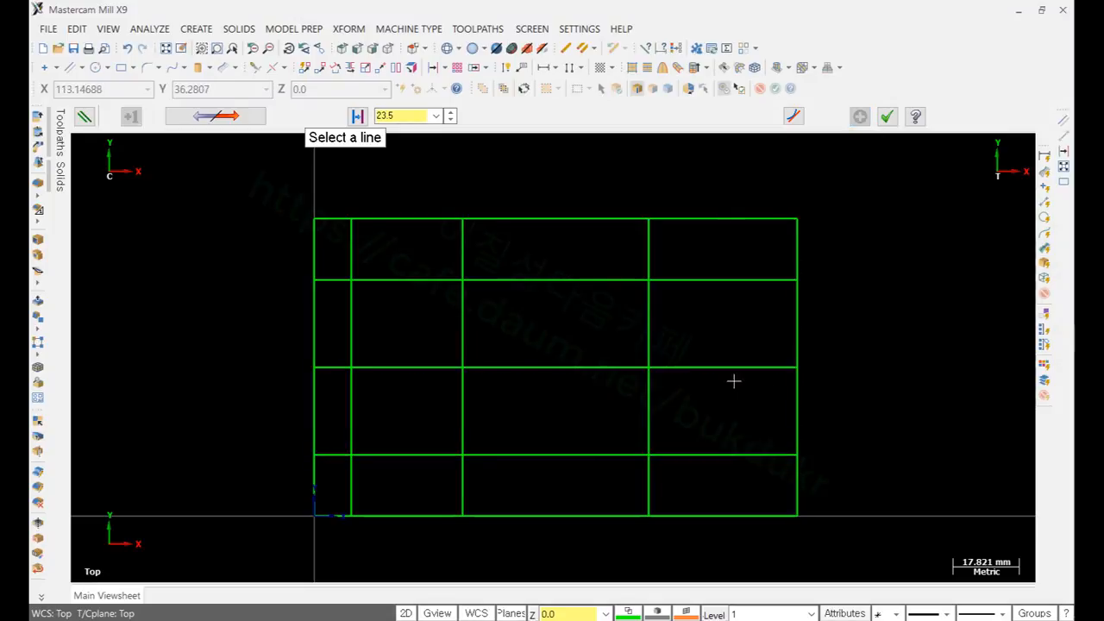
Step: Create two lines parallel to the horizontal centre line, 41/2 mm above and 41/2 mm below it
double_click(401, 115)
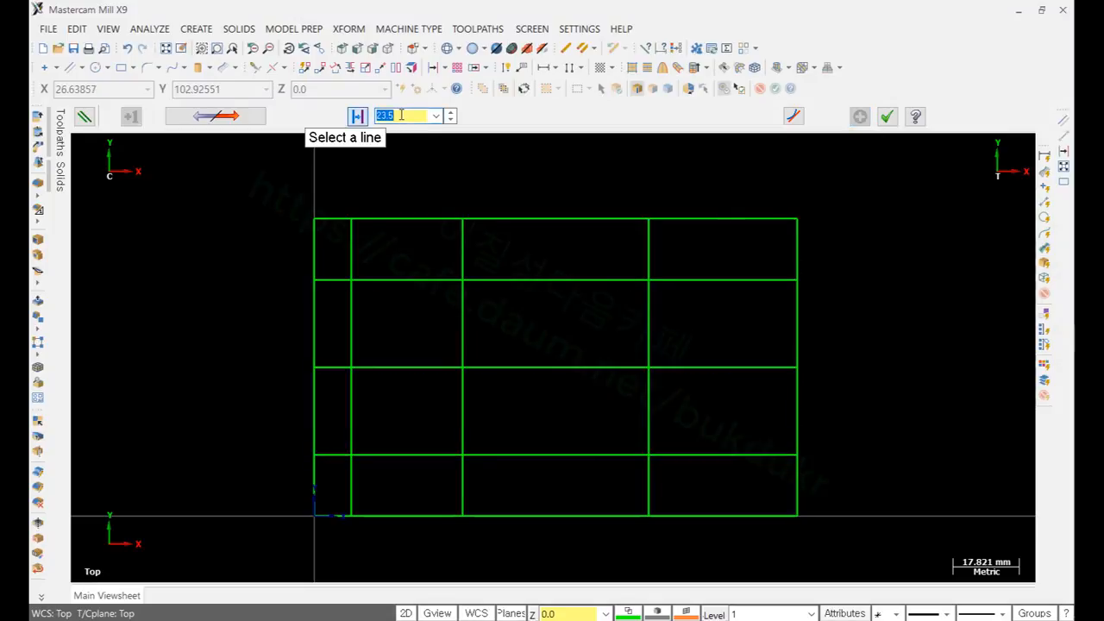
type("41/2")
key("Return")
left_click(716, 368)
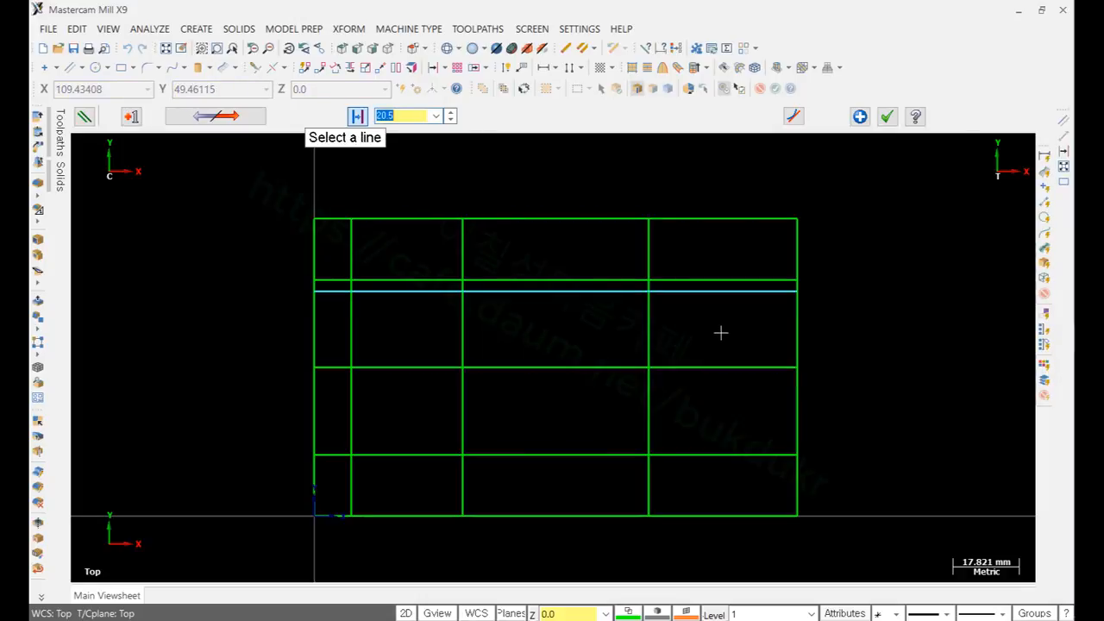
left_click(353, 115)
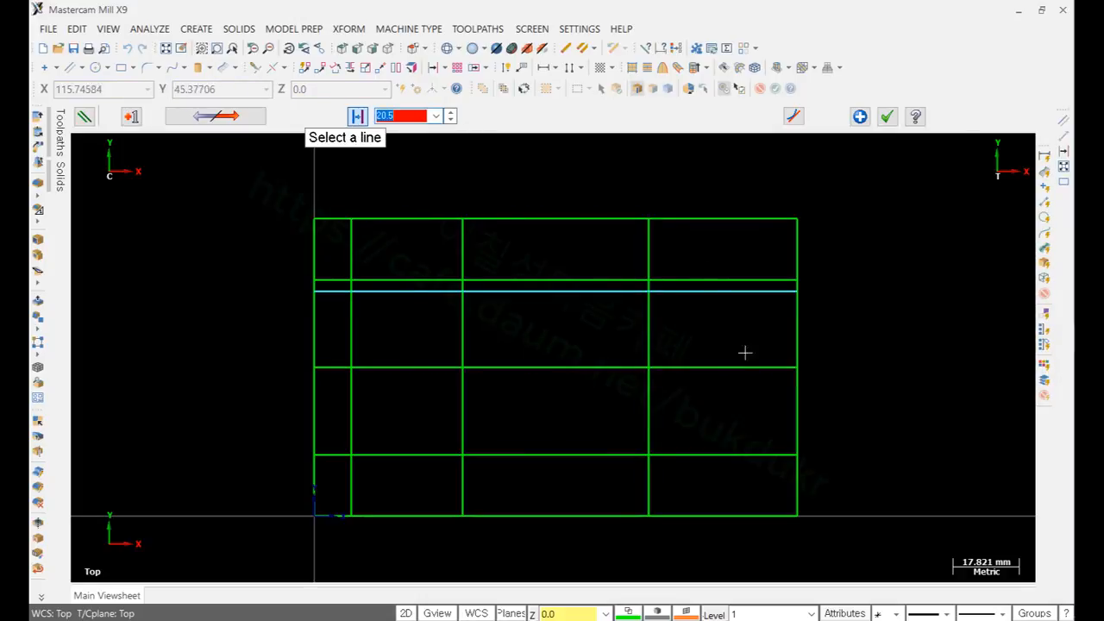
left_click(731, 367)
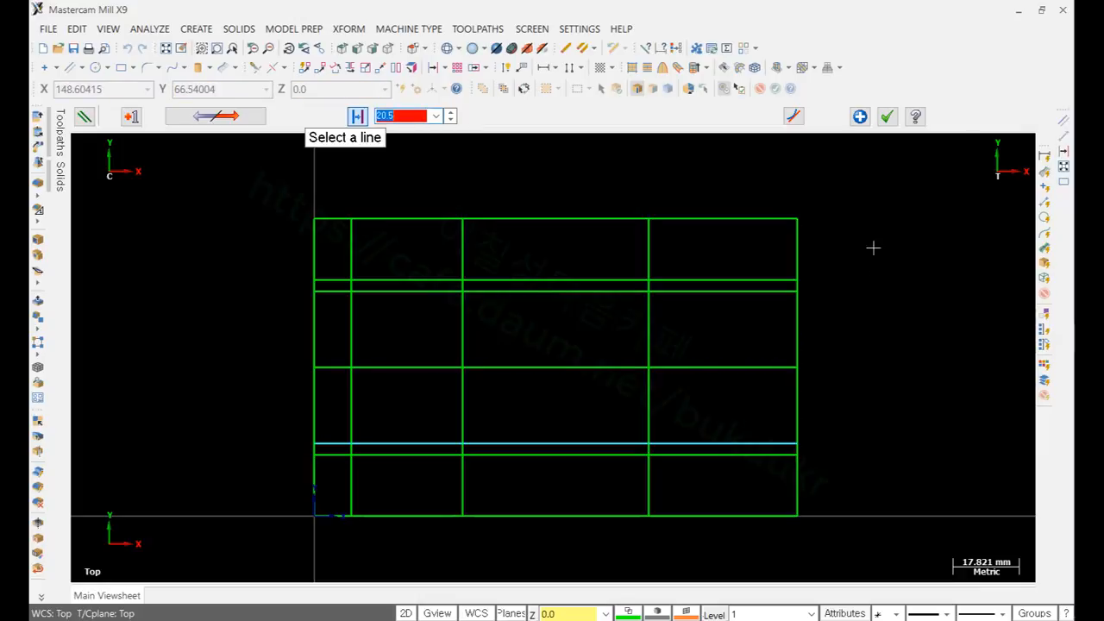
left_click(886, 116)
Step: Trim the leftmost inner vertical line and the two outer horizontal construction lines against each other to form two corners
scroll(473, 397, "up", 2)
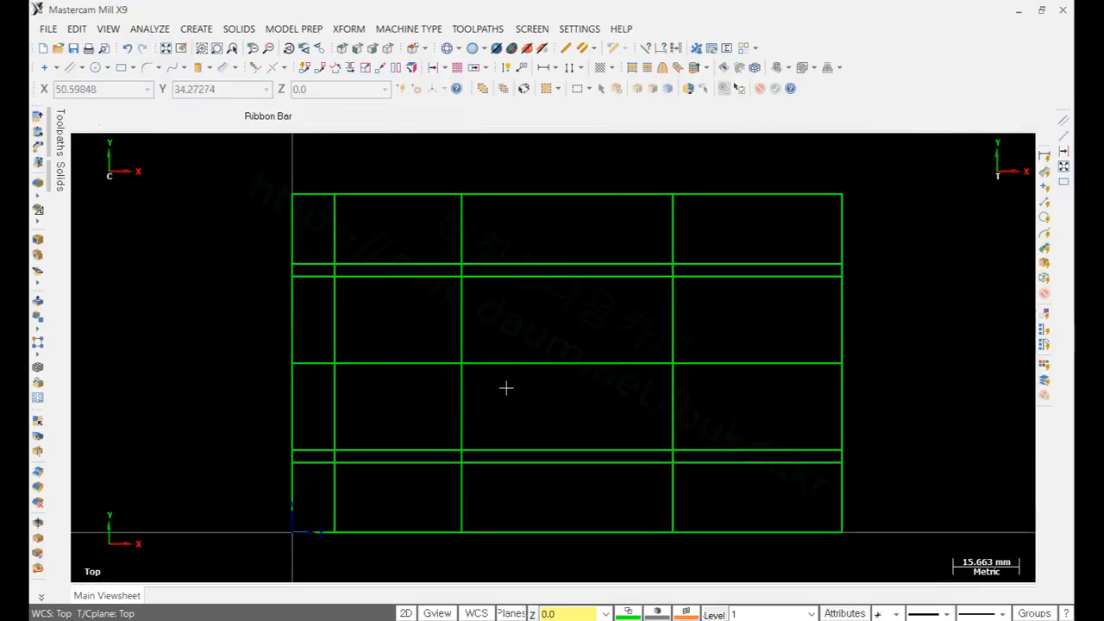
scroll(324, 353, "up", 1)
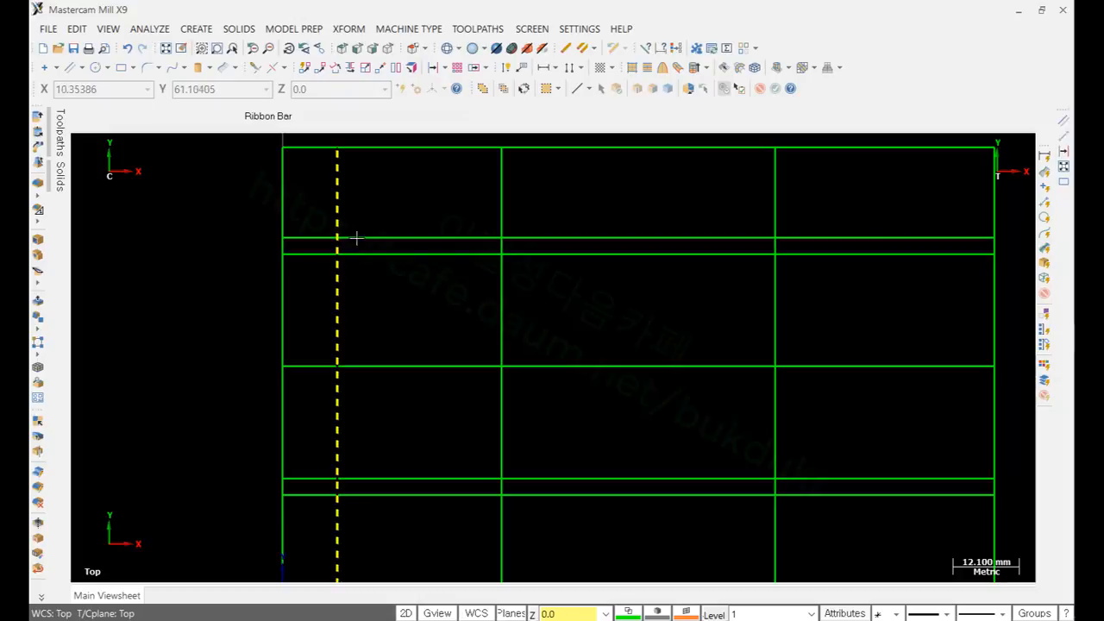
left_click(259, 67)
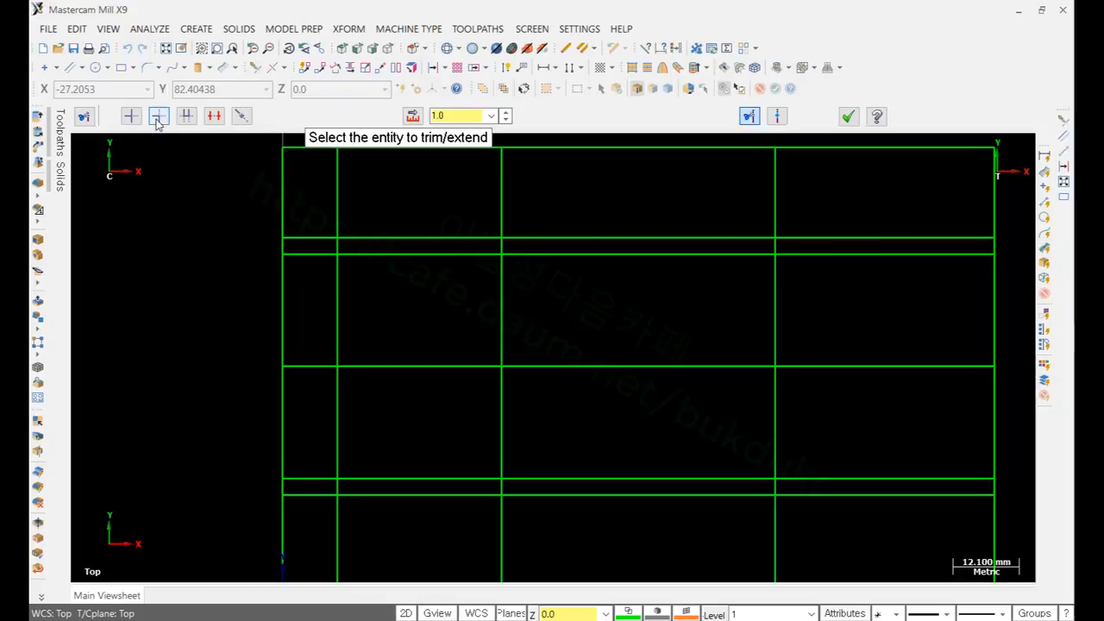
left_click(157, 116)
left_click(336, 296)
left_click(376, 237)
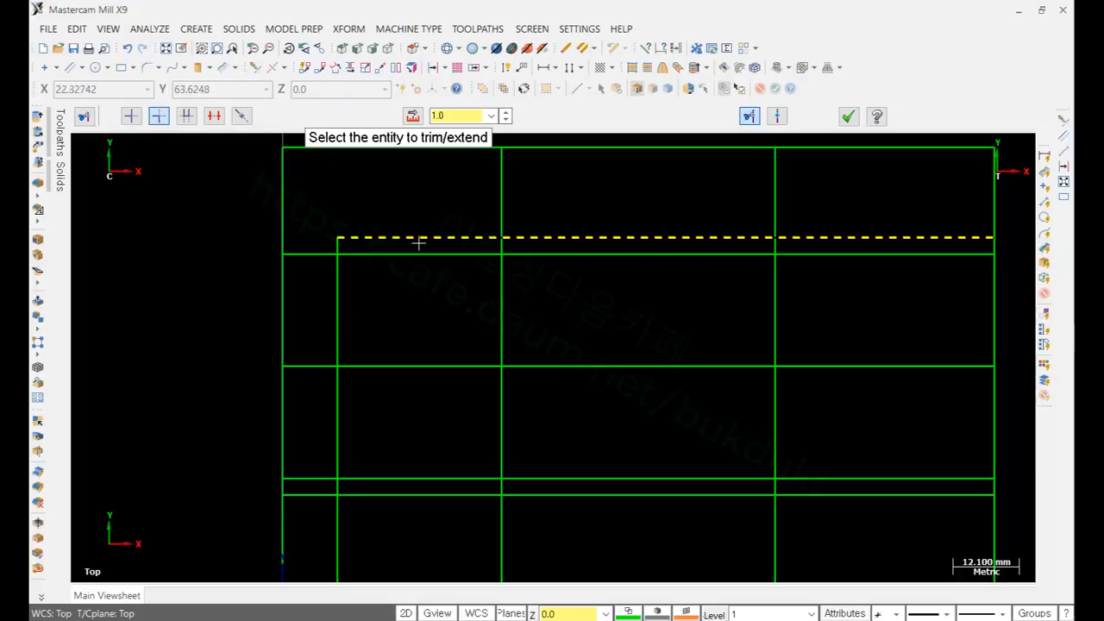
left_click(338, 448)
left_click(400, 494)
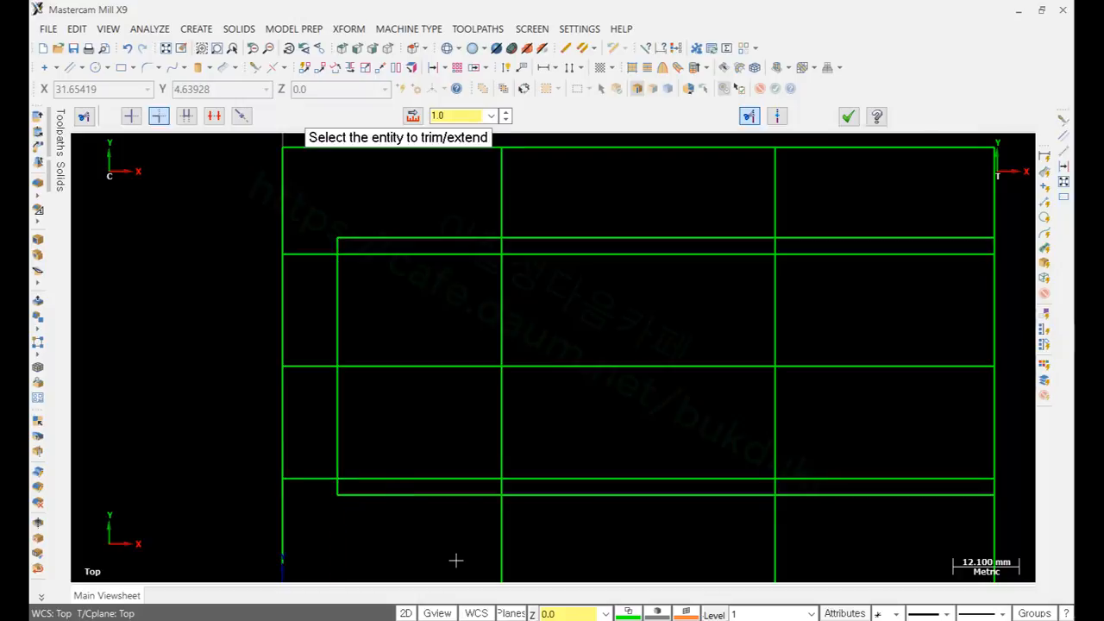
left_click(848, 116)
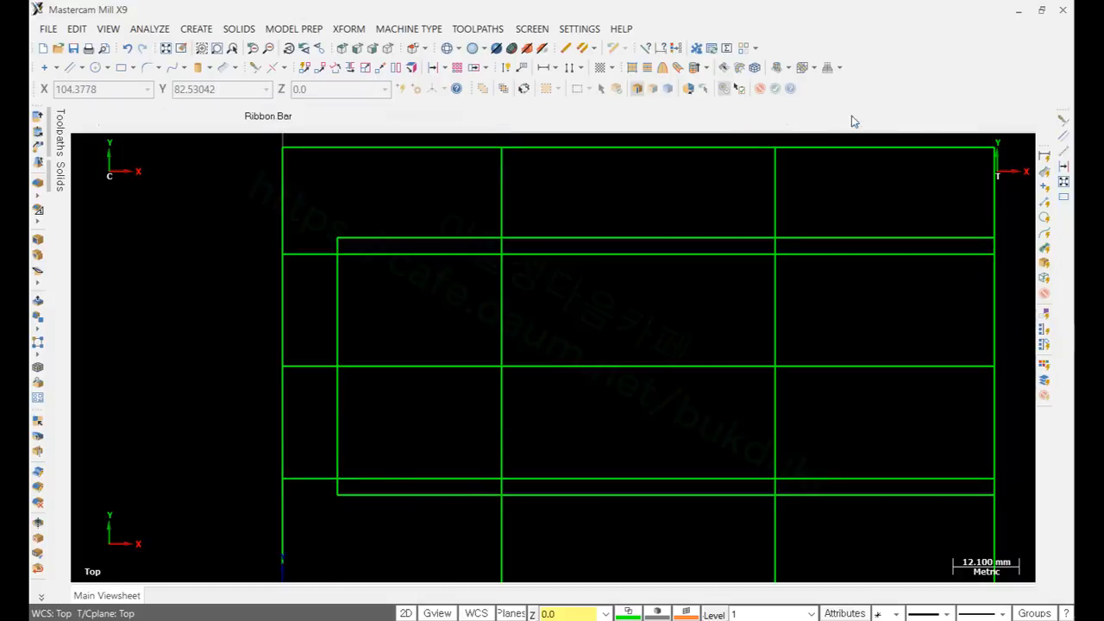
Step: Highlight the R150 dimension in the reference drawing's plan view
key("alt+Tab")
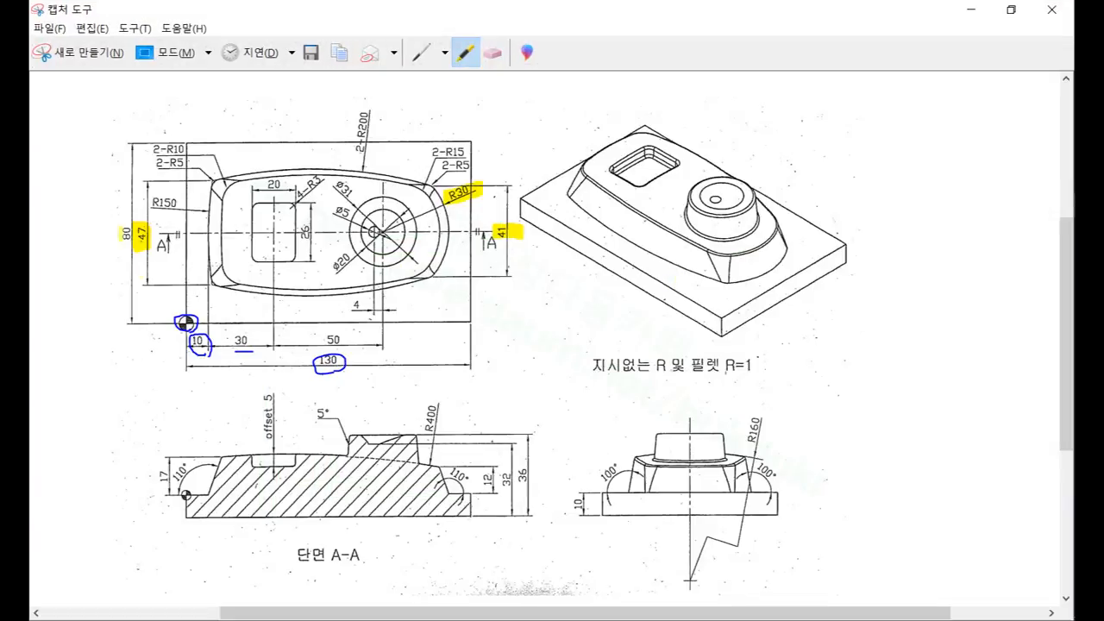
left_click_drag(148, 203, 209, 208)
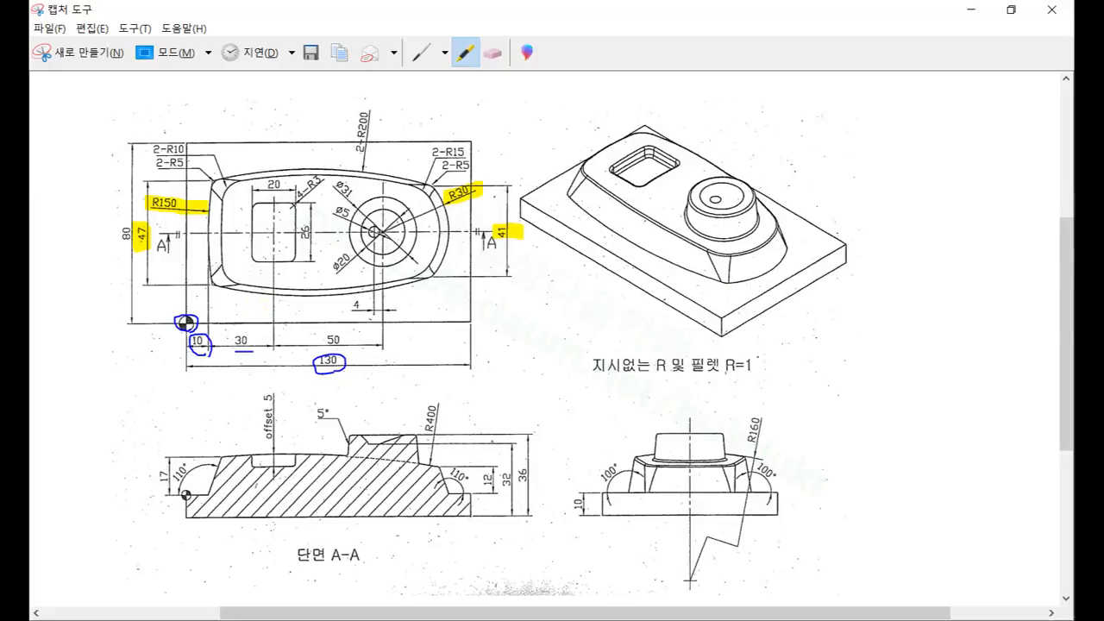
key("alt+Tab")
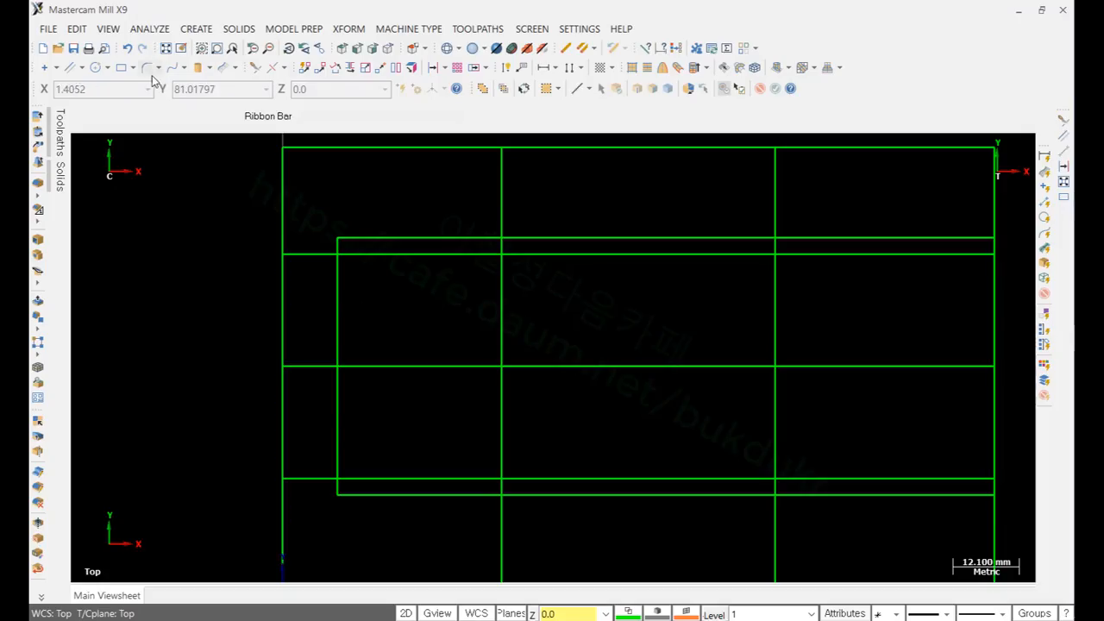
Step: Create a 150 mm radius arc tangent to the leftmost inner vertical line where it crosses the horizontal centre line
left_click(107, 67)
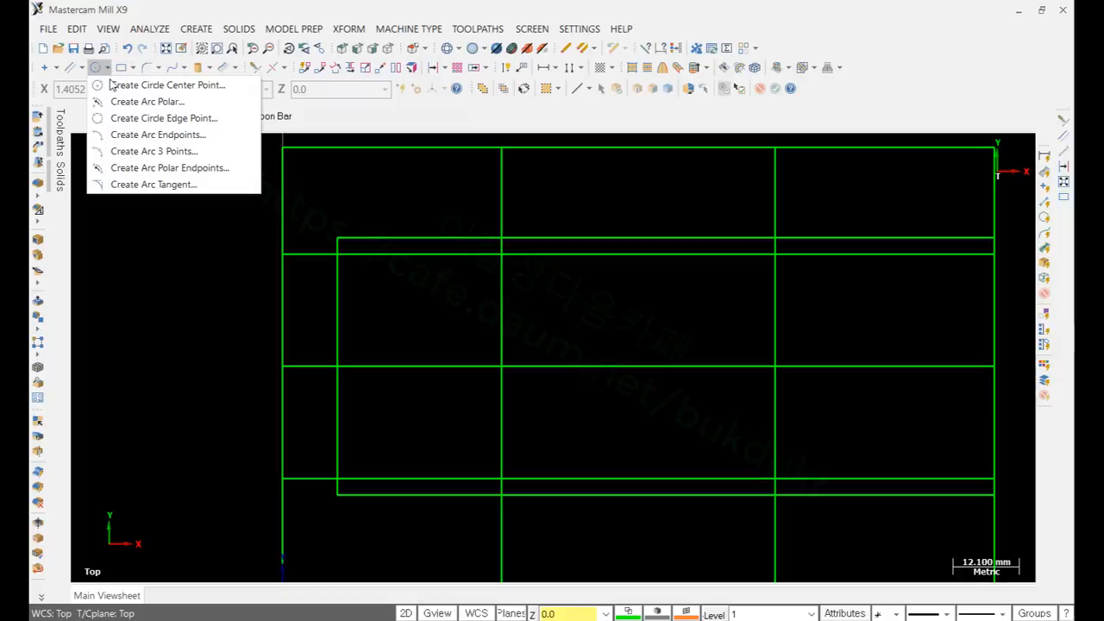
left_click(135, 184)
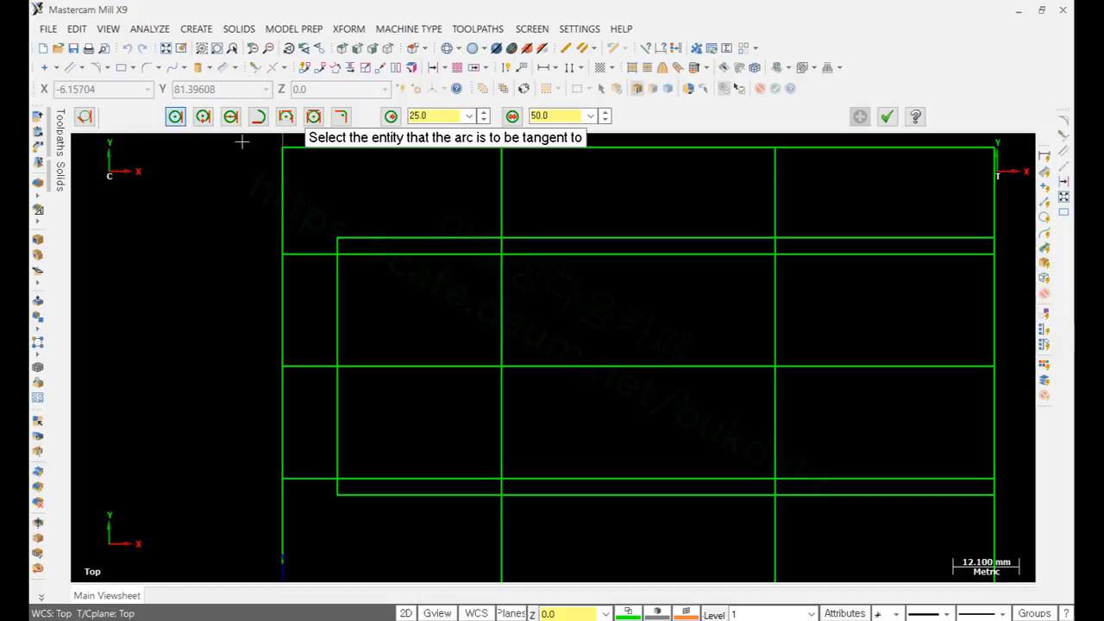
double_click(430, 116)
type("150")
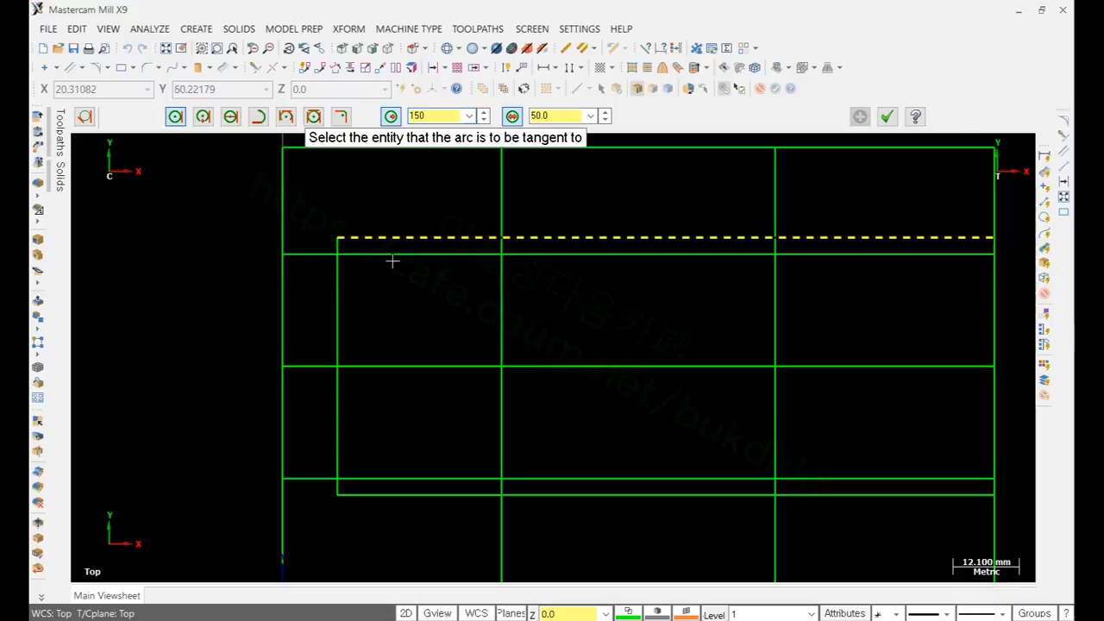
left_click(338, 300)
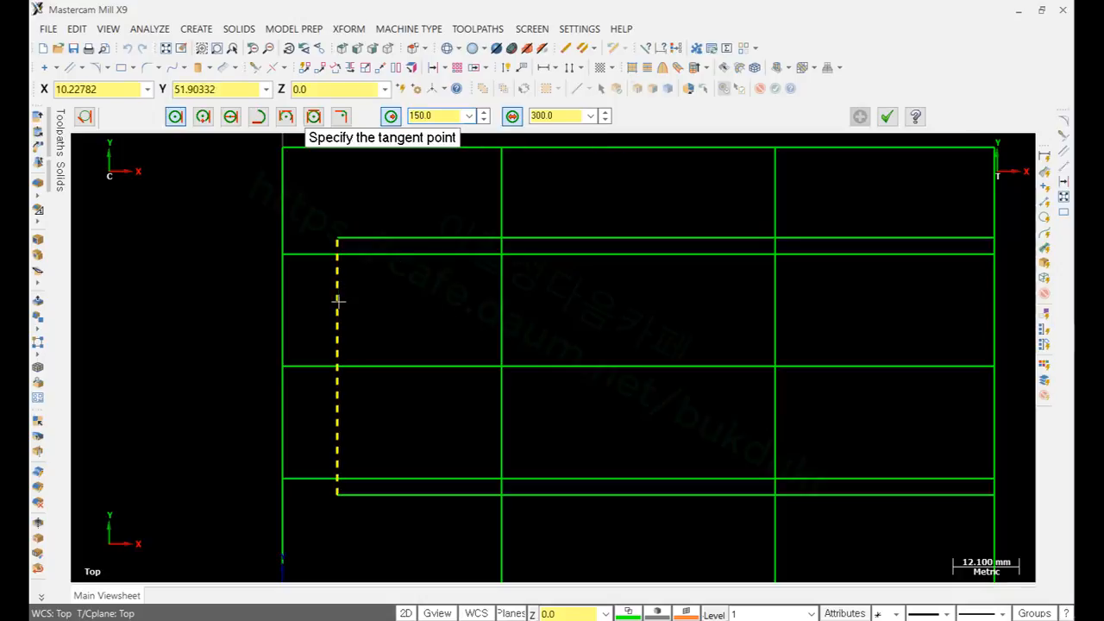
left_click(337, 366)
left_click(344, 274)
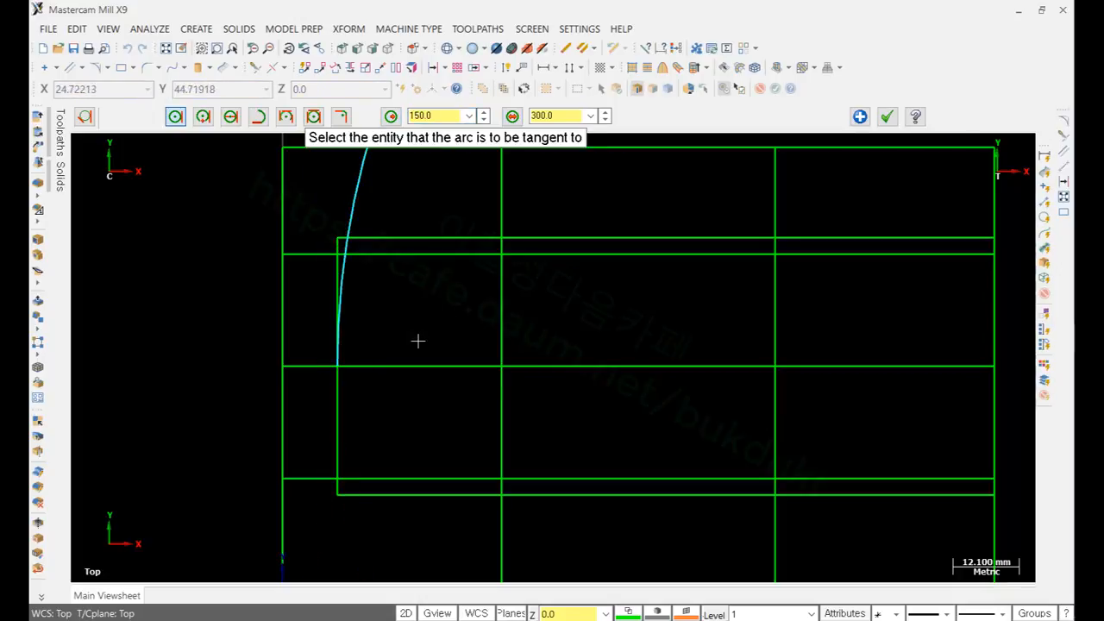
Step: Extend the lower end of the R150 arc past the lower outer horizontal line
left_click(256, 69)
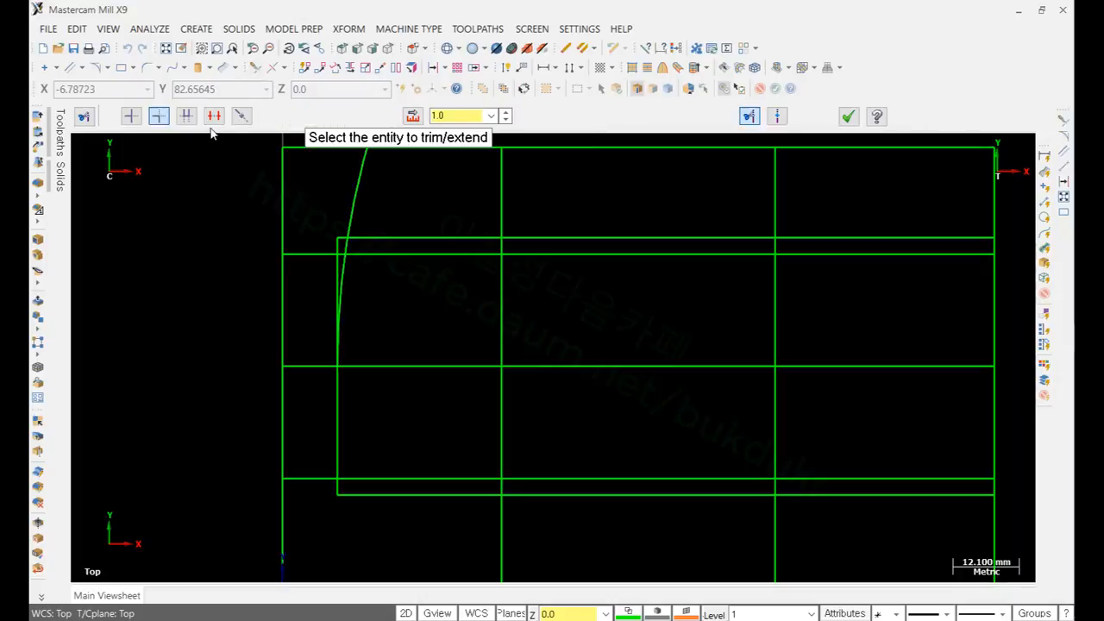
left_click(345, 263)
left_click(405, 533)
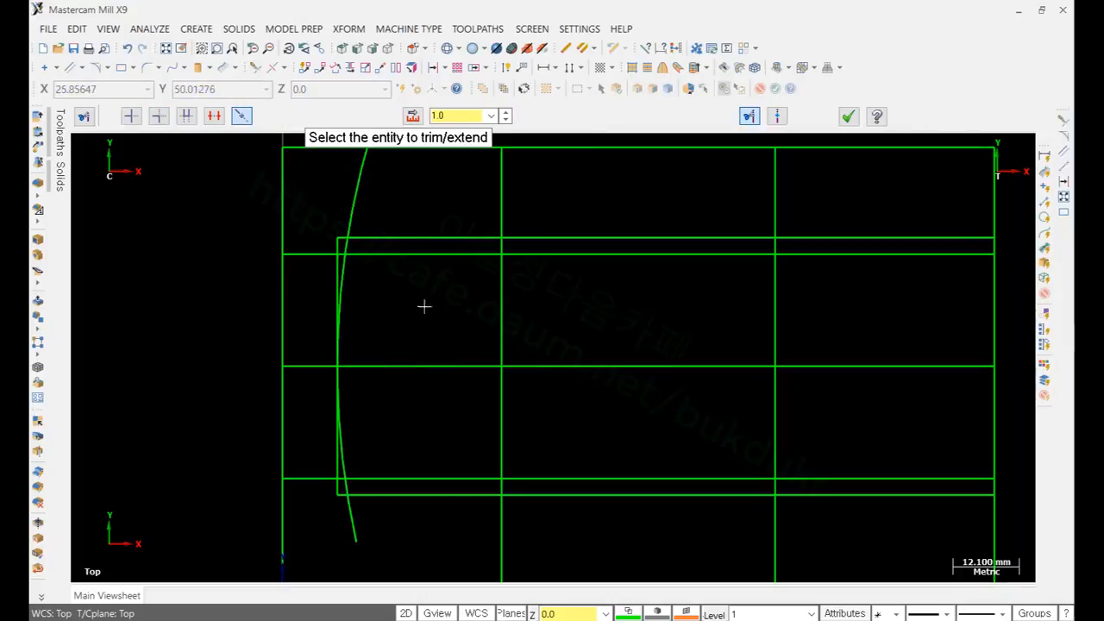
Step: Trim the R150 arc and the upper and lower outer horizontal lines to each other at both corners
left_click(158, 116)
scroll(408, 196, "up", 2)
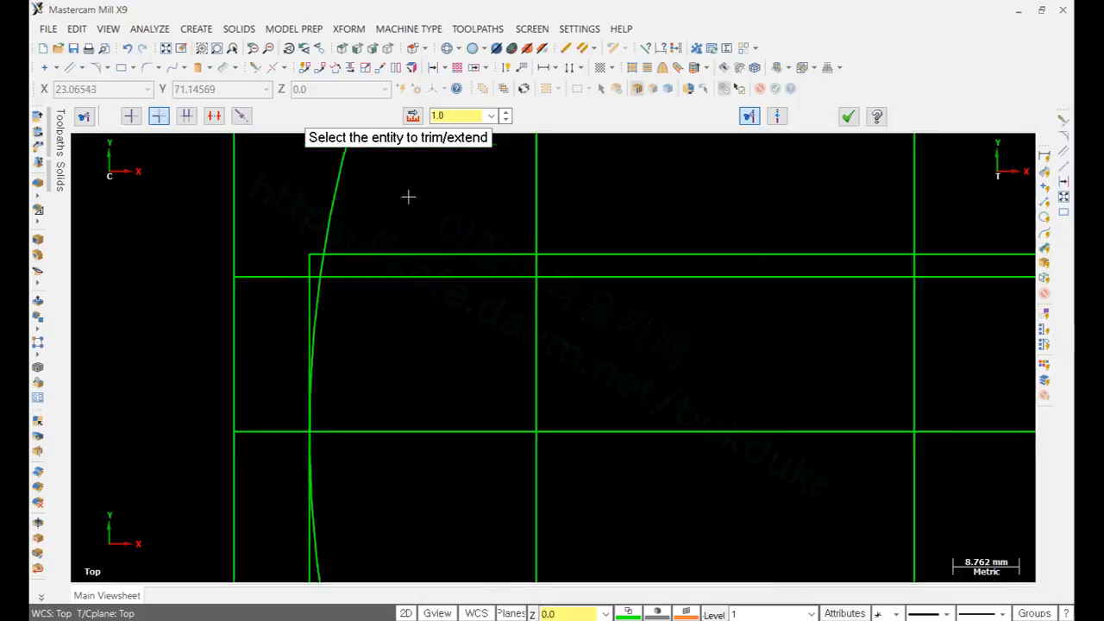
scroll(377, 247, "up", 2)
left_click(301, 313)
scroll(357, 207, "down", 3)
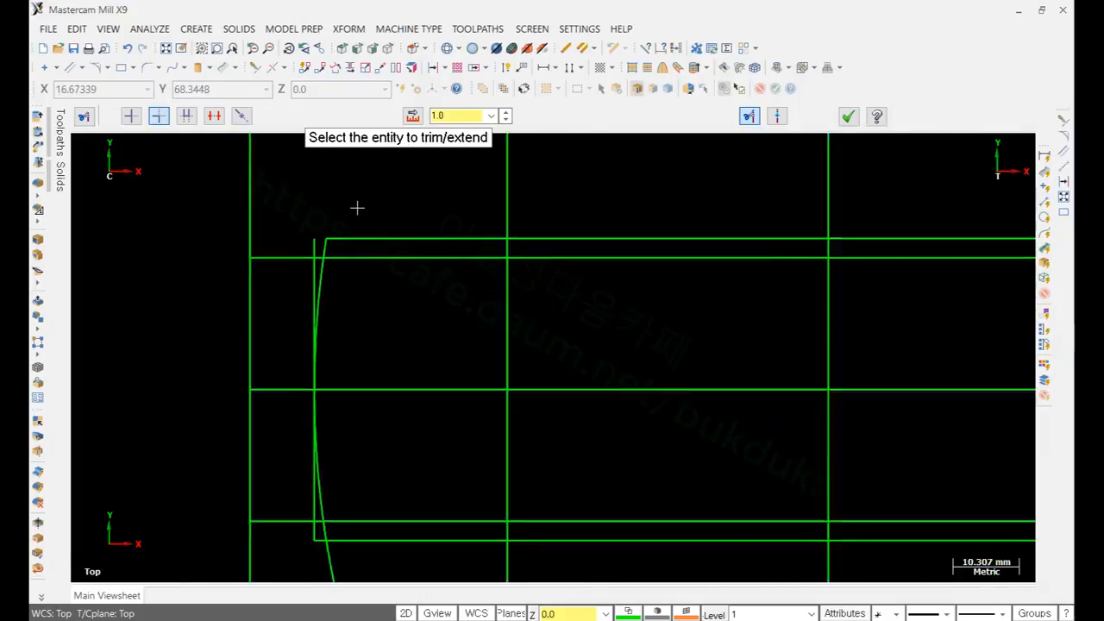
left_click(338, 438)
left_click(404, 474)
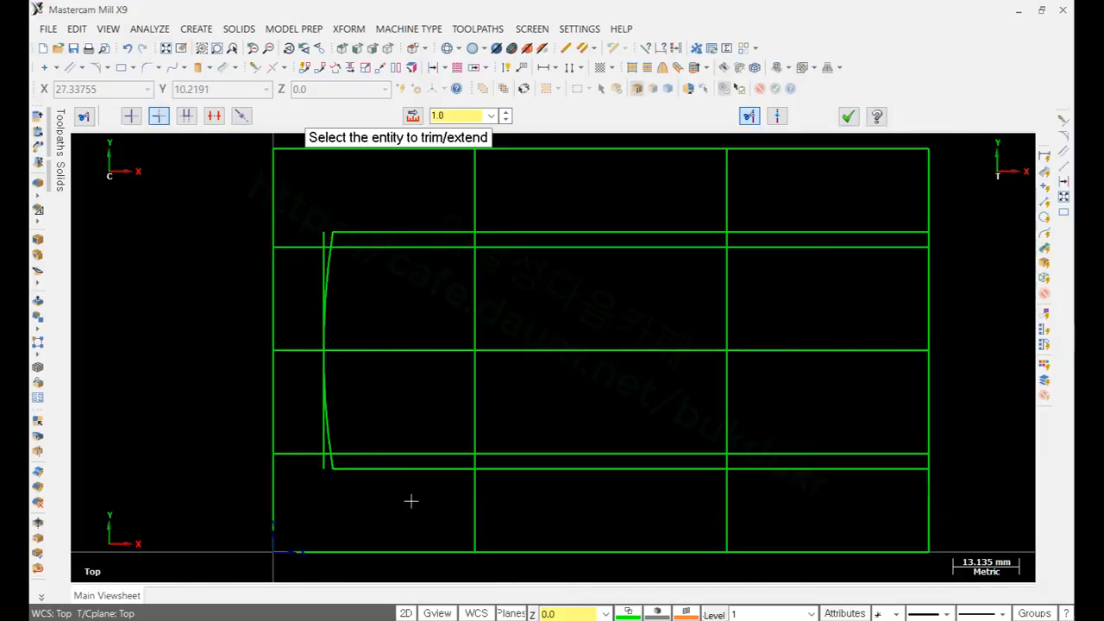
left_click(849, 116)
Step: Delete the vertical construction line beside the R150 arc and the two outer horizontal lines that meet the arc's ends
left_click(323, 426)
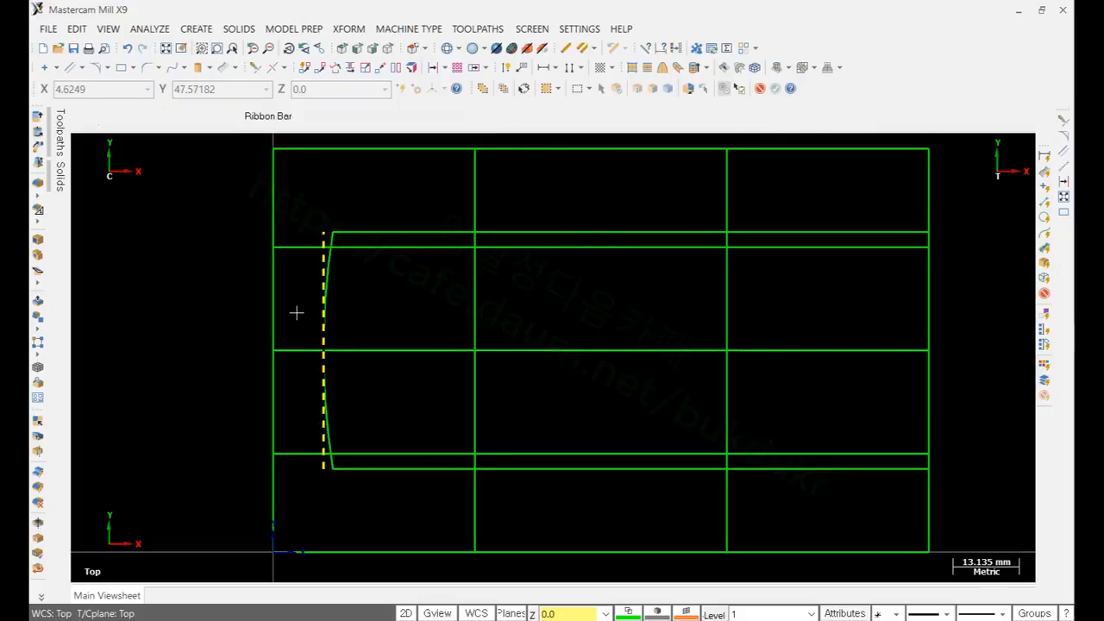
scroll(268, 323, "down", 1)
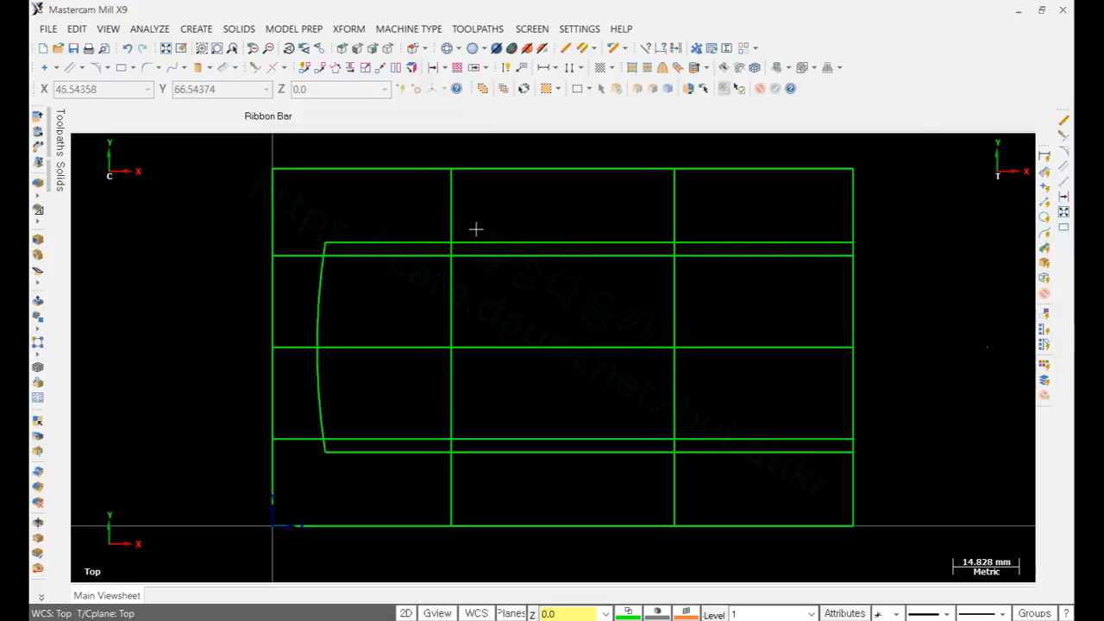
left_click(383, 452)
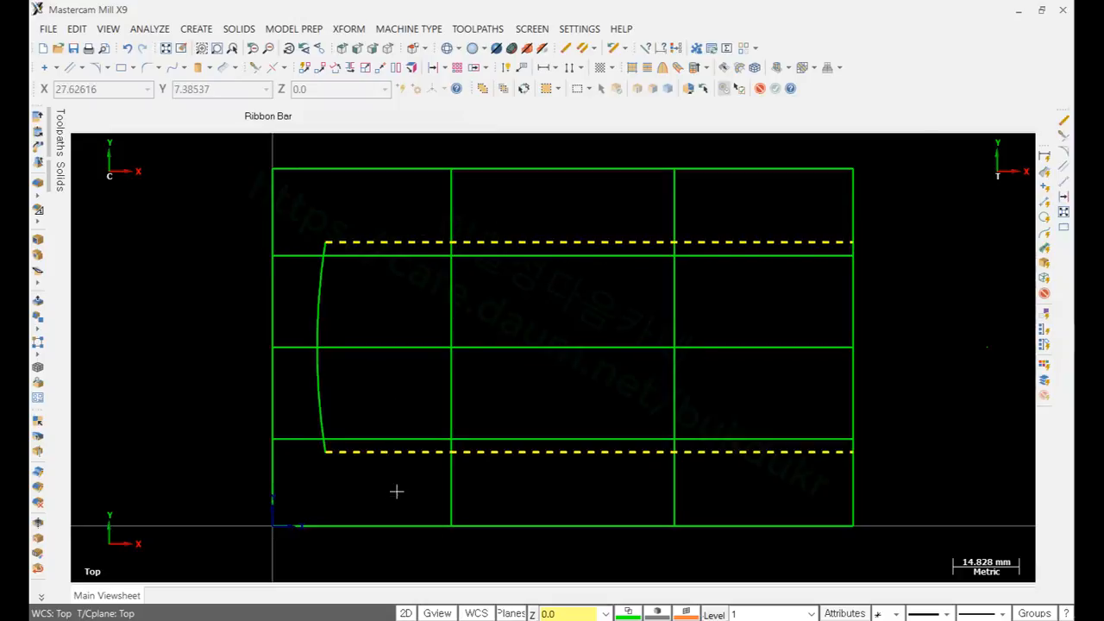
key("Delete")
scroll(298, 429, "down", 1)
scroll(858, 325, "up", 2)
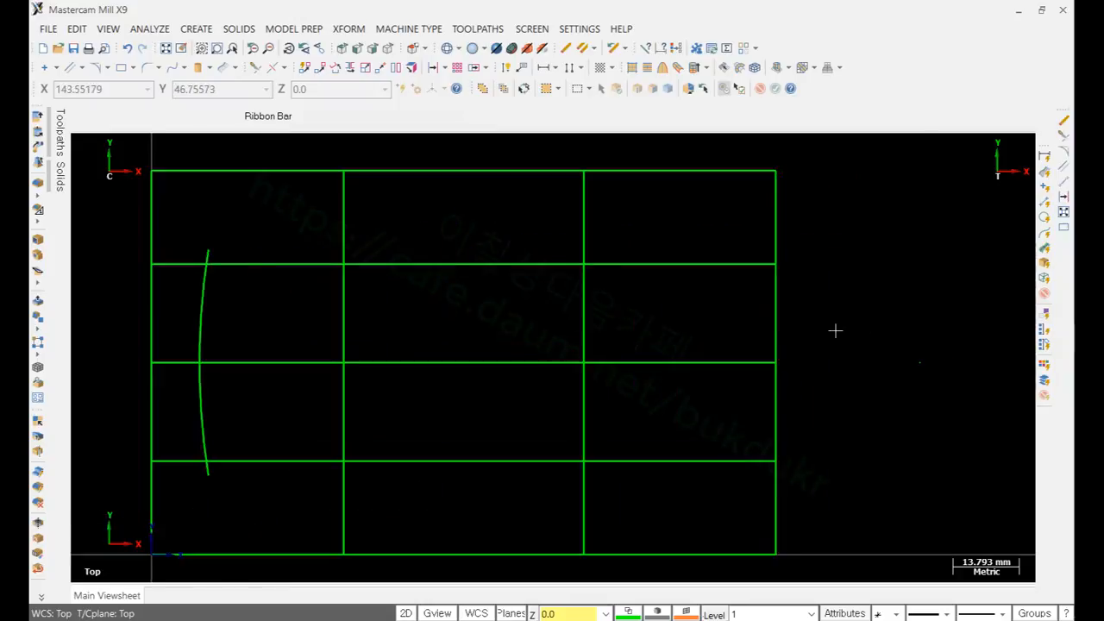
Step: Check the round boss and the R30 end arc in the reference drawing's plan view
key("alt+Tab")
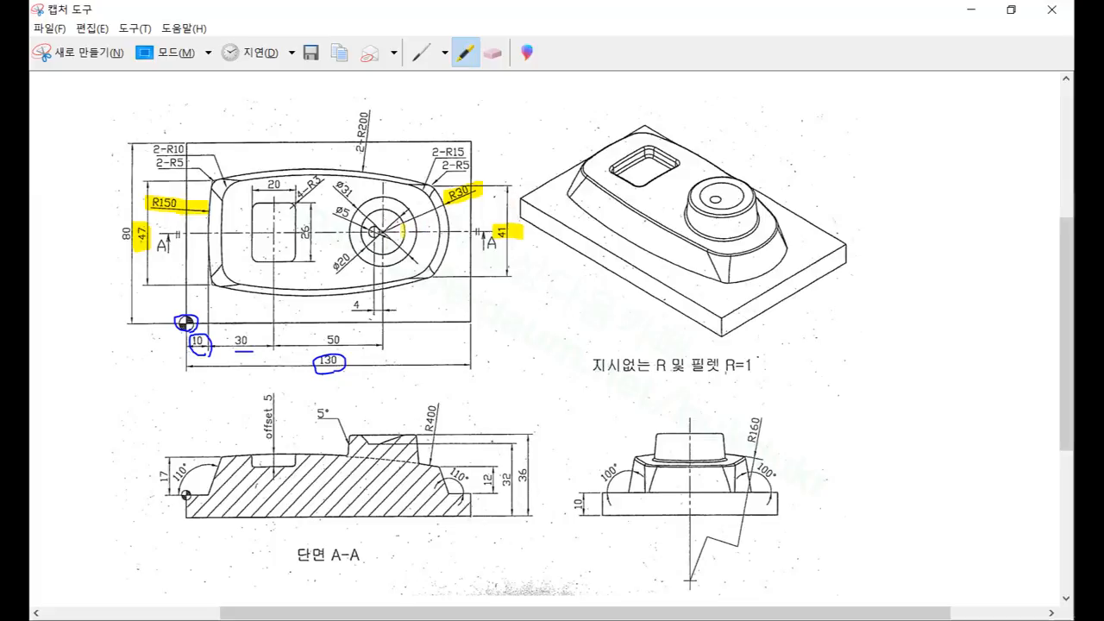
key("alt+Tab")
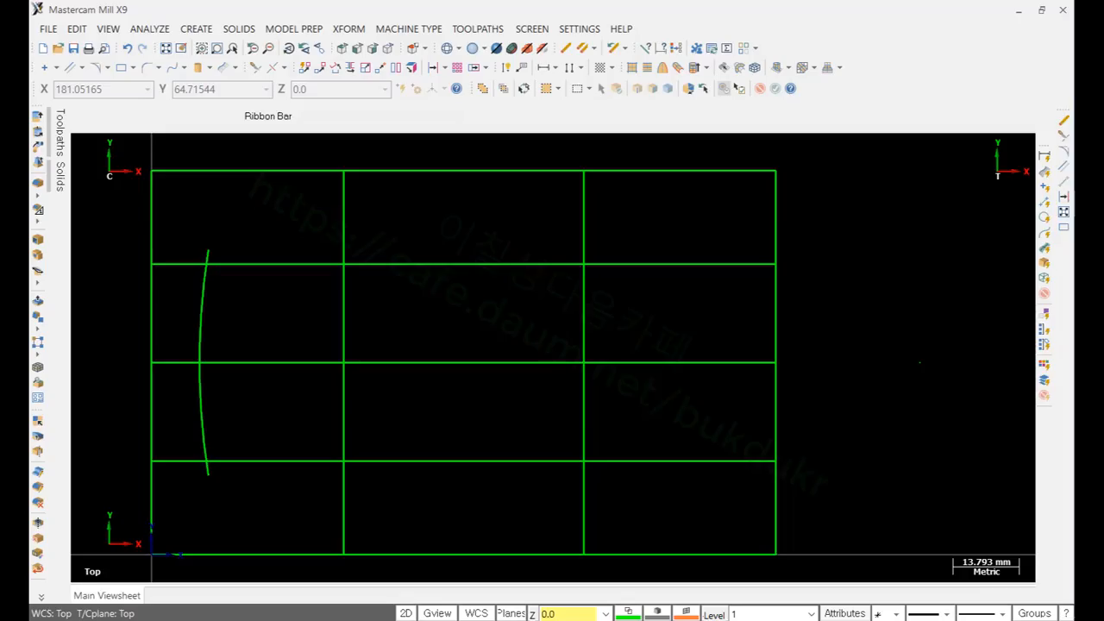
Step: Create a circle of radius 30 centred where the right interior vertical line crosses the horizontal centreline
left_click(105, 68)
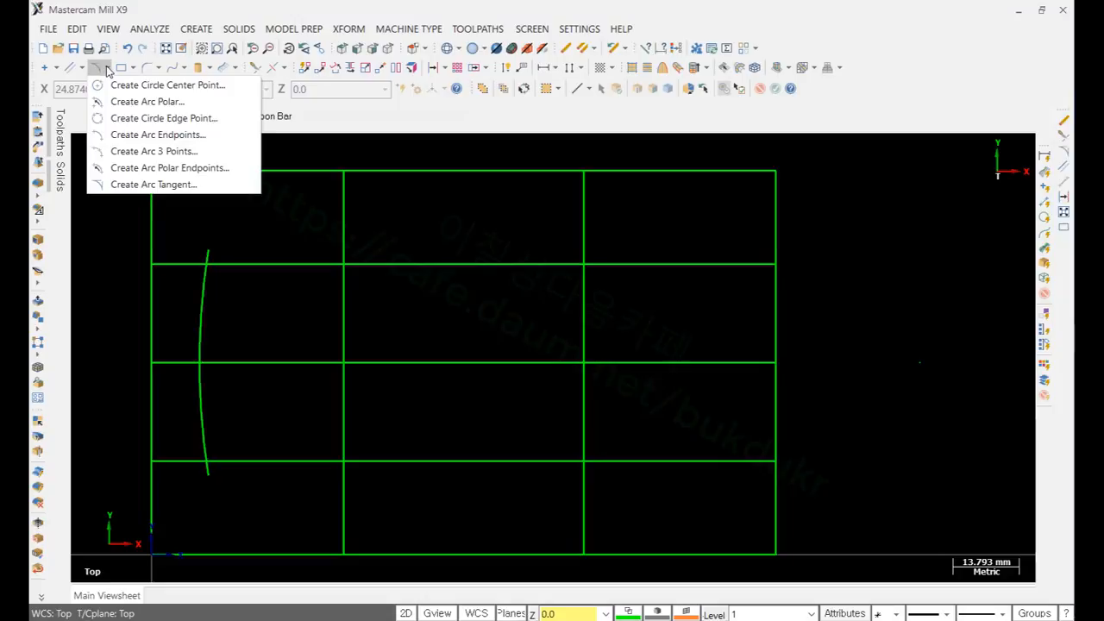
left_click(118, 90)
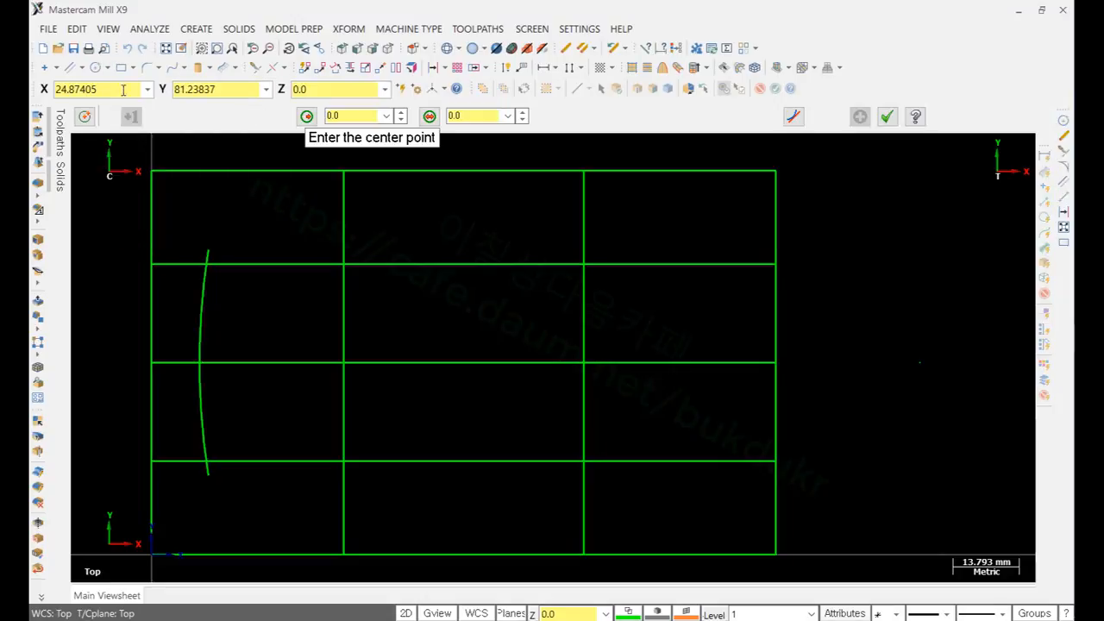
left_click(359, 115)
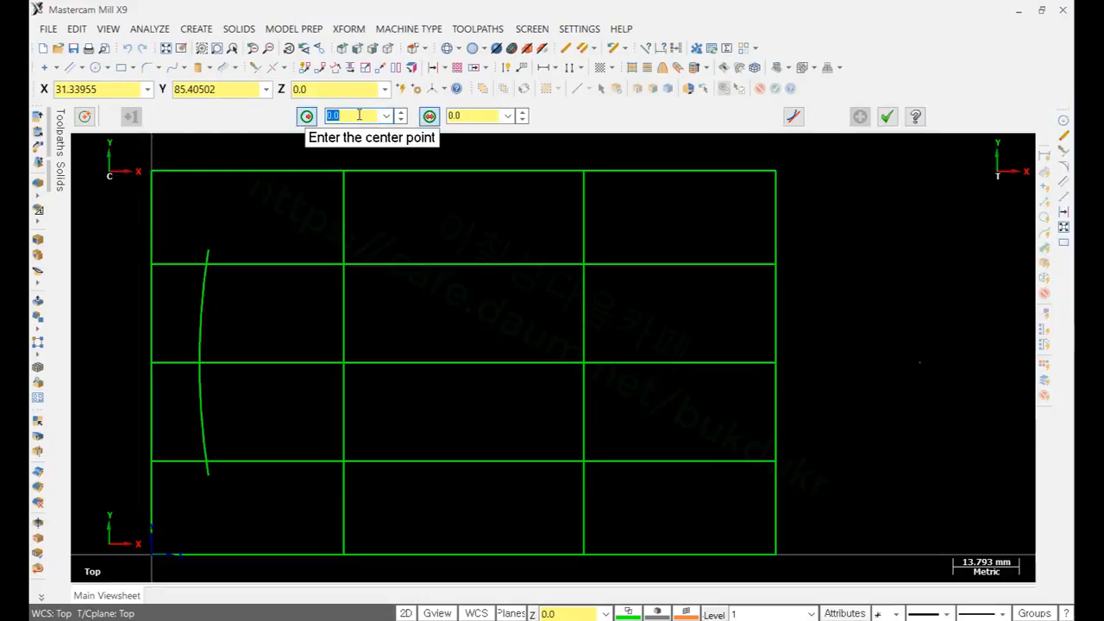
type("30")
key("Return")
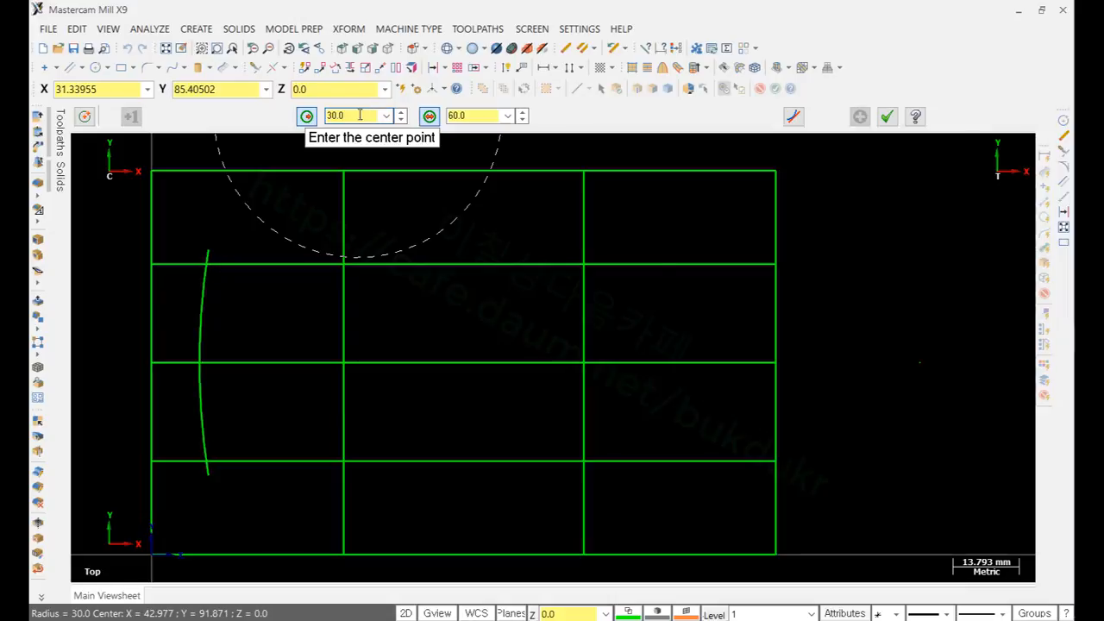
left_click(588, 369)
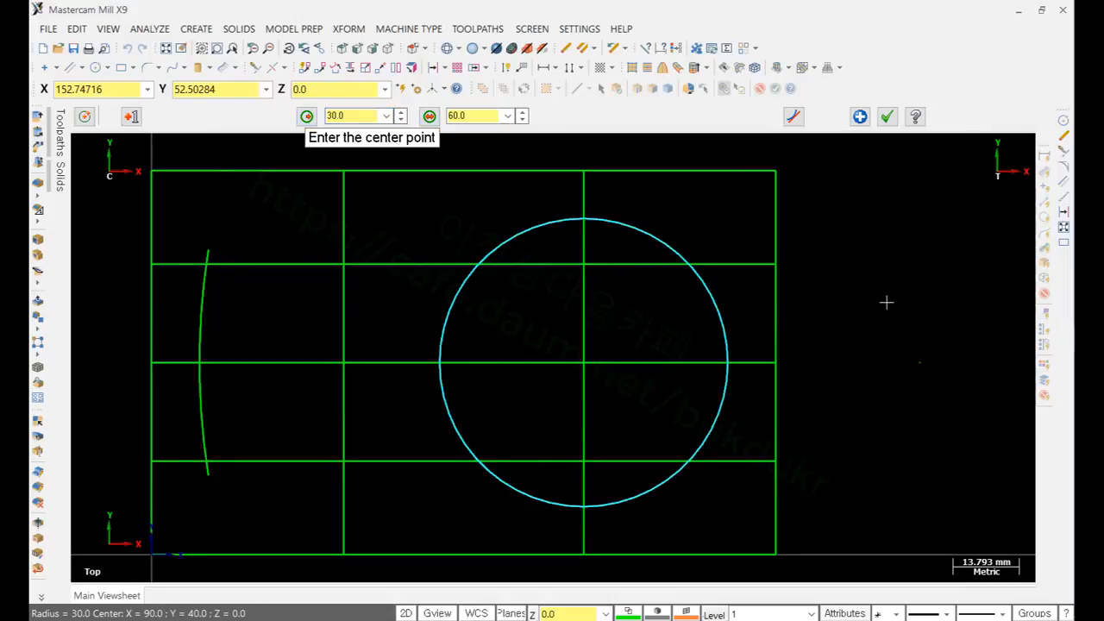
left_click(887, 117)
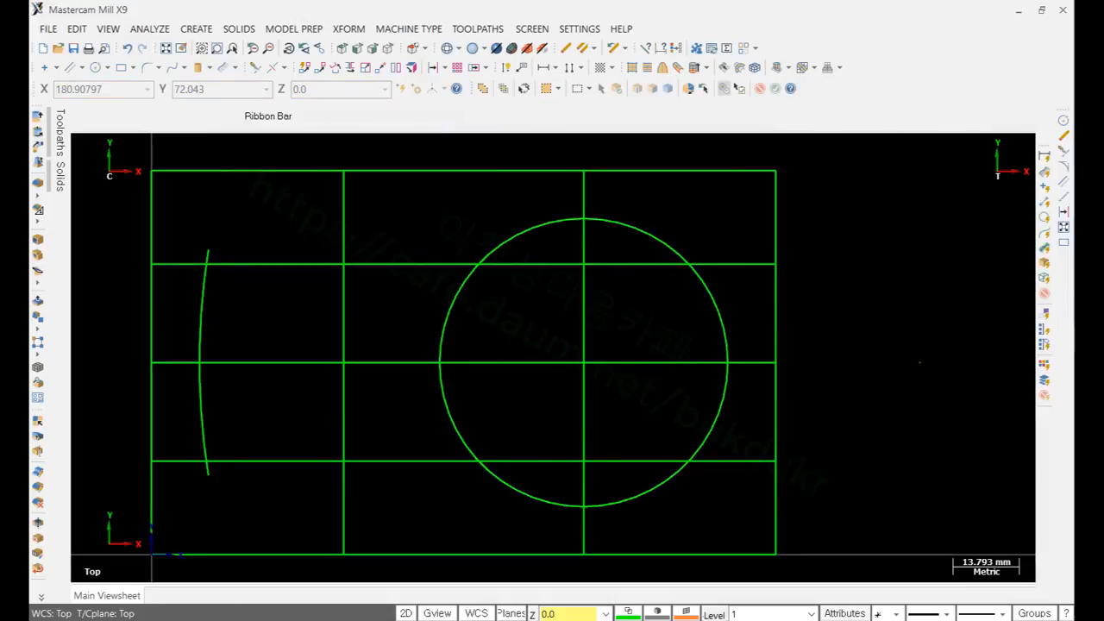
Step: Divide away the circle's upper-right and lower-right portions, keeping the right end arc between the two outer horizontal construction lines
key("alt+Tab")
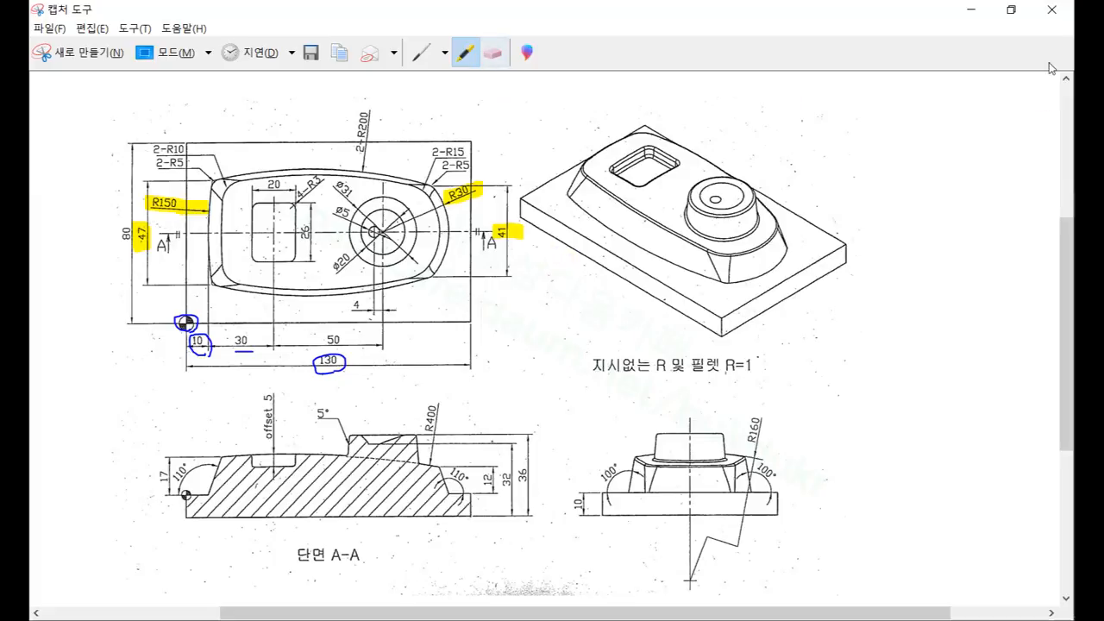
left_click(970, 10)
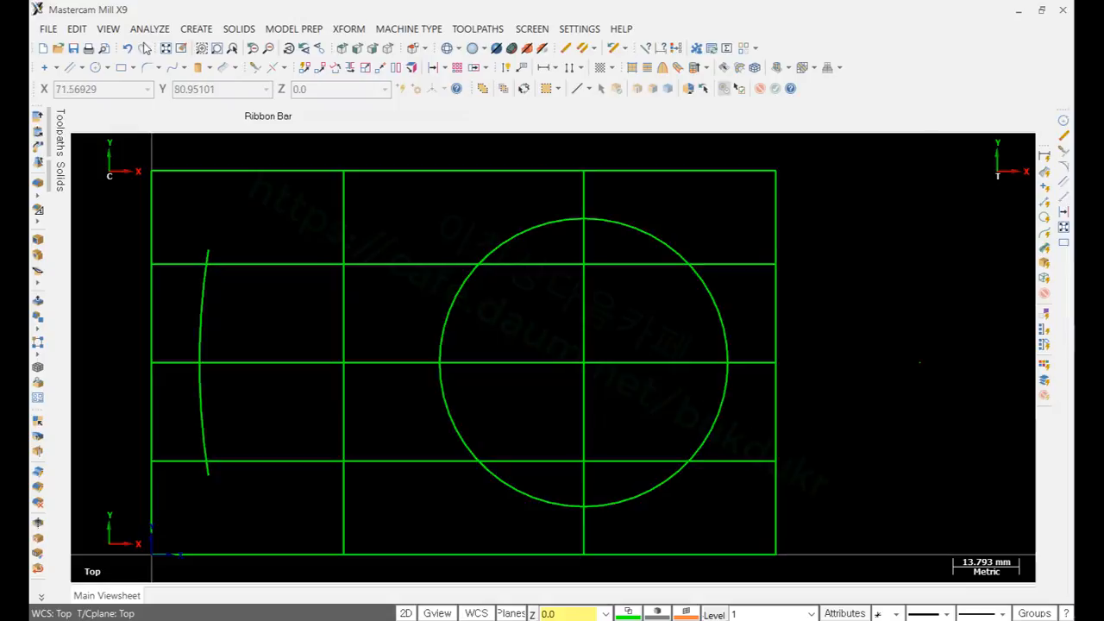
left_click(256, 67)
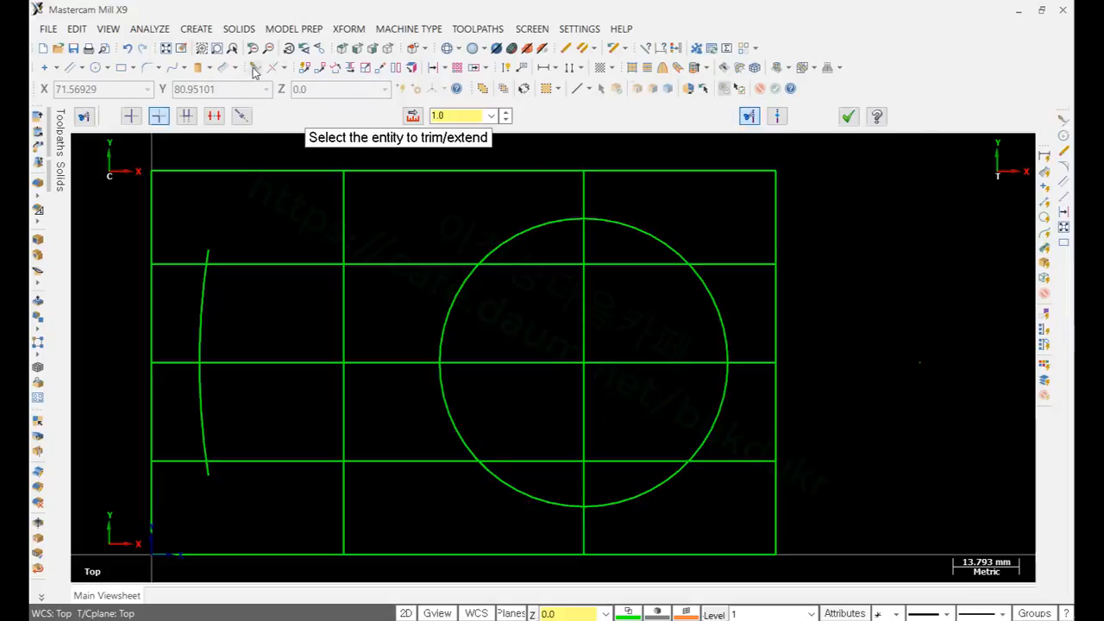
left_click(214, 115)
left_click(659, 233)
left_click(662, 501)
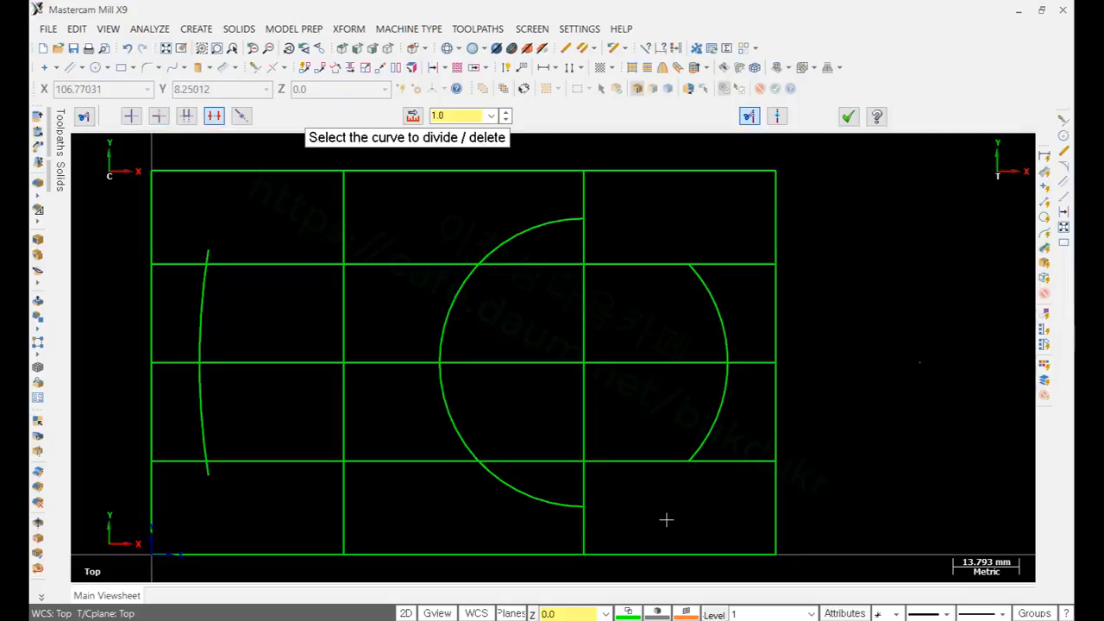
left_click(848, 116)
Step: Delete the leftover left half of the circle and the horizontal construction lines through the right end arc's endpoints
left_click(557, 222)
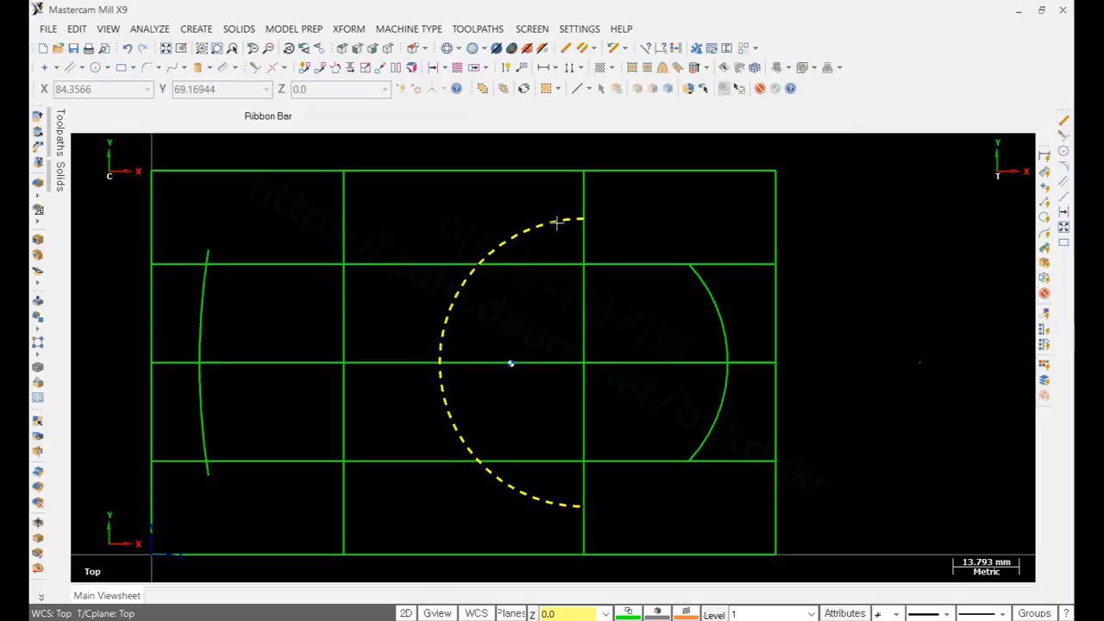
key("Delete")
left_click(648, 263)
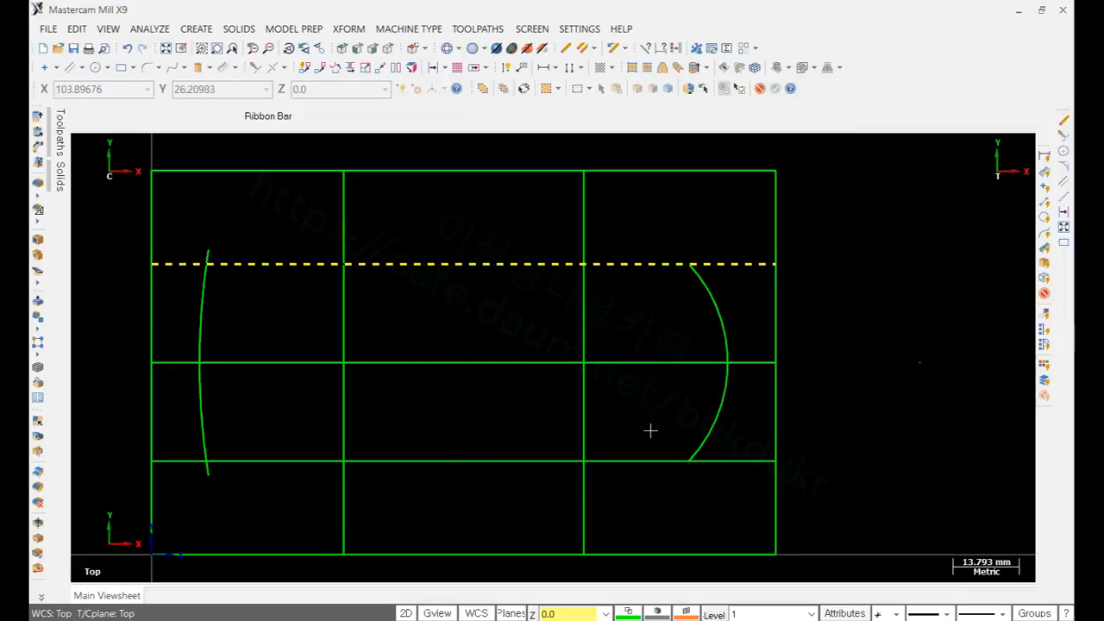
left_click(653, 461)
key("Delete")
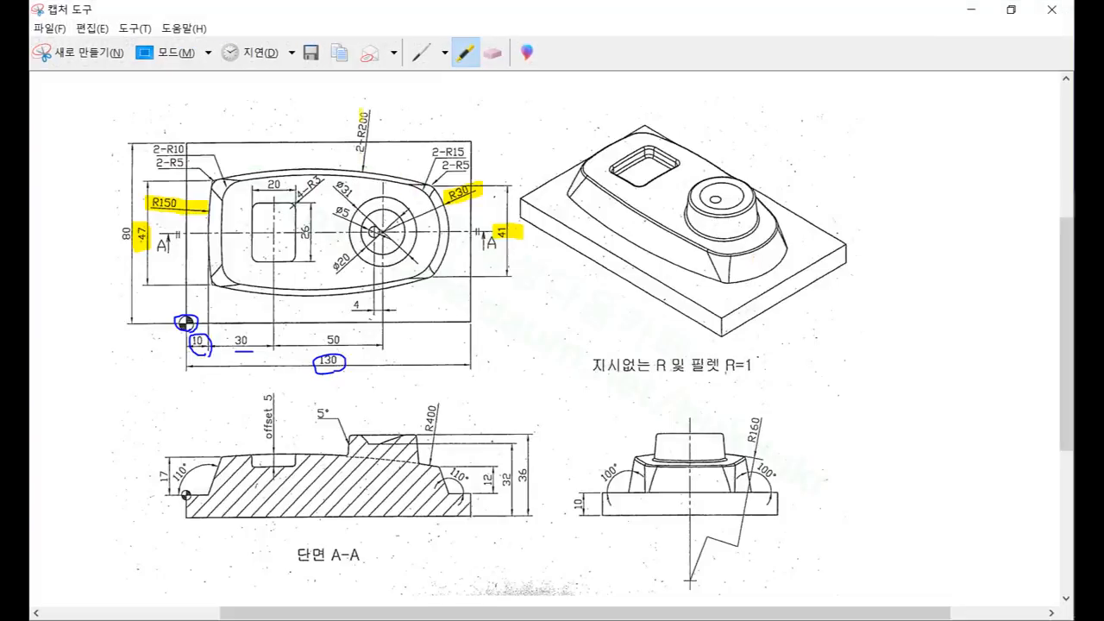
Step: Highlight the 2-R200 dimension and the upper R5 corners in the reference drawing's plan view
mouse_move(357, 112)
left_mouse_down()
mouse_move(358, 154)
mouse_move(365, 111)
left_mouse_up()
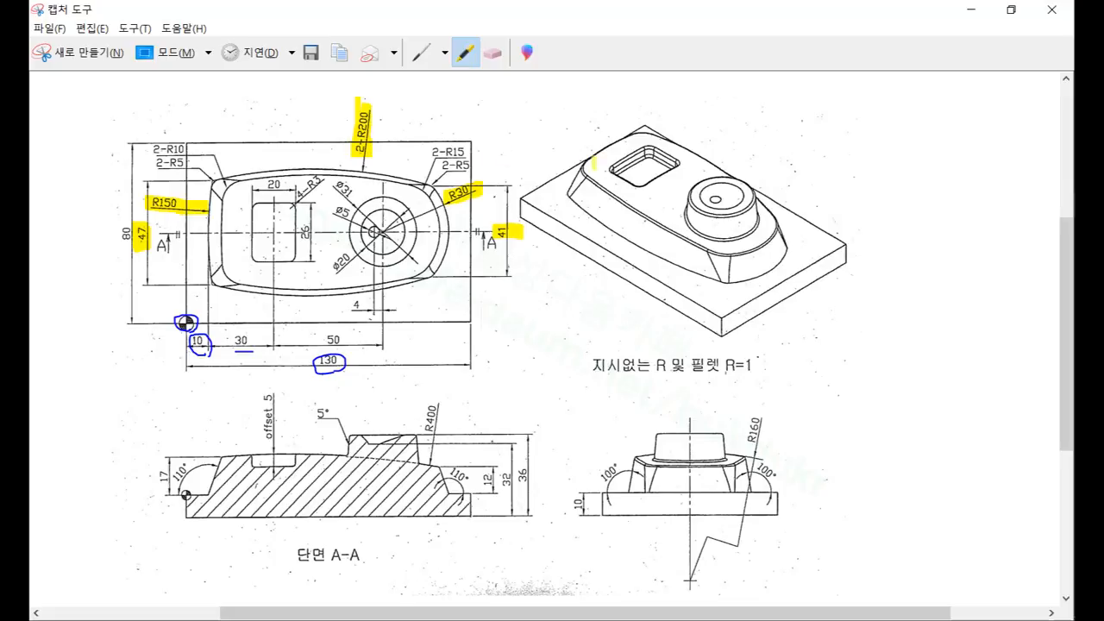
left_click_drag(204, 178, 220, 186)
left_click_drag(425, 177, 434, 184)
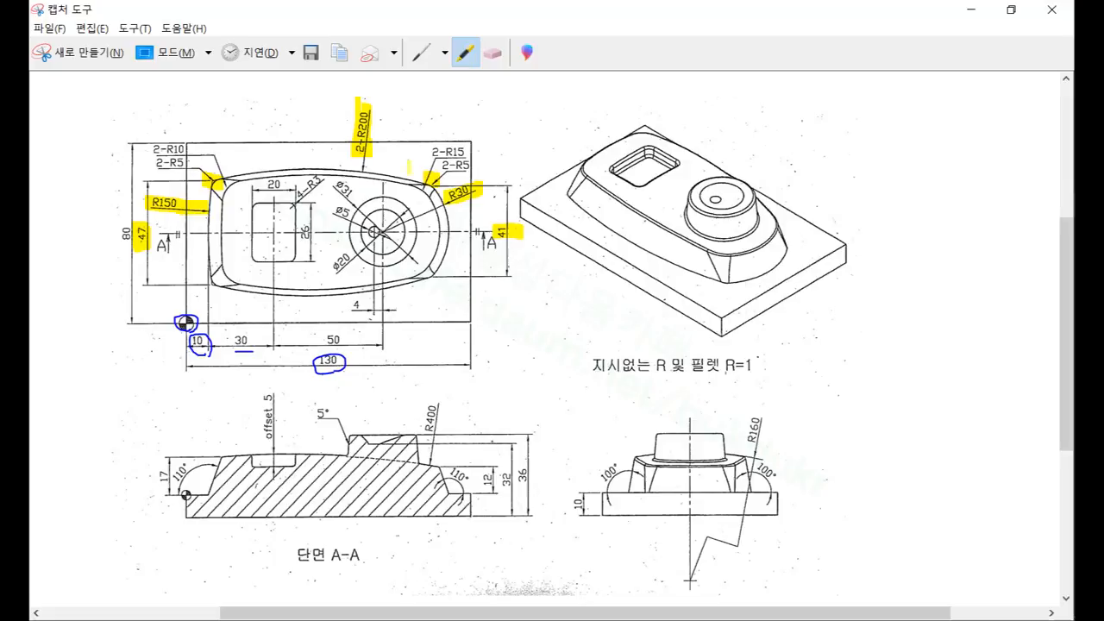
left_click(970, 9)
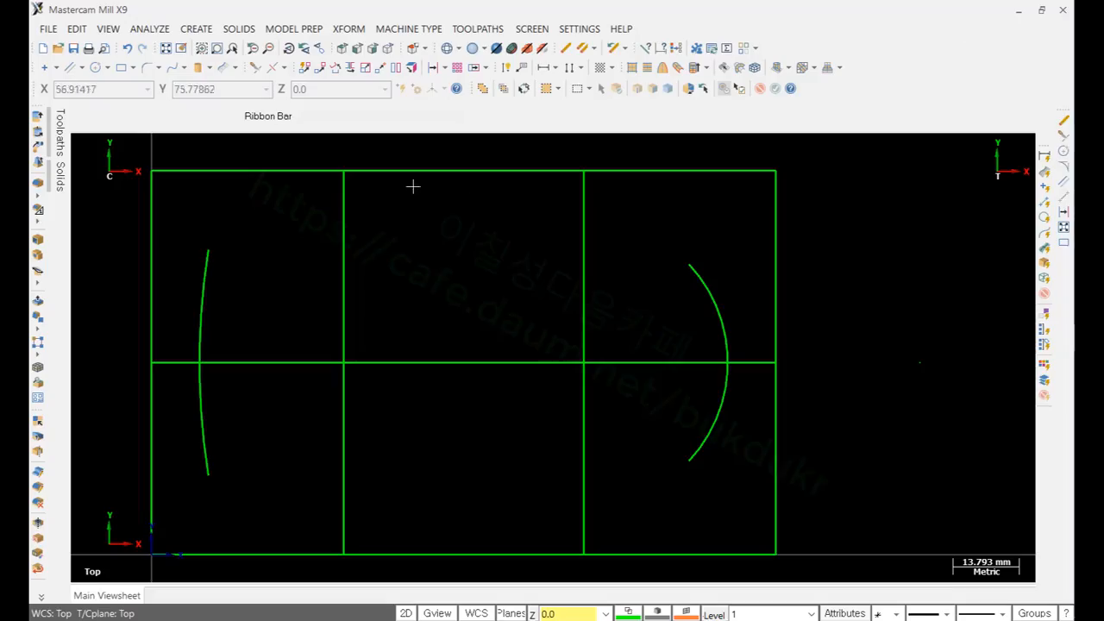
Step: Draw a three-point arc joining the upper ends of the R150 and R30 arcs, and set its radius to 200
left_click(107, 68)
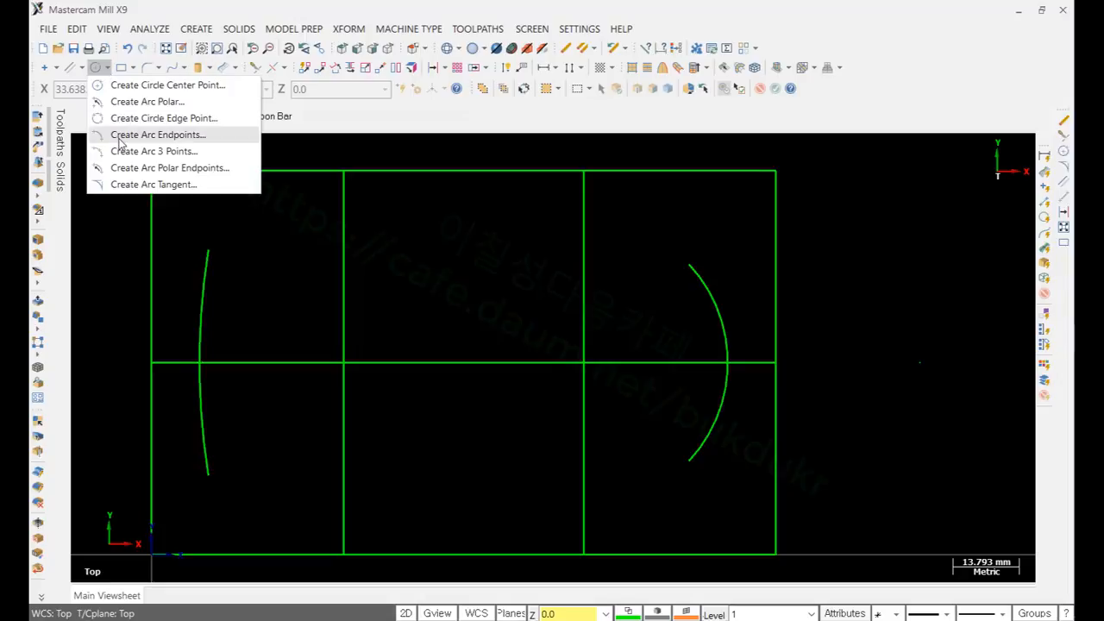
left_click(157, 147)
left_click(208, 250)
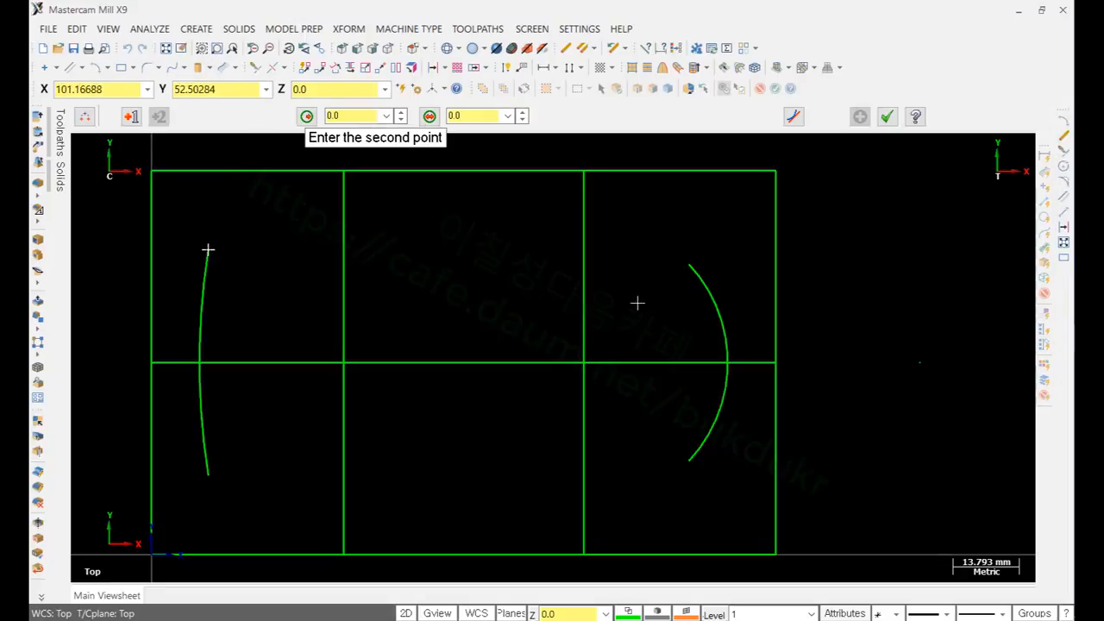
left_click(691, 266)
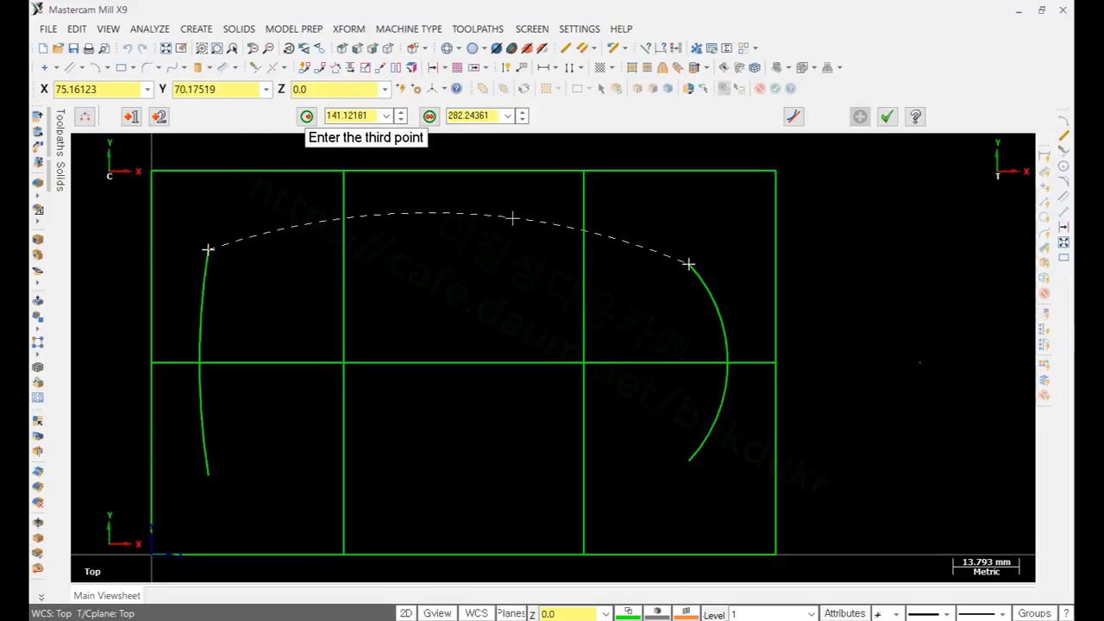
left_click(509, 217)
key("alt+Tab")
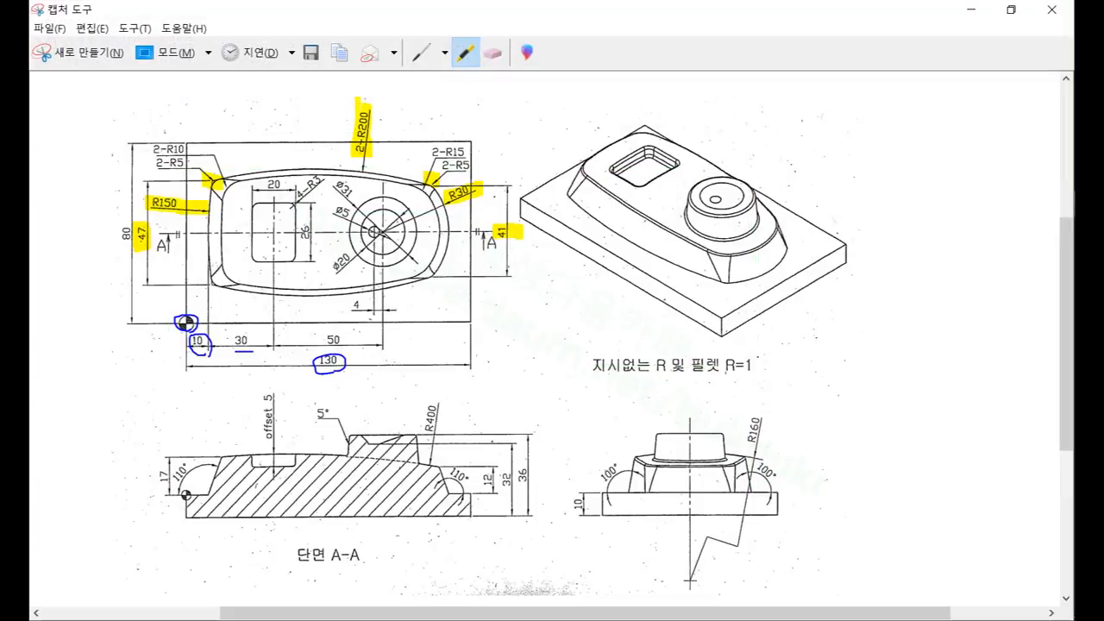
key("alt+Tab")
double_click(359, 115)
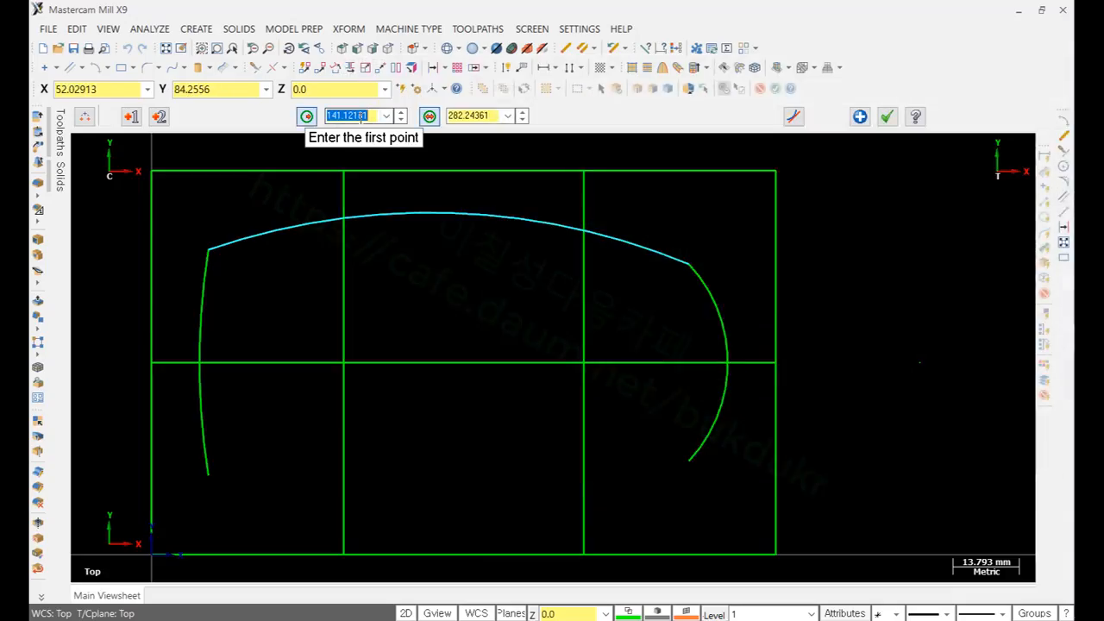
type("200")
key("Return")
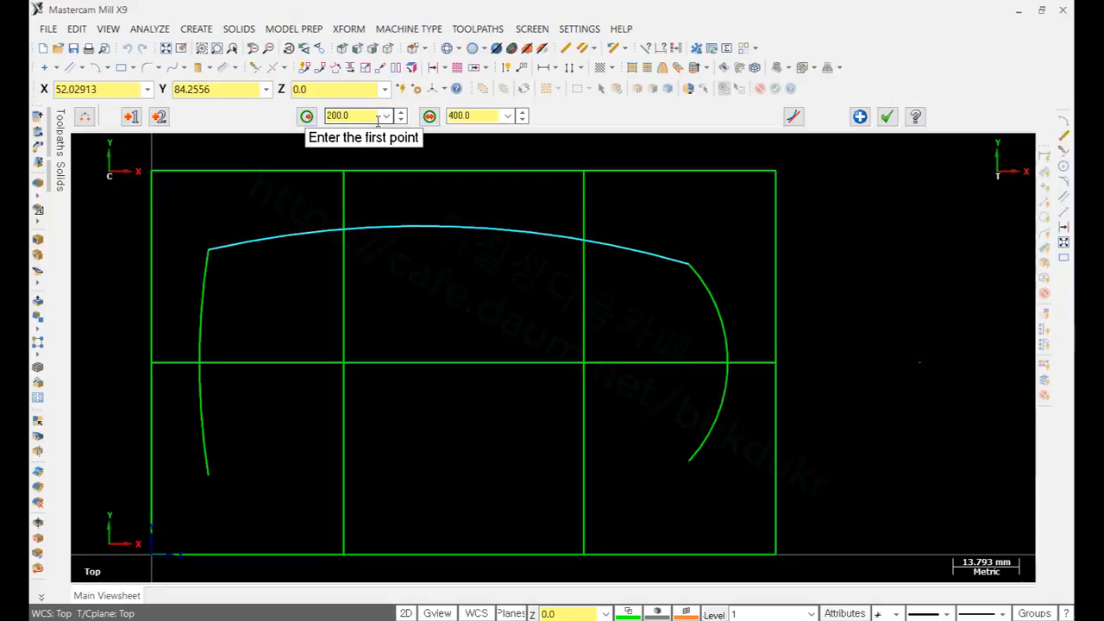
Step: Draw a three-point arc joining the lower ends of the R150 and R30 arcs, and set its radius to 200
left_click(207, 473)
left_click(687, 461)
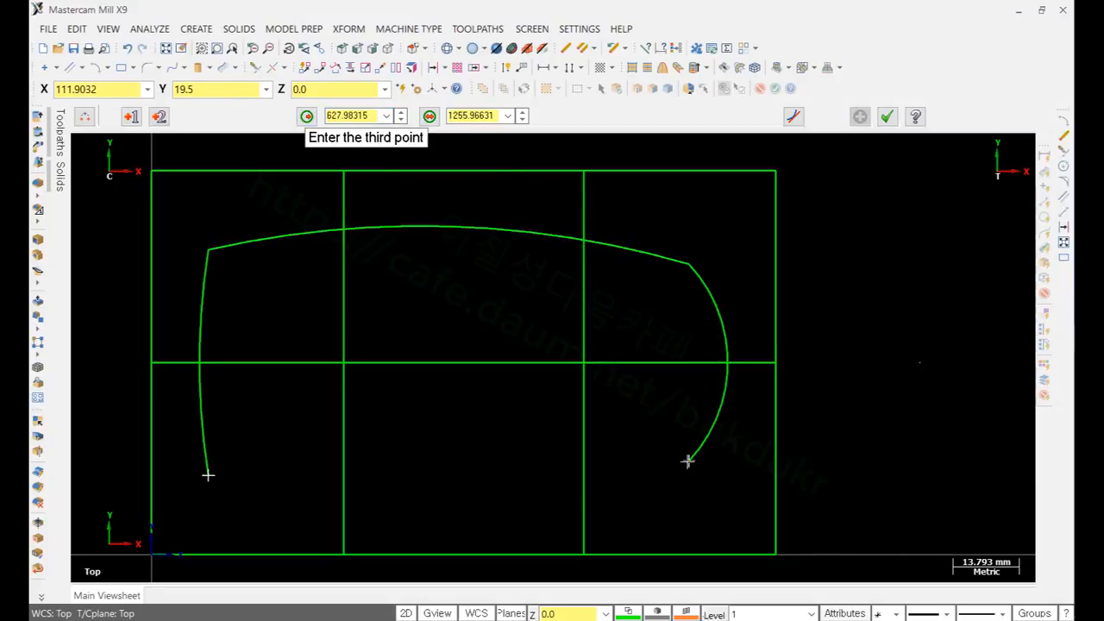
left_click(438, 500)
double_click(366, 116)
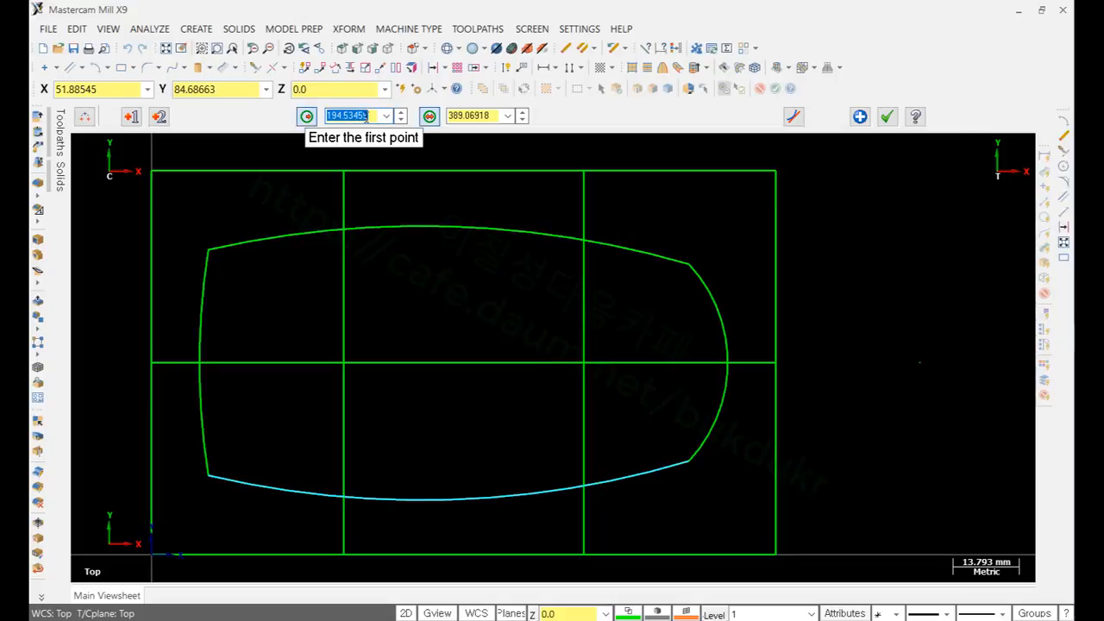
type("200")
key("Return")
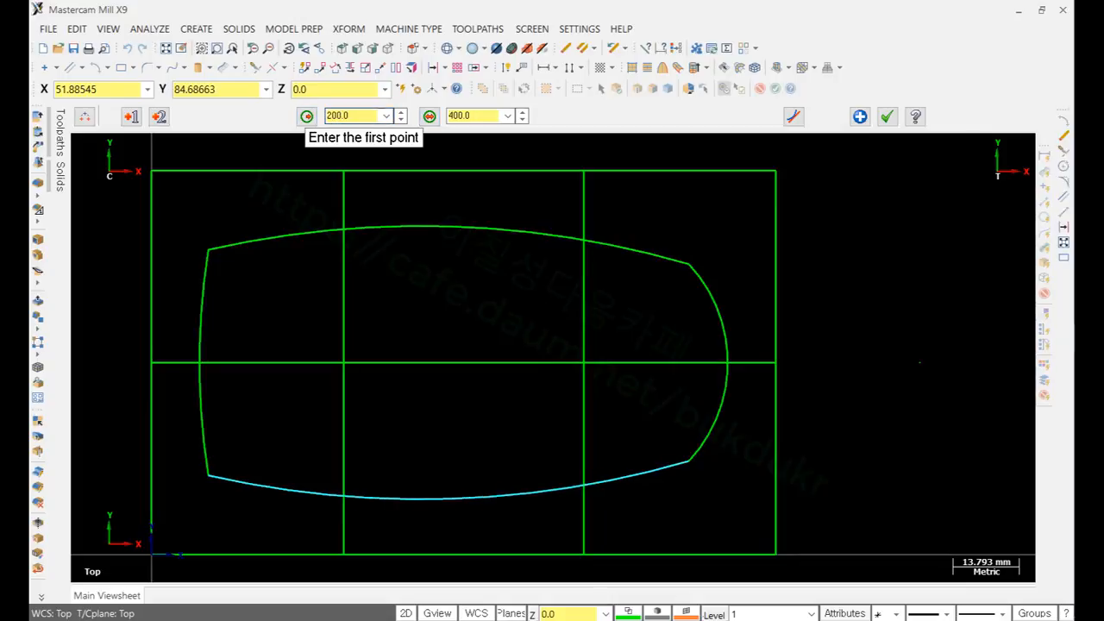
left_click(888, 118)
scroll(902, 320, "down", 2)
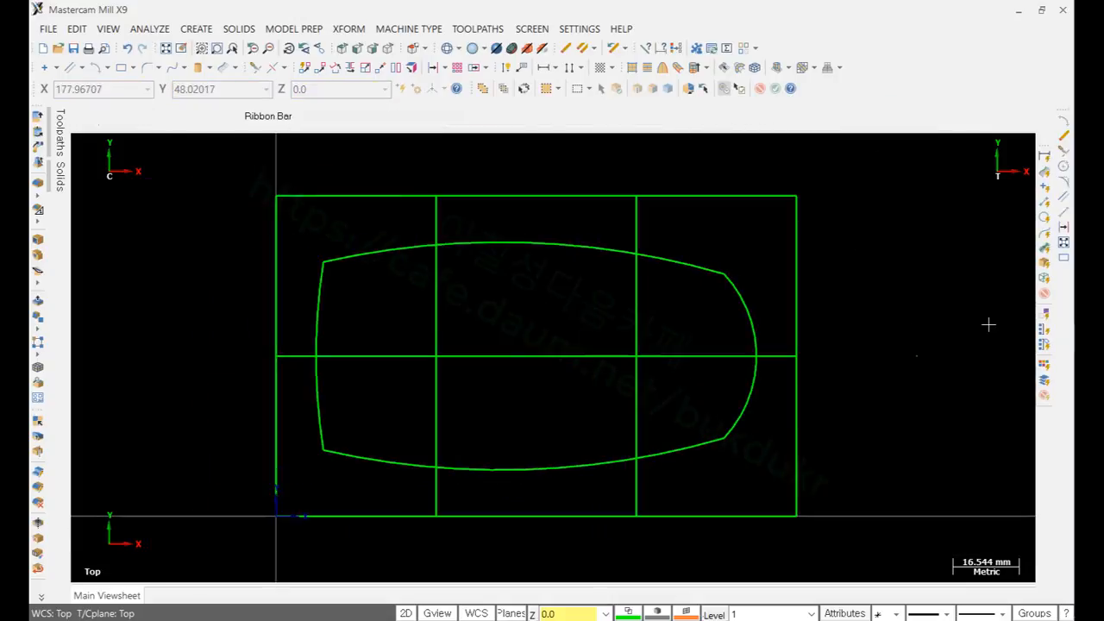
Step: Highlight the 17 height, the left 100° side angle and the right 110° end angle in the reference drawing
key("alt+Tab")
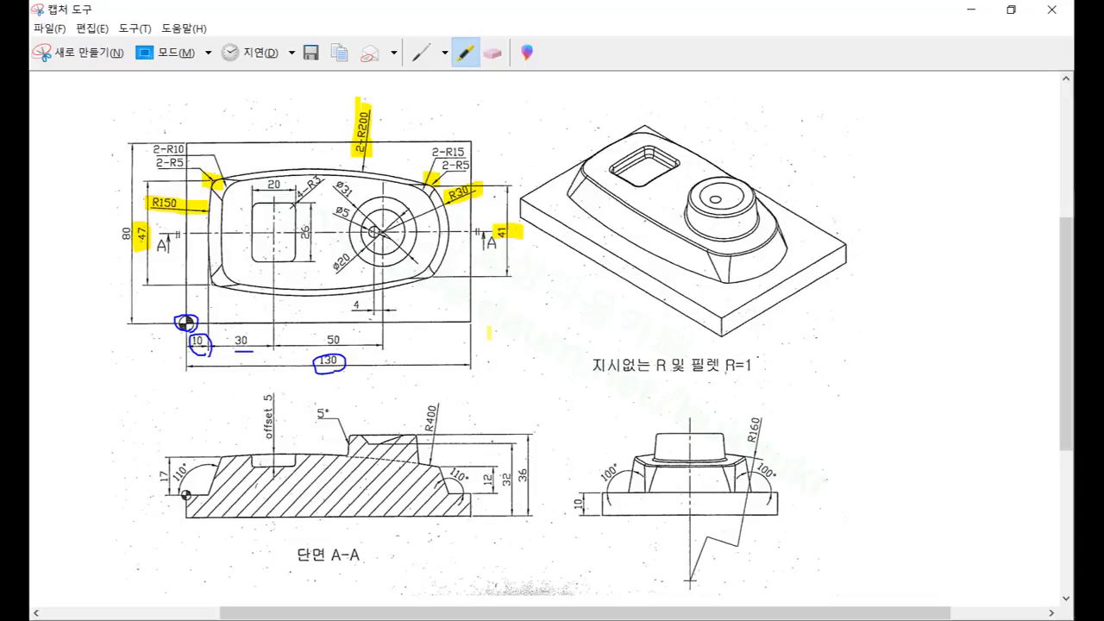
mouse_move(160, 485)
left_mouse_down()
mouse_move(155, 471)
mouse_move(169, 483)
left_mouse_up()
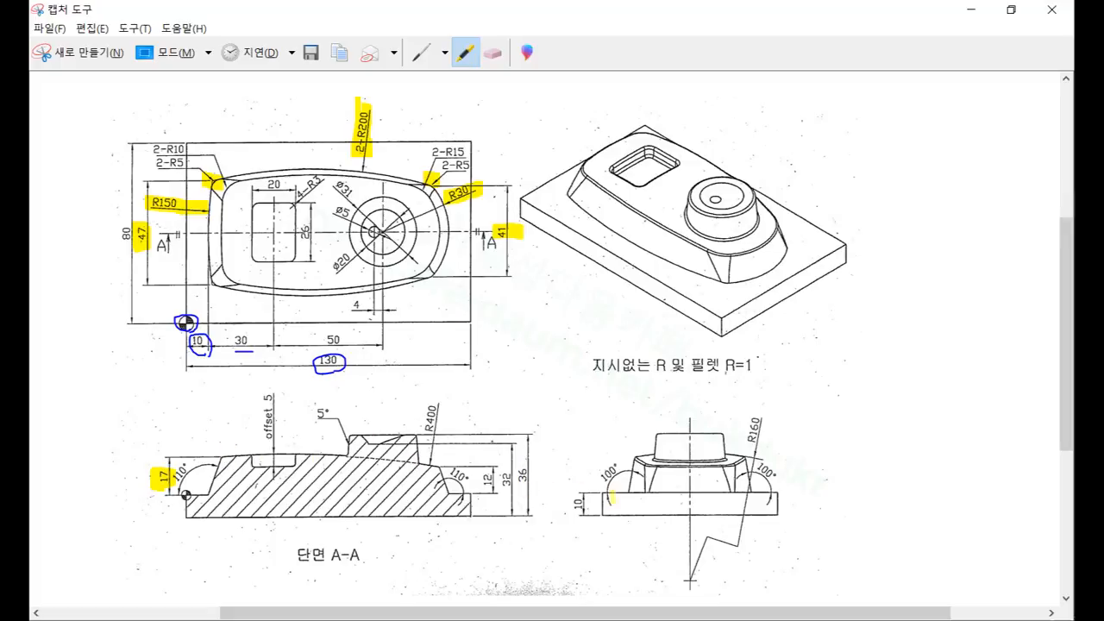
mouse_move(612, 493)
left_mouse_down()
mouse_move(602, 473)
mouse_move(619, 470)
left_mouse_up()
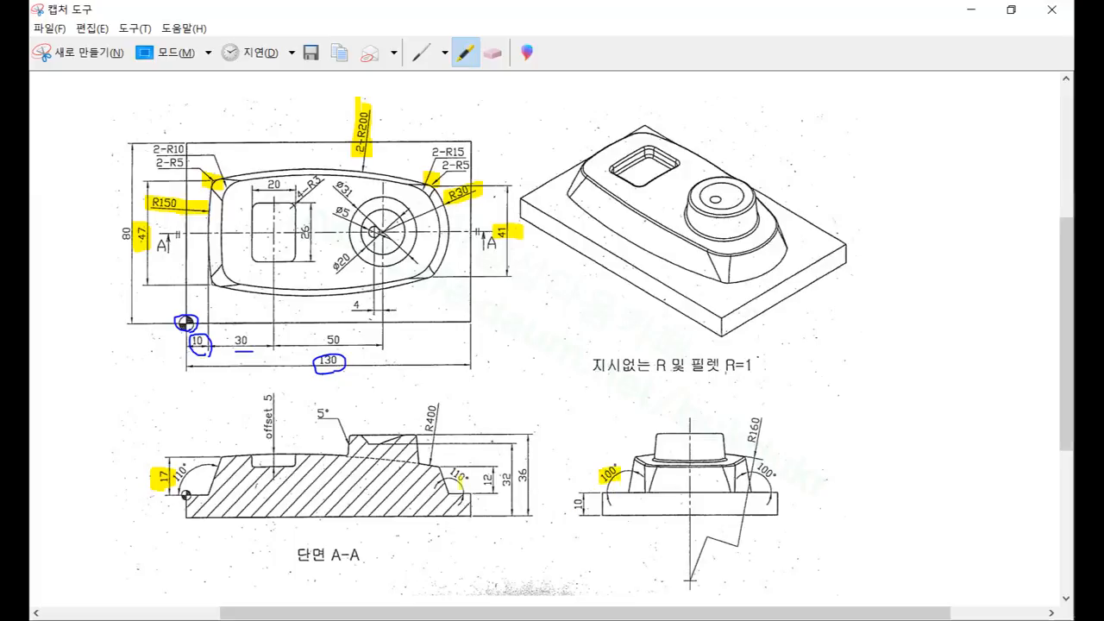
left_click_drag(450, 470, 470, 479)
left_click(971, 9)
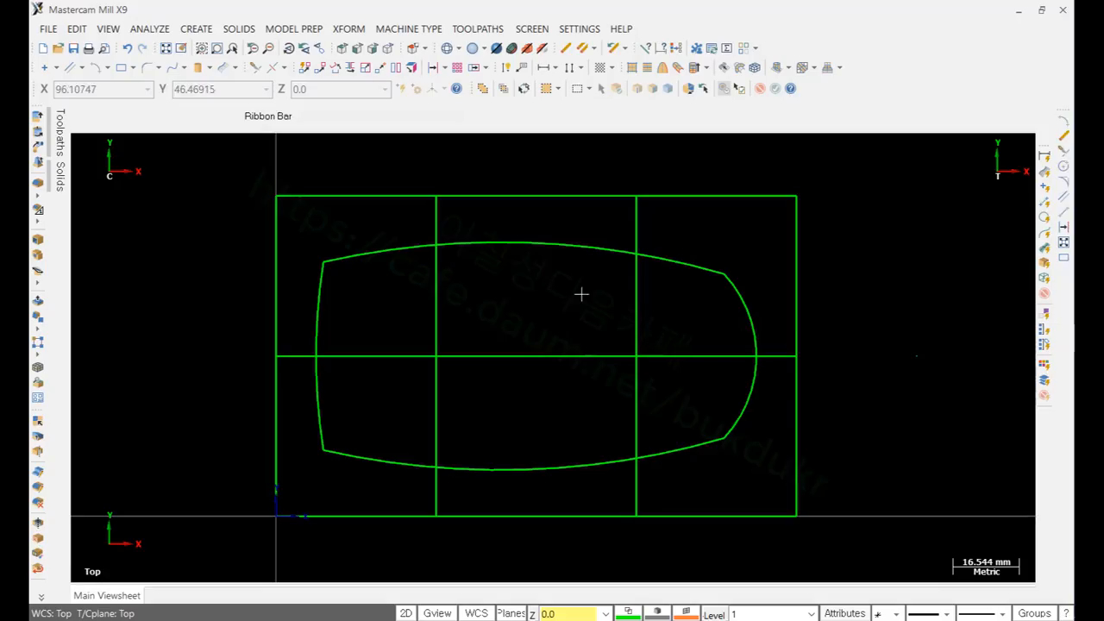
Step: In the isometric view, start a solid extrusion of the closed boss outline as a new body with a distance of 20
left_click(387, 49)
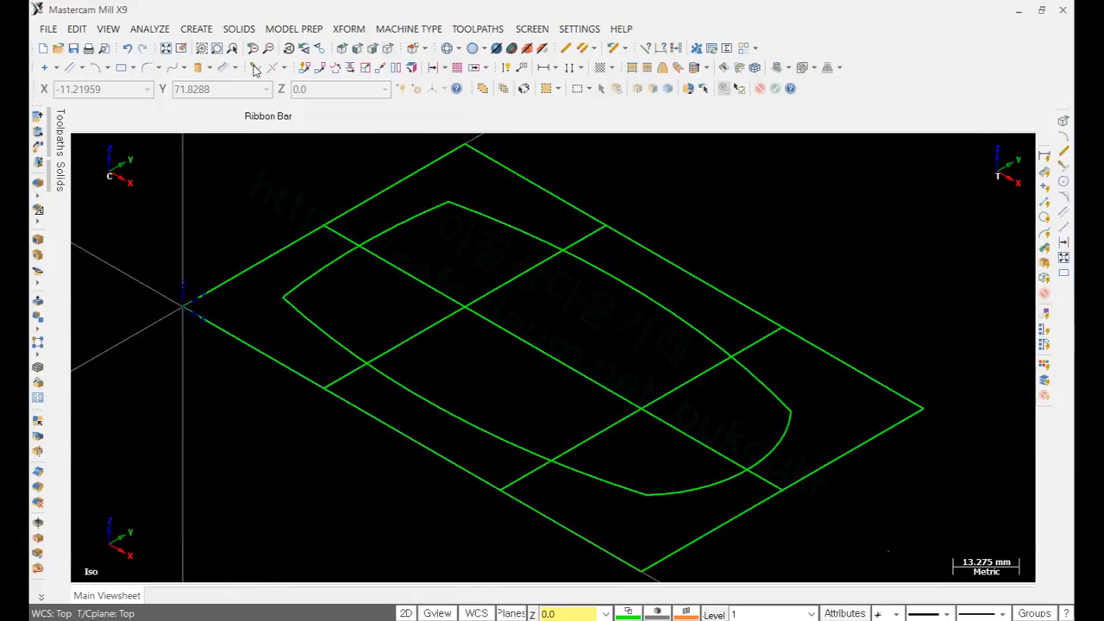
left_click(38, 117)
left_click(290, 291)
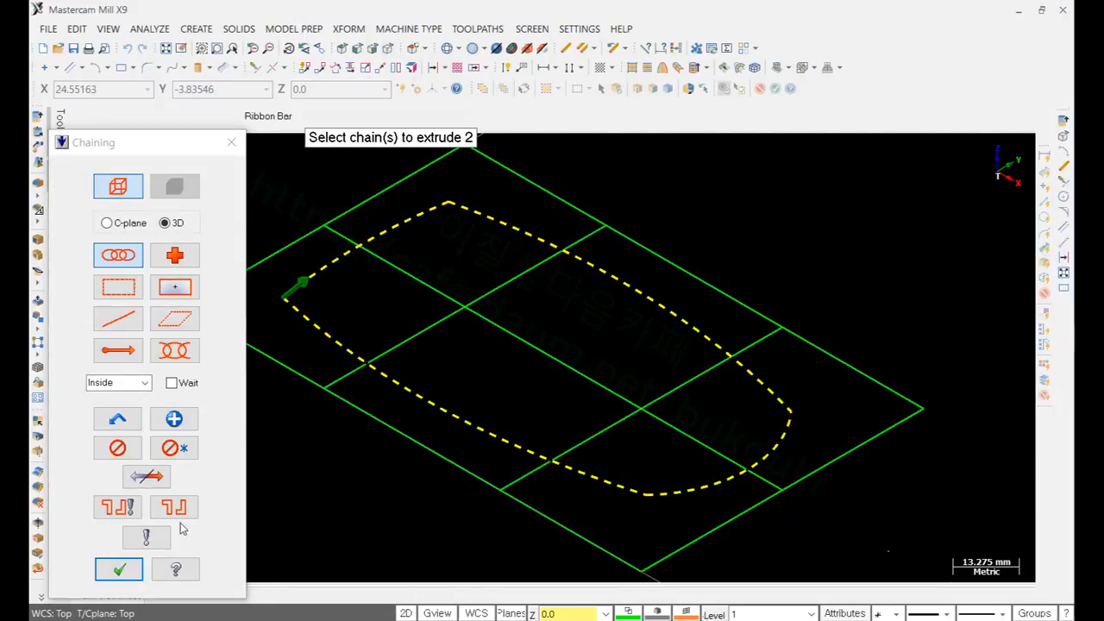
left_click(118, 571)
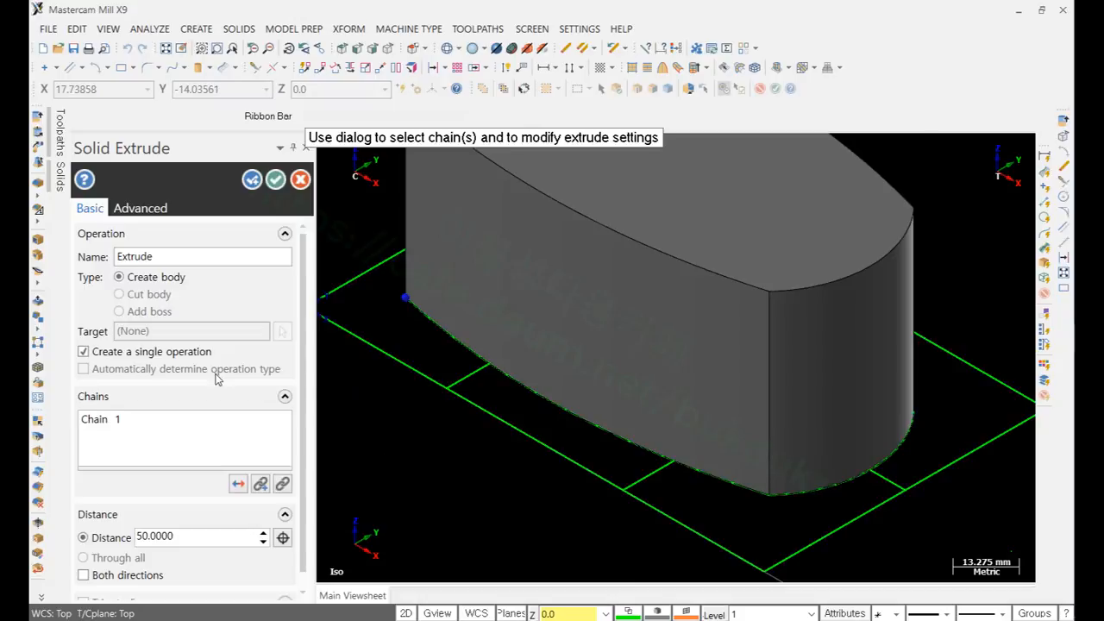
double_click(180, 535)
type("20")
key("Tab")
Step: Add a 10° draft to the boss extrusion and create the solid
left_click(130, 209)
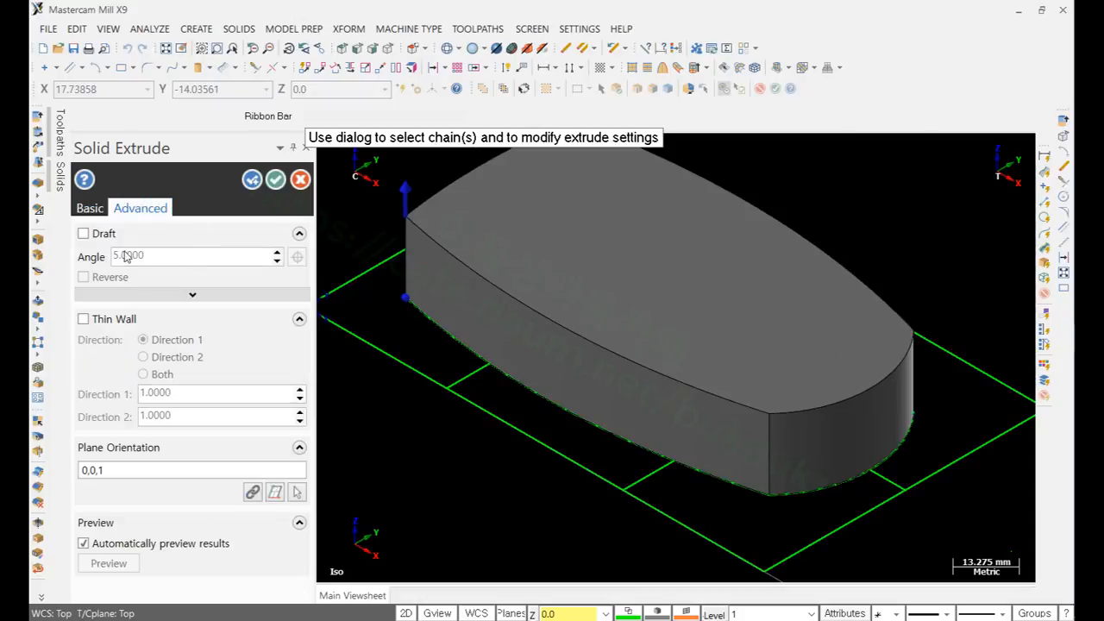
left_click(83, 233)
type("10")
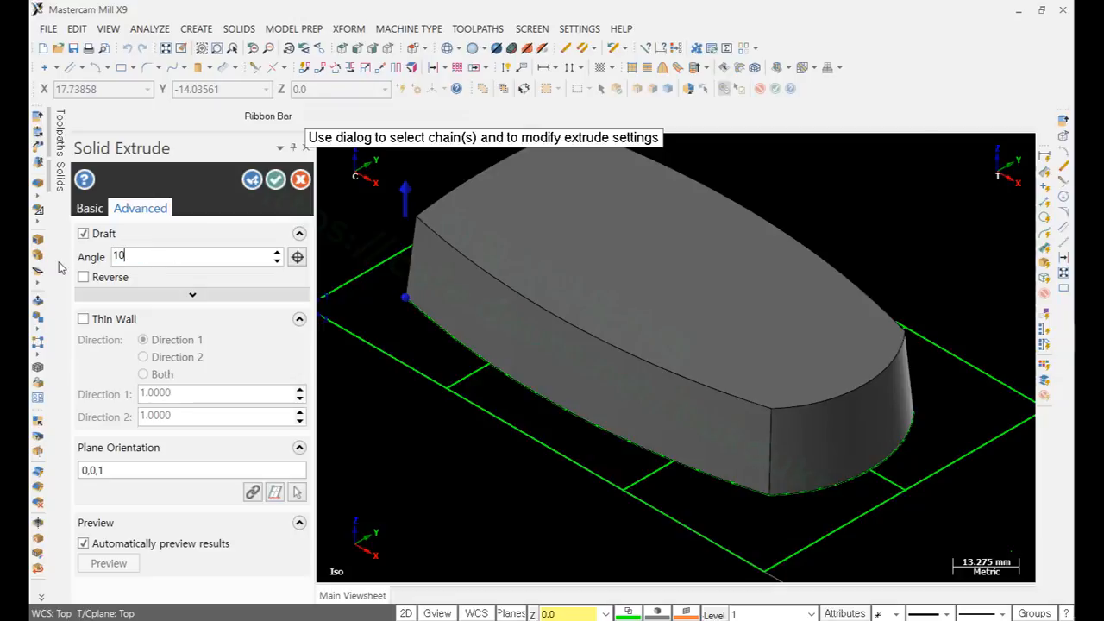
key("Return")
left_click(276, 180)
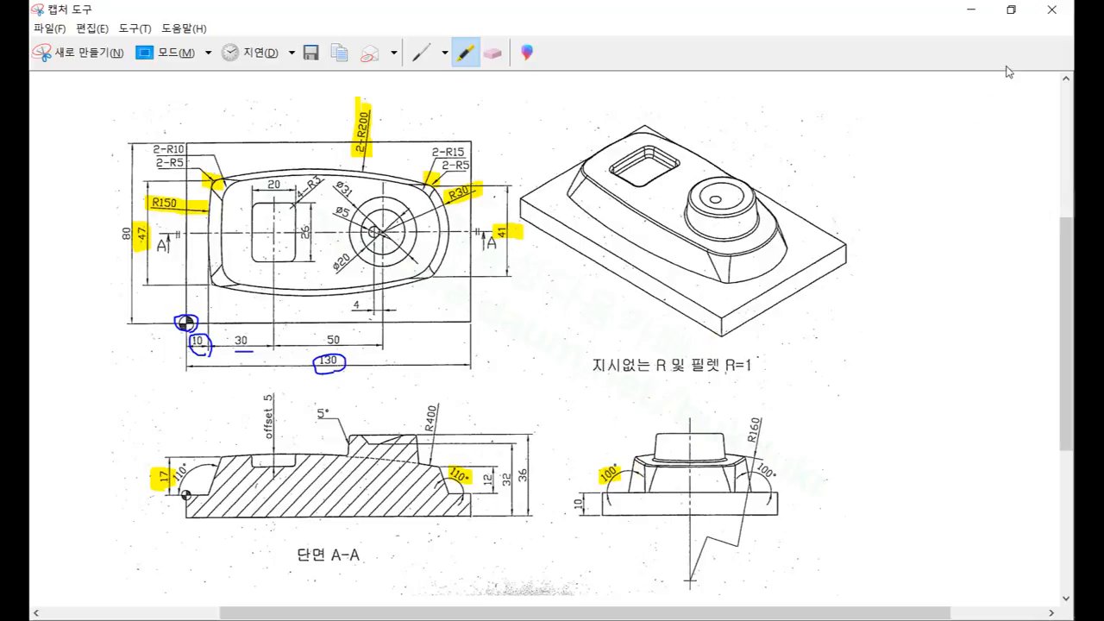
Step: Apply a Draft to Extrude of 20° to the two curved end faces of the boss
left_click(970, 9)
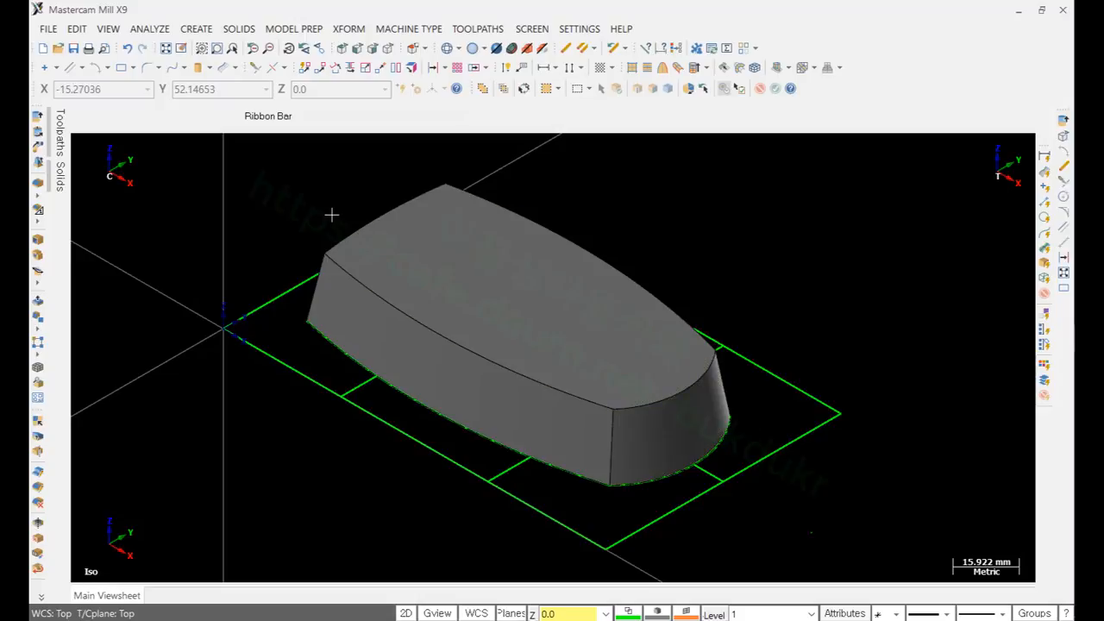
left_click(289, 29)
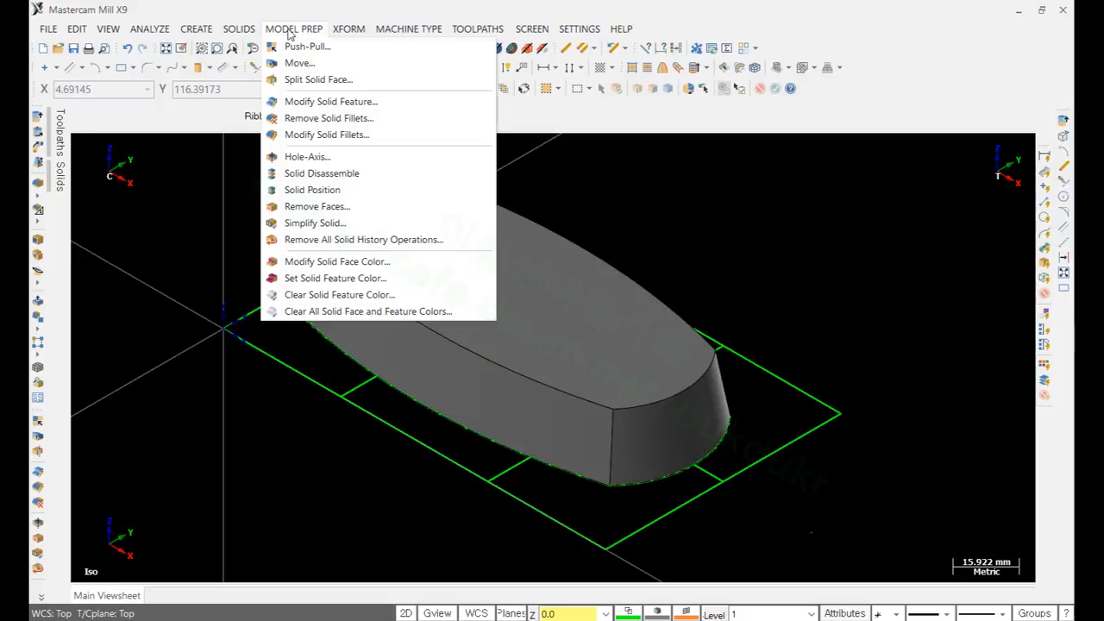
left_click(239, 28)
left_click(239, 29)
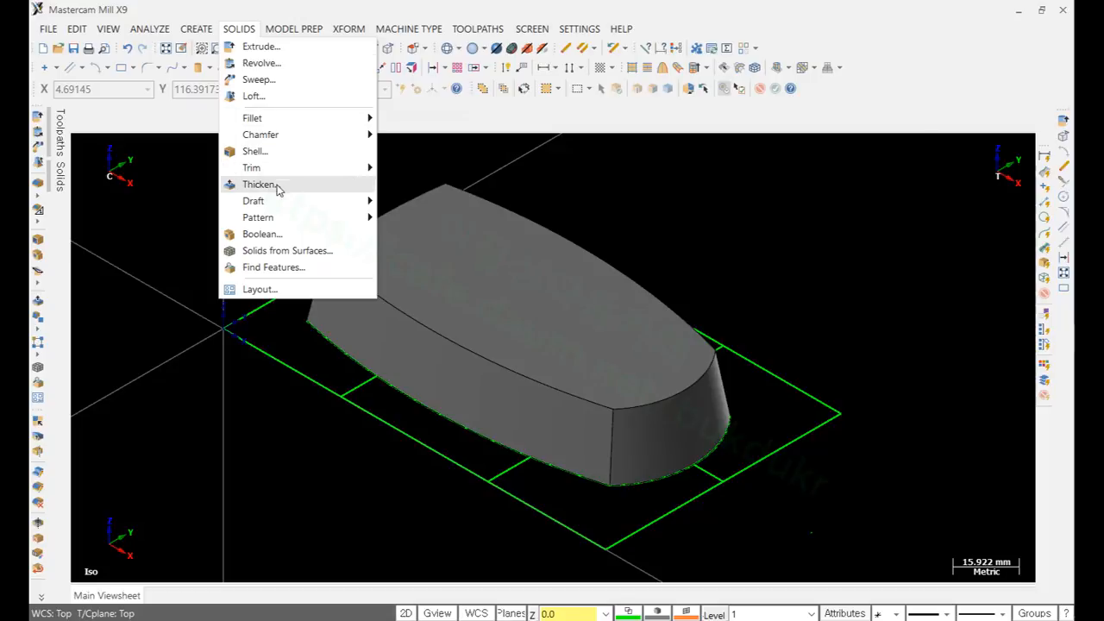
mouse_move(279, 201)
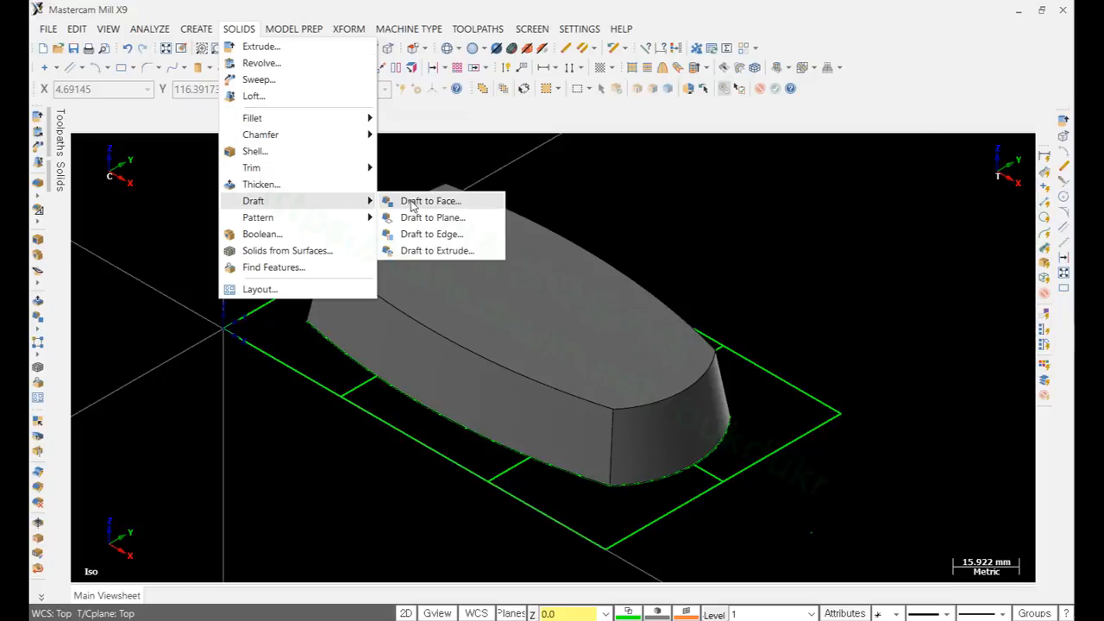
left_click(455, 251)
left_click(696, 446)
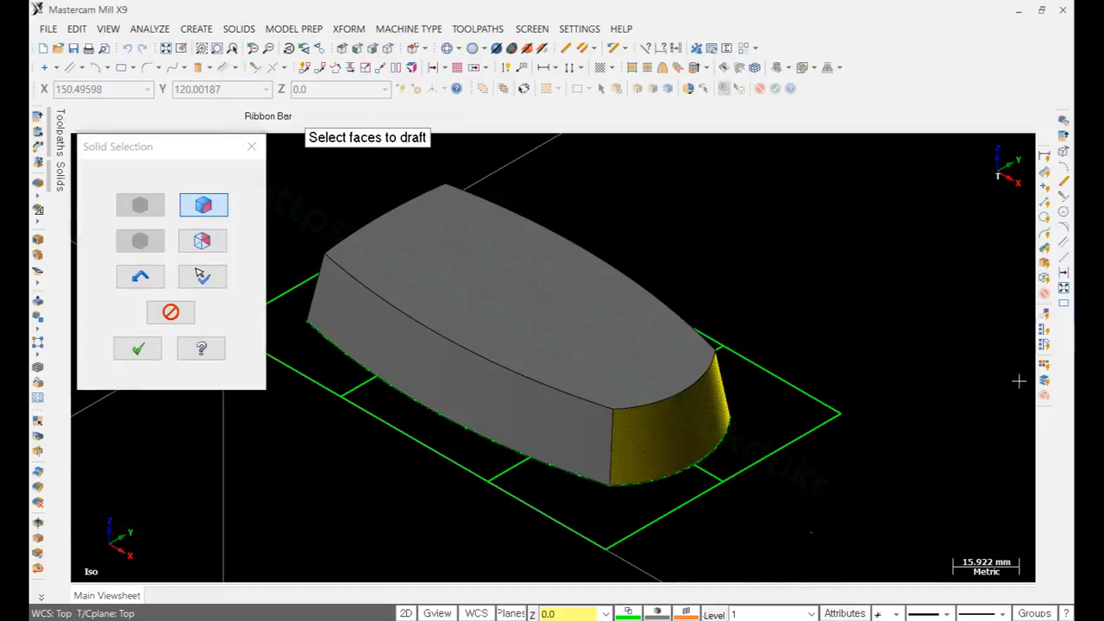
scroll(697, 446, "down", 2)
scroll(753, 373, "up", 1)
middle_click_drag(678, 299, 621, 298)
left_click(491, 264)
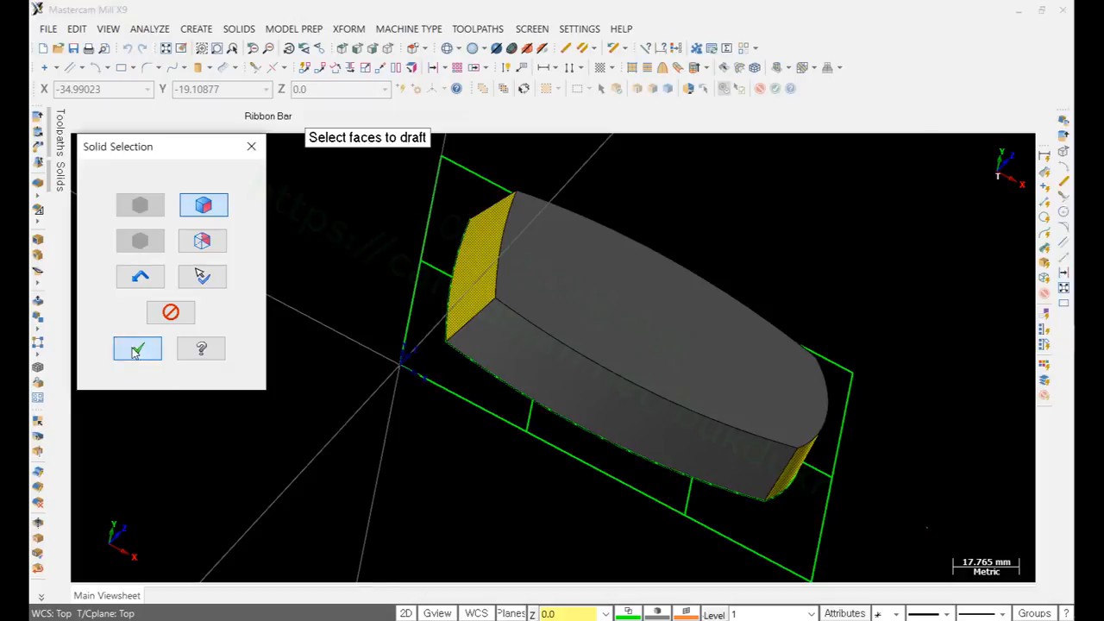
left_click(138, 349)
left_click(149, 431)
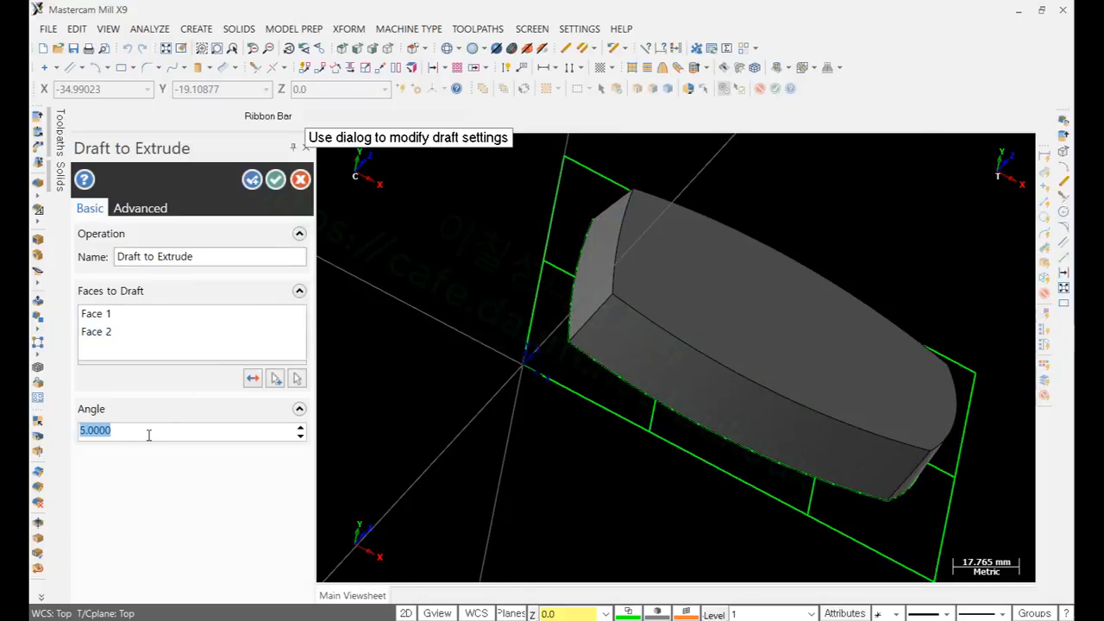
type("20")
key("Return")
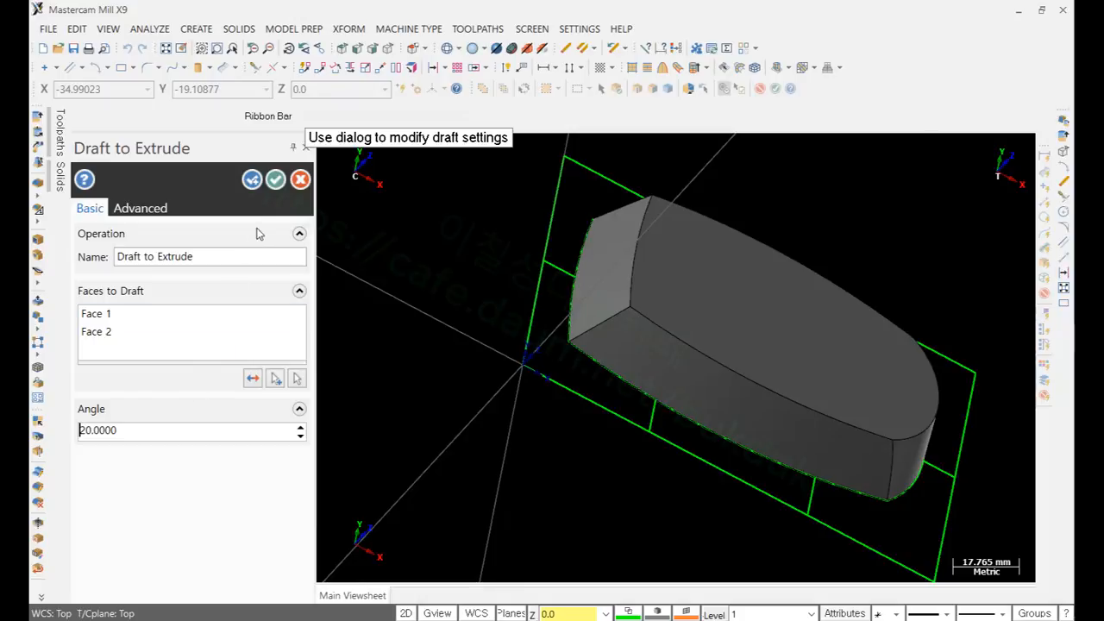
left_click(274, 181)
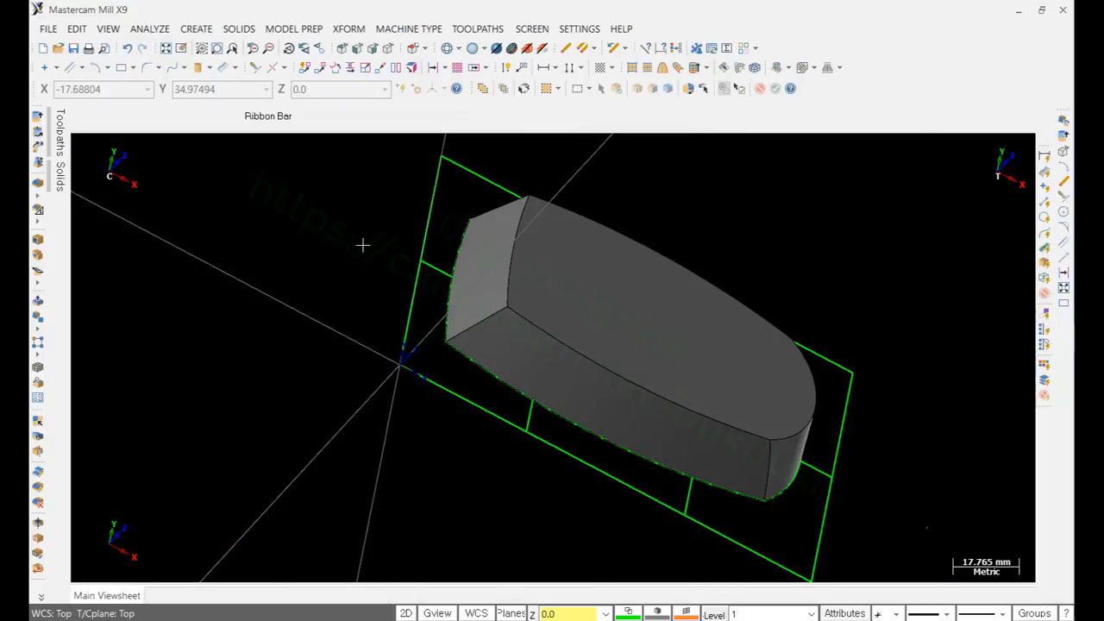
Step: Check the draft angles of both end faces and both long side faces of the boss with dynamic analysis
left_click(391, 50)
scroll(828, 345, "up", 2)
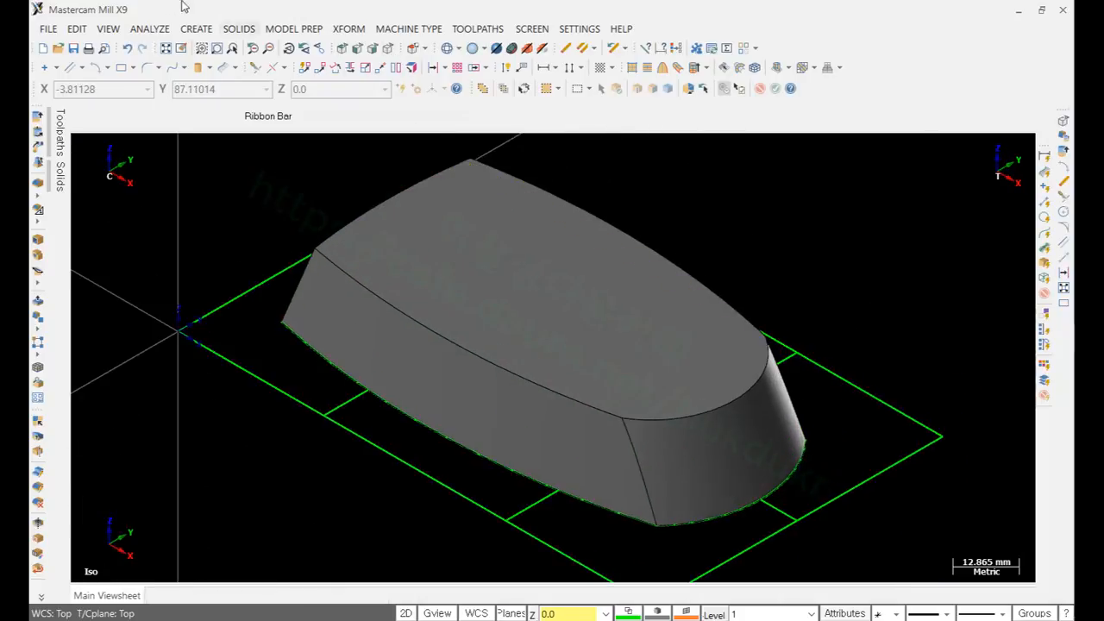
left_click(149, 29)
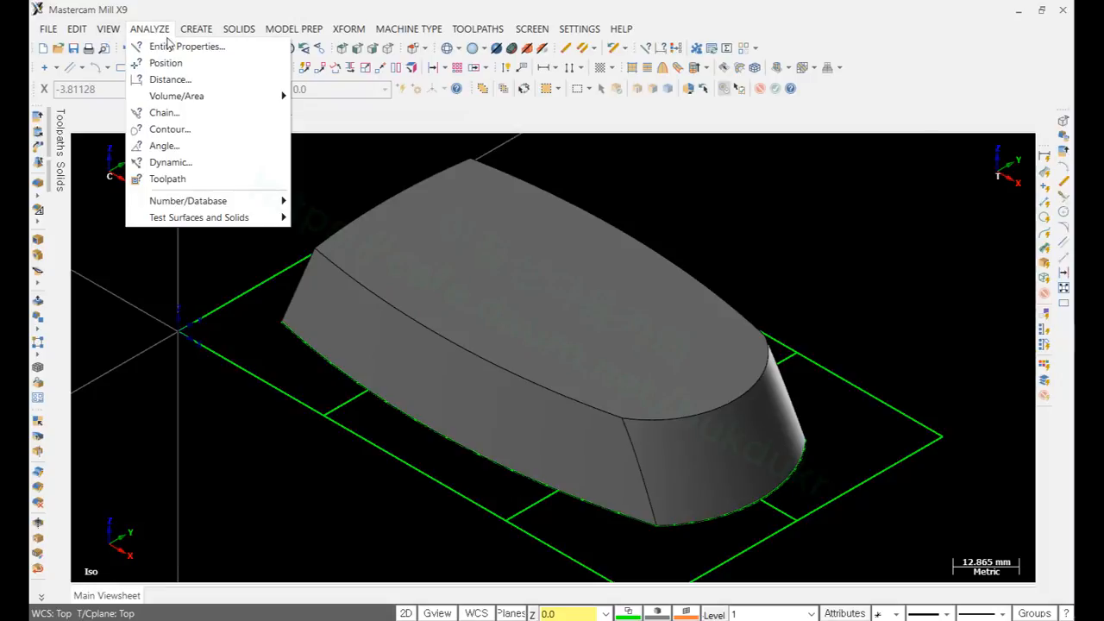
left_click(172, 162)
left_click(727, 475)
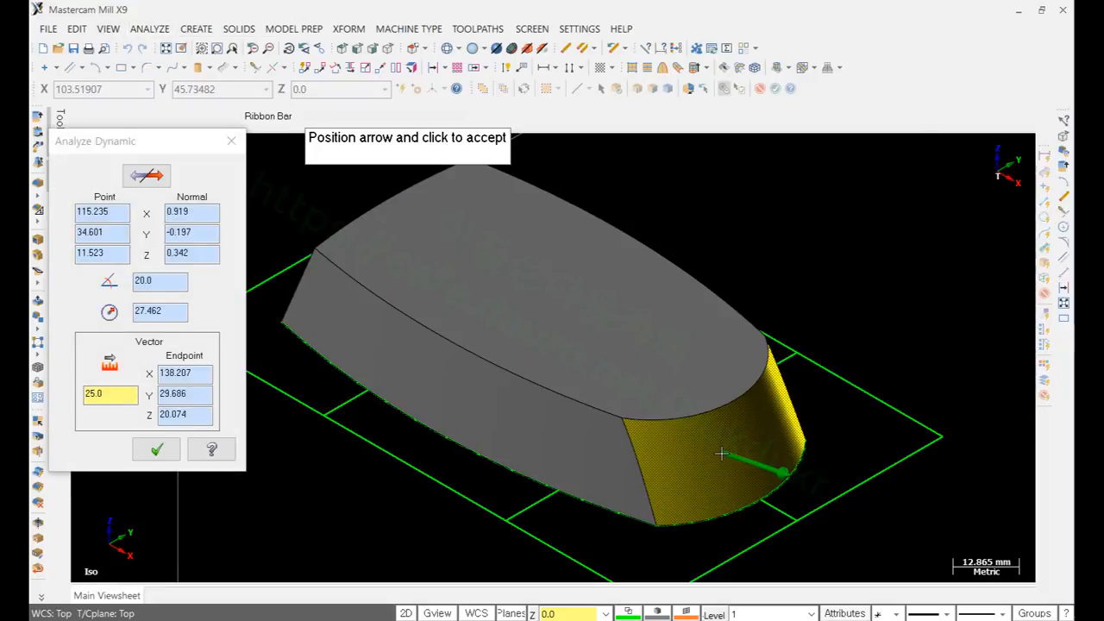
left_click(723, 452)
left_click(569, 451)
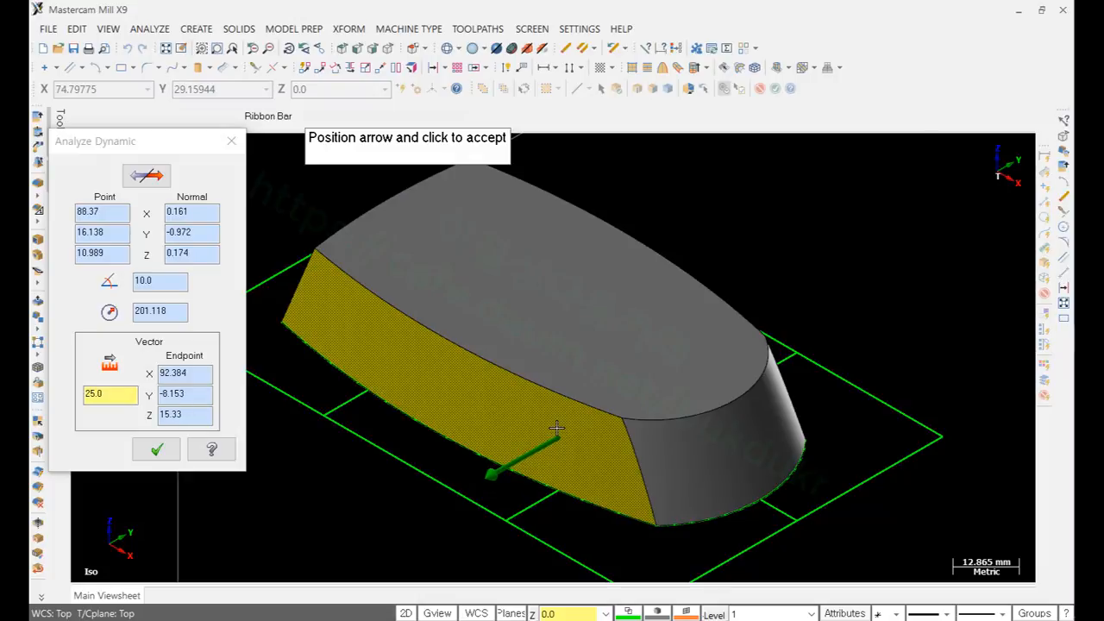
left_click(522, 457)
middle_click_drag(641, 327, 458, 338)
left_click(736, 327)
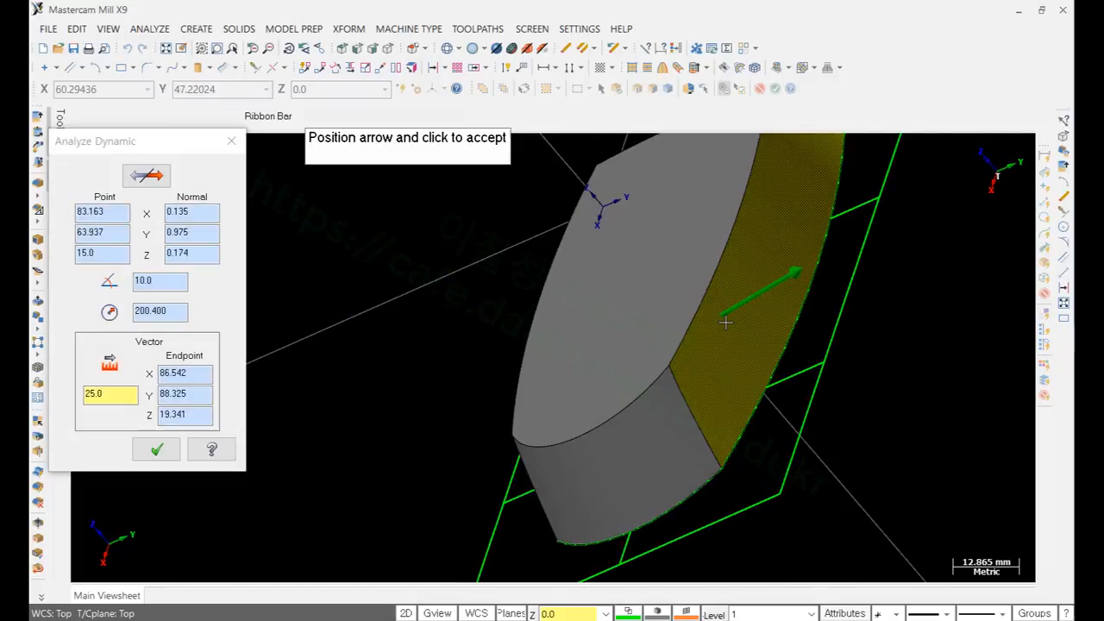
left_click(727, 329)
mouse_move(728, 330)
middle_mouse_down()
mouse_move(501, 385)
mouse_move(821, 273)
mouse_move(809, 318)
mouse_move(742, 321)
middle_mouse_up()
left_click(297, 333)
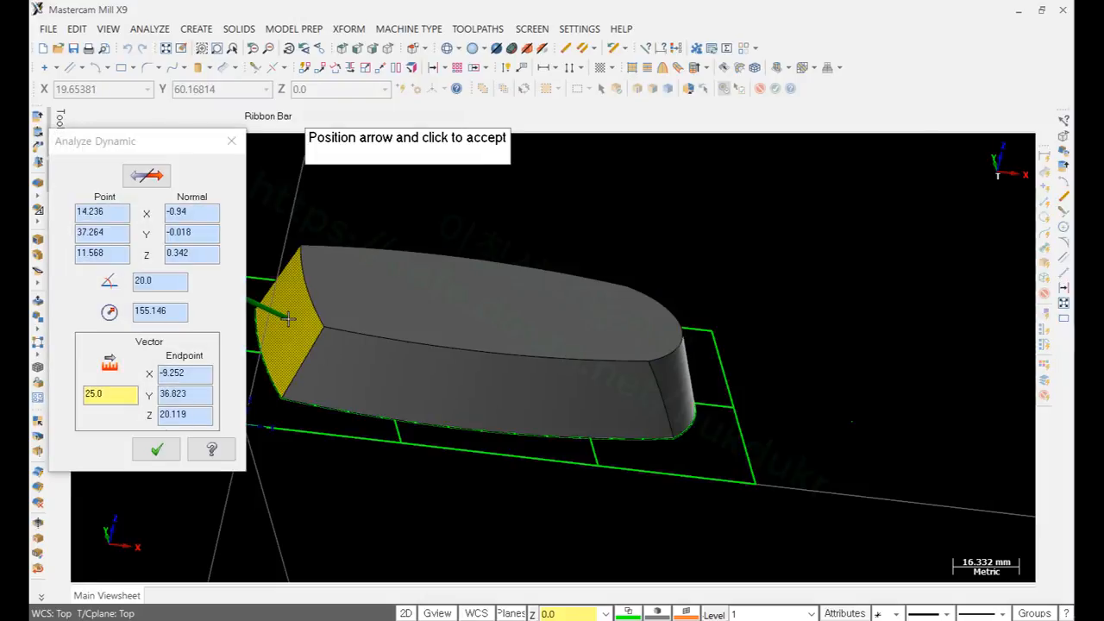
left_click(287, 335)
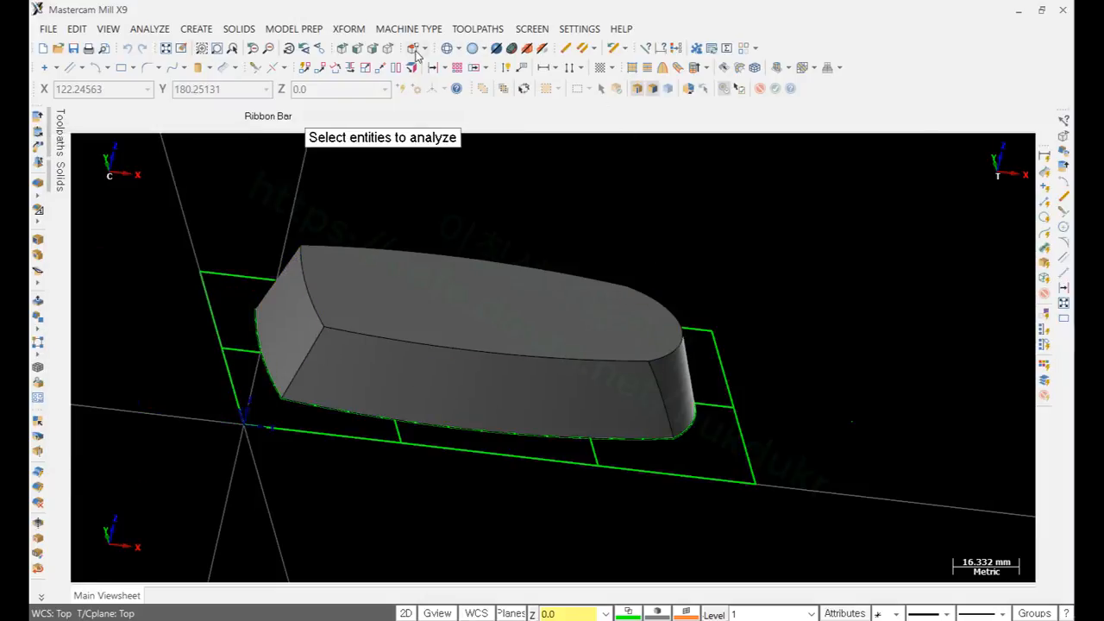
key("Escape")
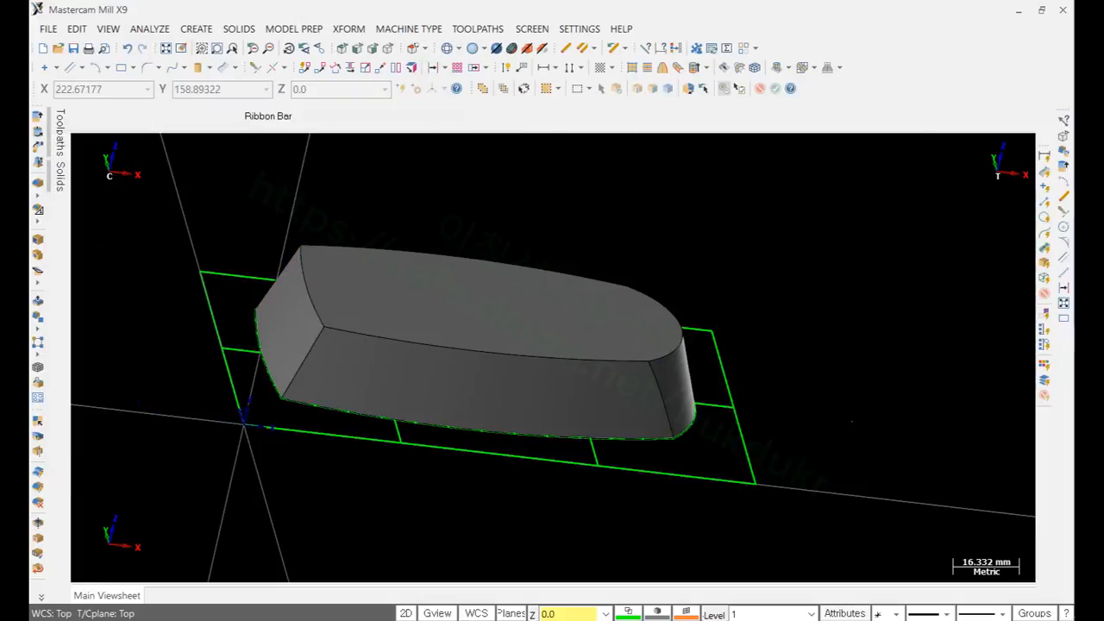
Step: Highlight the curved top profile, its R400 radius and the 12 height in section A-A of the reference drawing
key("alt+Tab")
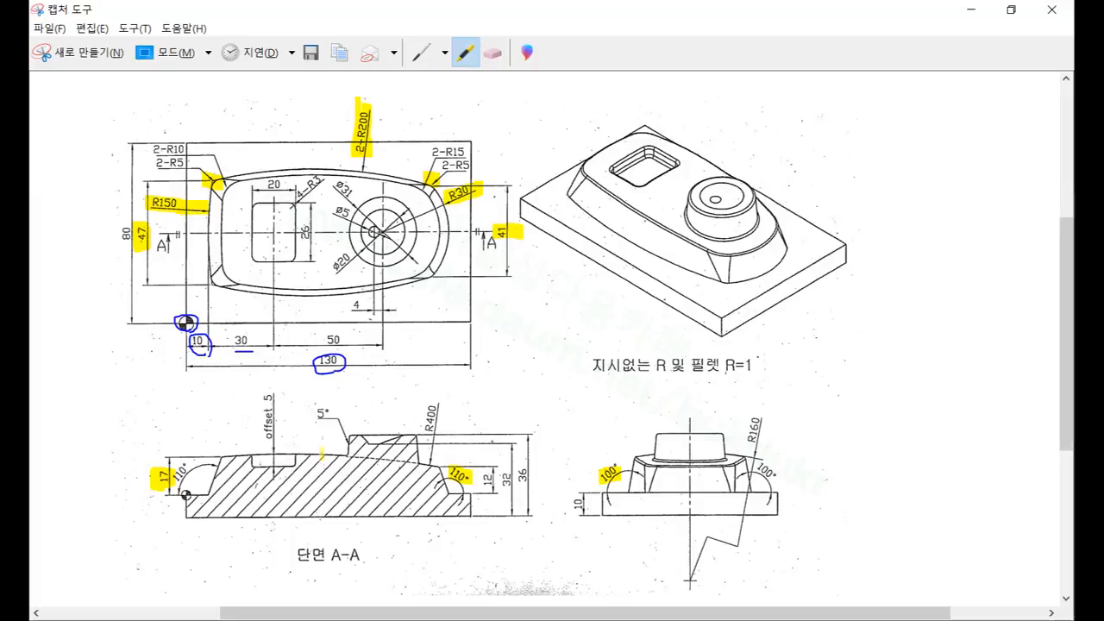
left_click_drag(219, 451, 446, 477)
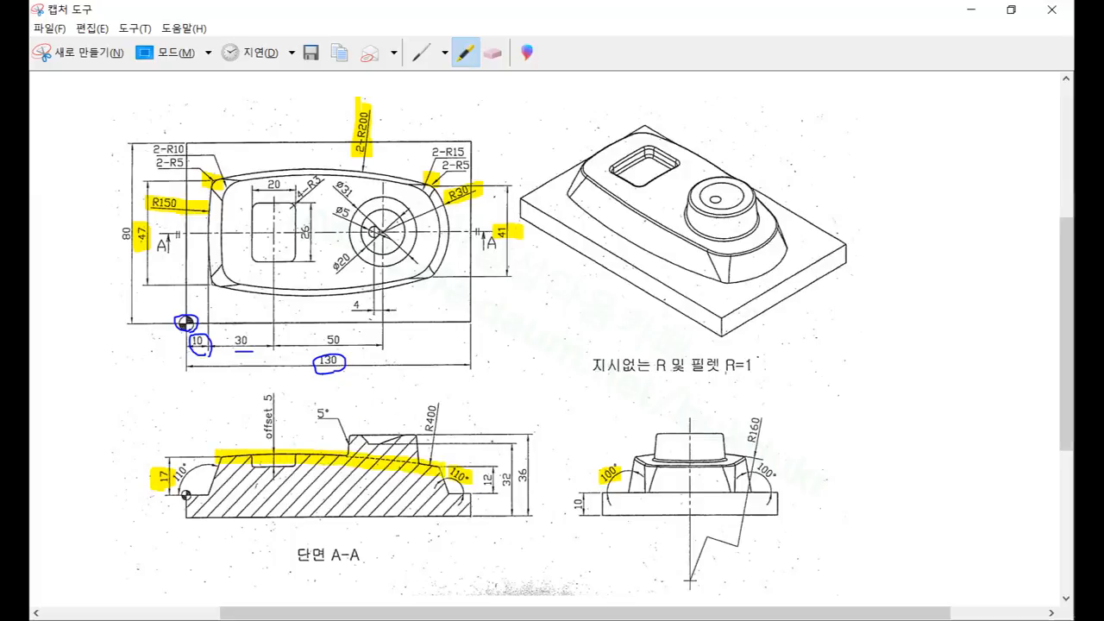
left_click_drag(432, 413, 428, 428)
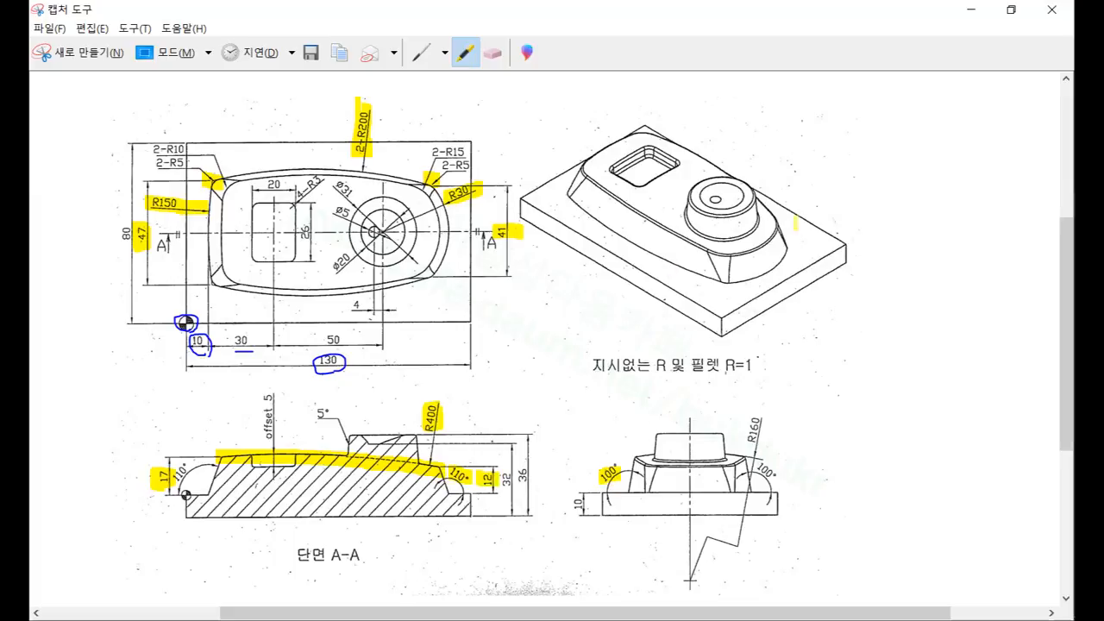
right_click(862, 183)
left_click(830, 164)
left_click(971, 10)
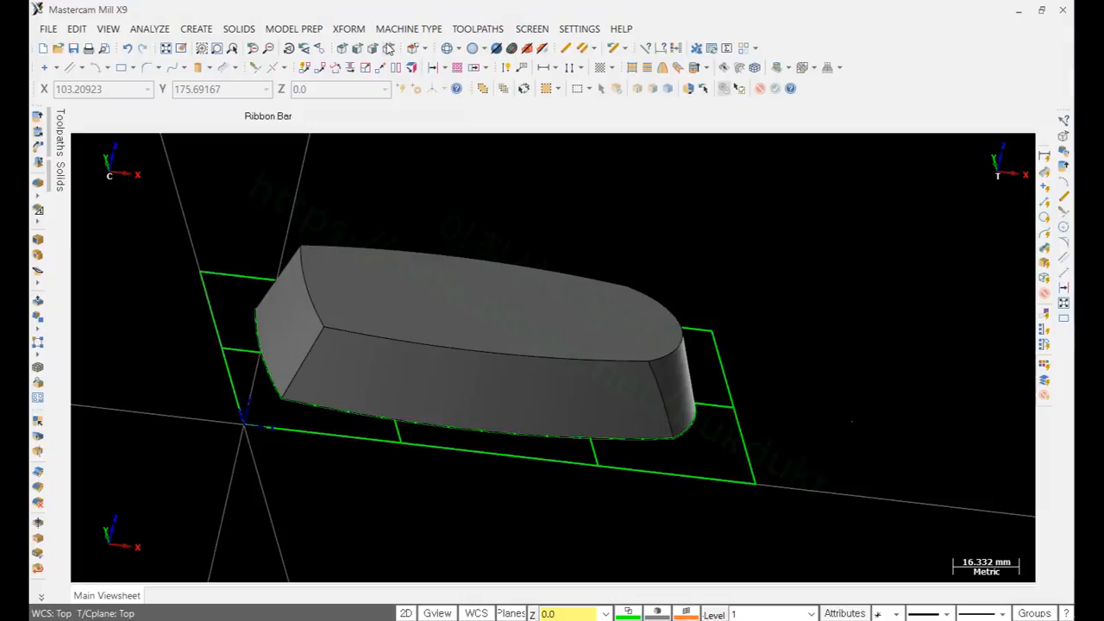
Step: In the isometric view, hide all geometry except the boss solid
left_click(341, 48)
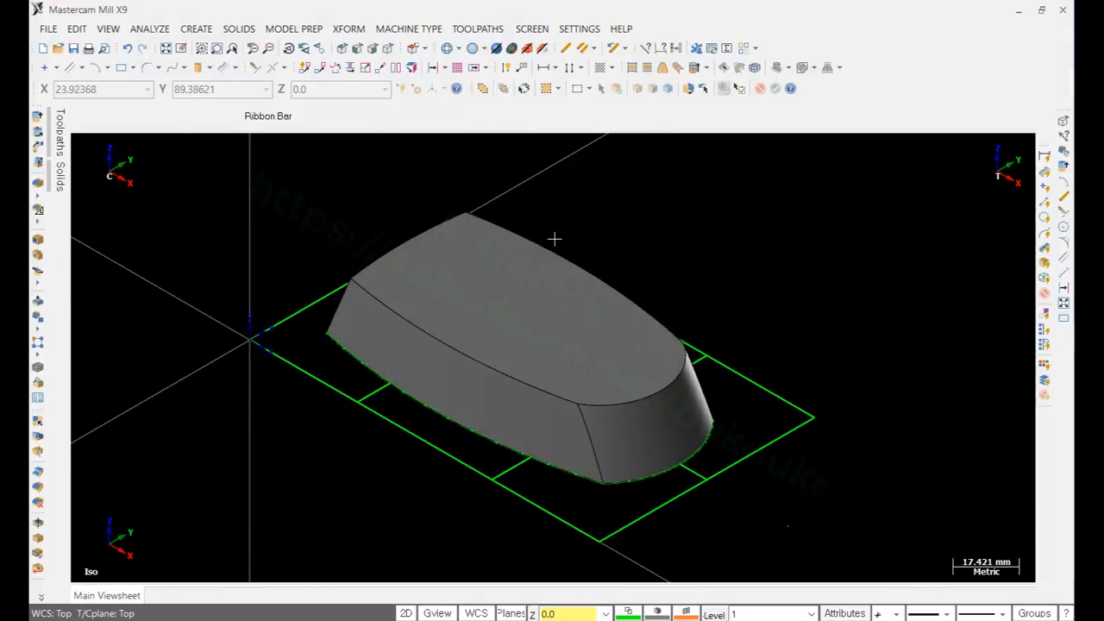
left_click(485, 266)
key("alt+e")
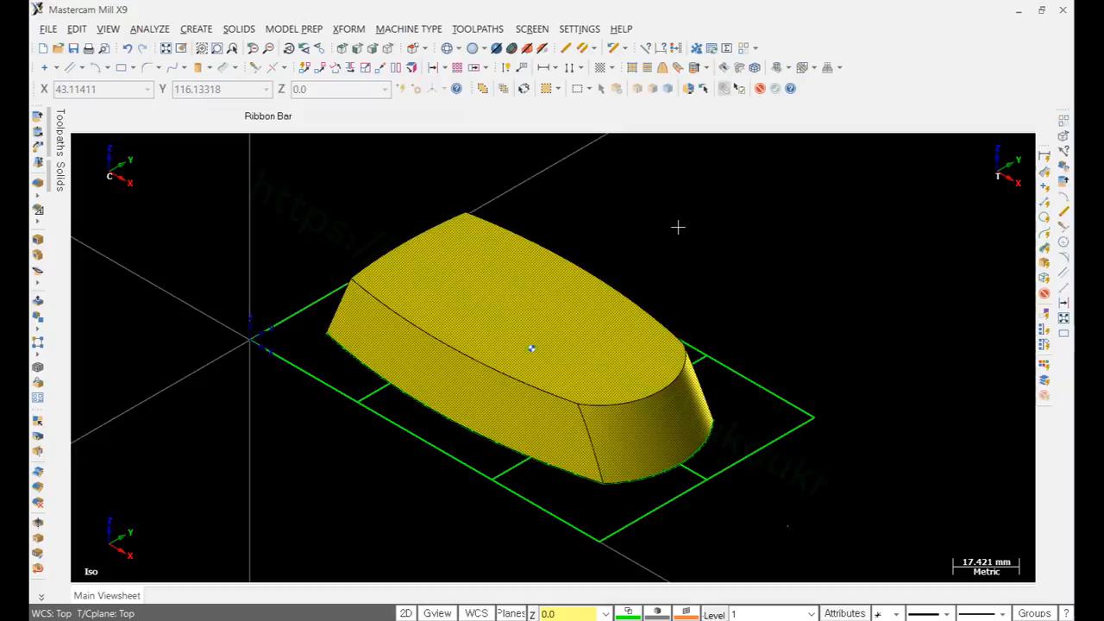
scroll(672, 228, "up", 1)
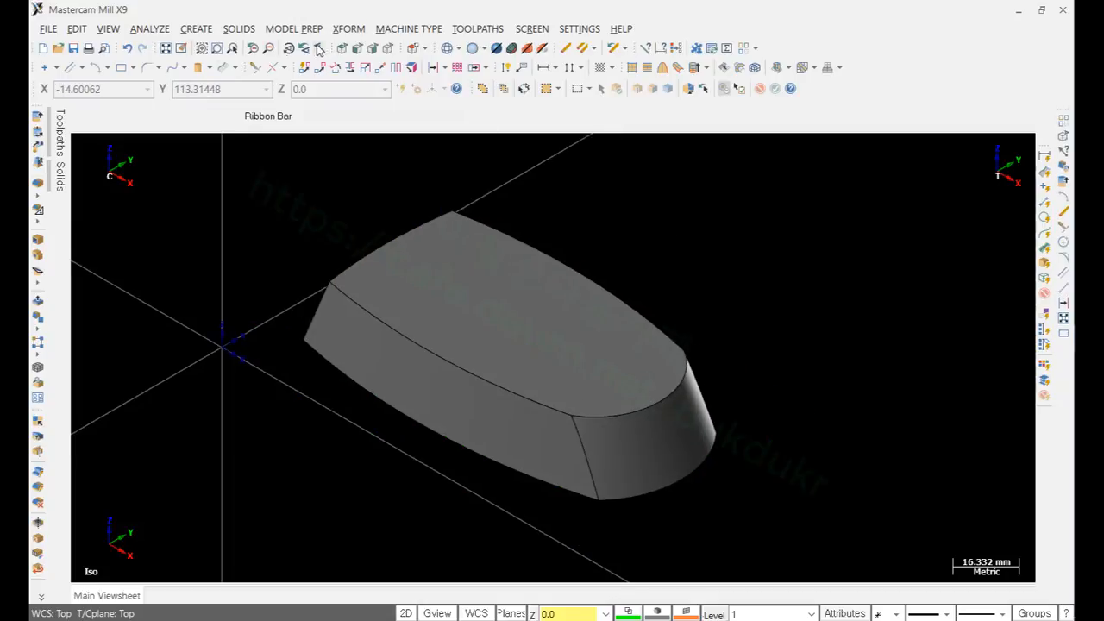
Step: Start a Curve Slice with a Y plane at 40, taking the Y coordinate from the midpoint of the boss top's R150 end edge
left_click(196, 29)
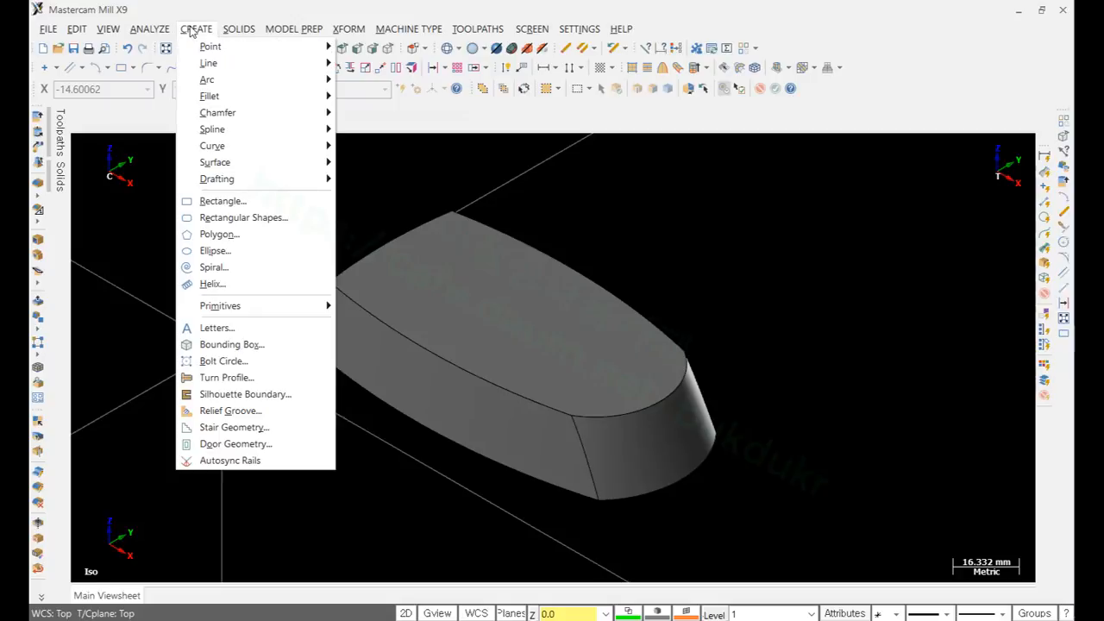
mouse_move(222, 146)
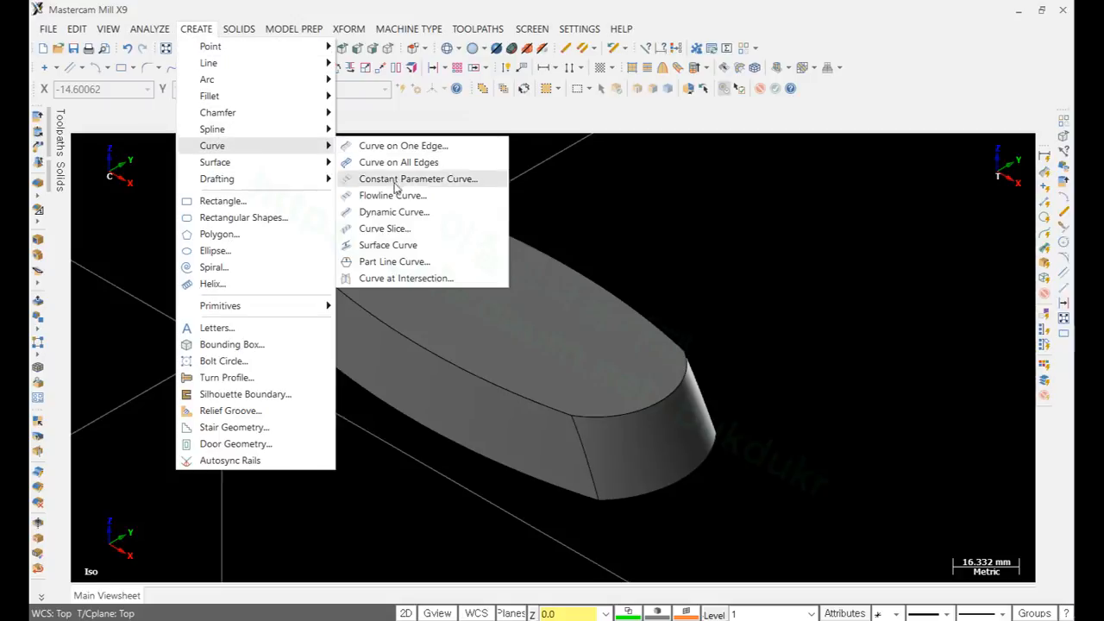
left_click(368, 244)
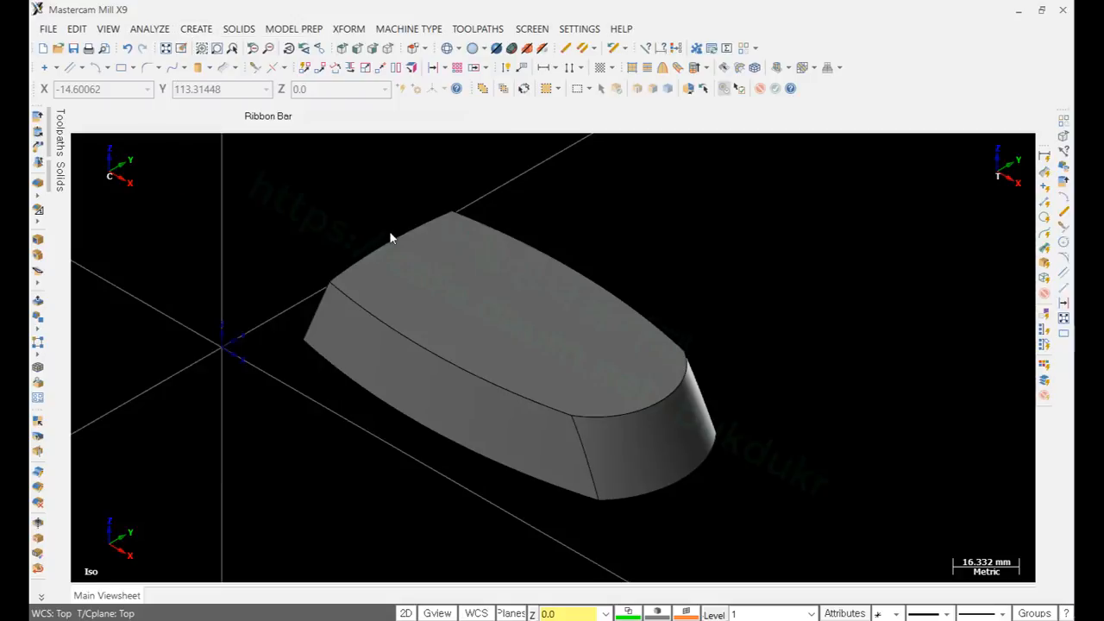
scroll(715, 333, "down", 3)
left_click(175, 118)
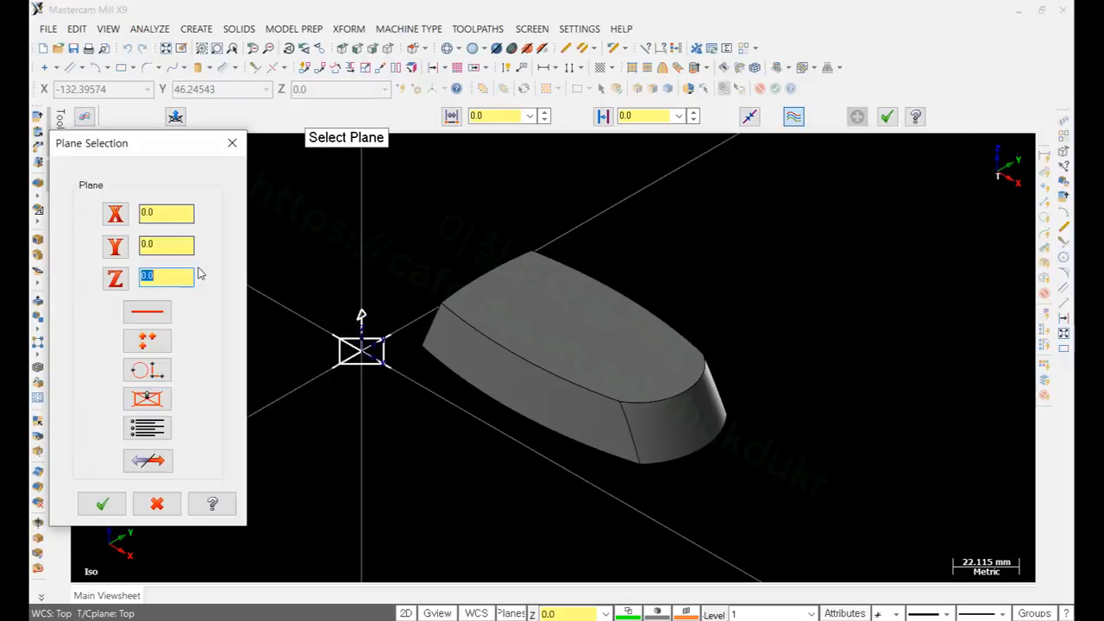
left_click(117, 247)
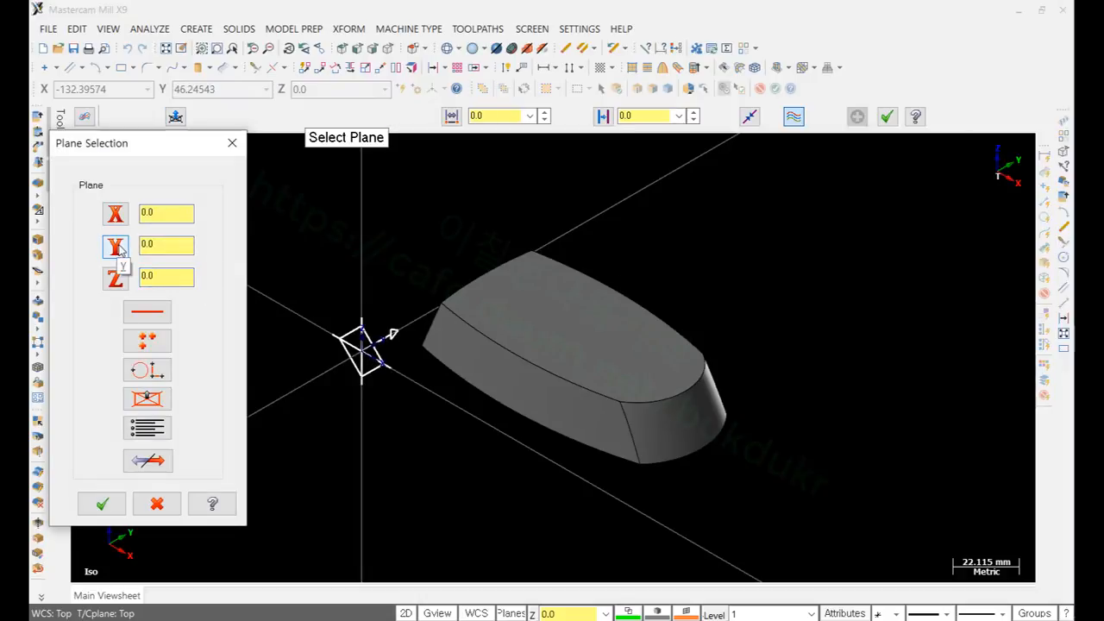
left_click(145, 245)
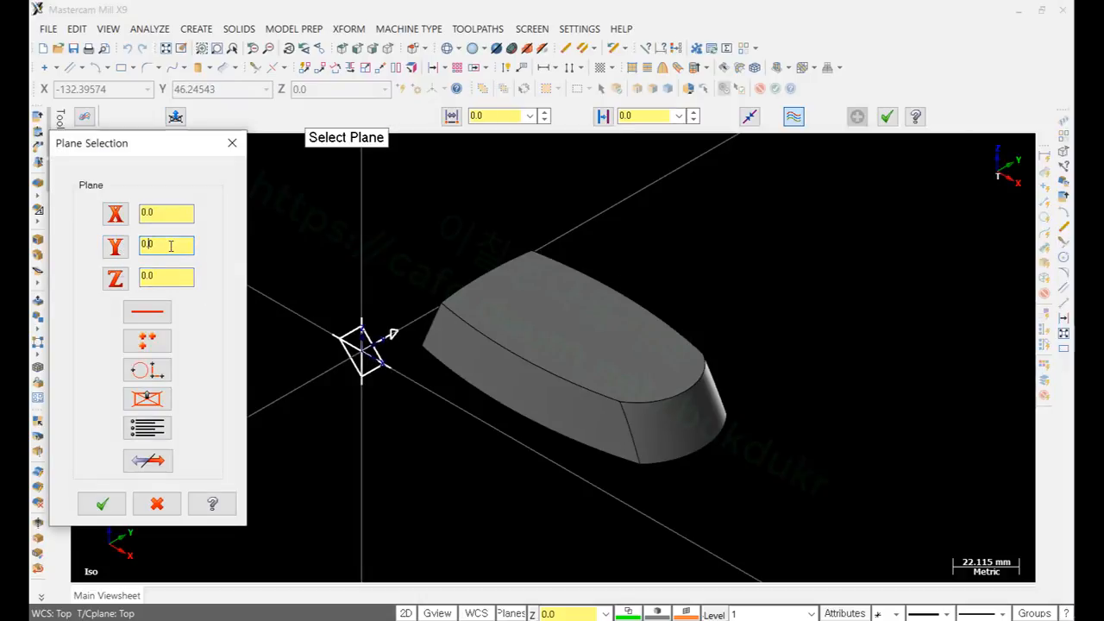
left_click_drag(170, 246, 82, 250)
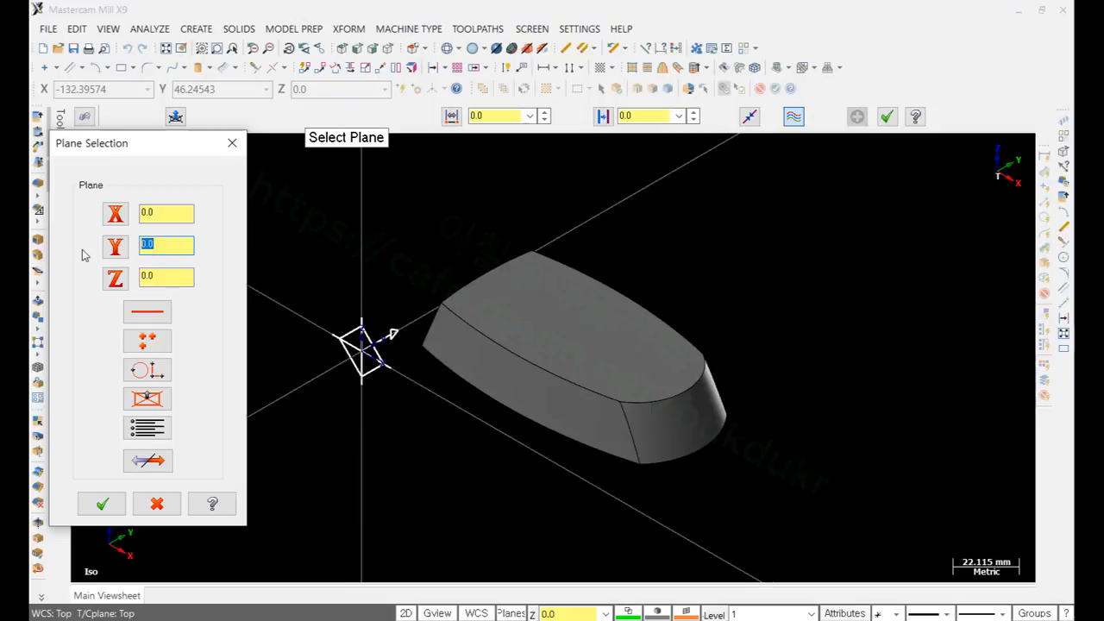
right_click(157, 247)
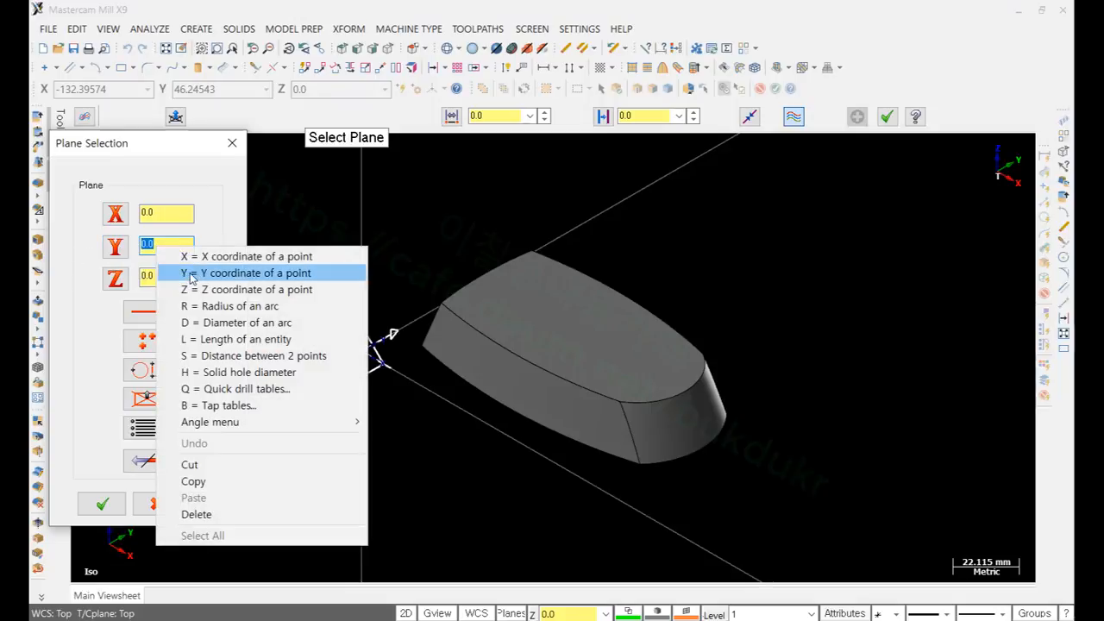
left_click(194, 270)
left_click(493, 284)
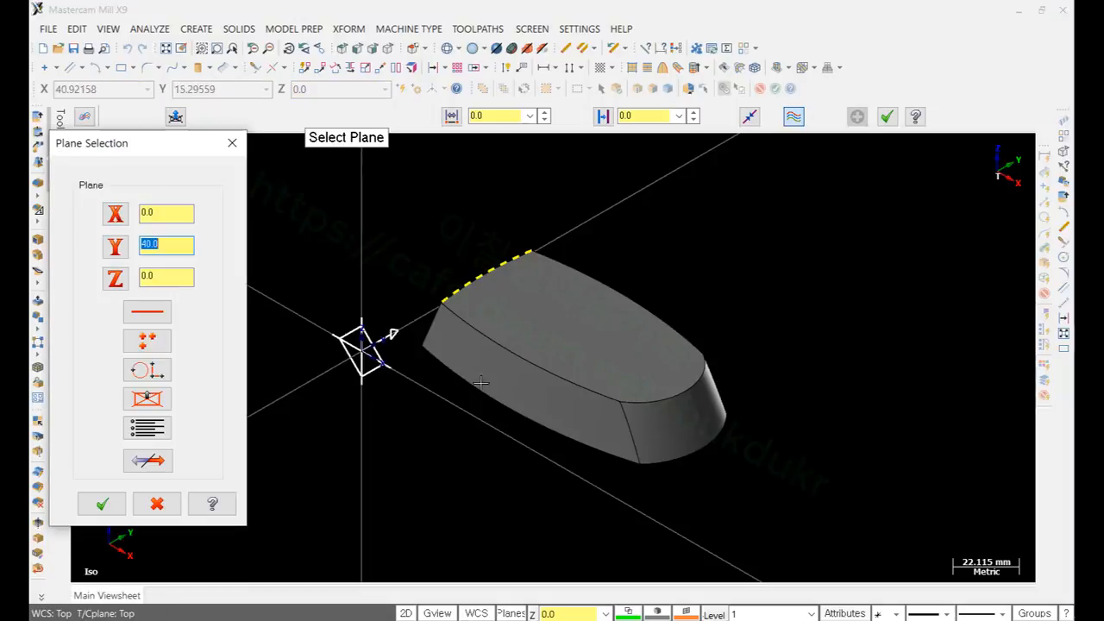
left_click(180, 244)
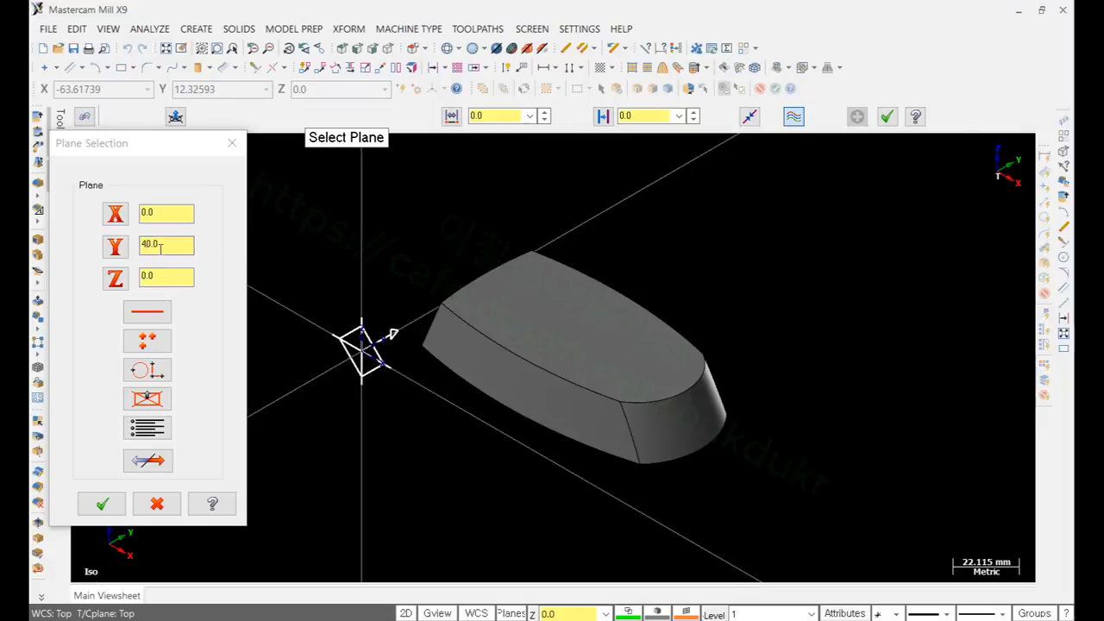
left_click(118, 249)
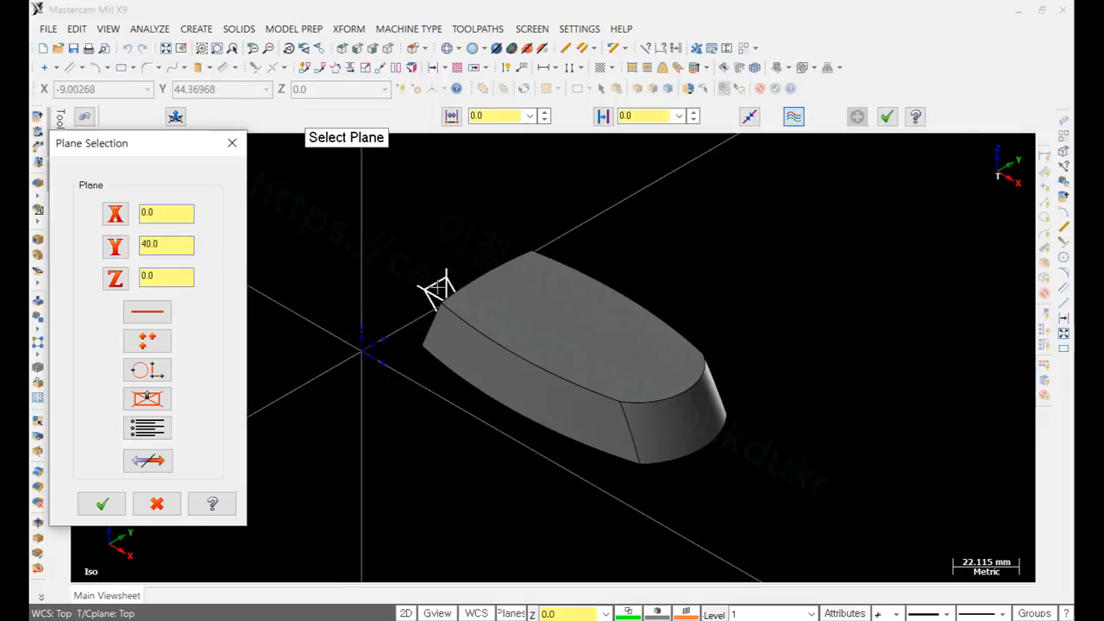
left_click(106, 500)
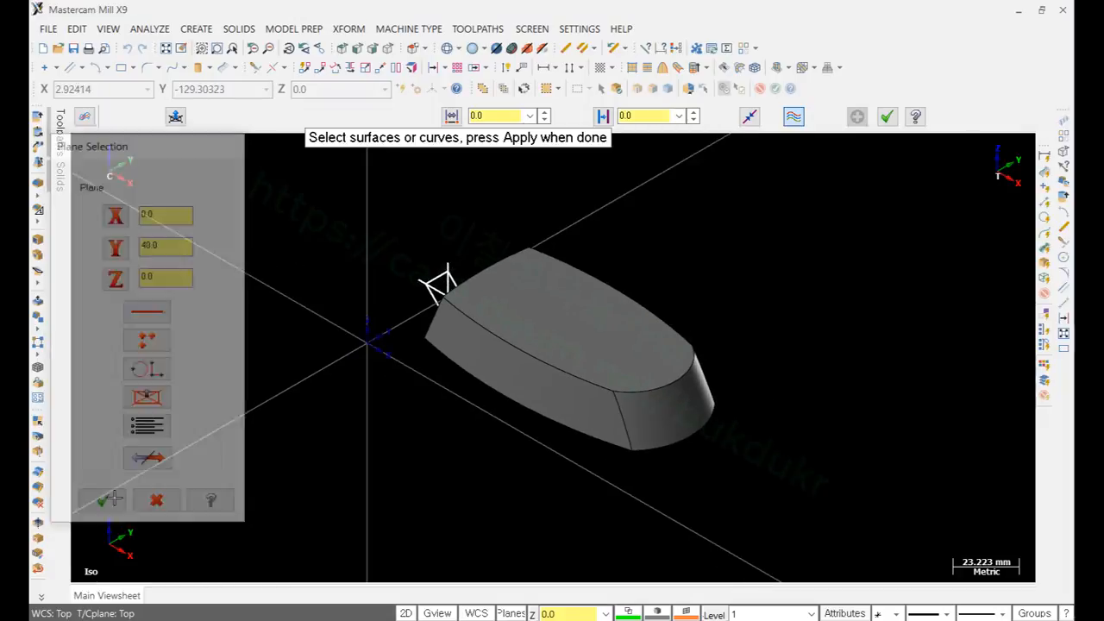
Step: Slice the whole boss solid body with the plane to create its lengthwise section curves
scroll(468, 311, "up", 1)
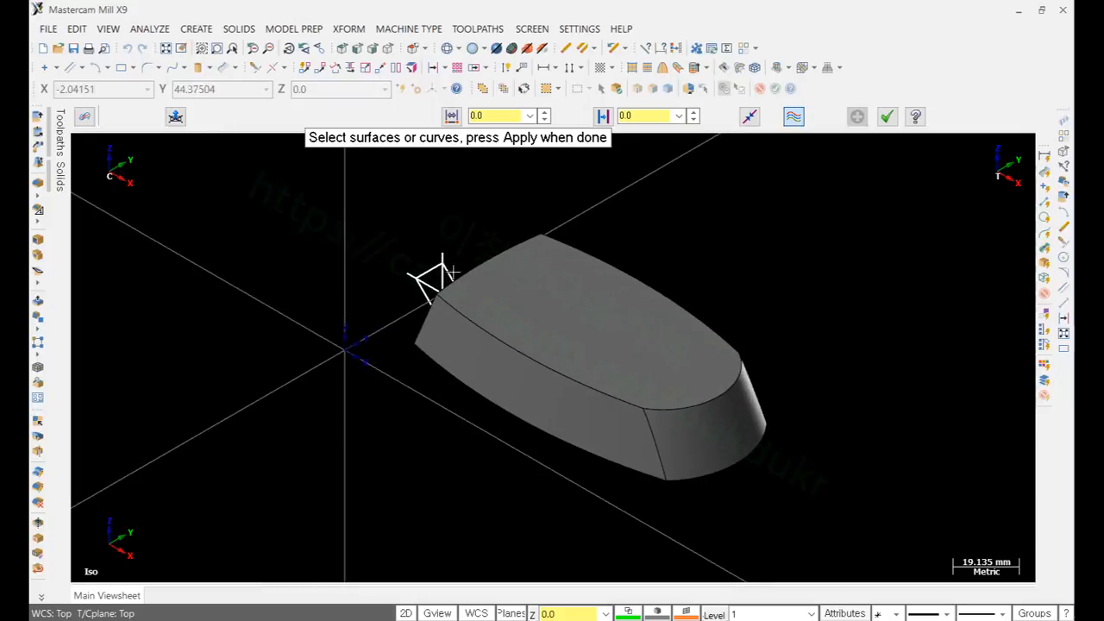
left_click(617, 90)
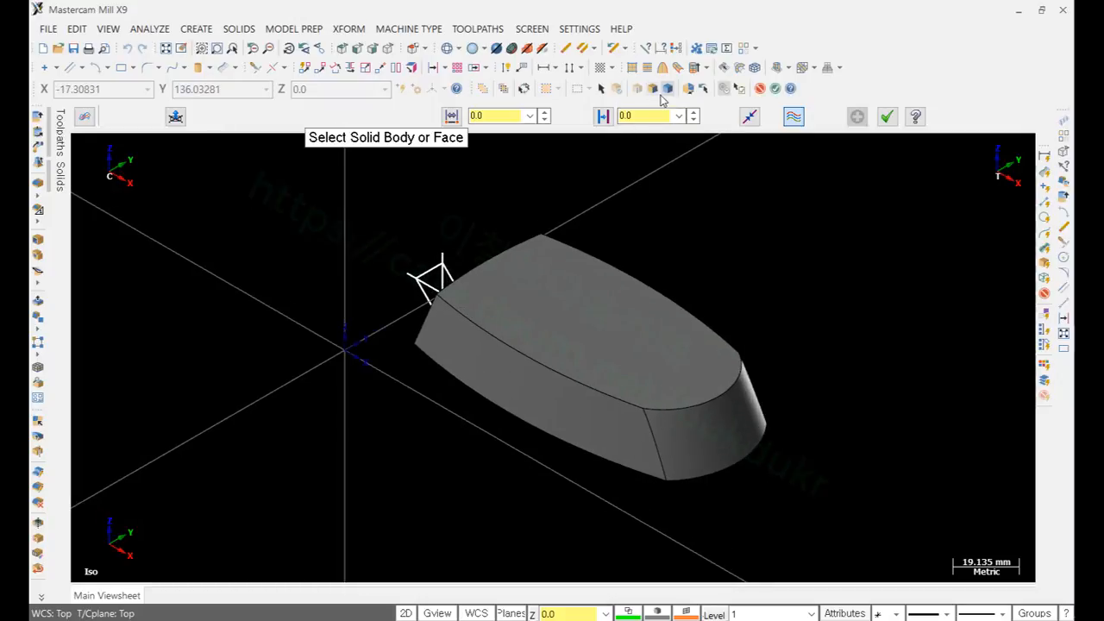
left_click(661, 305)
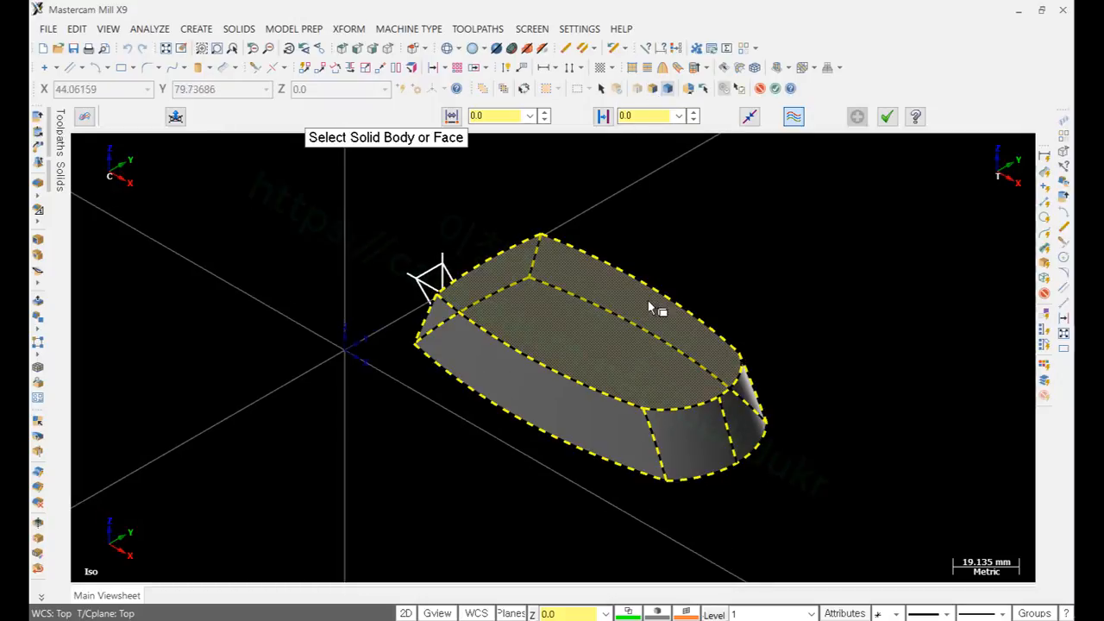
left_click(776, 90)
left_click(857, 117)
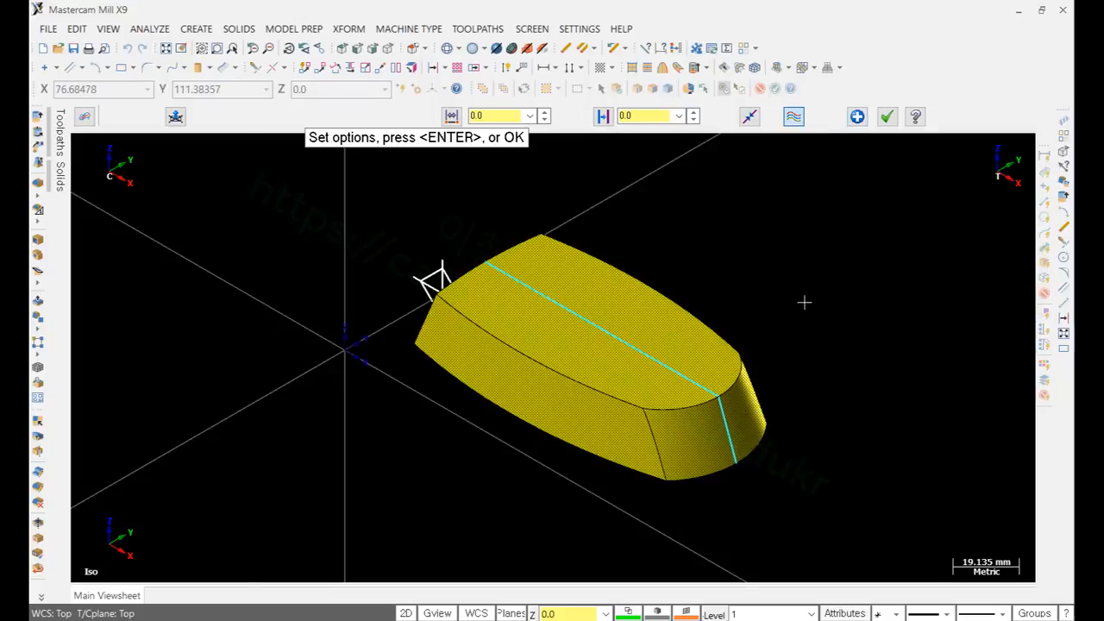
mouse_move(584, 314)
middle_mouse_down()
mouse_move(765, 344)
mouse_move(733, 226)
mouse_move(665, 340)
mouse_move(619, 306)
mouse_move(641, 282)
mouse_move(630, 313)
middle_mouse_up()
left_click(886, 116)
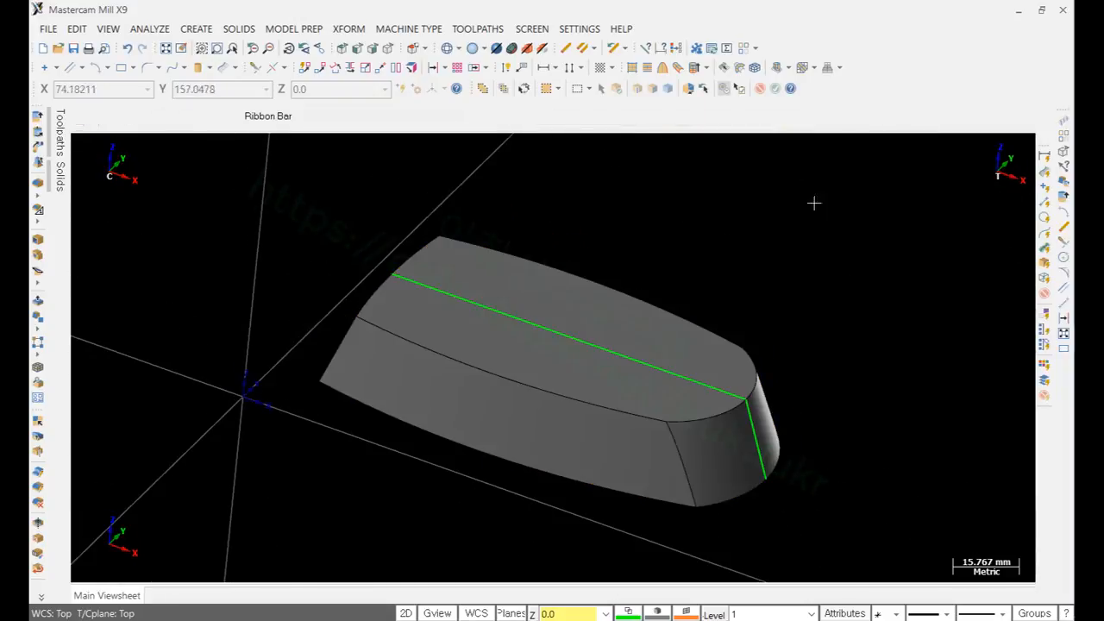
Step: Hide the boss solid, leaving only its slice curves on screen
scroll(814, 202, "down", 1)
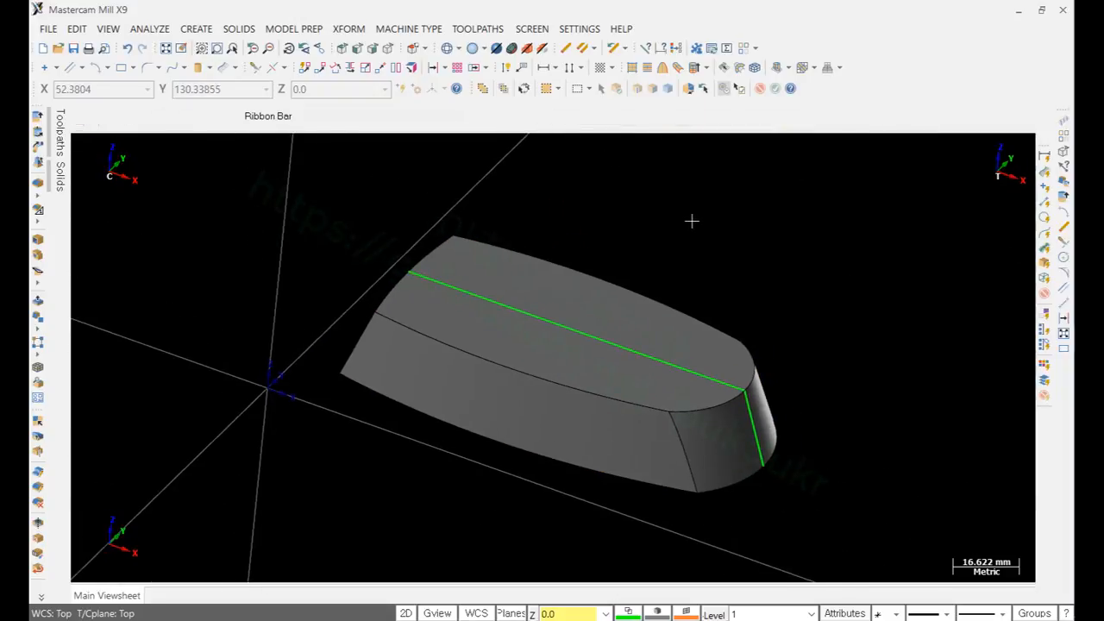
left_click(678, 286)
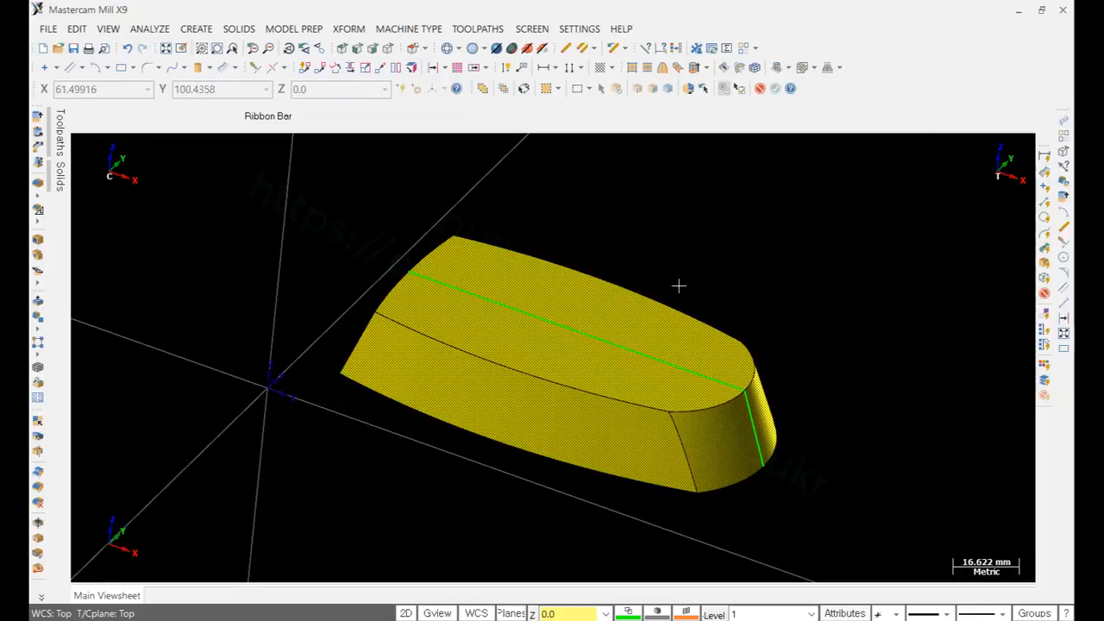
left_click(521, 89)
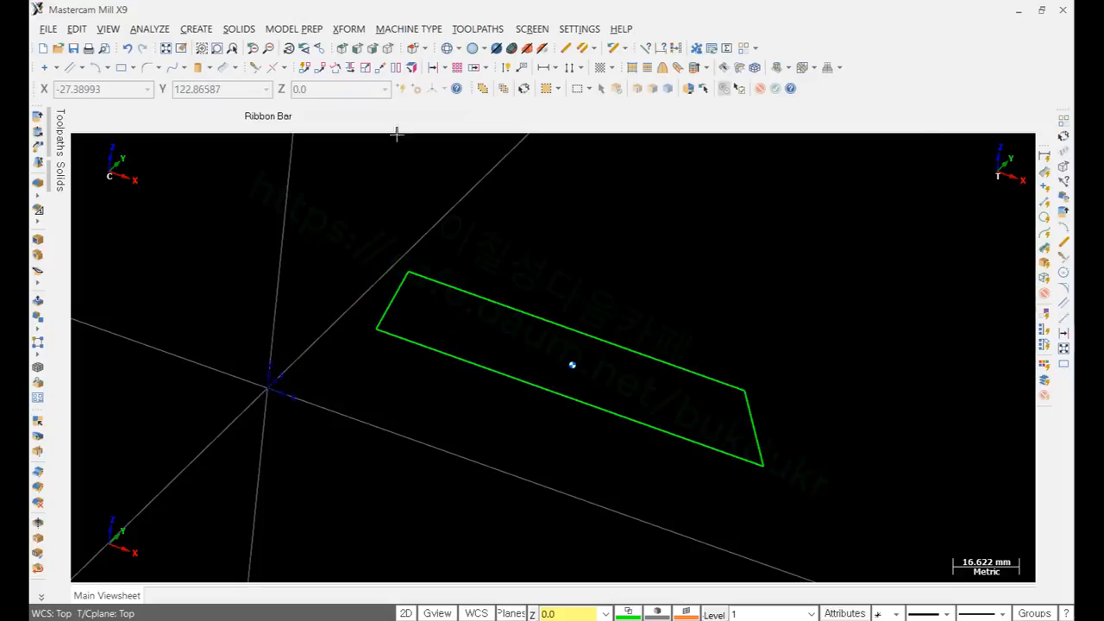
Step: Set the construction plane to Front with depth Z -40 taken from a slice profile corner, and show the Front view
left_click(427, 50)
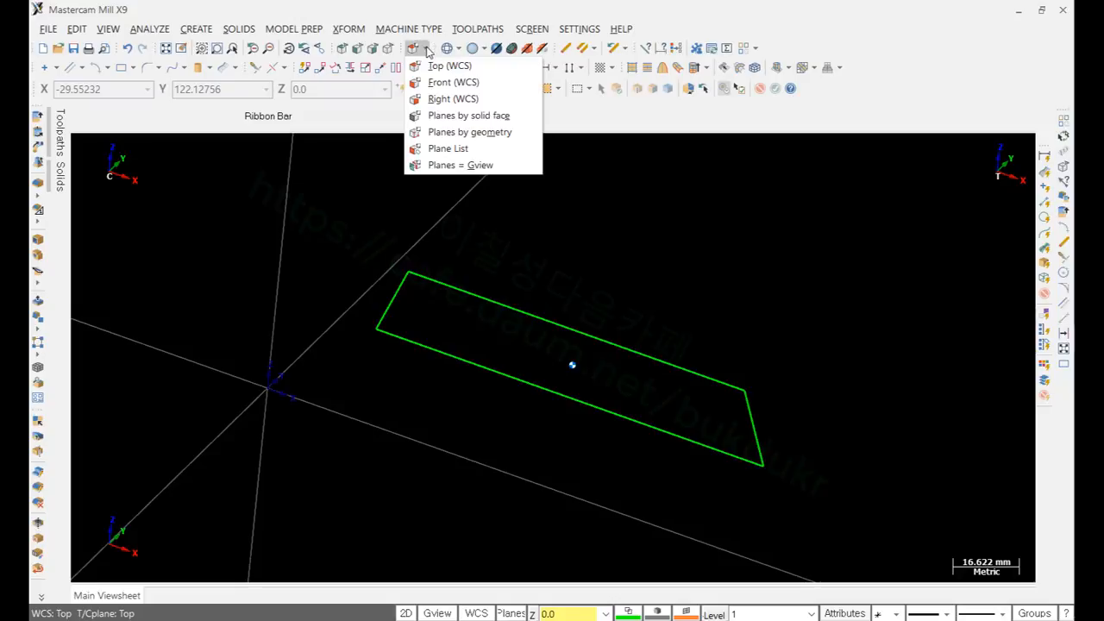
left_click(448, 82)
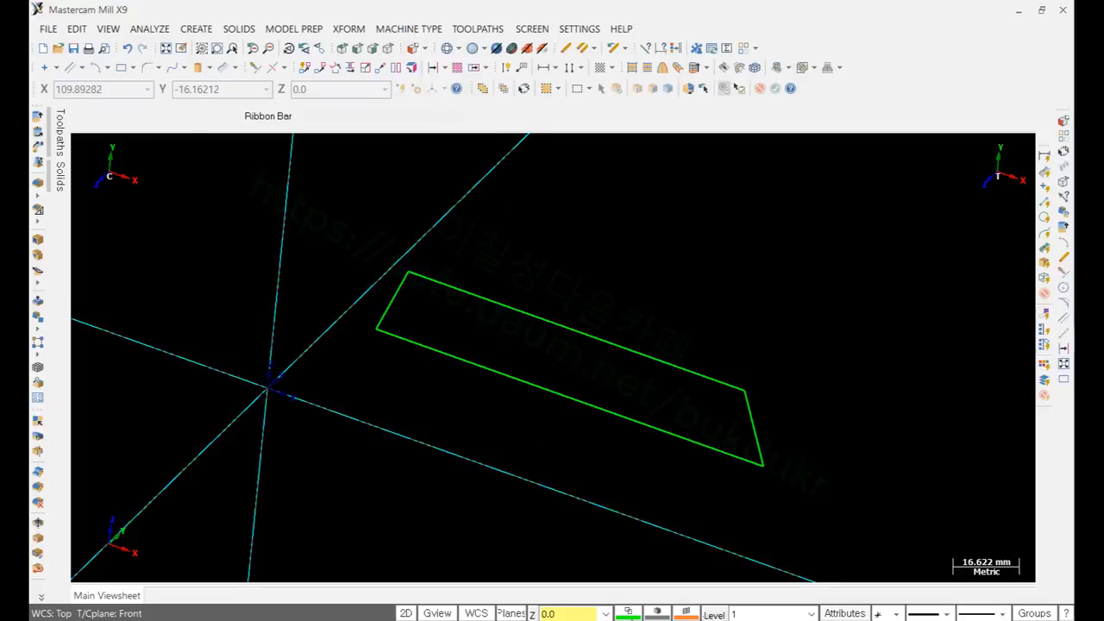
left_click(532, 613)
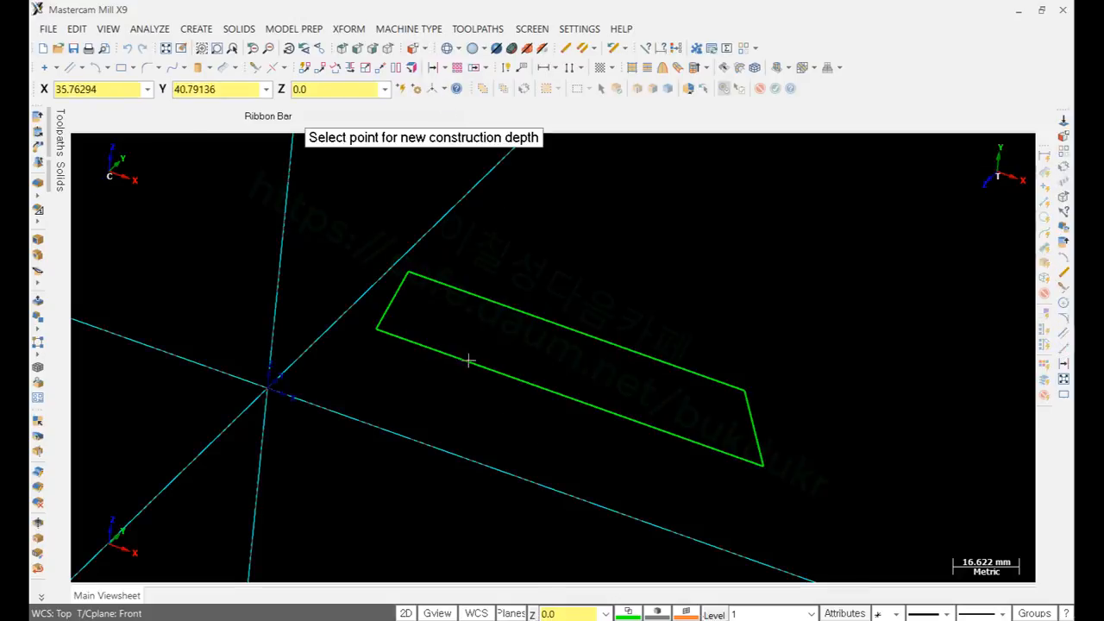
left_click(414, 277)
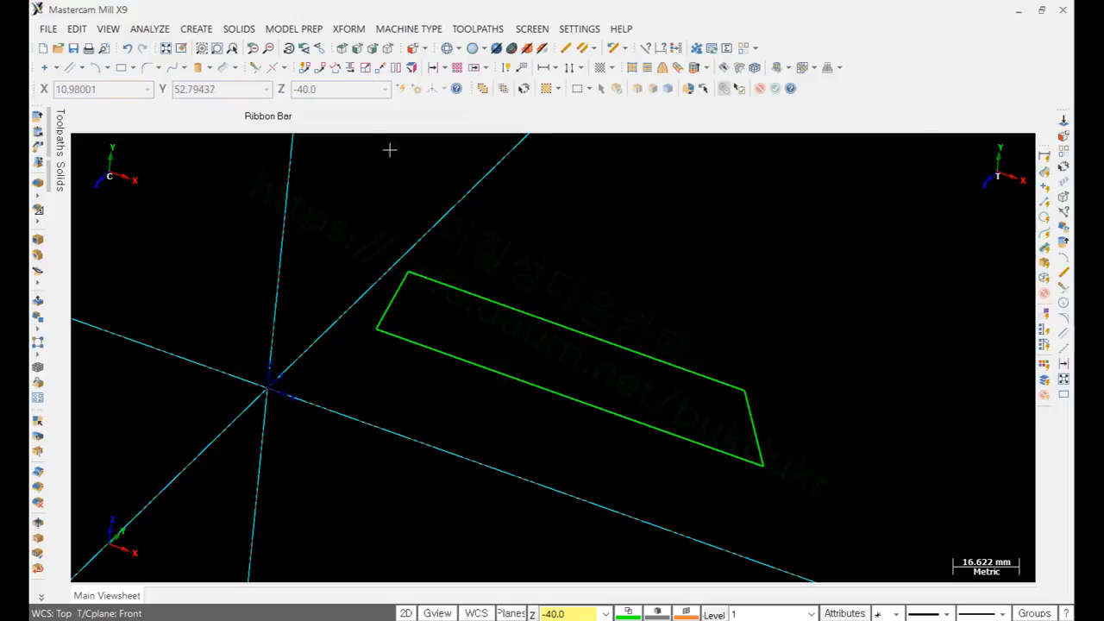
left_click(360, 48)
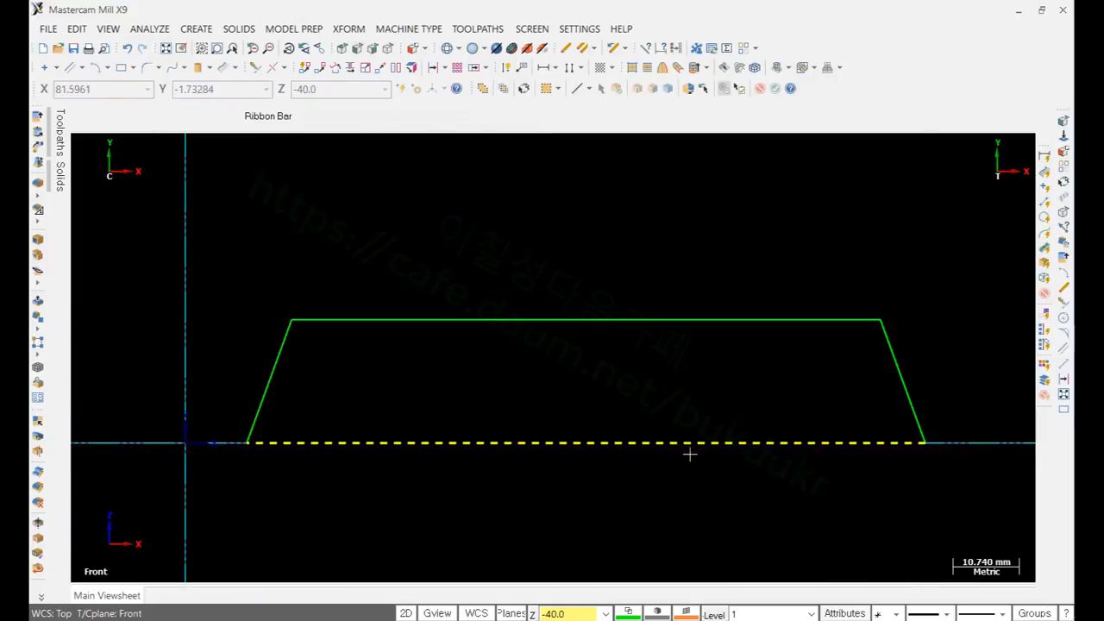
scroll(690, 454, "down", 1)
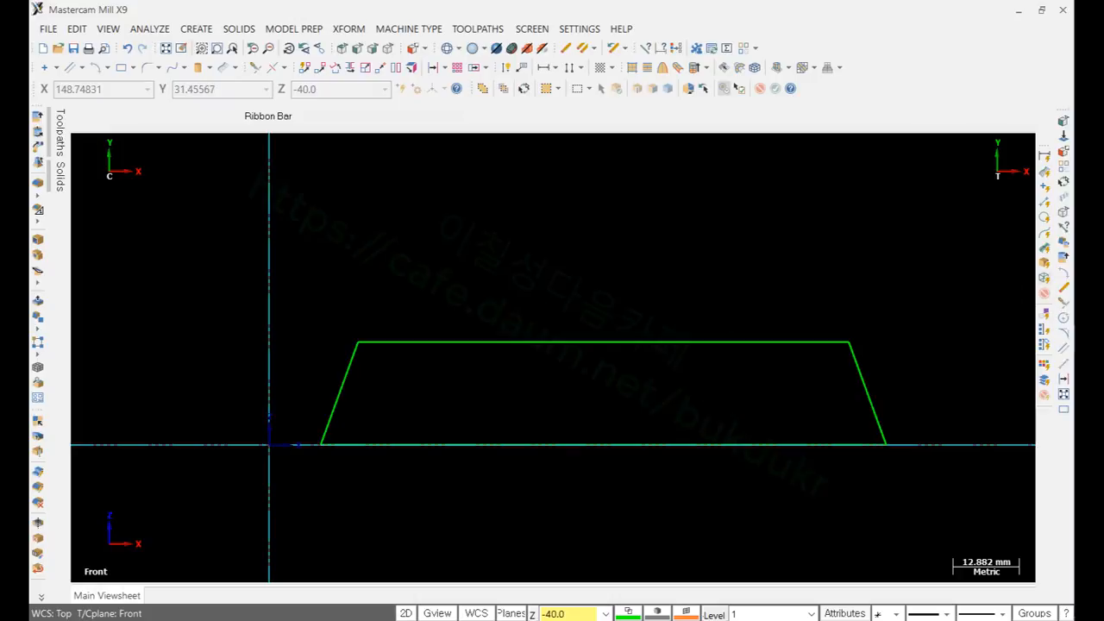
Step: Draw a horizontal line about 19 mm long at height 17 across the slice profile's left sloped edge, following section A-A of the drawing
key("alt+Tab")
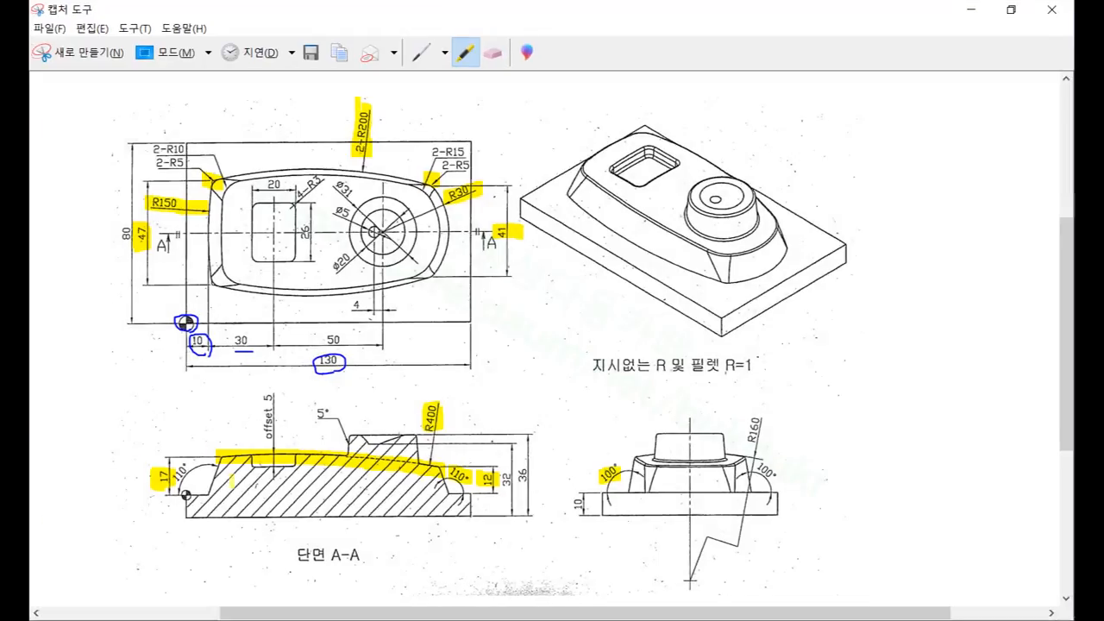
left_click_drag(169, 475, 197, 471)
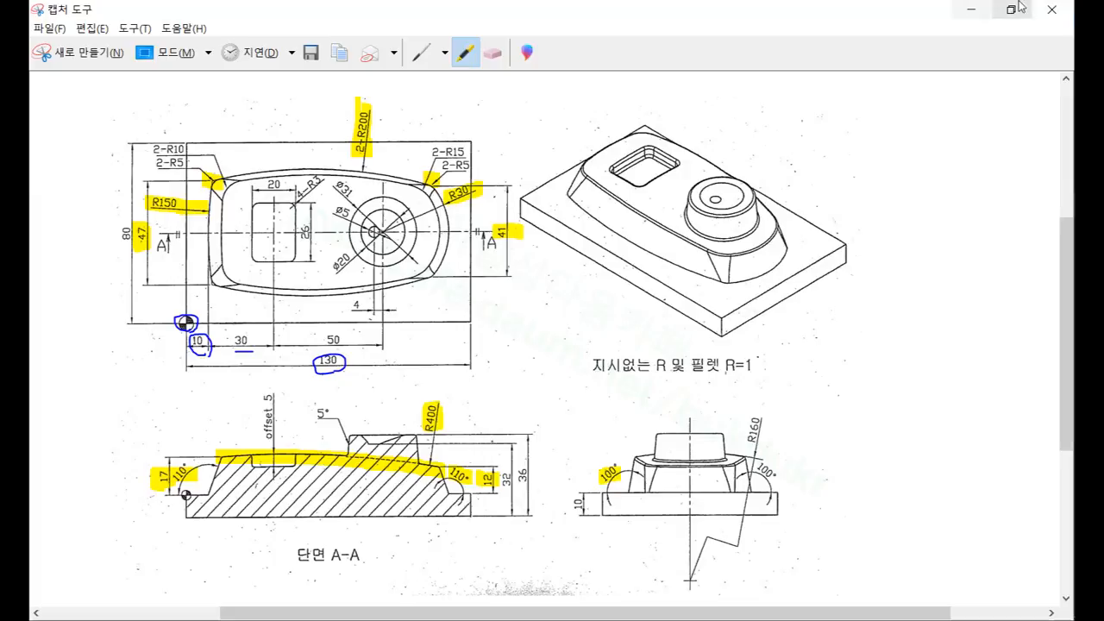
left_click(972, 10)
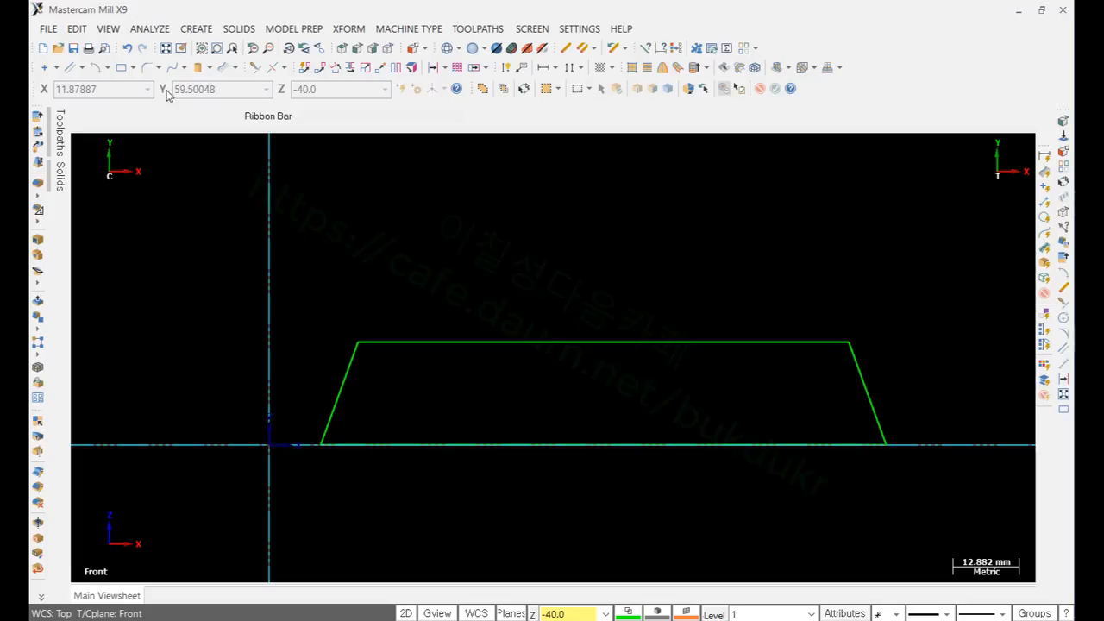
left_click(82, 67)
left_click(129, 85)
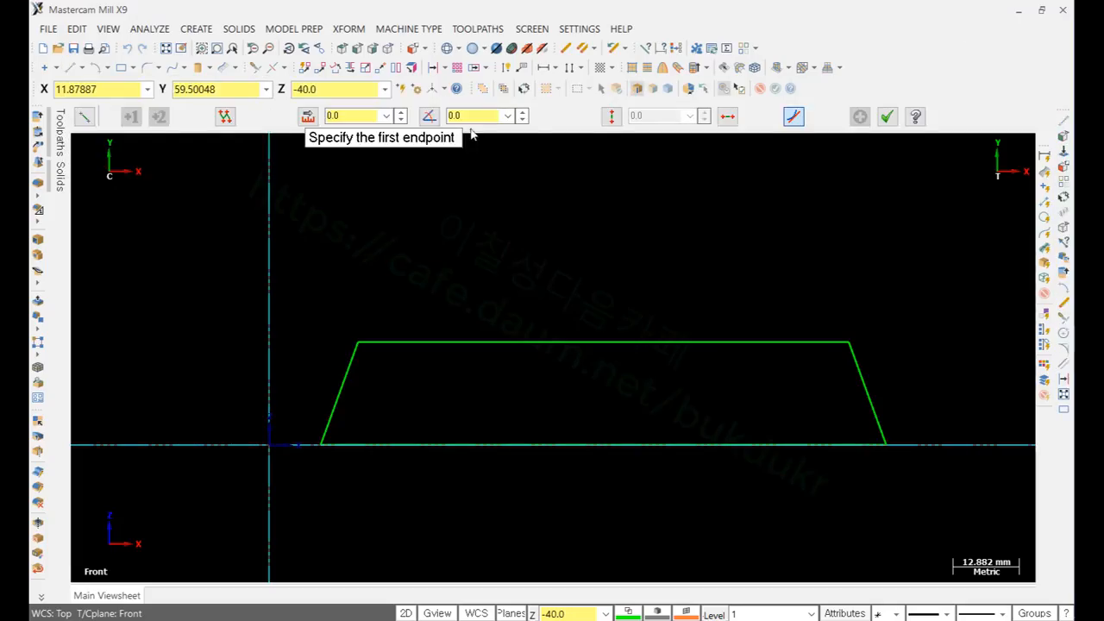
left_click(727, 115)
left_click(309, 371)
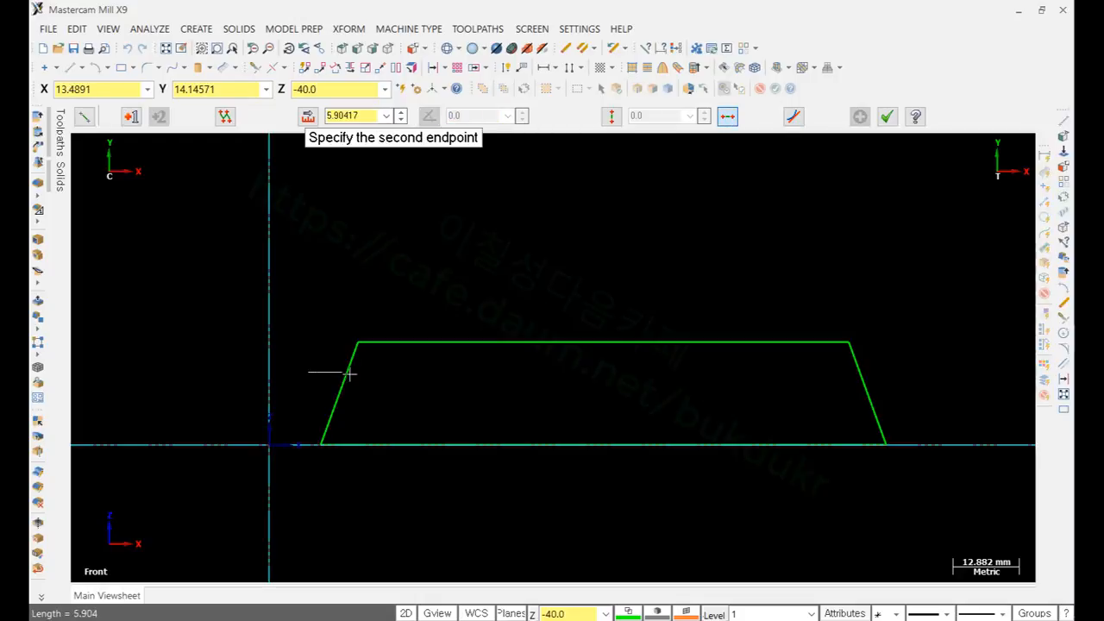
left_click(407, 372)
type("17")
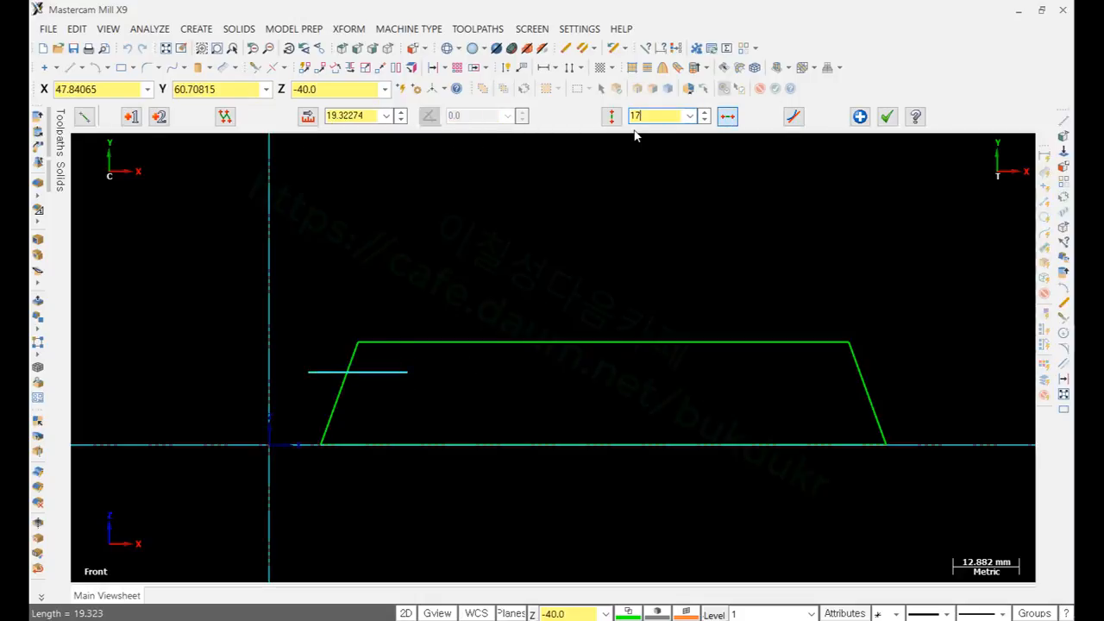
key("Return")
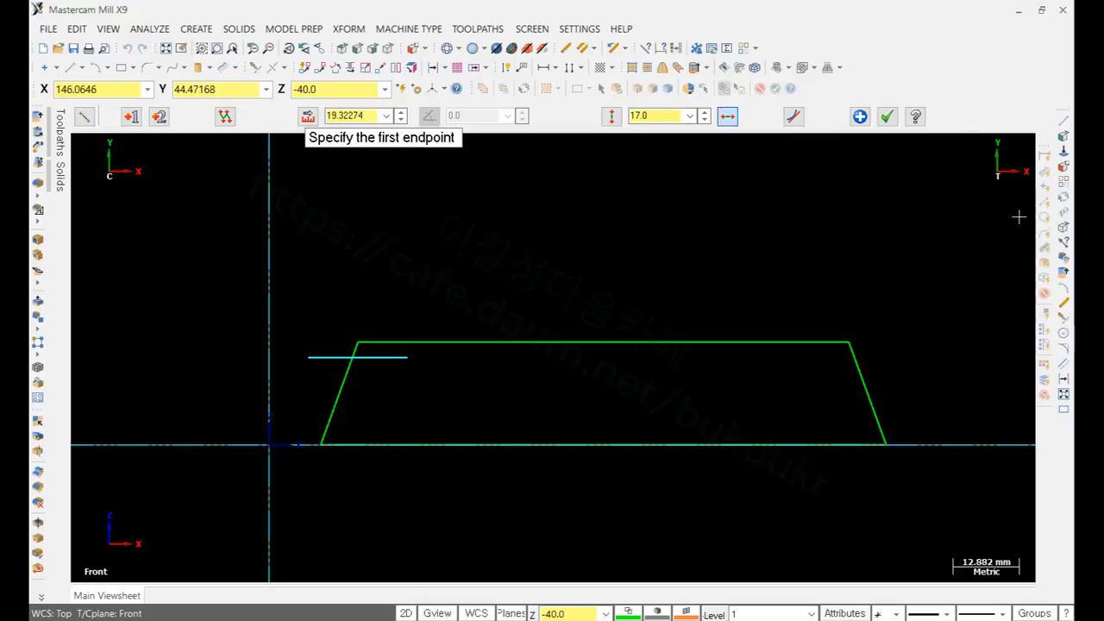
left_click(860, 116)
Step: Draw a horizontal line about 21.6 mm long at height 12 across the slice profile's right sloped edge, following section A-A
key("alt+Tab")
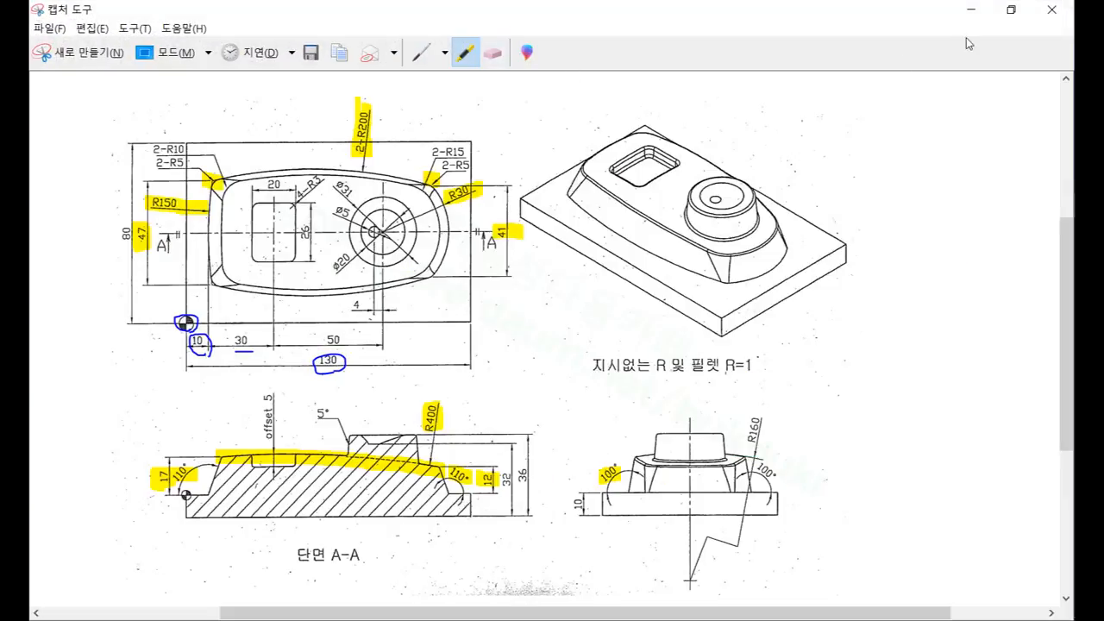
left_click(970, 10)
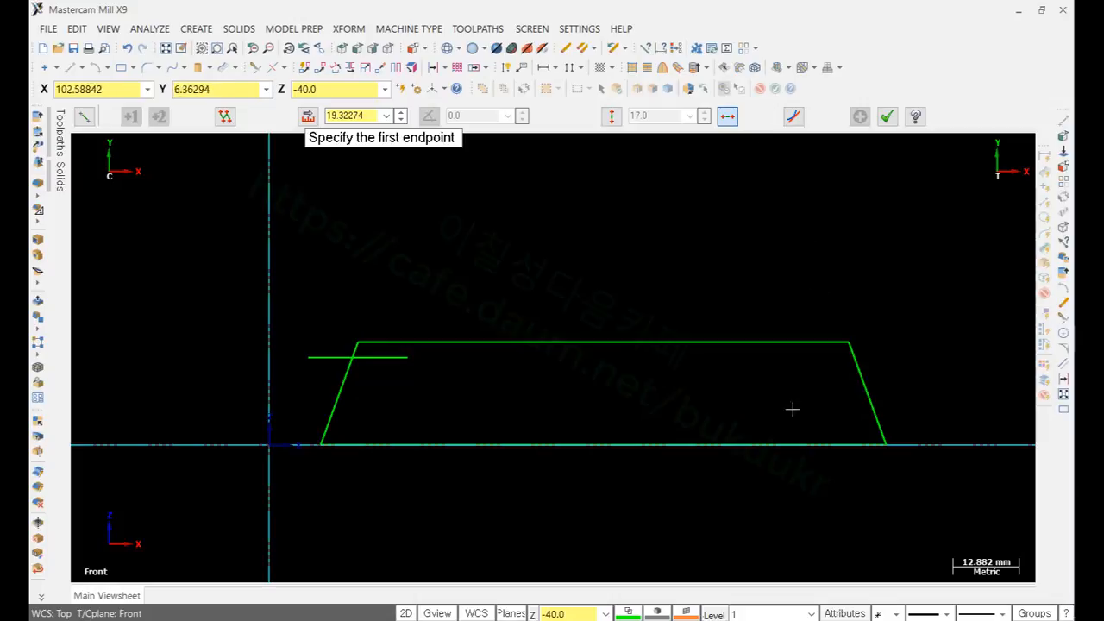
left_click(801, 368)
left_click(912, 367)
type("12")
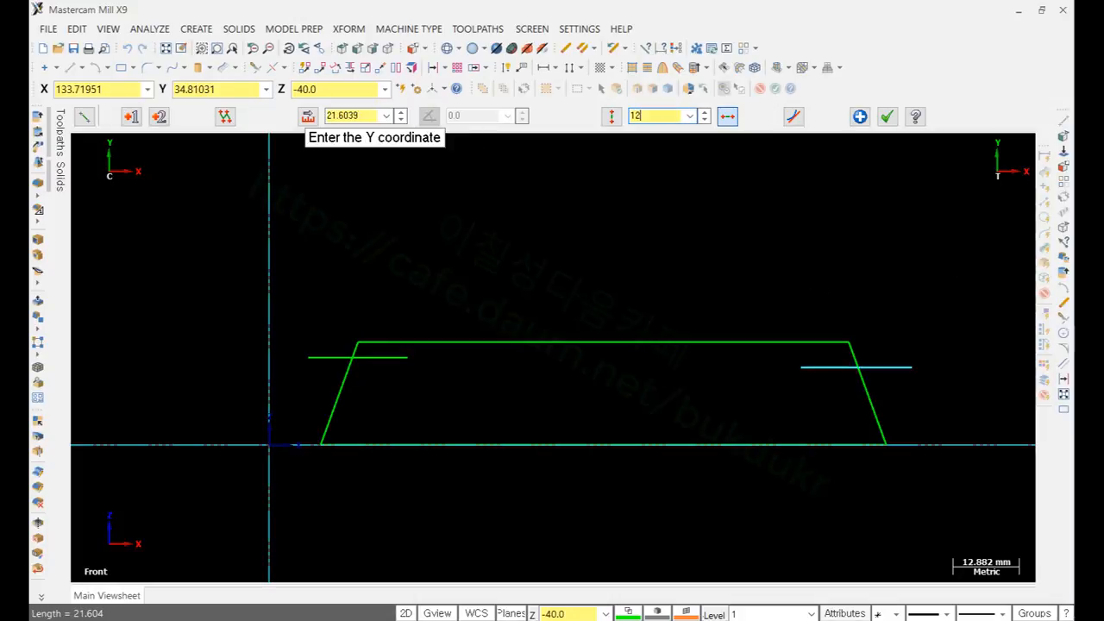
key("Return")
left_click(886, 116)
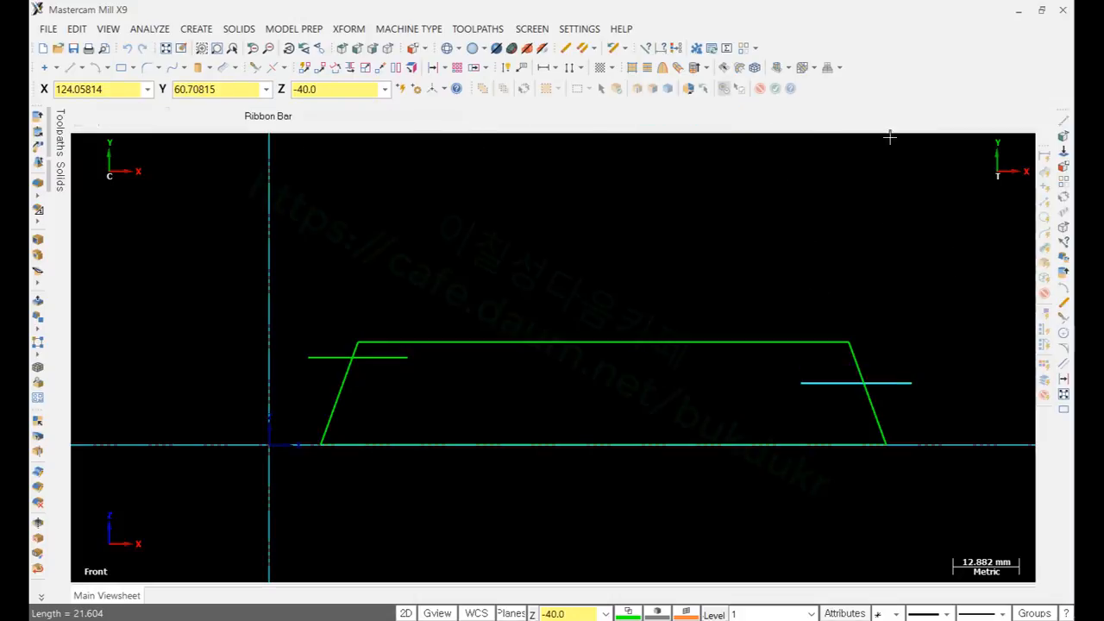
Step: Draw a three-point arc of radius about 108 mm between the crossings of the two height lines with the profile's sloped edges
scroll(925, 392, "up", 1)
scroll(878, 306, "down", 2)
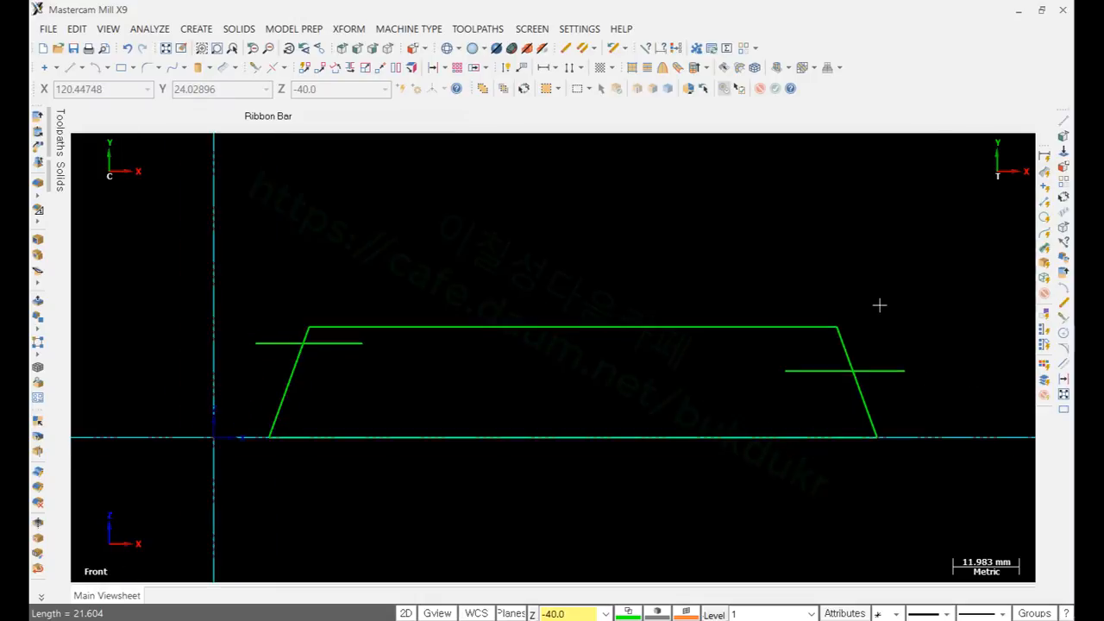
key("alt+Tab")
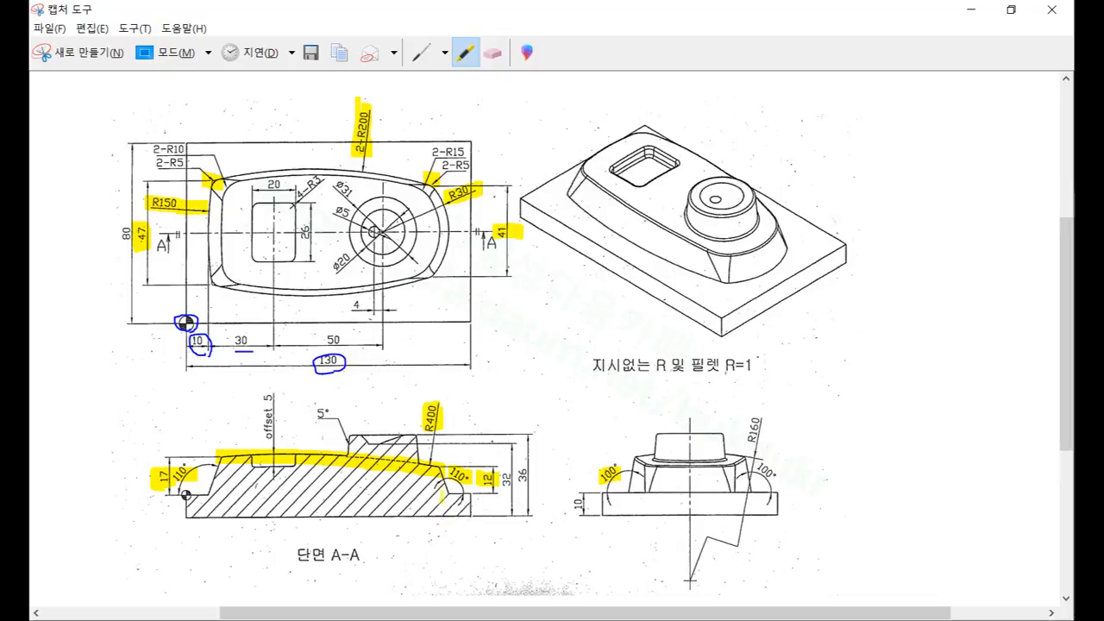
left_click(969, 12)
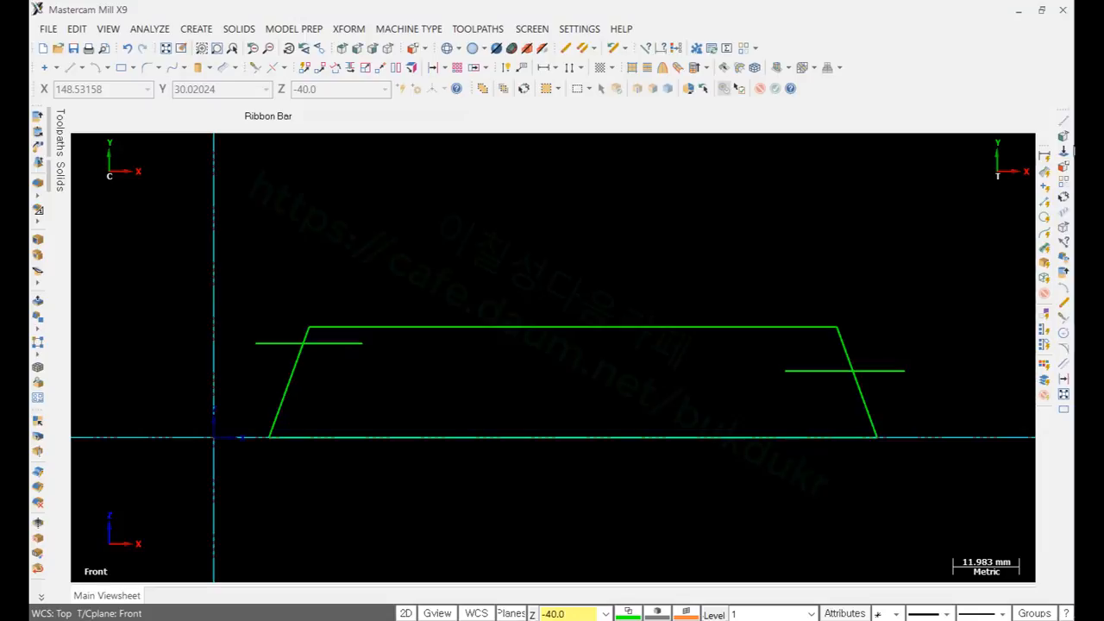
key("alt+Tab")
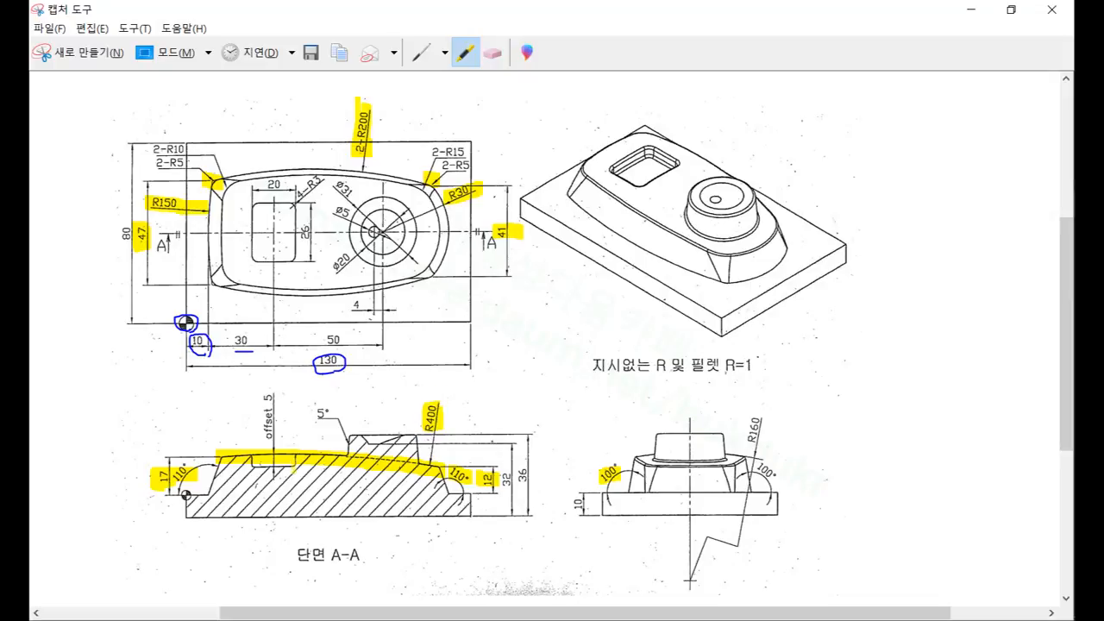
left_click(970, 10)
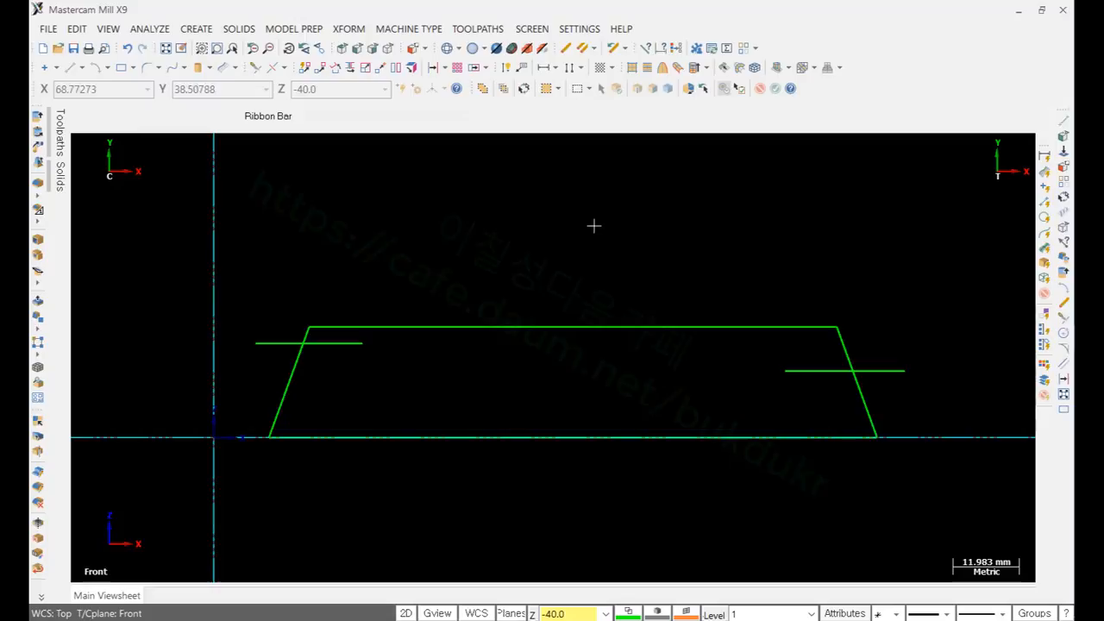
left_click(96, 69)
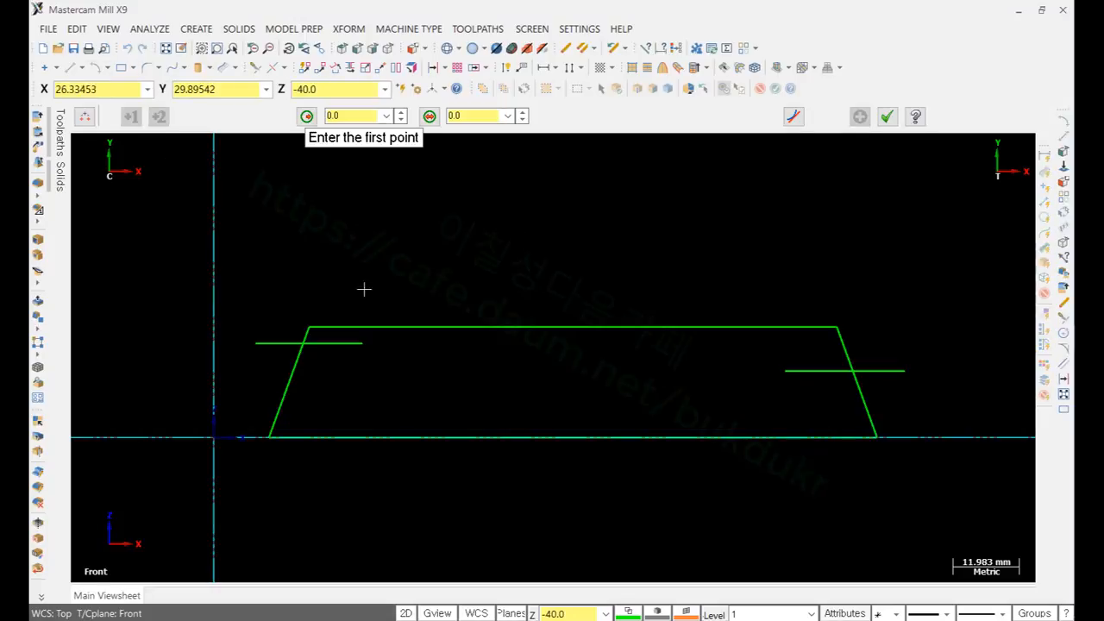
left_click(303, 343)
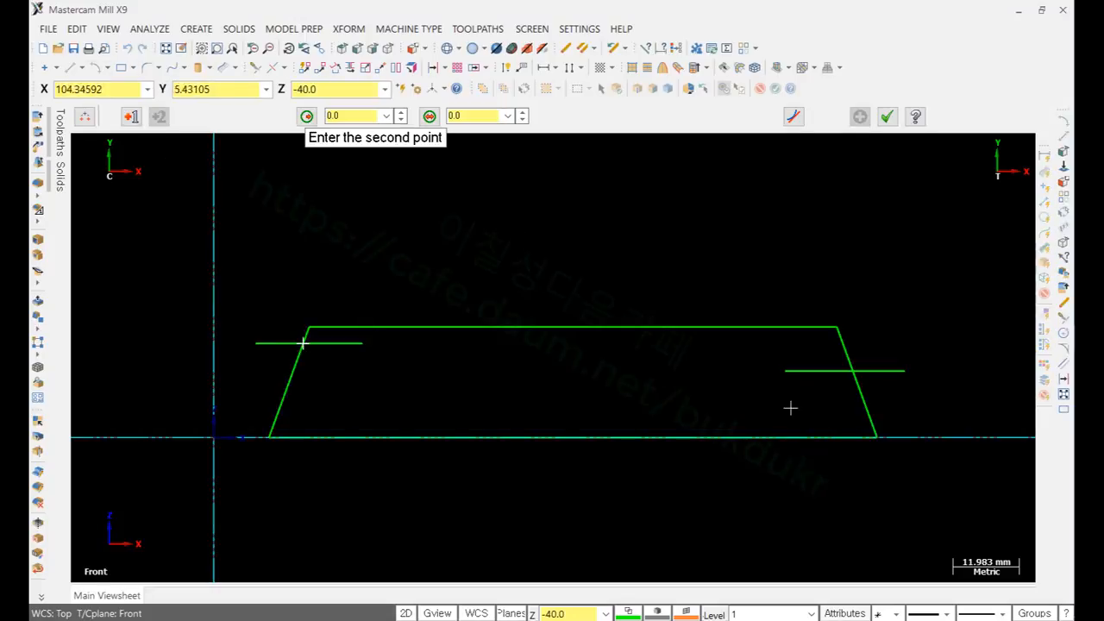
left_click(852, 371)
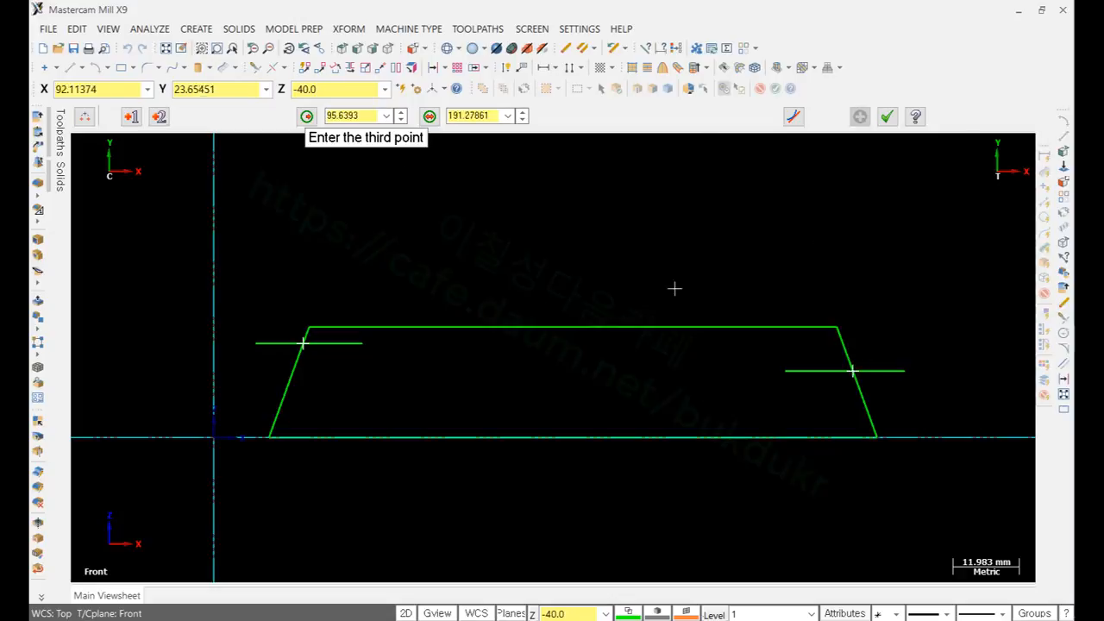
left_click(581, 289)
Step: Set the new arc's radius to 400 mm, matching the R400 in section A-A of the drawing, and finish the arc
key("alt+Tab")
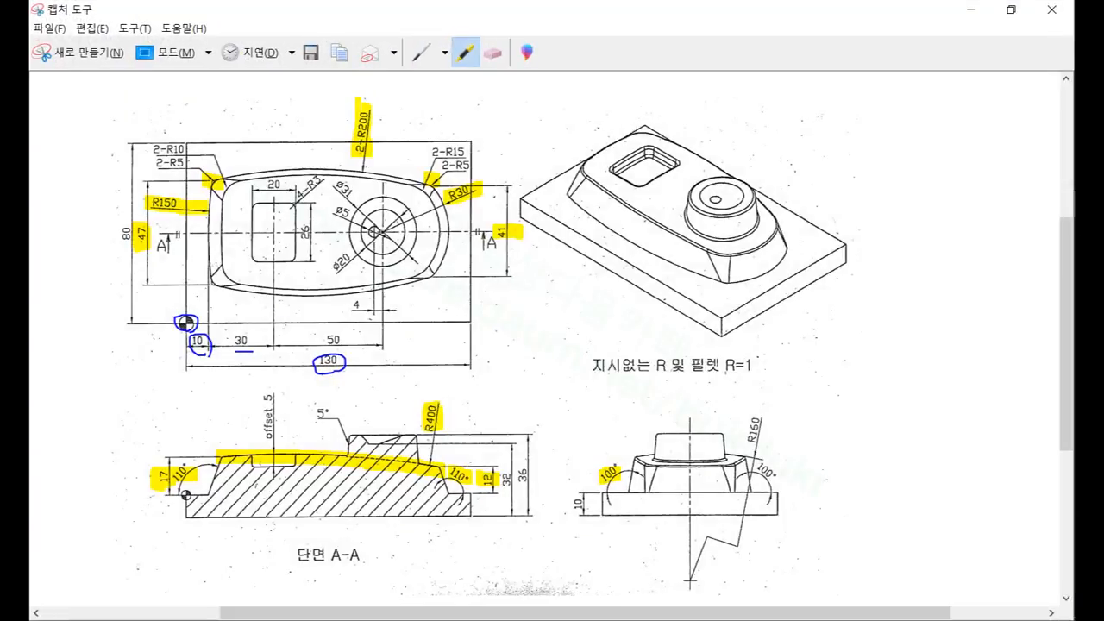
key("alt+Tab")
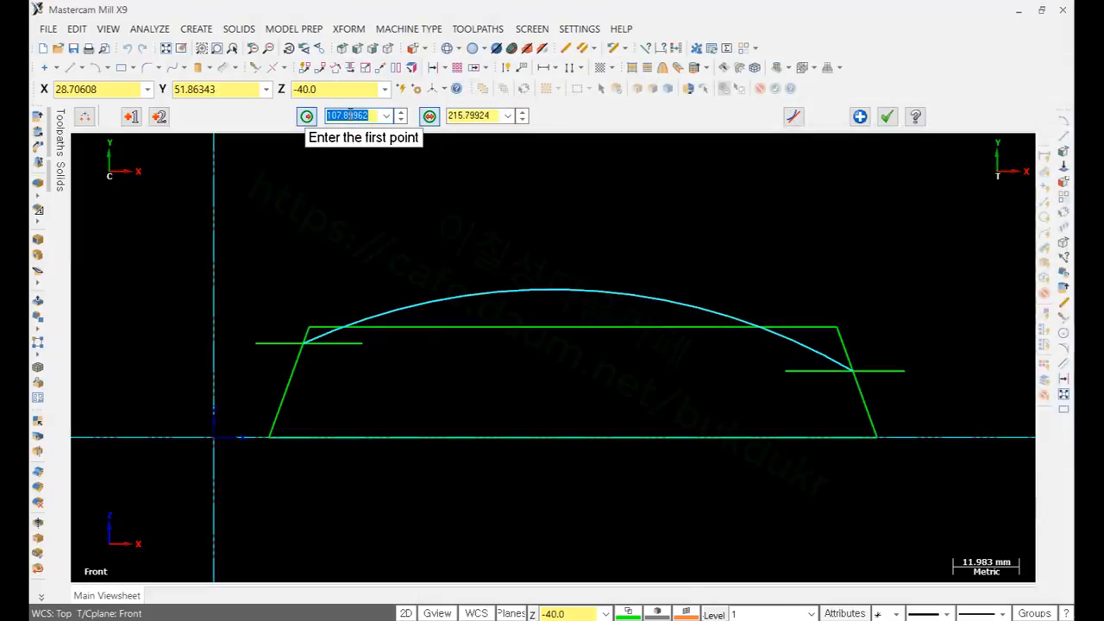
type("400")
key("Return")
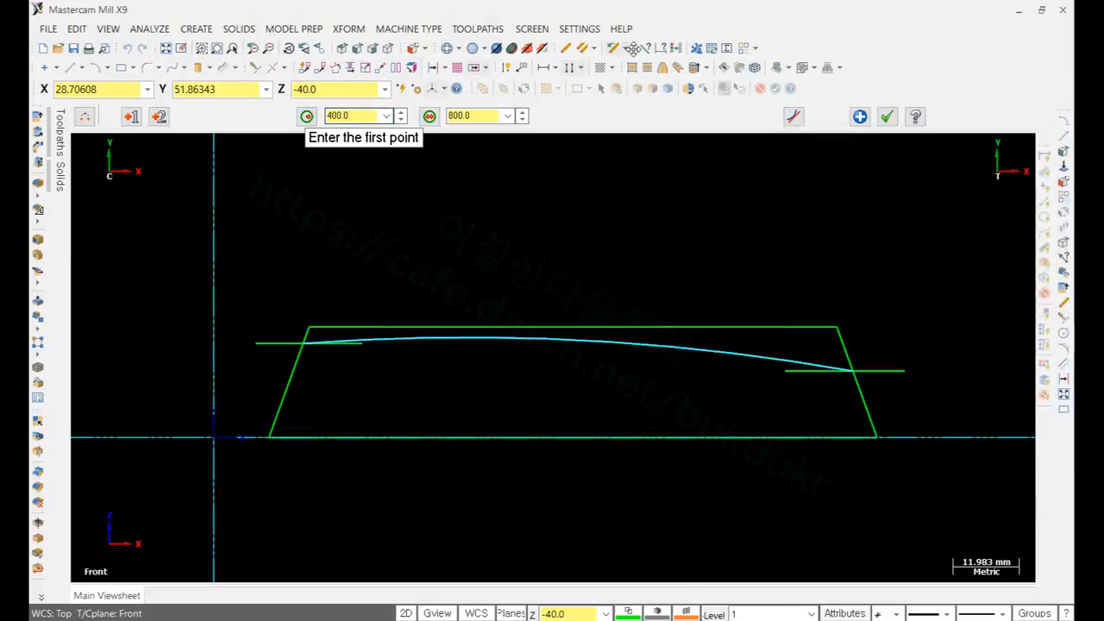
left_click(887, 116)
Step: Extend both ends of the R400 arc by 10 mm
scroll(517, 486, "up", 1)
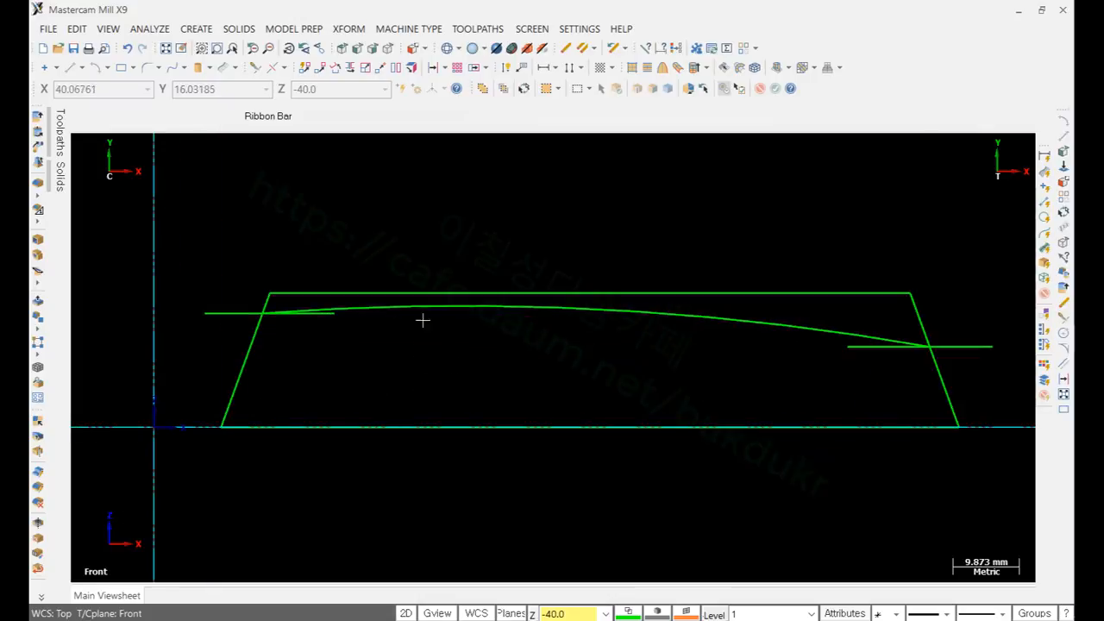
left_click(254, 68)
left_click(459, 115)
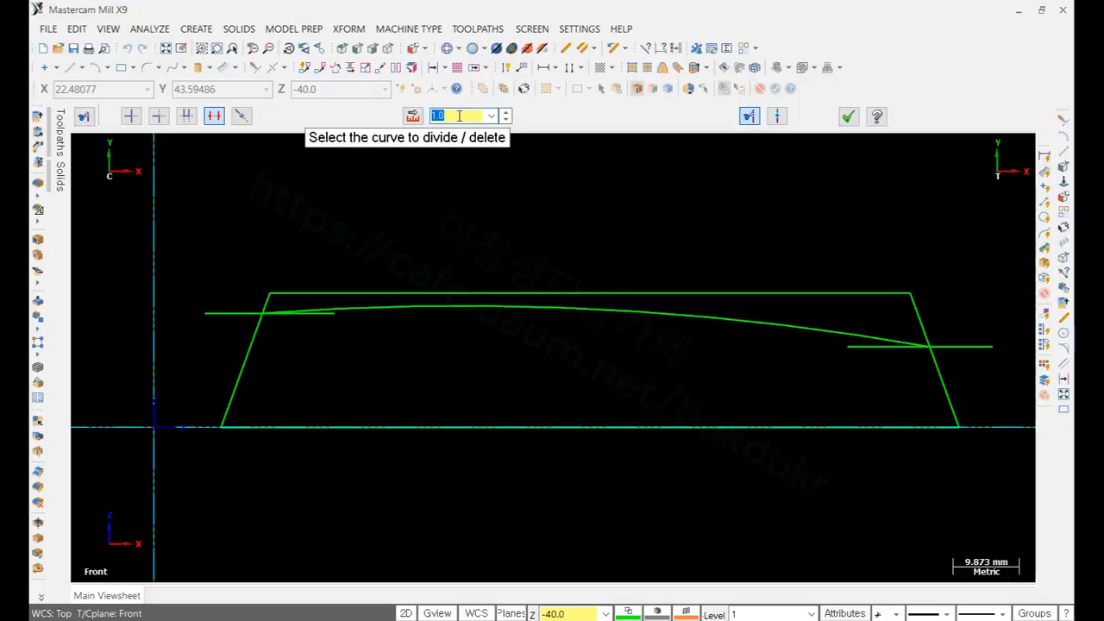
type("10")
key("Return")
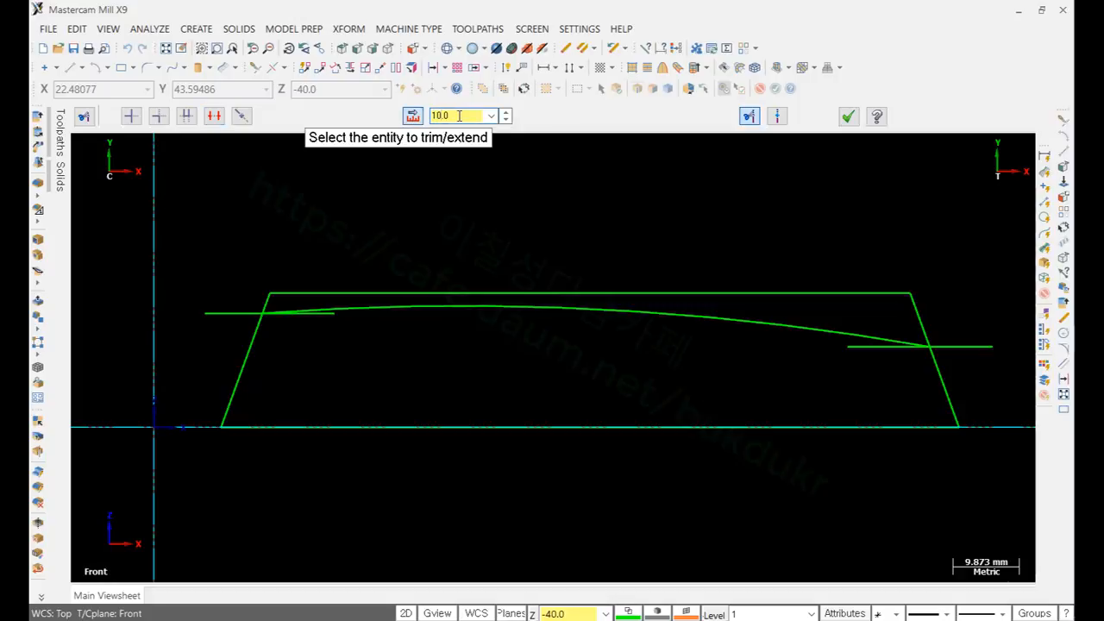
left_click(350, 309)
left_click(867, 334)
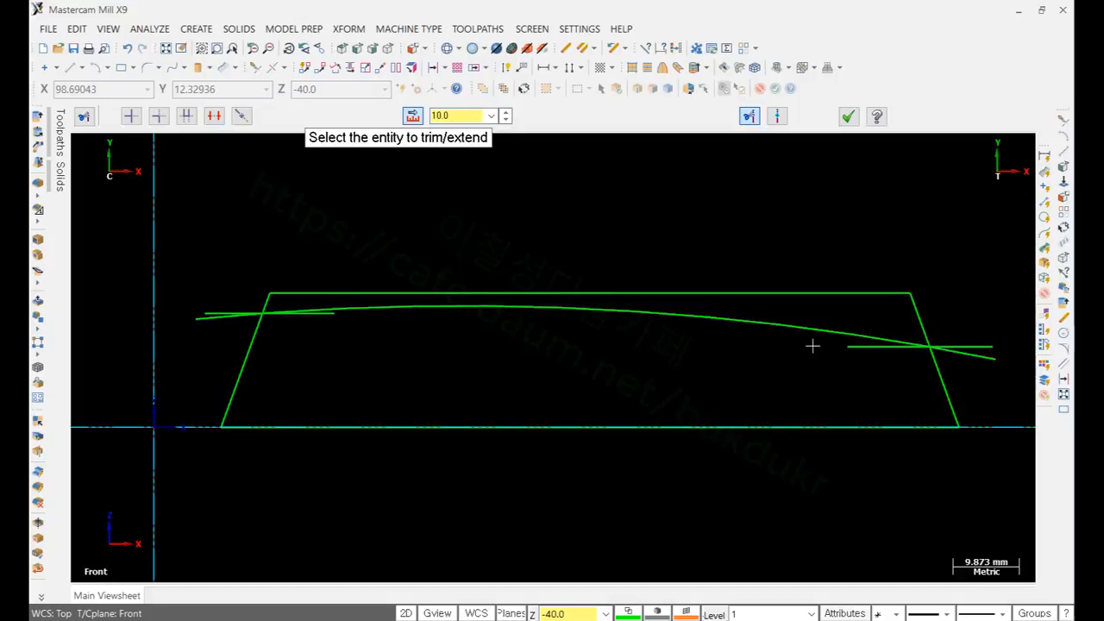
left_click(849, 118)
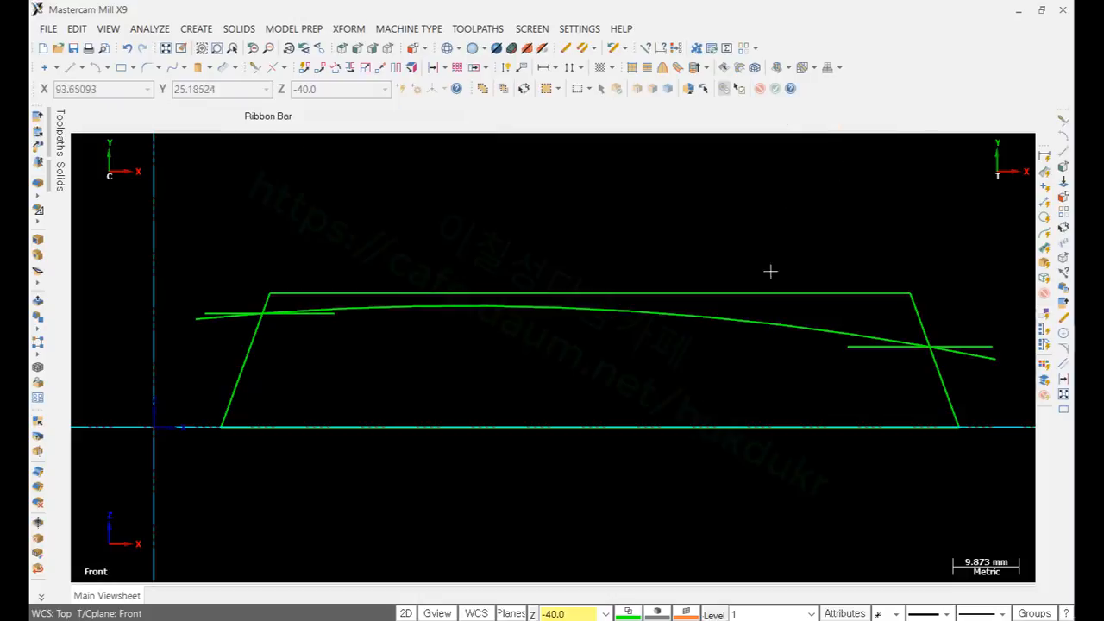
Step: Delete the two height lines and all the slice profile lines, keeping only the extended R400 arc
left_click(208, 311)
left_click(982, 344)
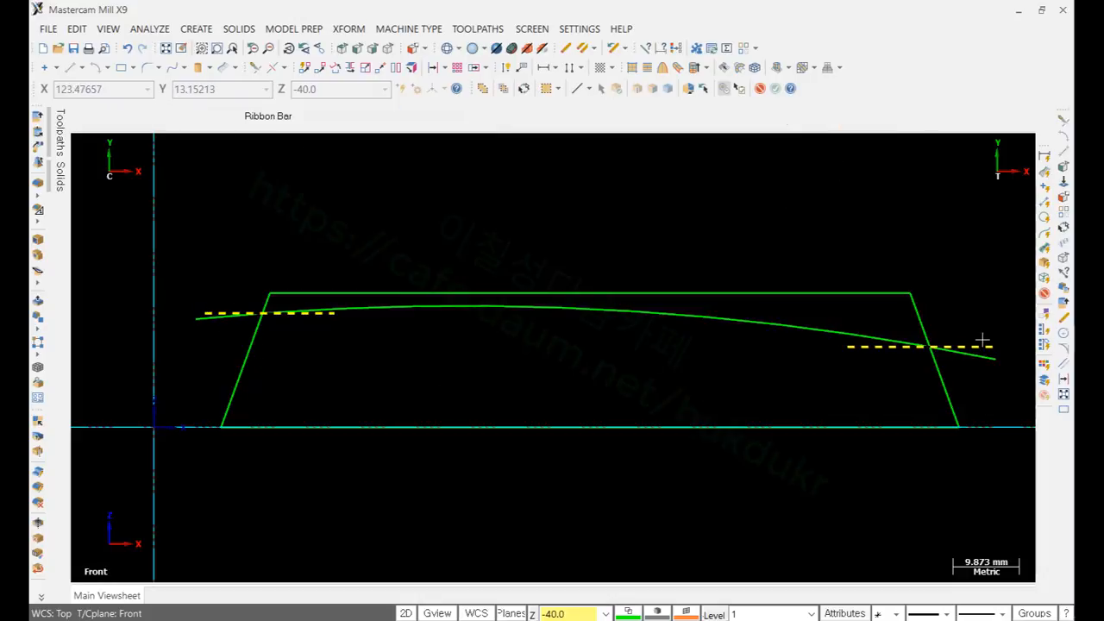
left_click(897, 294)
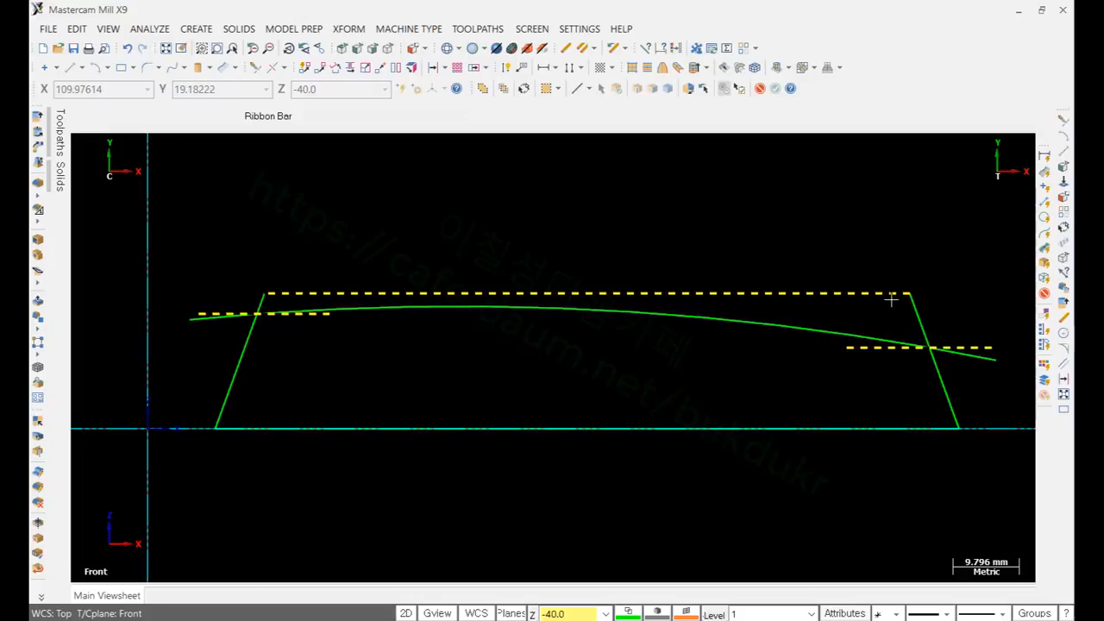
left_click(891, 296, "shift")
key("Delete")
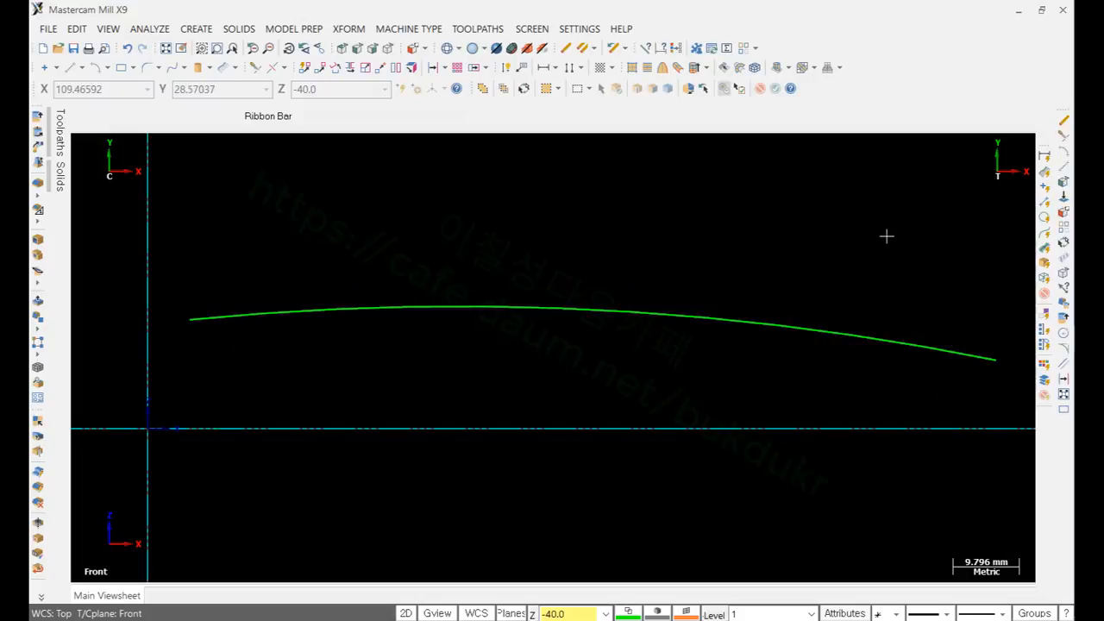
Step: Switch to the isometric view and bring back the hidden boss solid and base sketch to inspect the arc against them
scroll(769, 247, "down", 1)
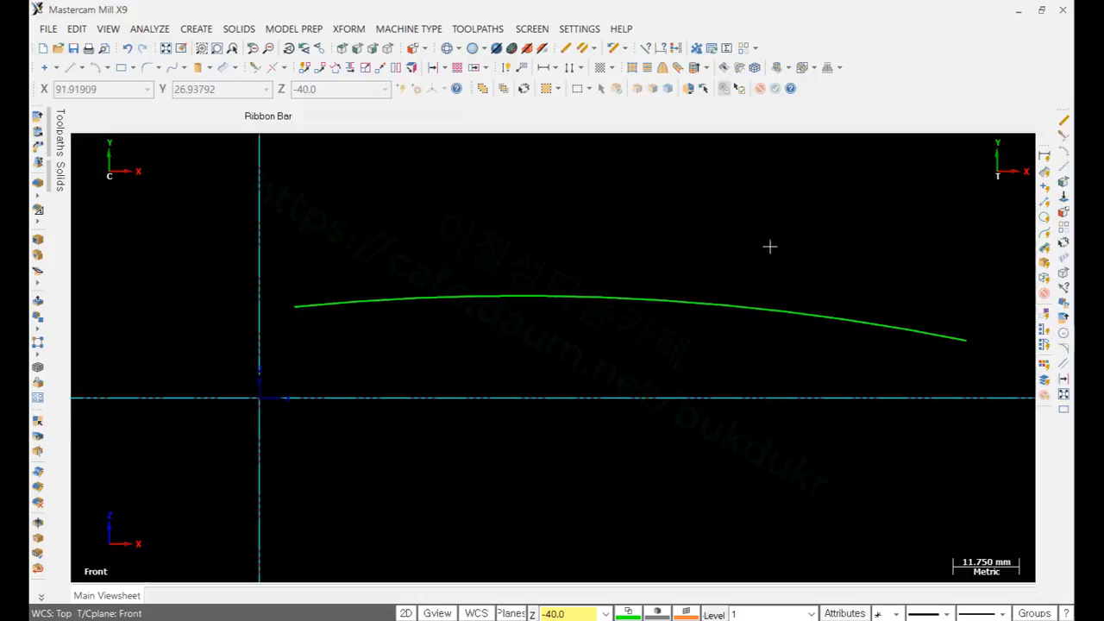
right_click(690, 236)
left_click(747, 385)
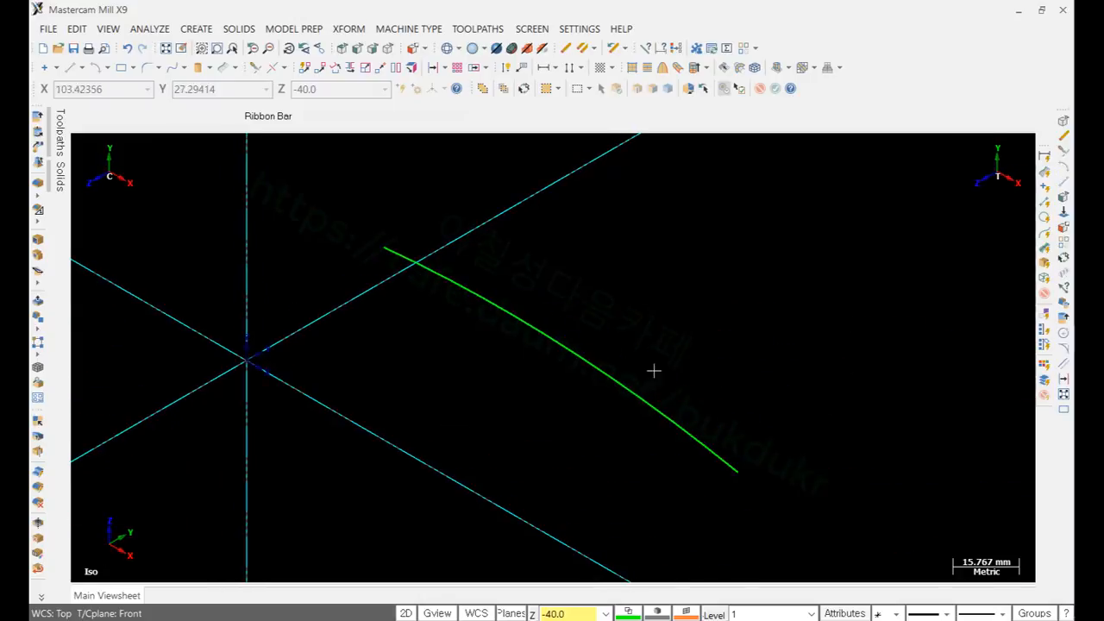
scroll(564, 299, "down", 1)
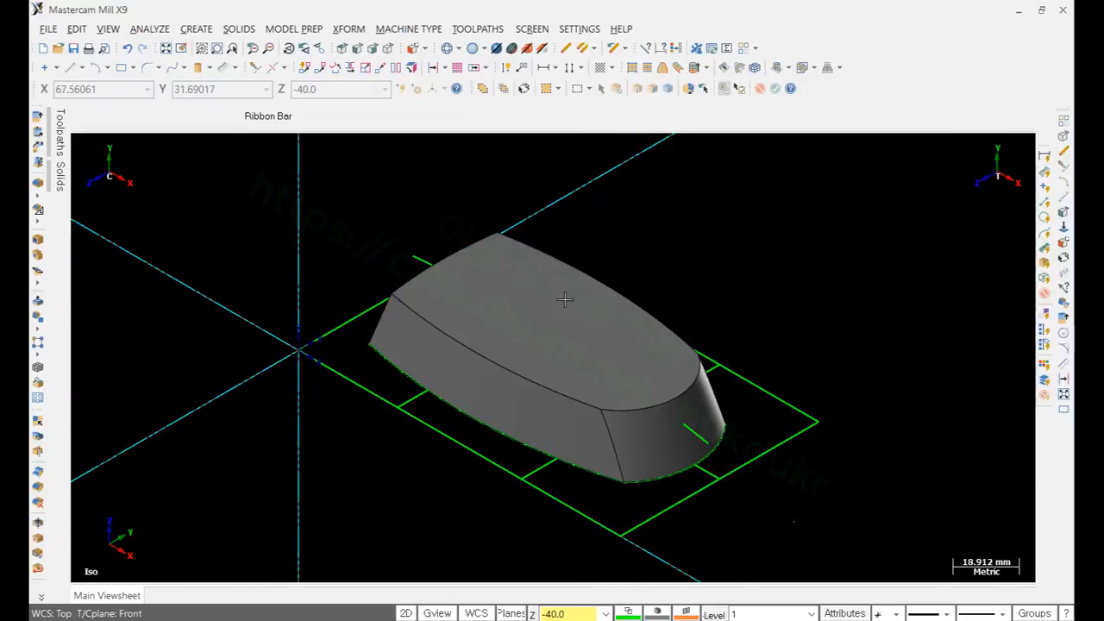
middle_click_drag(564, 299, 816, 288)
scroll(725, 310, "up", 4)
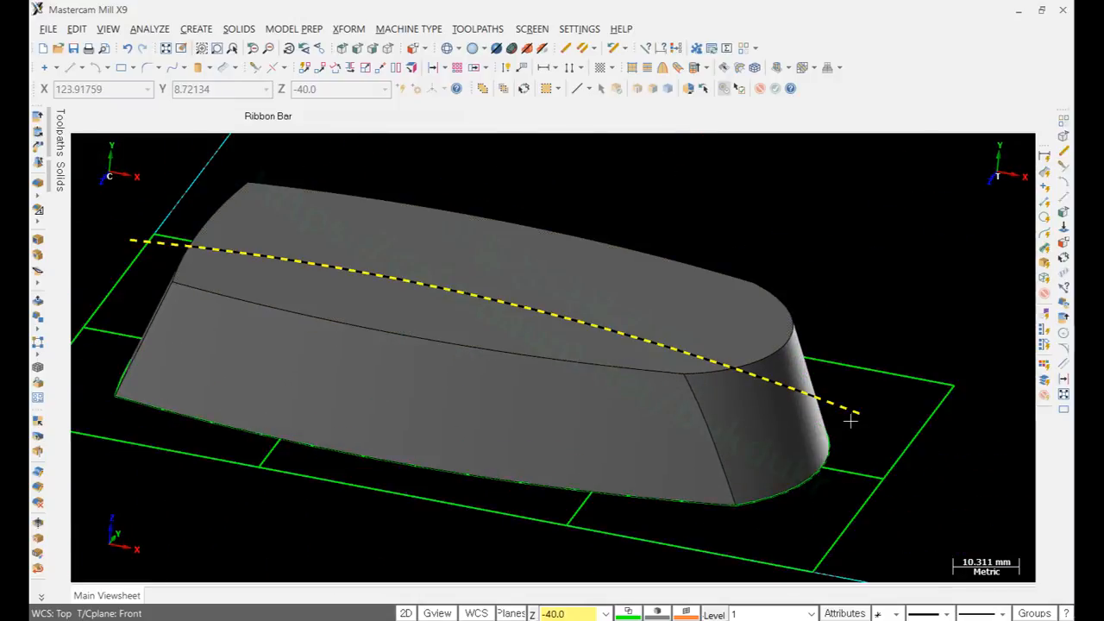
mouse_move(842, 209)
middle_mouse_down()
mouse_move(796, 190)
mouse_move(832, 229)
middle_mouse_up()
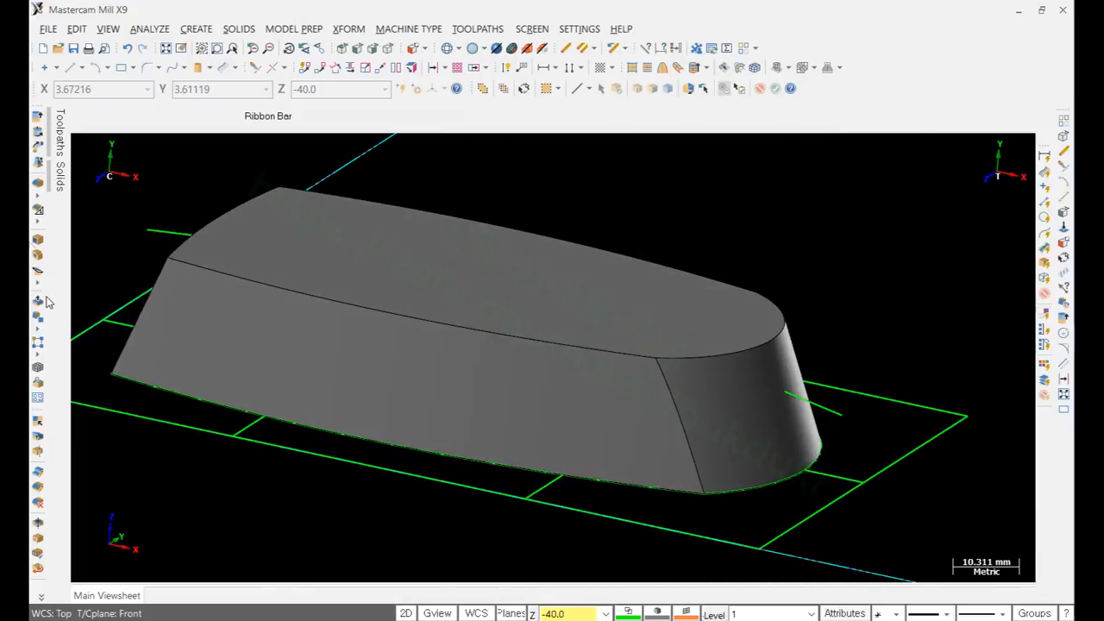
Step: Place a point at the arc's lower end and set the construction plane to Right side with depth Z 125.457 from it
left_click(44, 67)
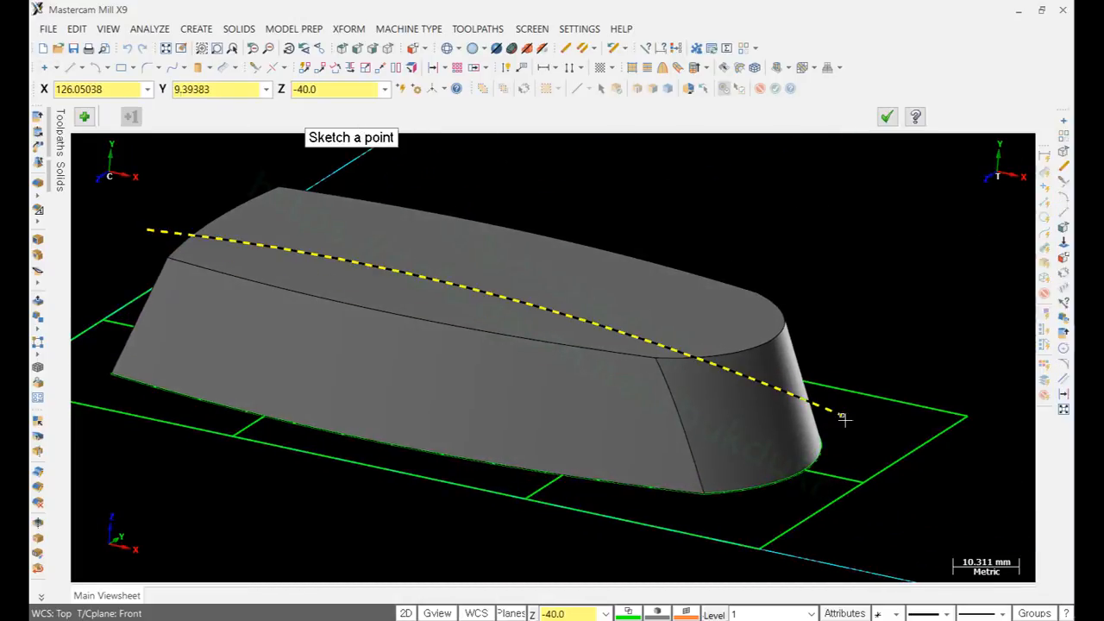
left_click(886, 117)
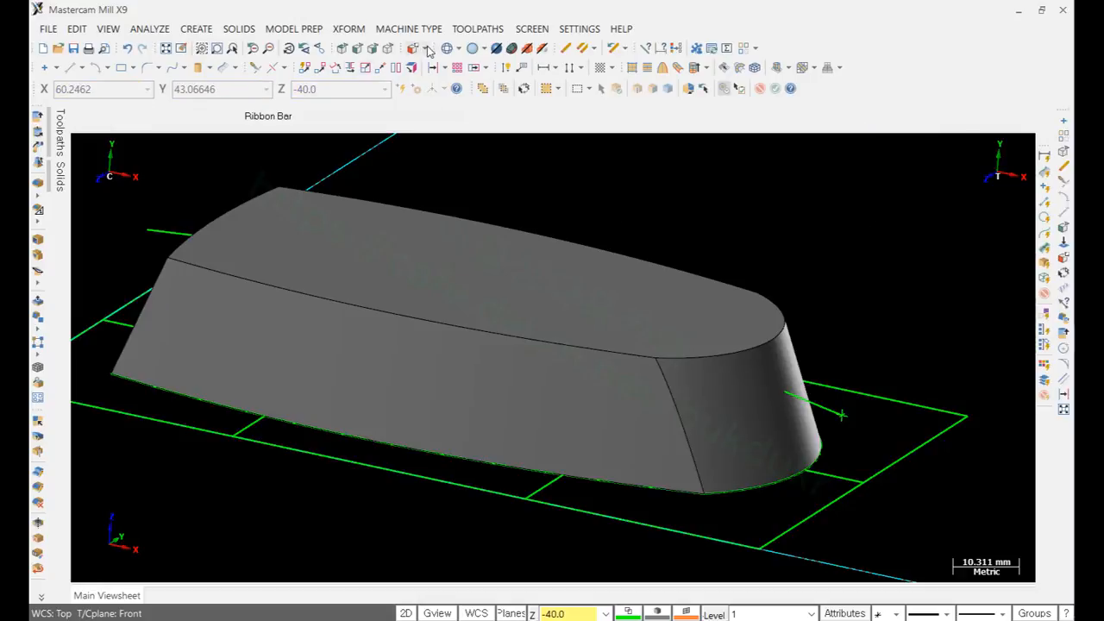
left_click(423, 48)
left_click(435, 100)
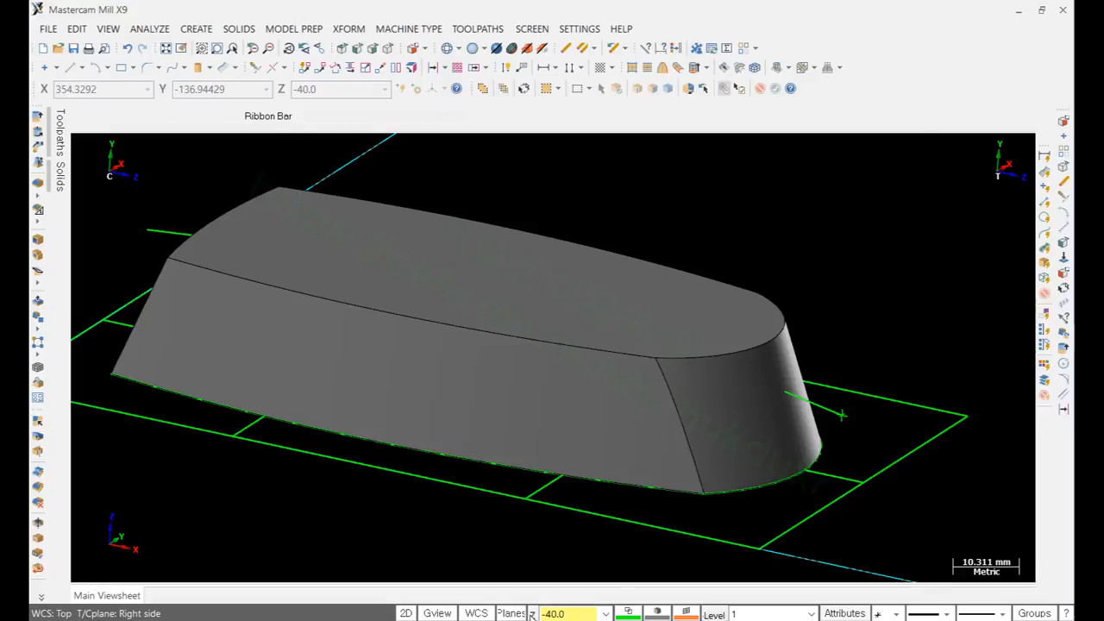
left_click(532, 614)
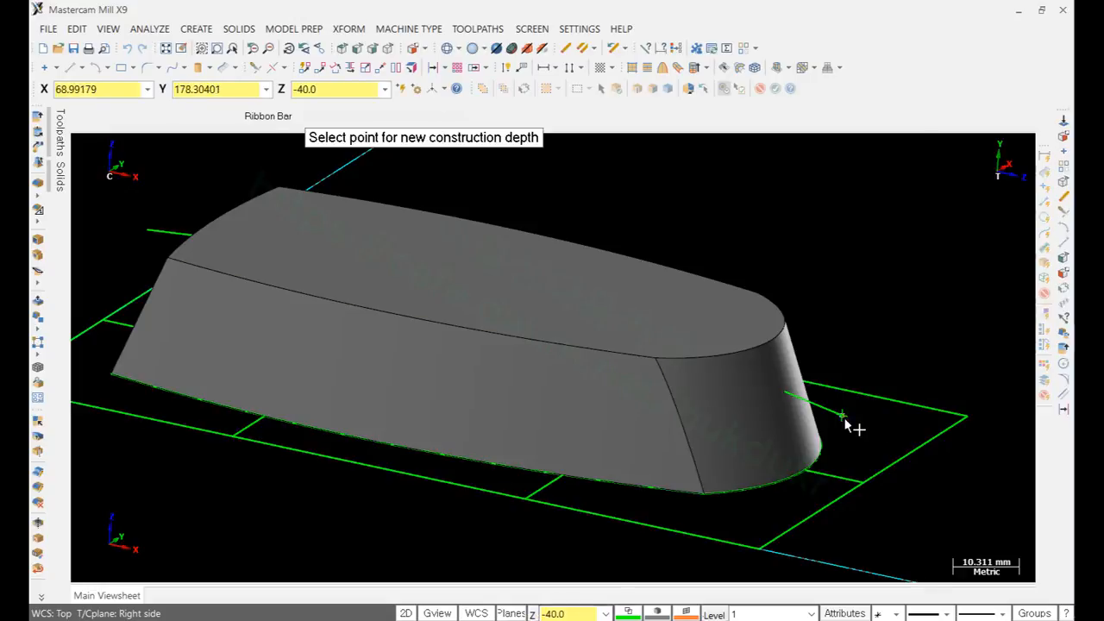
left_click(828, 477)
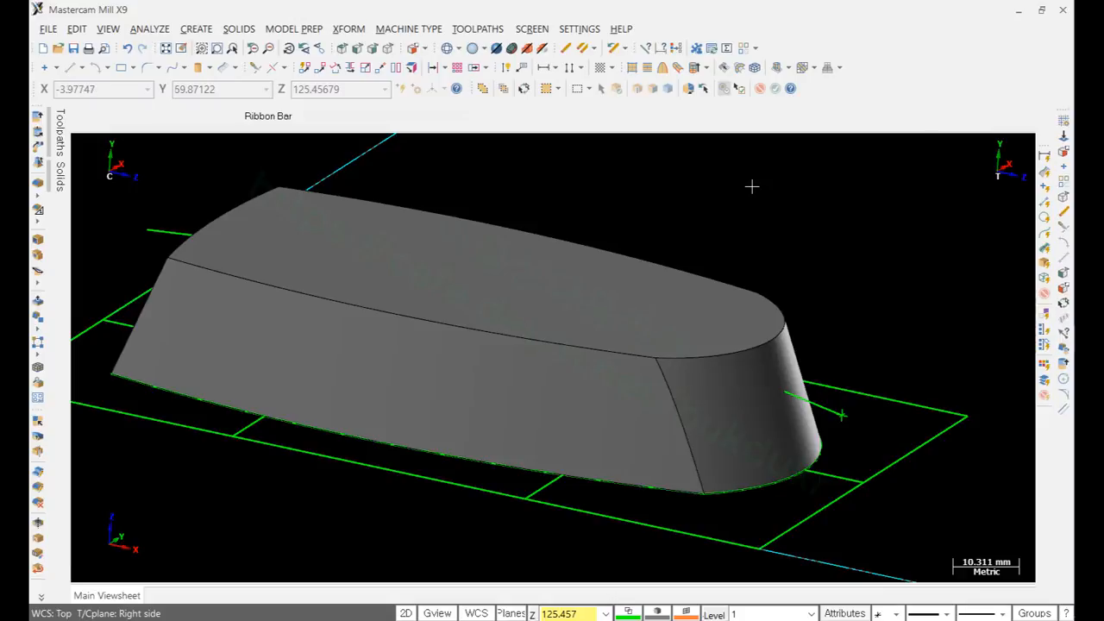
Step: Make the selection grid visible with a size of 50 and test its display on the Right side plane
key("alt+g")
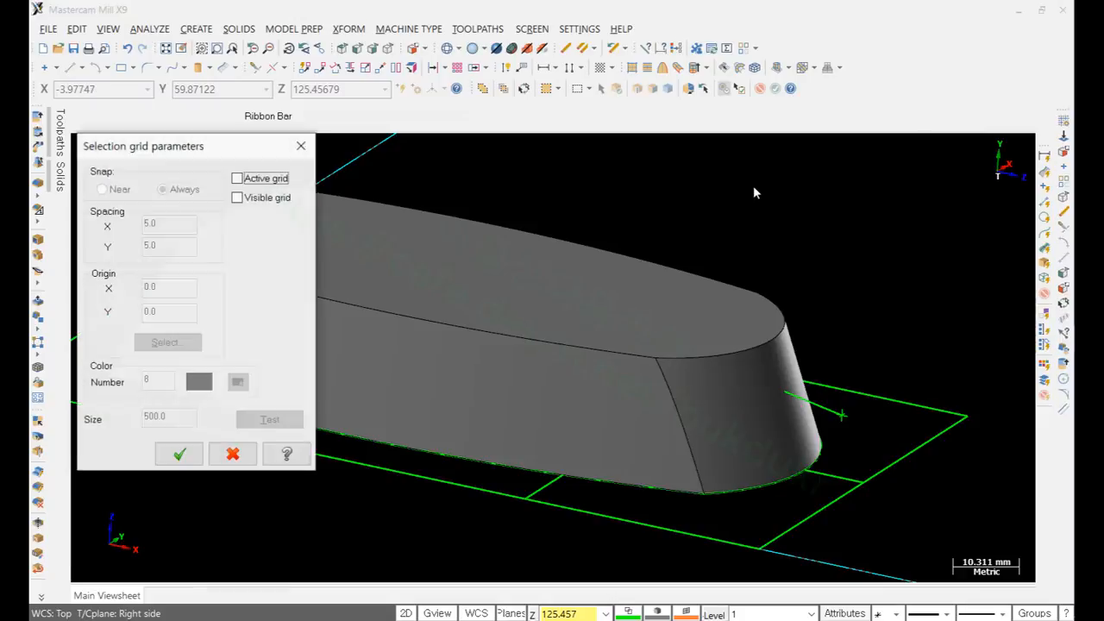
left_click(237, 198)
left_click_drag(183, 417, 95, 420)
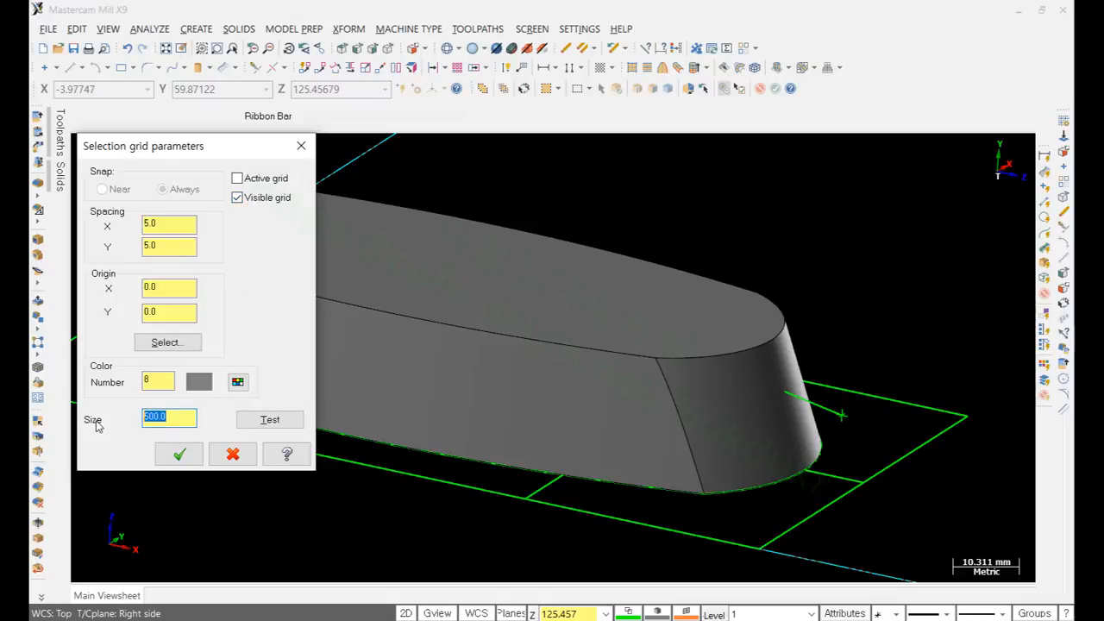
type("50")
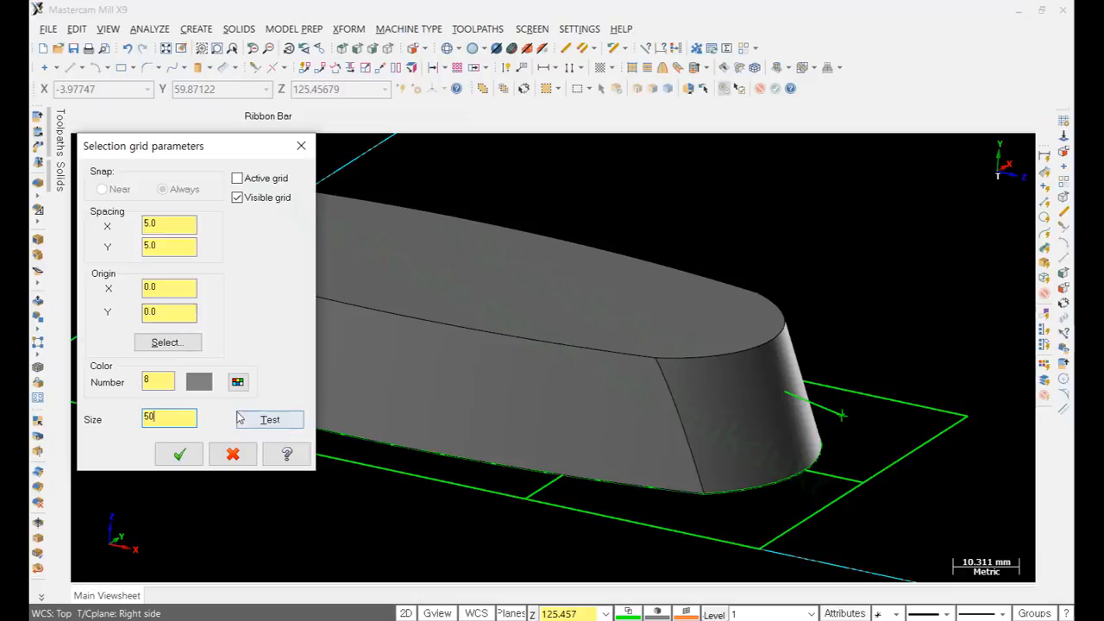
left_click(273, 422)
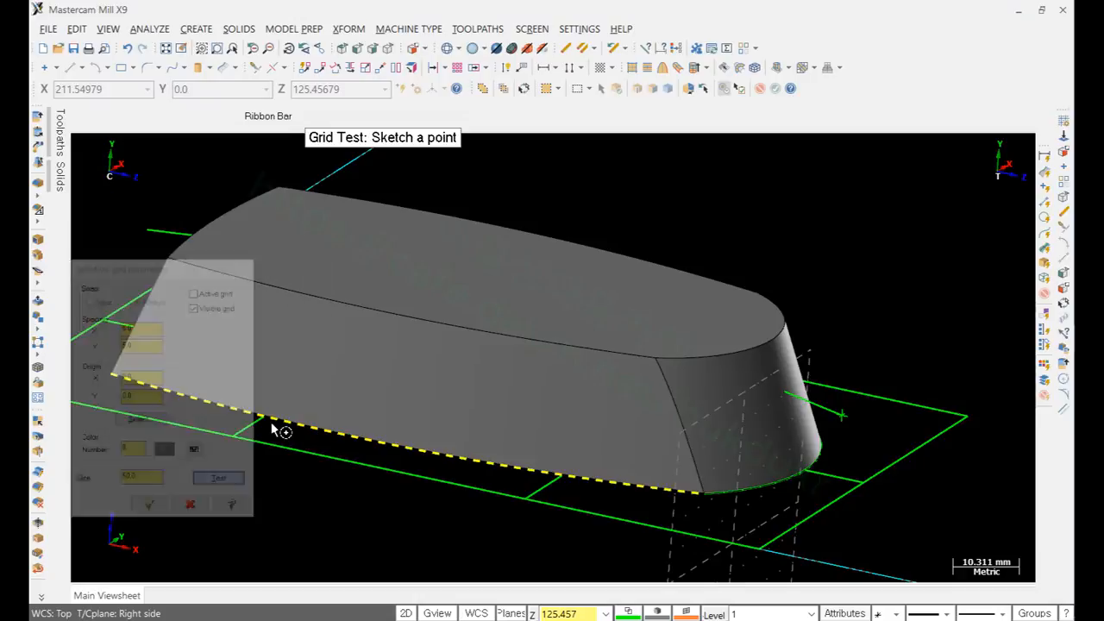
scroll(677, 150, "down", 6)
scroll(803, 336, "up", 5)
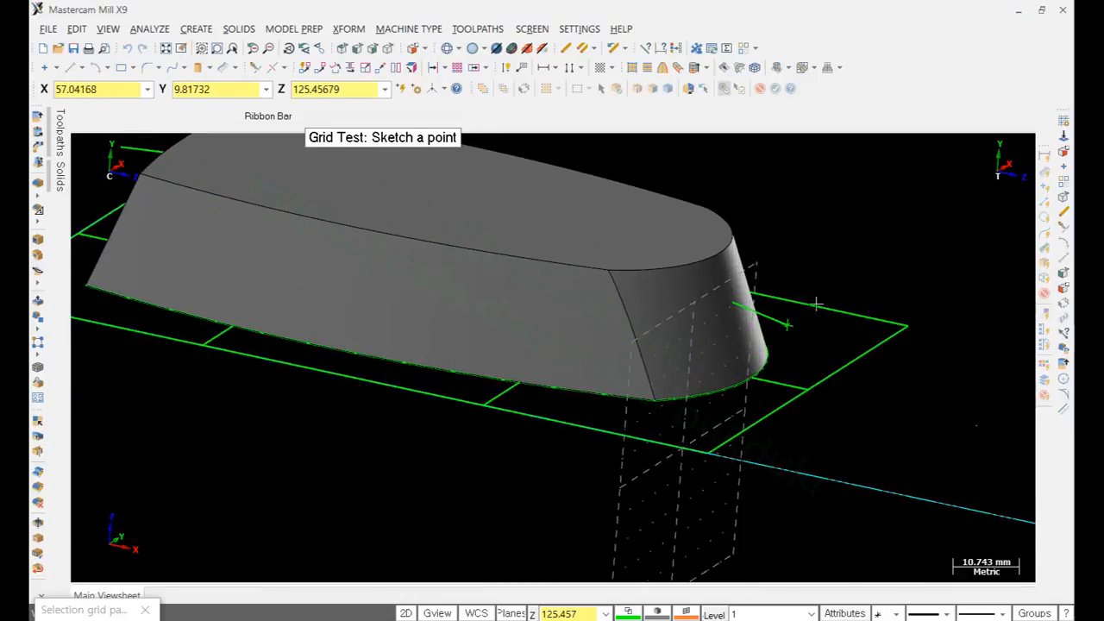
left_click(531, 388)
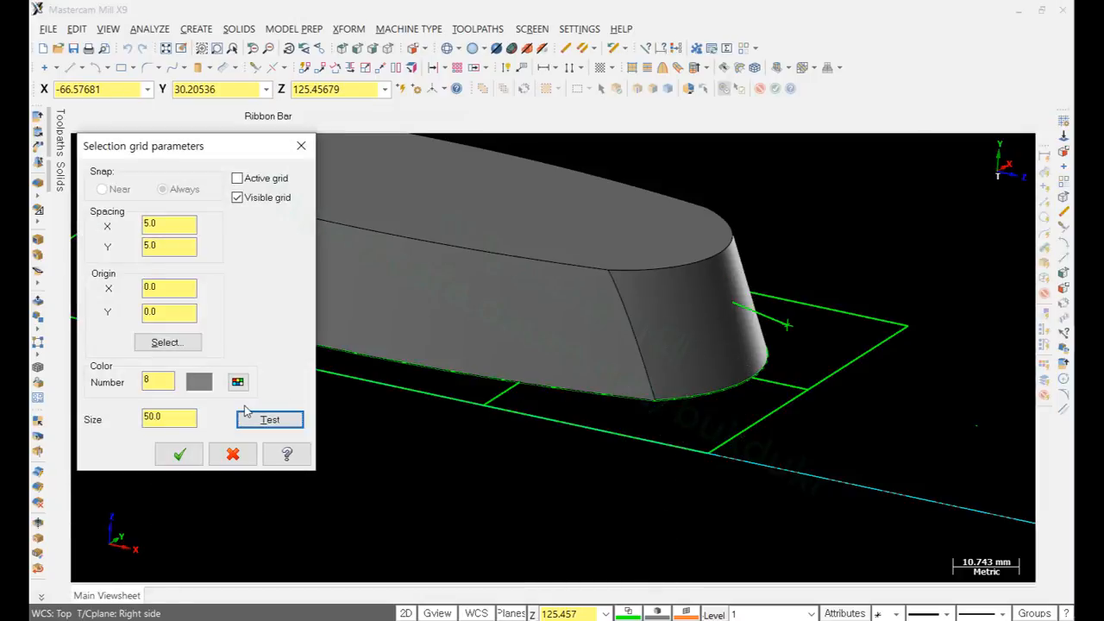
Step: Set the grid origin to the R400 arc's lower end point and apply the grid settings
left_click(166, 343)
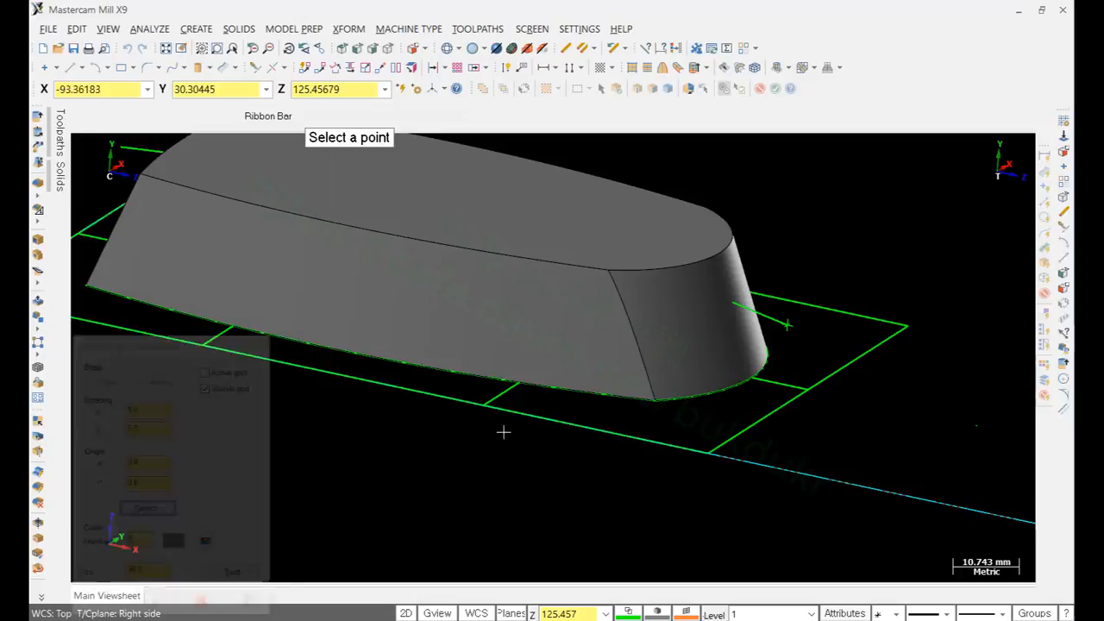
left_click(792, 330)
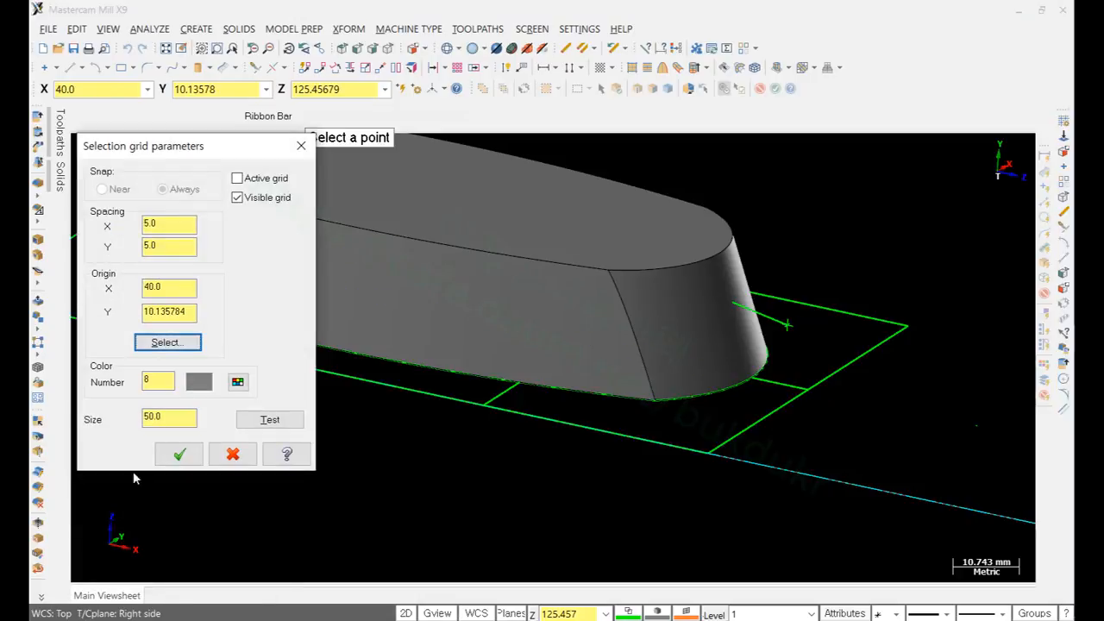
left_click(179, 454)
scroll(949, 368, "up", 1)
middle_click_drag(759, 328, 769, 273)
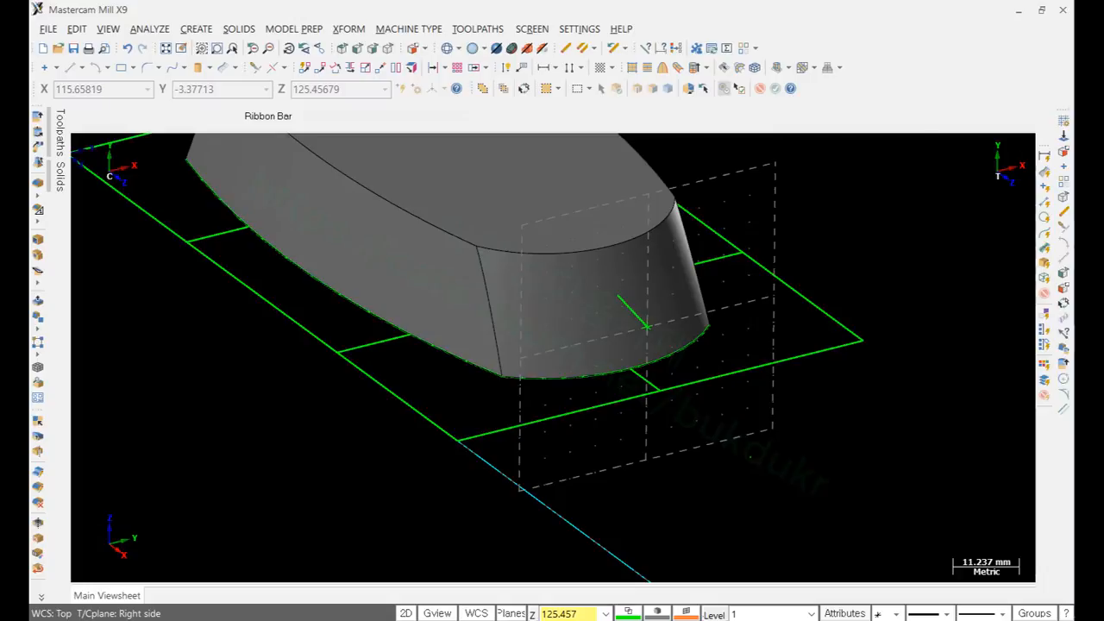
Step: Switch to the reference drawing, highlight the R160 radius in the side view, and return to Mastercam
key("alt+Tab")
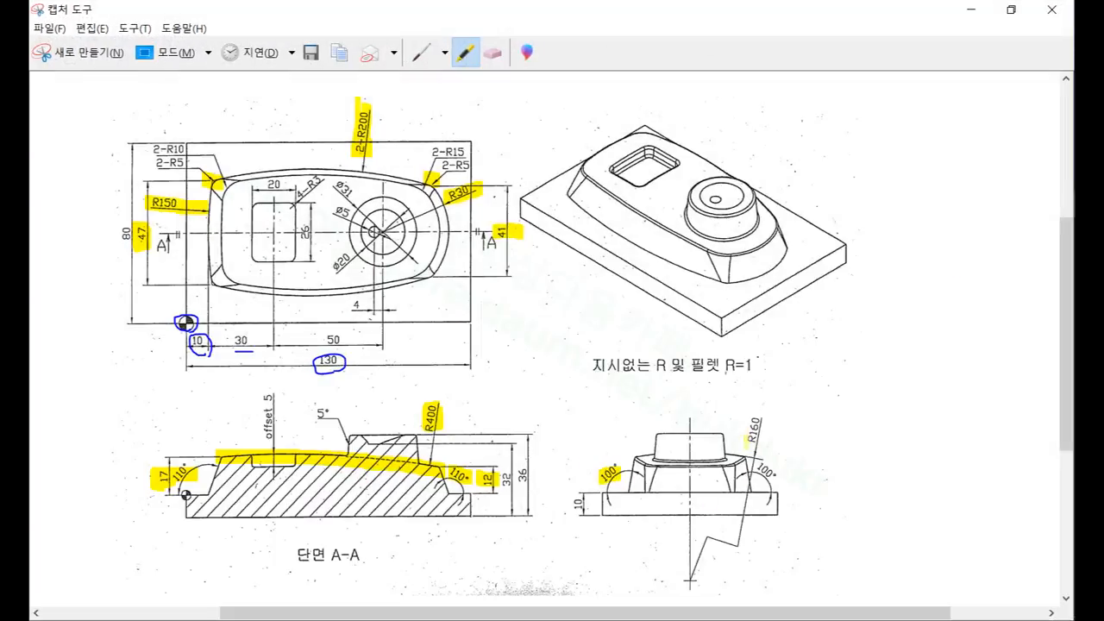
left_click_drag(747, 444, 748, 423)
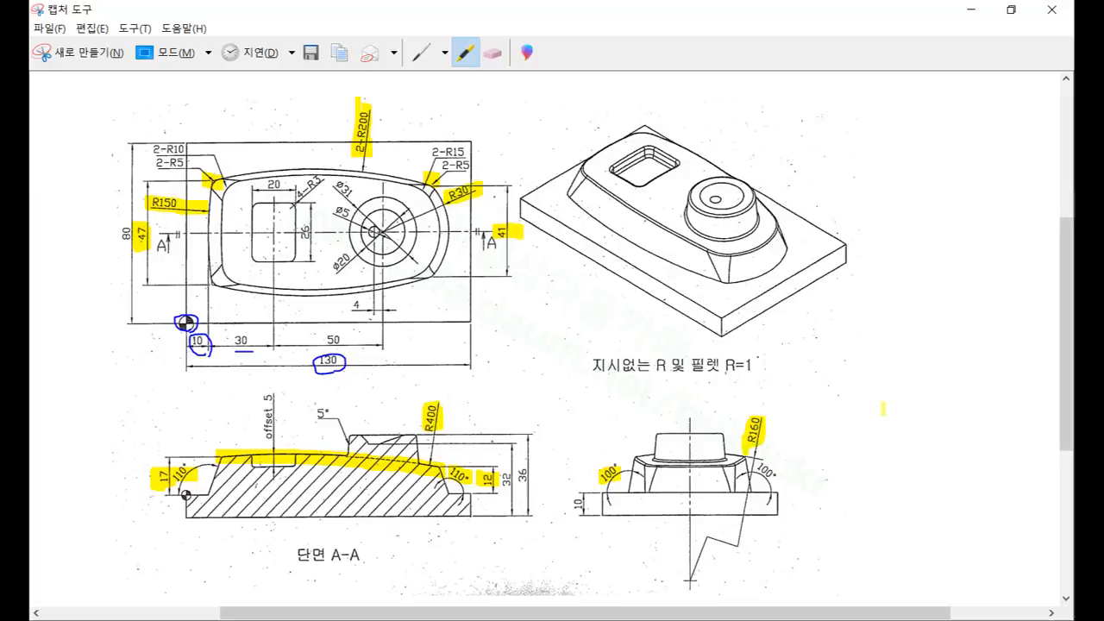
left_click(971, 9)
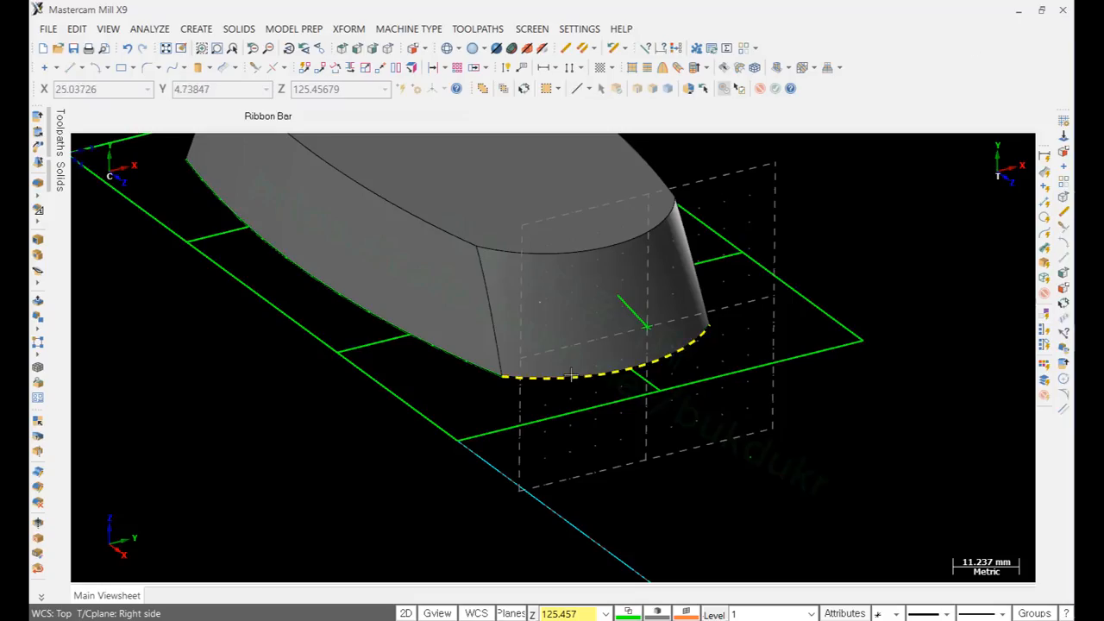
Step: Start a polar arc with its centre at relative offset Y-160 from the R400 arc's lower end point
left_click(206, 31)
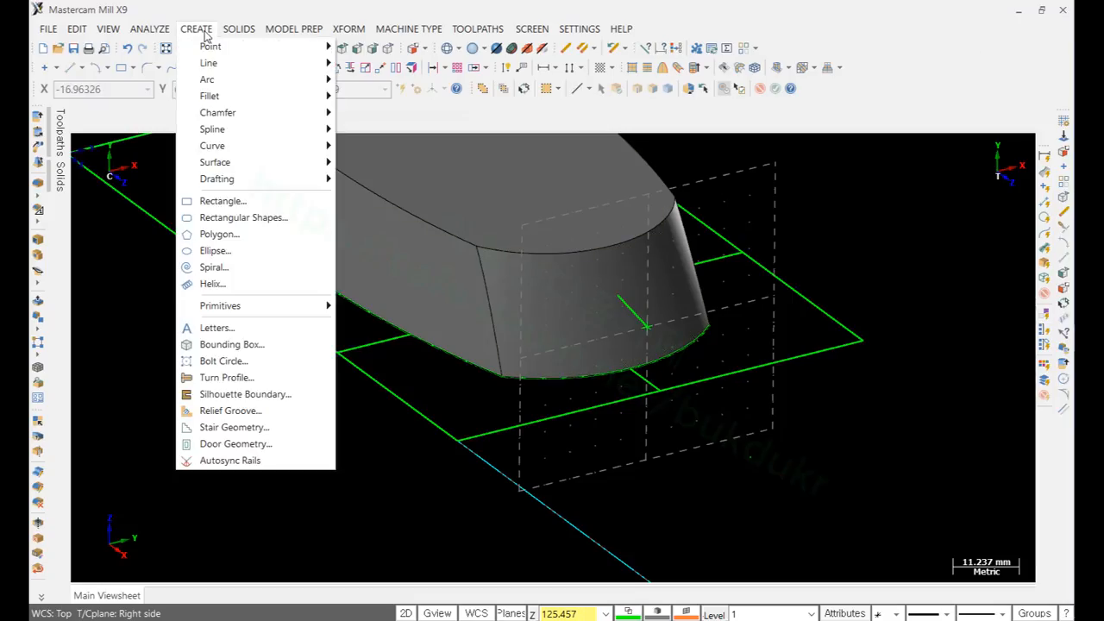
mouse_move(217, 80)
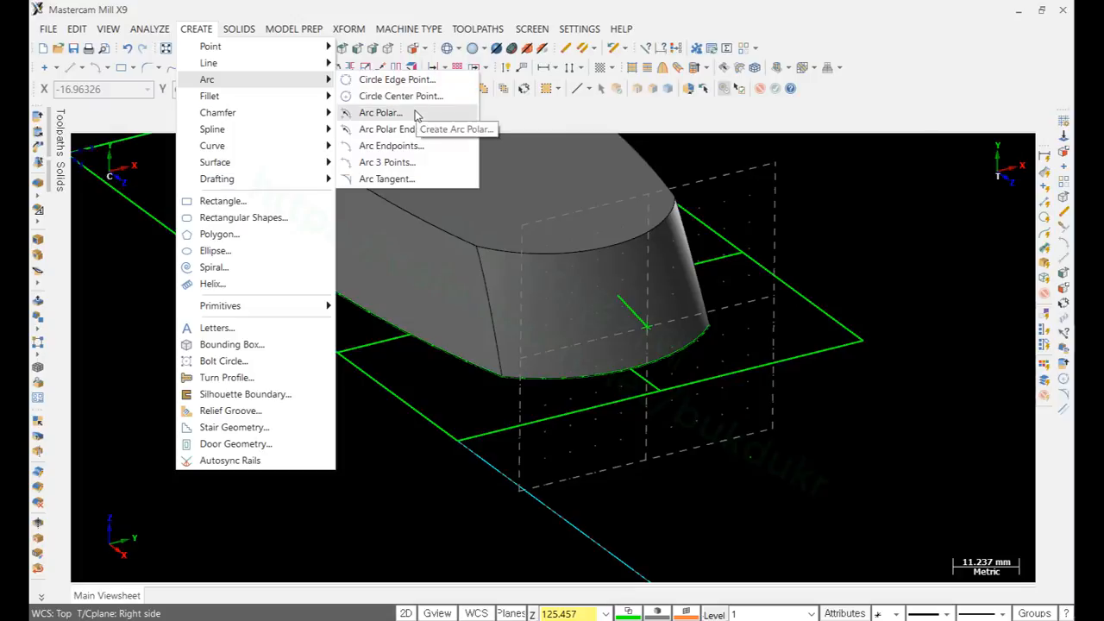
left_click(380, 113)
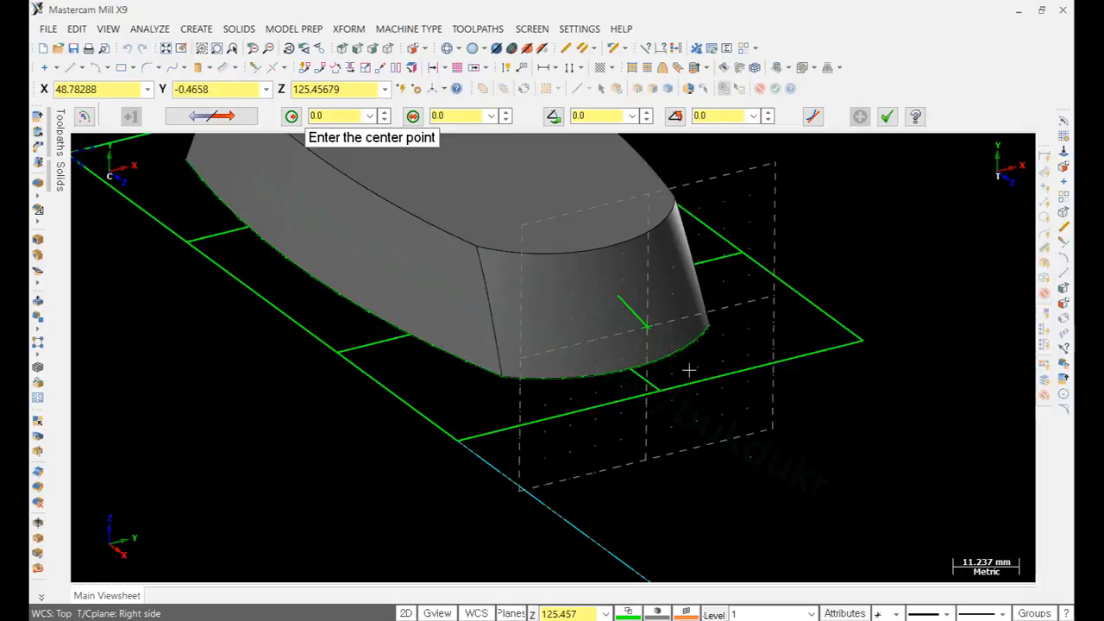
left_click(651, 330)
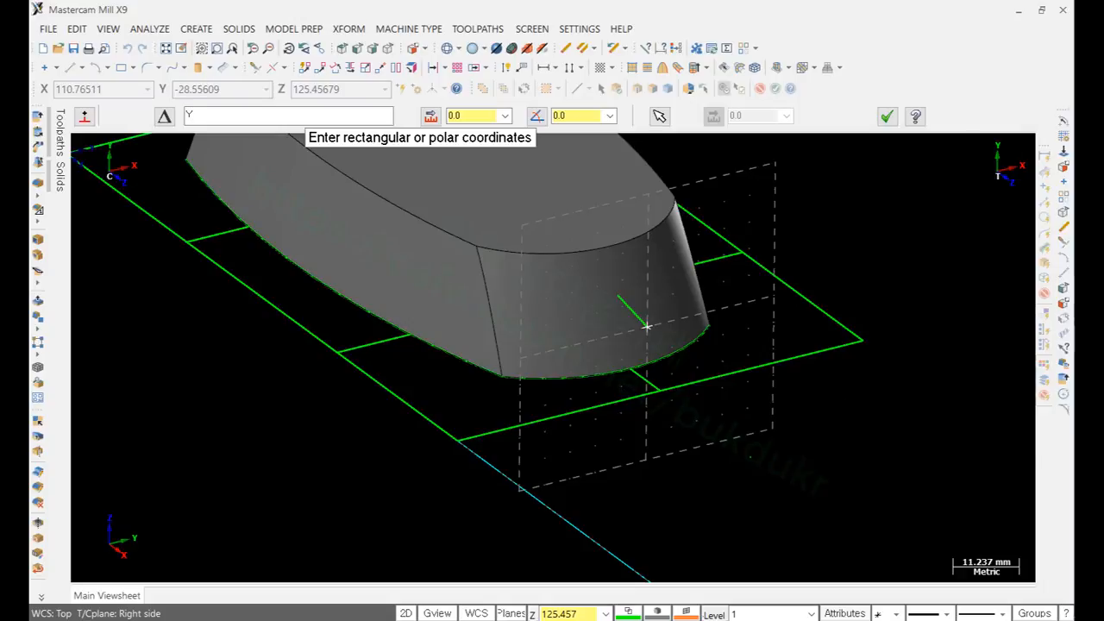
left_click(980, 211)
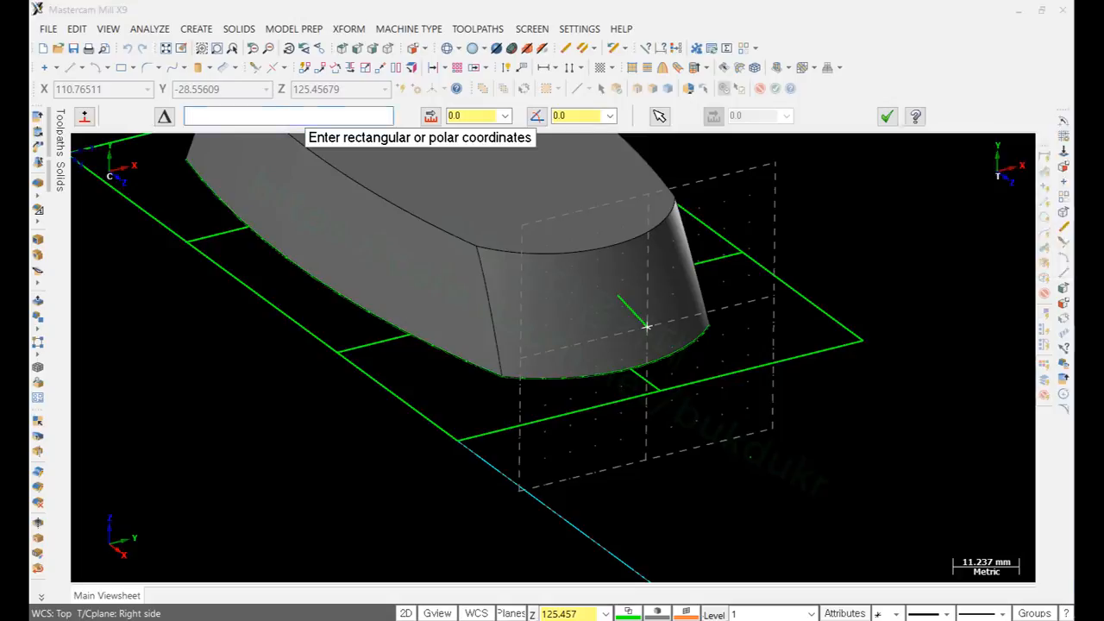
left_click(1057, 200)
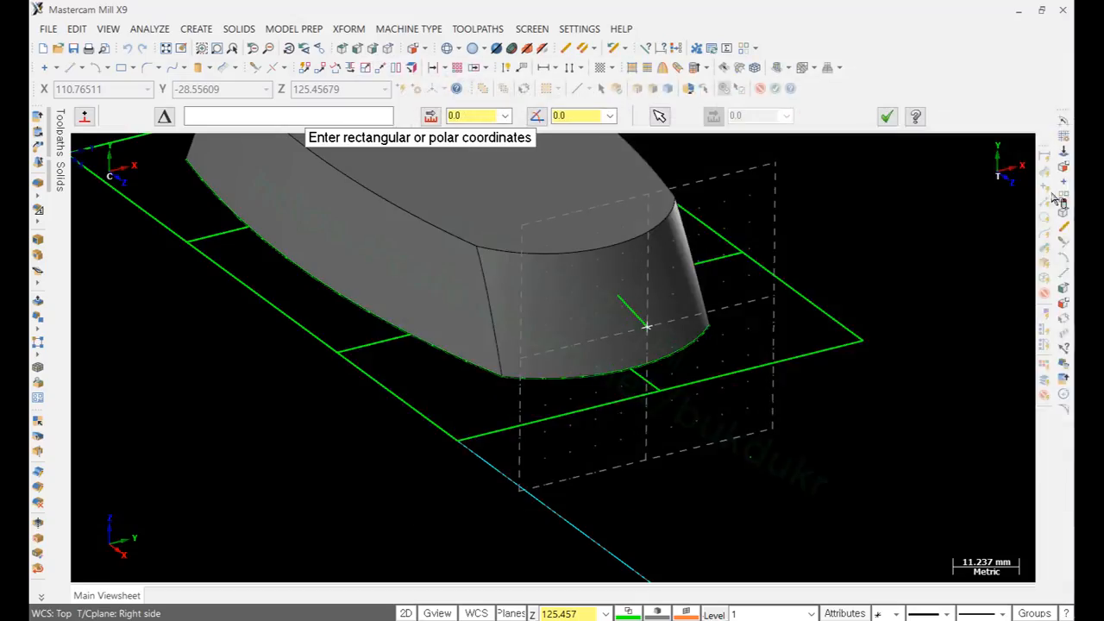
left_click(248, 116)
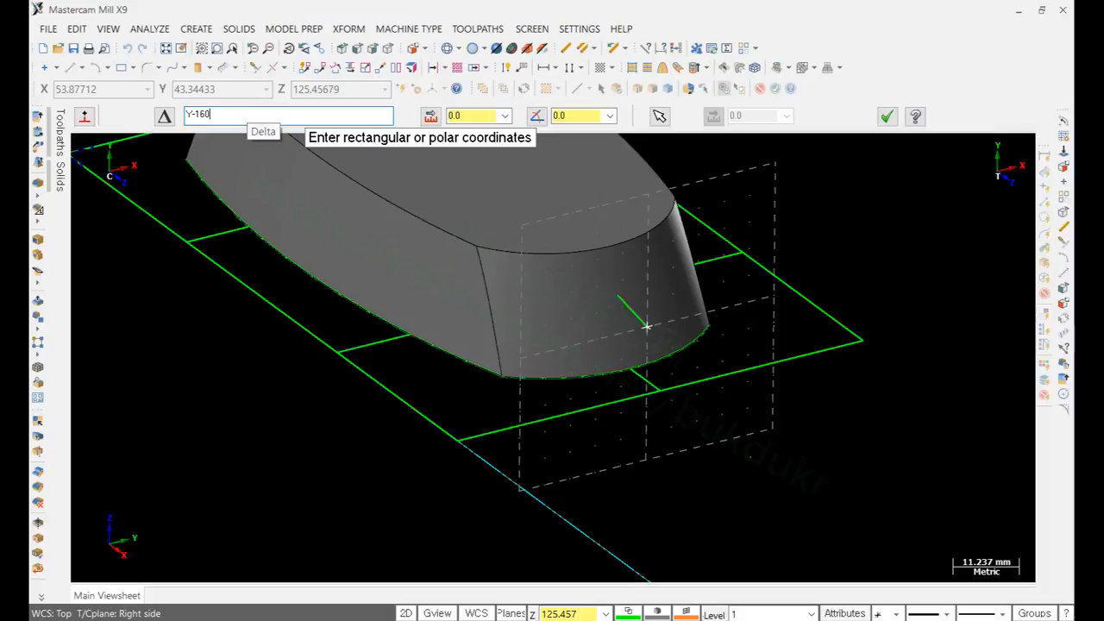
type("Y-160")
key("Return")
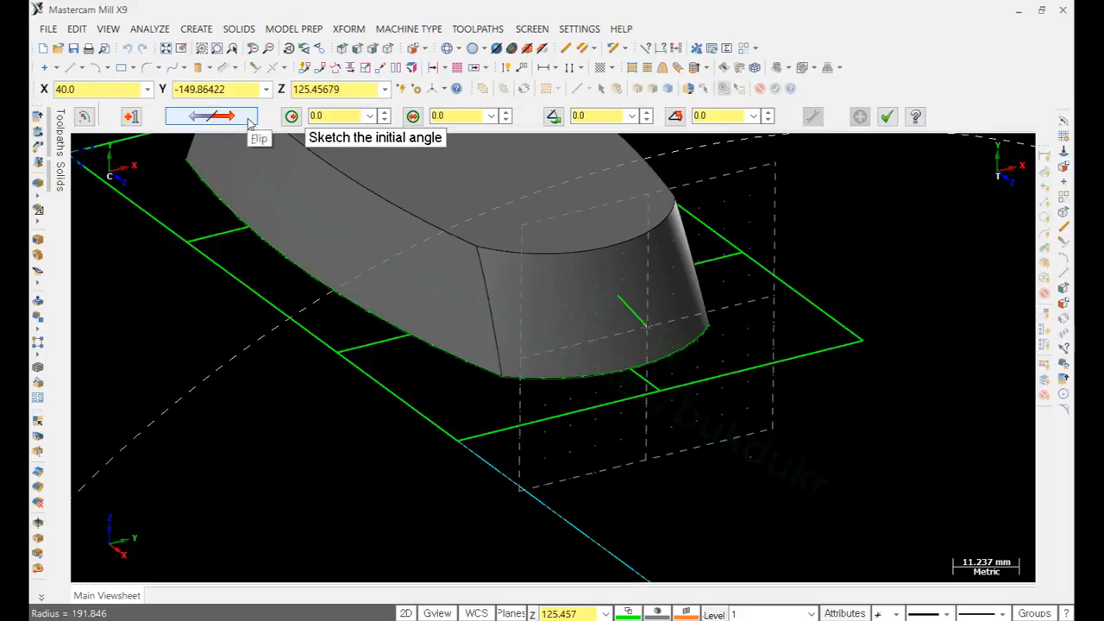
Step: Sweep the arc between the two near corners of the base rectangle, set its radius to 160, and finish it
left_click(862, 339)
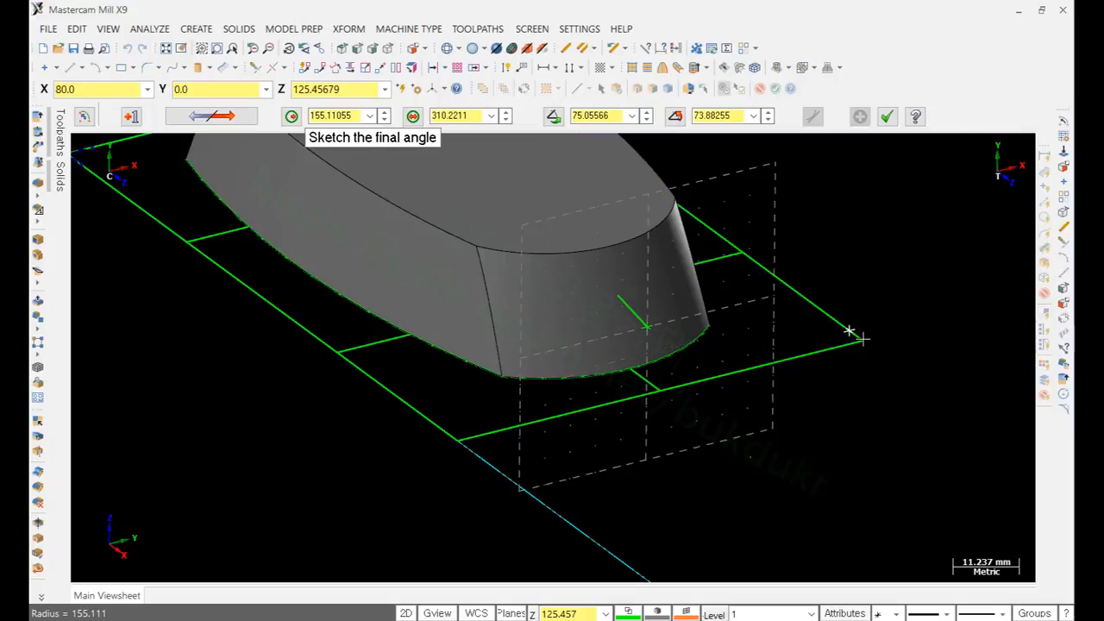
left_click(460, 445)
middle_click_drag(462, 451, 735, 449)
scroll(736, 450, "down", 2)
left_click(345, 115)
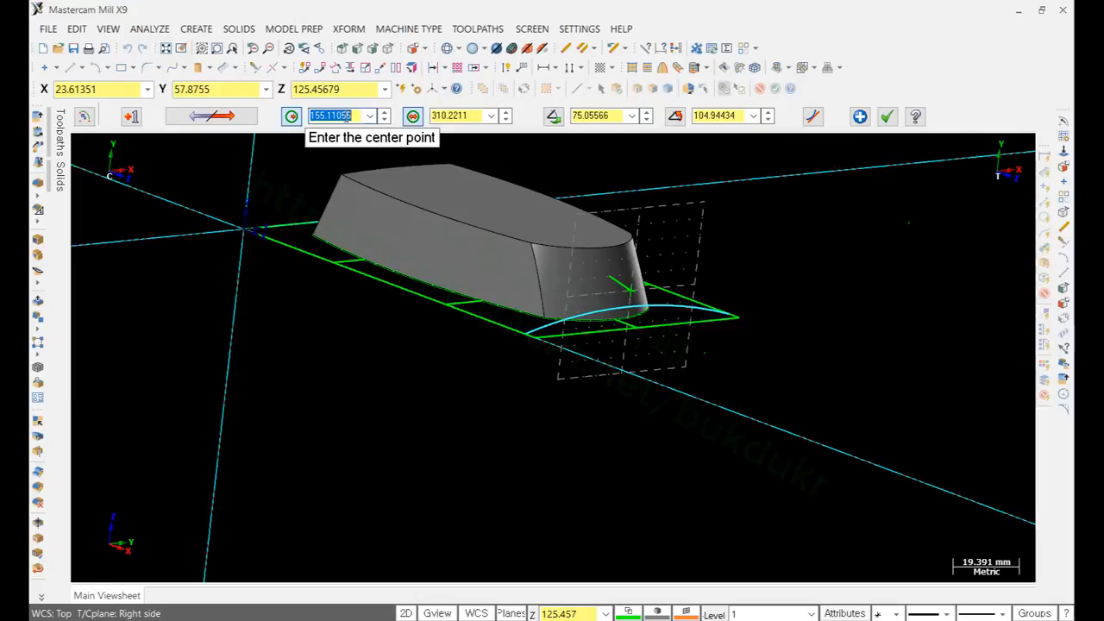
type("160")
key("Return")
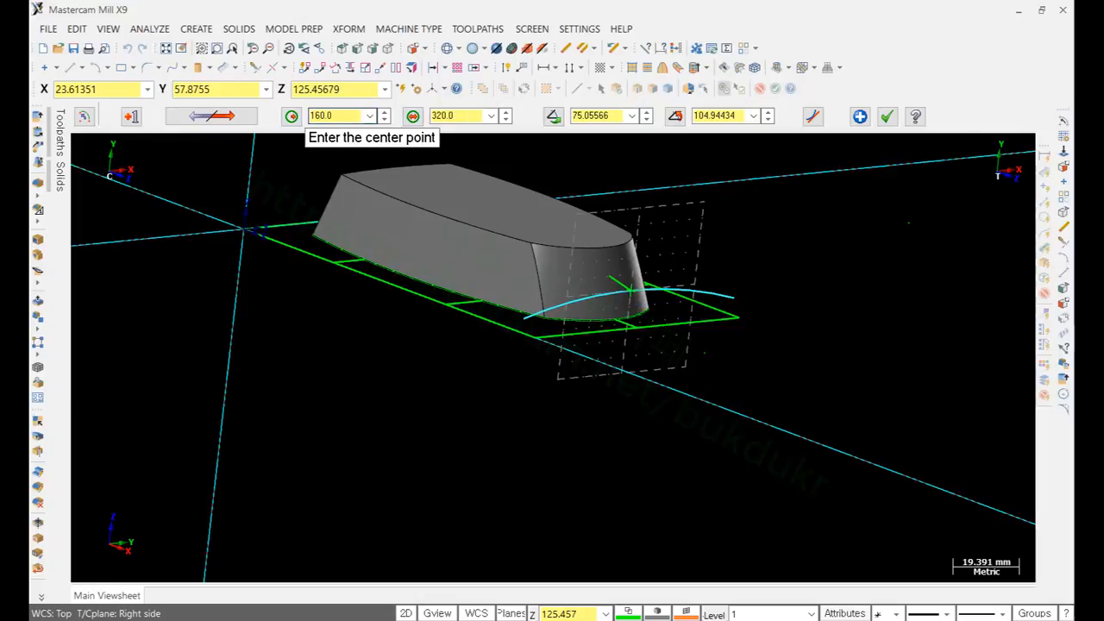
scroll(779, 276, "up", 4)
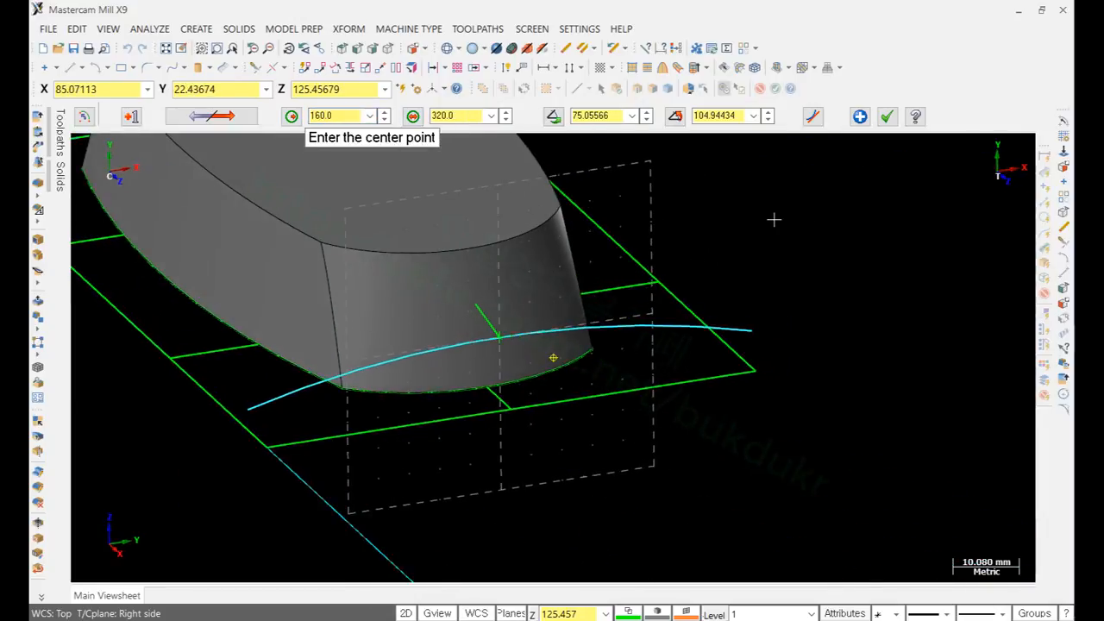
key("Return")
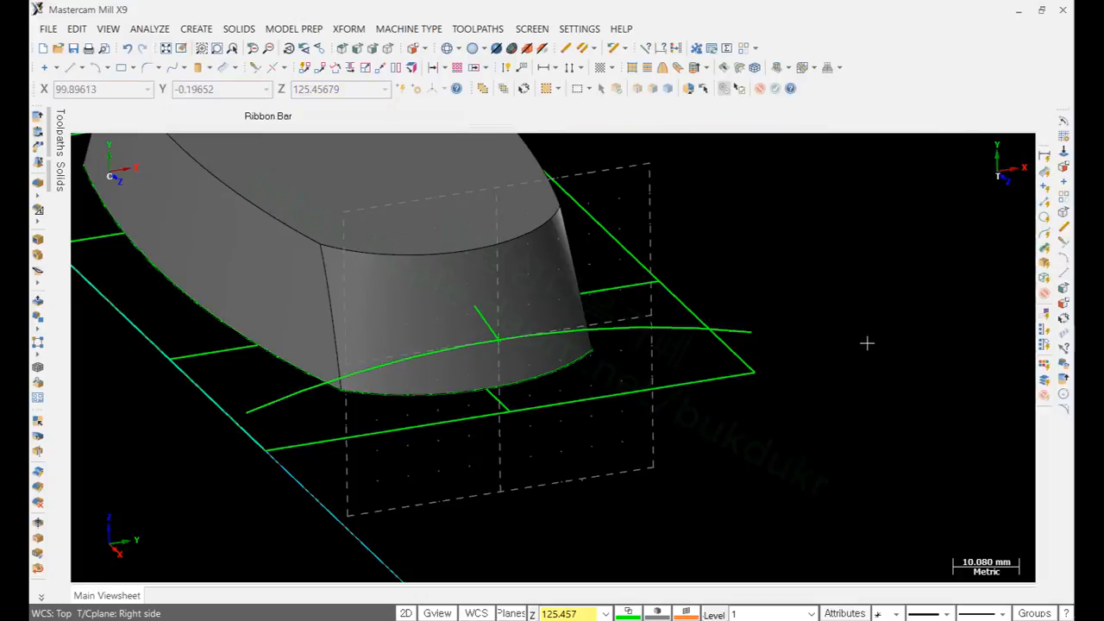
Step: Select the new R160 arc and examine where it meets the lower end of the R400 arc
scroll(772, 350, "down", 1)
left_click(712, 329)
scroll(849, 288, "down", 1)
middle_click_drag(849, 288, 891, 280)
scroll(783, 276, "up", 1)
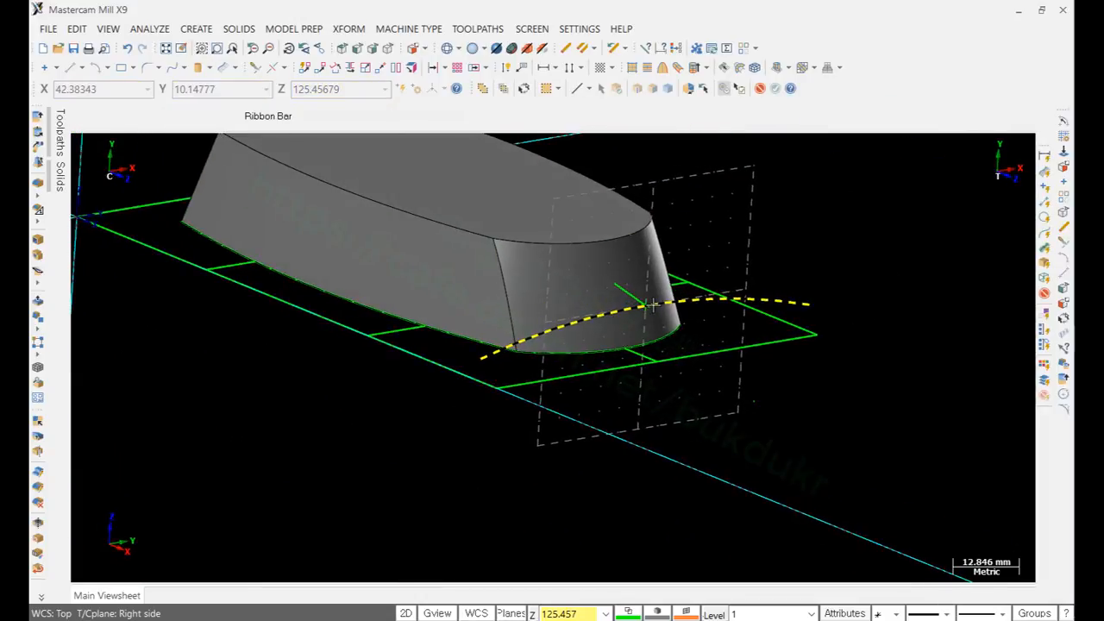
scroll(734, 331, "up", 1)
scroll(734, 331, "up", 1)
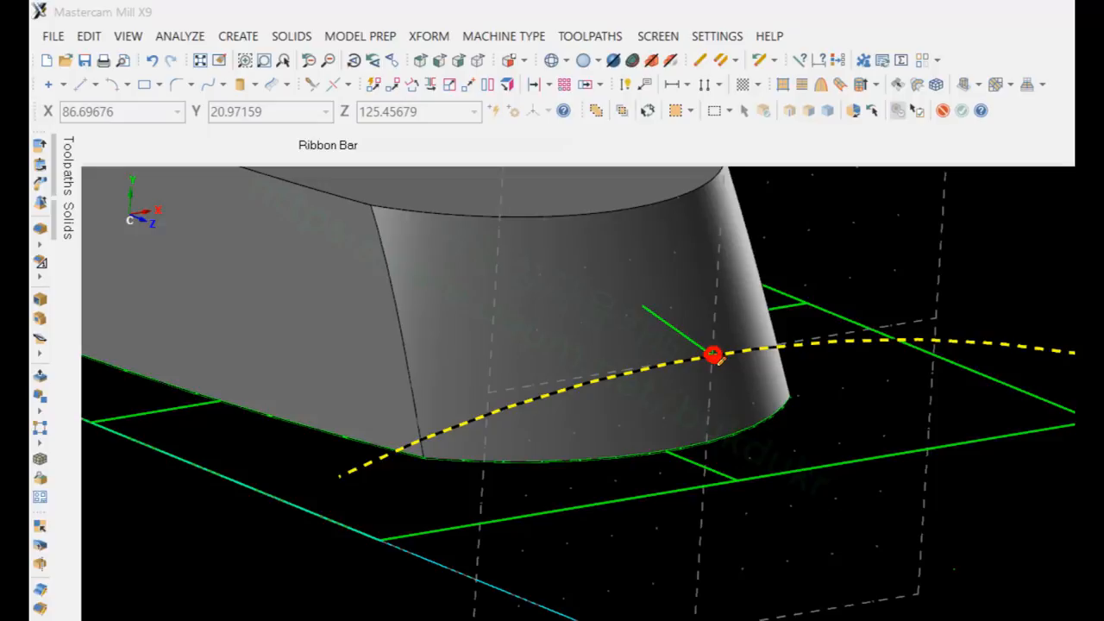
mouse_move(715, 356)
left_mouse_down()
mouse_move(704, 573)
mouse_move(680, 562)
mouse_move(734, 568)
mouse_move(706, 618)
left_mouse_up()
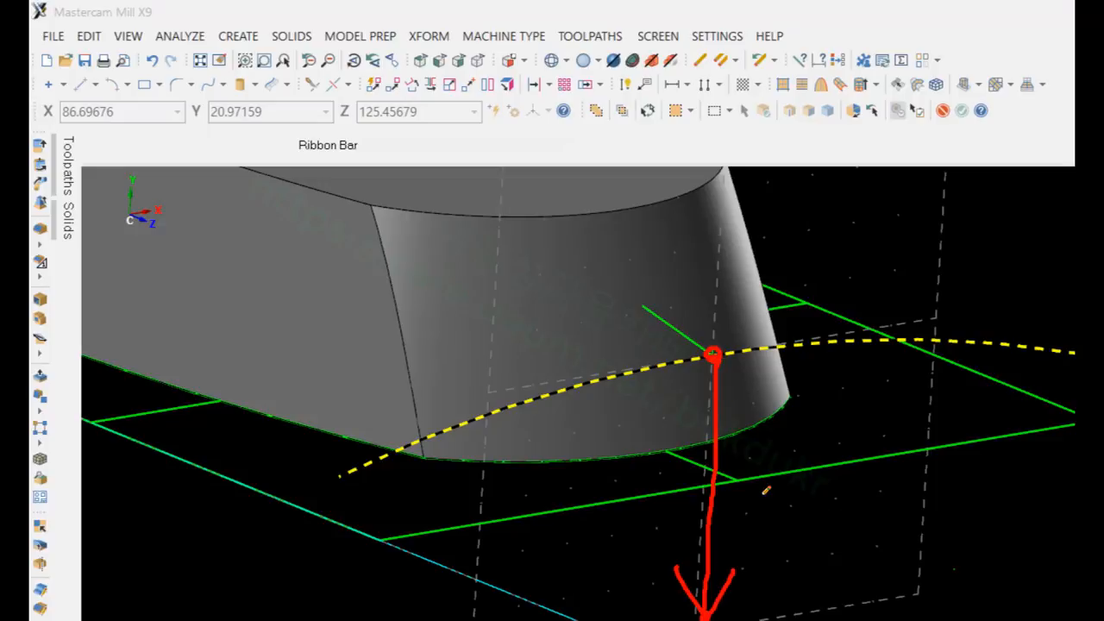
left_click_drag(764, 492, 785, 513)
mouse_move(804, 487)
left_mouse_down()
mouse_move(785, 512)
mouse_move(789, 565)
left_mouse_up()
left_click_drag(828, 504, 827, 534)
mouse_move(864, 461)
left_mouse_down()
mouse_move(863, 557)
mouse_move(865, 531)
left_mouse_up()
mouse_move(897, 504)
left_mouse_down()
mouse_move(883, 535)
mouse_move(898, 506)
left_mouse_up()
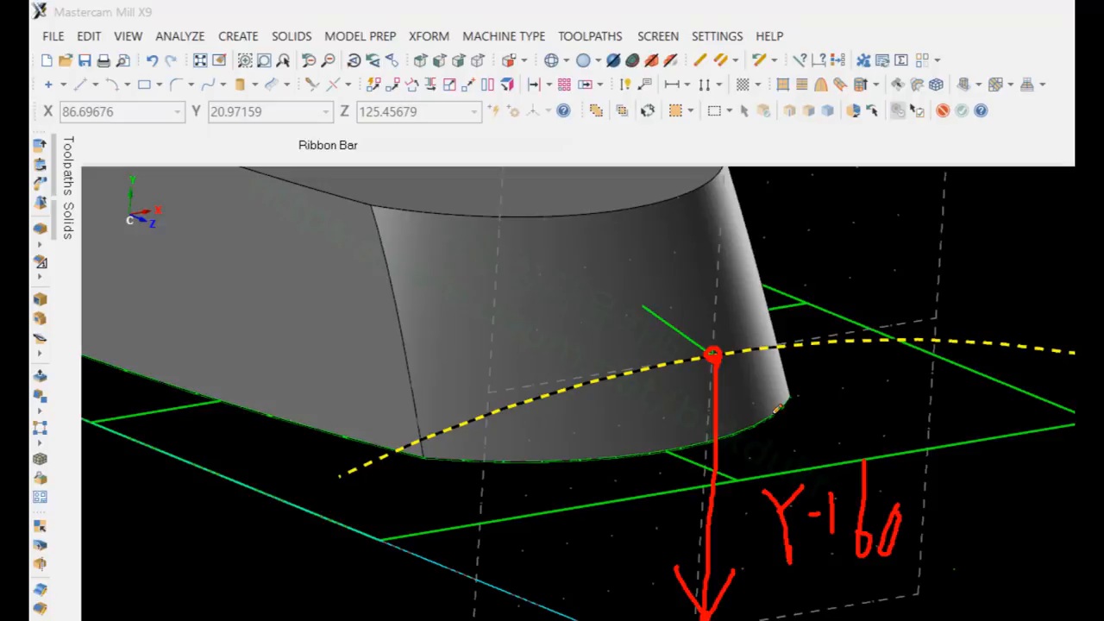
mouse_move(859, 326)
left_mouse_down()
mouse_move(877, 175)
mouse_move(897, 182)
mouse_move(911, 222)
left_mouse_up()
left_click_drag(928, 160, 938, 226)
mouse_move(974, 125)
left_mouse_down()
mouse_move(978, 223)
mouse_move(968, 207)
left_mouse_up()
left_click_drag(1016, 178, 1041, 203)
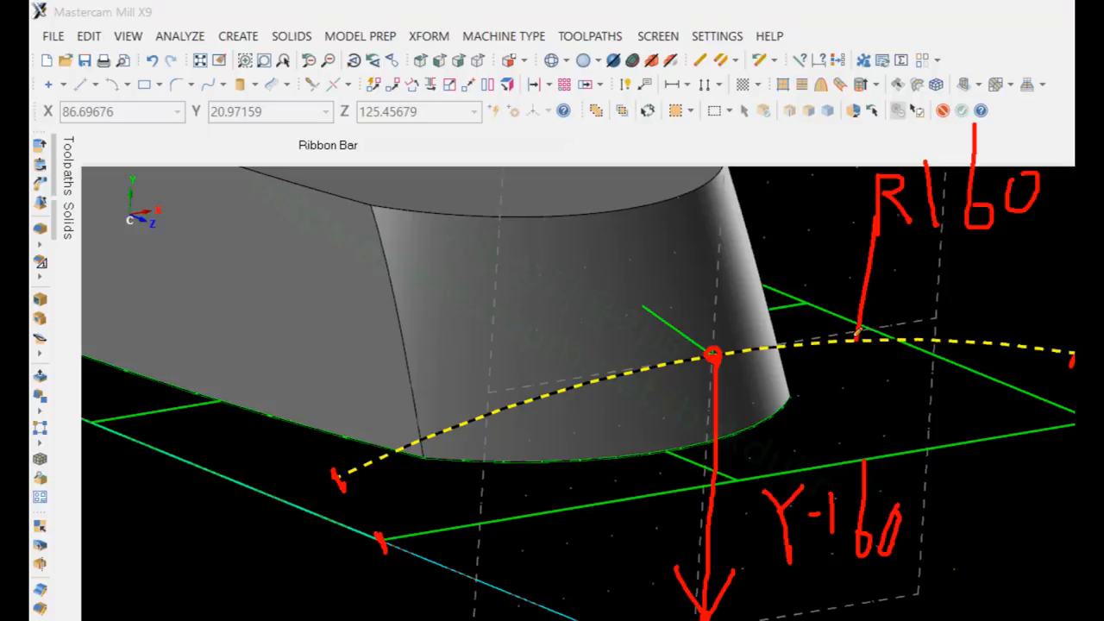
right_click(771, 177)
left_click(828, 362)
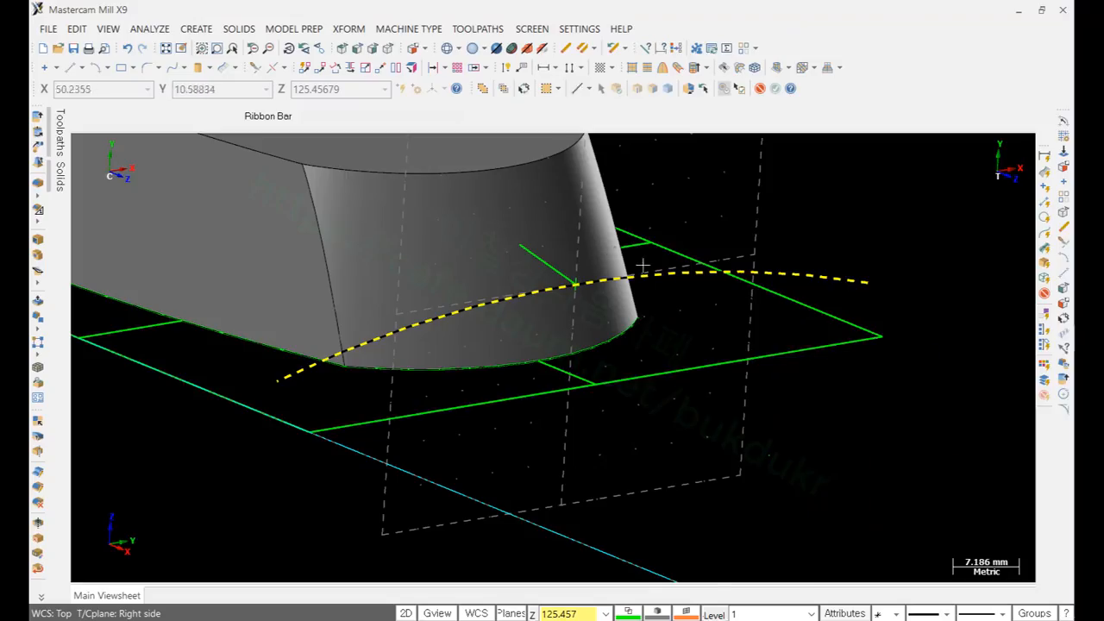
Step: Add the R400 arc to the selection and hide everything except the two arcs
scroll(733, 264, "down", 2)
mouse_move(797, 283)
middle_mouse_down()
mouse_move(820, 295)
mouse_move(814, 308)
middle_mouse_up()
scroll(813, 308, "down", 2)
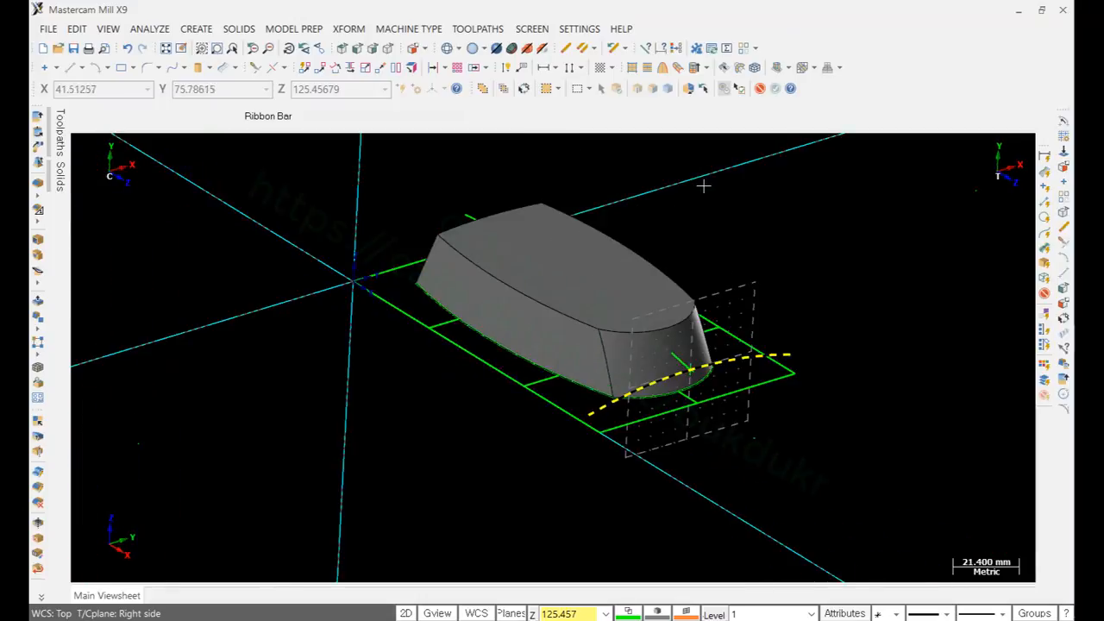
scroll(702, 184, "up", 1)
mouse_move(702, 184)
middle_mouse_down()
mouse_move(717, 170)
mouse_move(697, 167)
middle_mouse_up()
left_click(423, 221)
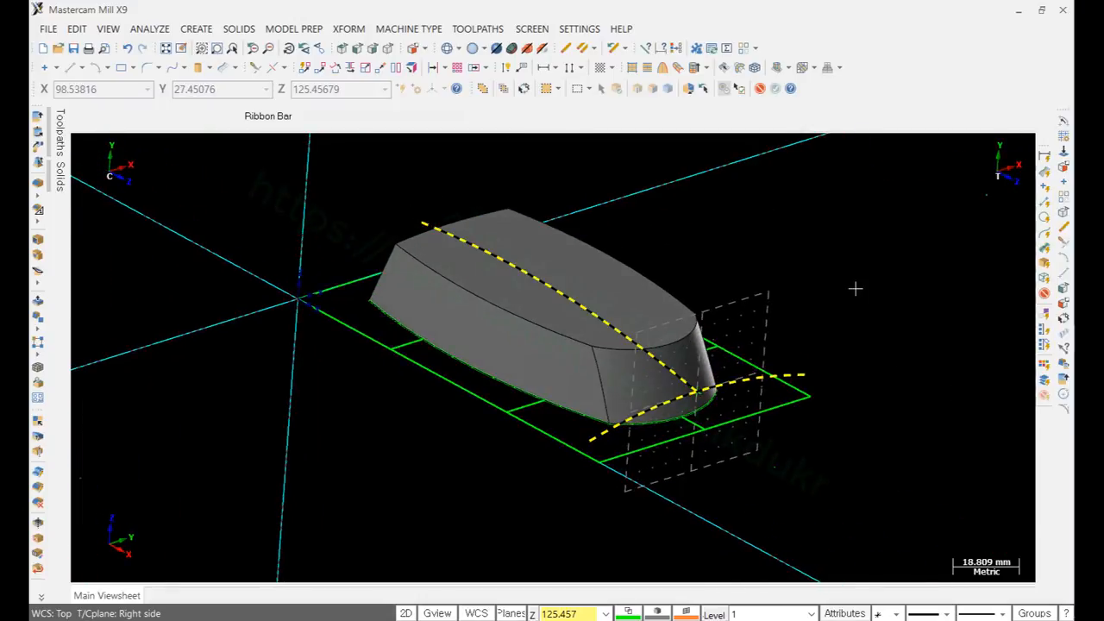
key("alt+e")
middle_click_drag(762, 261, 793, 259)
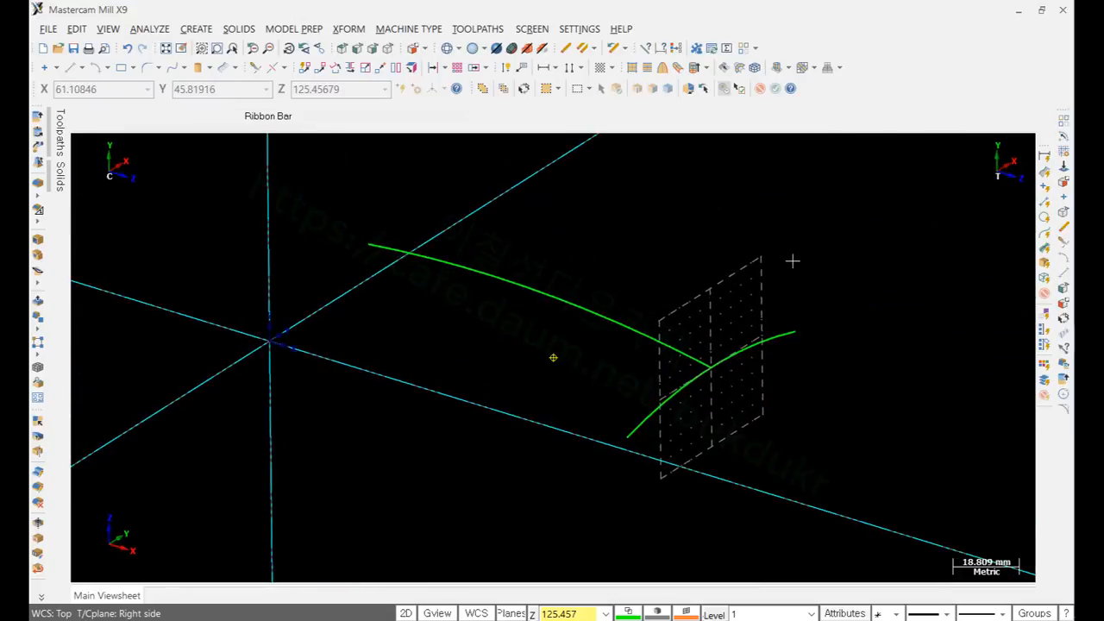
Step: Set the construction plane to Top with the two arcs in view
left_click(426, 49)
left_click(431, 66)
scroll(628, 353, "down", 2)
middle_click_drag(705, 293, 679, 274)
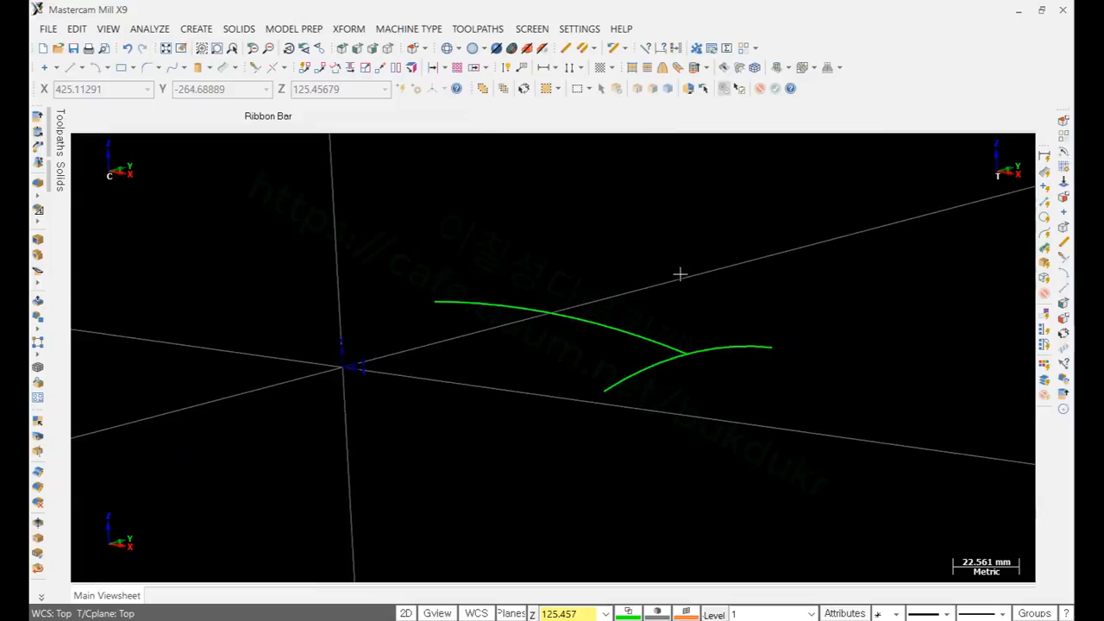
Step: Create a swept surface with the R160 arc as the across contour and the R400 arc as the along contour
left_click(205, 29)
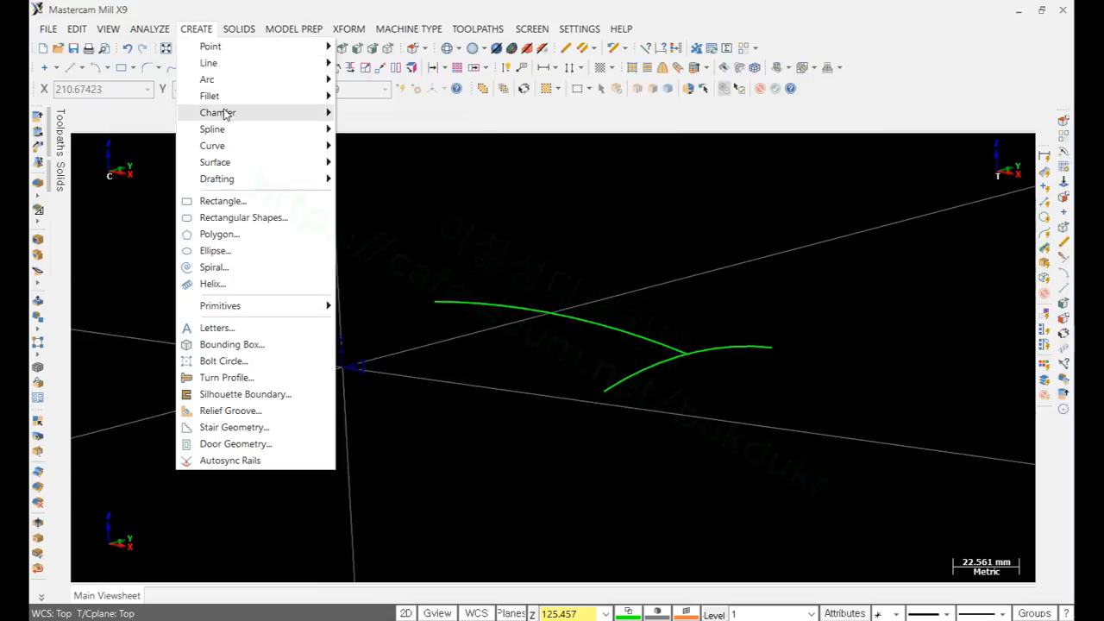
mouse_move(301, 166)
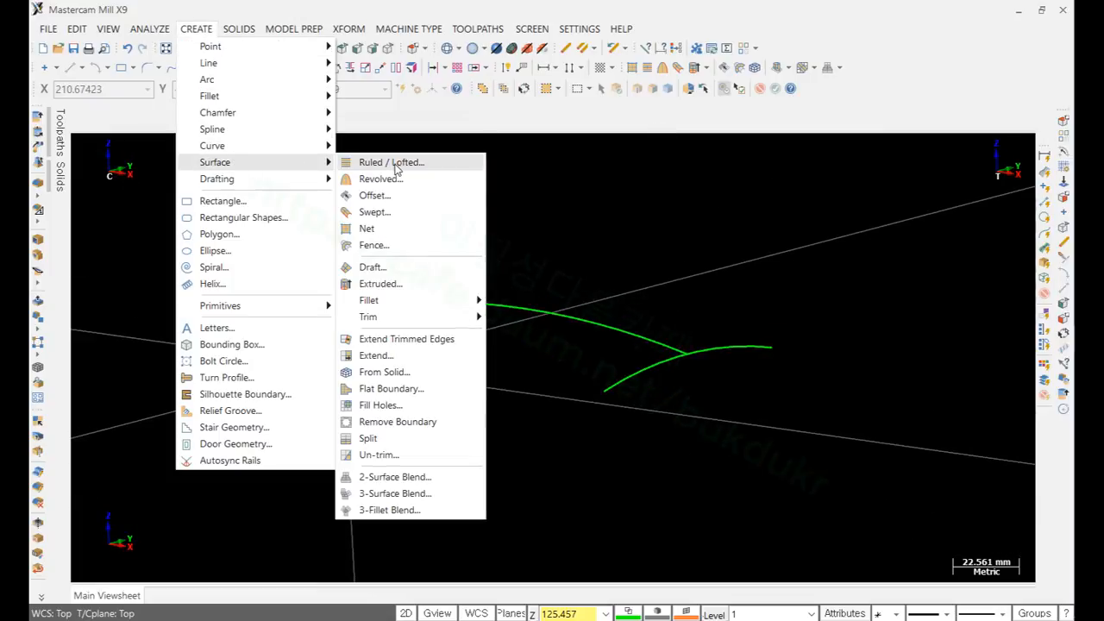
left_click(382, 217)
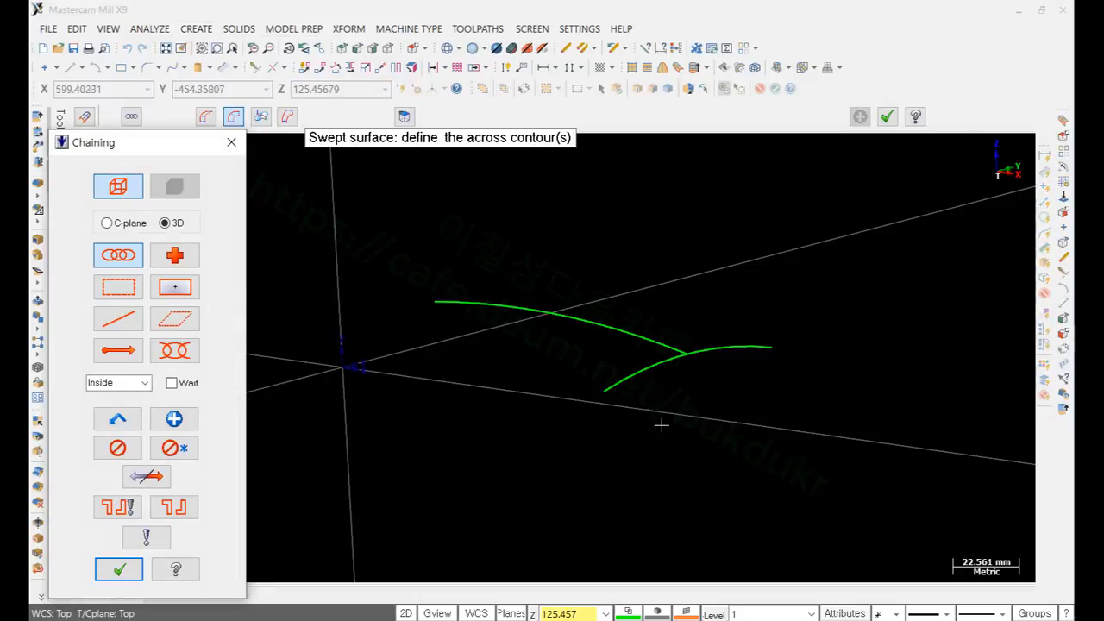
left_click(622, 384)
left_click(119, 569)
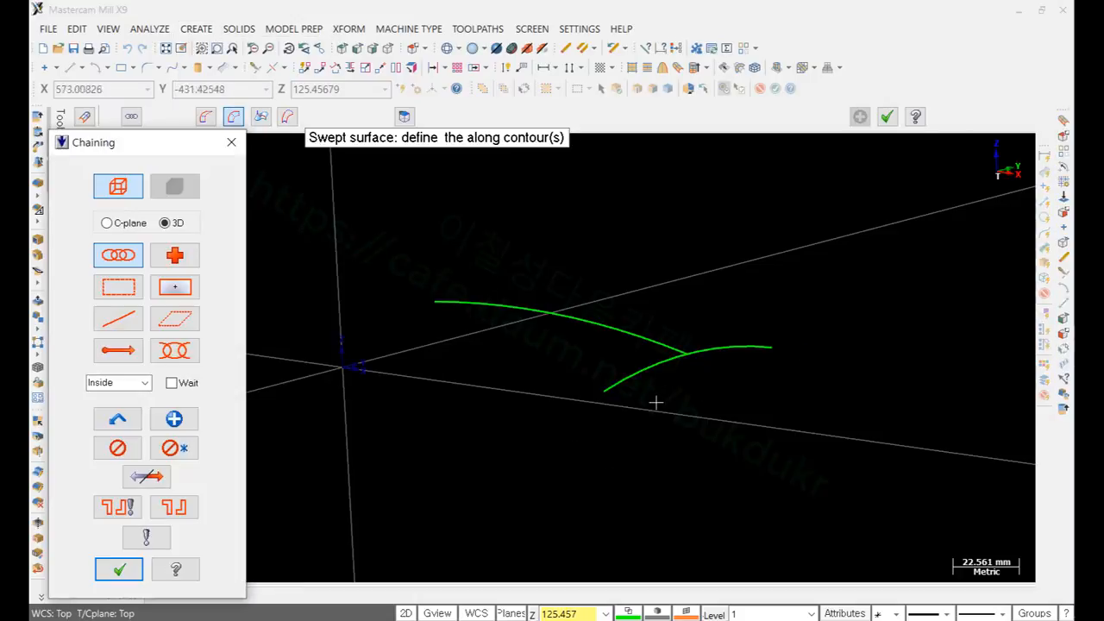
left_click(671, 347)
left_click(120, 570)
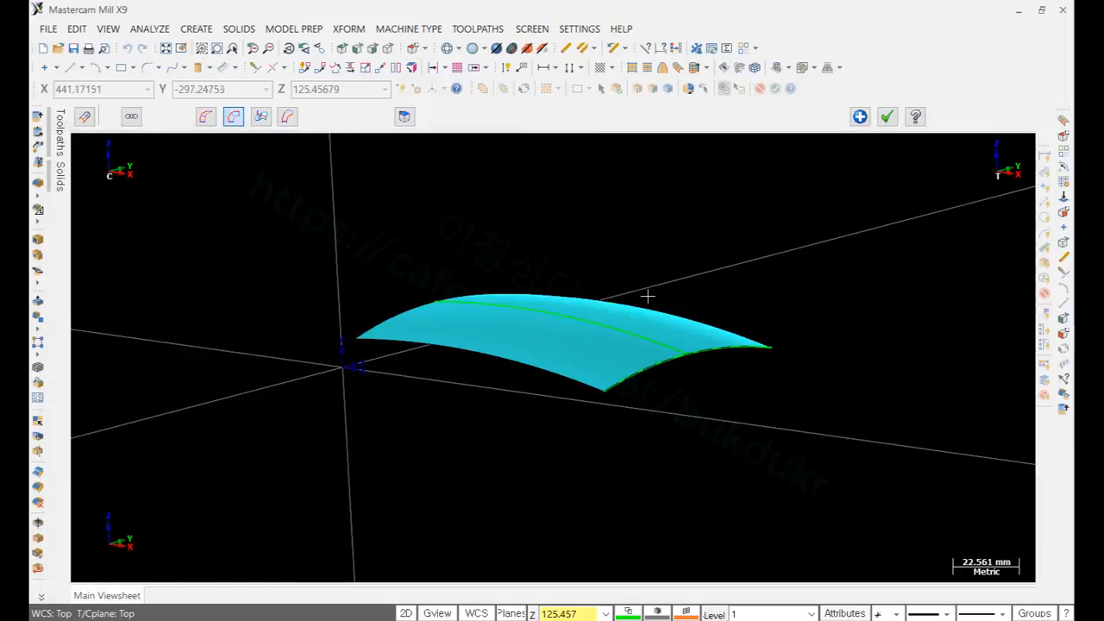
Step: Inspect the swept surface from the top in wireframe, change the sweep method from rotate to translate, and finish it
middle_click_drag(648, 296, 660, 316)
scroll(796, 345, "up", 1)
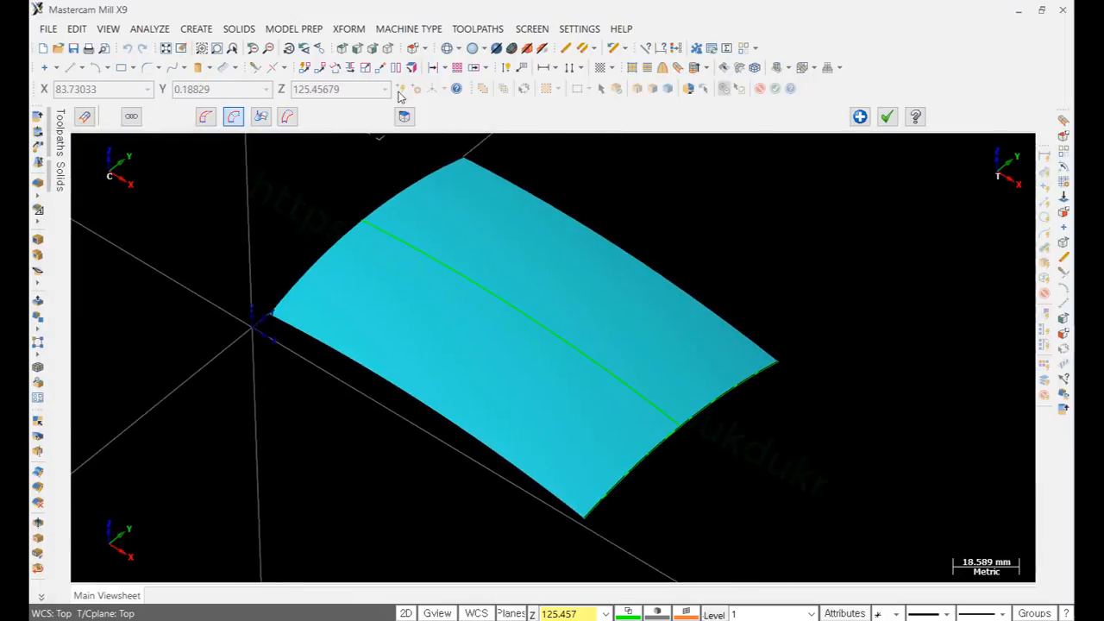
left_click(350, 52)
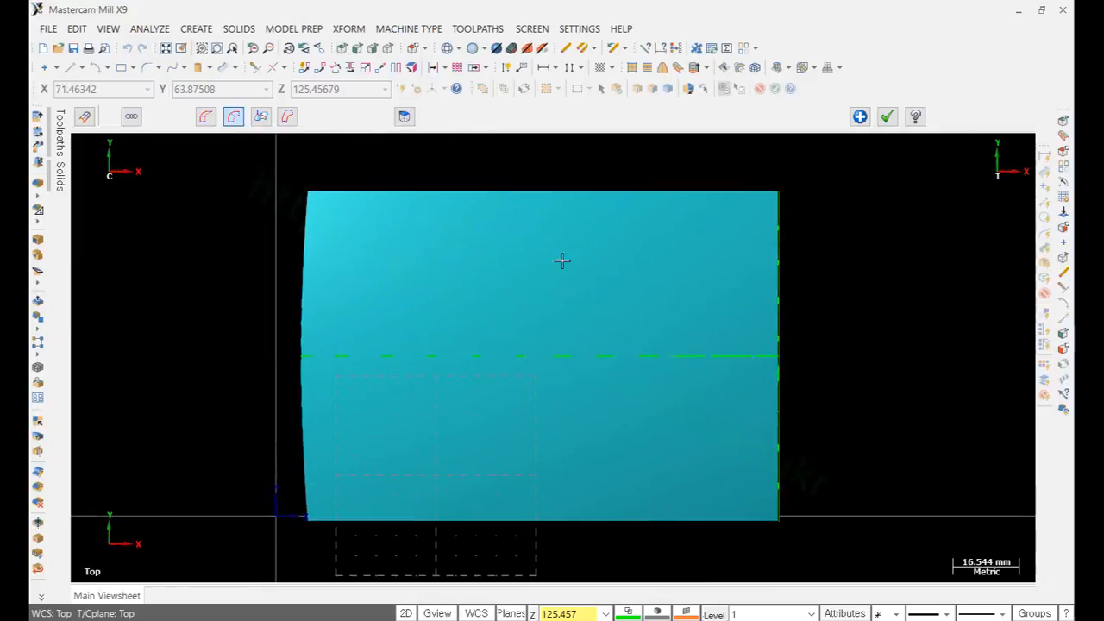
left_click(448, 49)
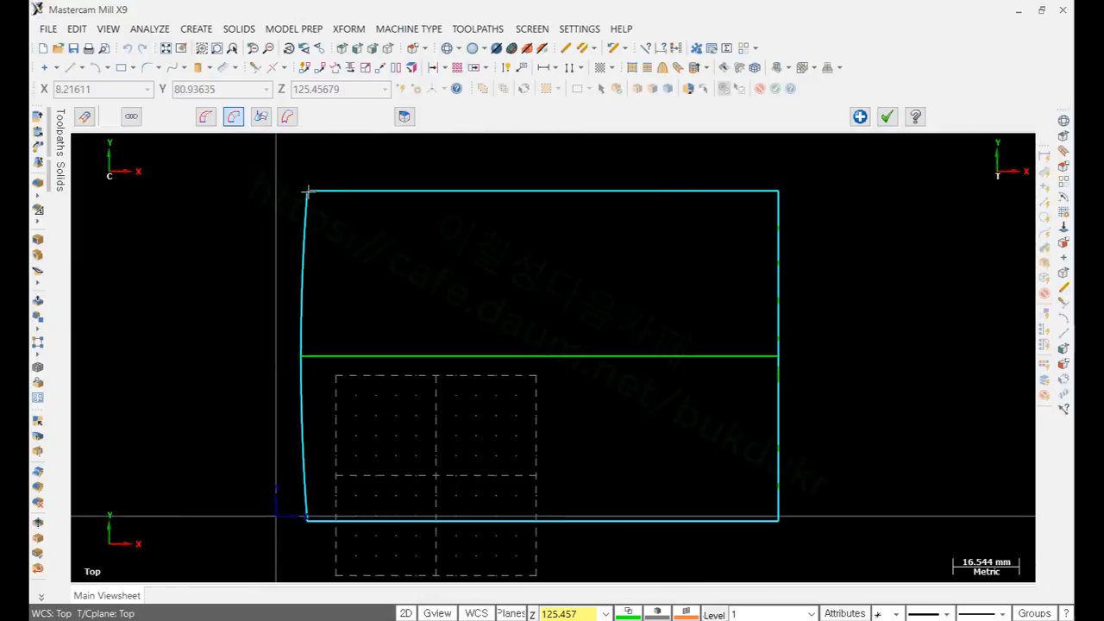
left_click(207, 118)
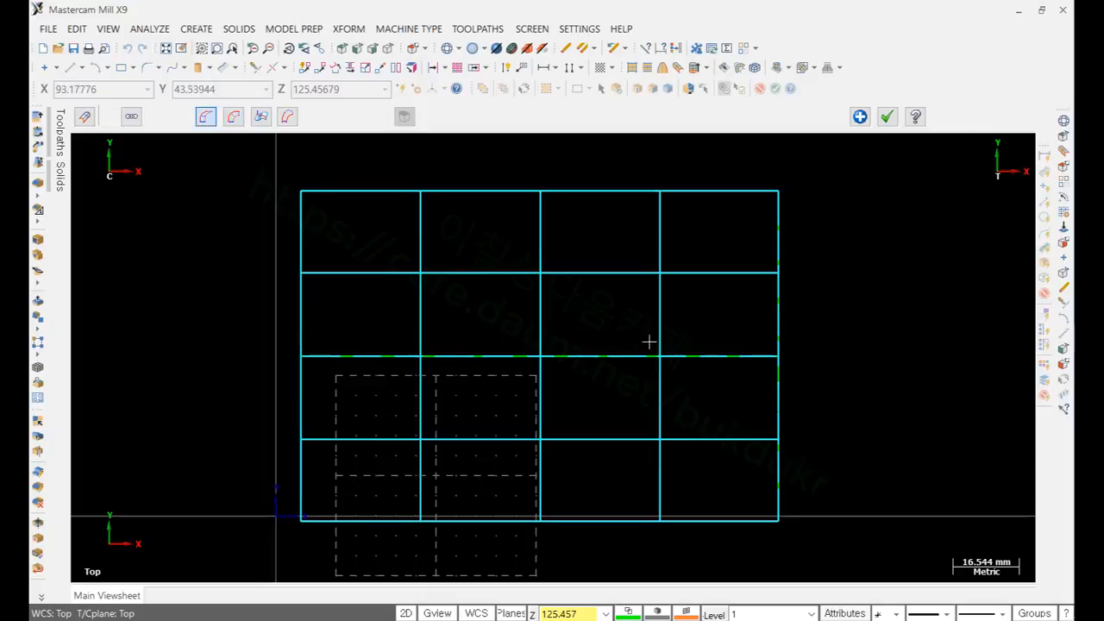
left_click(888, 118)
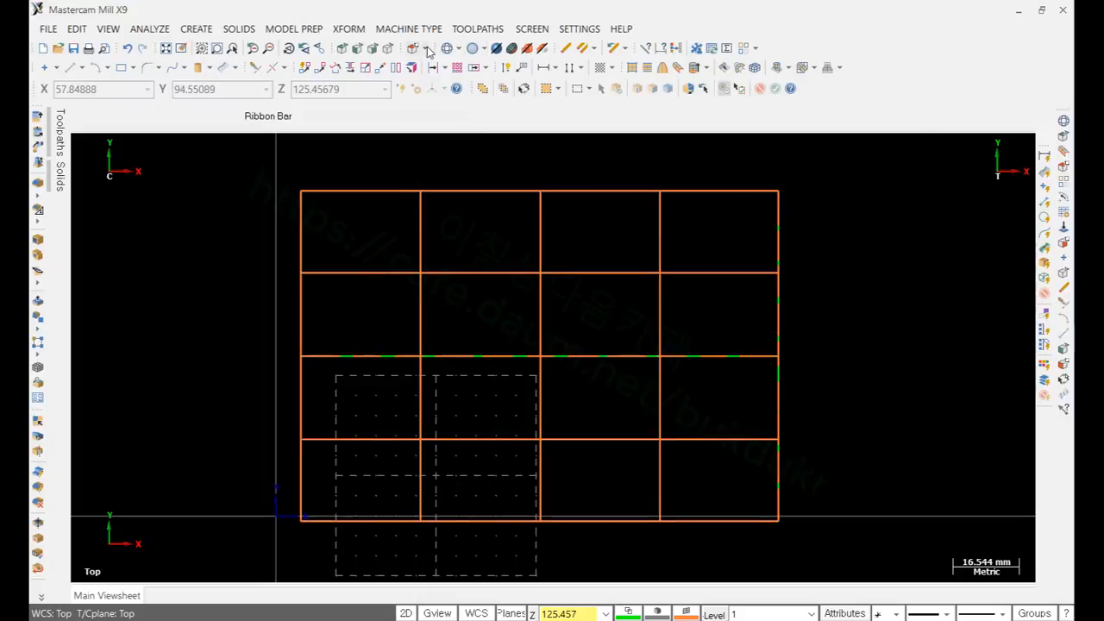
Step: View the swept surface isometrically, compare wireframe with outlined shading, and set the display to plain Shaded
left_click(388, 48)
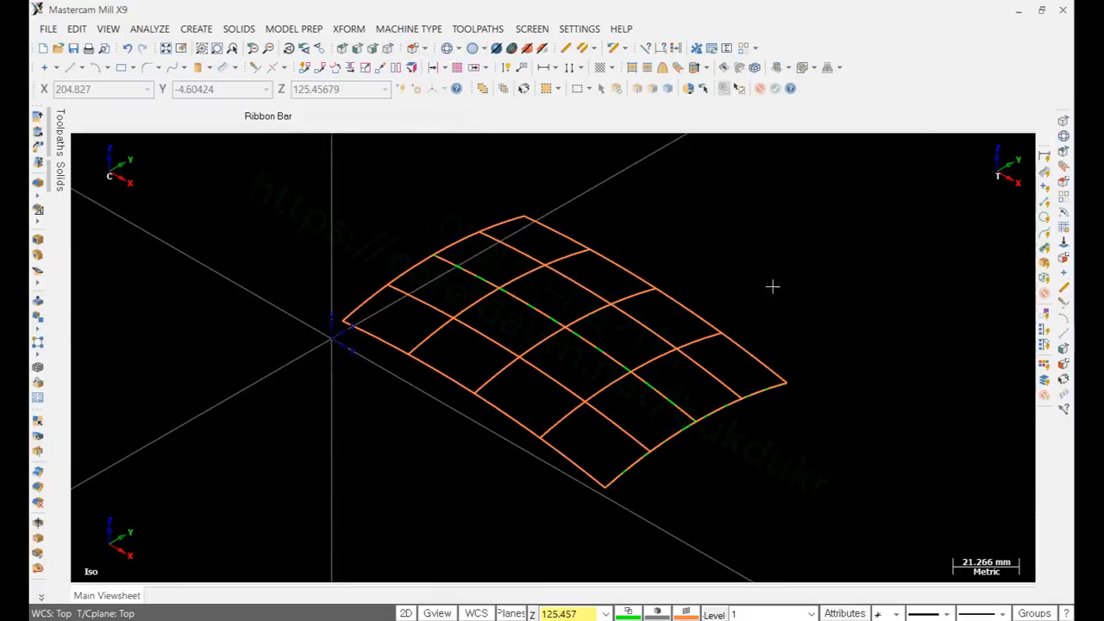
left_click(472, 48)
scroll(695, 268, "up", 1)
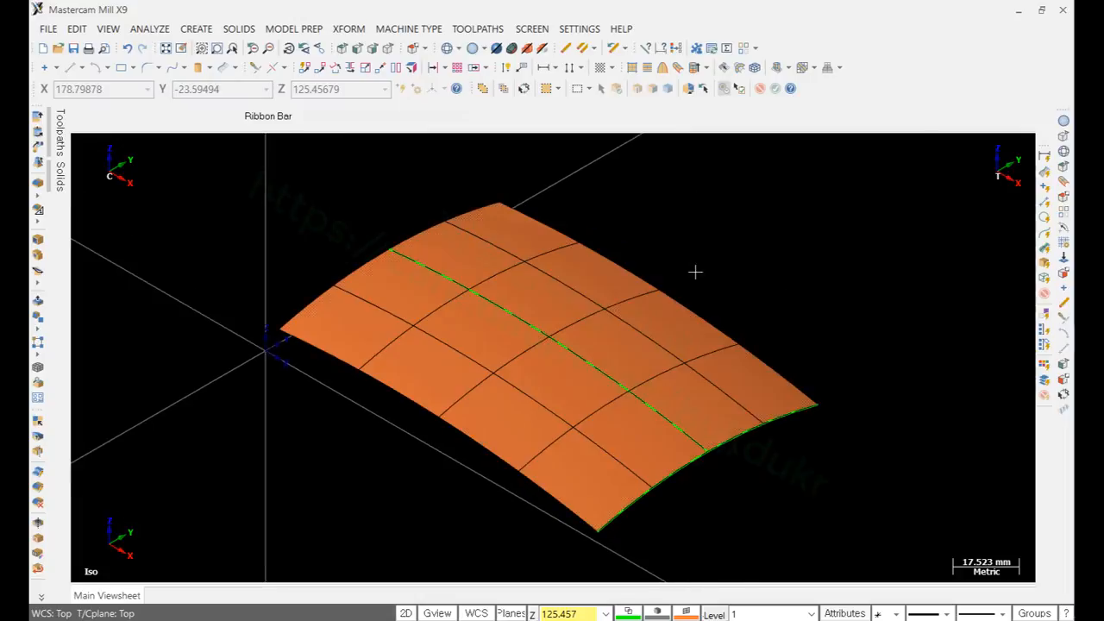
left_click(458, 49)
left_click(470, 82)
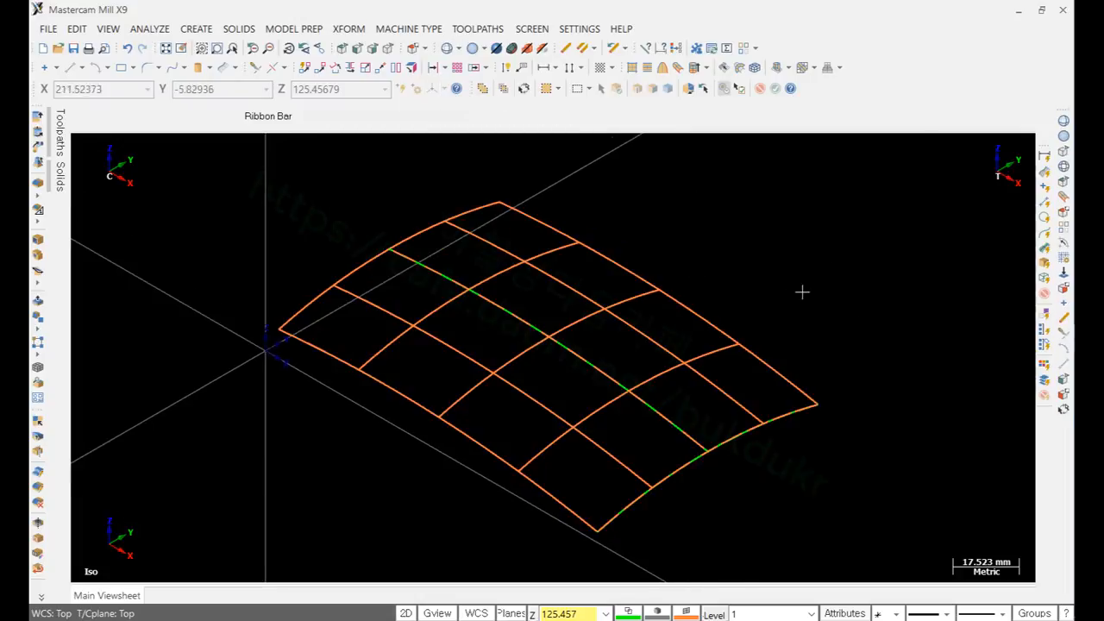
left_click(473, 50)
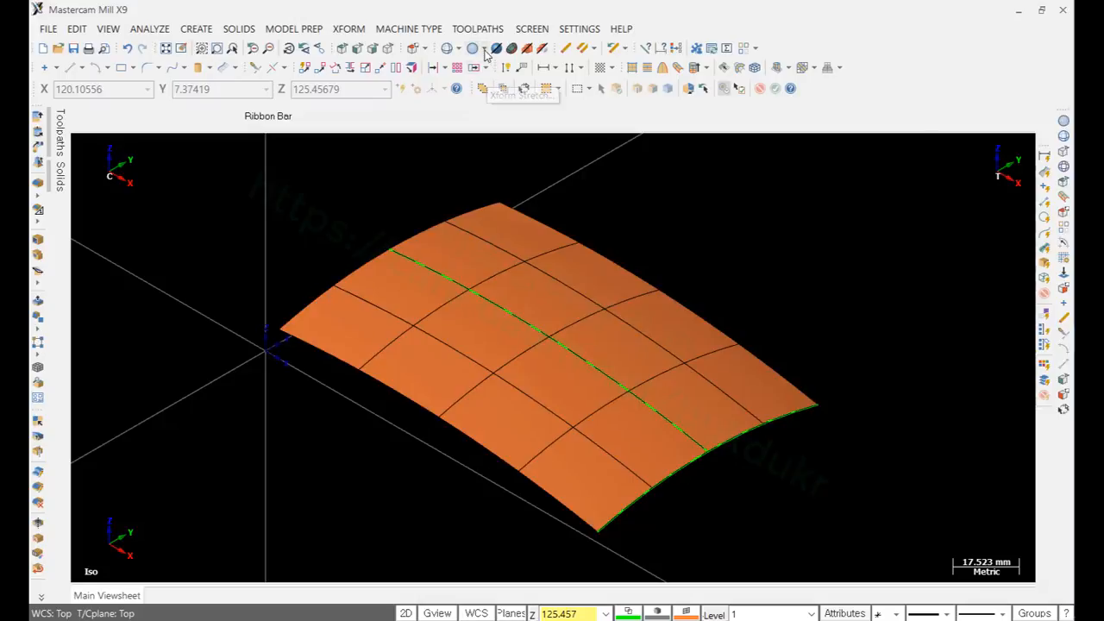
left_click(485, 50)
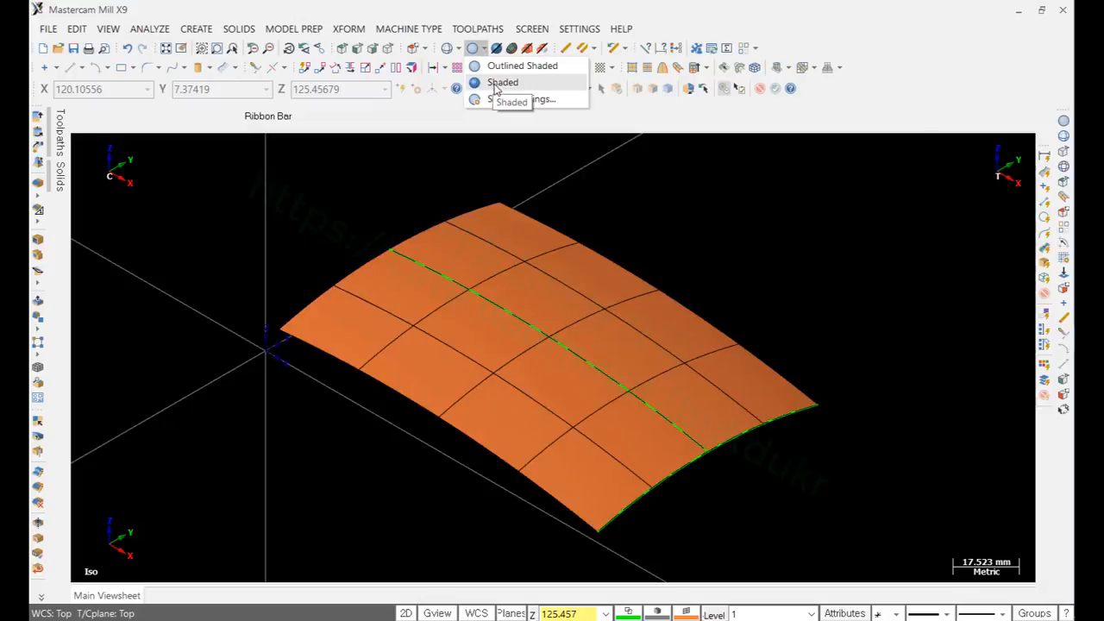
left_click(495, 86)
scroll(852, 325, "down", 1)
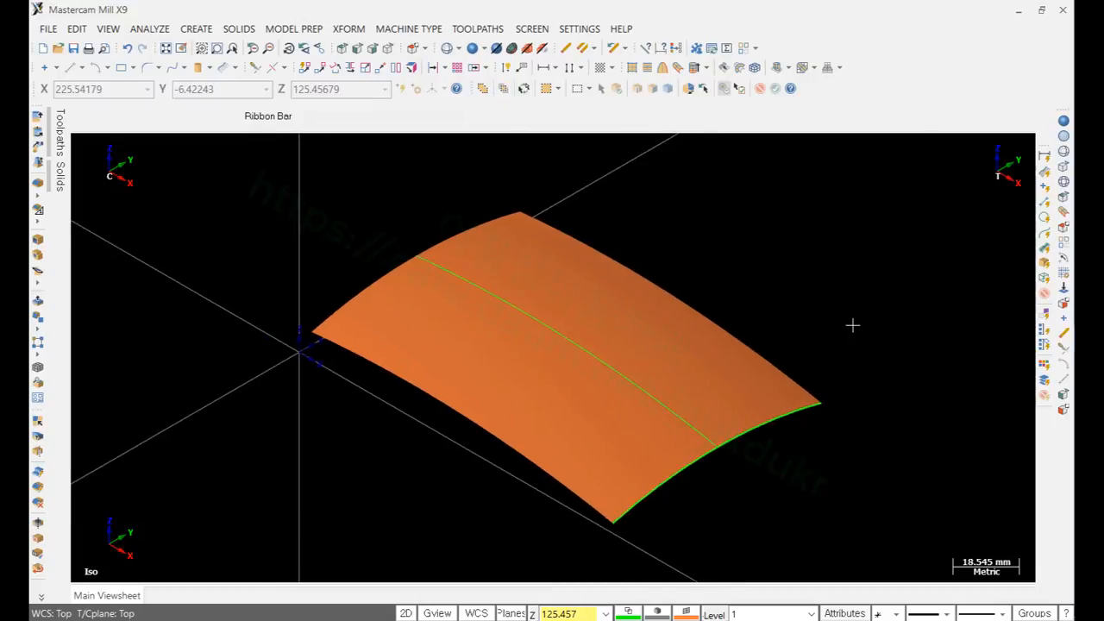
Step: Toggle the shading off and on again, and bring the hidden boss solid and wireframe back into view
key("alt+s")
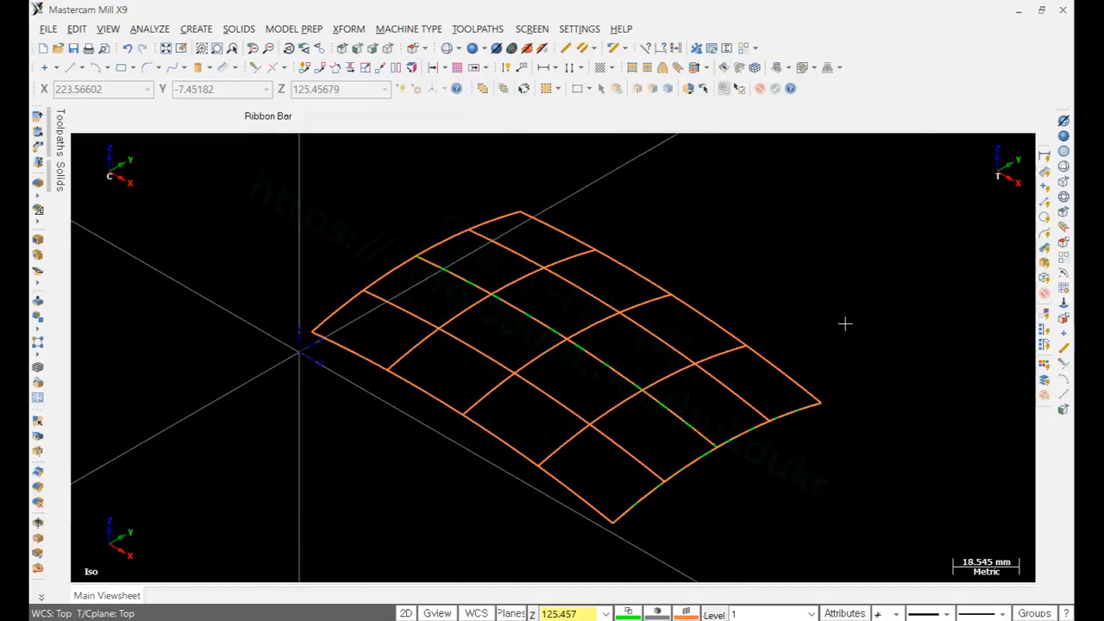
key("alt+s")
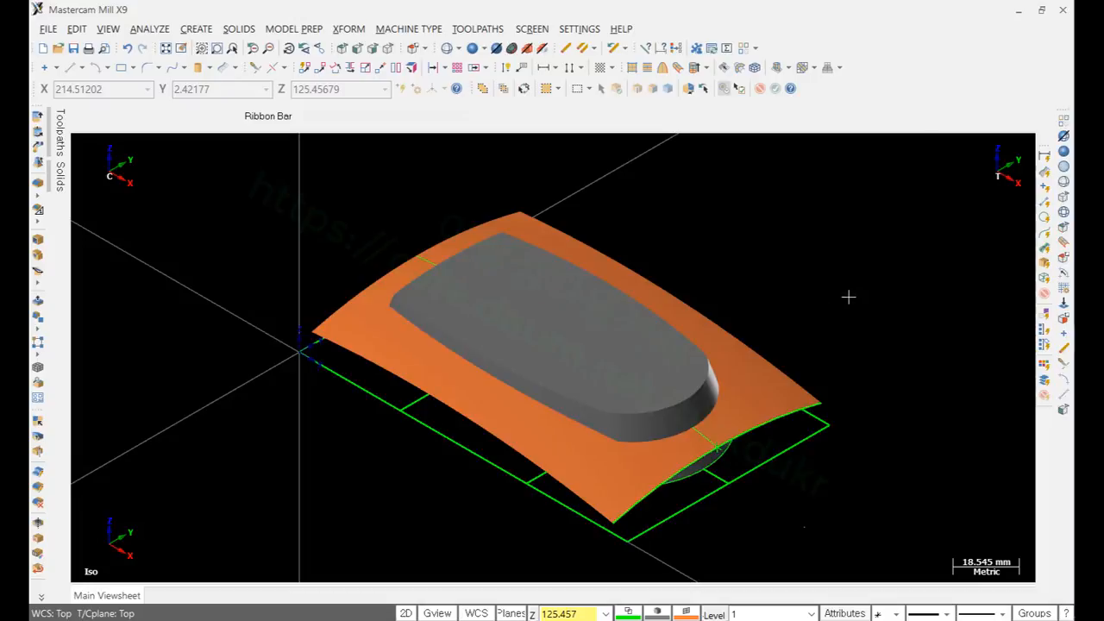
scroll(846, 296, "up", 2)
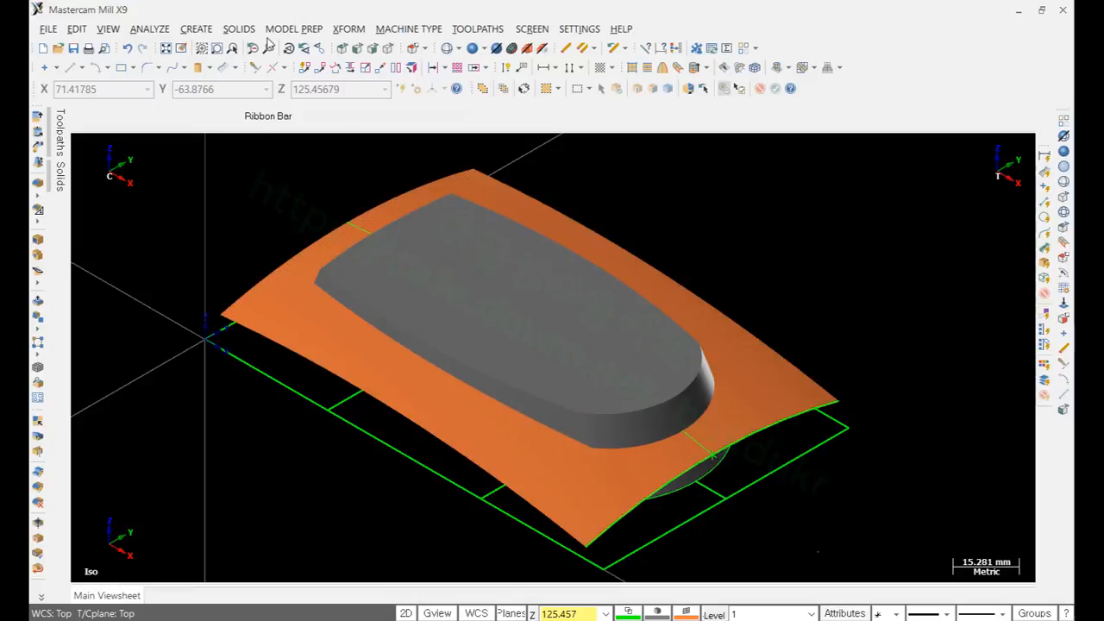
Step: Trim the boss solid to the swept surface, reversing the trim direction to keep the portion below the surface
left_click(241, 31)
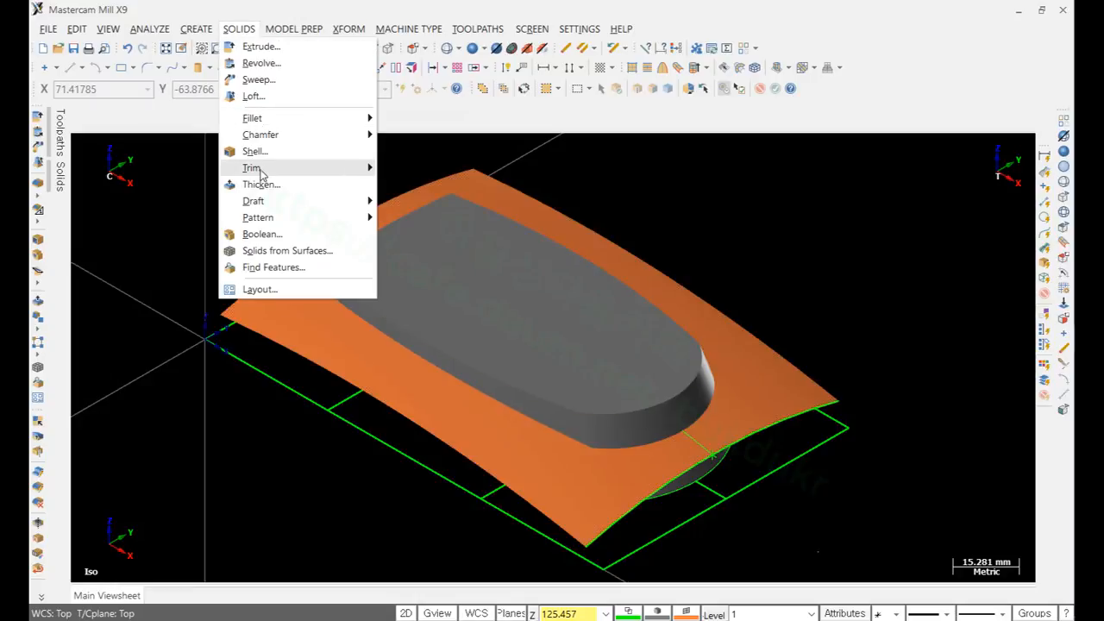
mouse_move(258, 168)
left_click(450, 185)
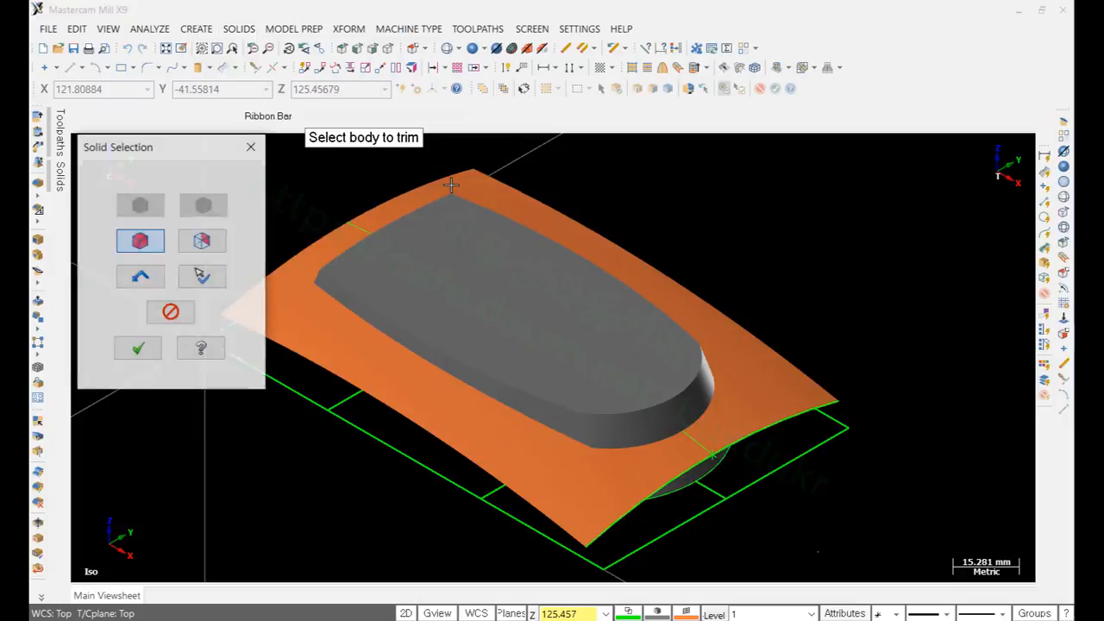
left_click(463, 273)
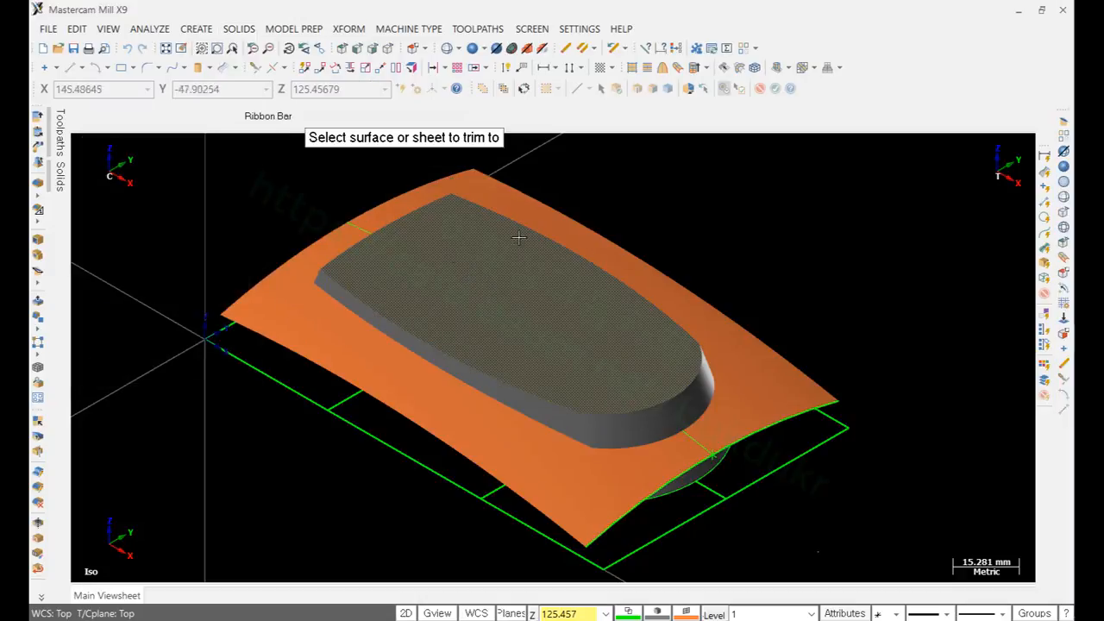
left_click(730, 331)
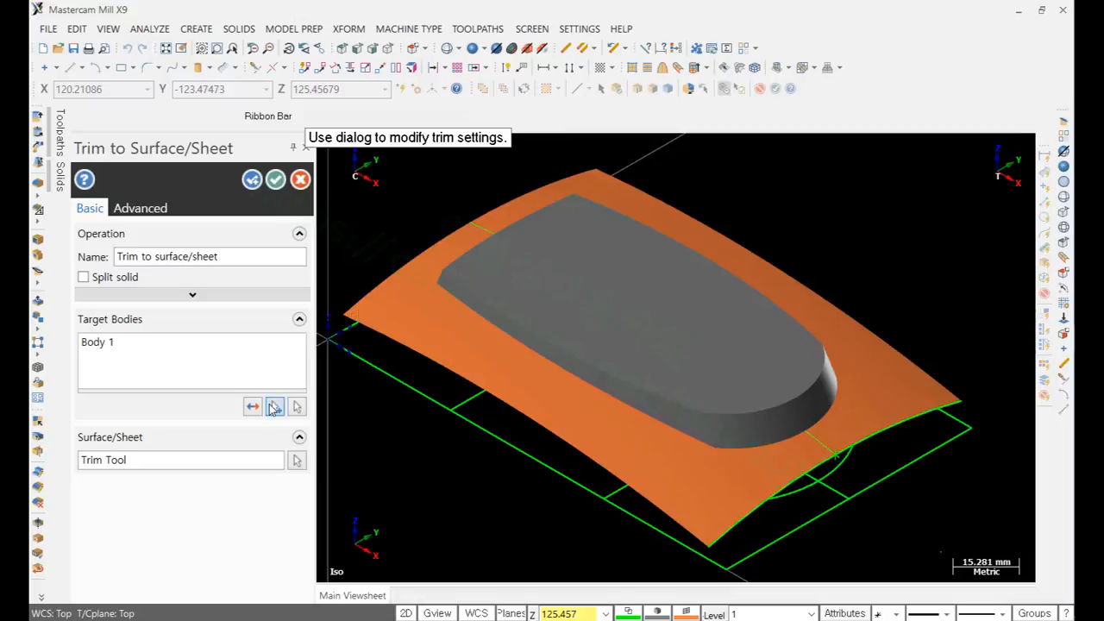
middle_click_drag(741, 306, 756, 399)
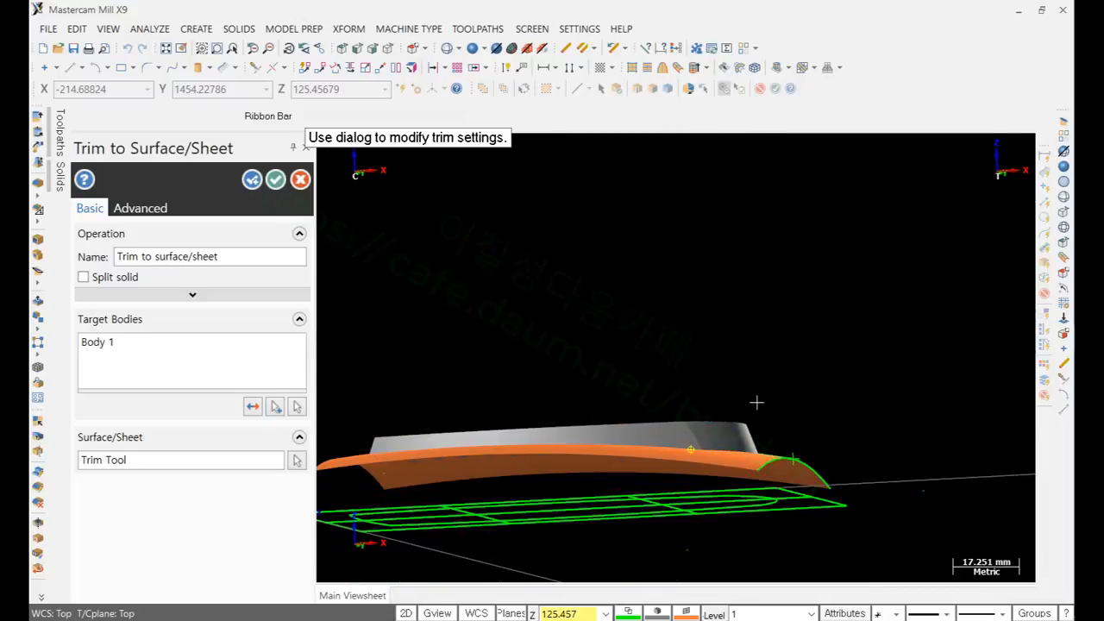
left_click(257, 409)
middle_click_drag(735, 322, 666, 355)
left_click(277, 180)
Step: Turn off the visible selection grid
middle_click_drag(907, 345, 643, 350)
scroll(643, 350, "down", 2)
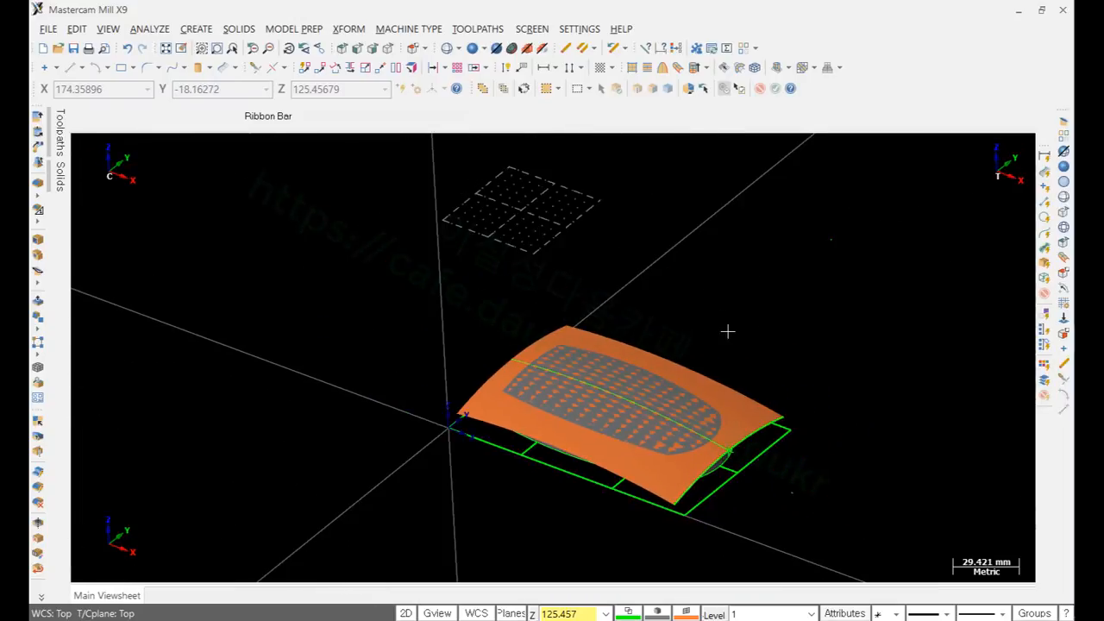
key("alt+g")
left_click(237, 197)
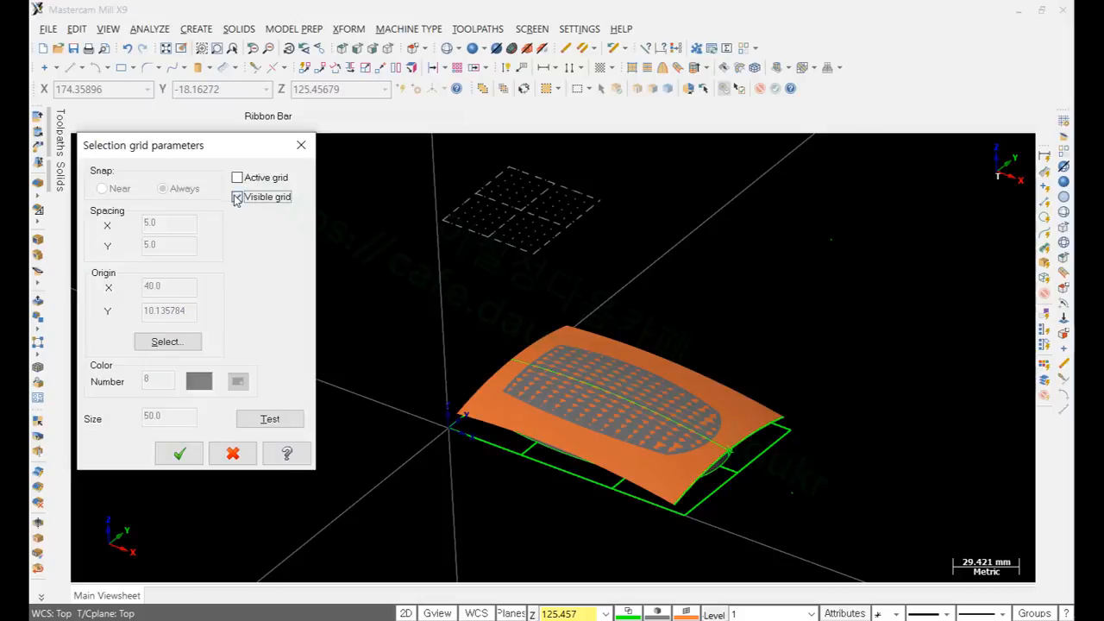
left_click(180, 453)
Step: Select the swept surface, check the pocket floor's offset callout in the reference drawing in Snipping Tool, and clear the selection back in Mastercam
scroll(742, 466, "up", 1)
scroll(742, 466, "up", 3)
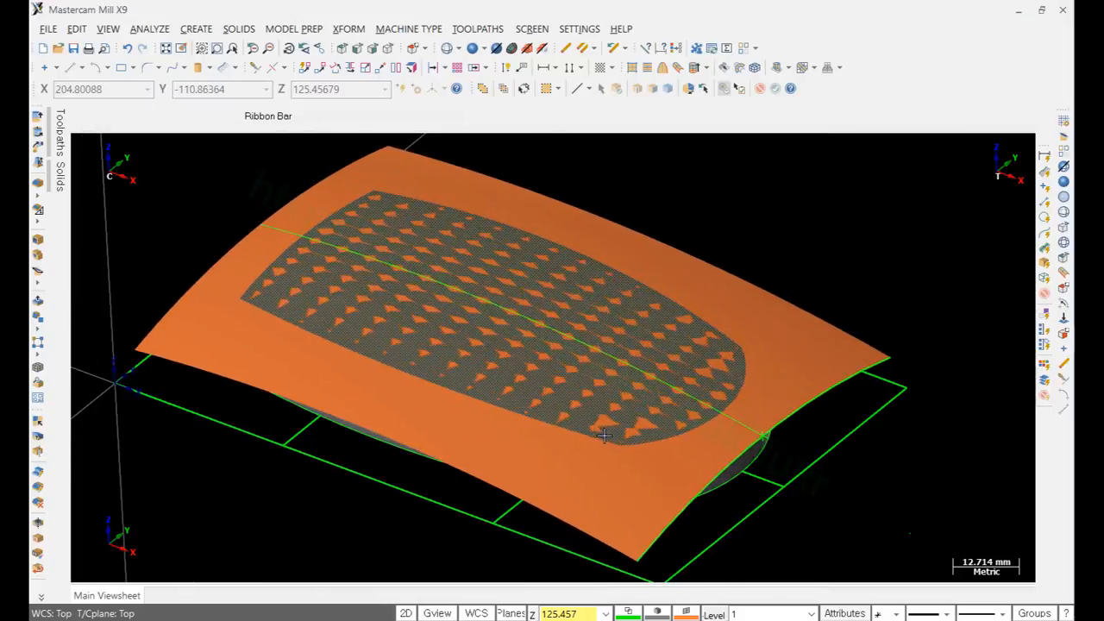
left_click(815, 312)
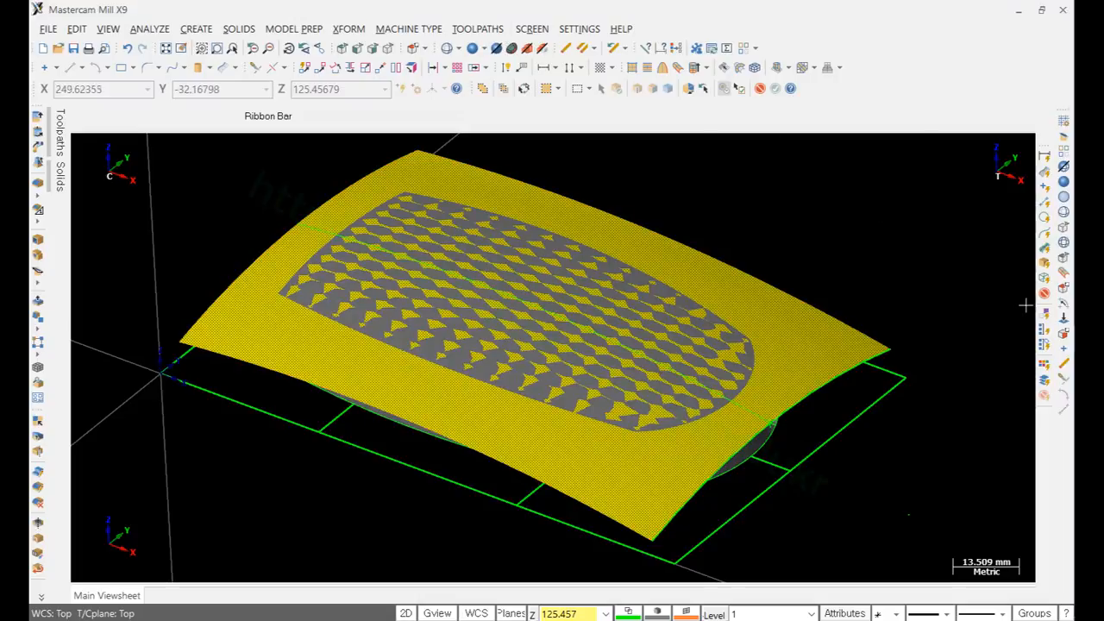
key("alt+Tab")
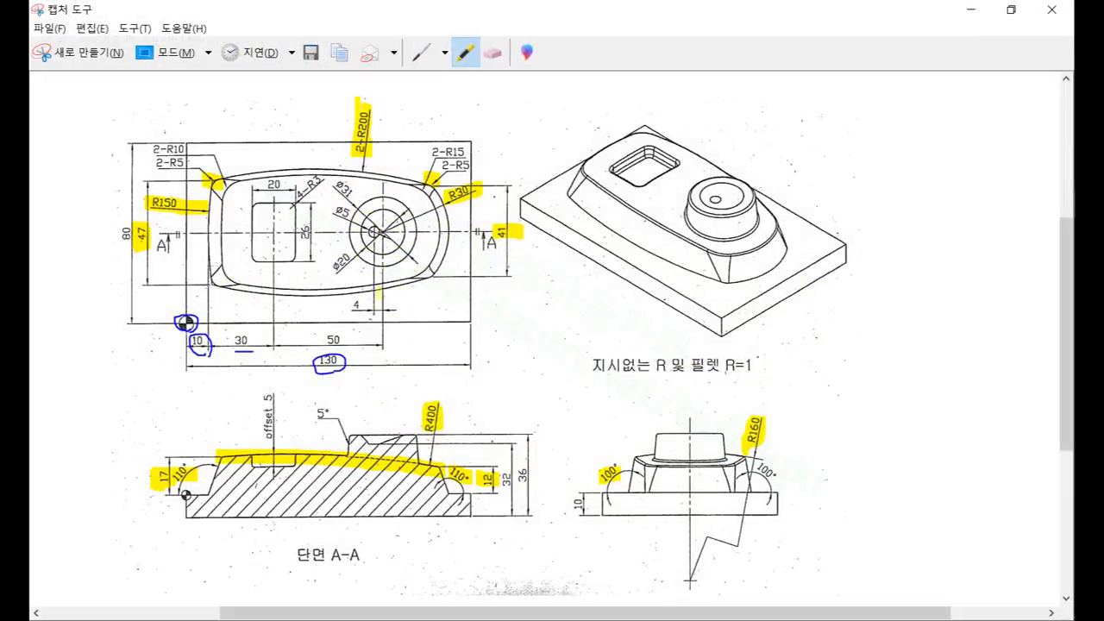
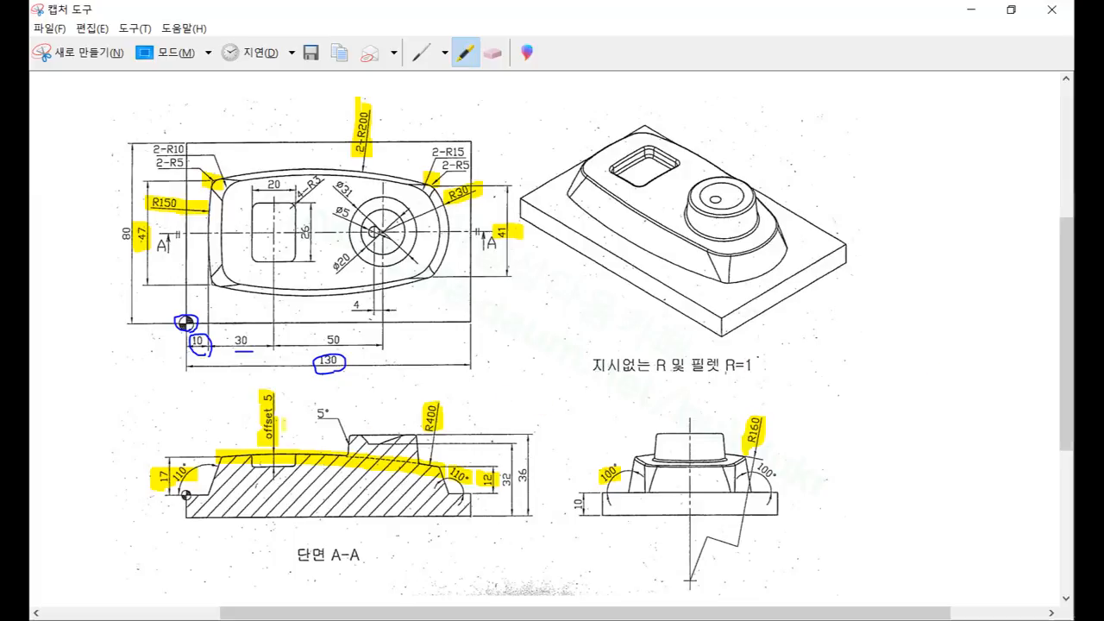
left_click(972, 11)
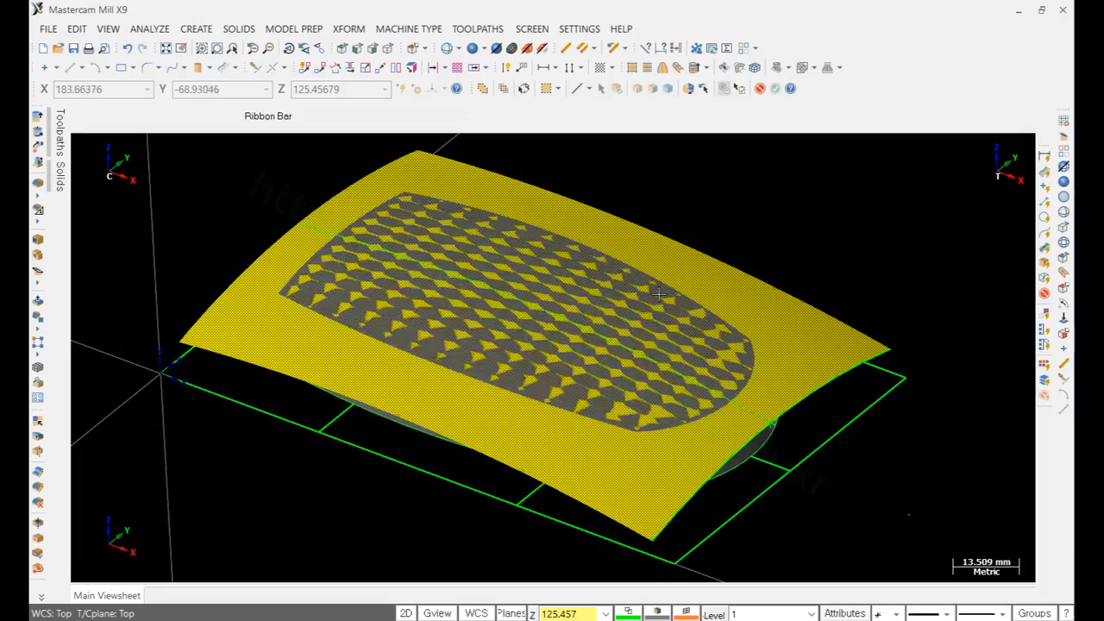
scroll(833, 181, "down", 1)
key("Escape")
Step: Start a surface offset using the swept surface as the source
middle_click_drag(733, 222, 414, 201)
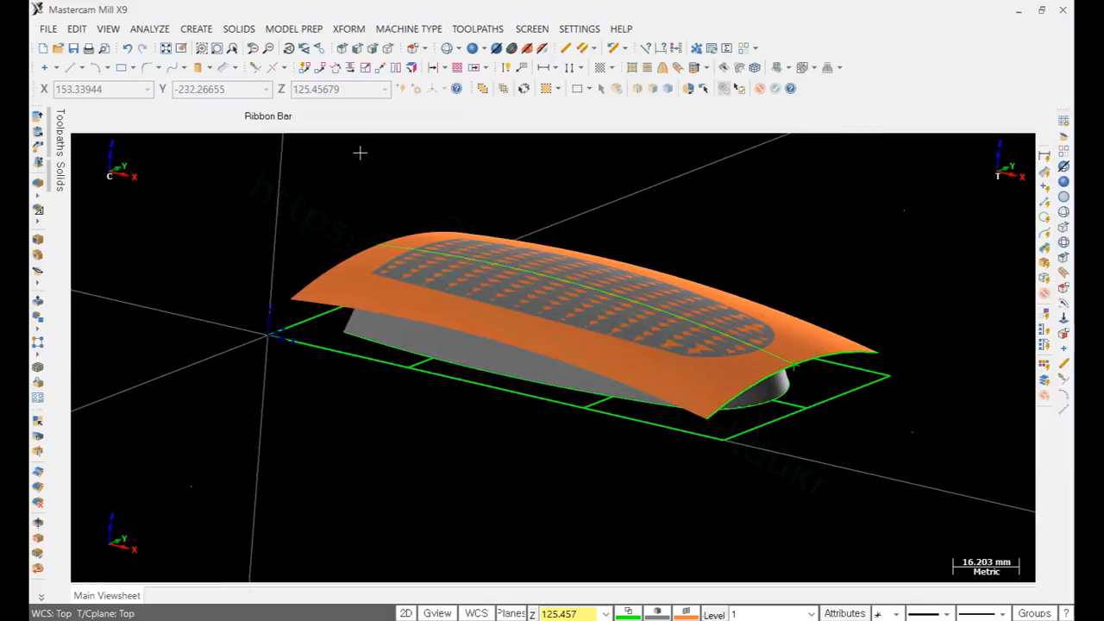
left_click(205, 31)
mouse_move(229, 164)
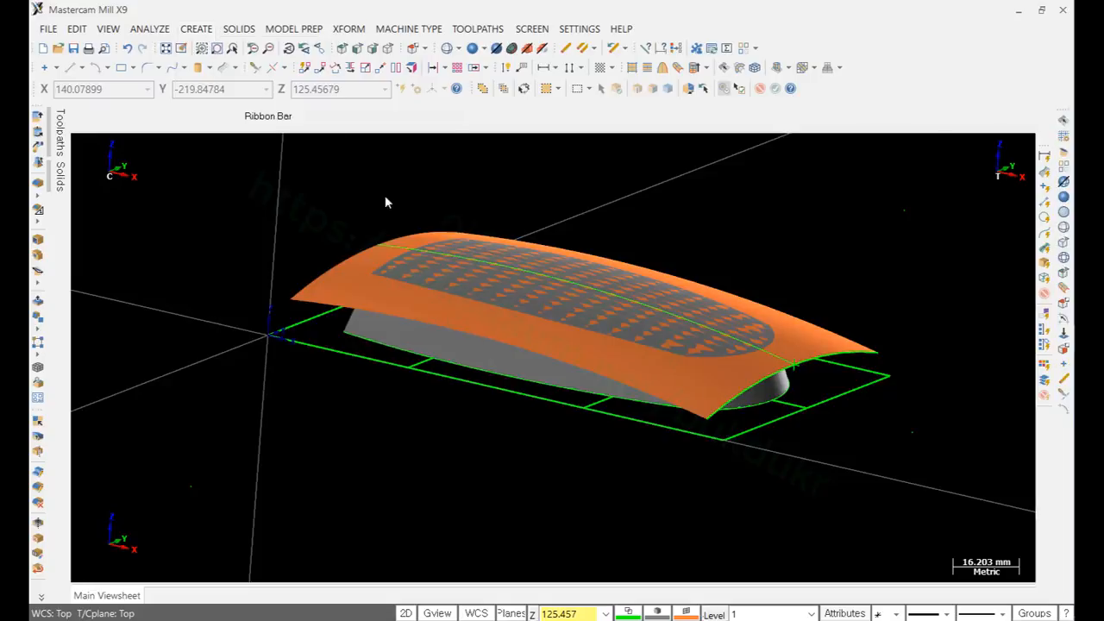
left_click(380, 195)
left_click(339, 276)
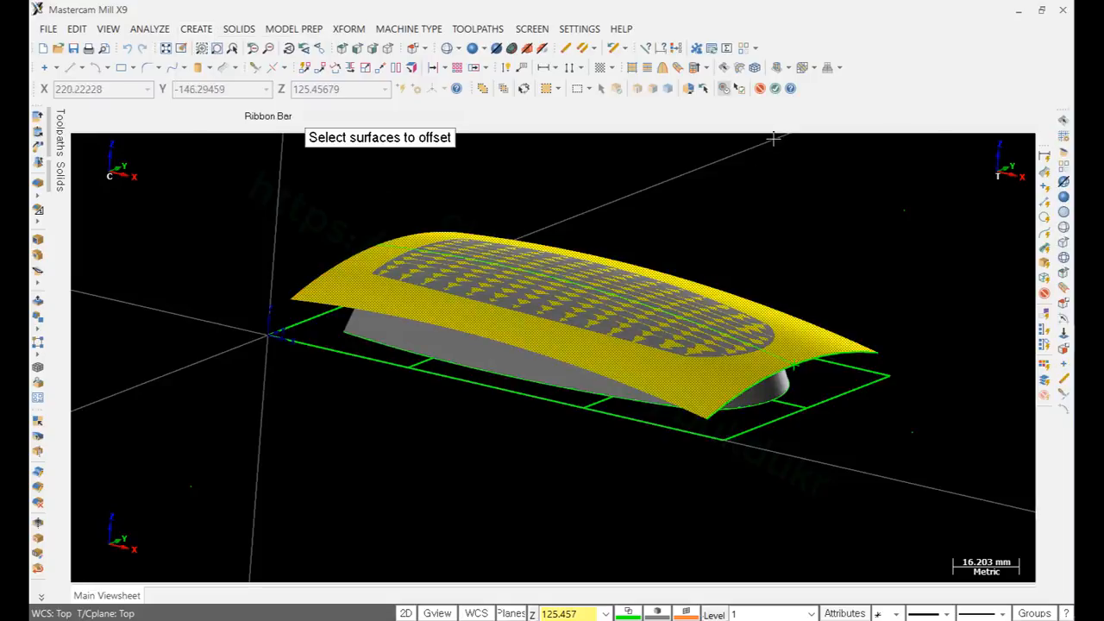
left_click(775, 90)
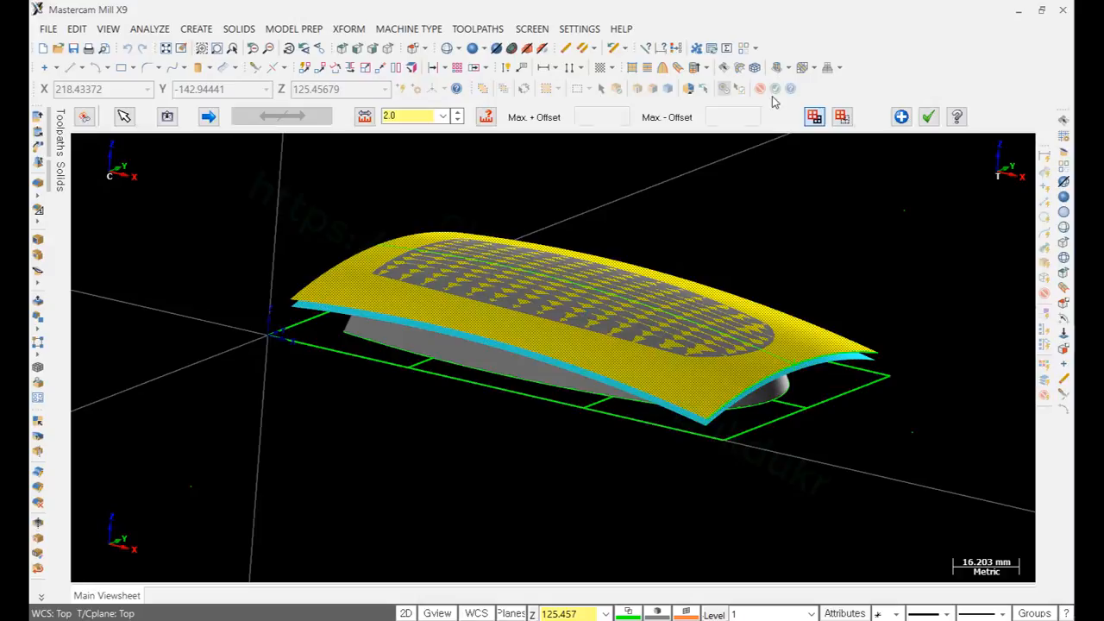
Step: Set the surface offset distance to 5, check the copy below the swept surface from the side, and finish the offset
double_click(406, 118)
type("5")
key("Return")
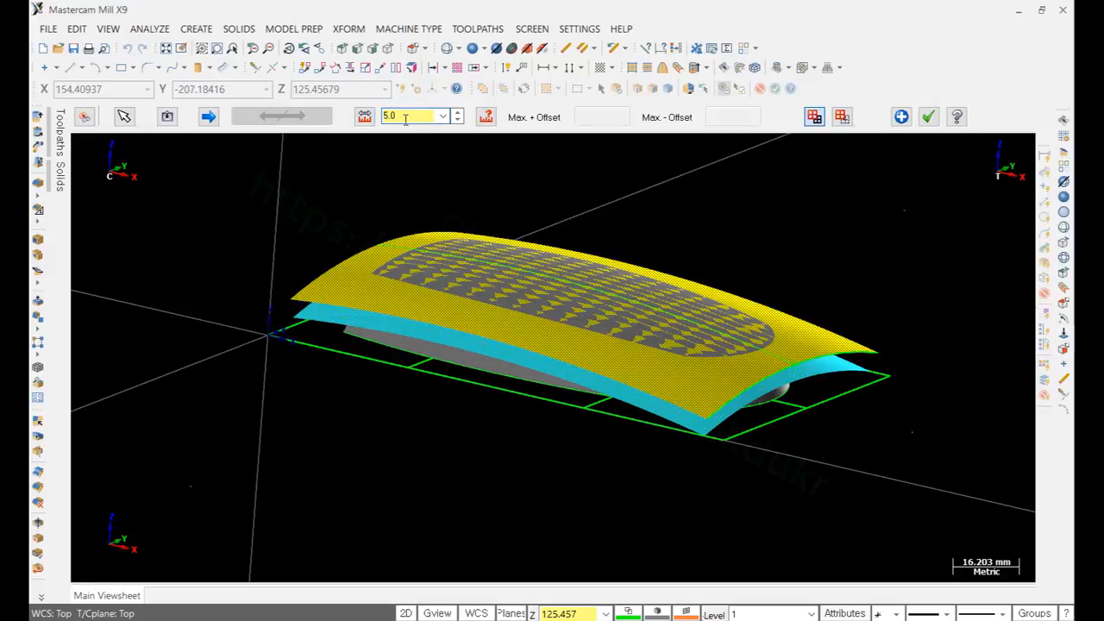
scroll(581, 291, "up", 3)
middle_click_drag(581, 290, 596, 247)
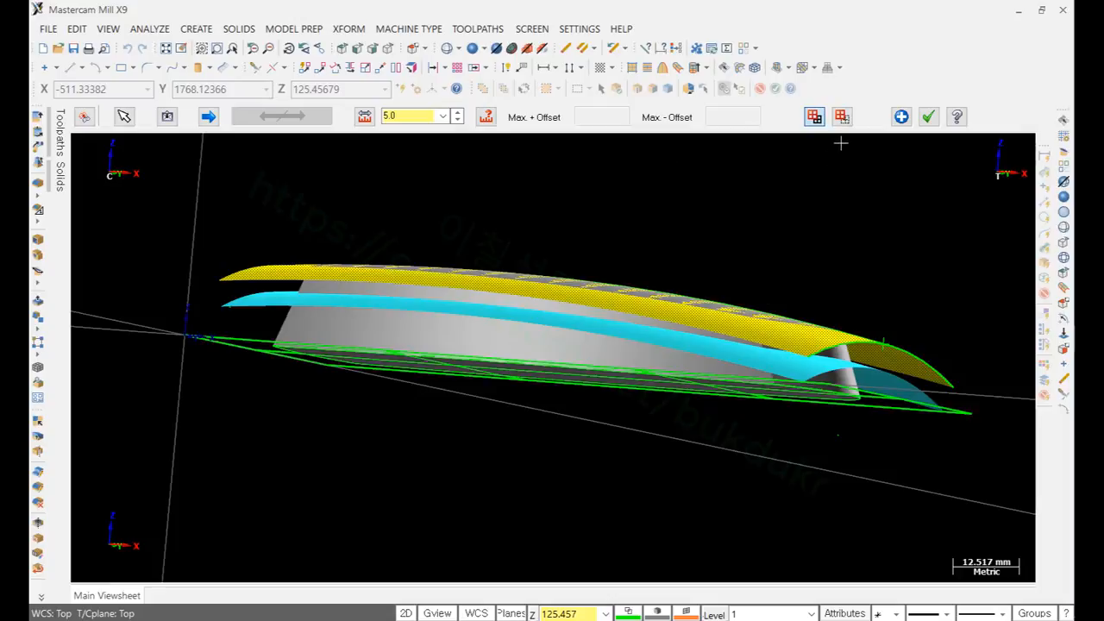
left_click(928, 117)
scroll(480, 227, "up", 2)
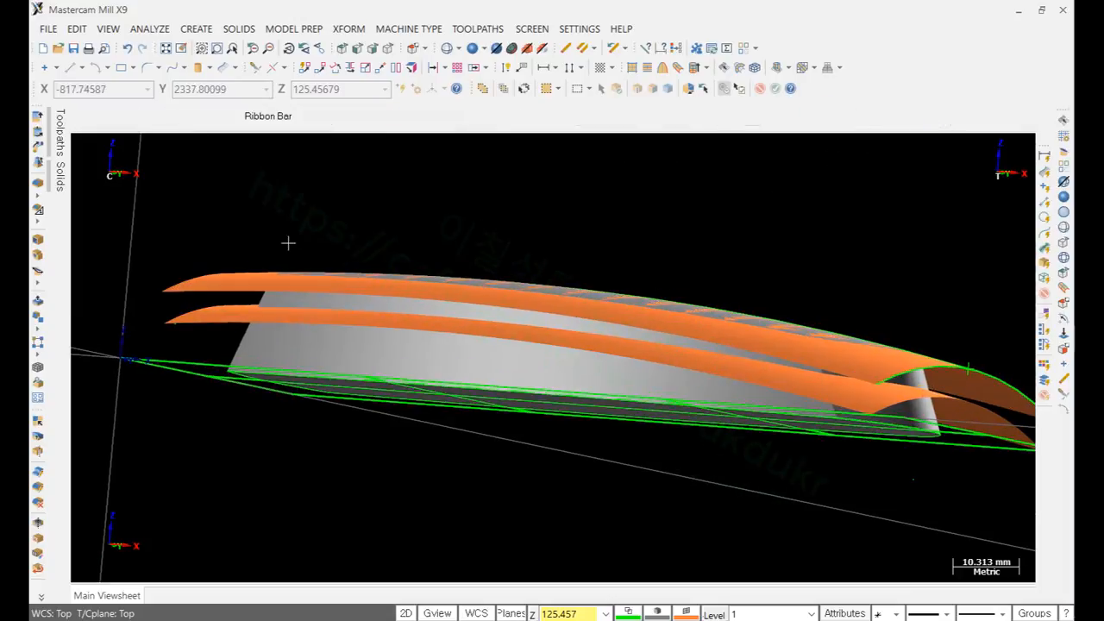
Step: Blank the upper of the two orange curved surfaces crossing the grey solid
left_click(215, 279)
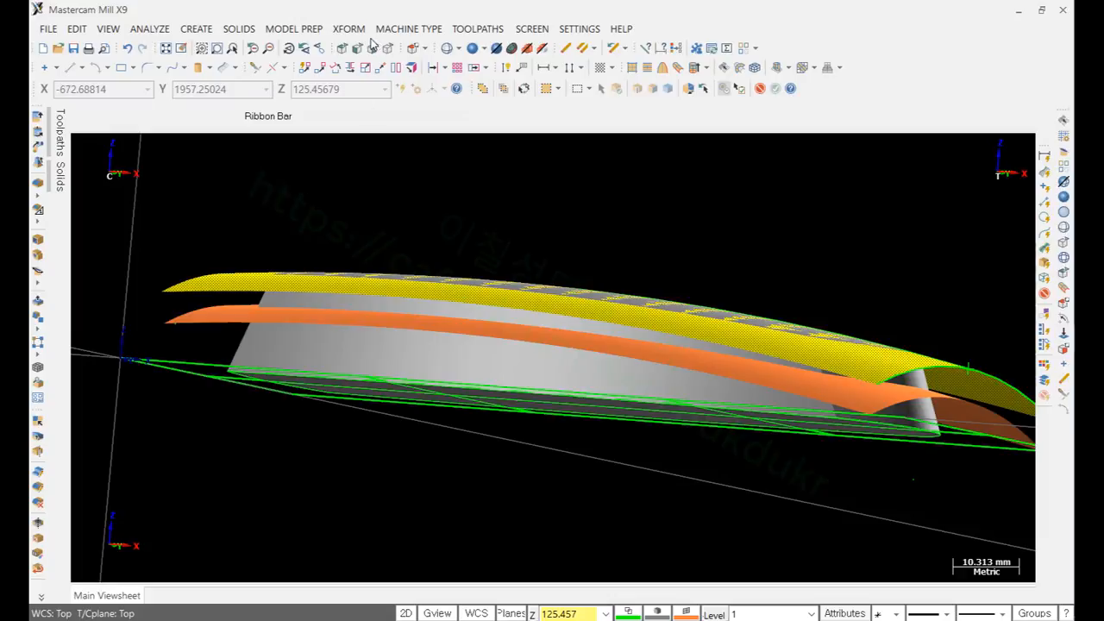
left_click(532, 28)
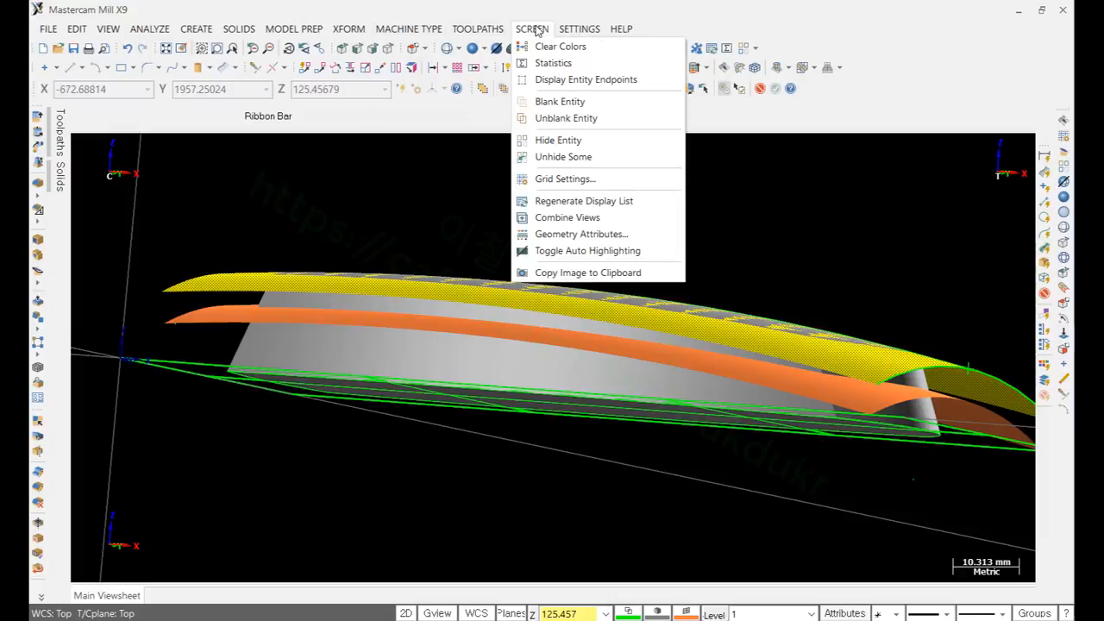
left_click(559, 102)
middle_click_drag(603, 182, 644, 268)
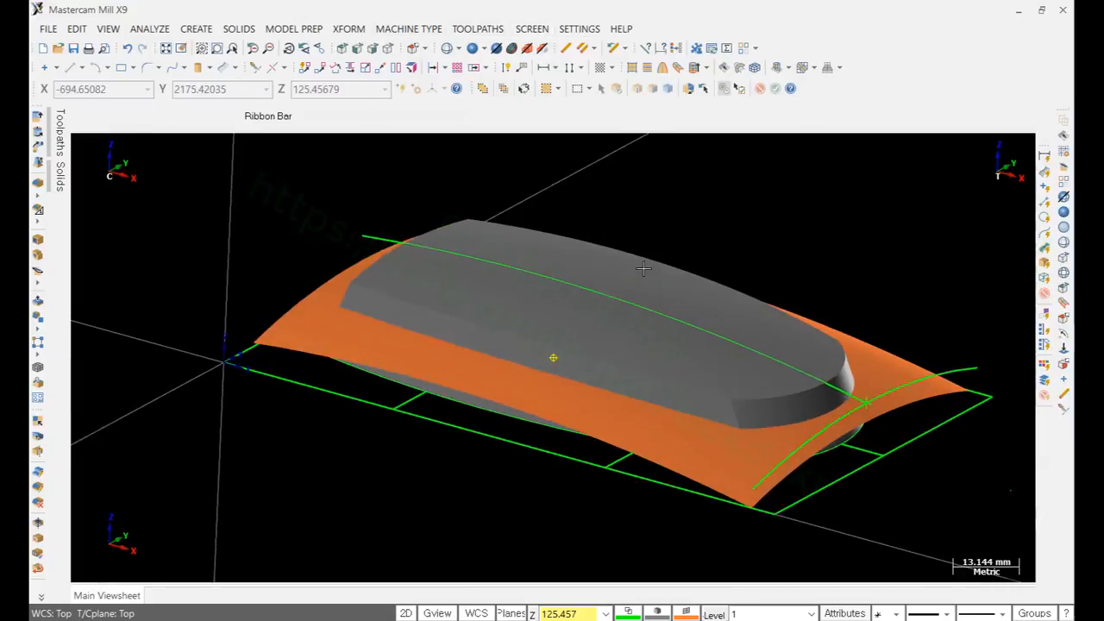
scroll(643, 269, "up", 2)
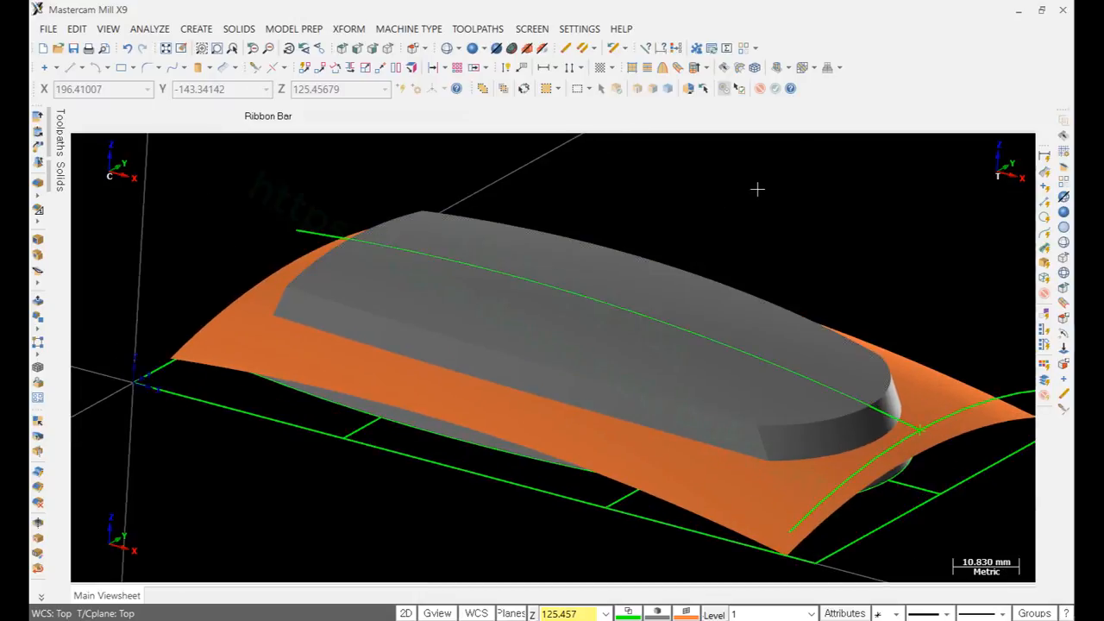
scroll(757, 189, "down", 1)
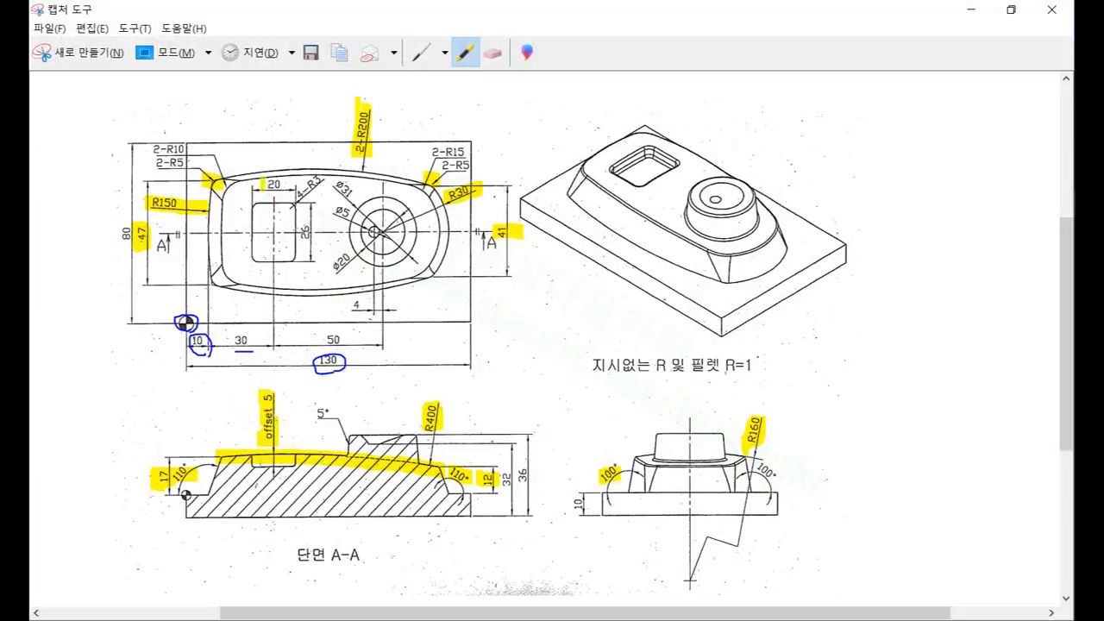
Step: Highlight the rectangular pocket's 20 and 26 dimensions in the captured drawing's plan view, and return to Mastercam
left_click_drag(263, 184, 284, 184)
left_click_drag(298, 233, 312, 233)
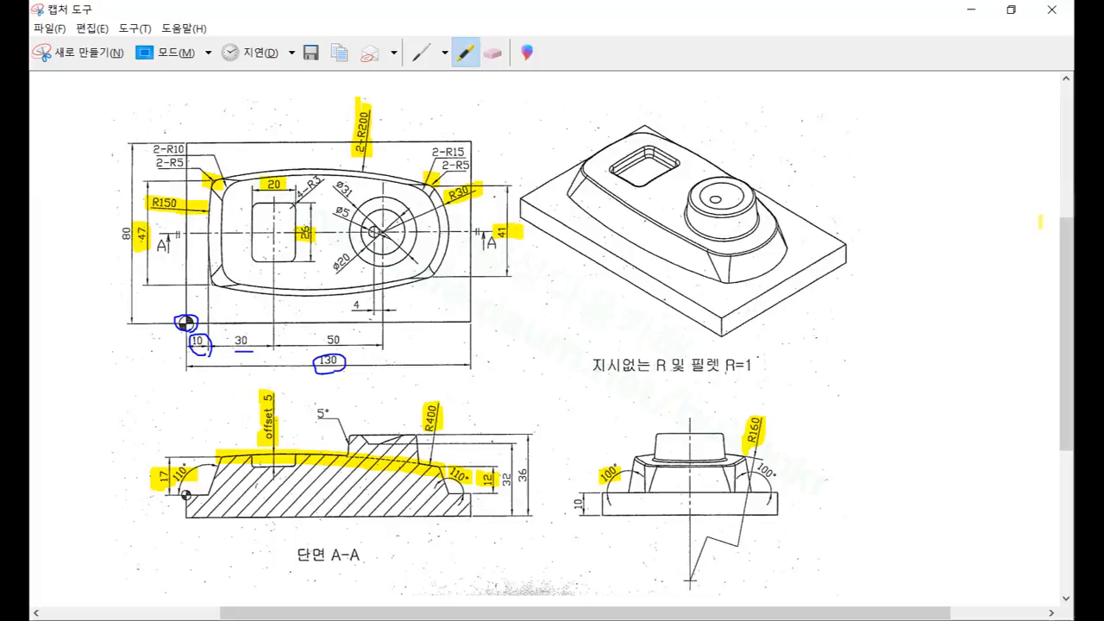
key("alt+Tab")
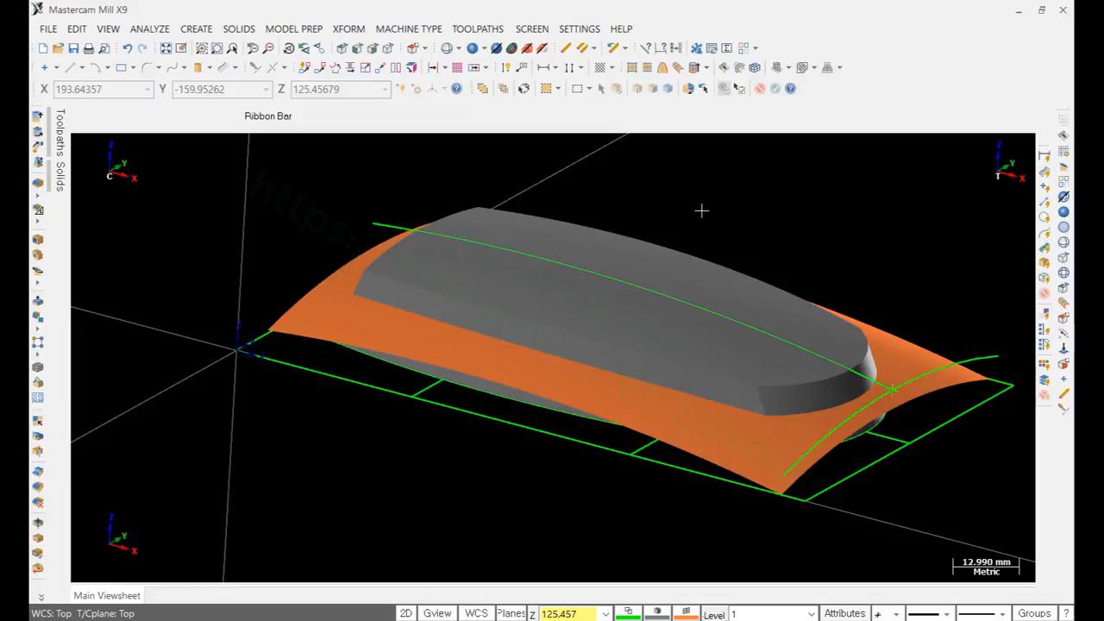
Step: Hide the grey solid and the orange surface so that only the wireframe geometry stays on screen
left_click(529, 292)
left_click(316, 313)
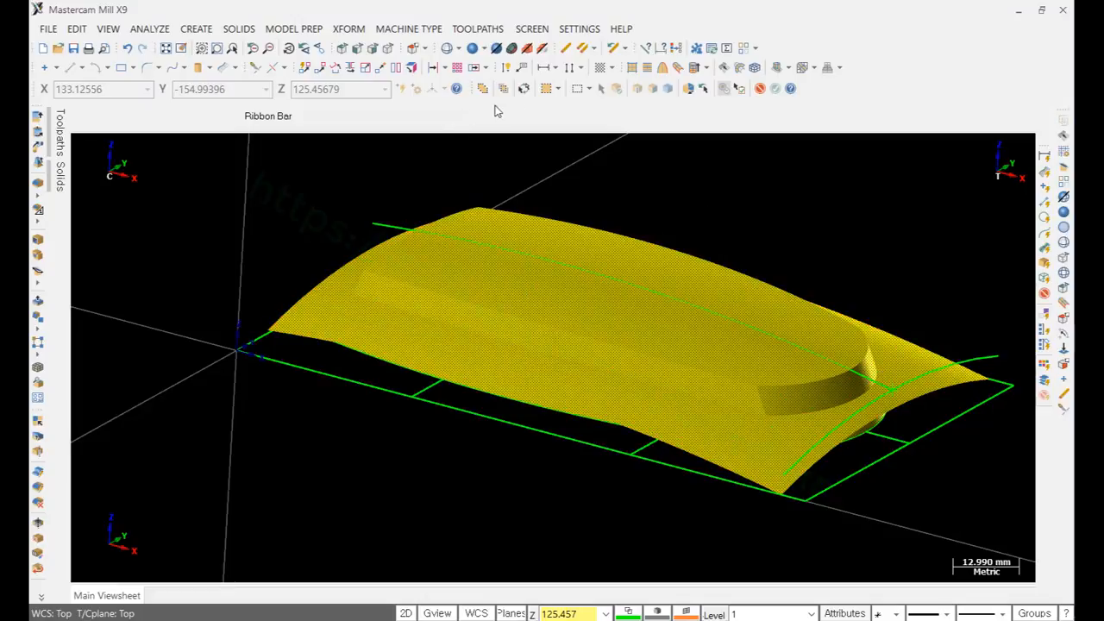
left_click(524, 88)
key("alt+e")
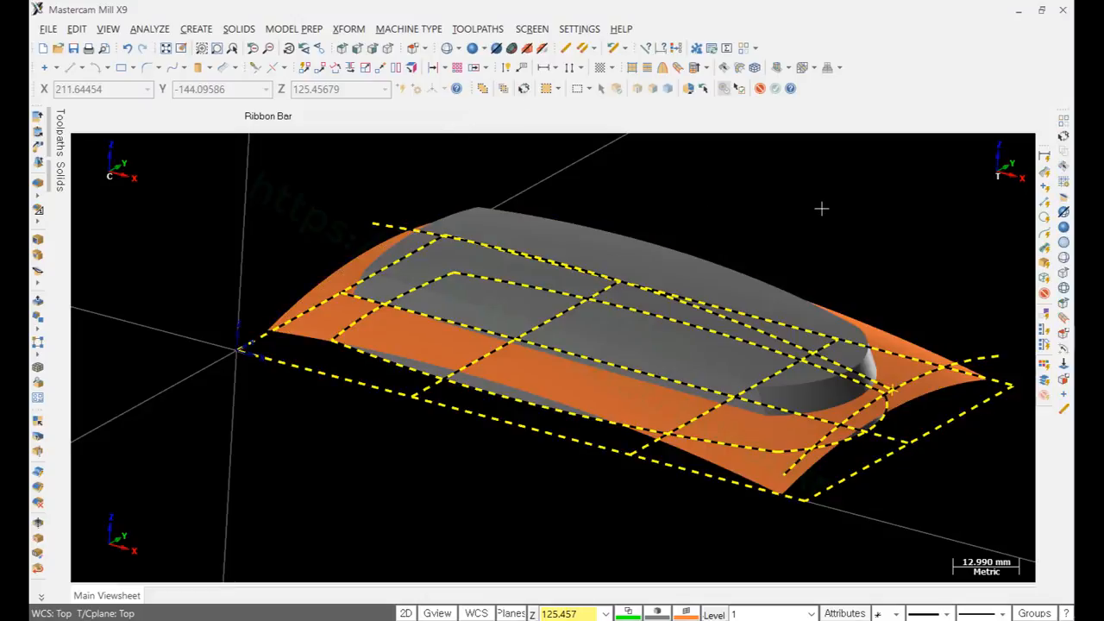
scroll(448, 172, "down", 1)
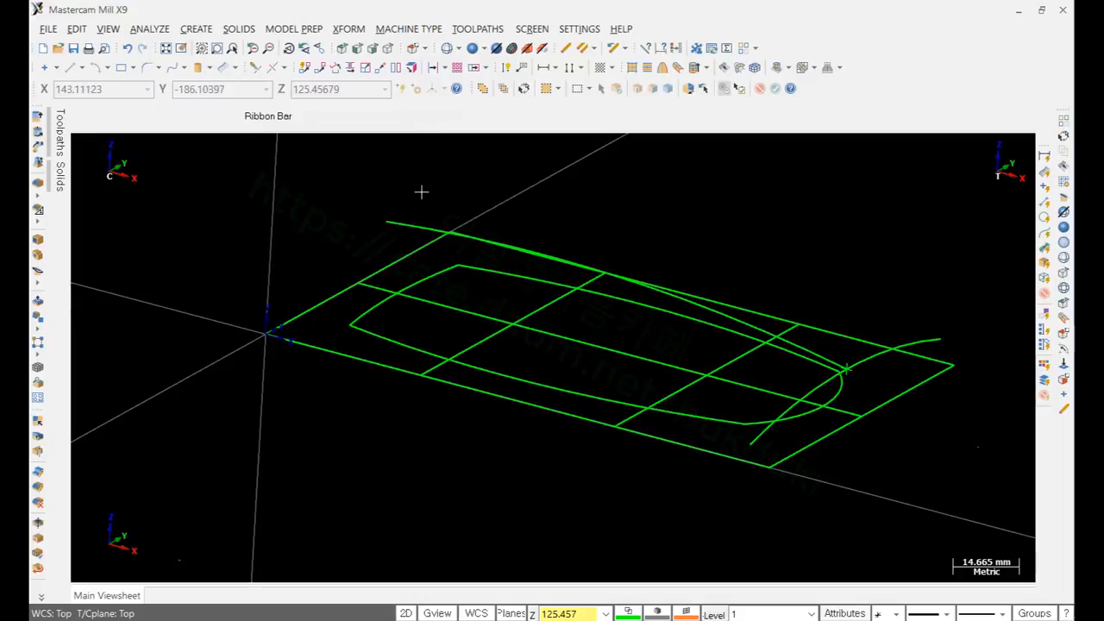
Step: Blank the two raised arcs that guided the curved surface
left_click(395, 221)
left_click(935, 337)
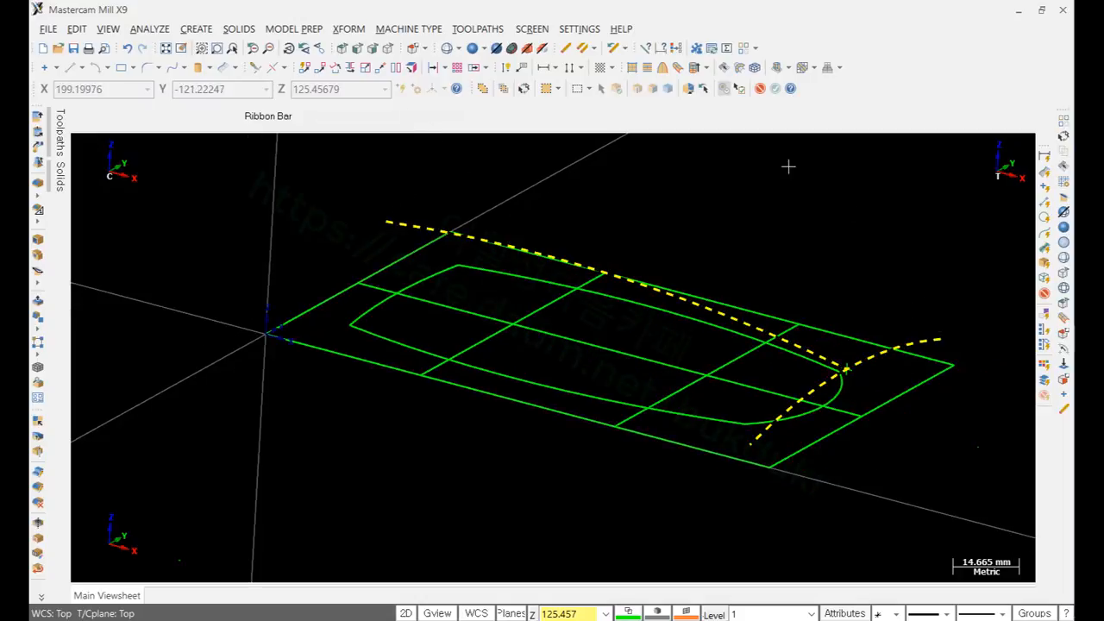
left_click(529, 29)
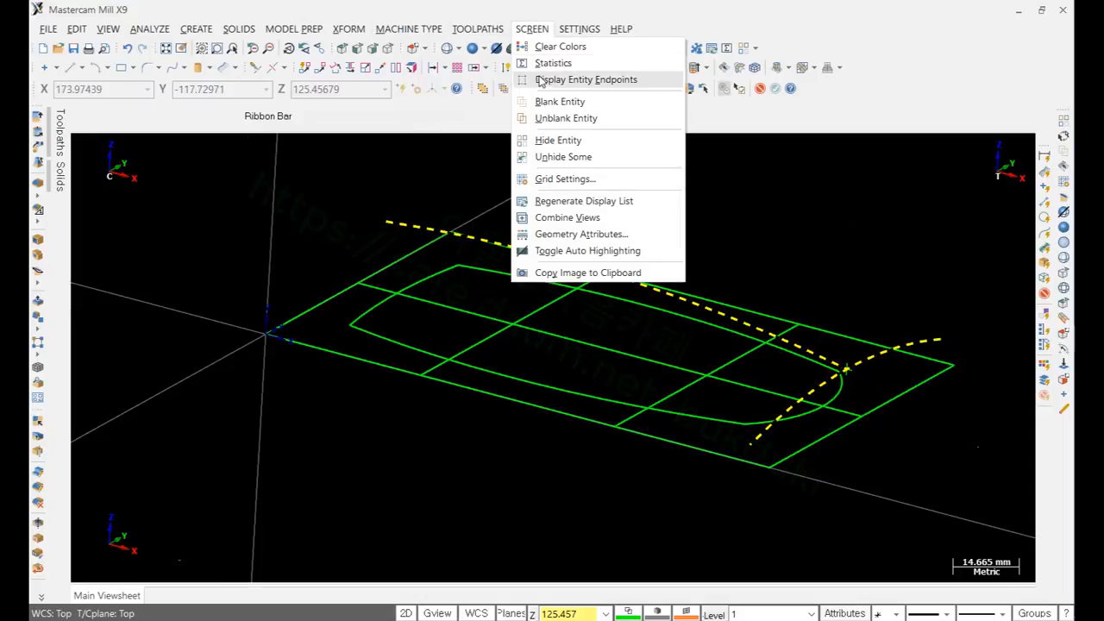
left_click(549, 102)
scroll(813, 208, "up", 1)
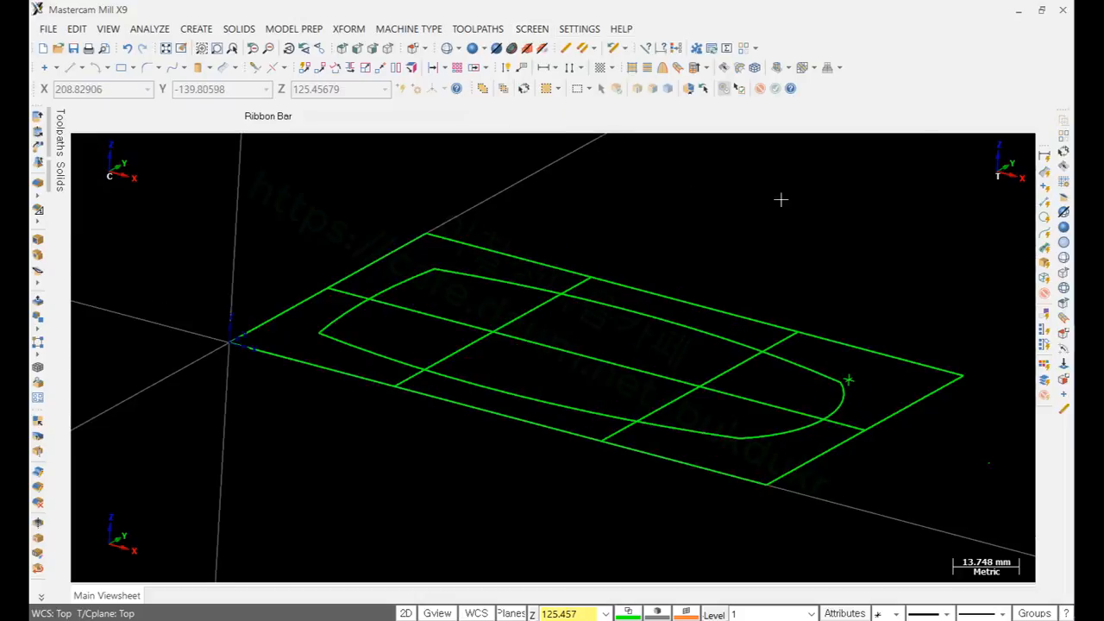
Step: Switch to the Top view and set the construction Z depth to 20
left_click(343, 48)
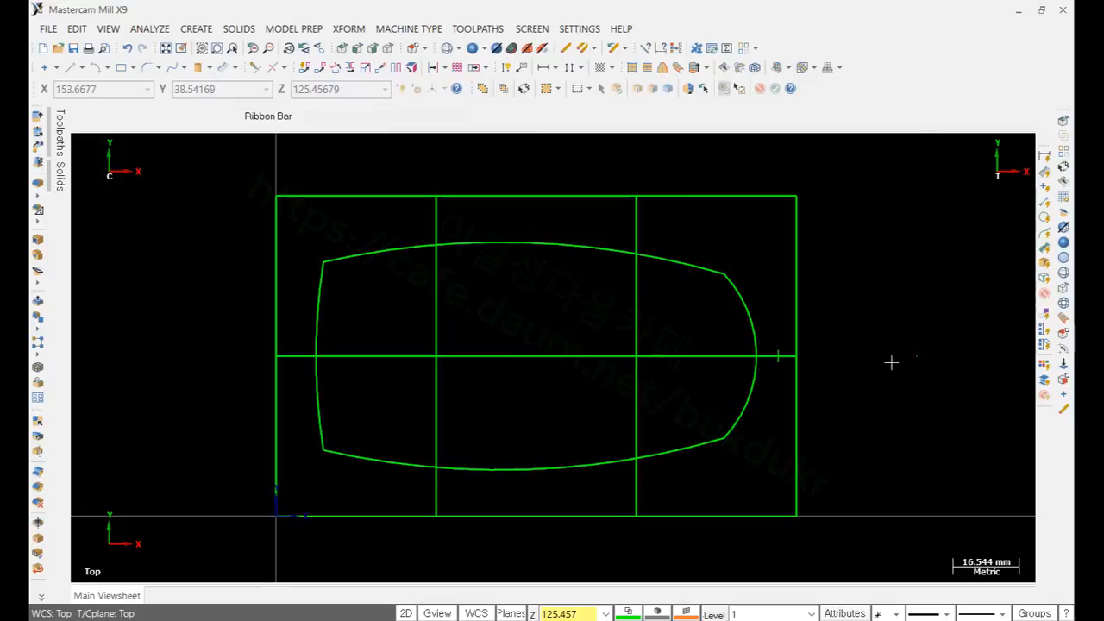
mouse_move(1089, 204)
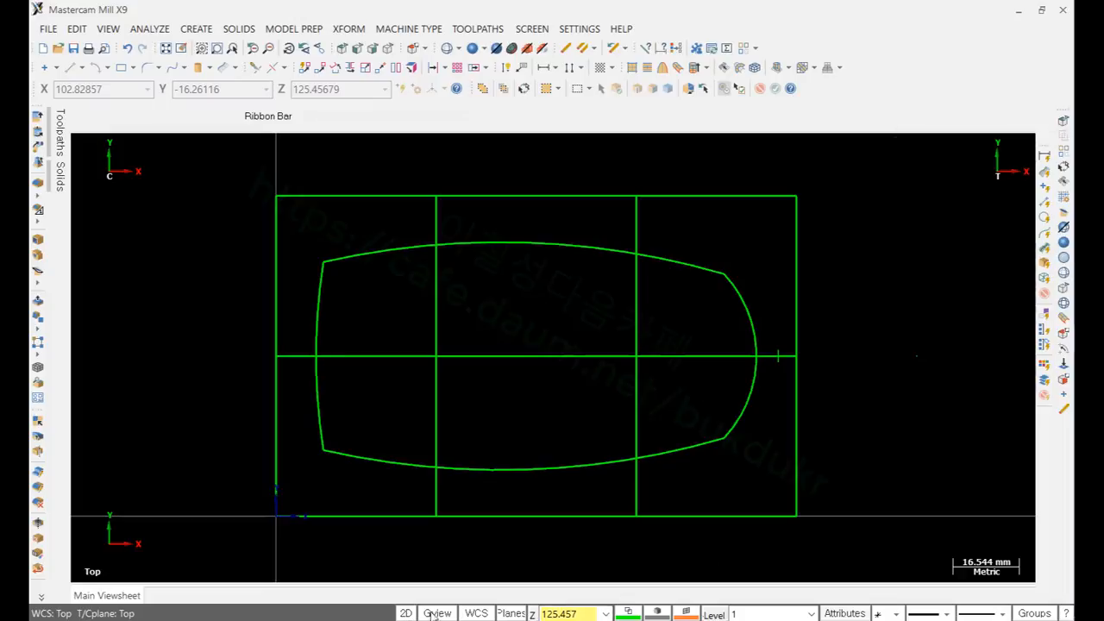
left_click(569, 614)
type("20")
key("Return")
scroll(477, 287, "down", 1)
scroll(477, 287, "up", 1)
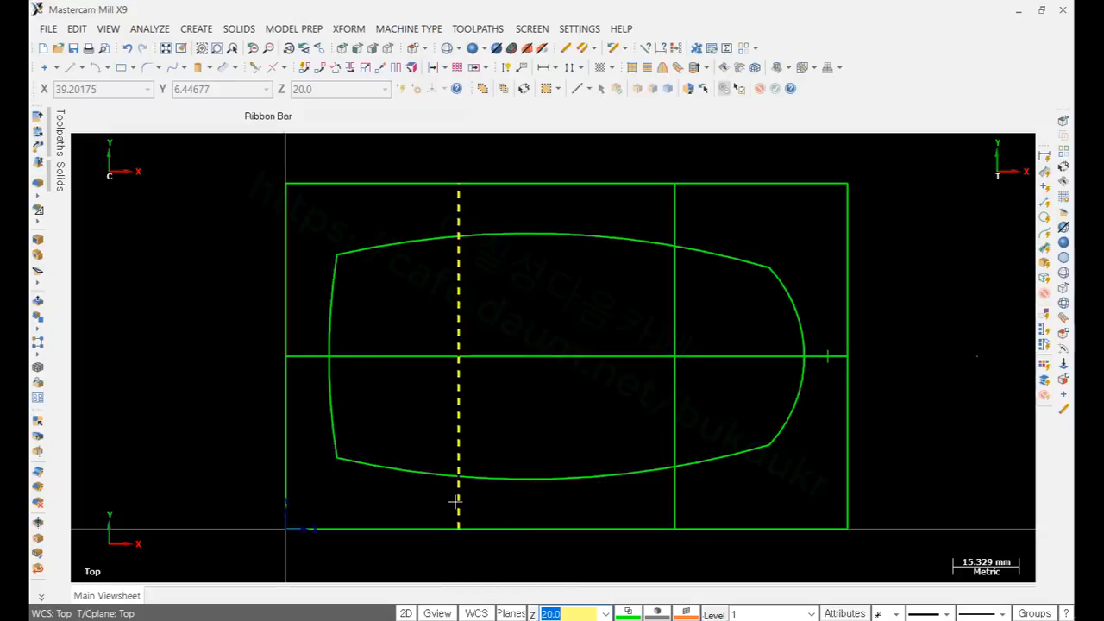
Step: Check the pocket position in the captured drawing and analyze the line properties of the vertical construction line nearest the origin
key("alt+Tab")
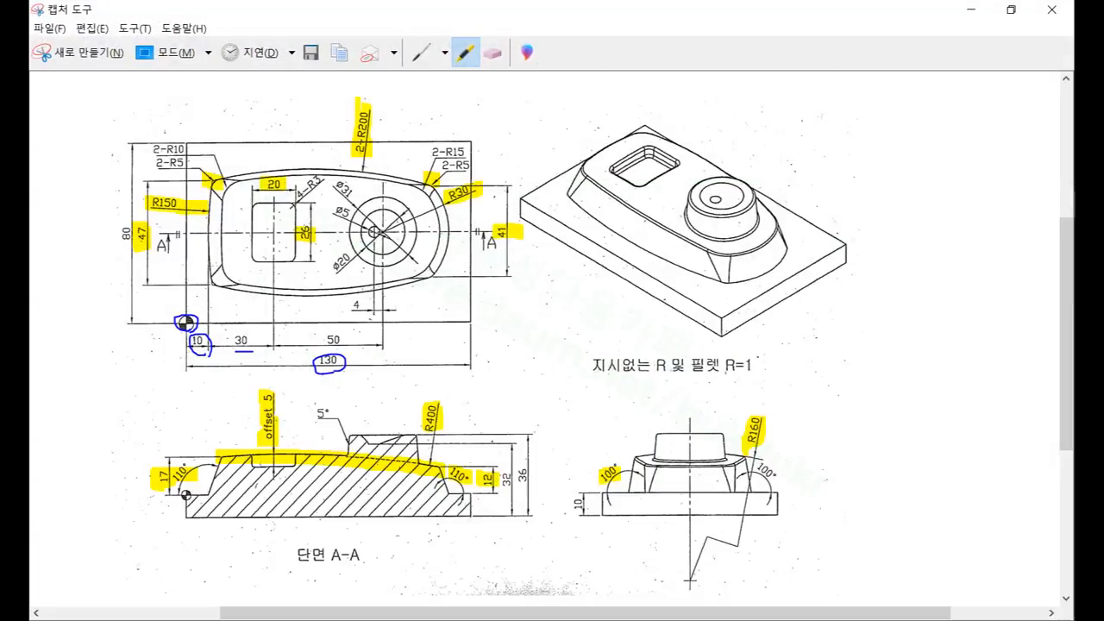
key("alt+Tab")
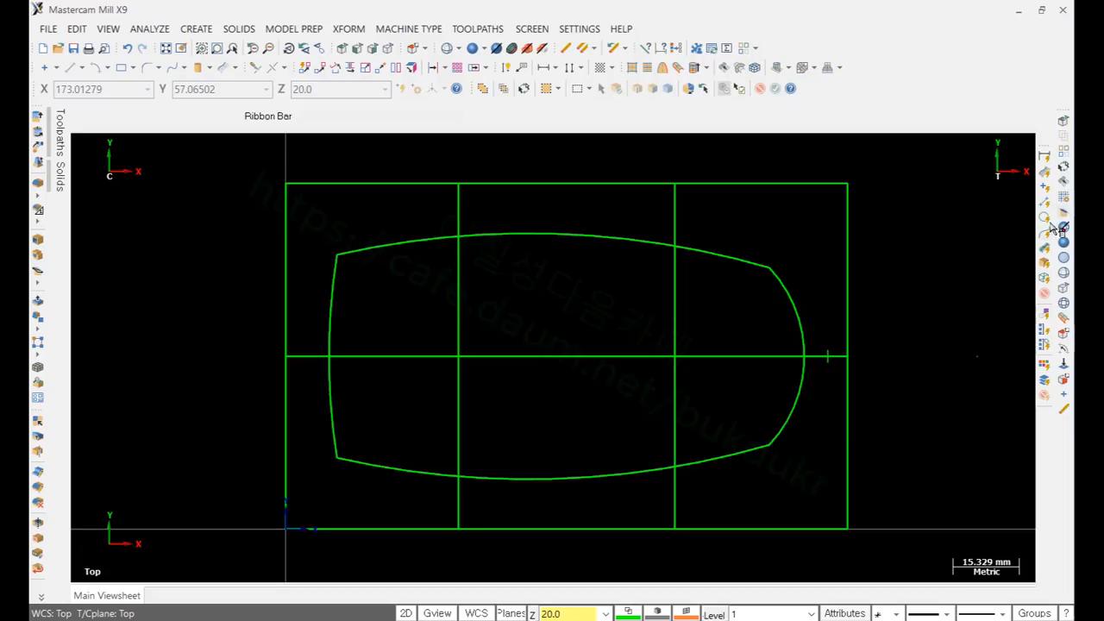
left_click(458, 423)
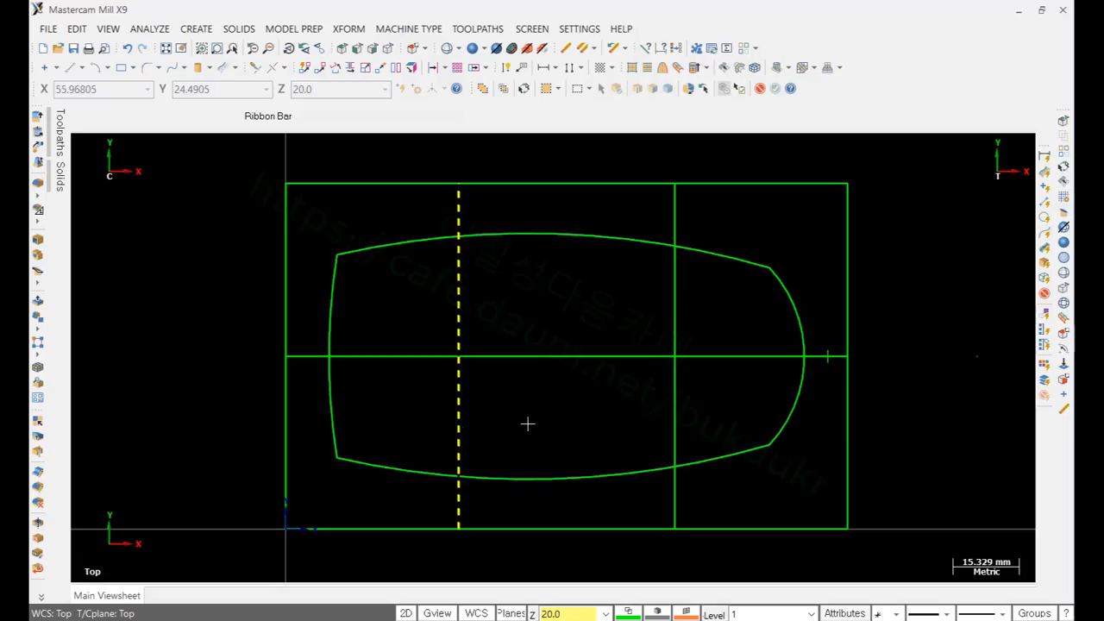
key("F4")
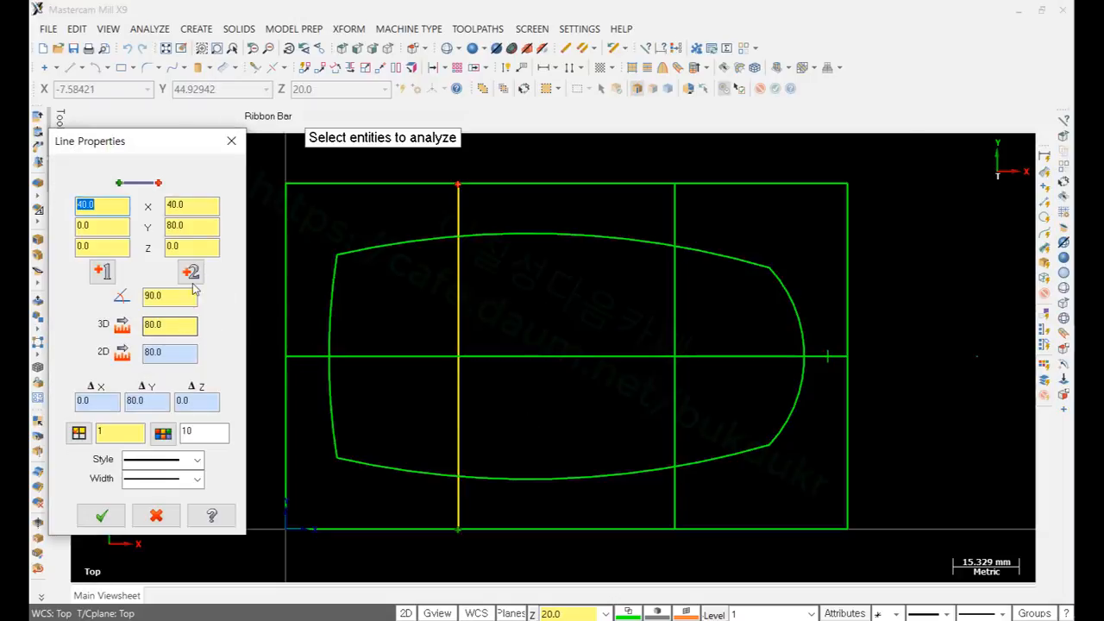
left_click(191, 205)
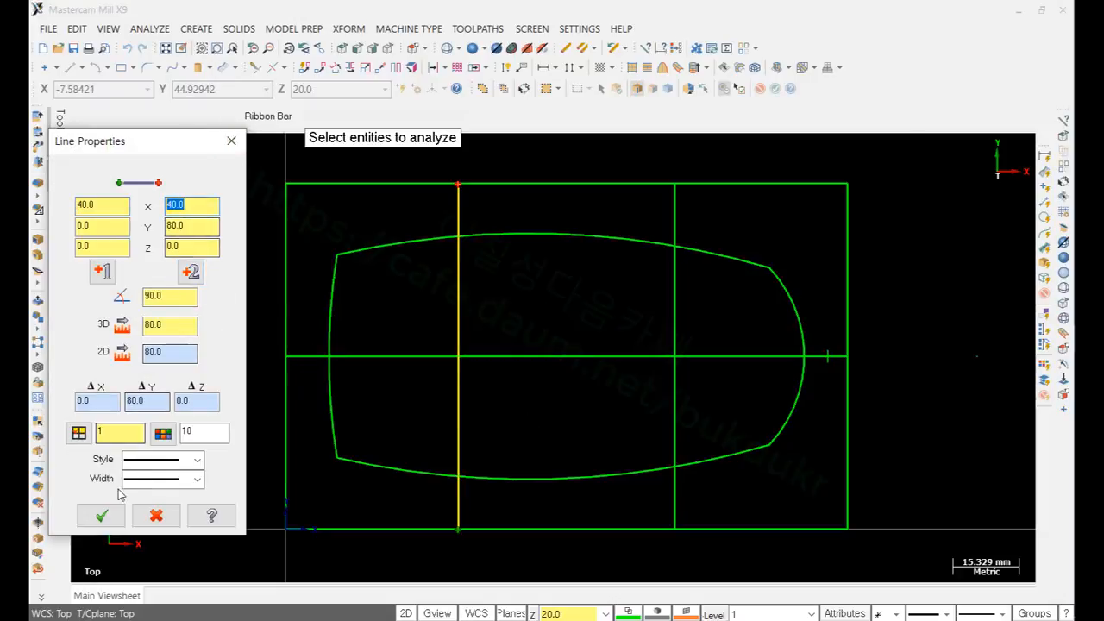
left_click(102, 515)
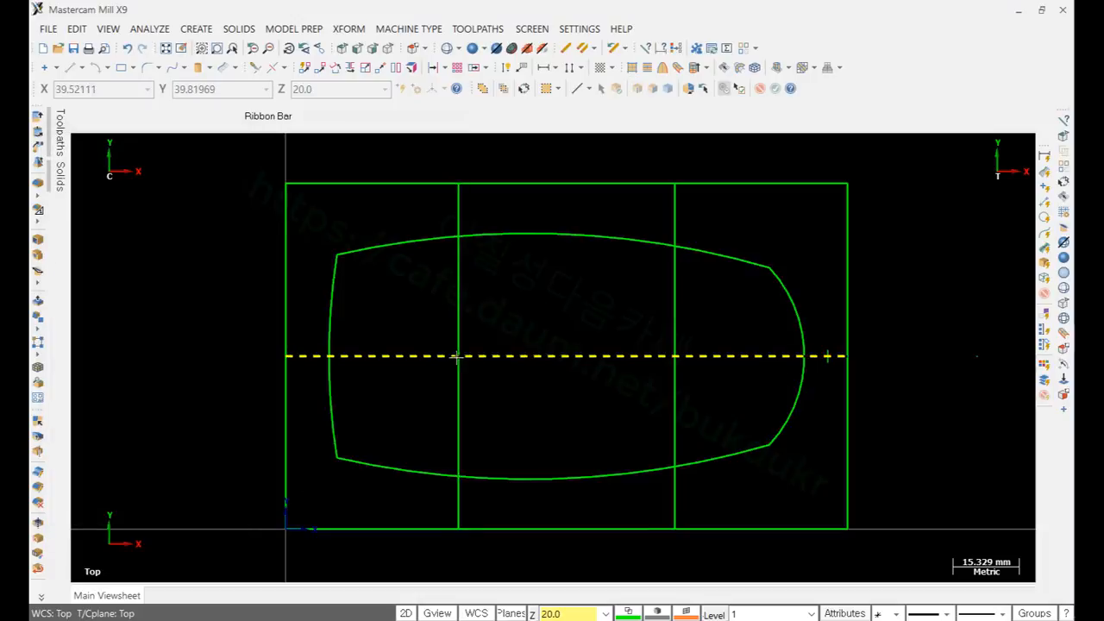
Step: Place a center-anchored rectangular shape, about 29 by 30 mm, where the vertical construction line nearest the origin crosses the horizontal centerline
left_click(131, 68)
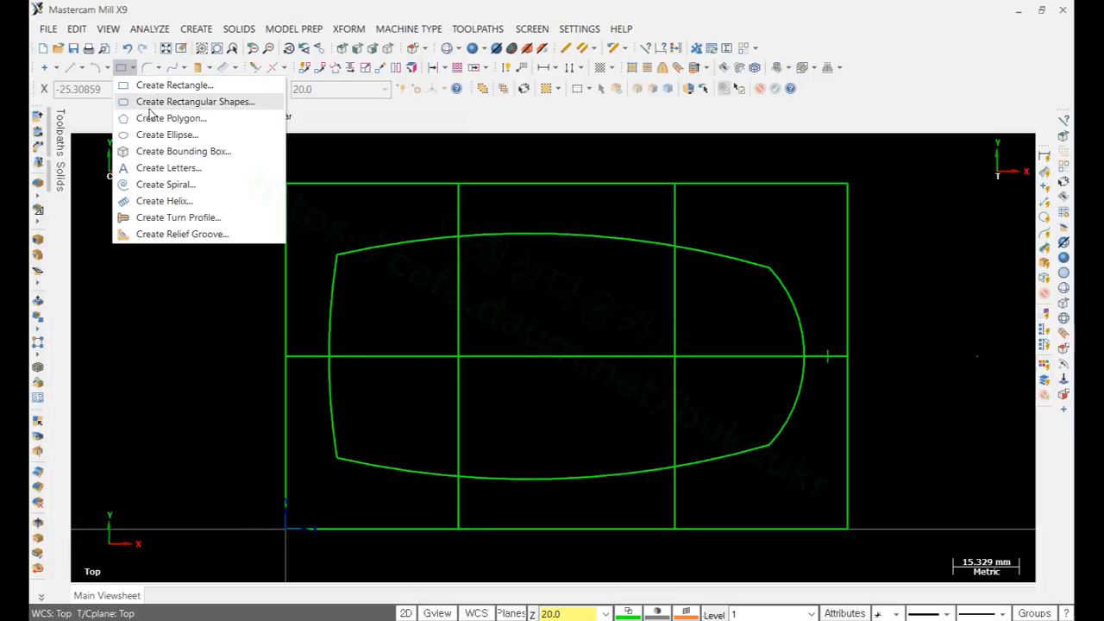
left_click(152, 103)
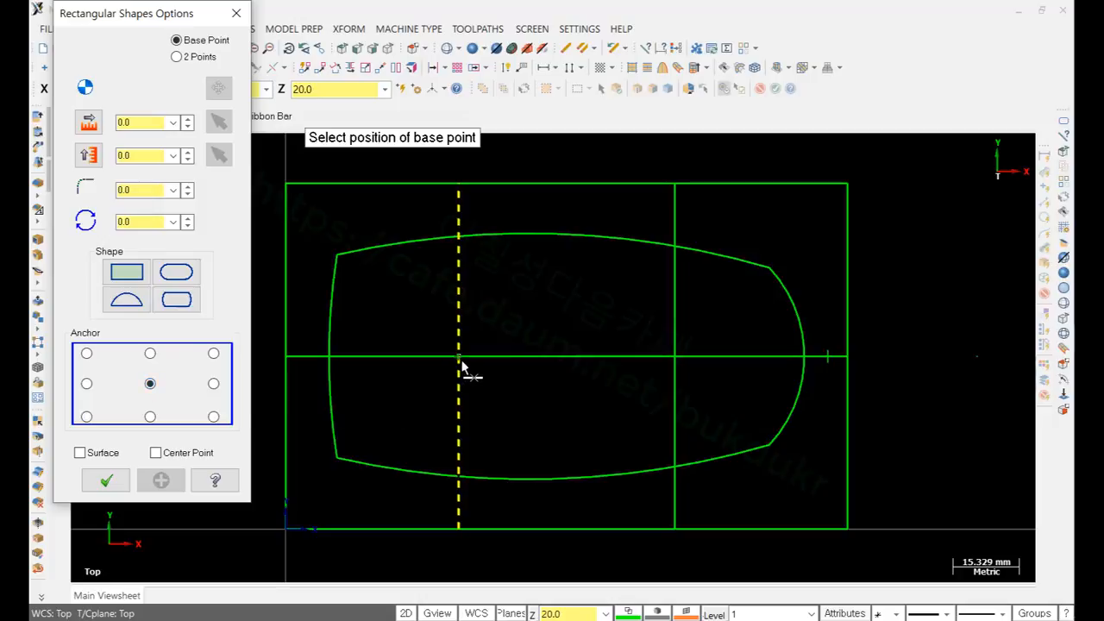
left_click(458, 355)
left_click(521, 291)
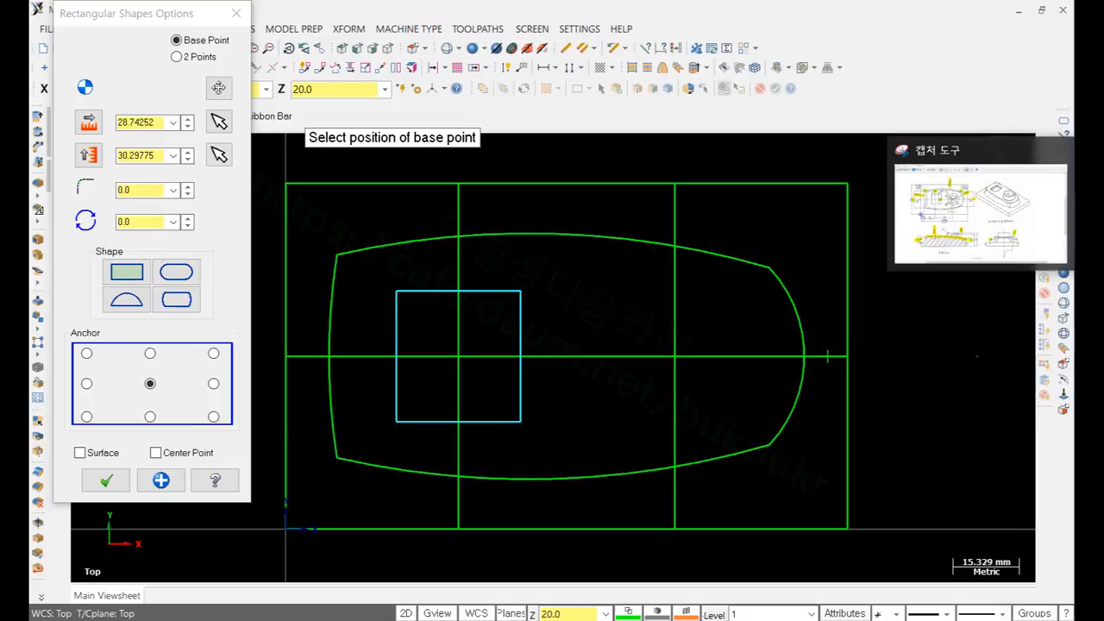
Step: Consult the captured drawing for the pocket size, and set the rectangle's width to 20 mm and height to 26 mm
left_click(980, 213)
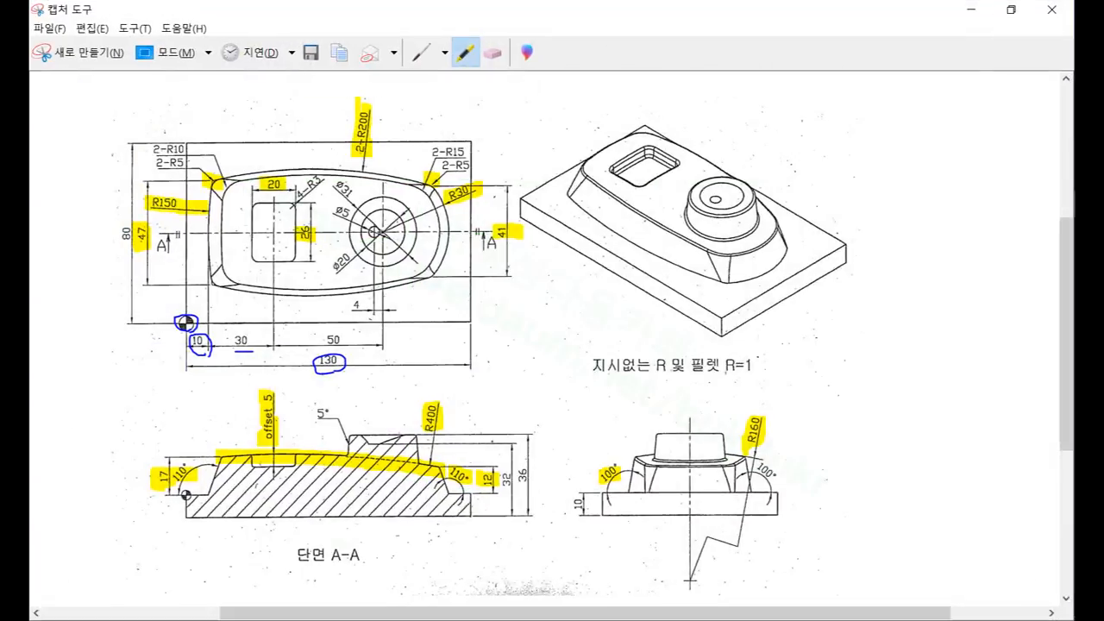
key("alt+Tab")
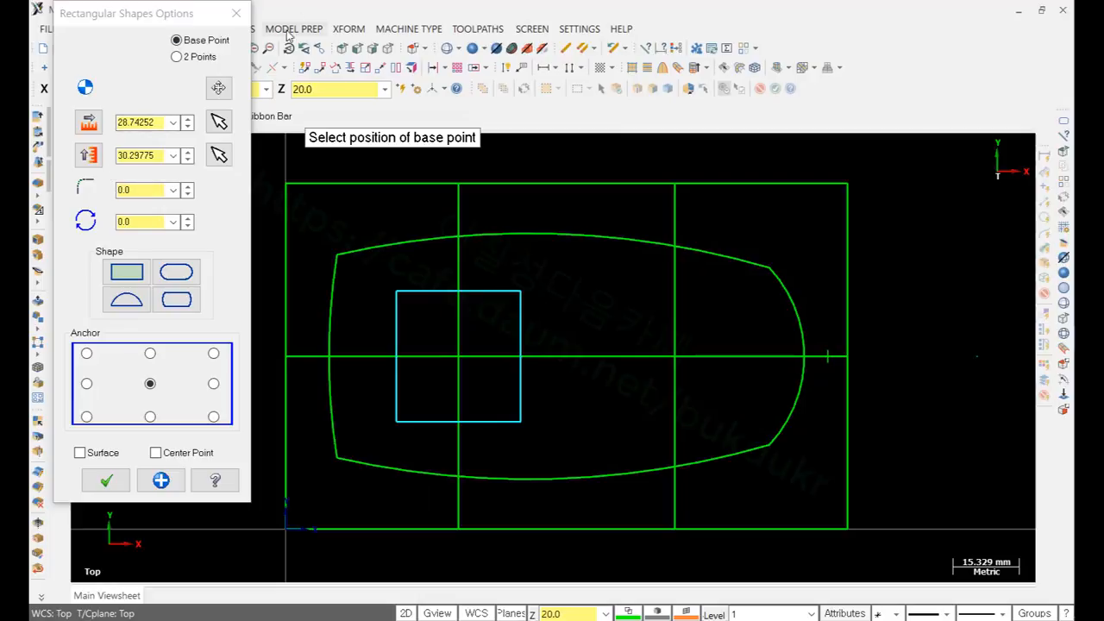
left_click(187, 382)
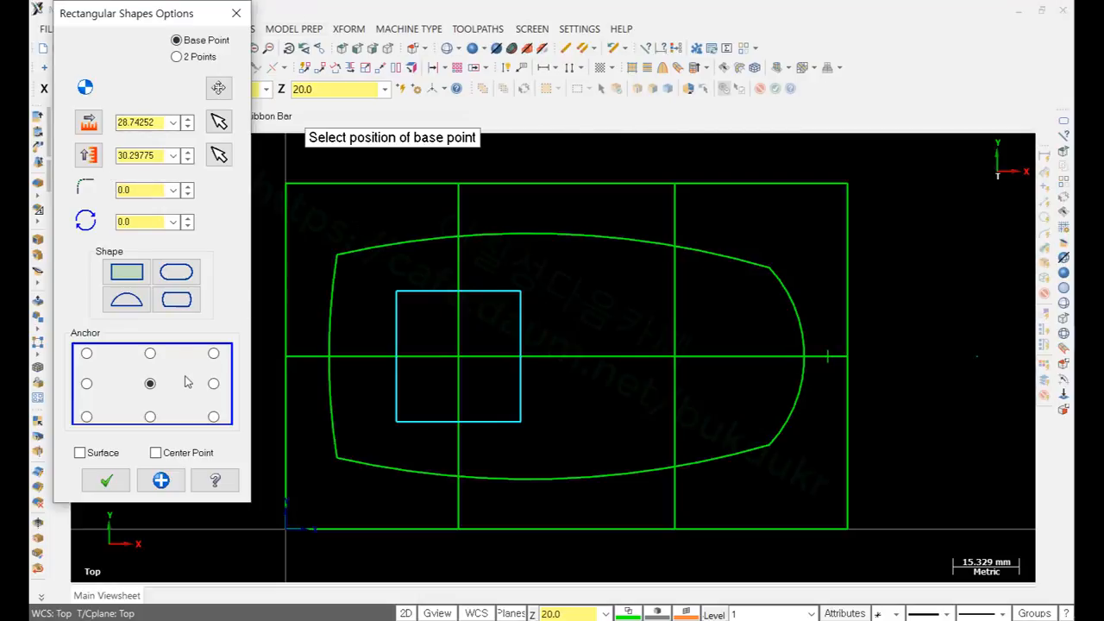
left_click(138, 121)
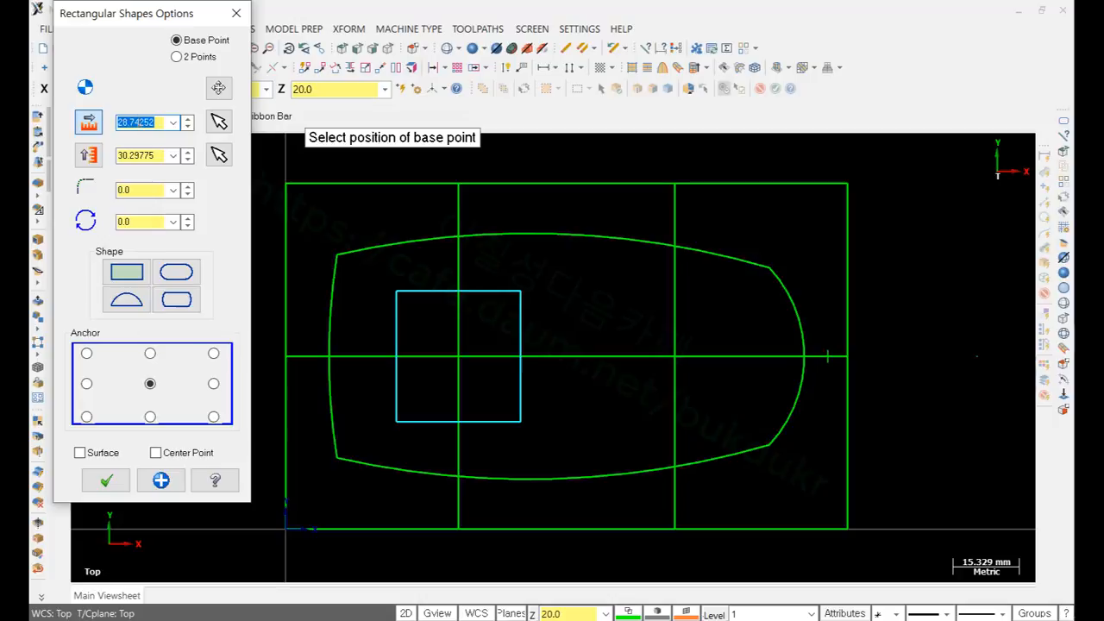
type("20")
left_click(135, 156)
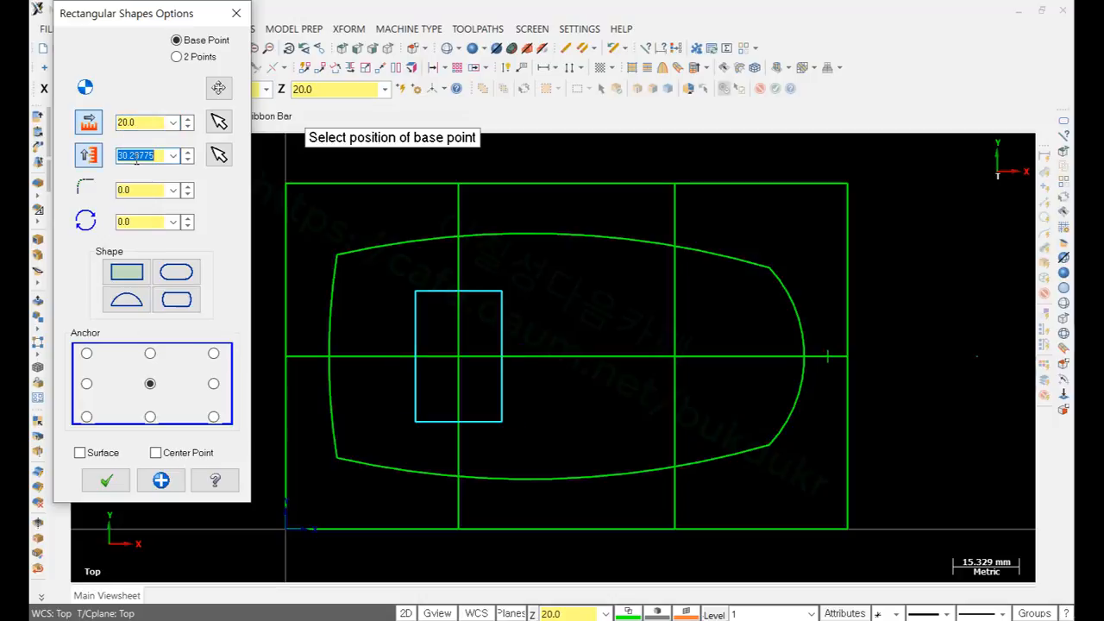
type("26")
key("Return")
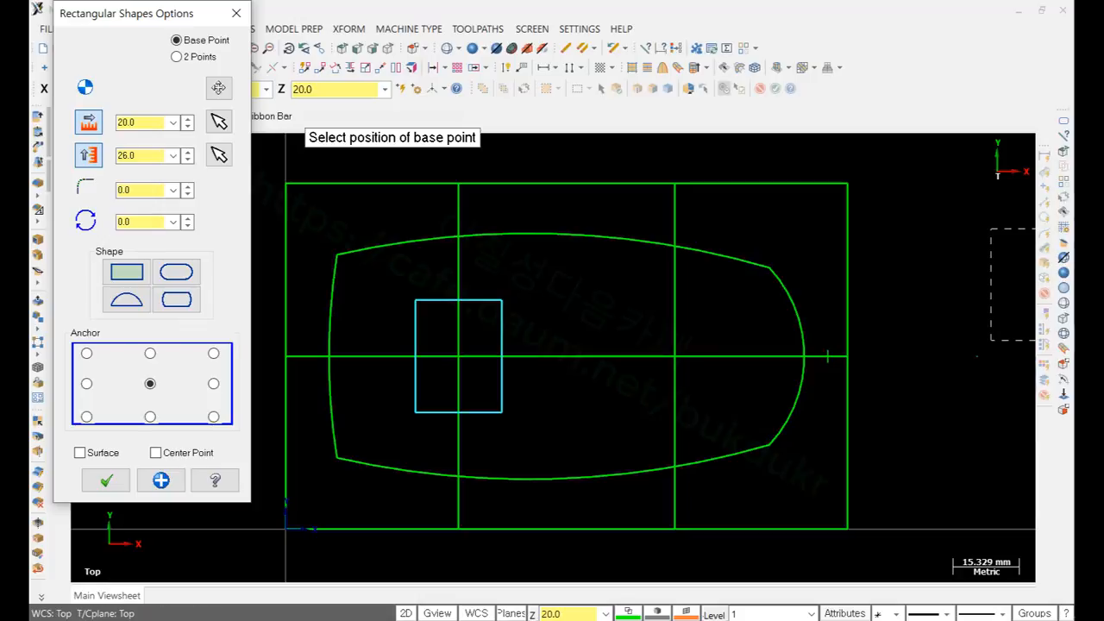
Step: Recheck the pocket in the captured drawing and create the rectangle with square corners
mouse_move(1076, 205)
left_click(983, 211)
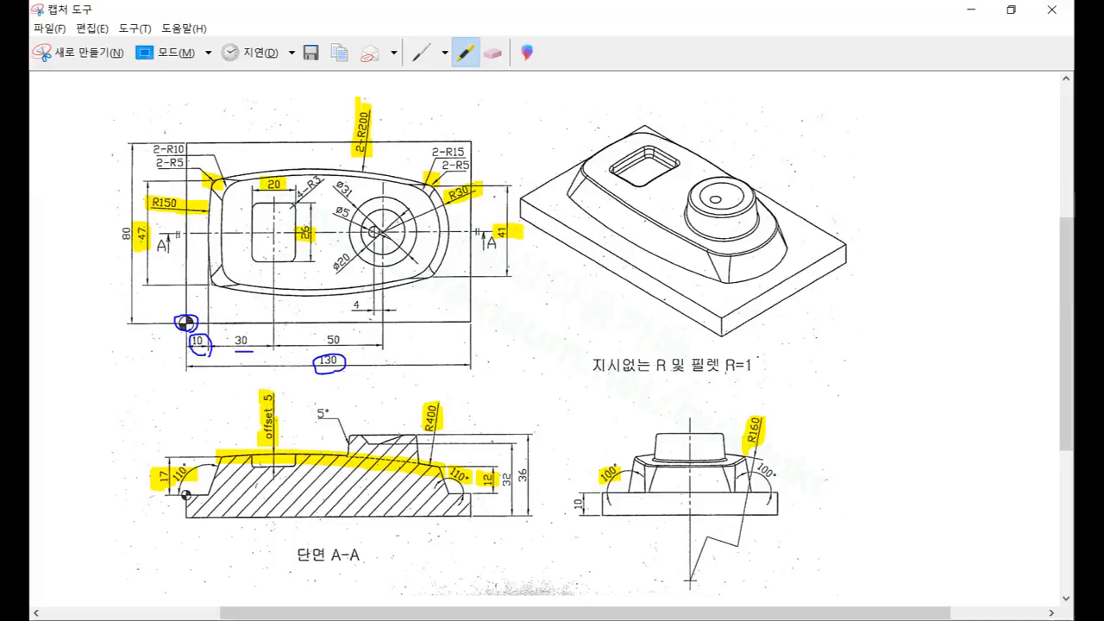
key("alt+Tab")
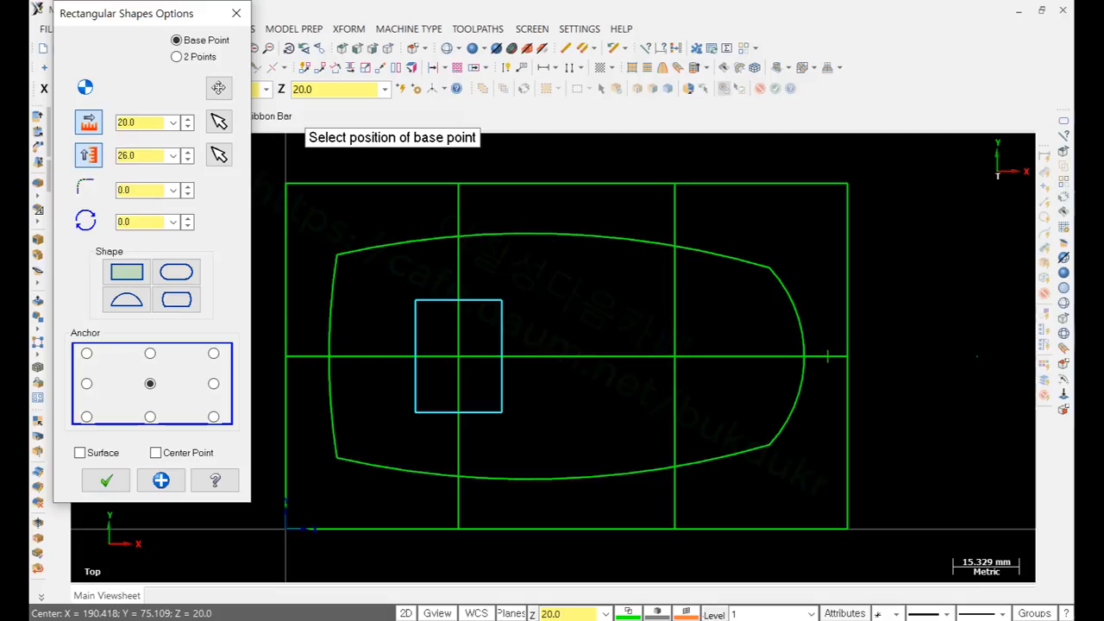
left_click(107, 480)
scroll(490, 389, "up", 1)
mouse_move(411, 407)
middle_mouse_down()
mouse_move(446, 339)
mouse_move(384, 293)
mouse_move(308, 294)
mouse_move(359, 284)
mouse_move(360, 302)
middle_mouse_up()
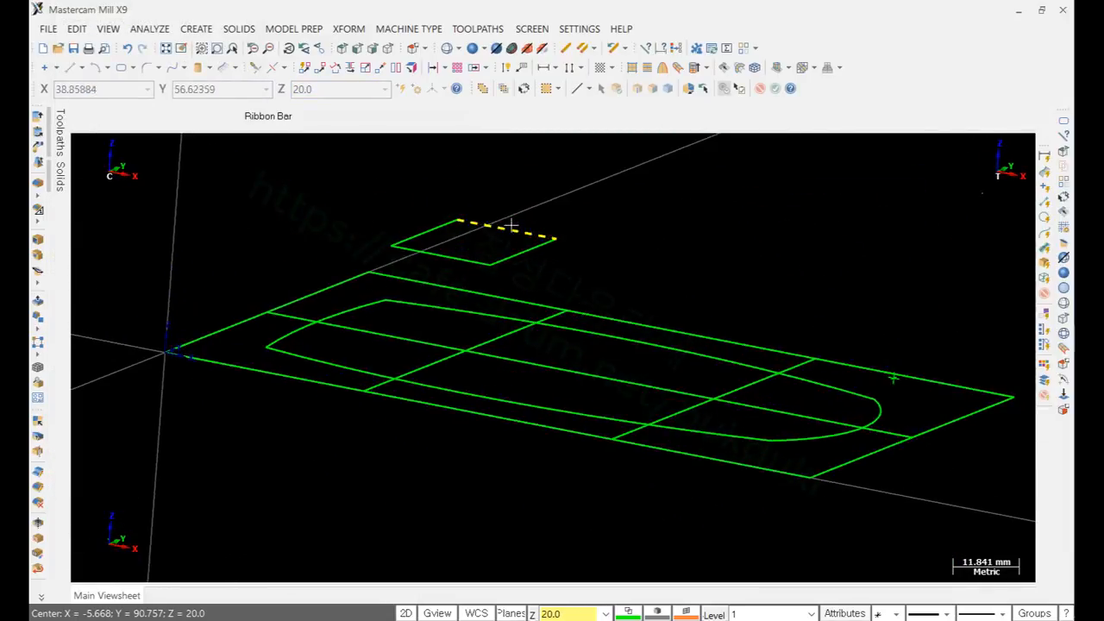
scroll(511, 225, "up", 1)
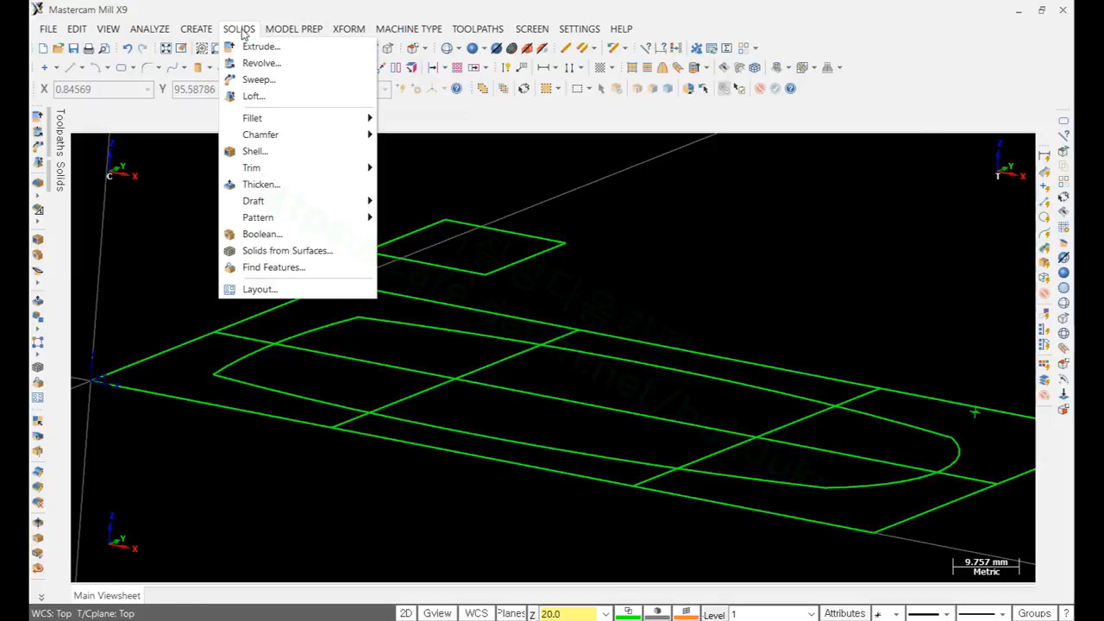
Step: Extrude the pocket rectangle 20 mm downward as a new solid body, with the draft turned off
left_click(261, 48)
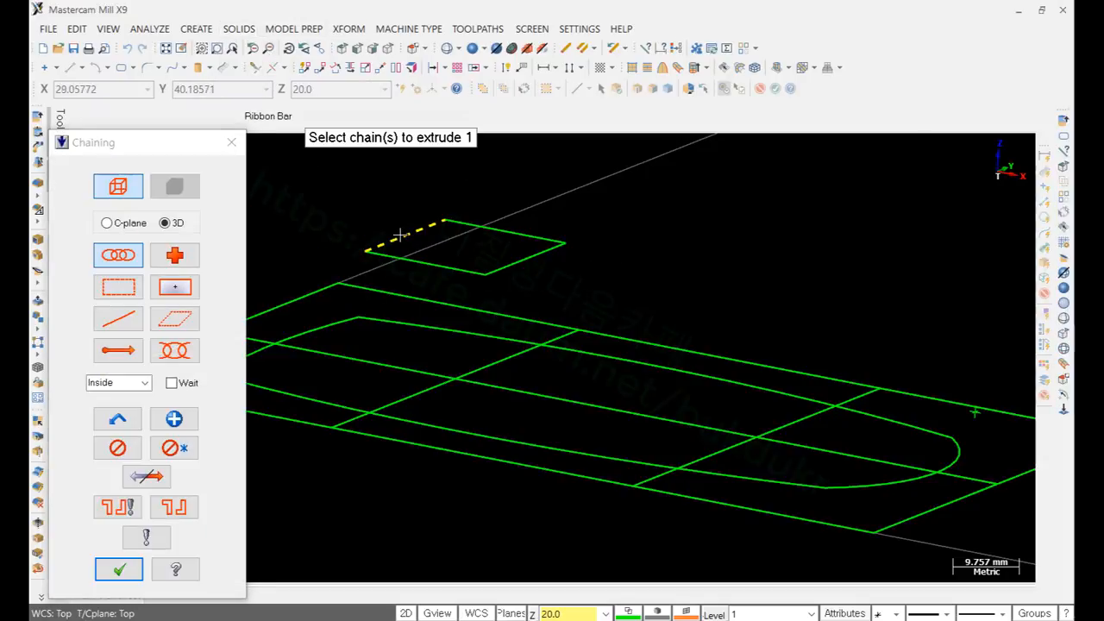
left_click(400, 235)
left_click(119, 569)
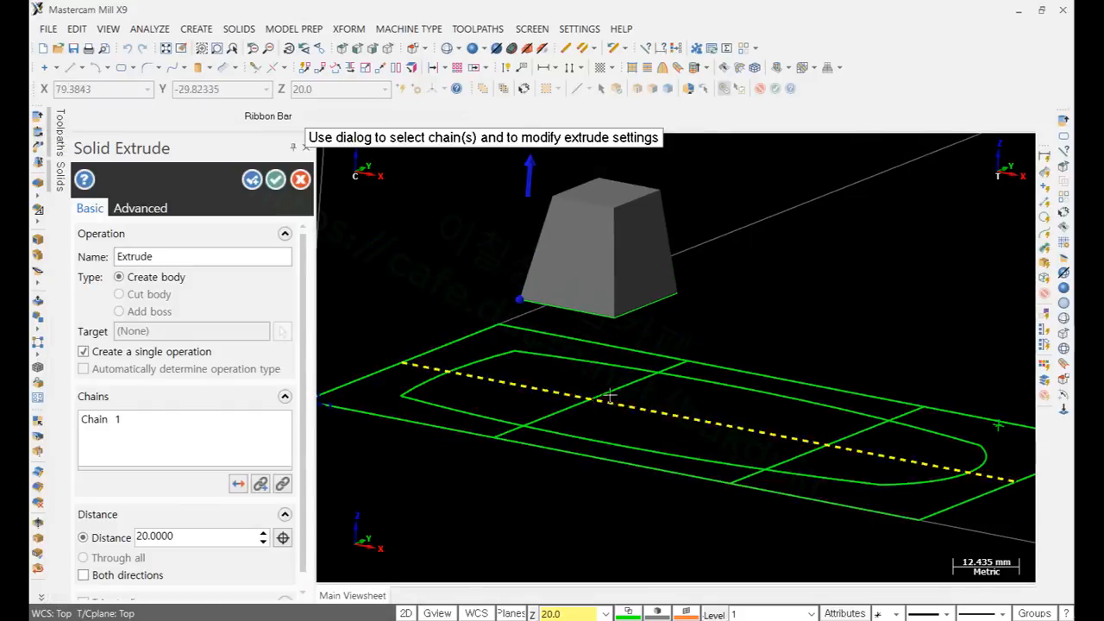
left_click(139, 207)
left_click(82, 233)
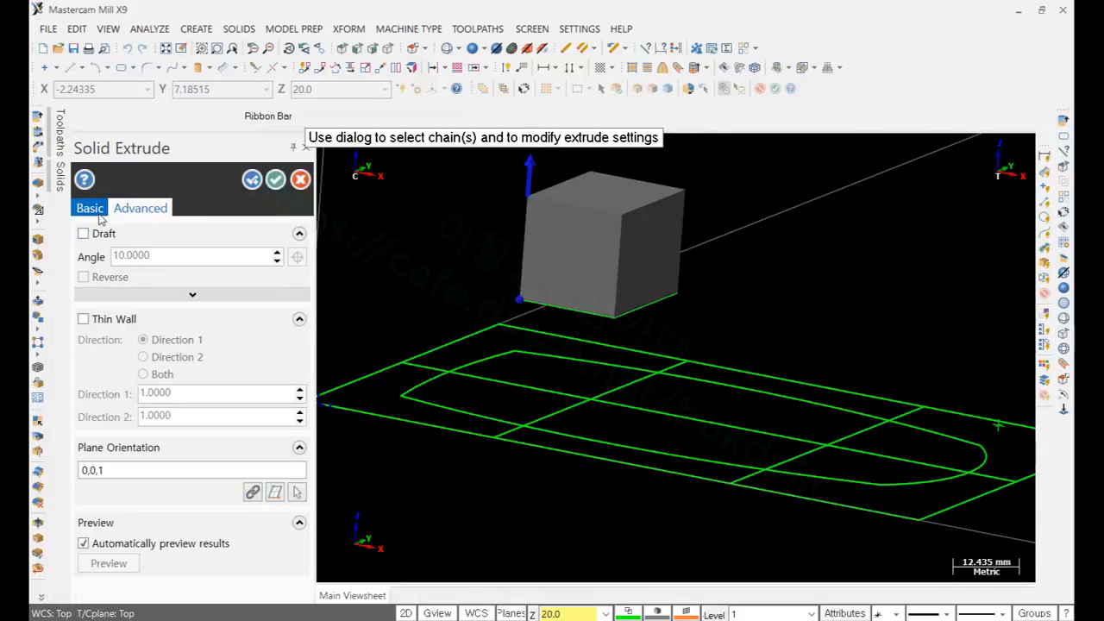
left_click(95, 210)
left_click(565, 308)
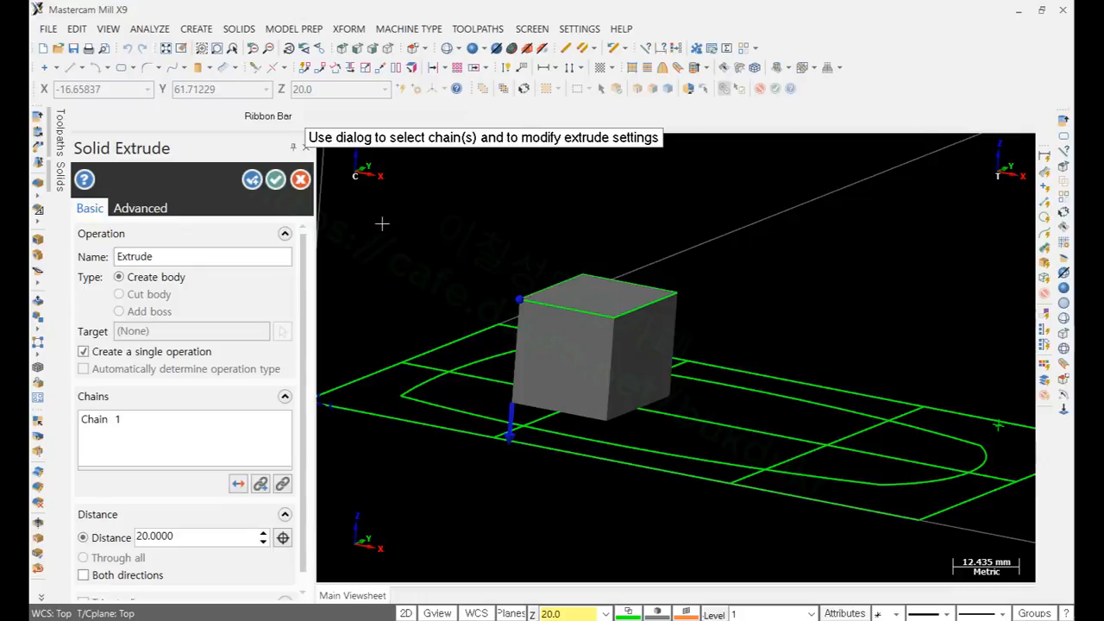
left_click(276, 179)
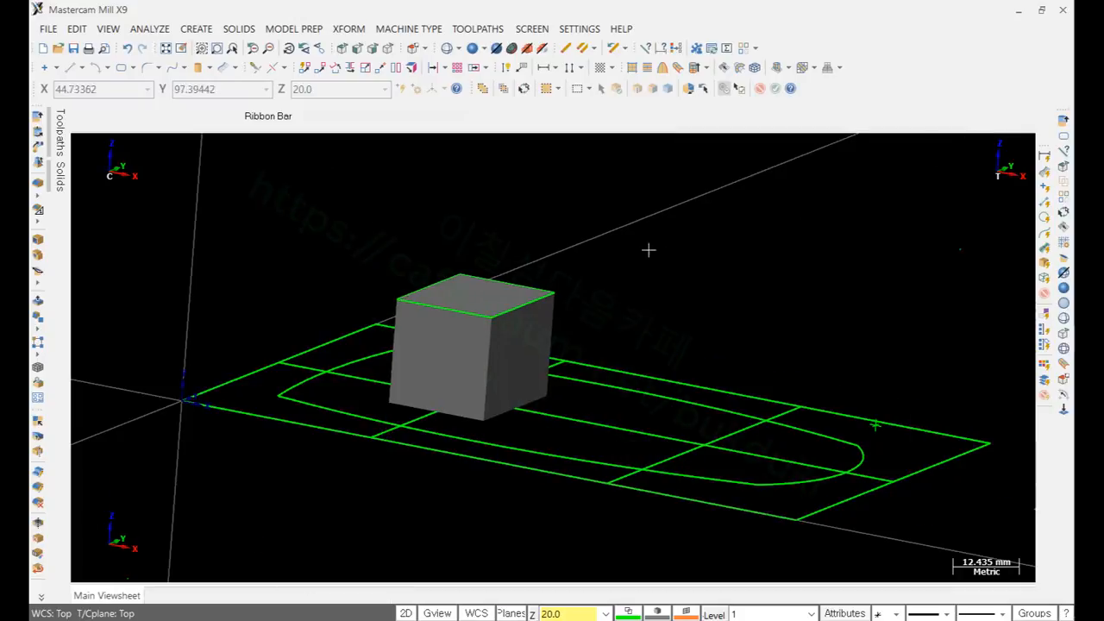
Step: Isolate the extruded block and the orange curved surface, hiding all other geometry
scroll(603, 245, "up", 2)
mouse_move(561, 242)
middle_mouse_down()
mouse_move(518, 247)
mouse_move(547, 252)
middle_mouse_up()
scroll(621, 261, "down", 1)
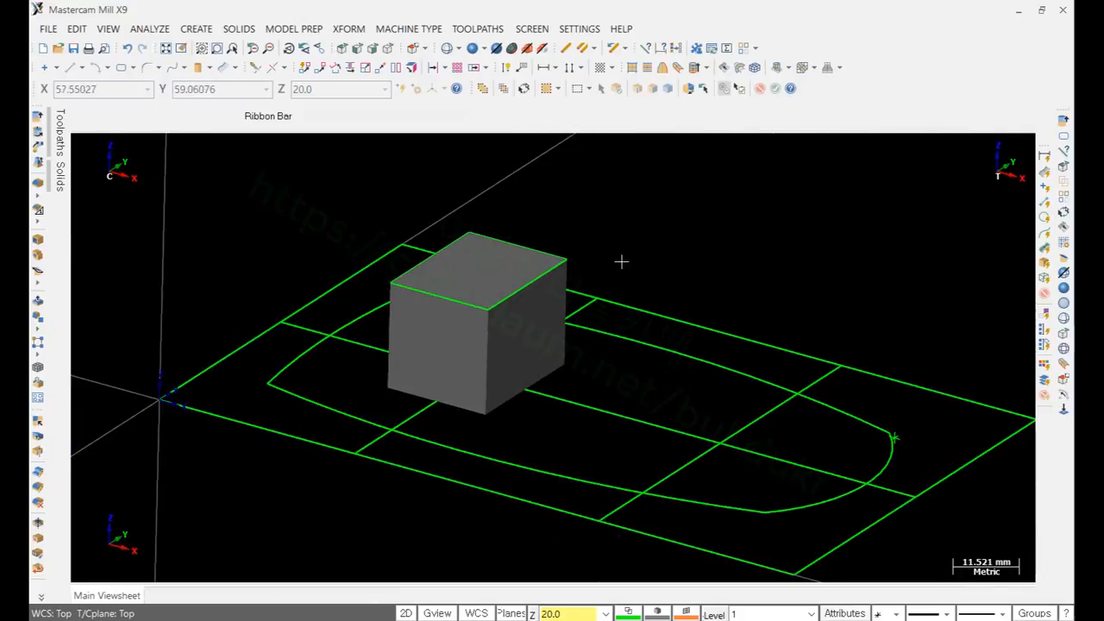
left_click(538, 328)
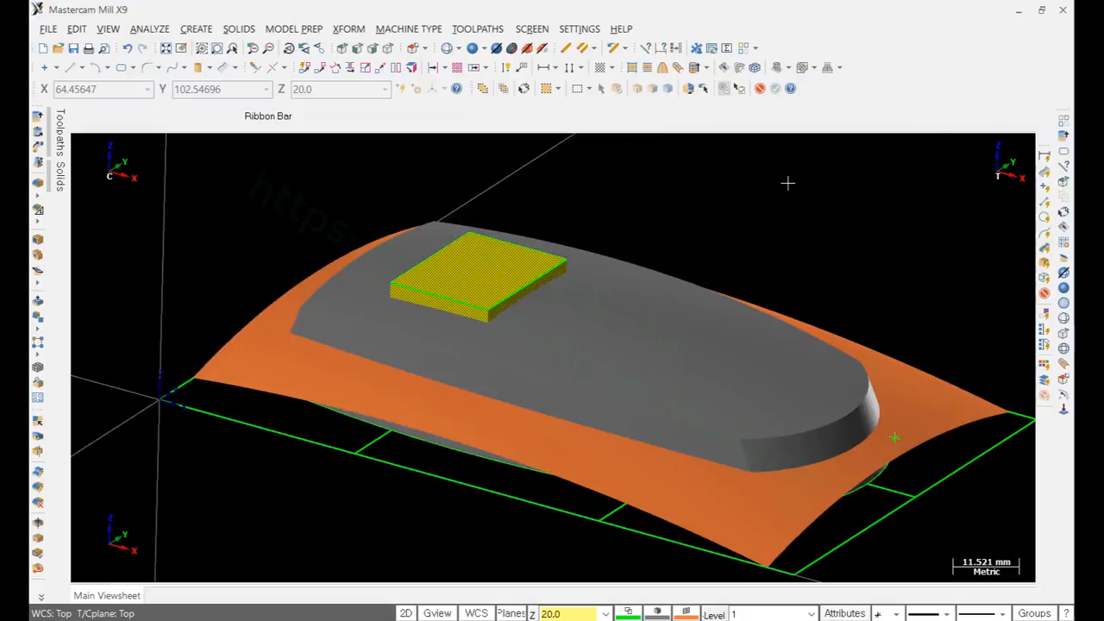
left_click(977, 431)
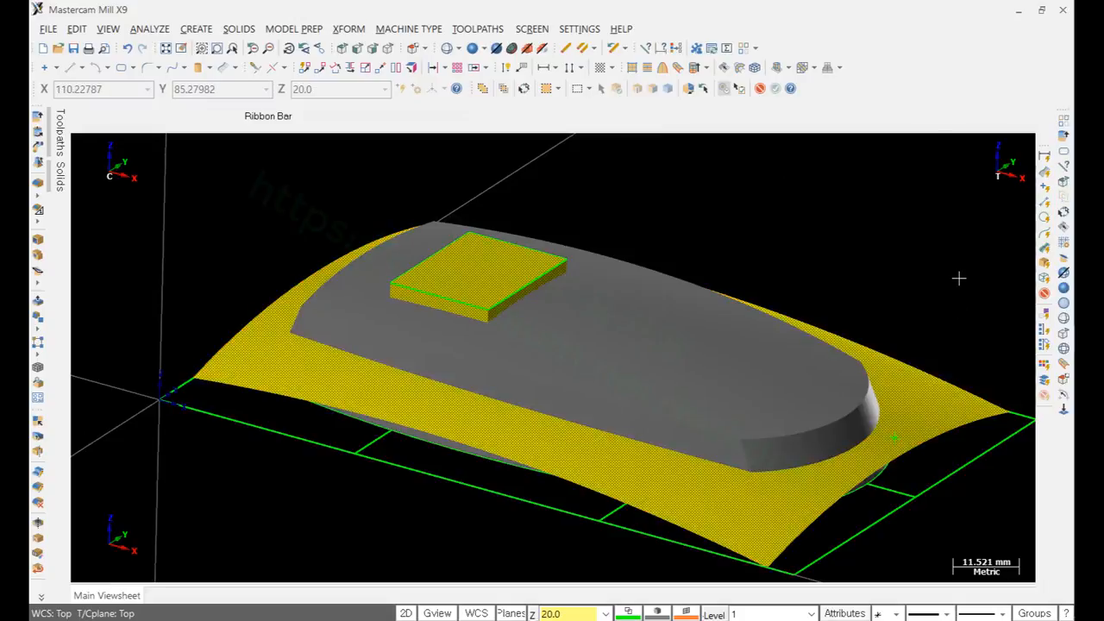
key("alt+e")
middle_click_drag(547, 386, 352, 370)
scroll(353, 370, "up", 2)
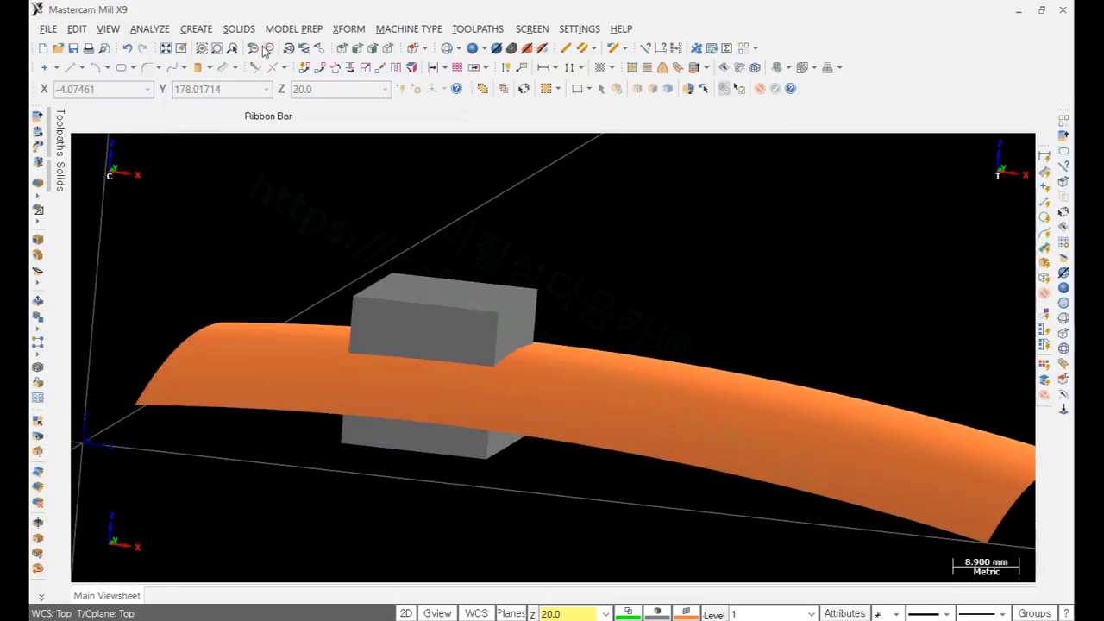
Step: Trim the block to the orange curved surface, keeping the portion above the surface
left_click(239, 29)
mouse_move(266, 168)
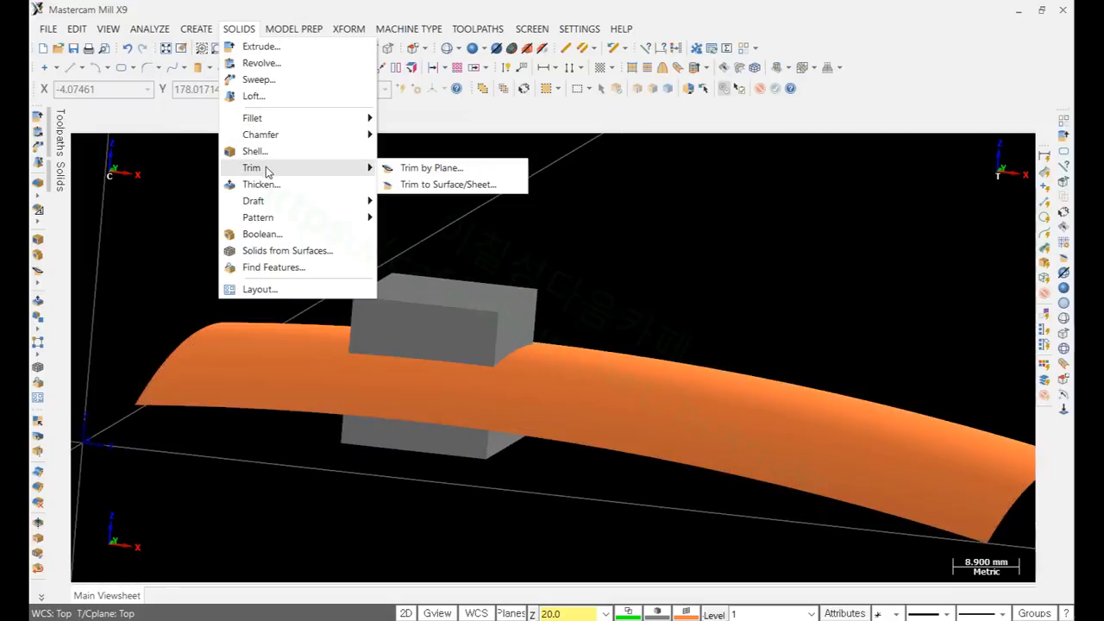
left_click(436, 184)
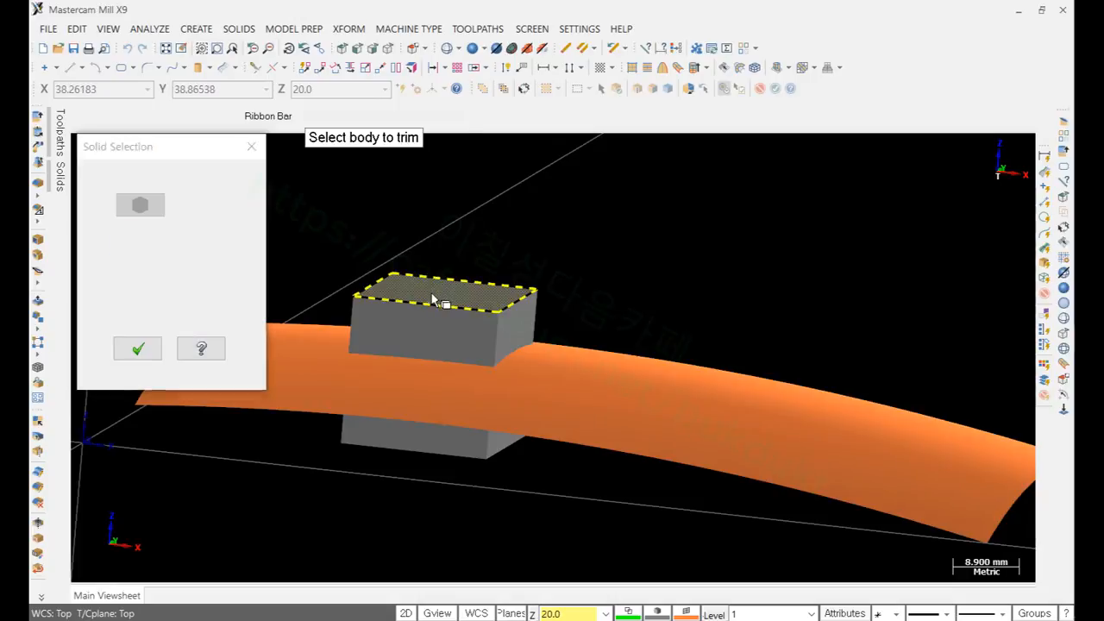
left_click(436, 301)
left_click(283, 375)
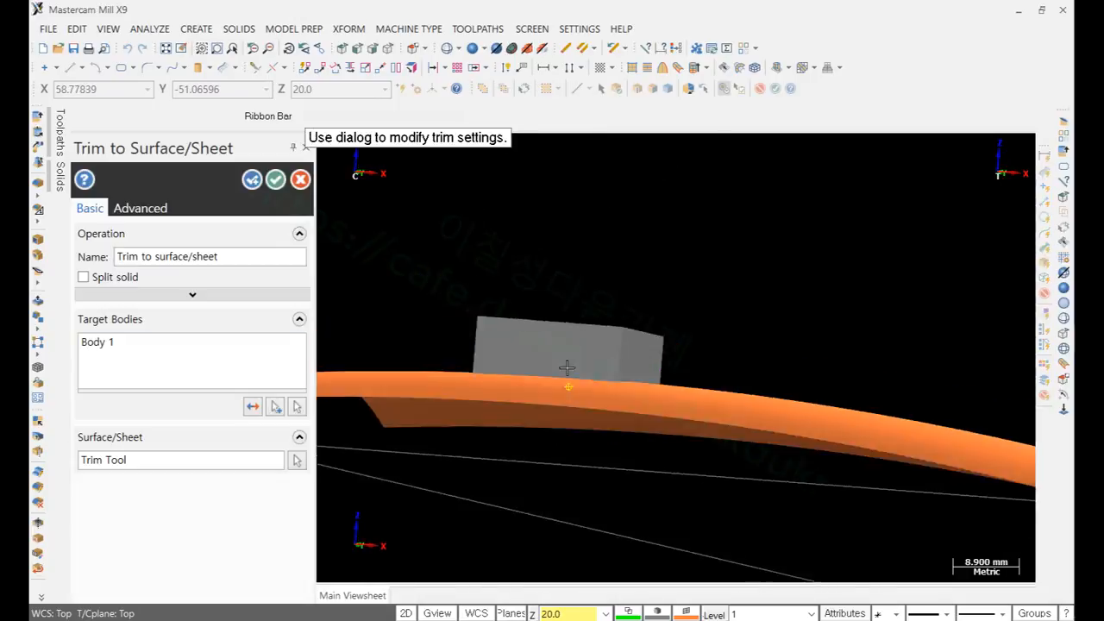
middle_click_drag(567, 367, 566, 350)
middle_click_drag(621, 313, 620, 322)
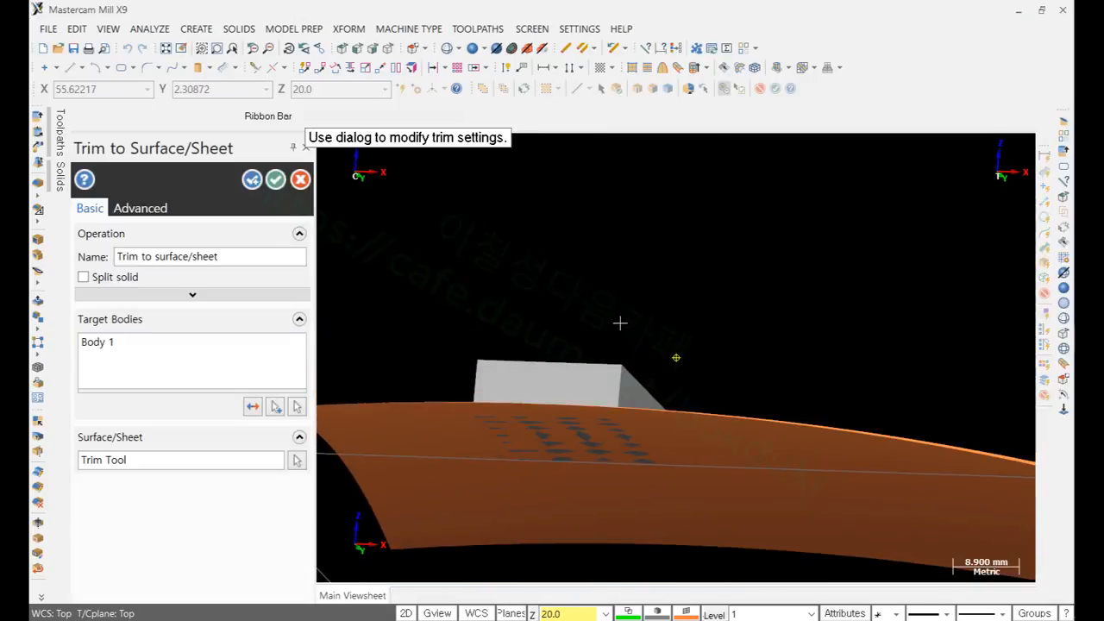
left_click(275, 179)
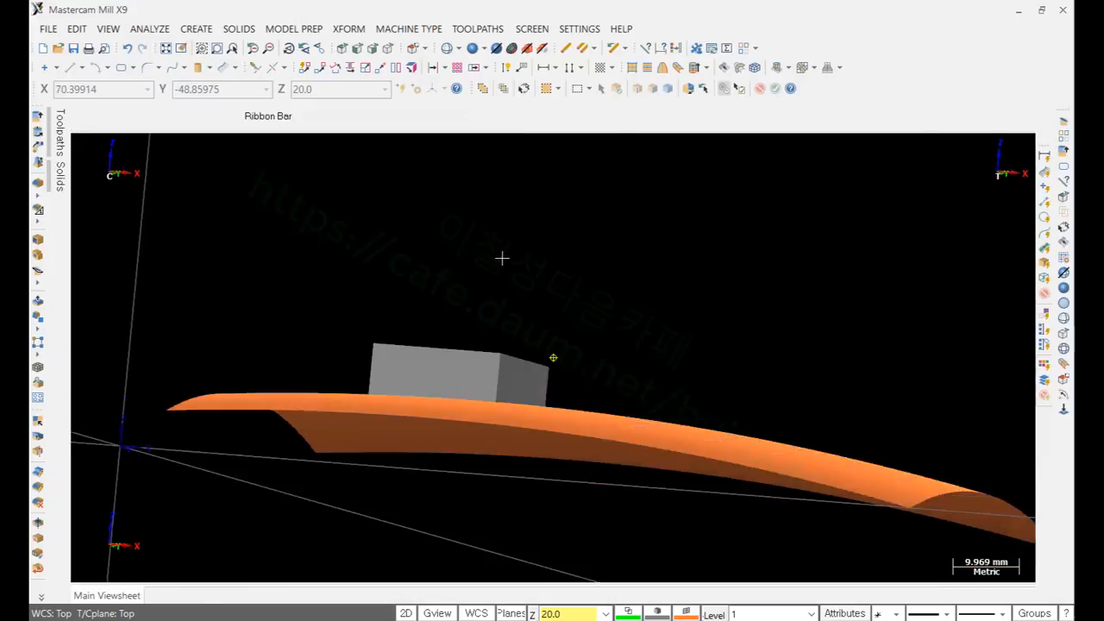
Step: Blank the orange curved surface beneath the trimmed block
middle_click_drag(502, 258, 495, 316)
left_click(322, 333)
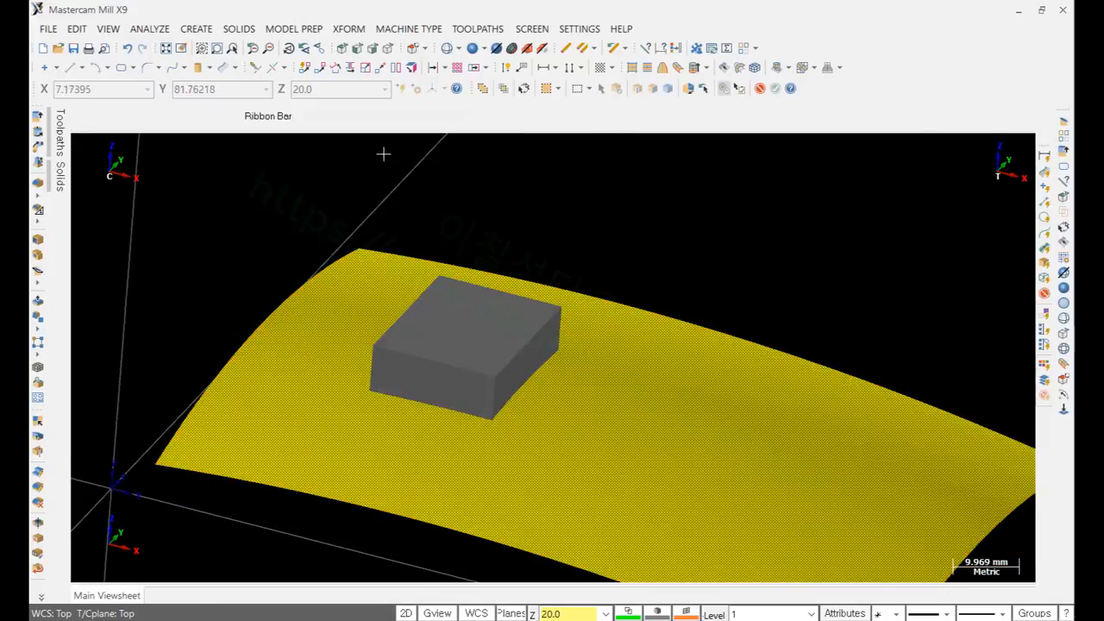
left_click(532, 28)
left_click(543, 101)
scroll(520, 239, "down", 1)
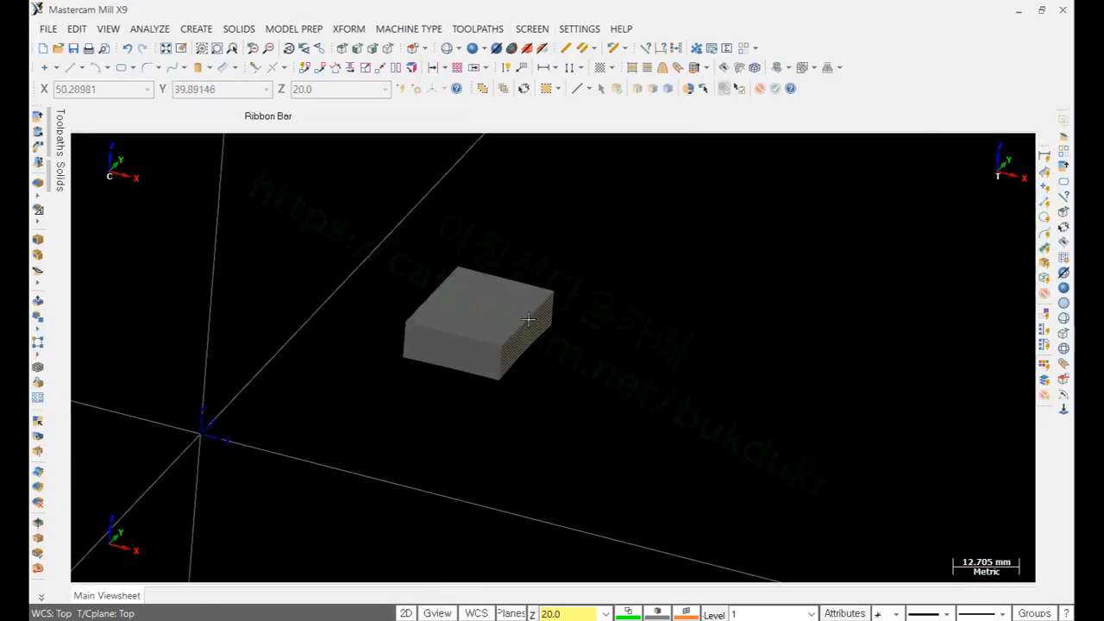
Step: Change the trimmed block's color to orange, color number 136
left_click(528, 320)
left_click(657, 612)
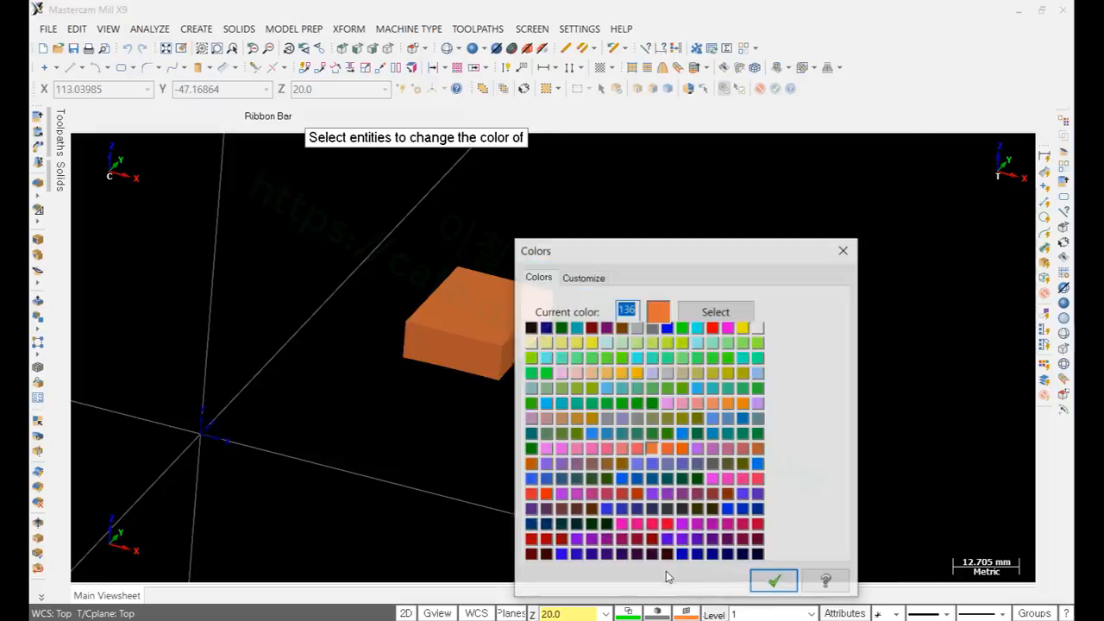
left_click(772, 582)
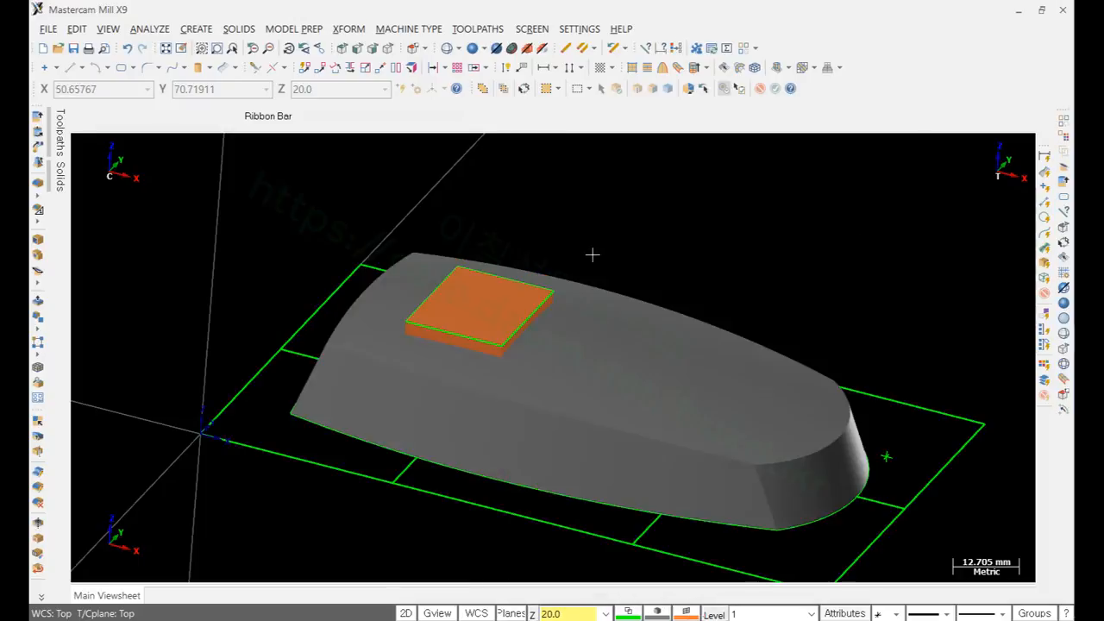
Step: Subtract the orange block from the main curved body with a Boolean Remove to cut the rectangular pocket
middle_click_drag(609, 242, 487, 313)
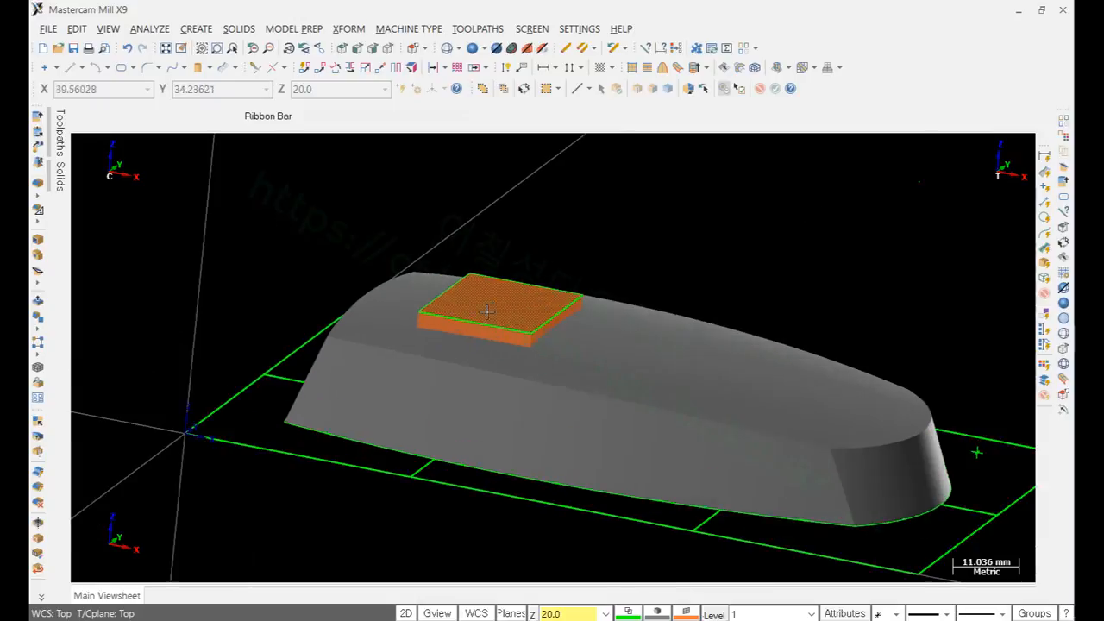
scroll(487, 313, "up", 2)
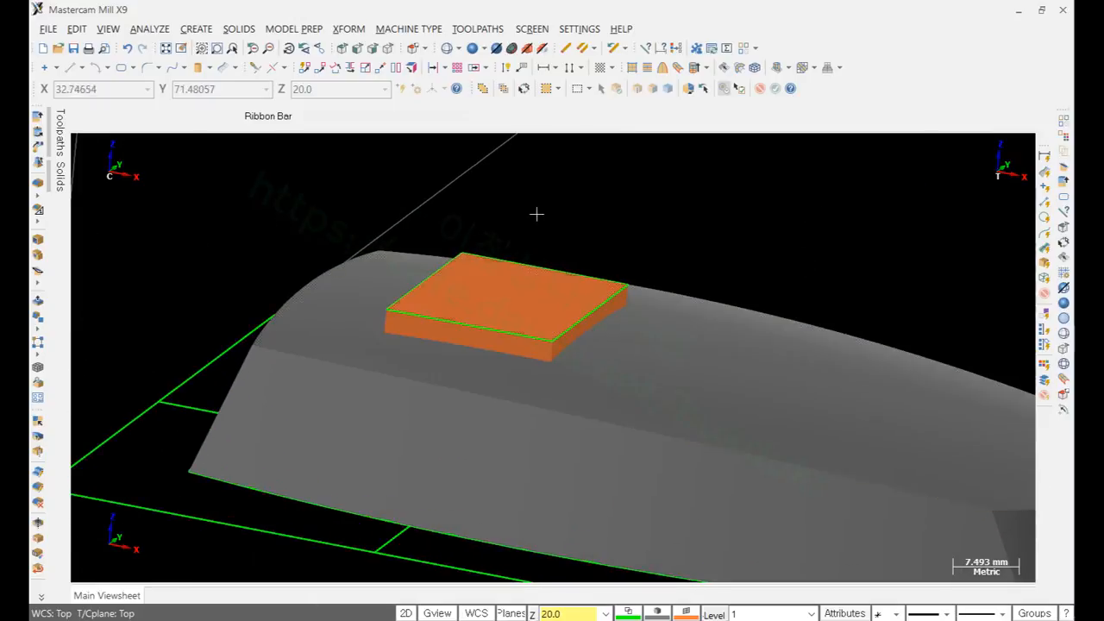
left_click(243, 30)
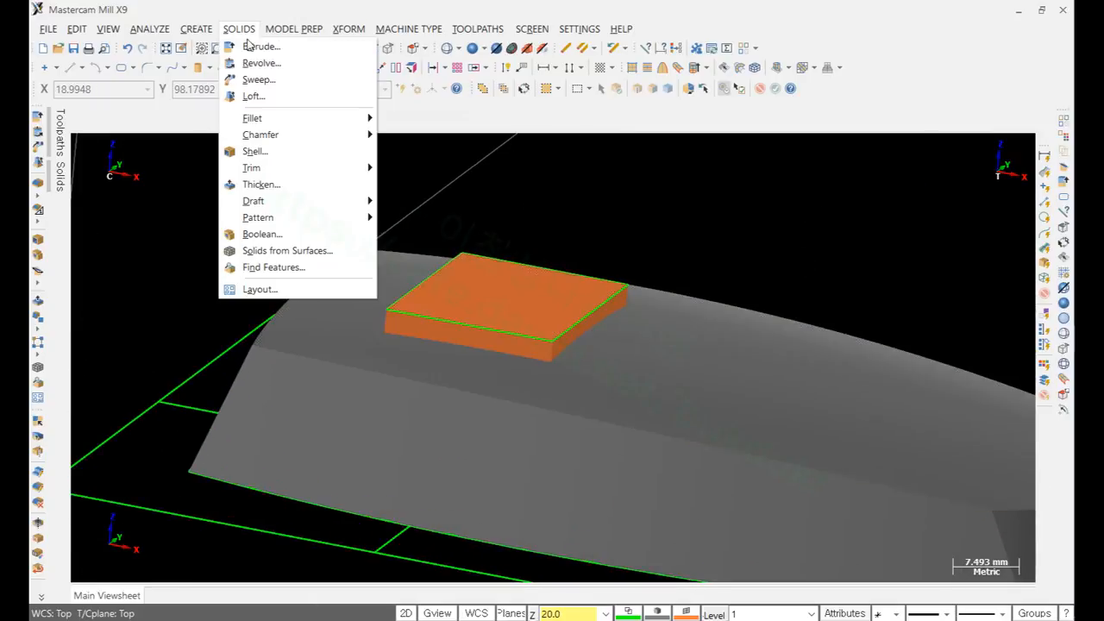
left_click(260, 234)
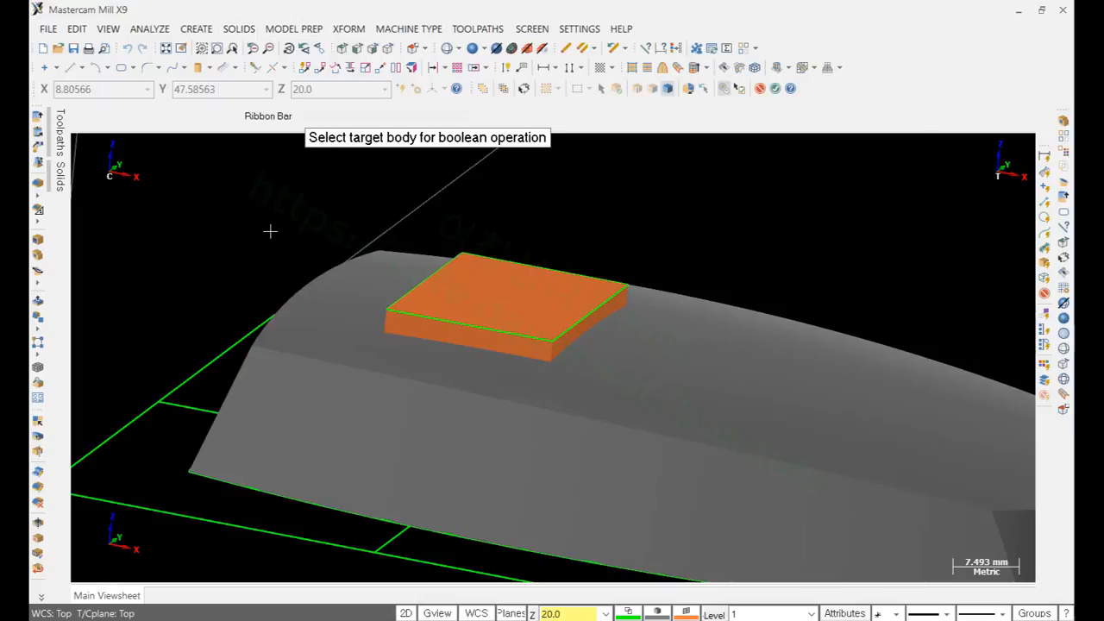
left_click(329, 327)
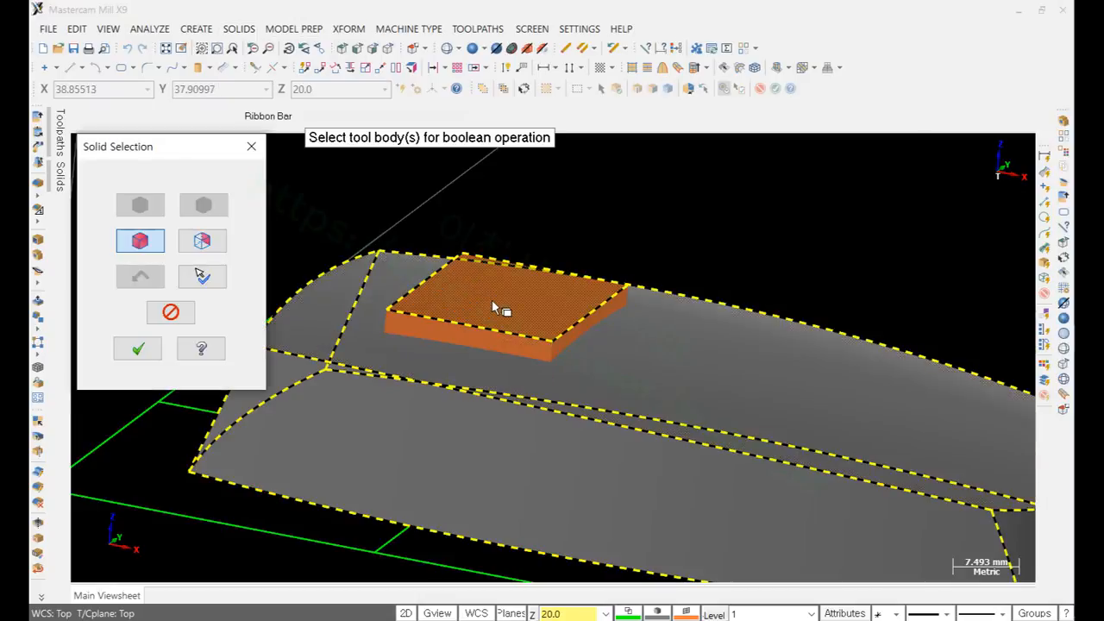
left_click(494, 303)
left_click(510, 305)
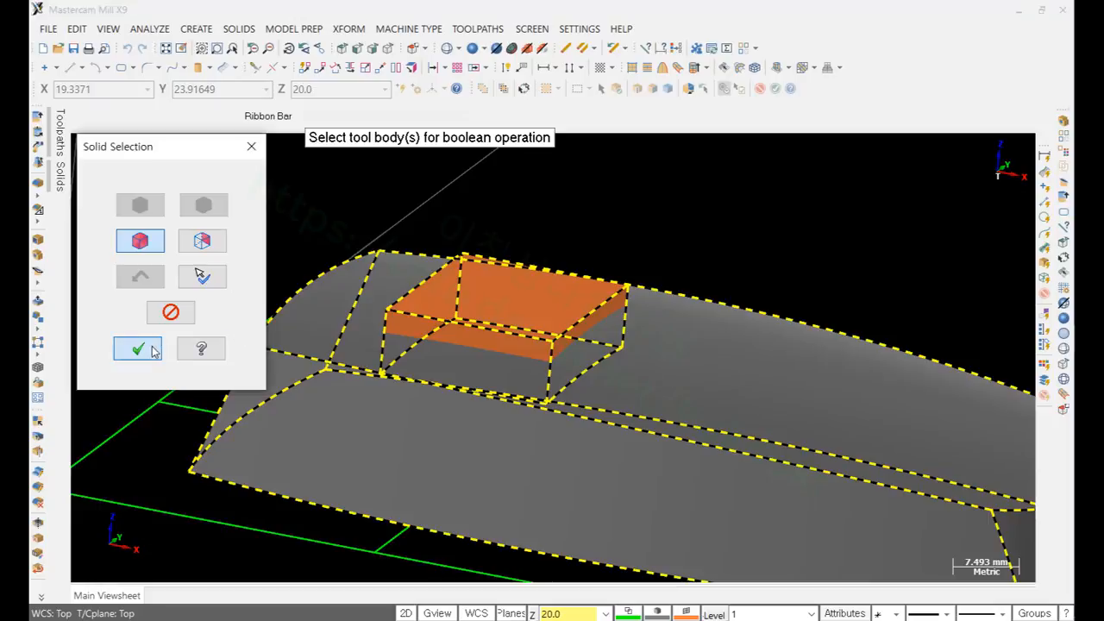
left_click(140, 348)
left_click(141, 295)
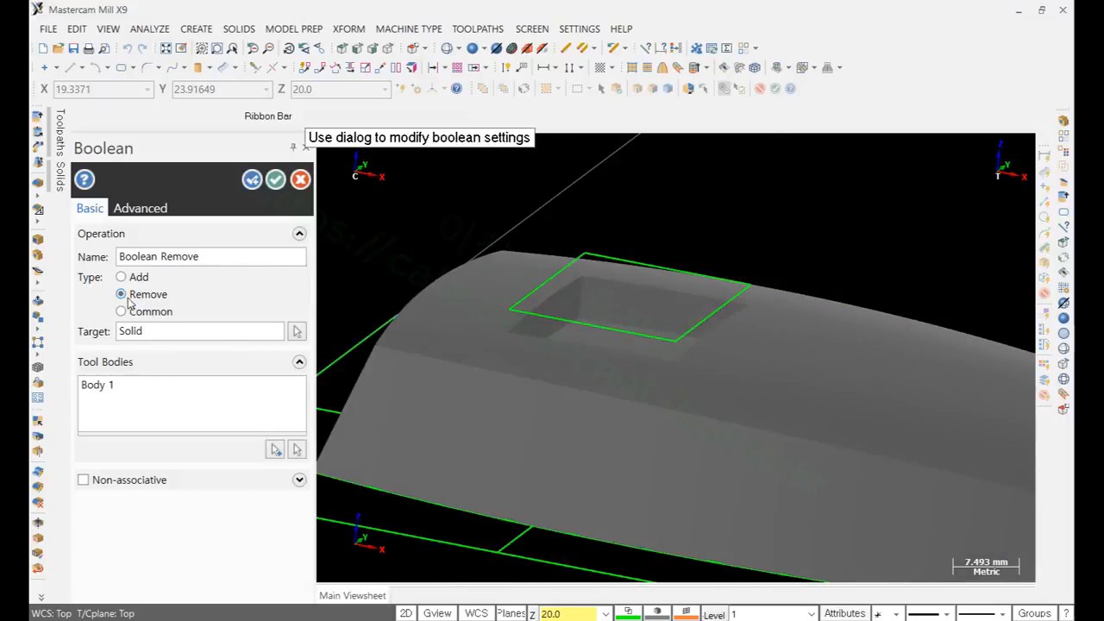
left_click(275, 178)
Step: Examine the pocket and its curved floor in wireframe front view and translucent shading, and switch to the captured drawing to compare
middle_click_drag(506, 254, 500, 280)
scroll(505, 324, "up", 1)
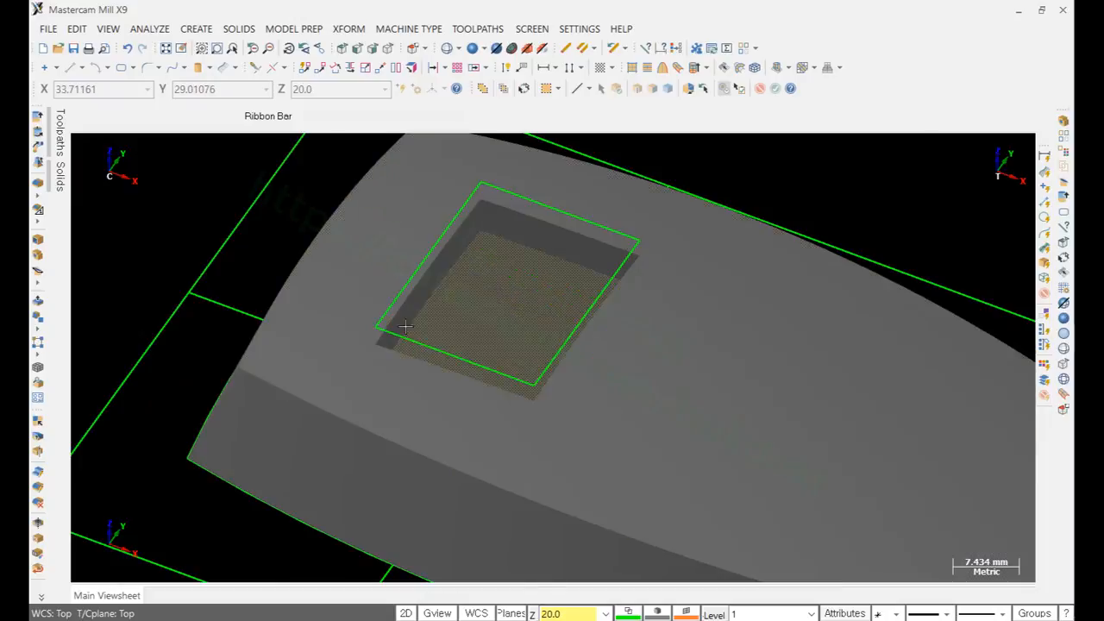
scroll(394, 328, "down", 2)
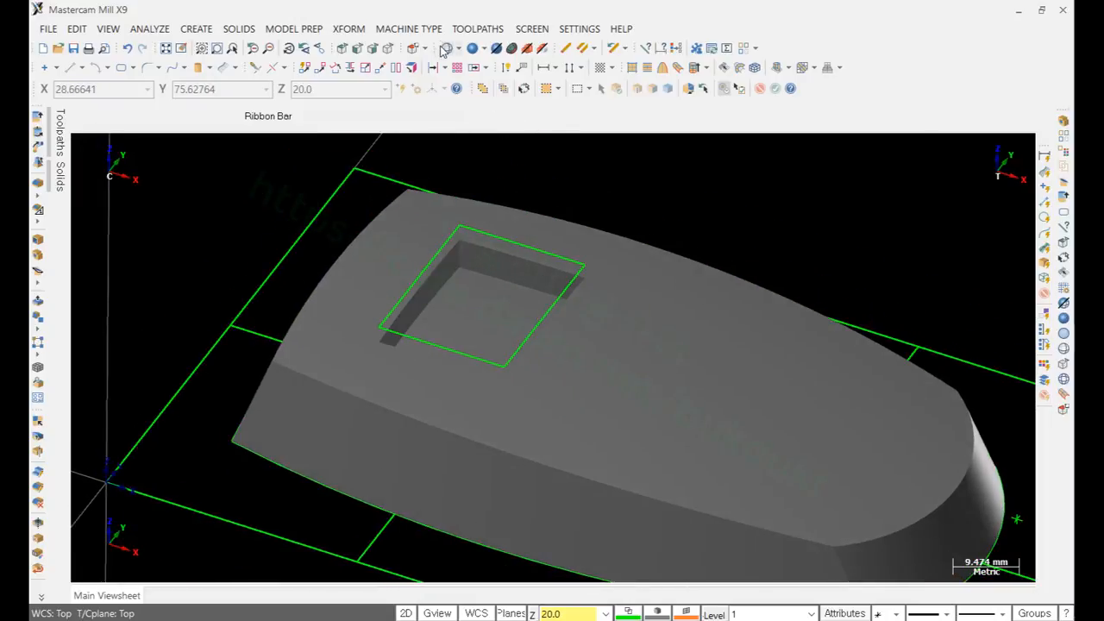
left_click(445, 49)
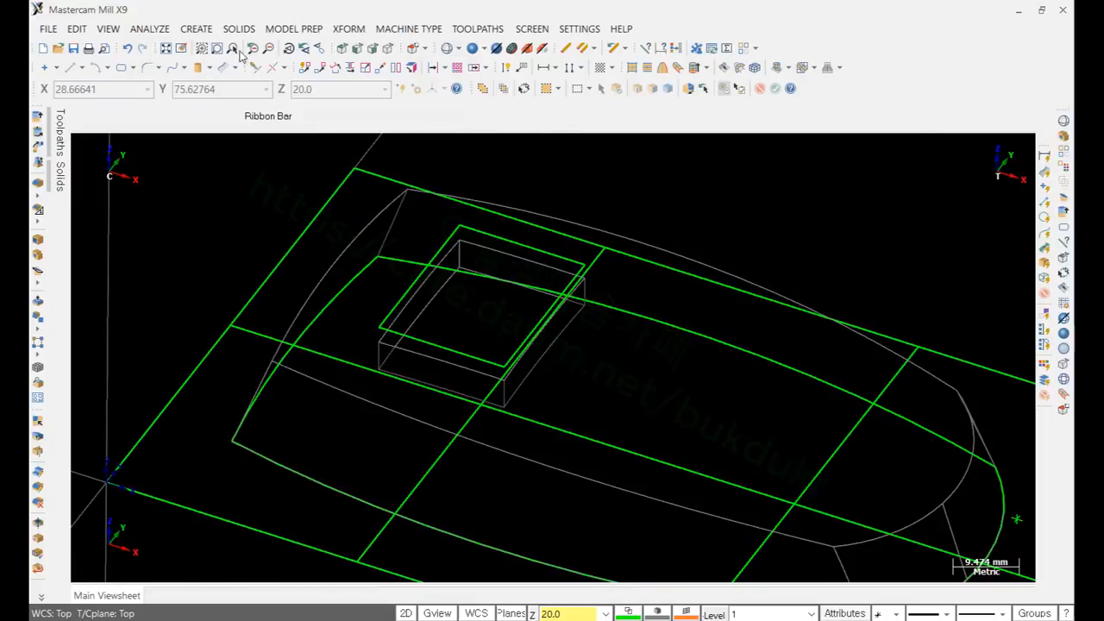
left_click(358, 49)
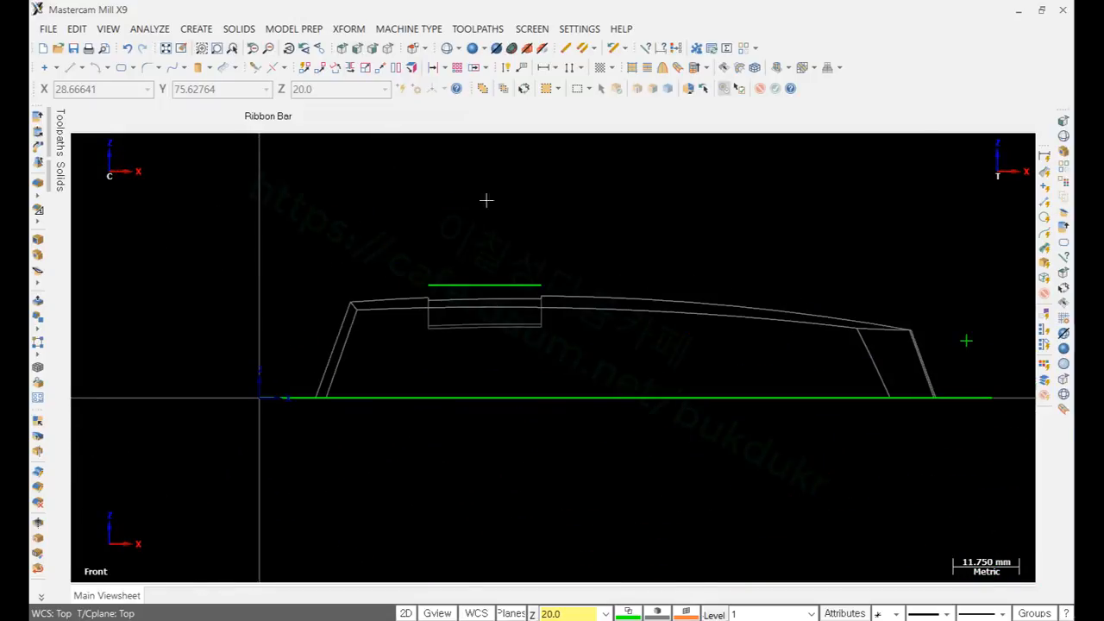
scroll(626, 411, "up", 3)
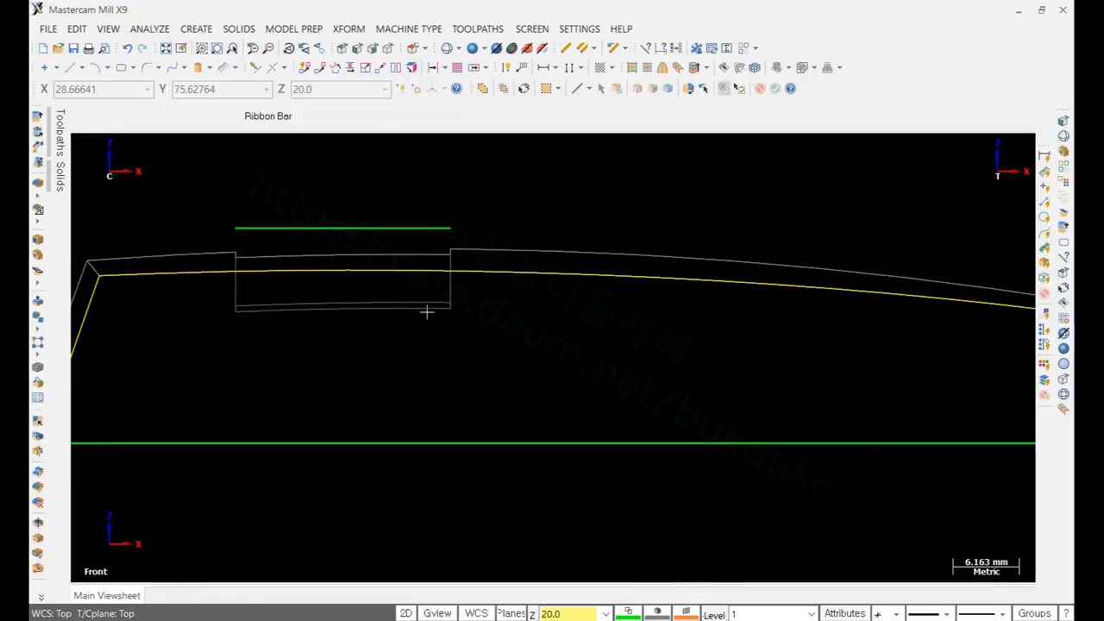
scroll(487, 354, "down", 1)
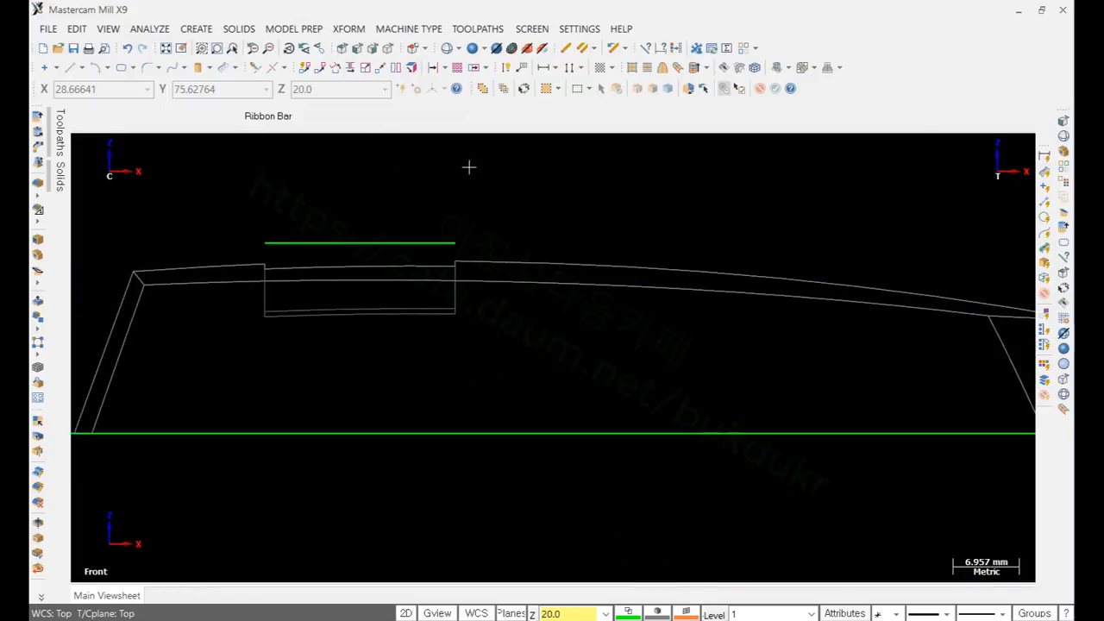
left_click(497, 52)
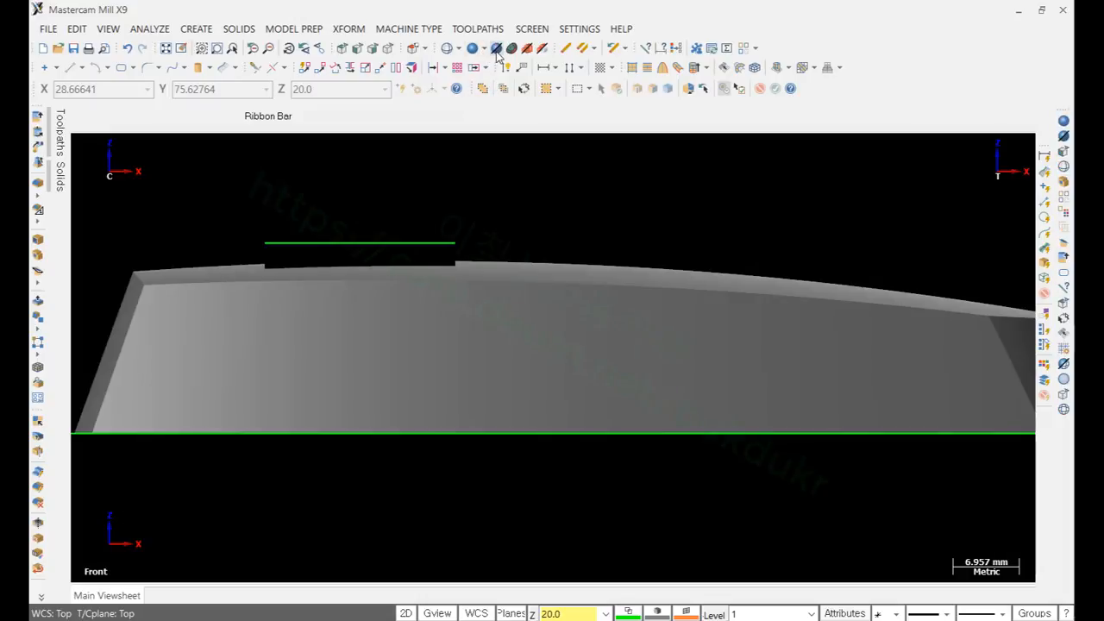
scroll(360, 328, "up", 2)
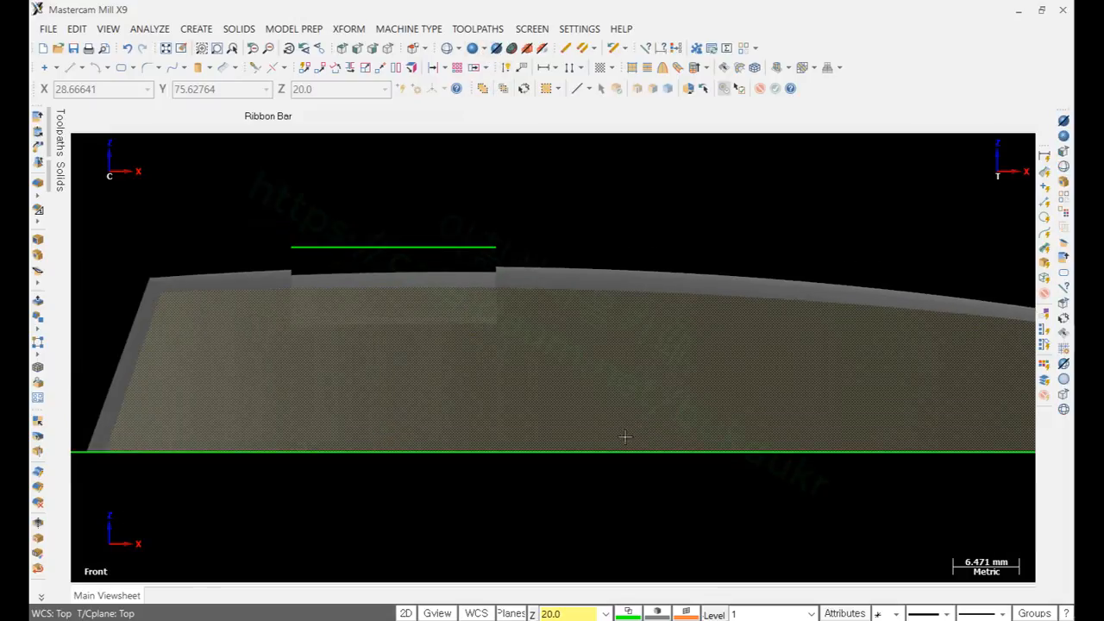
mouse_move(625, 437)
middle_mouse_down()
mouse_move(584, 476)
mouse_move(439, 527)
mouse_move(657, 240)
mouse_move(601, 244)
middle_mouse_up()
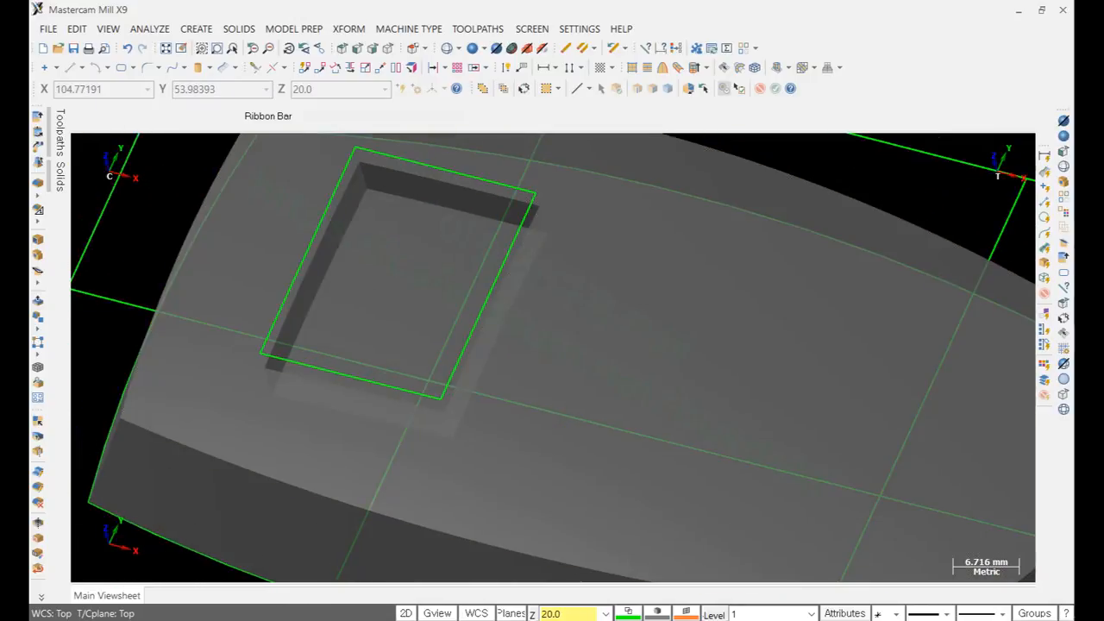
key("alt+Tab")
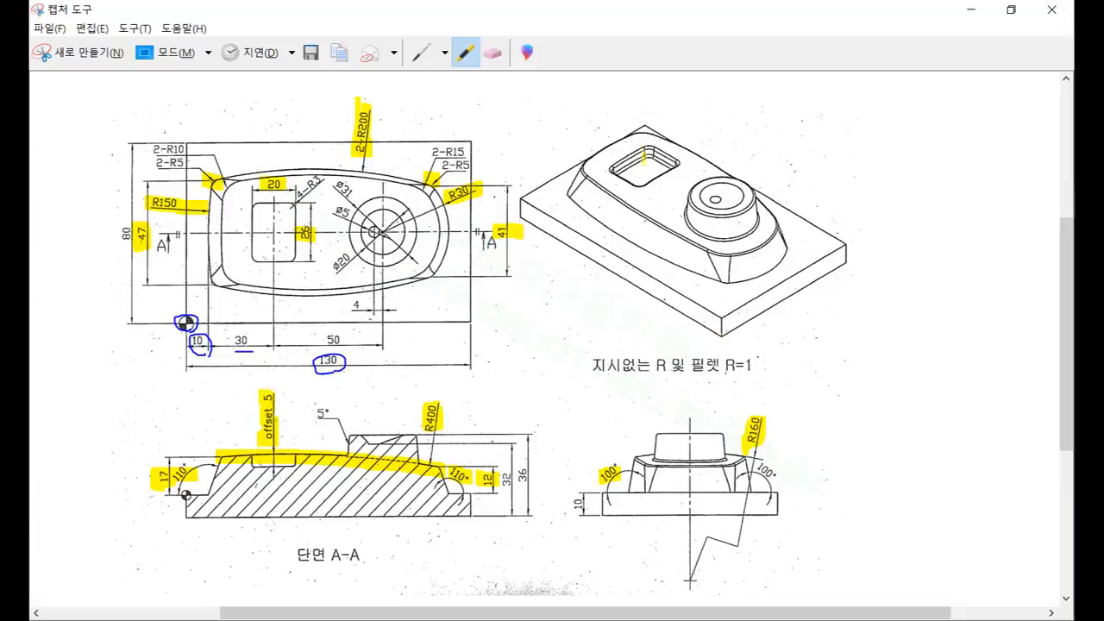
Step: Highlight the pocket in the isometric and section views, and the 36 and Ø31 dimensions on the captured drawing
mouse_move(608, 157)
left_mouse_down()
mouse_move(638, 147)
mouse_move(666, 162)
mouse_move(623, 177)
mouse_move(650, 164)
left_mouse_up()
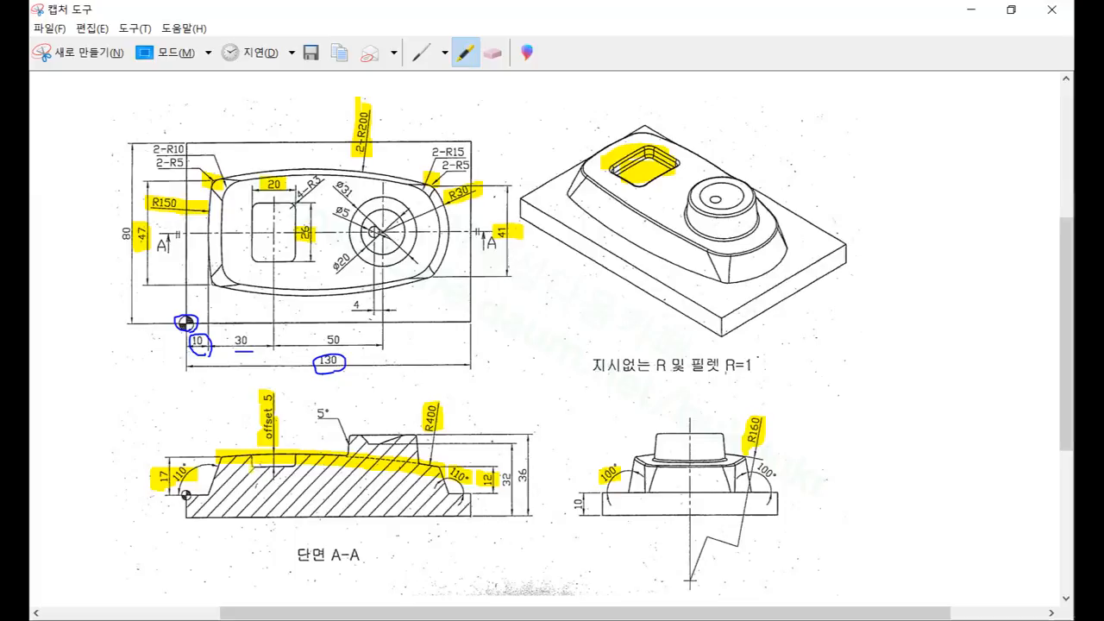
left_click_drag(251, 470, 296, 471)
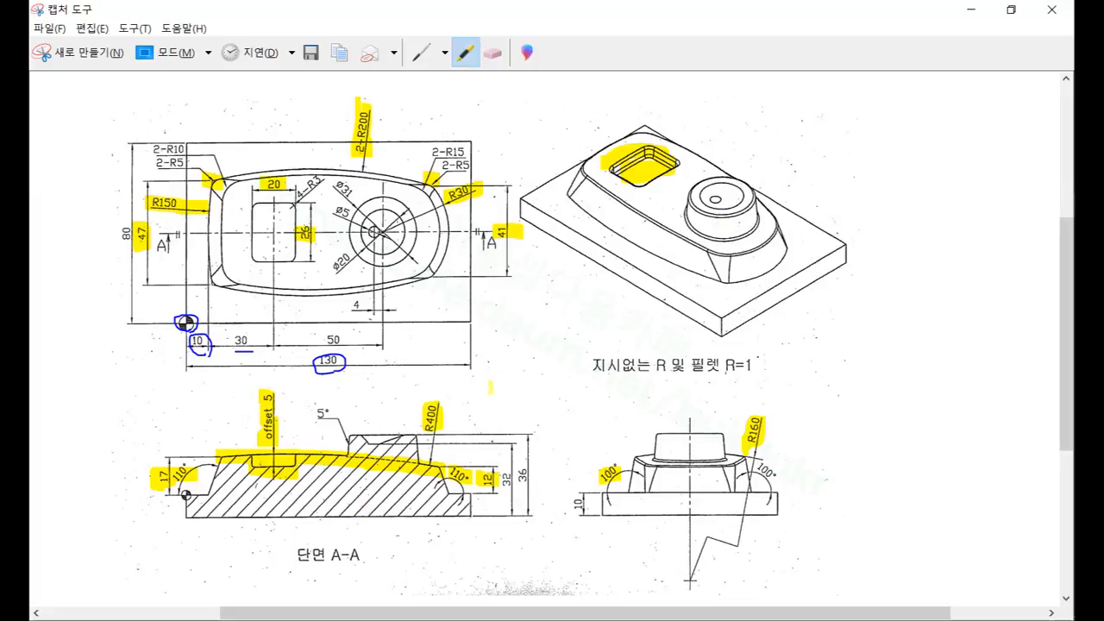
left_click_drag(520, 473, 536, 473)
left_click_drag(337, 182, 349, 196)
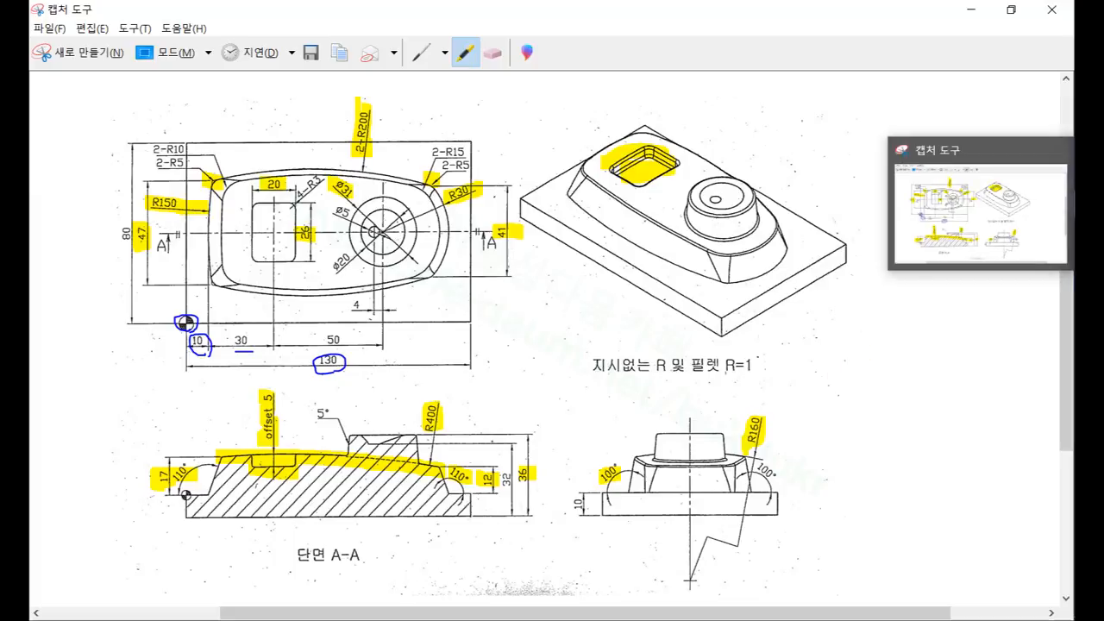
Step: Switch to Mastercam, set the construction depth Z to 26, and show the part in top view
left_click(1089, 204)
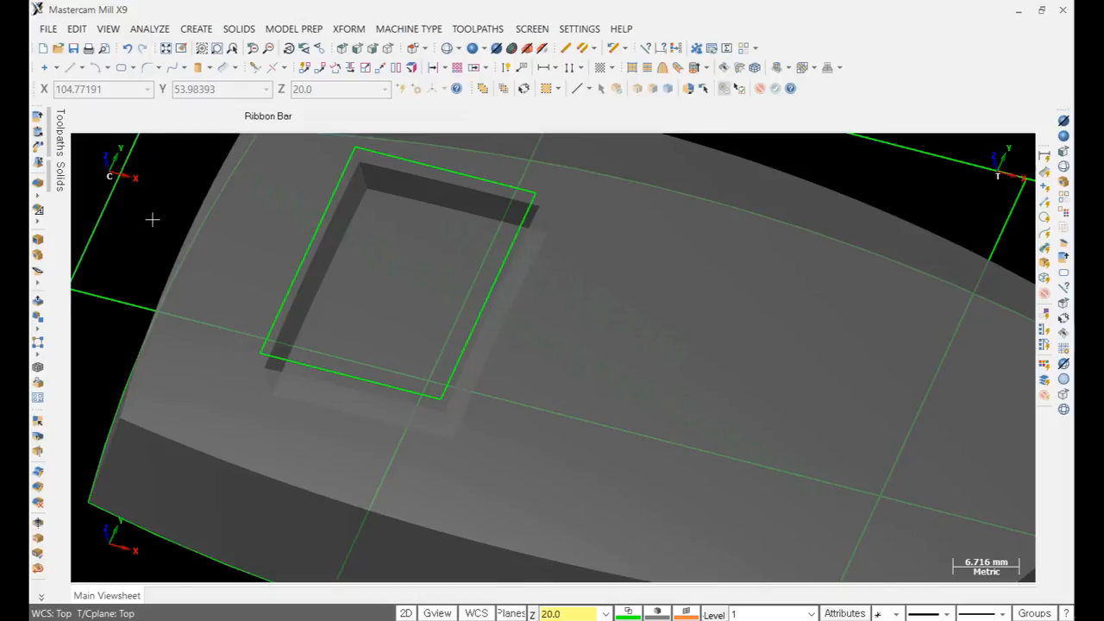
scroll(151, 220, "down", 2)
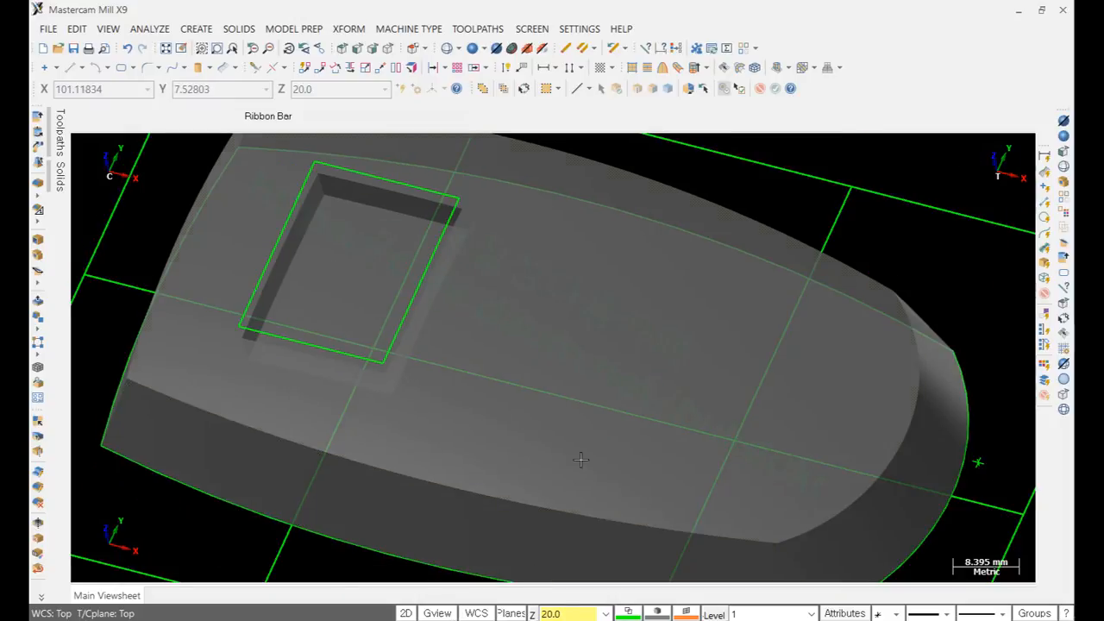
left_click(576, 615)
type("26")
key("Return")
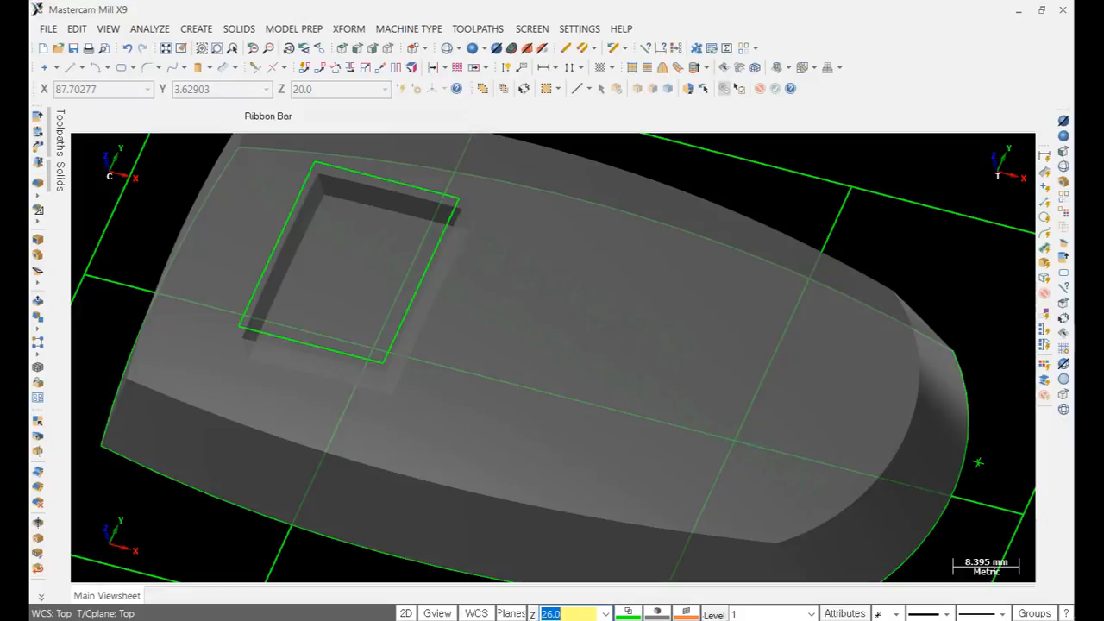
left_click(343, 50)
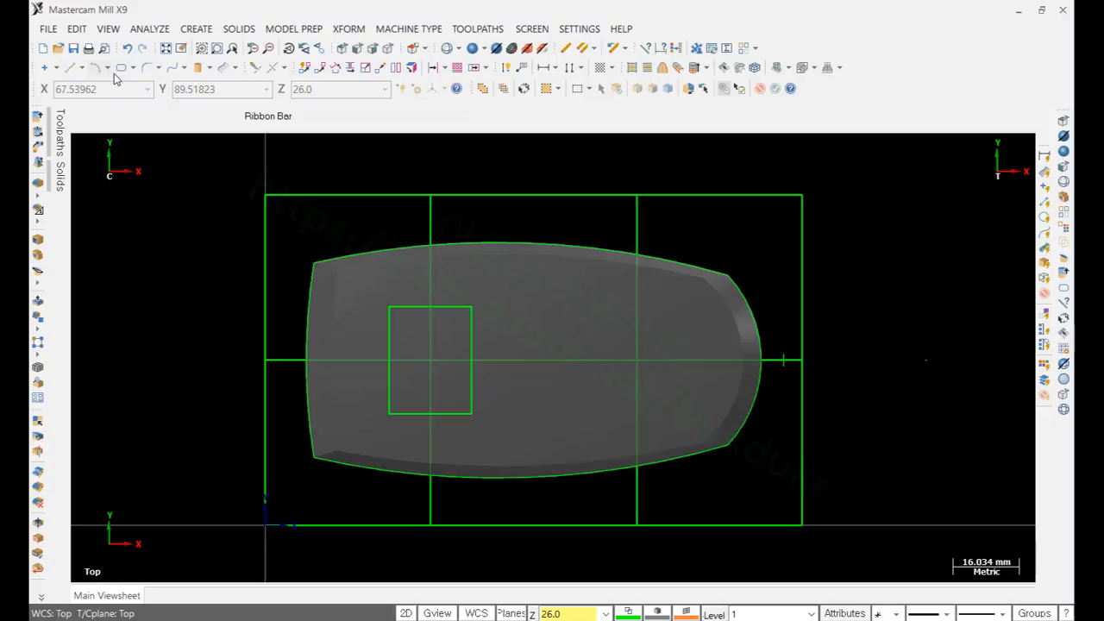
Step: Draw a center-point circle about 37.5 mm in diameter at the centerline intersection X90, Y40
left_click(133, 68)
left_click(101, 70)
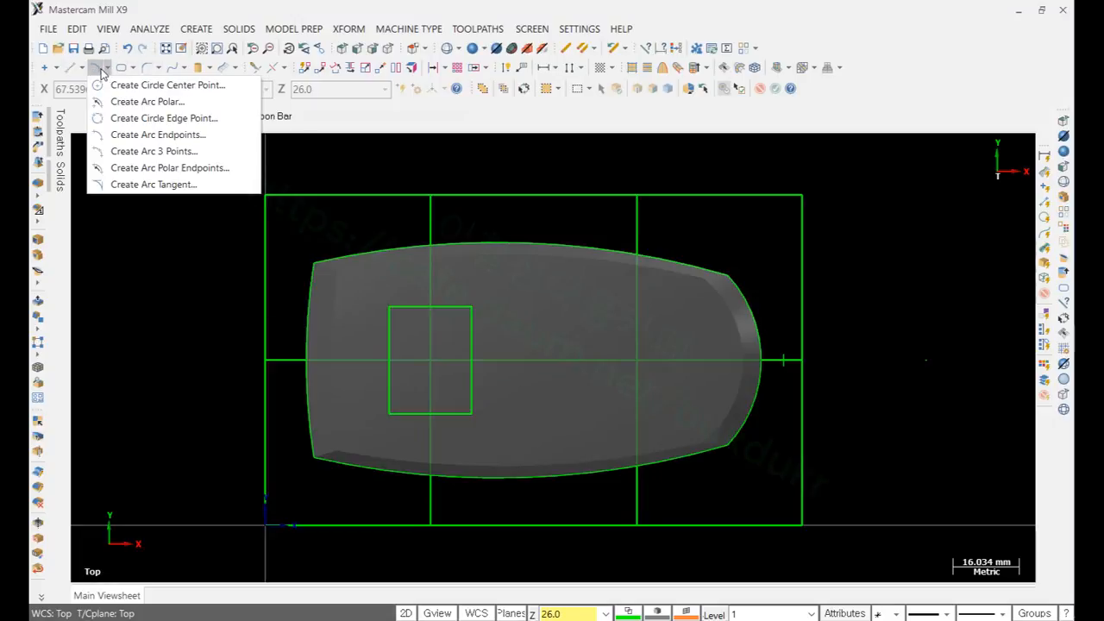
left_click(113, 87)
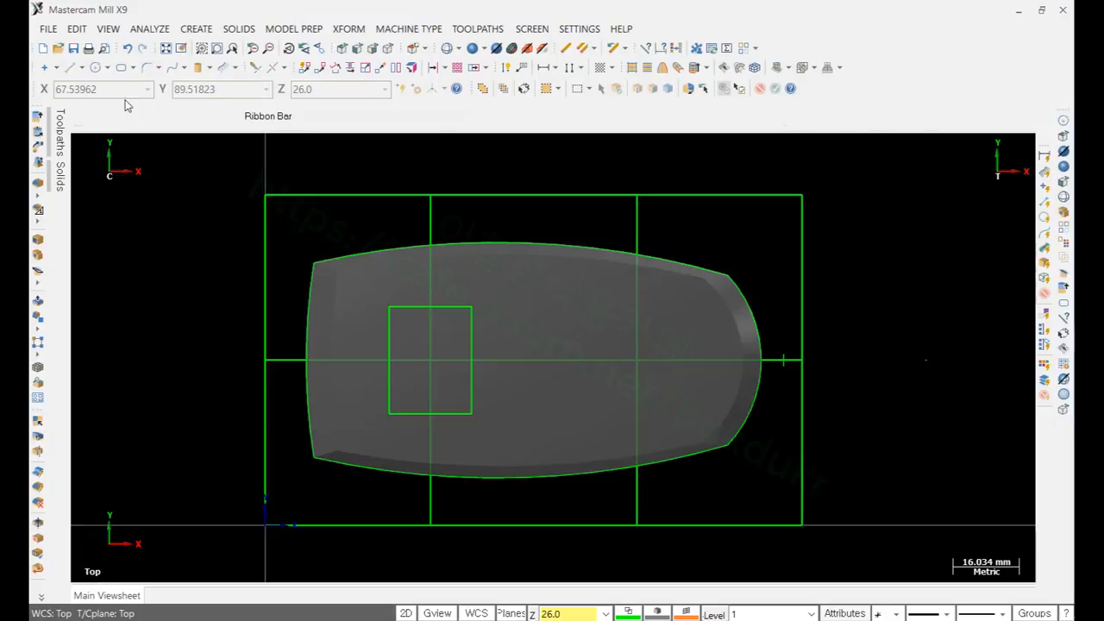
scroll(702, 367, "up", 2)
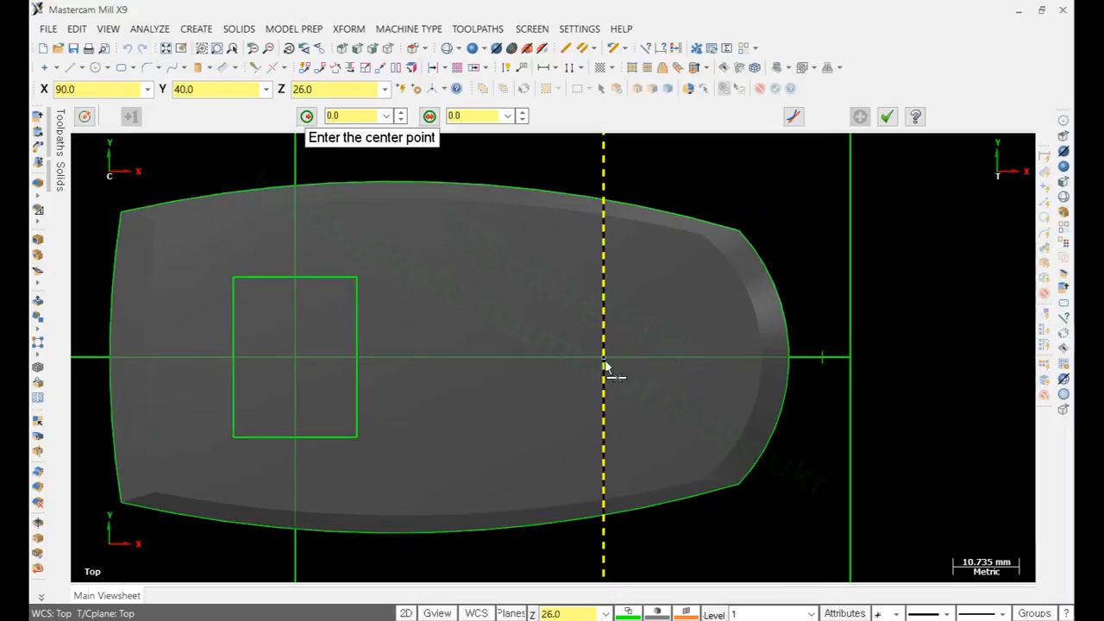
left_click(605, 359)
left_click(693, 286)
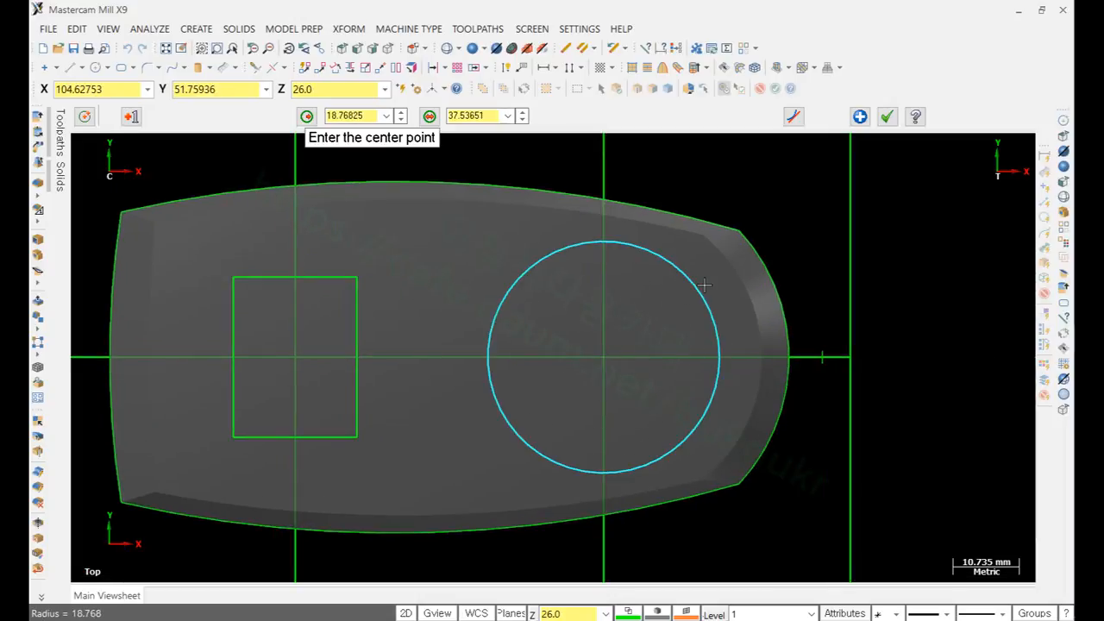
Step: Check the circle's size on the captured drawing and set its diameter to 31 mm
key("alt+Tab")
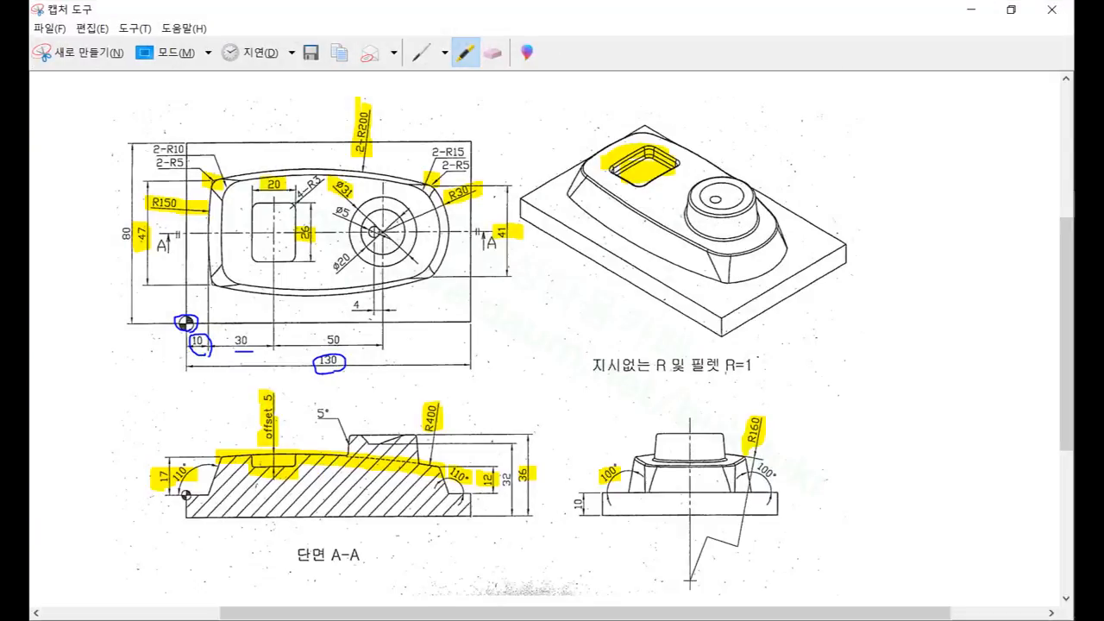
key("alt+Tab")
double_click(363, 116)
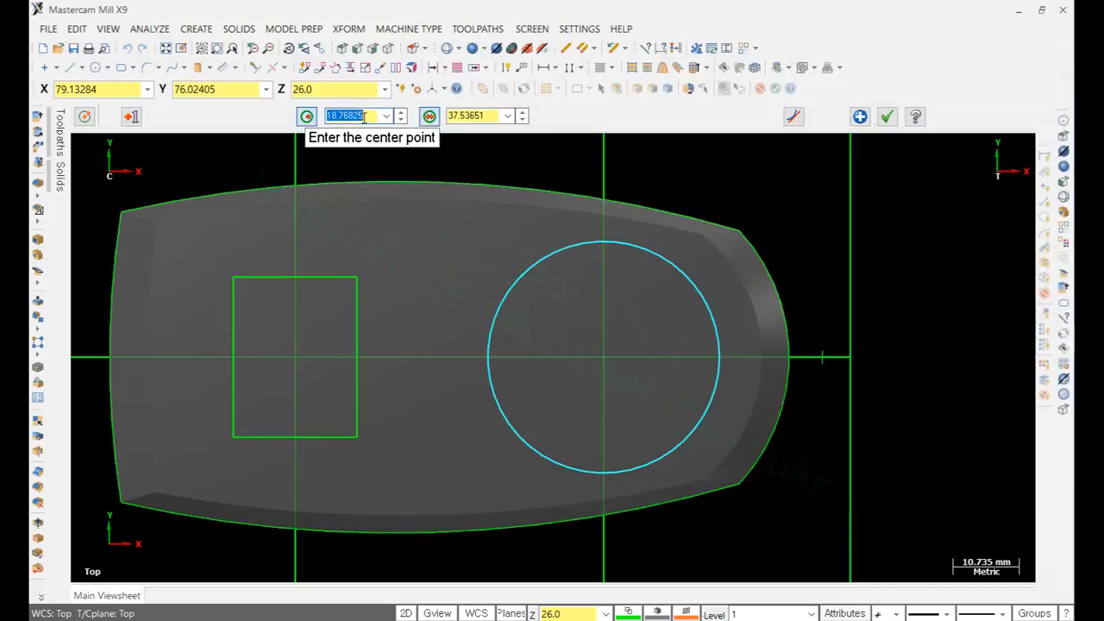
double_click(472, 115)
type("31")
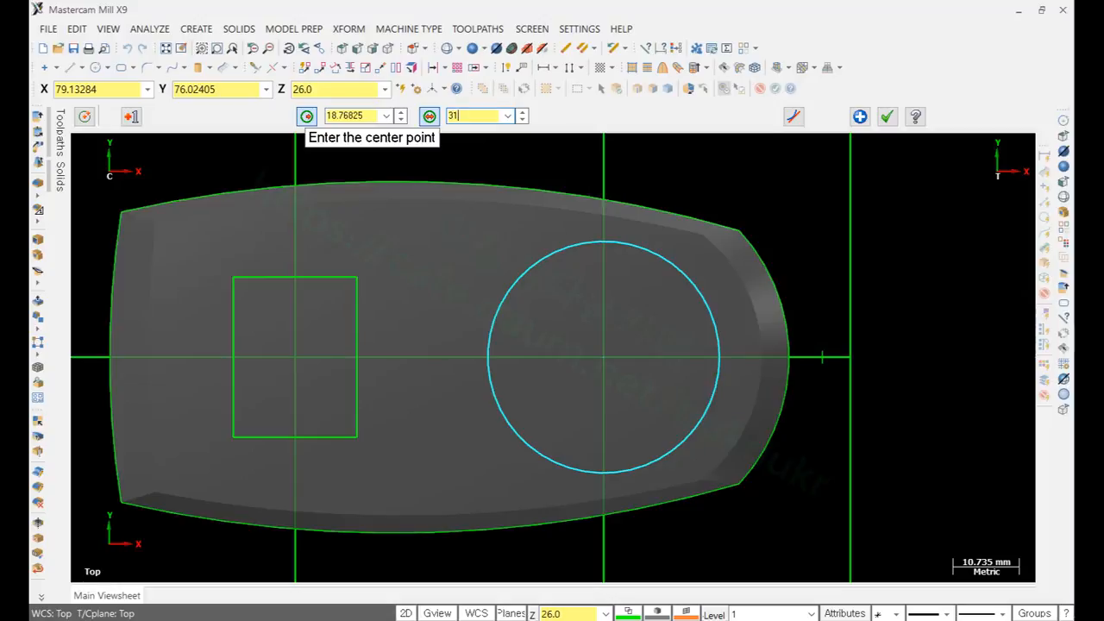
key("Return")
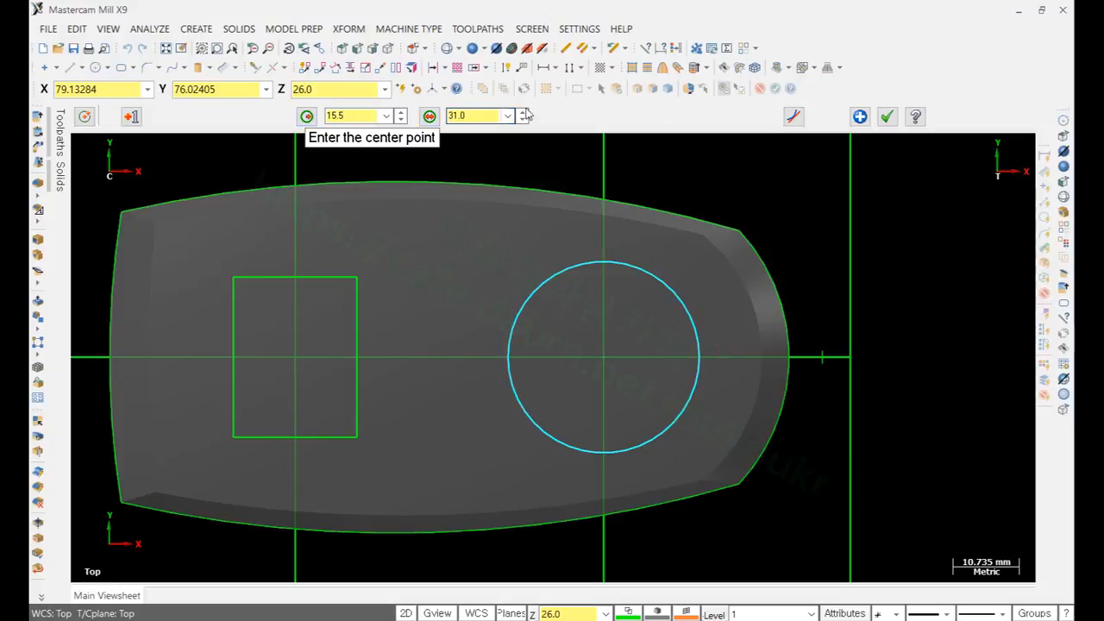
left_click(888, 116)
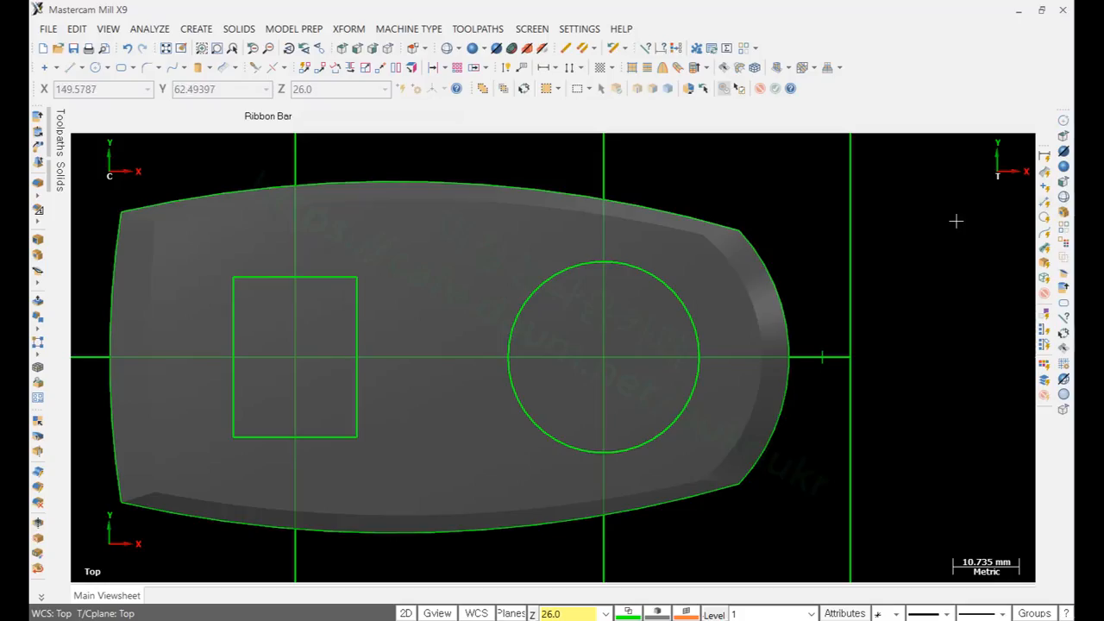
Step: Set up a solid extrude of the 31 mm circle, 20 mm down, as a boss added to the main body
scroll(762, 240, "down", 1)
middle_click_drag(642, 350, 615, 267)
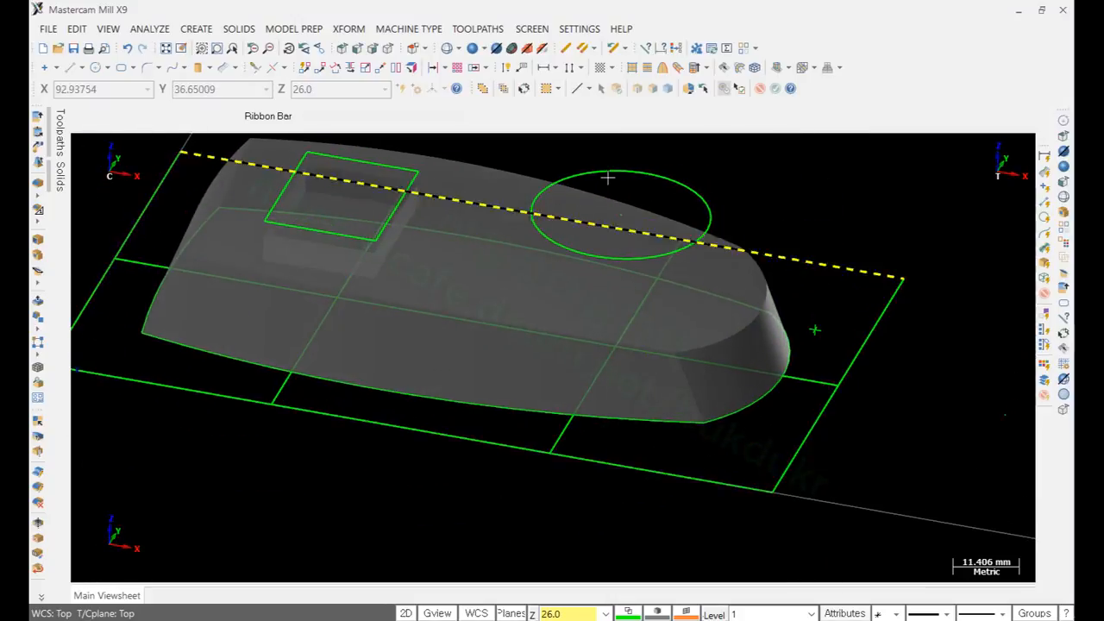
scroll(612, 173, "up", 1)
left_click(239, 29)
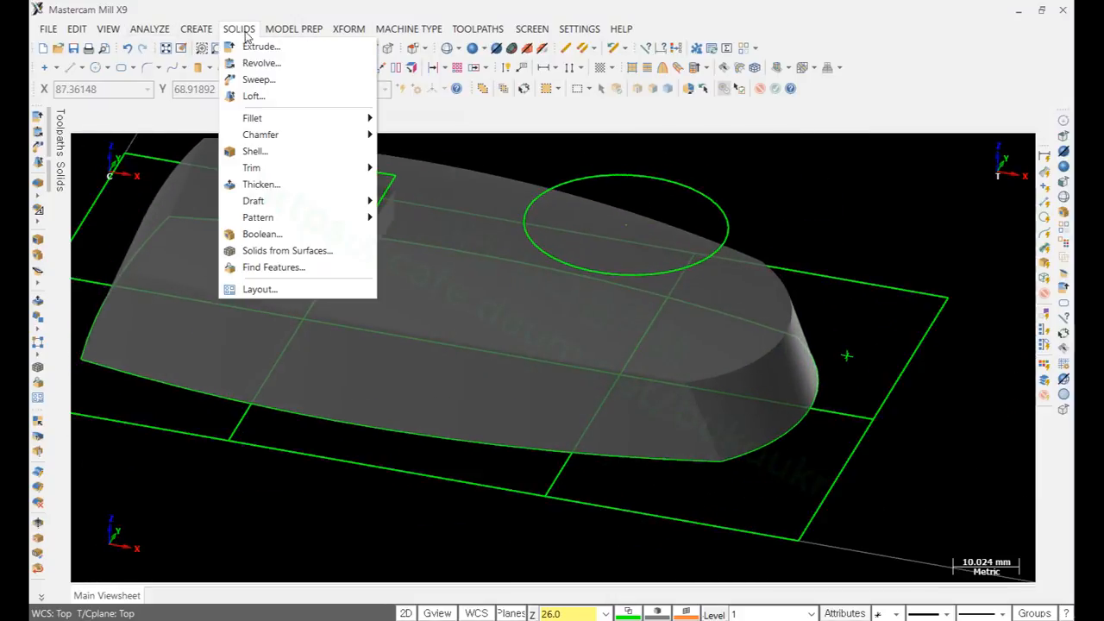
left_click(258, 42)
left_click(621, 177)
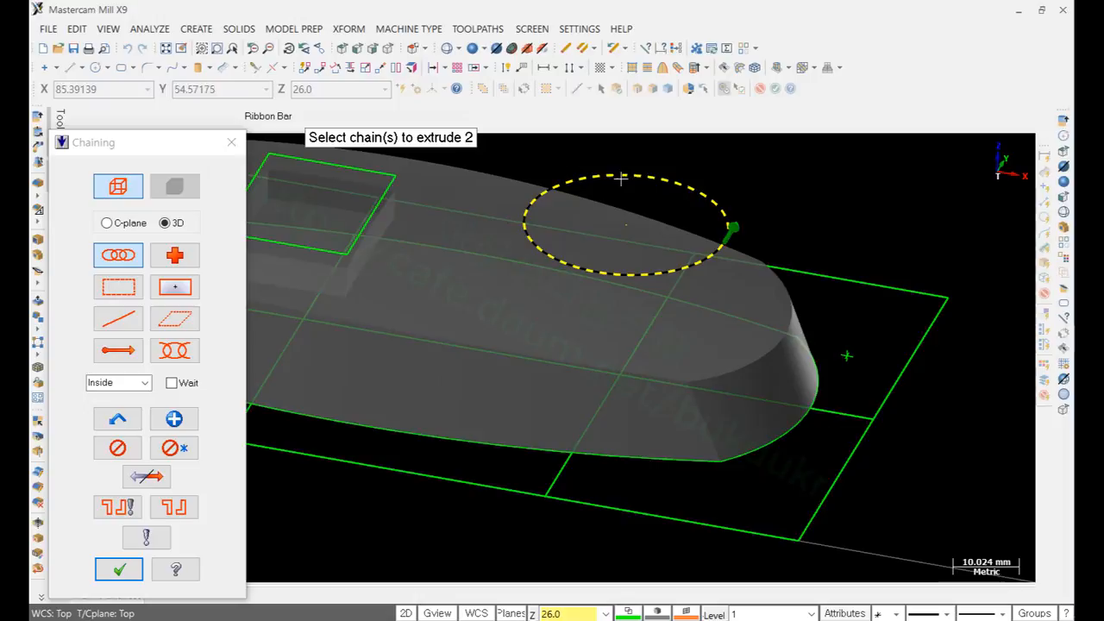
left_click(119, 570)
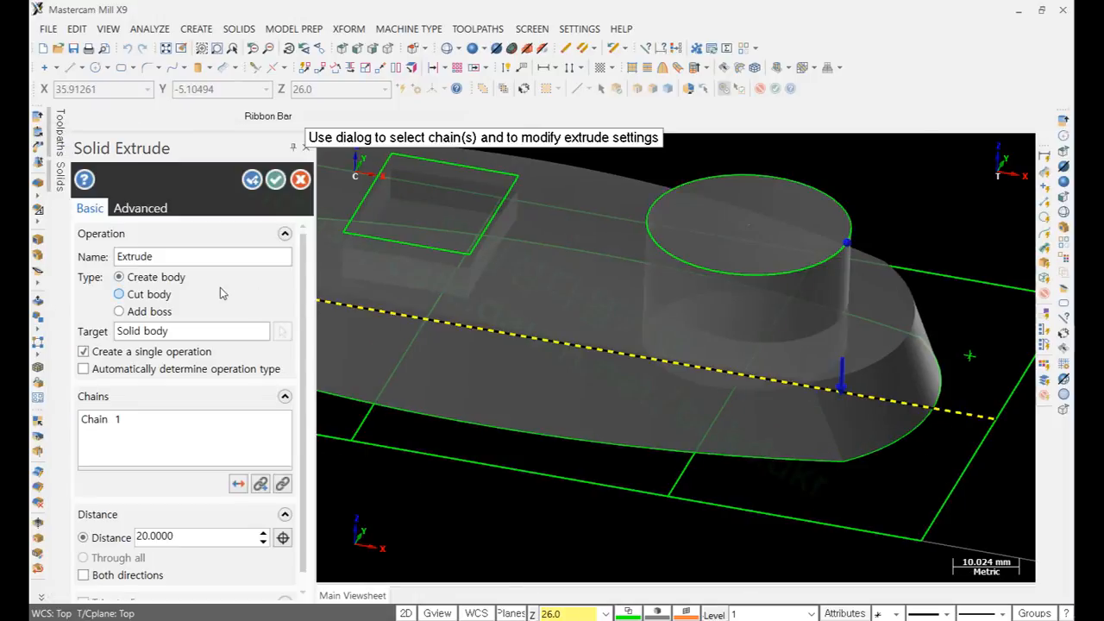
left_click(168, 310)
mouse_move(577, 375)
middle_mouse_down()
mouse_move(670, 480)
mouse_move(845, 248)
middle_mouse_up()
scroll(845, 248, "up", 1)
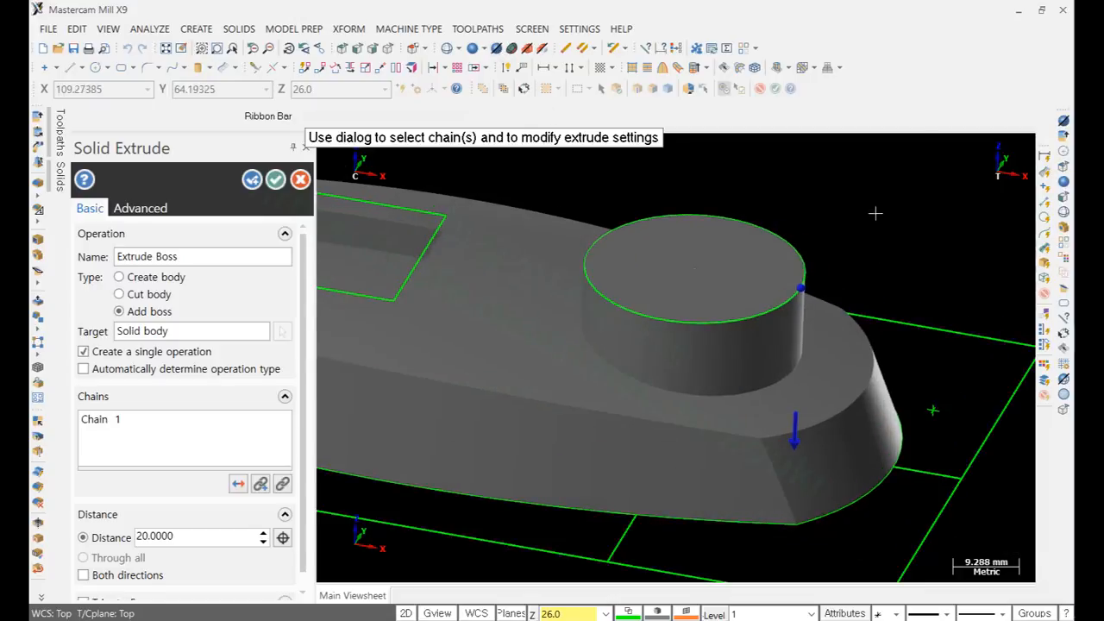
Step: Add a reversed 5-degree draft to the boss extrusion so its wall widens toward the base
left_click(139, 209)
left_click(83, 233)
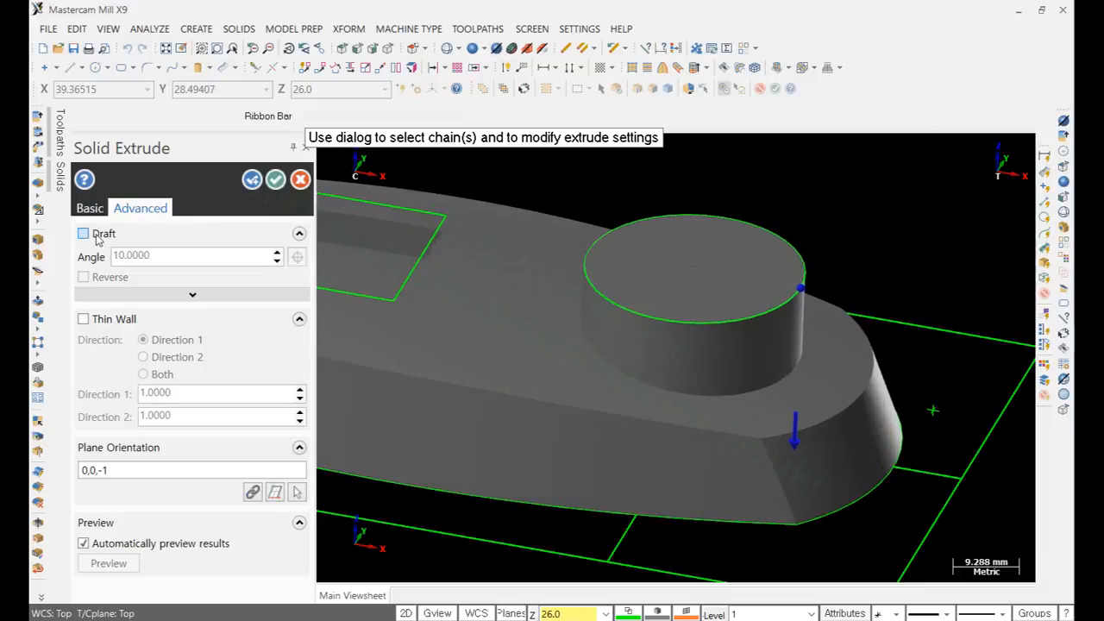
left_click_drag(164, 255, 90, 258)
type("5")
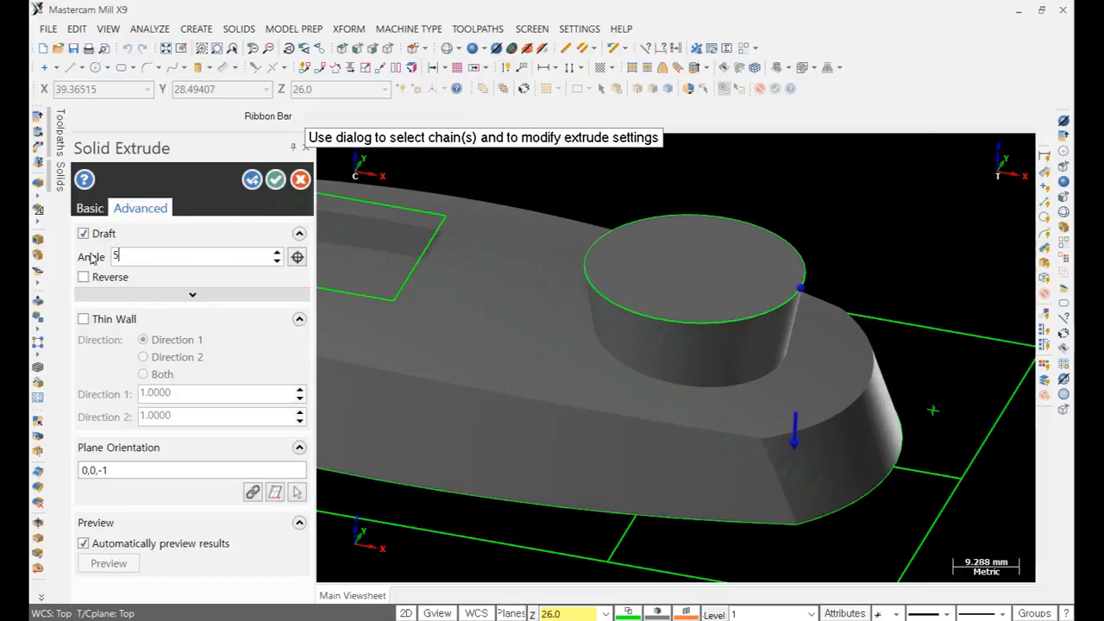
key("Return")
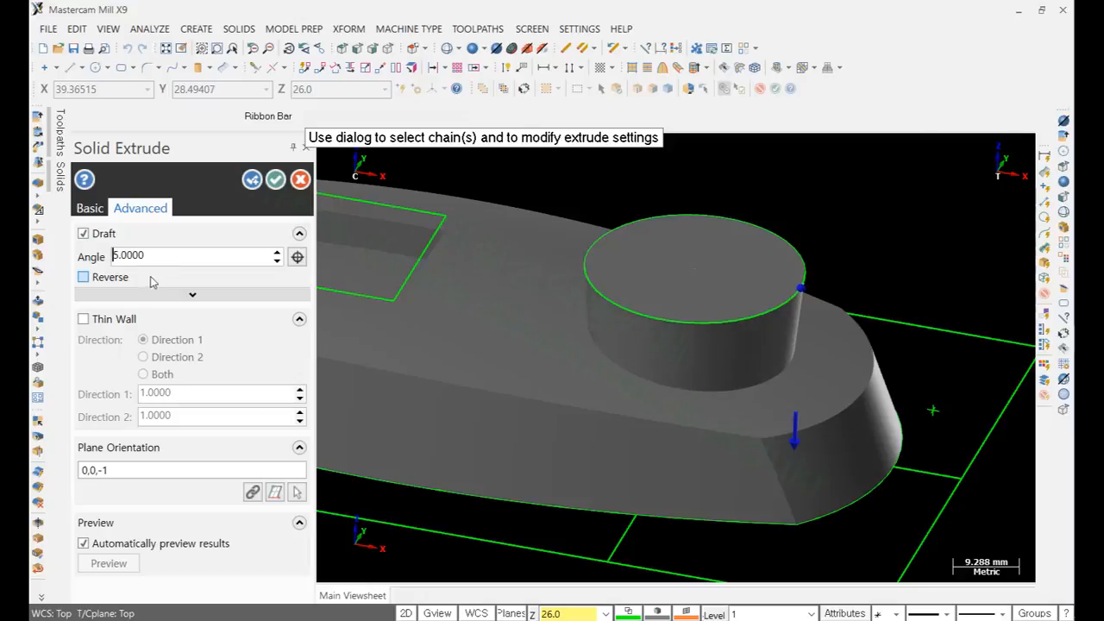
left_click(83, 277)
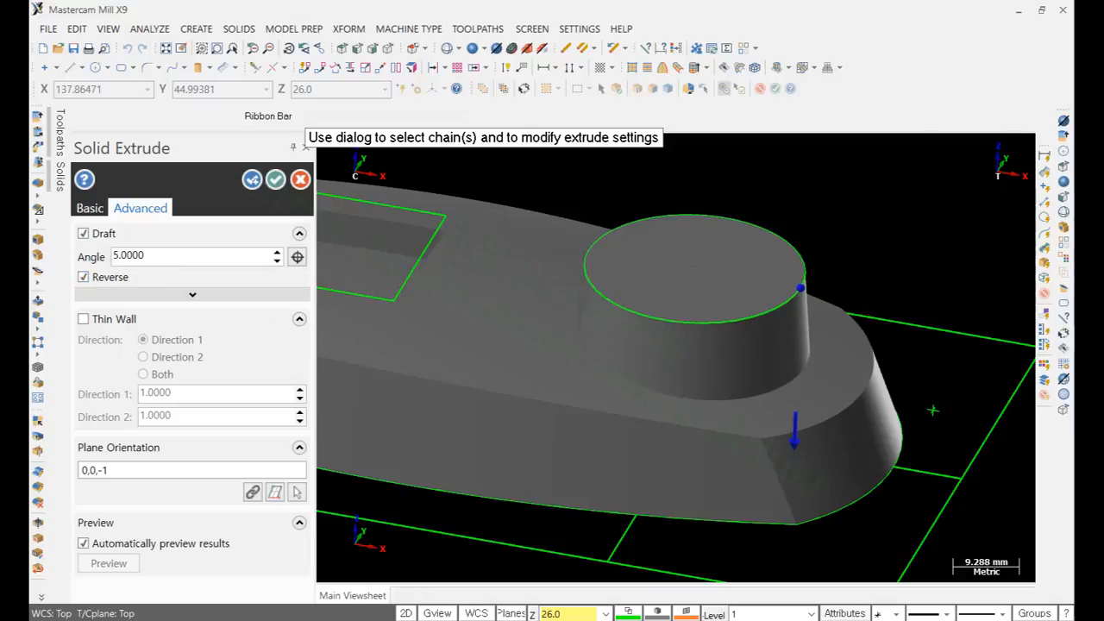
Step: Highlight the 5° draft angle in the captured drawing's section view and return to Mastercam
key("alt+Tab")
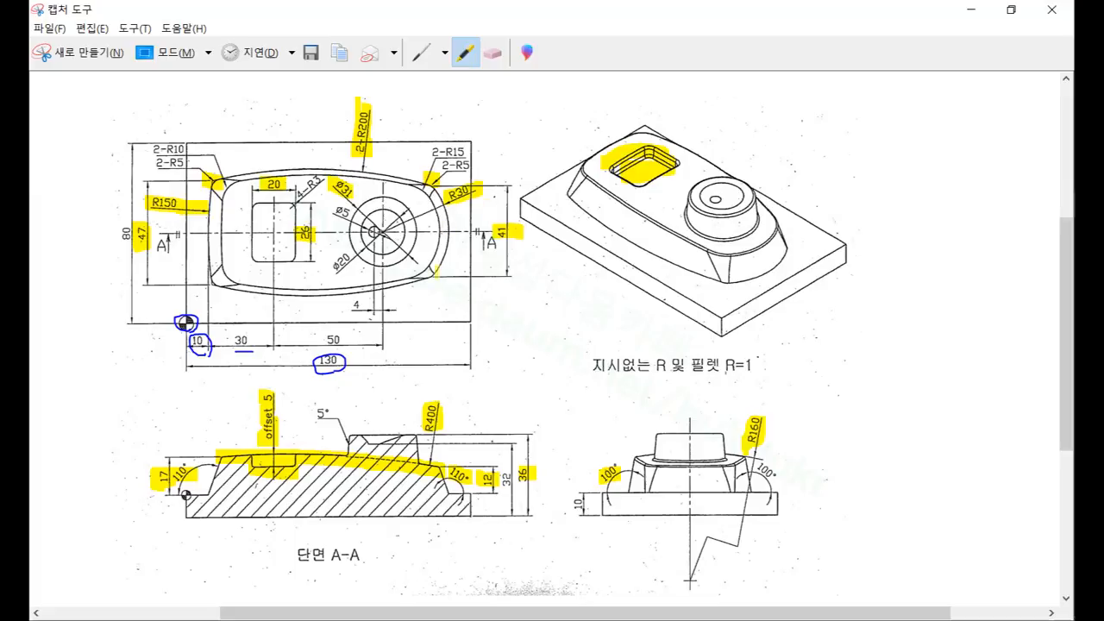
left_click_drag(311, 413, 341, 414)
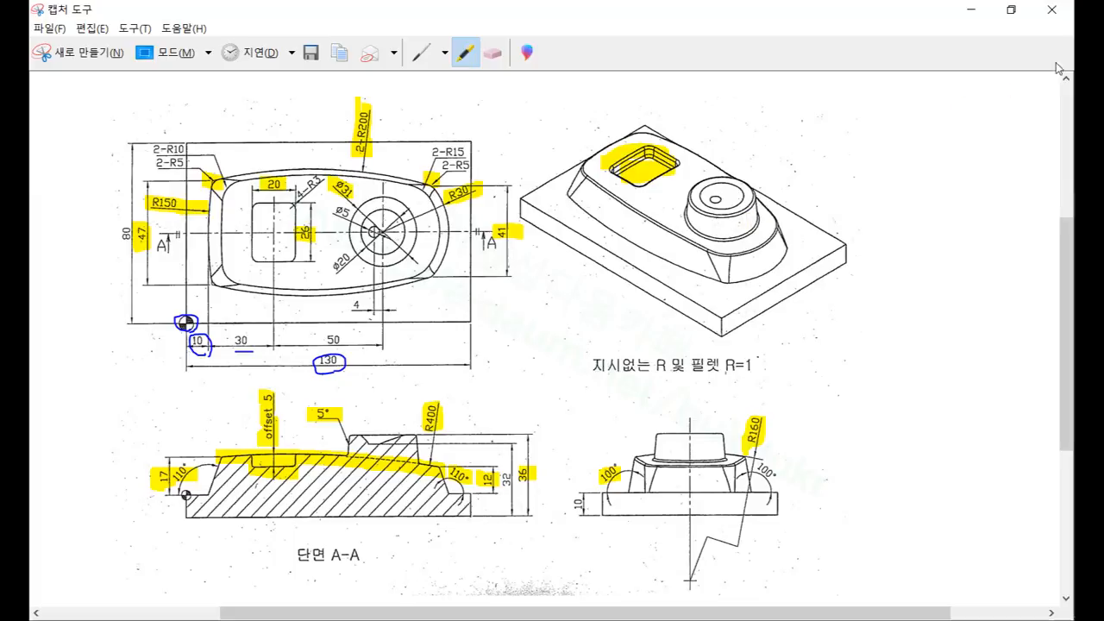
left_click(971, 9)
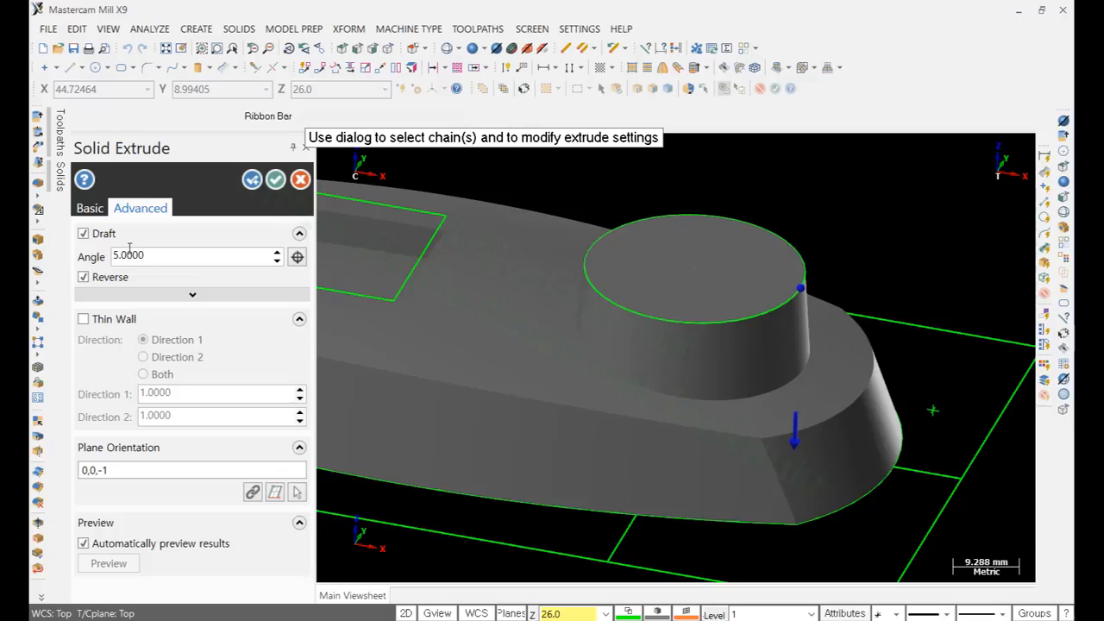
Step: Complete the drafted round boss extrusion on the main body with the Add boss type
left_click(102, 211)
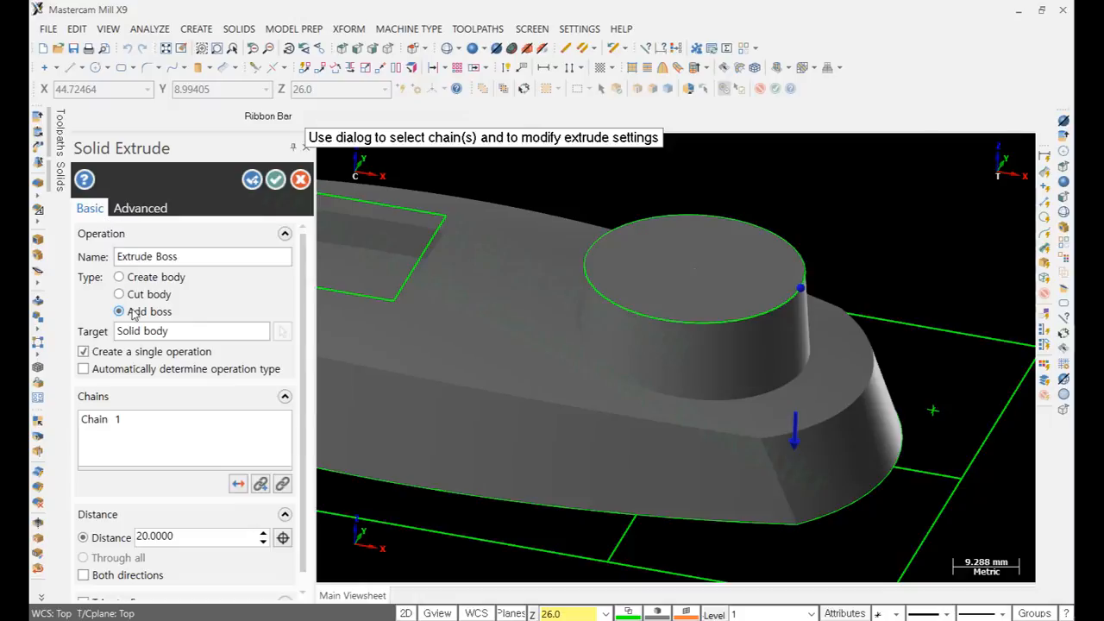
left_click(275, 179)
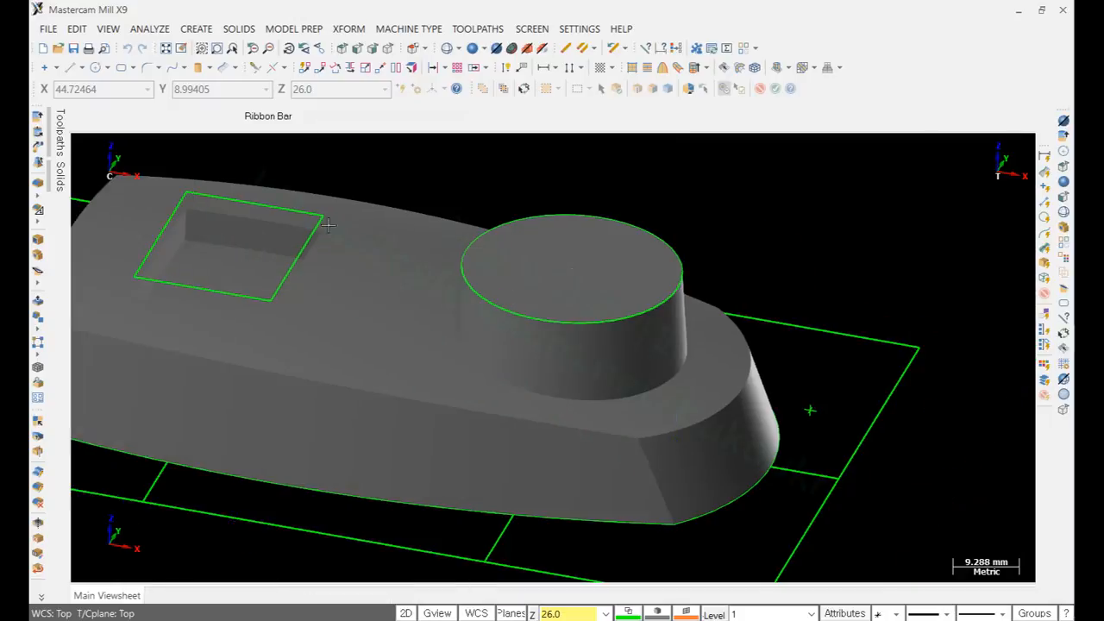
scroll(675, 482, "down", 3)
middle_click_drag(765, 322, 874, 316)
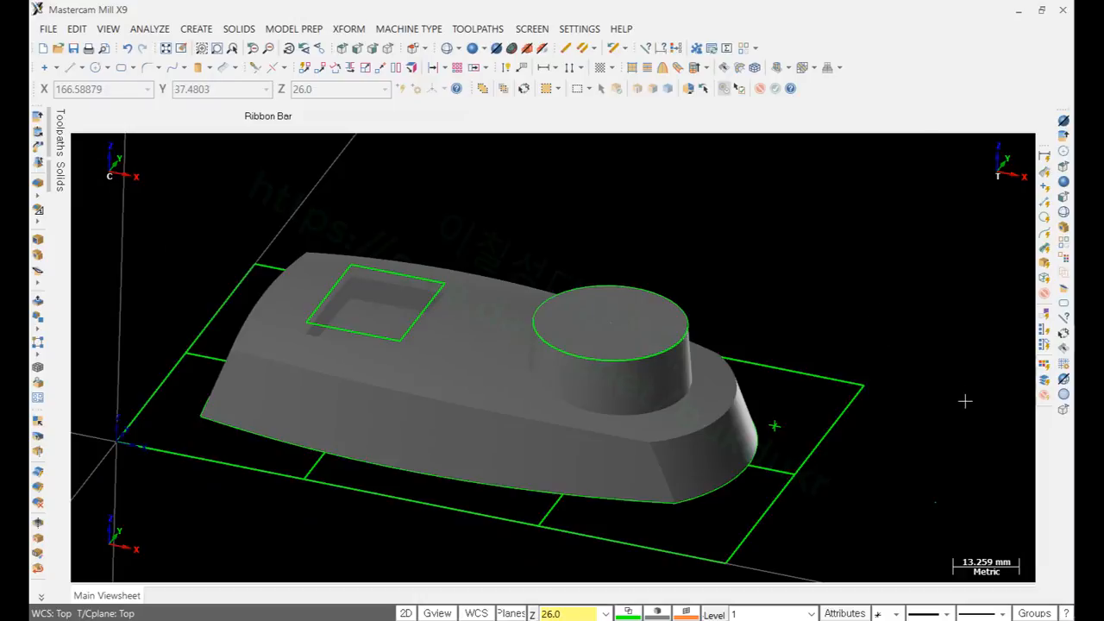
Step: Highlight the Ø20 dimension in the captured drawing's plan view and return to Mastercam
left_click(980, 205)
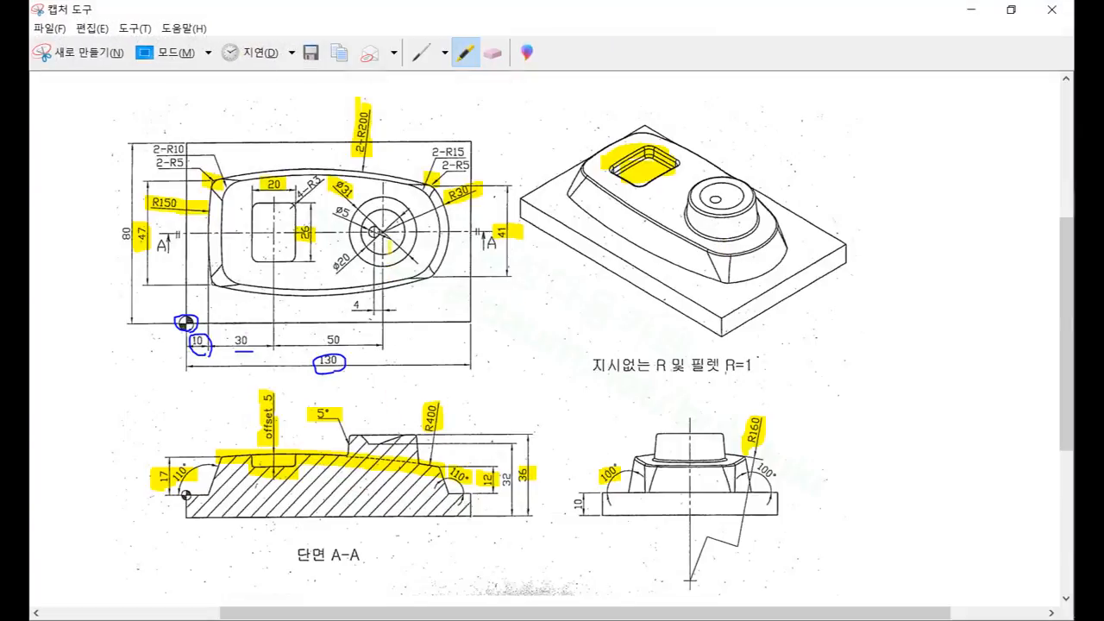
left_click_drag(330, 267, 349, 266)
left_click(971, 10)
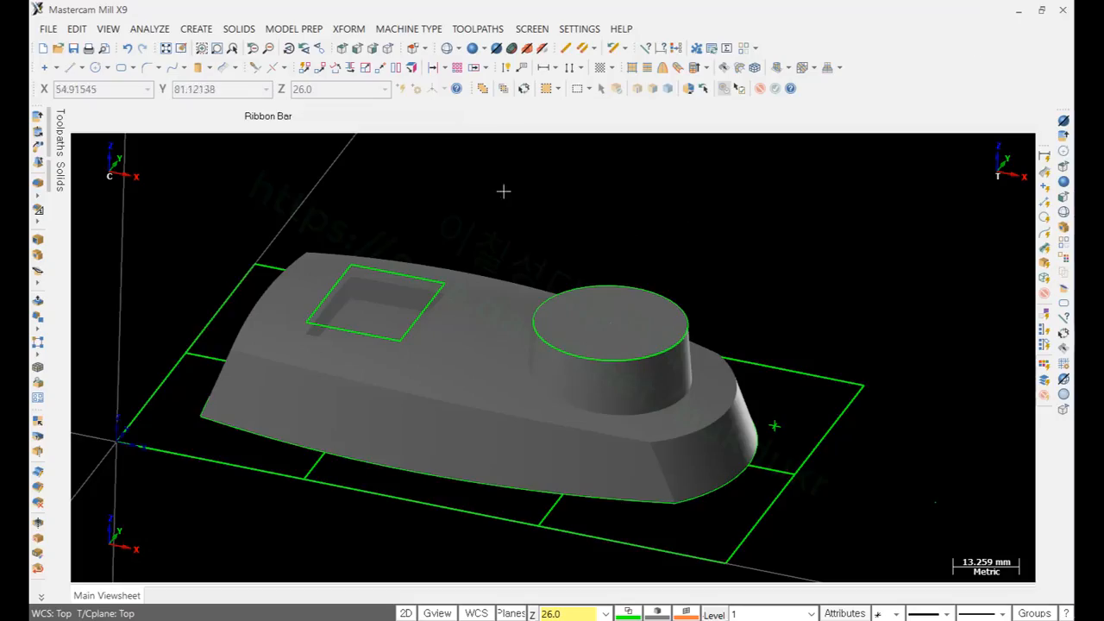
Step: Draw a 20 mm diameter circle centred on the top face of the round boss at Z 26
left_click(96, 68)
left_click(488, 117)
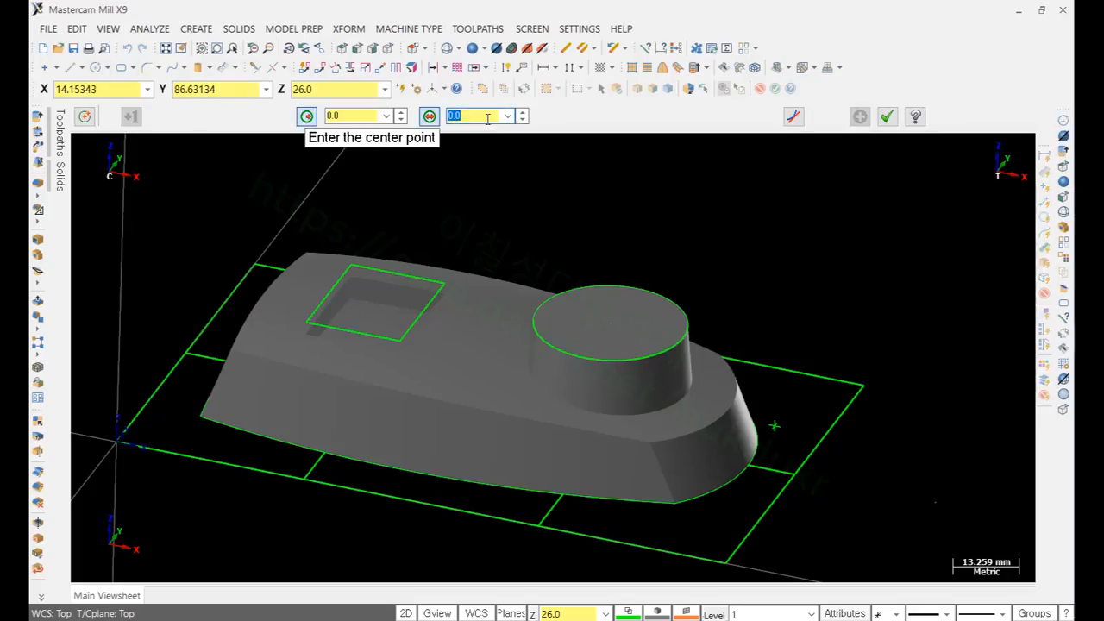
type("20")
key("Return")
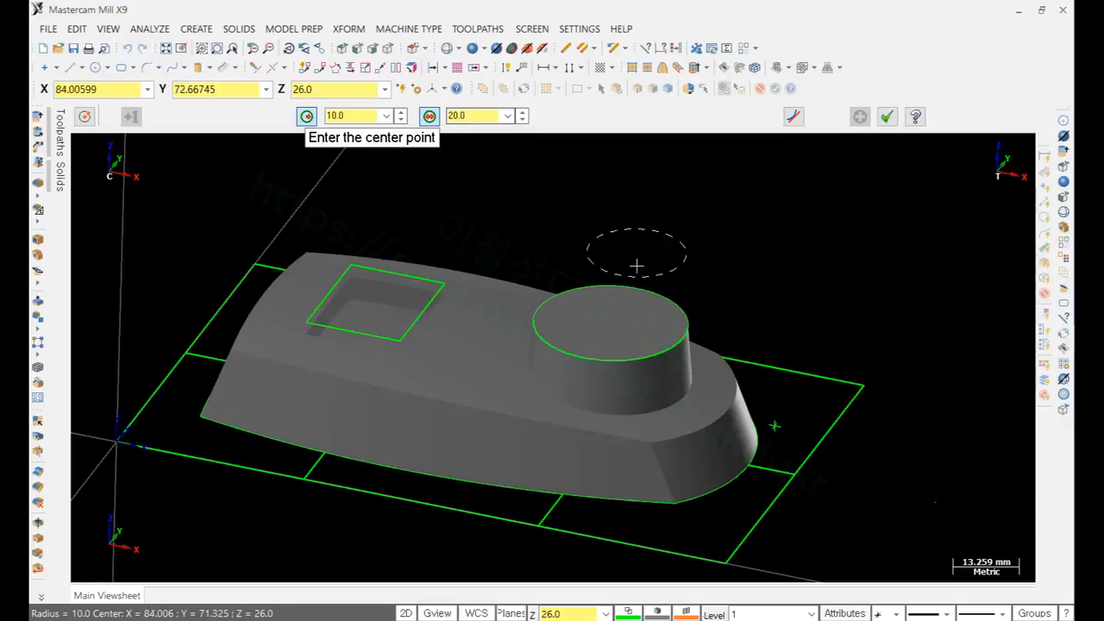
left_click(610, 323)
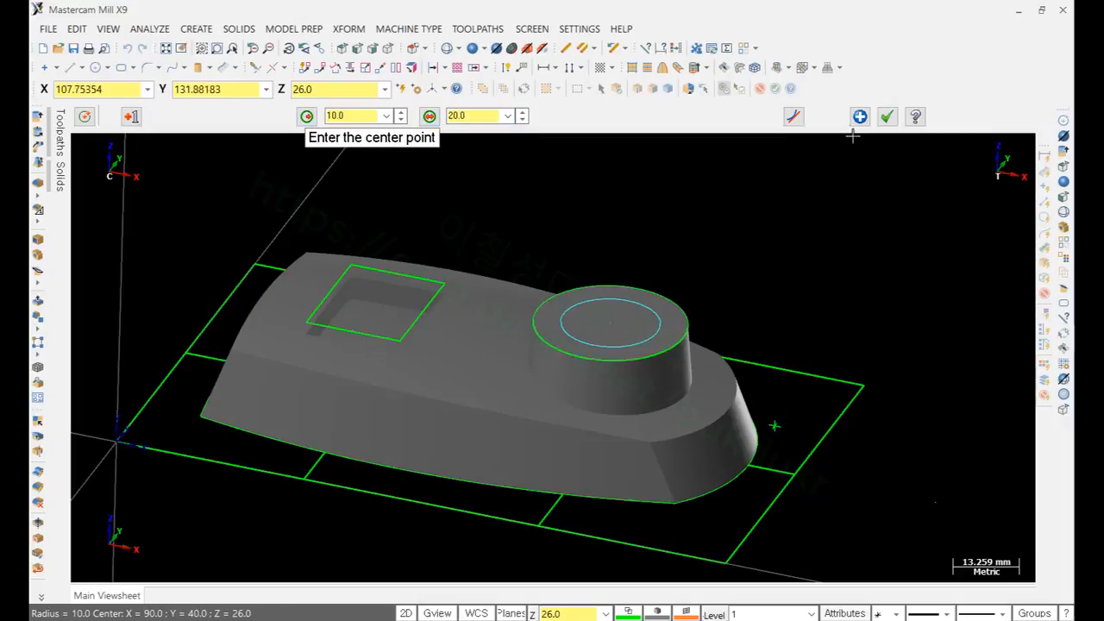
left_click(860, 115)
Step: Highlight the Ø5, 32 and 4 dimensions in the captured drawing and return to Mastercam
scroll(789, 311, "up", 3)
middle_click_drag(789, 311, 850, 239)
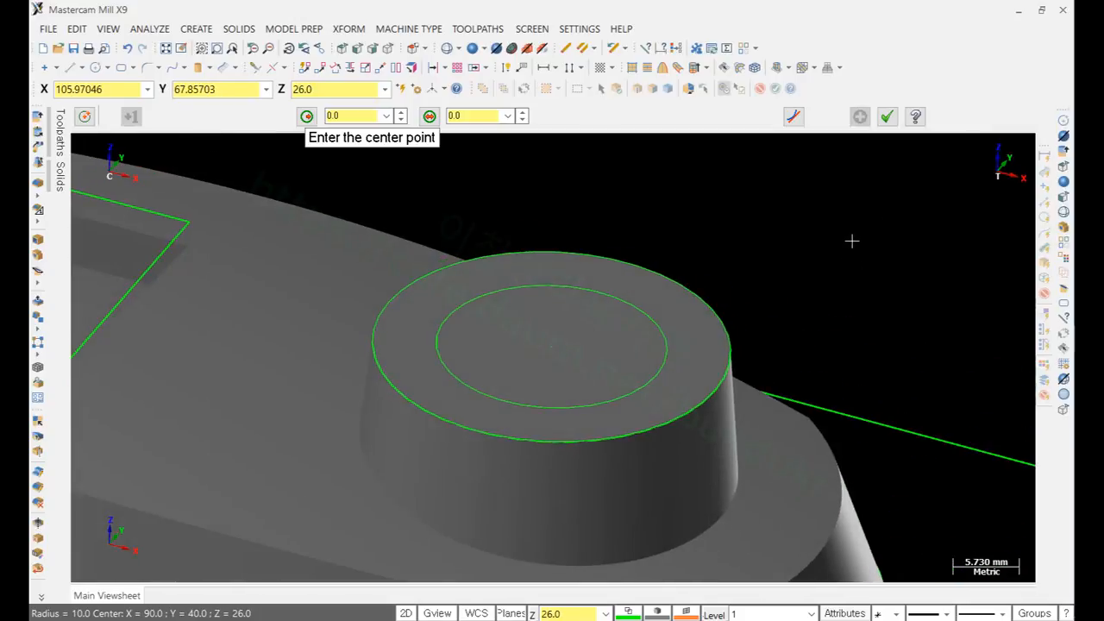
key("alt+Tab")
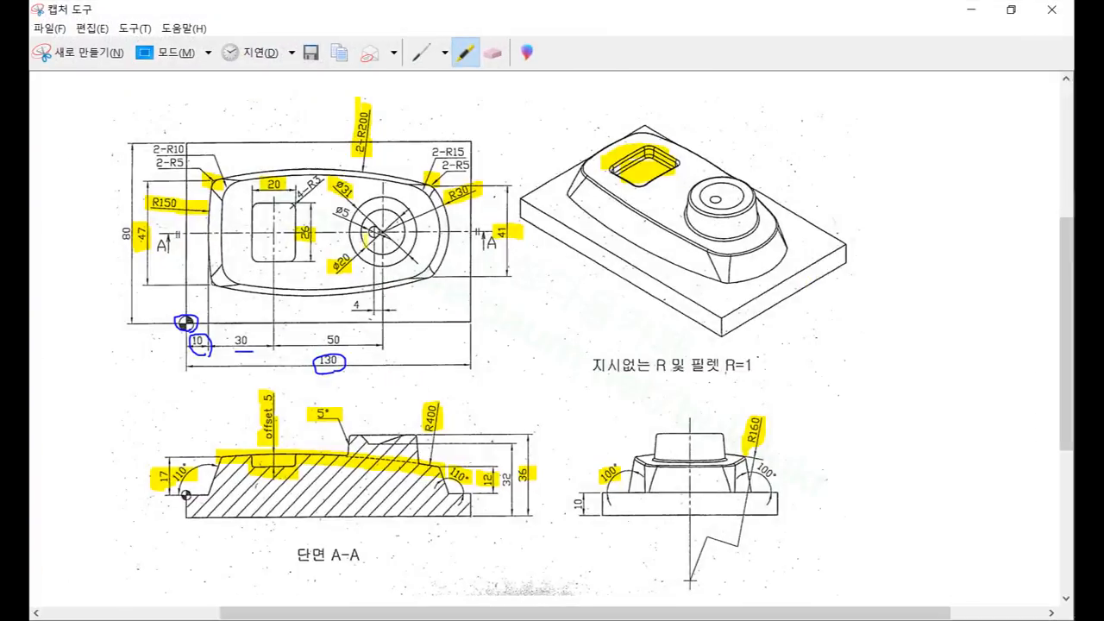
left_click_drag(333, 209, 351, 220)
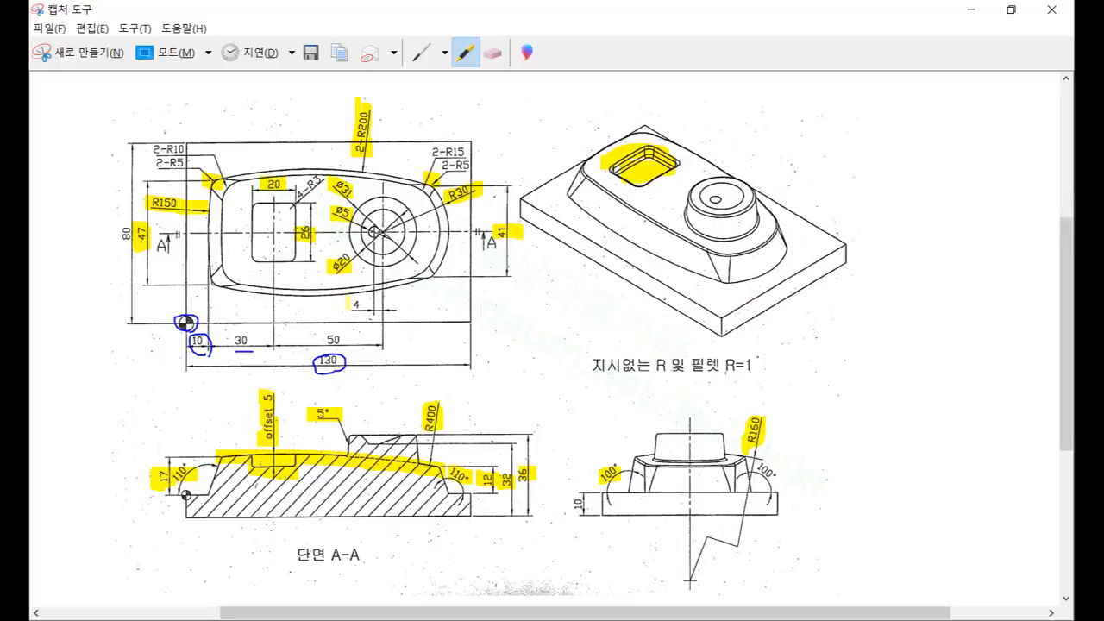
left_click_drag(346, 304, 369, 303)
left_click(972, 10)
Step: Draw a 5 mm diameter circle with its centre offset X-4 from the boss centre
scroll(542, 325, "up", 1)
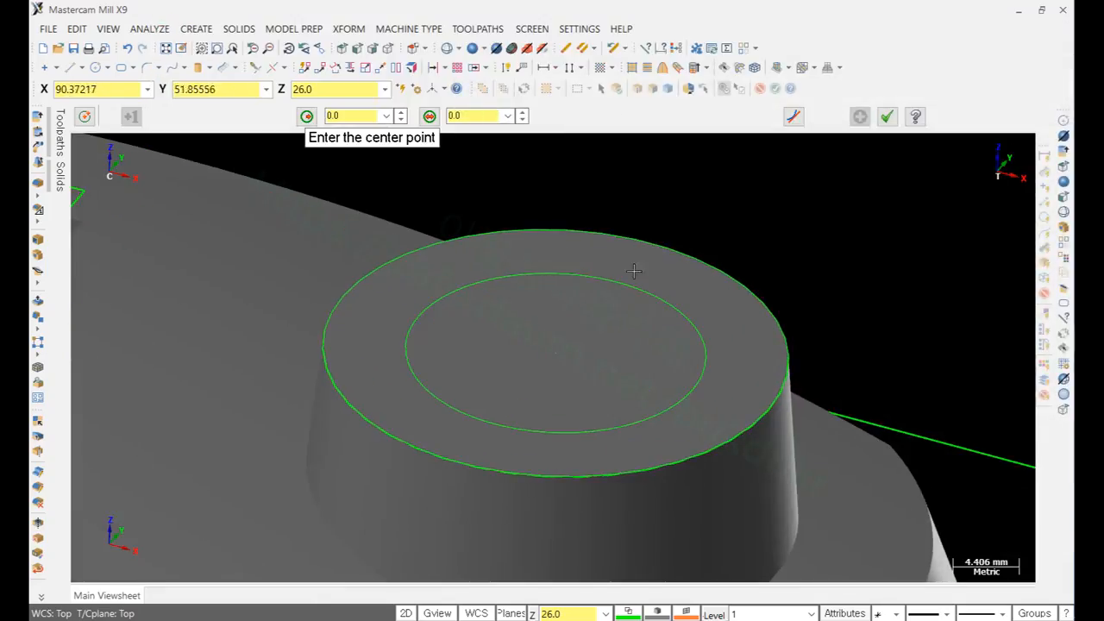
scroll(743, 196, "down", 1)
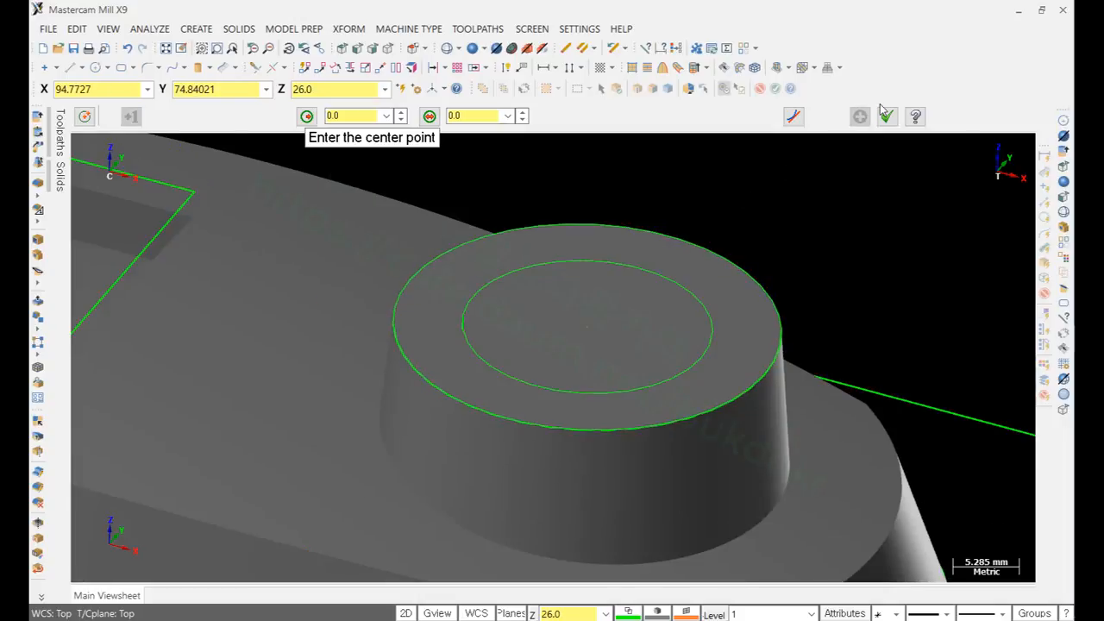
left_click(479, 114)
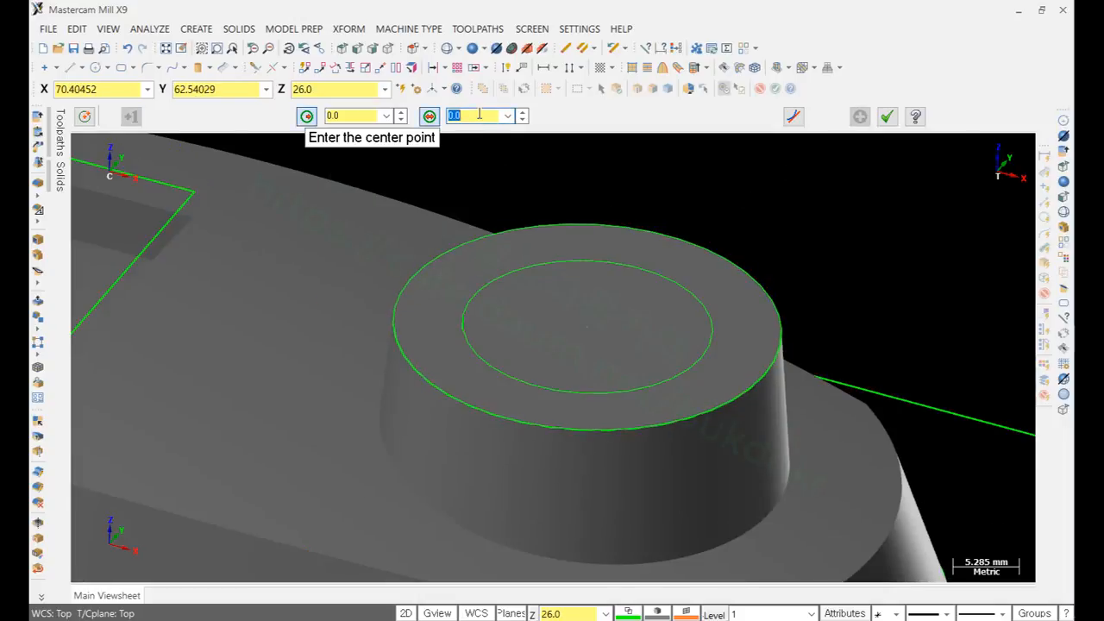
type("5")
key("Return")
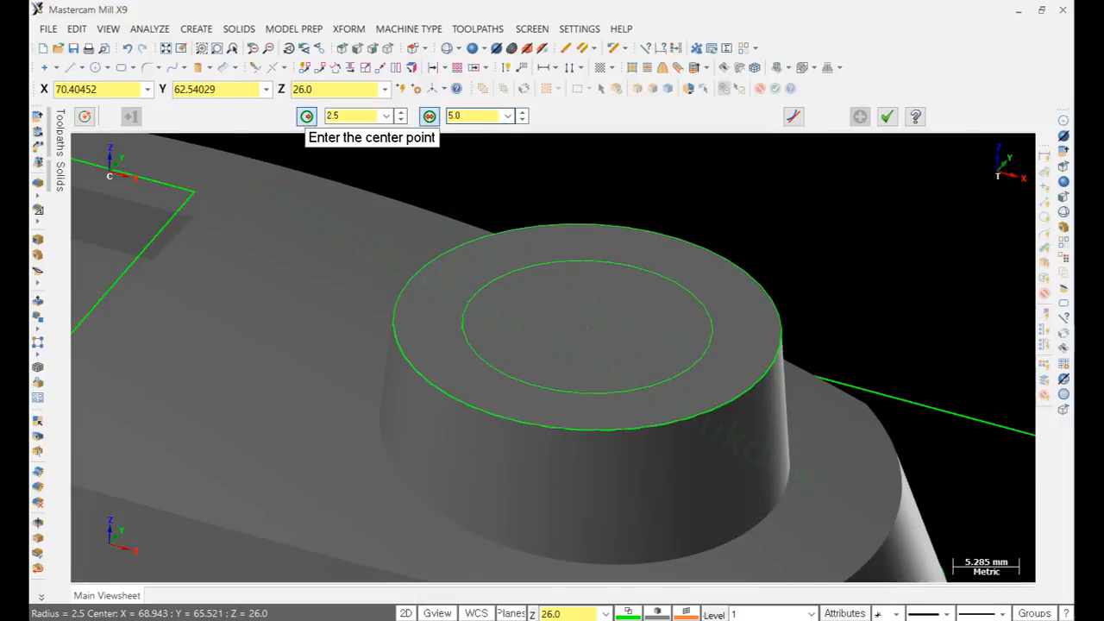
left_click(588, 326, "shift")
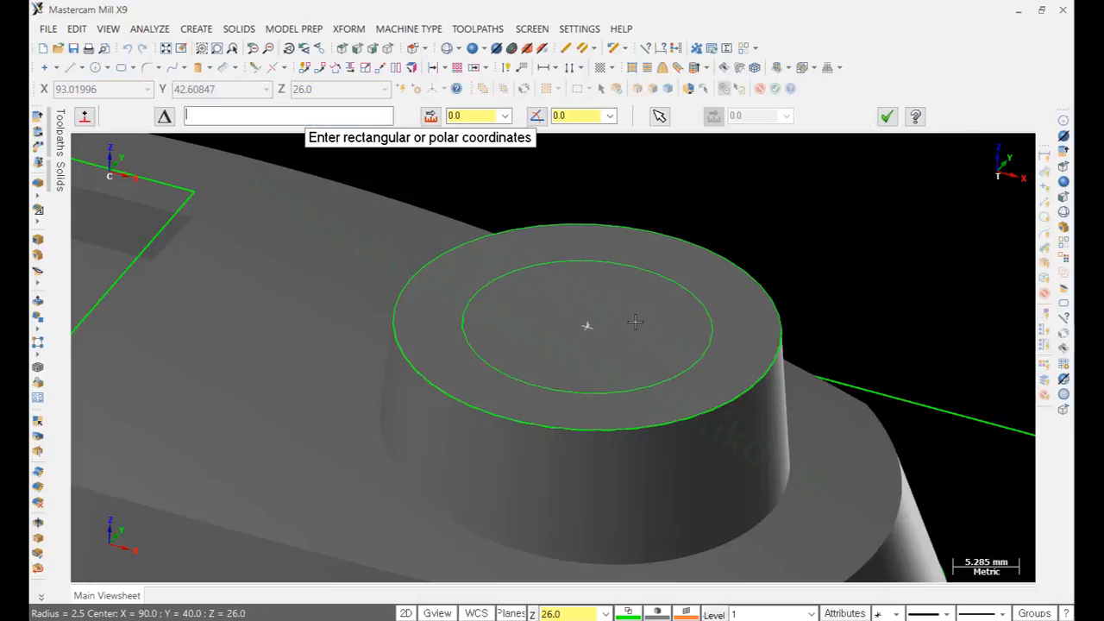
type("X-4")
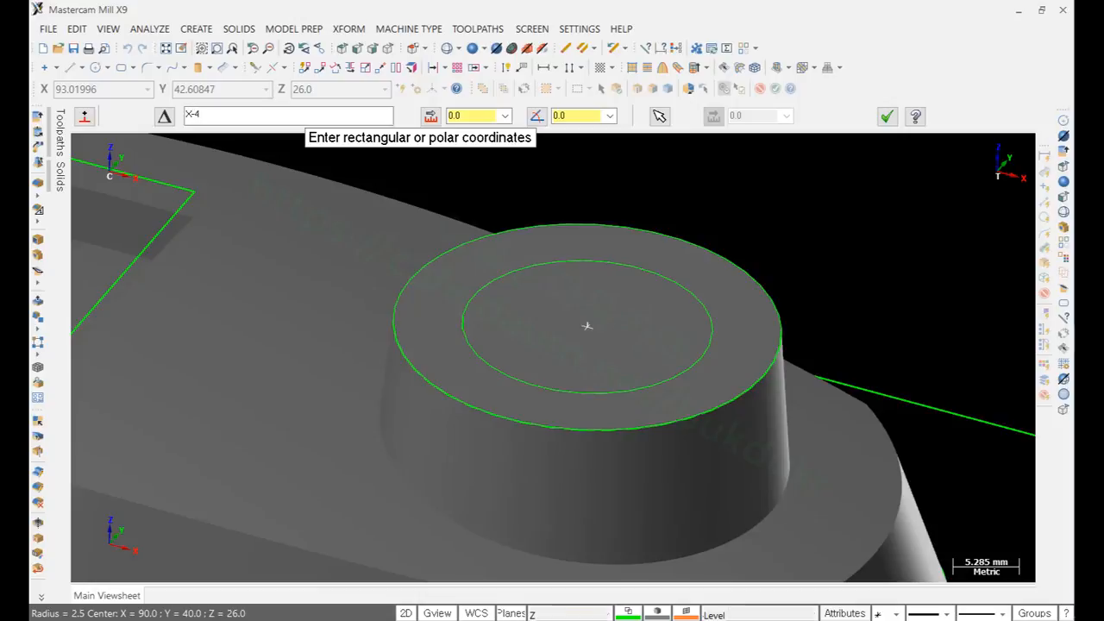
key("Return")
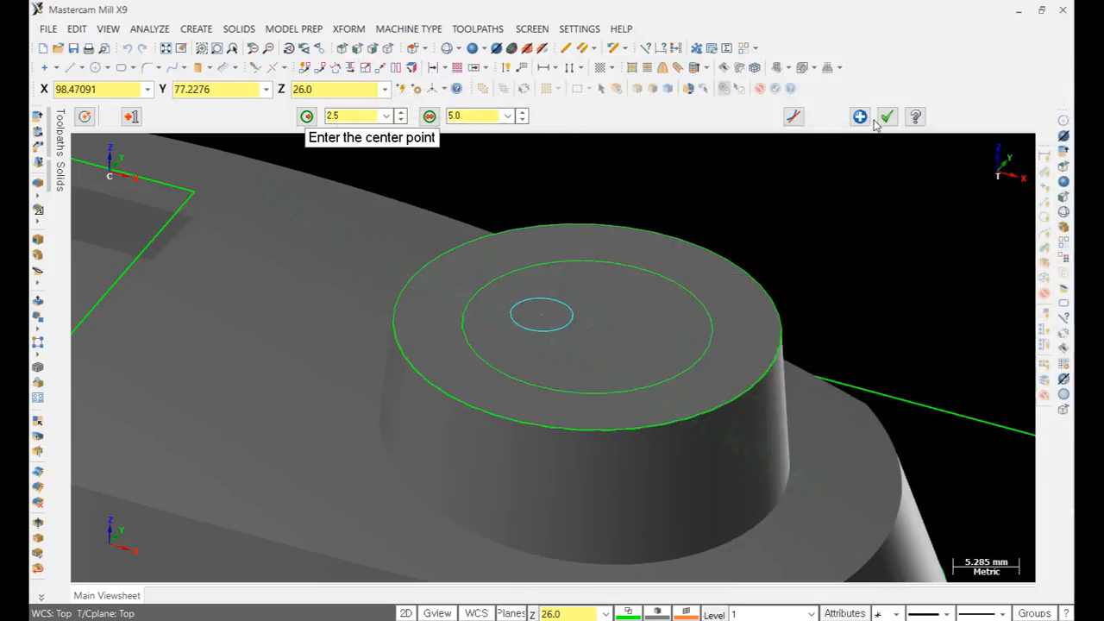
left_click(887, 117)
Step: Select the Ø20 and Ø5 circles on the boss top and hide all other geometry
scroll(799, 157, "down", 4)
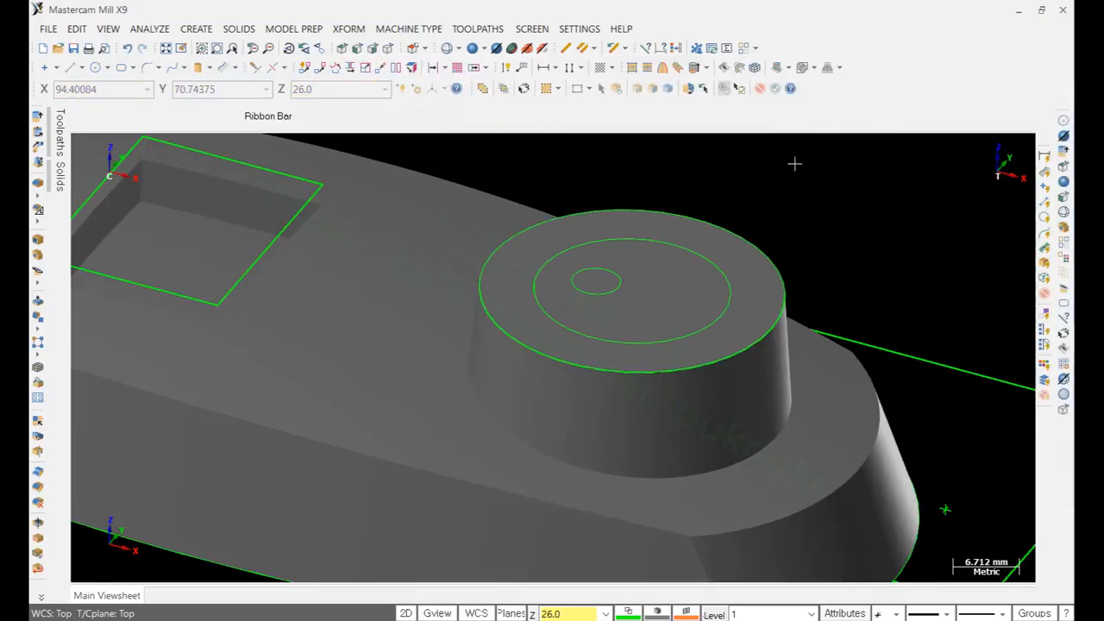
scroll(898, 241, "up", 1)
mouse_move(898, 241)
middle_mouse_down()
mouse_move(868, 245)
mouse_move(915, 239)
middle_mouse_up()
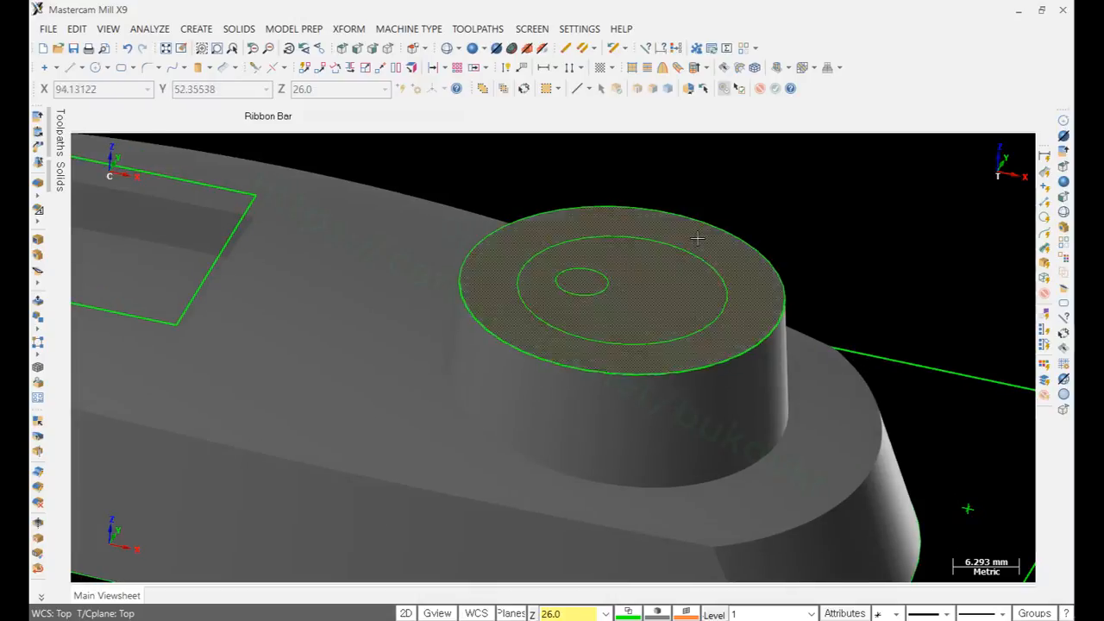
scroll(659, 240, "up", 2)
left_click(576, 310)
left_click(595, 236)
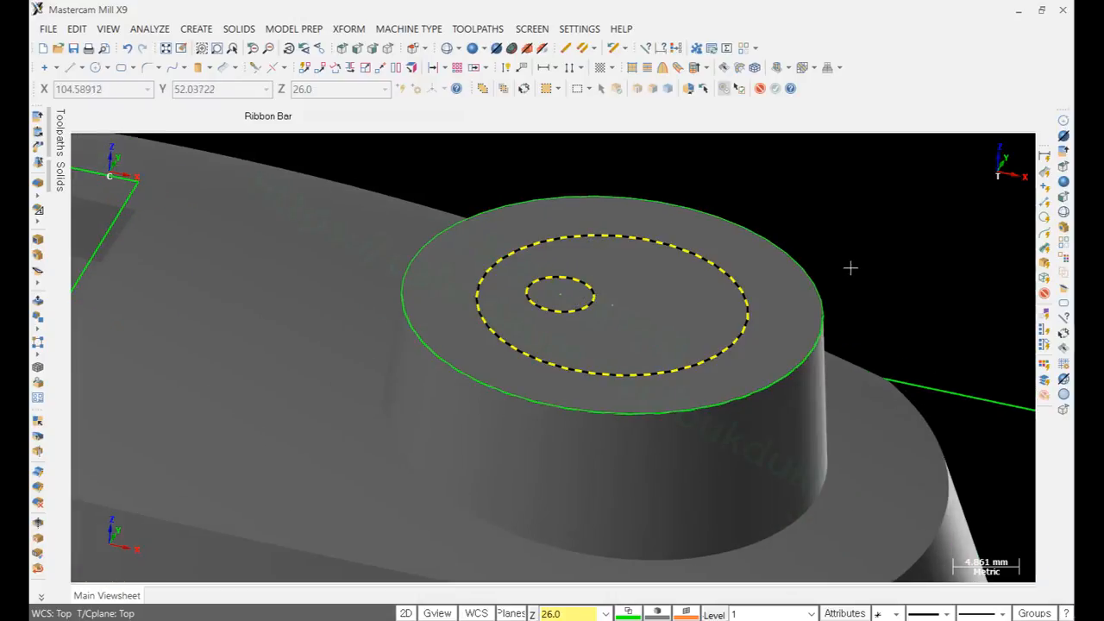
key("alt+e")
scroll(799, 279, "down", 1)
mouse_move(768, 272)
middle_mouse_down()
mouse_move(752, 268)
mouse_move(786, 273)
mouse_move(754, 274)
middle_mouse_up()
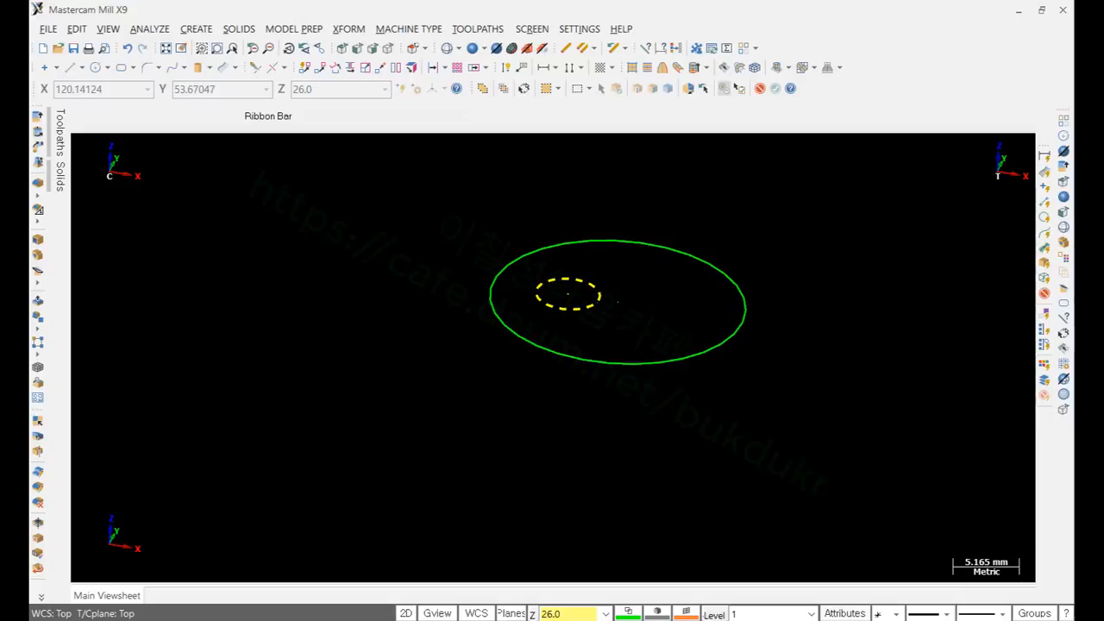
Step: Check the recess depth in the captured drawing, then set the Ø5 circle's centre Z to 22 in Mastercam
key("alt+Tab")
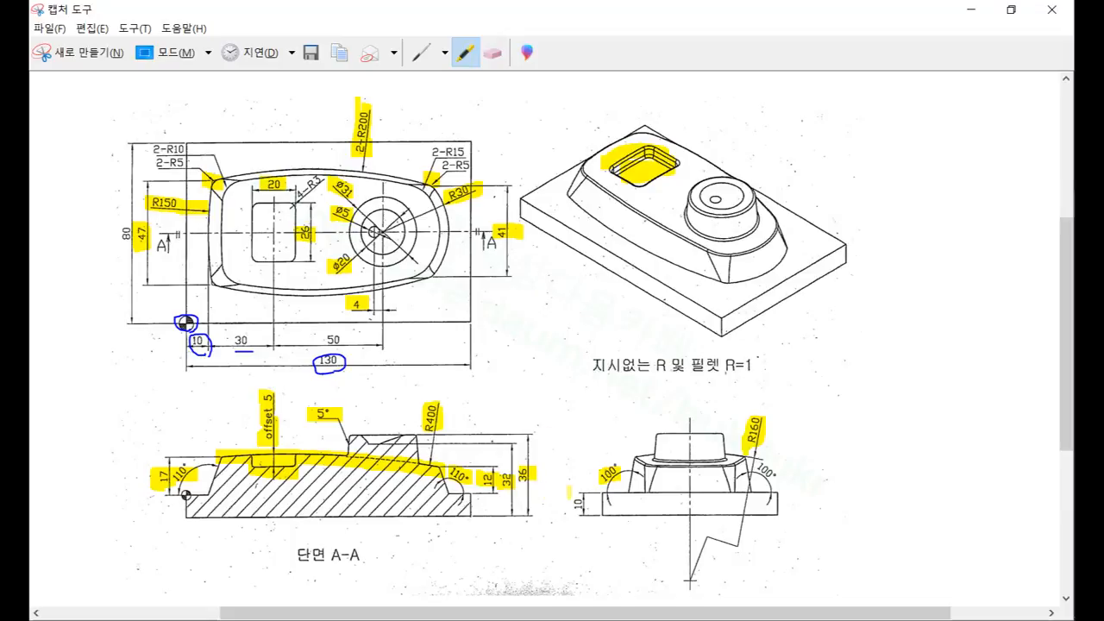
left_click(971, 9)
key("F4")
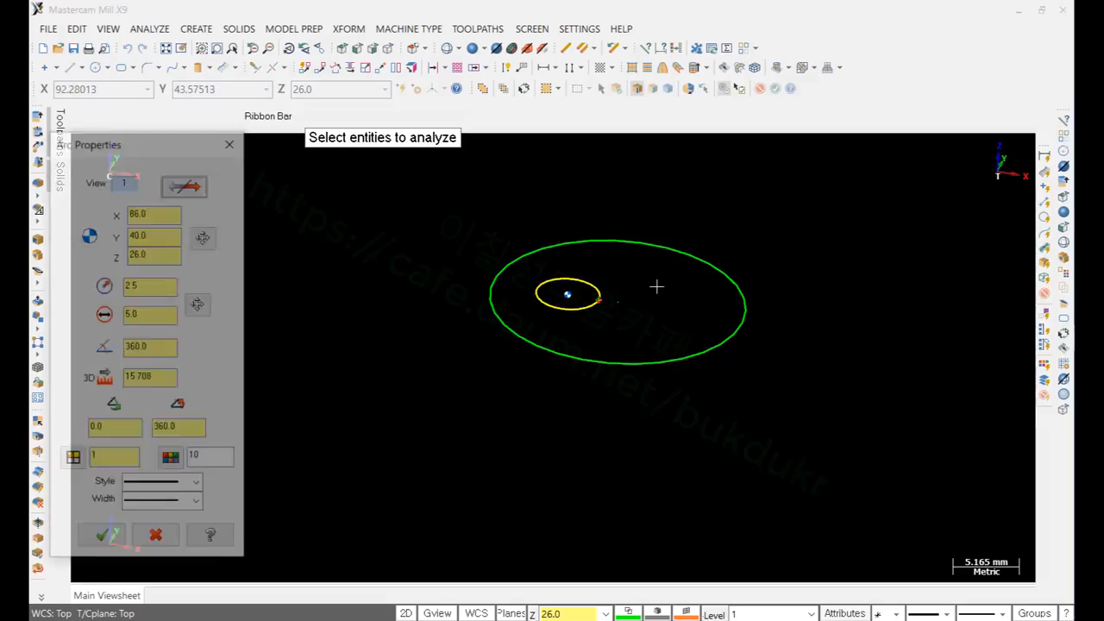
left_click(168, 254)
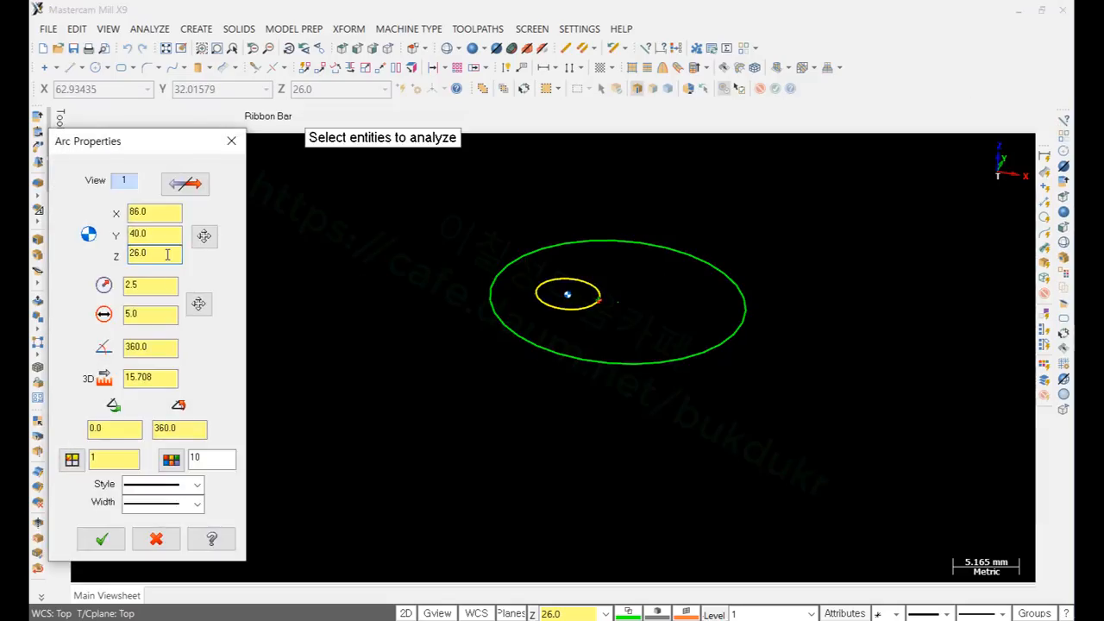
key("BackSpace")
key("BackSpace")
key("BackSpace")
key("BackSpace")
type("22")
key("Return")
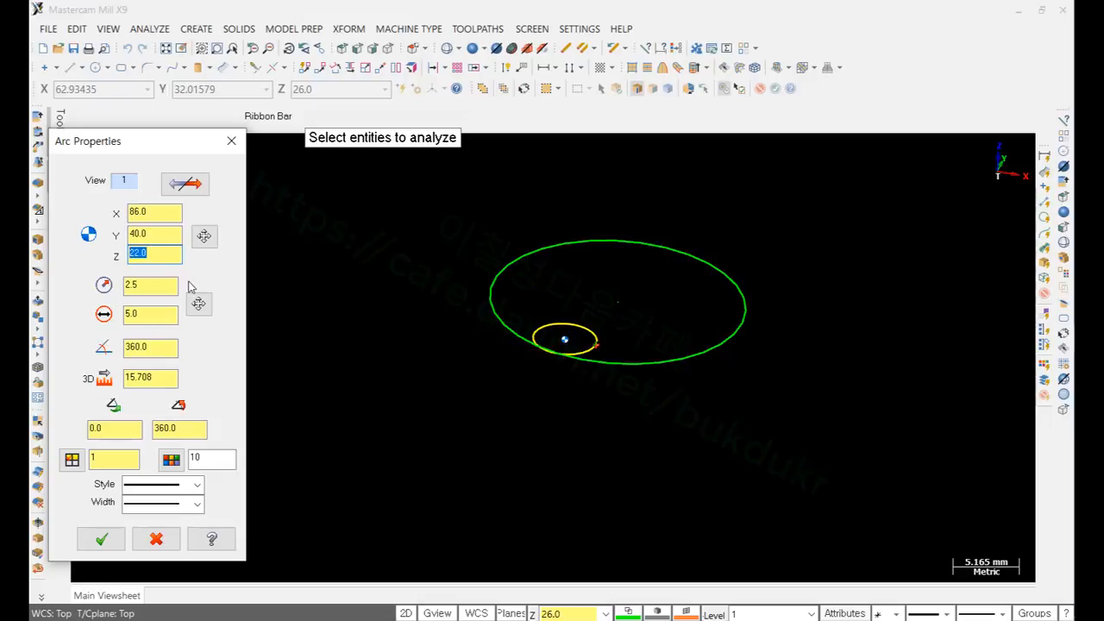
left_click(101, 539)
Step: Highlight the recess outline at the boss top in the captured drawing's section view and return to Mastercam
scroll(776, 276, "up", 2)
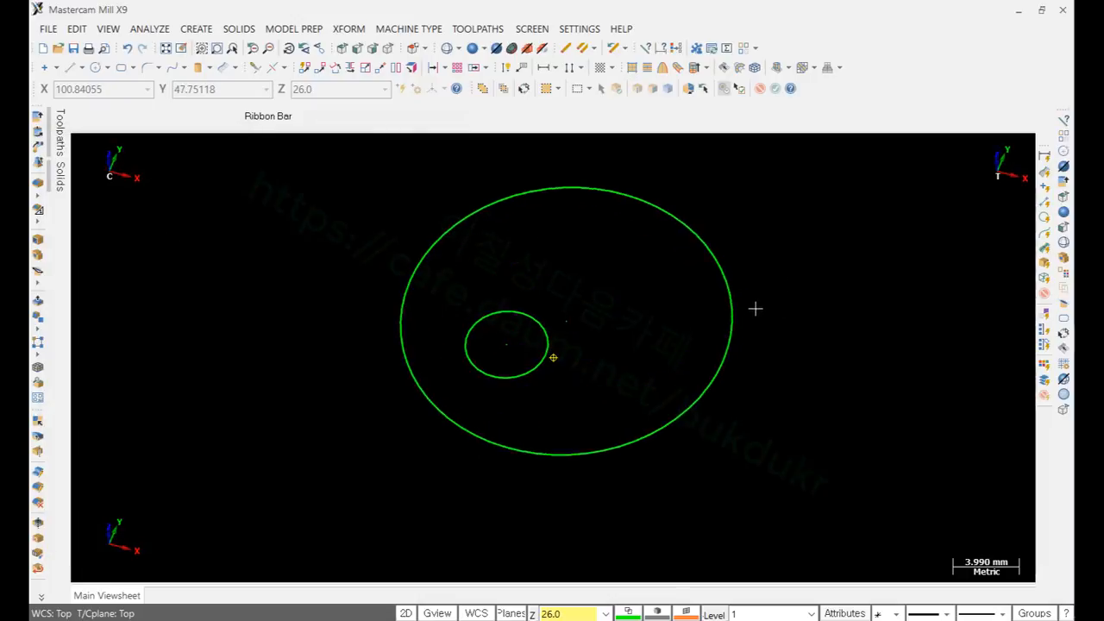
middle_click_drag(755, 308, 785, 267)
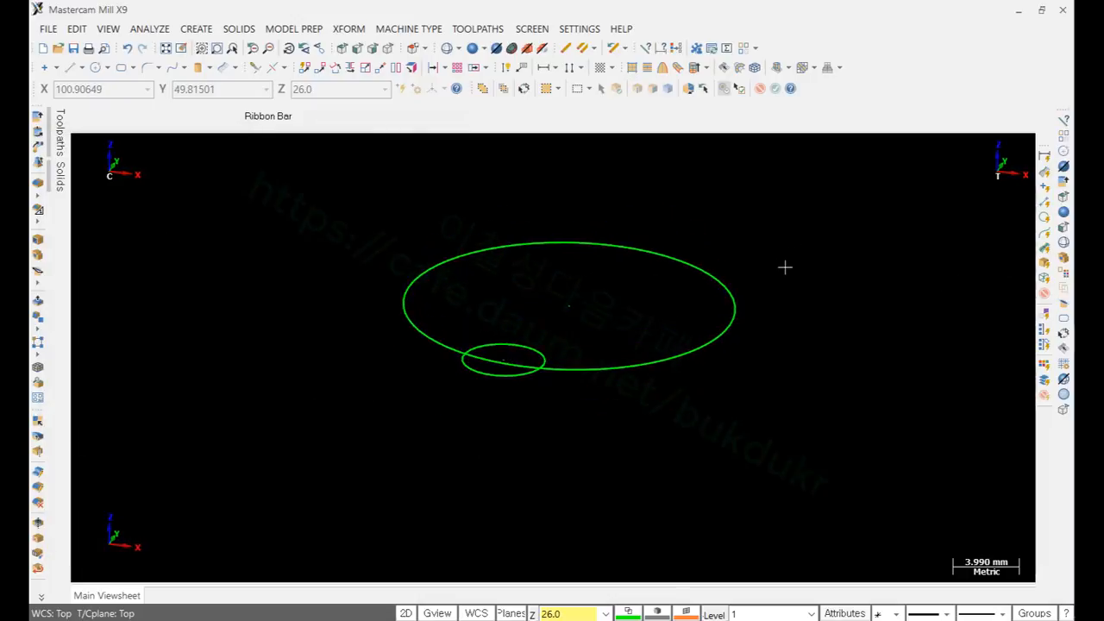
scroll(813, 257, "down", 1)
scroll(781, 269, "down", 1)
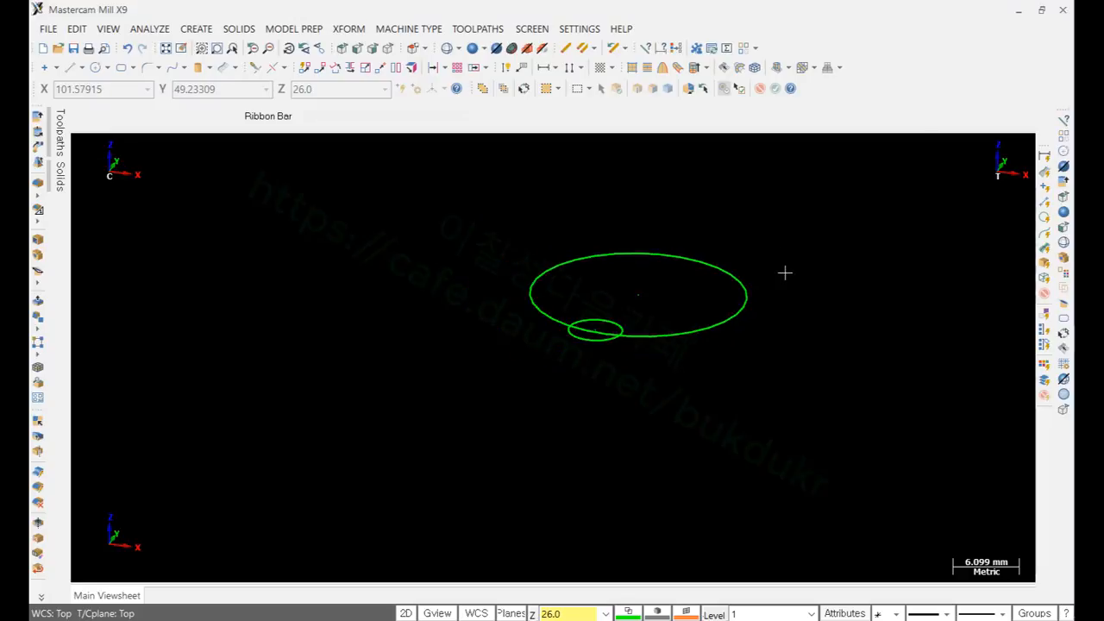
key("alt+Tab")
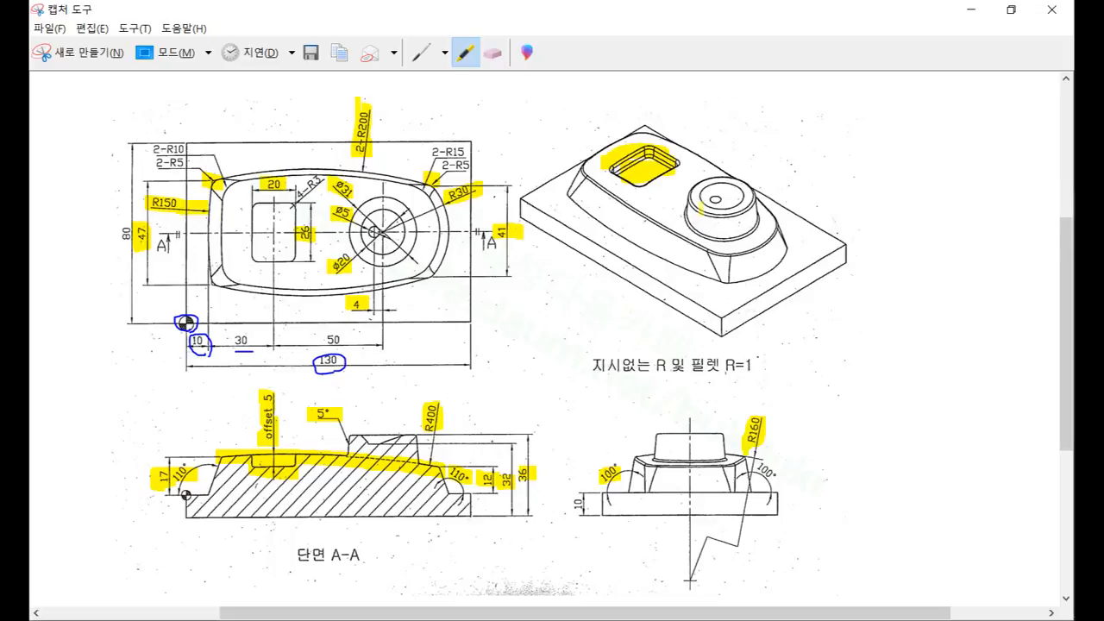
left_click_drag(357, 433, 405, 436)
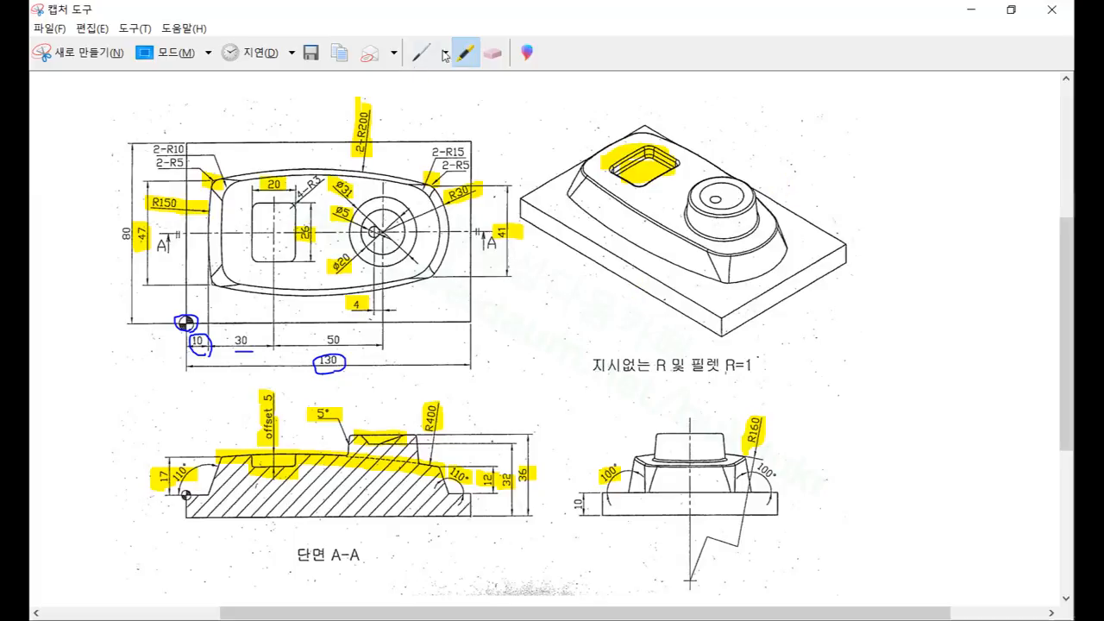
left_click(980, 10)
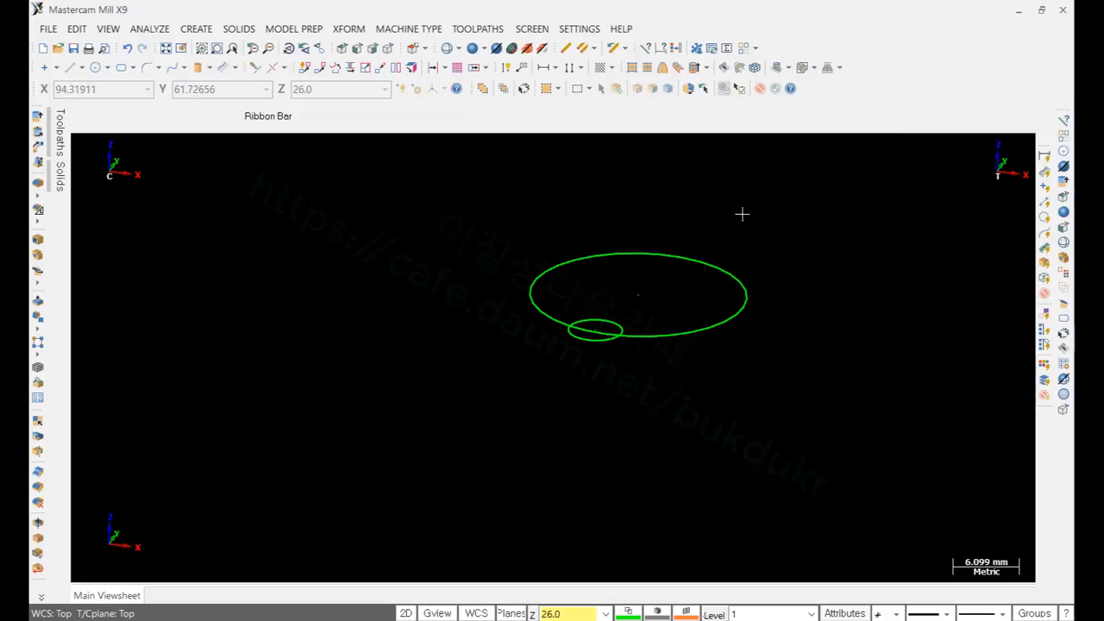
Step: Bring back the hidden geometry and isolate the solid body together with the two circles
left_click_drag(809, 201, 354, 465)
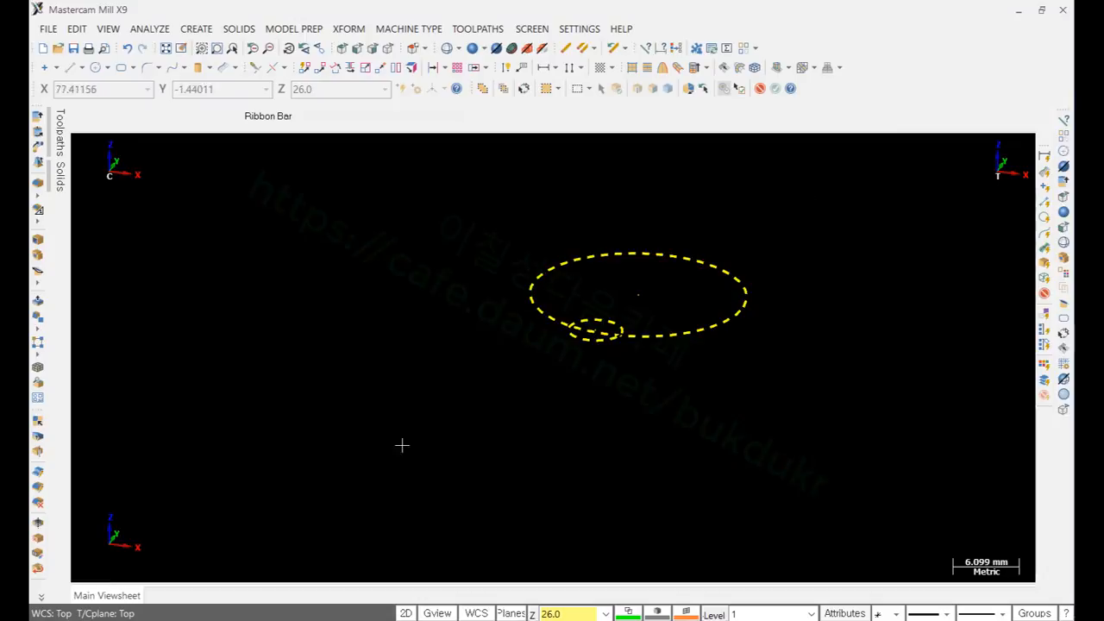
key("alt+e")
left_click(663, 420)
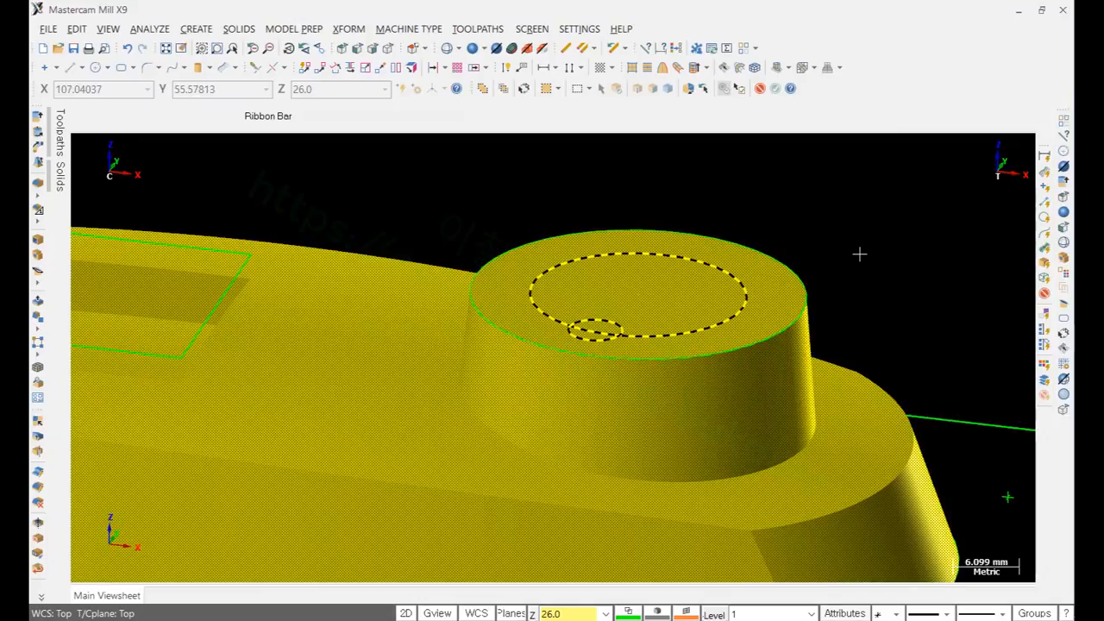
key("alt+e")
middle_click_drag(859, 254, 818, 205)
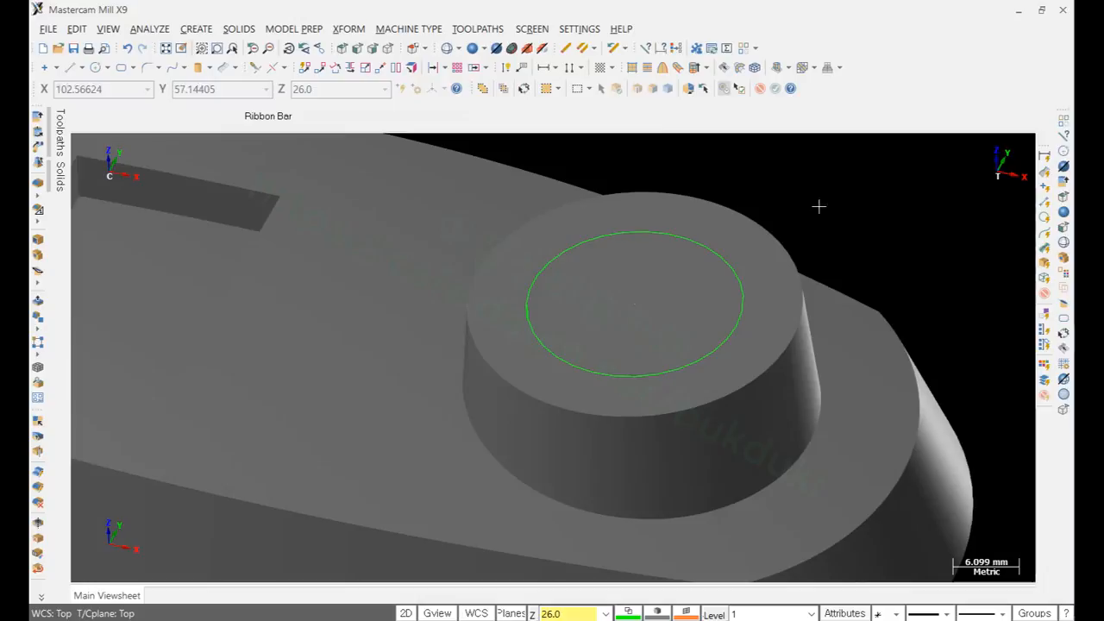
Step: Display the solid as translucent so the Ø5 circle inside the boss can be picked
left_click(496, 49)
scroll(739, 337, "up", 1)
middle_click_drag(712, 325, 751, 288)
scroll(653, 264, "up", 4)
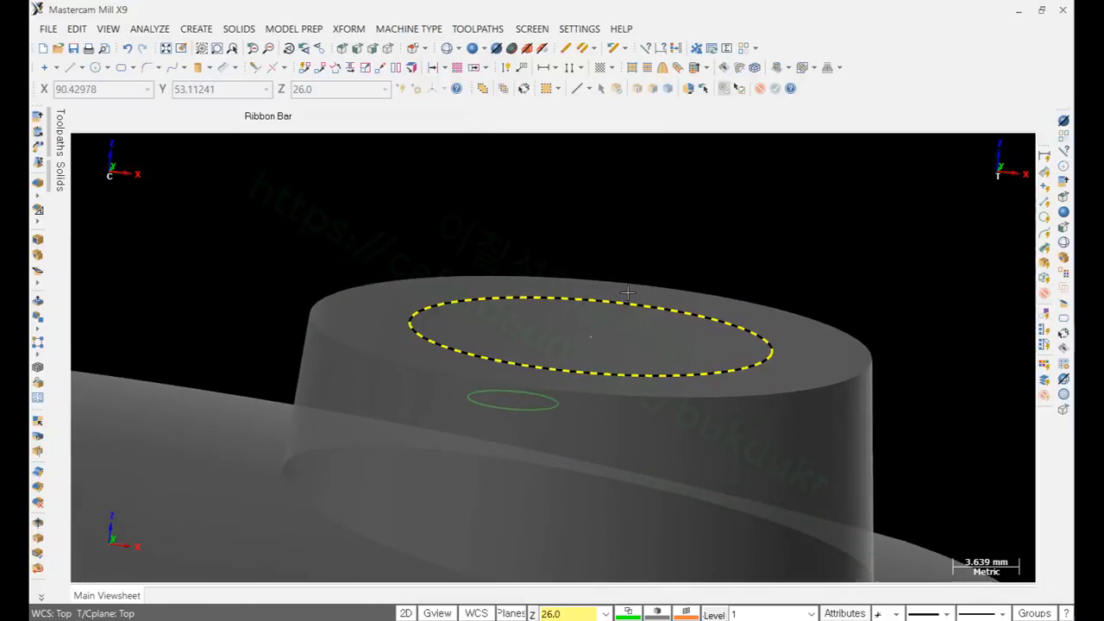
Step: Loft-cut the recess from the solid body between the Ø20 circle on the boss top and the Ø5 circle below it
left_click(239, 28)
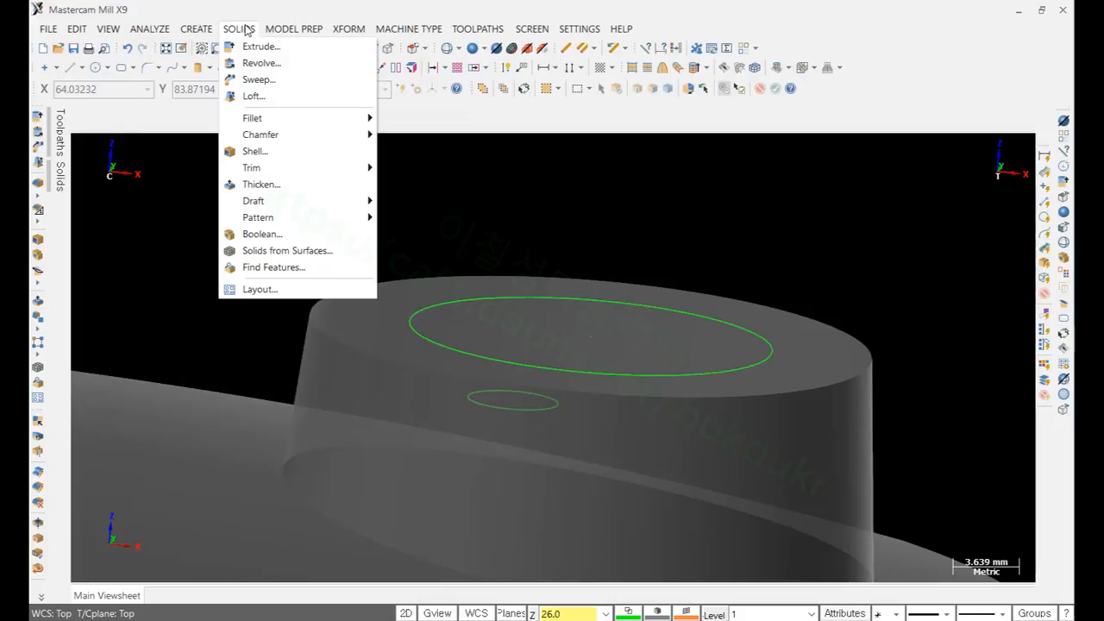
left_click(251, 100)
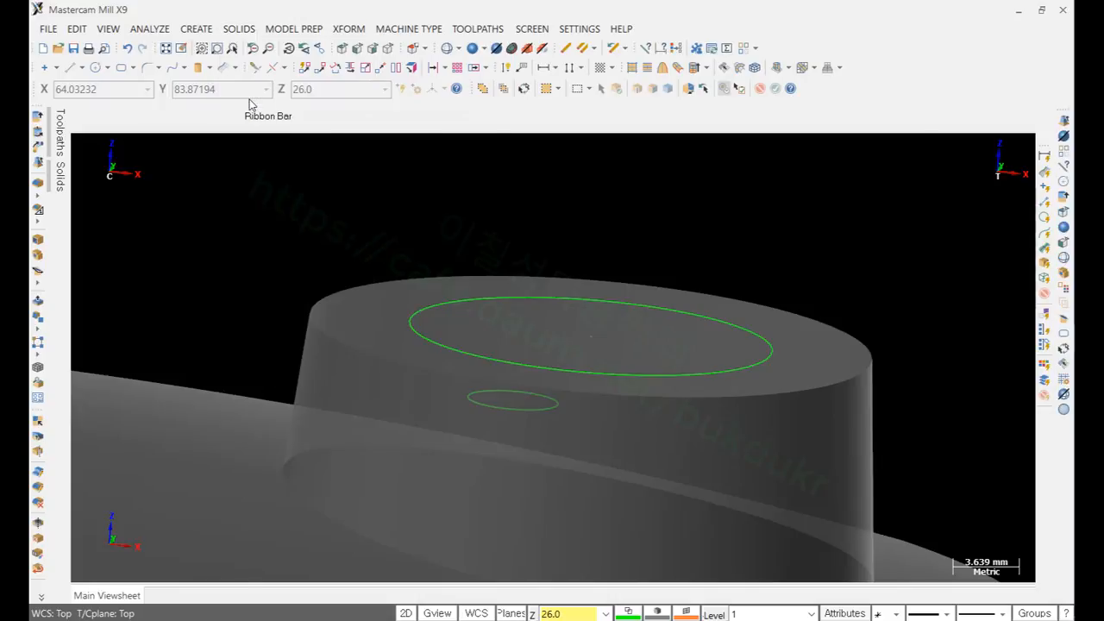
left_click(706, 323)
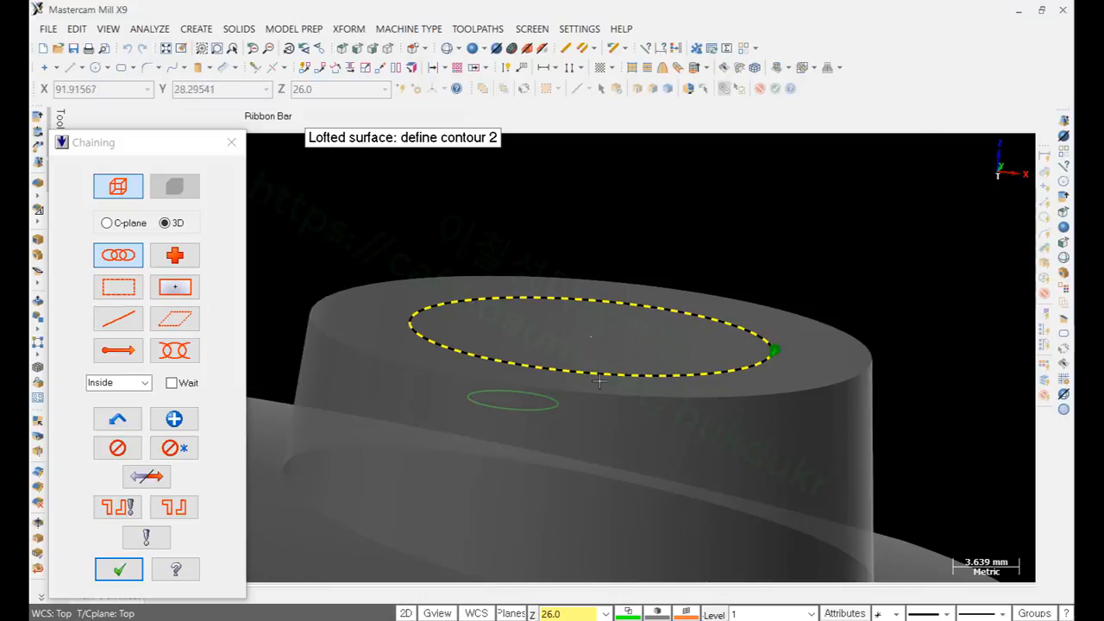
left_click(557, 400)
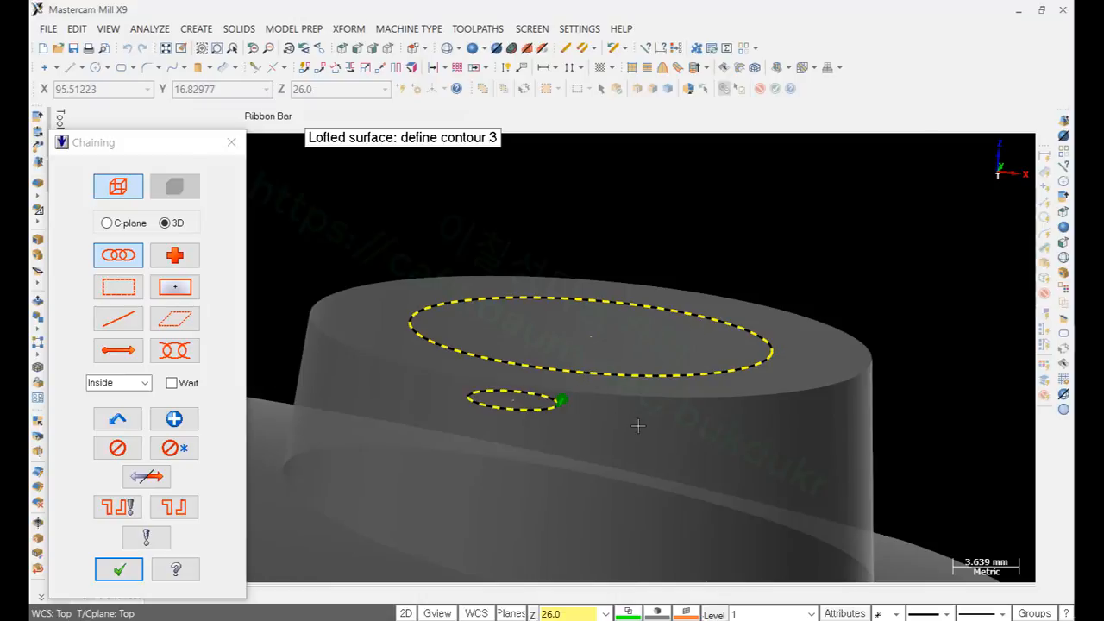
left_click(129, 570)
left_click(154, 294)
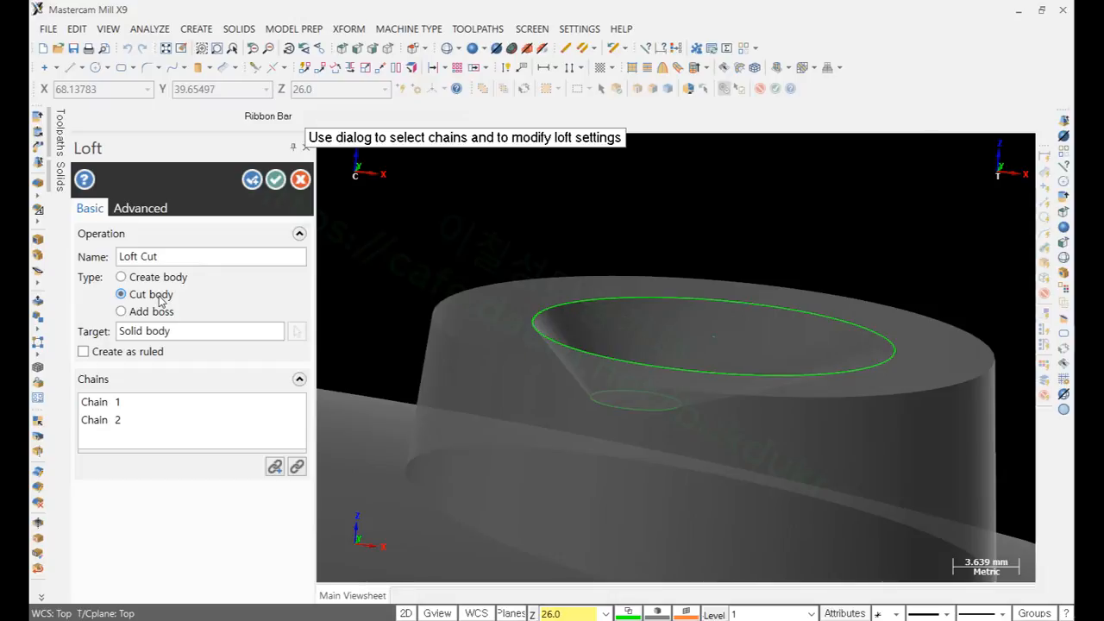
middle_click_drag(710, 207, 696, 223)
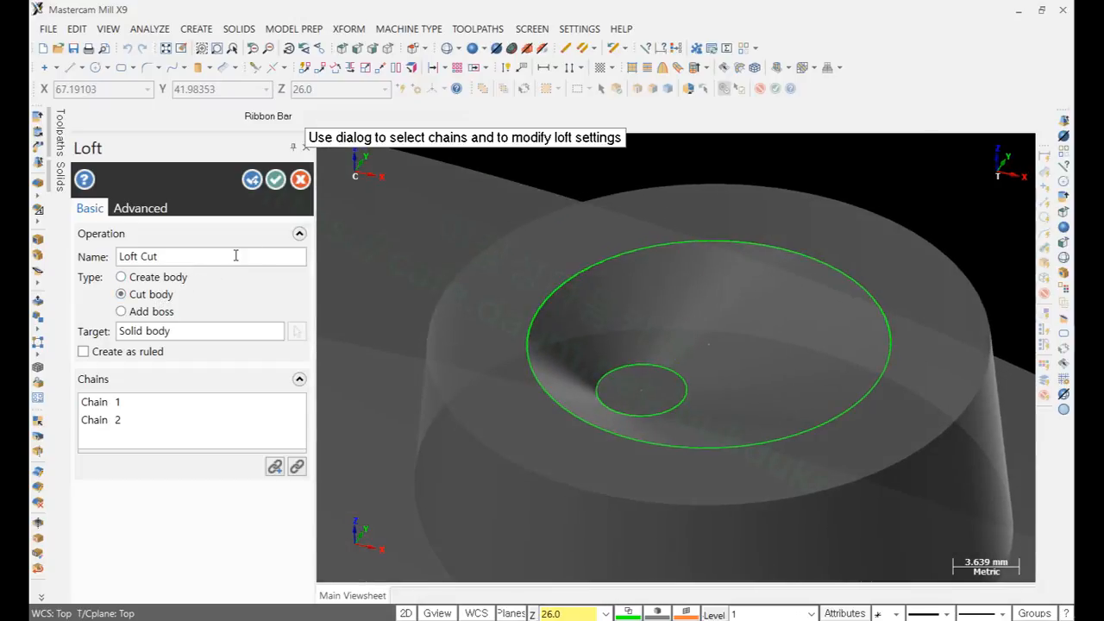
left_click(276, 180)
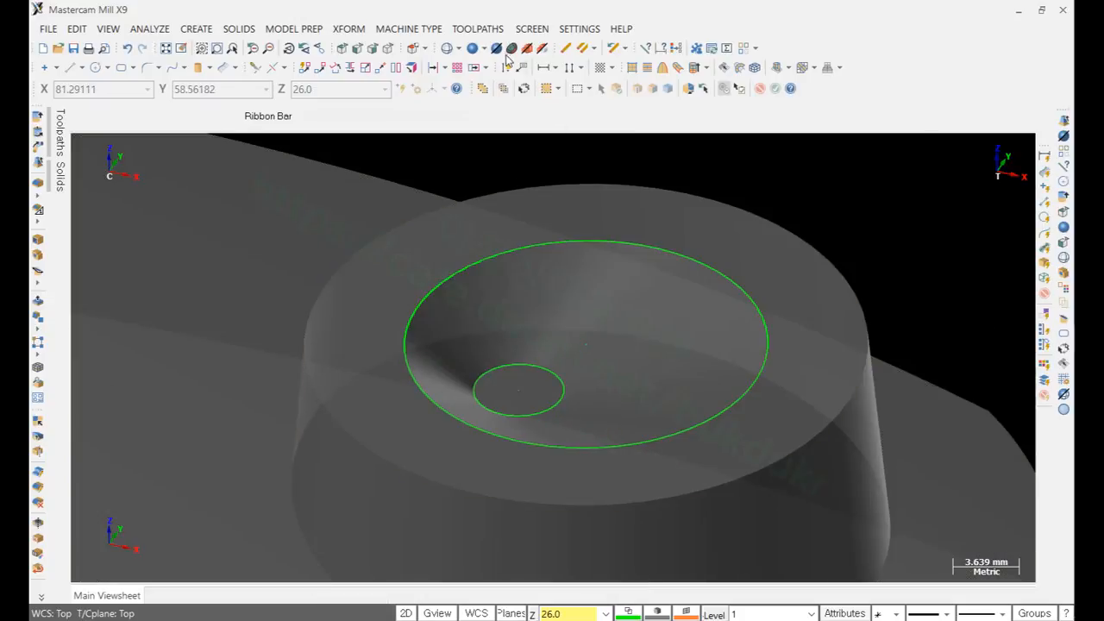
Step: Restore the solid's opaque shading and examine the lofted recess from the side, from above and at an angle
left_click(498, 48)
mouse_move(657, 323)
middle_mouse_down()
mouse_move(680, 368)
mouse_move(694, 344)
mouse_move(698, 276)
mouse_move(693, 309)
middle_mouse_up()
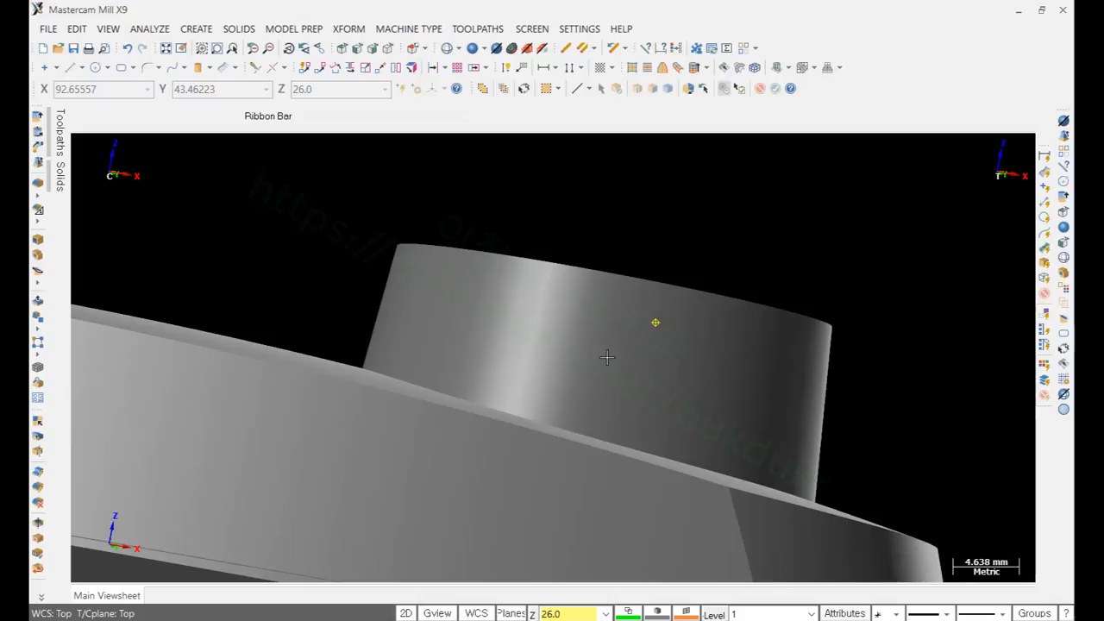
mouse_move(606, 357)
middle_mouse_down()
mouse_move(688, 303)
mouse_move(746, 299)
mouse_move(681, 402)
mouse_move(674, 375)
middle_mouse_up()
scroll(675, 376, "down", 1)
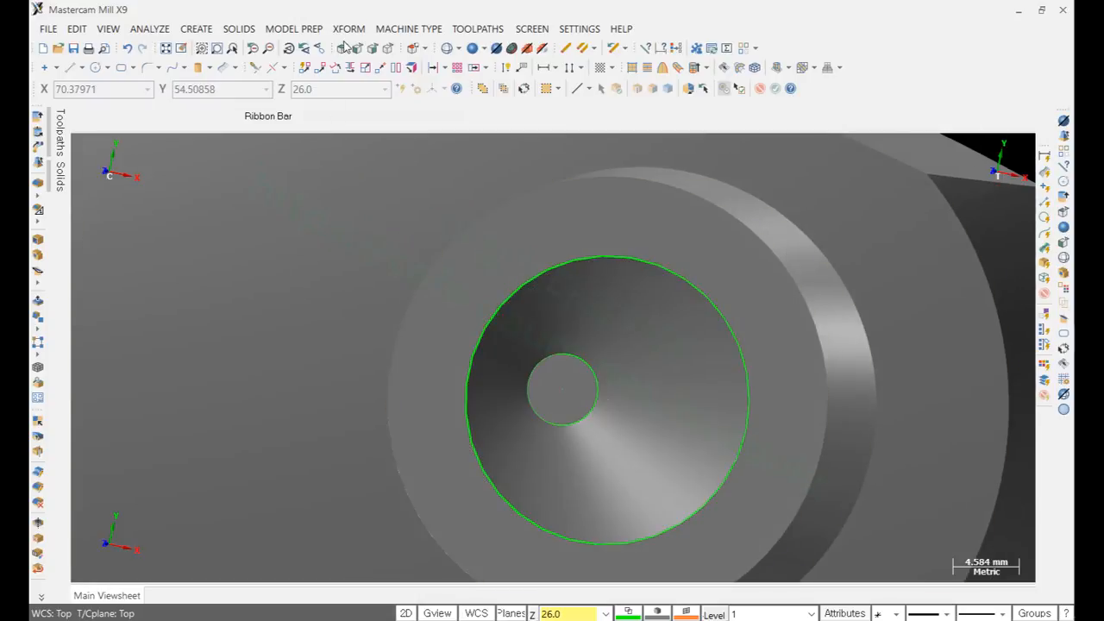
left_click(340, 50)
scroll(656, 345, "up", 5)
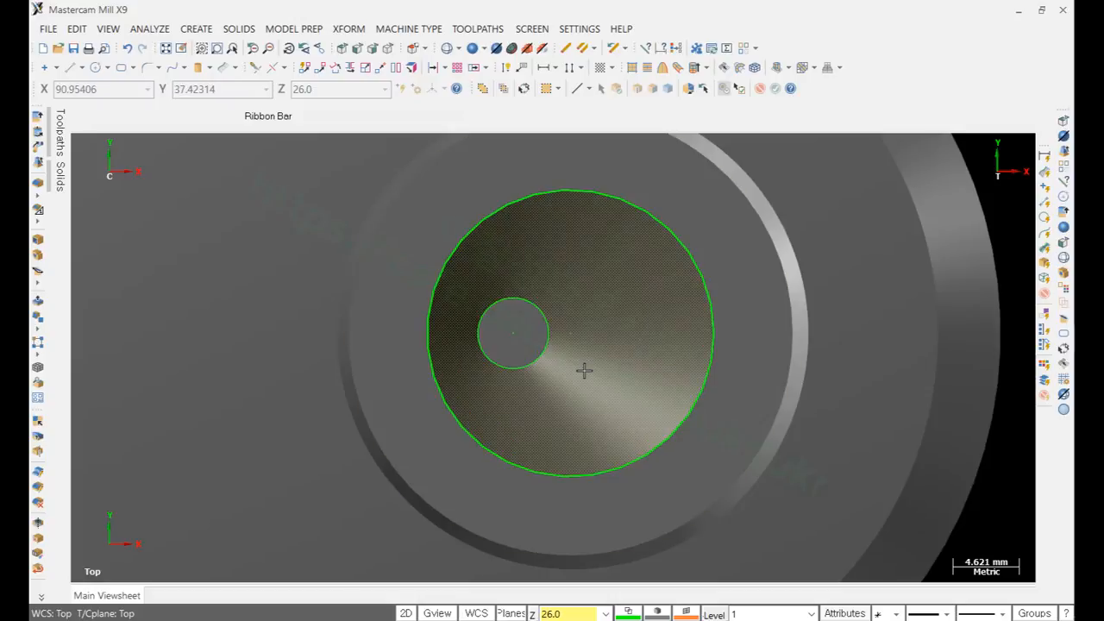
middle_click_drag(583, 369, 593, 291)
scroll(695, 263, "down", 5)
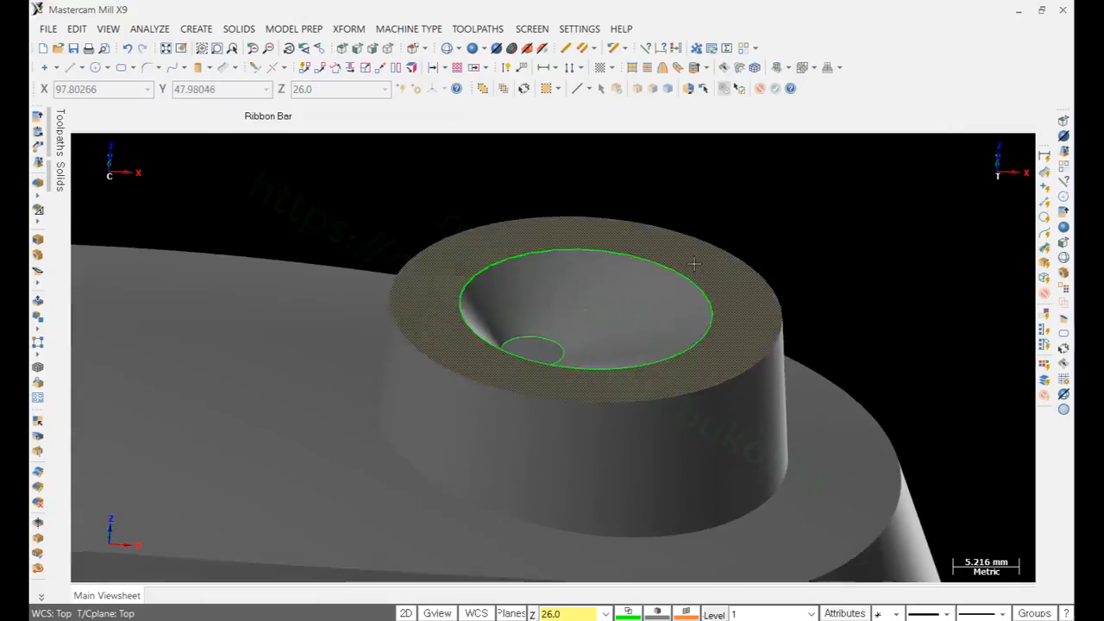
mouse_move(713, 292)
middle_mouse_down()
mouse_move(633, 276)
mouse_move(609, 321)
mouse_move(600, 305)
middle_mouse_up()
scroll(773, 256, "down", 2)
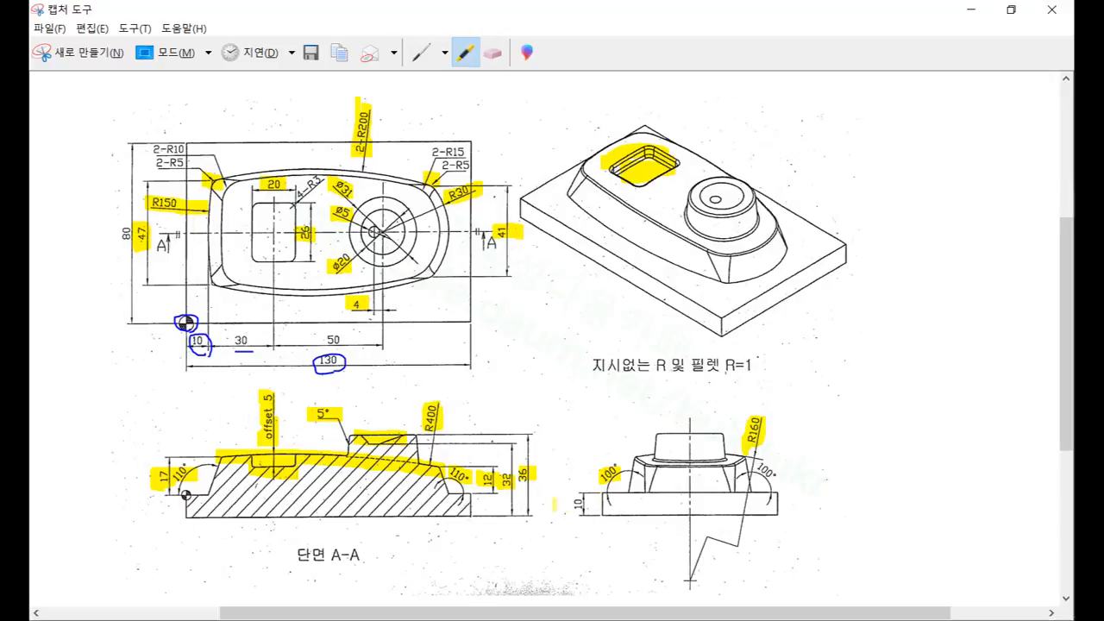
Step: Highlight the base plate's thickness dimension of 10 in the captured drawing's side view and return to Mastercam
left_click_drag(555, 504, 593, 504)
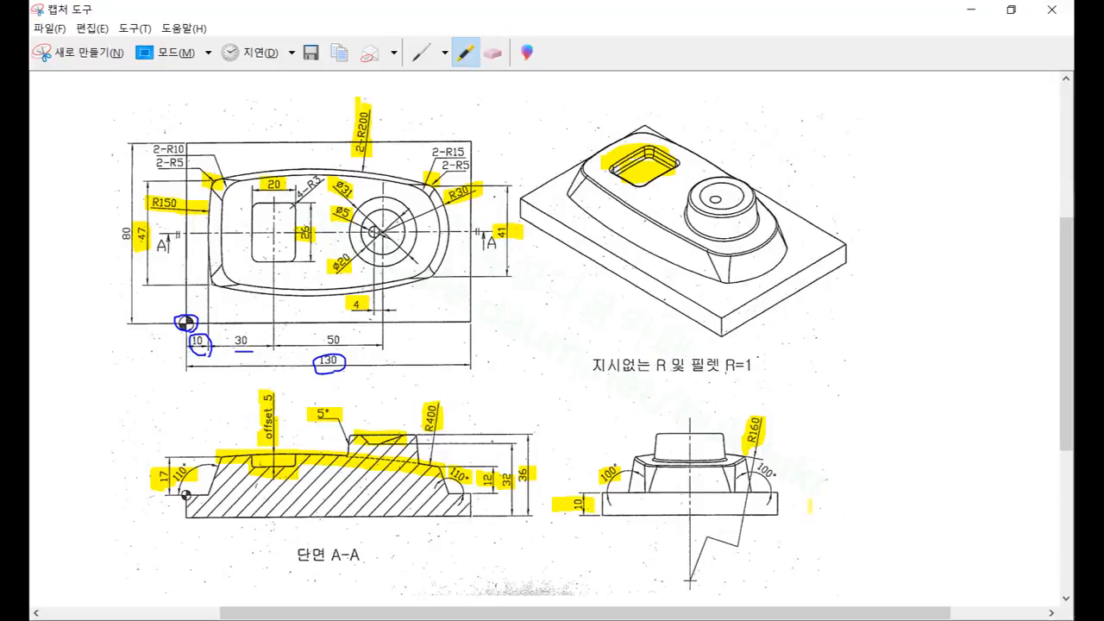
left_click(972, 10)
scroll(393, 362, "down", 2)
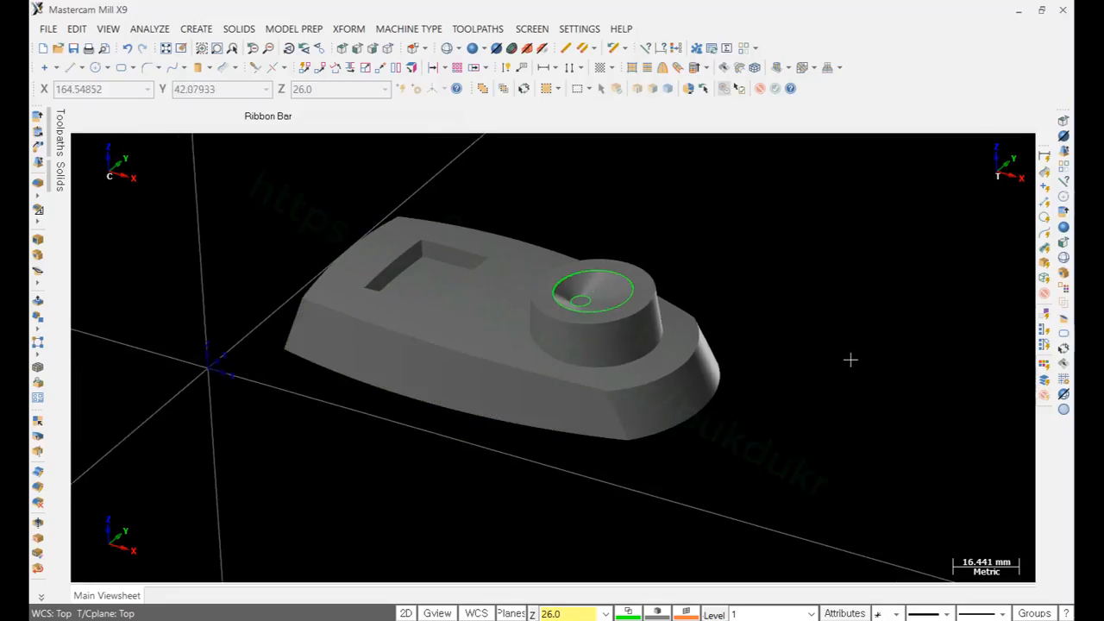
Step: Bring back the hidden geometry and set up a solid extrusion of the outer base rectangle, directed downward
key("alt+e")
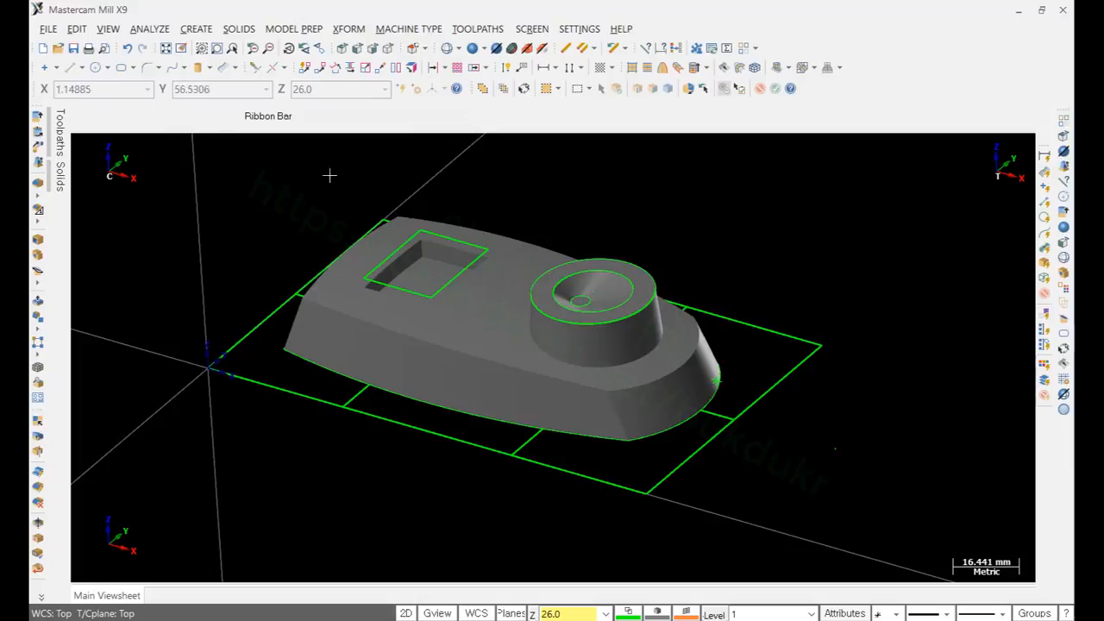
left_click(37, 119)
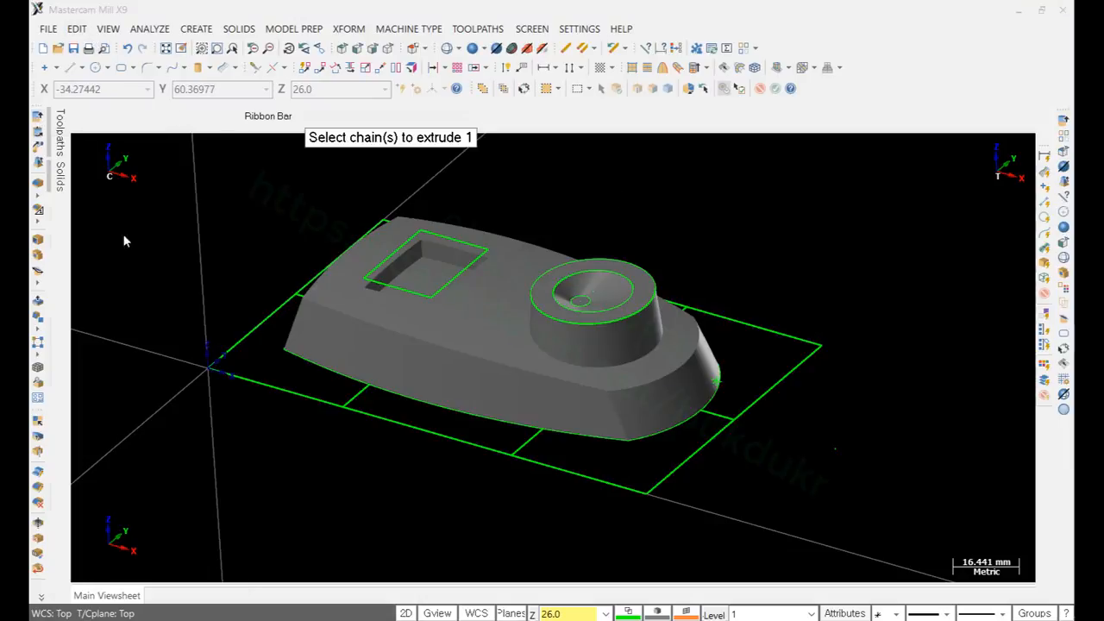
left_click(264, 341)
left_click(121, 569)
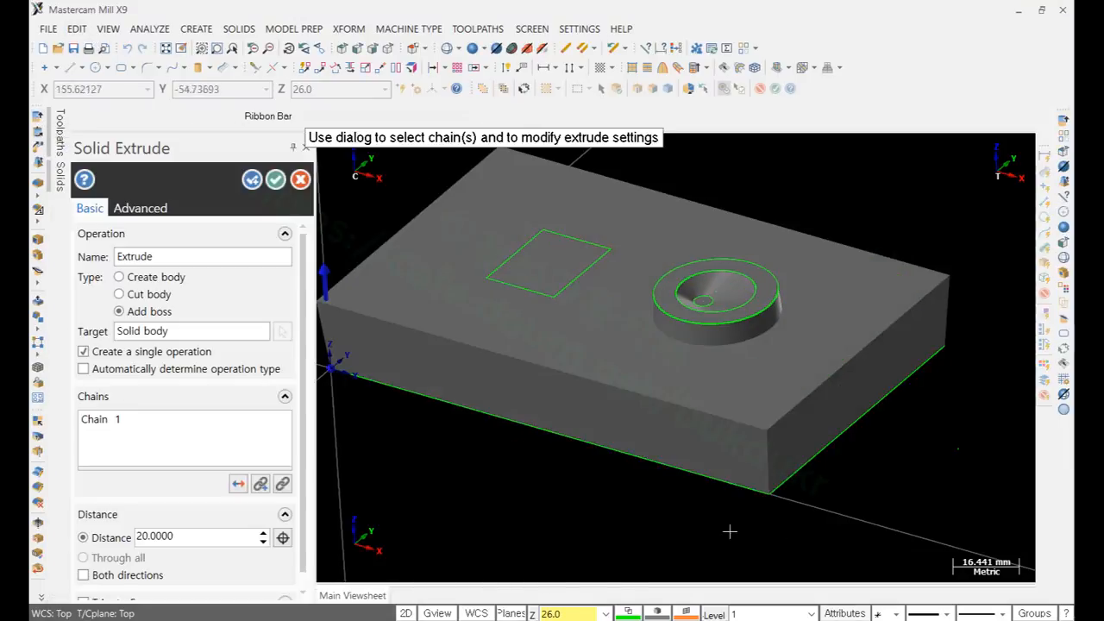
scroll(895, 465, "down", 2)
left_click(594, 426)
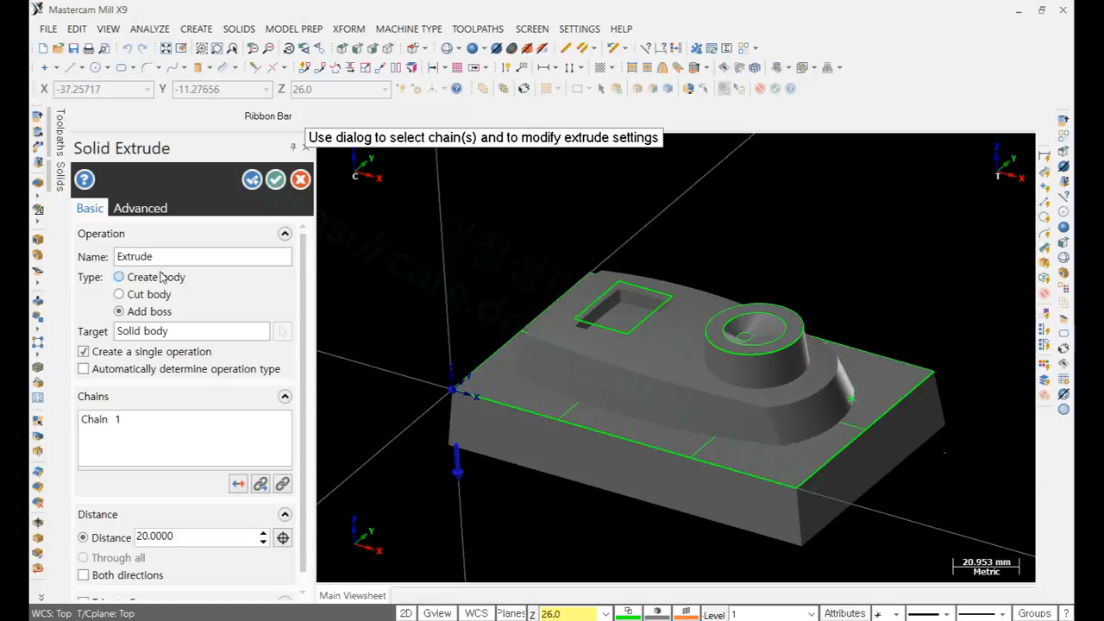
Step: Set the base extrusion's distance to 10 mm and complete it as a boss added to the solid body
left_click(129, 210)
left_click(92, 210)
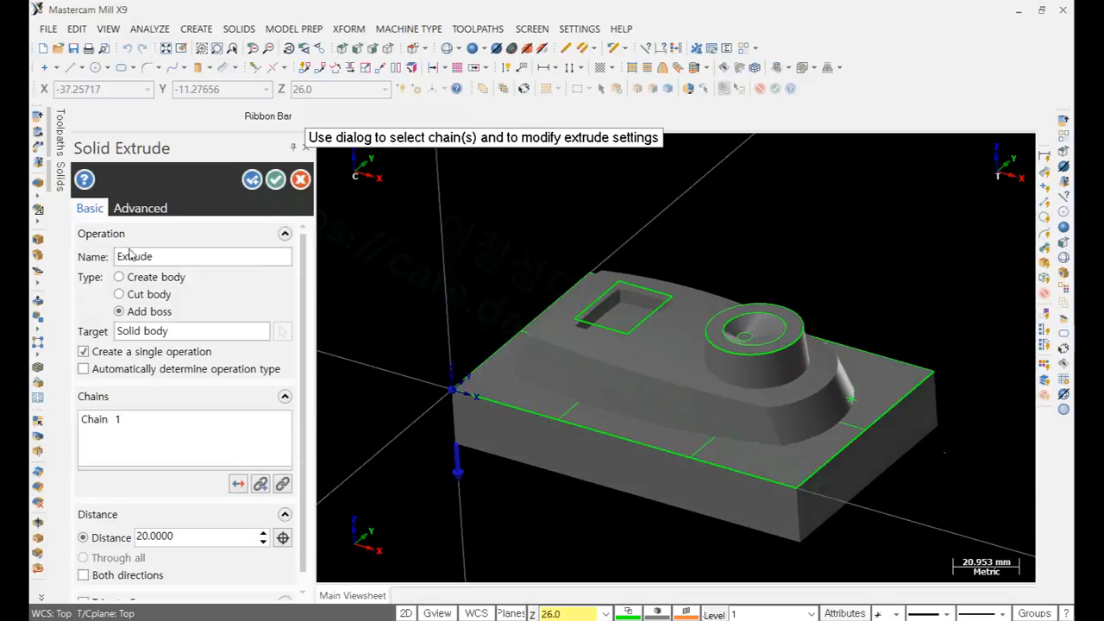
left_click(196, 539)
type("10")
key("Return")
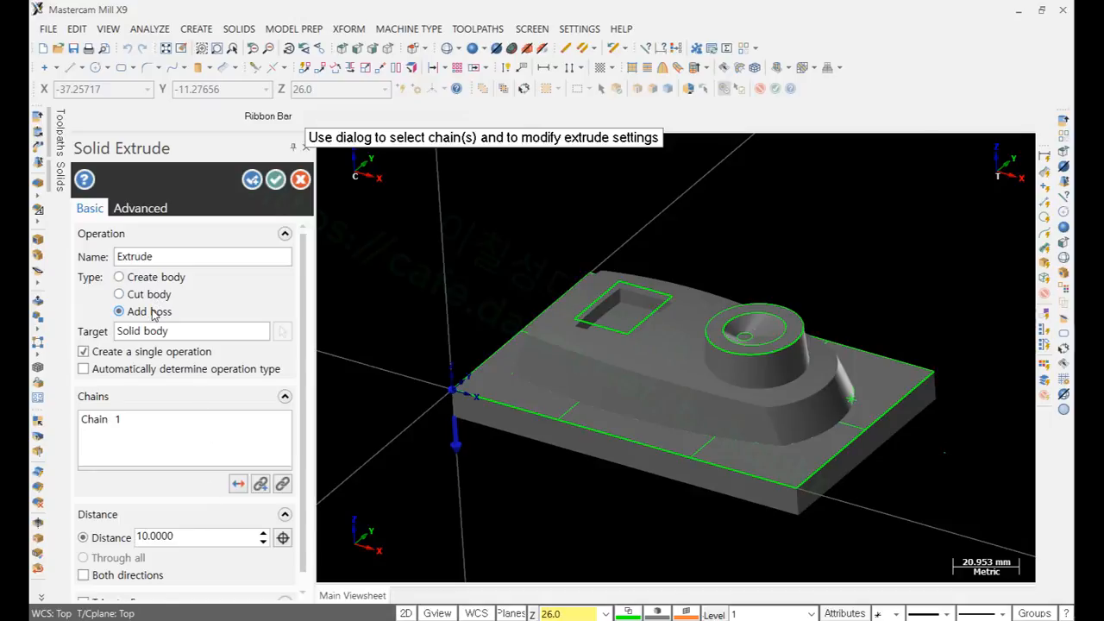
left_click(138, 208)
left_click(89, 209)
left_click(275, 179)
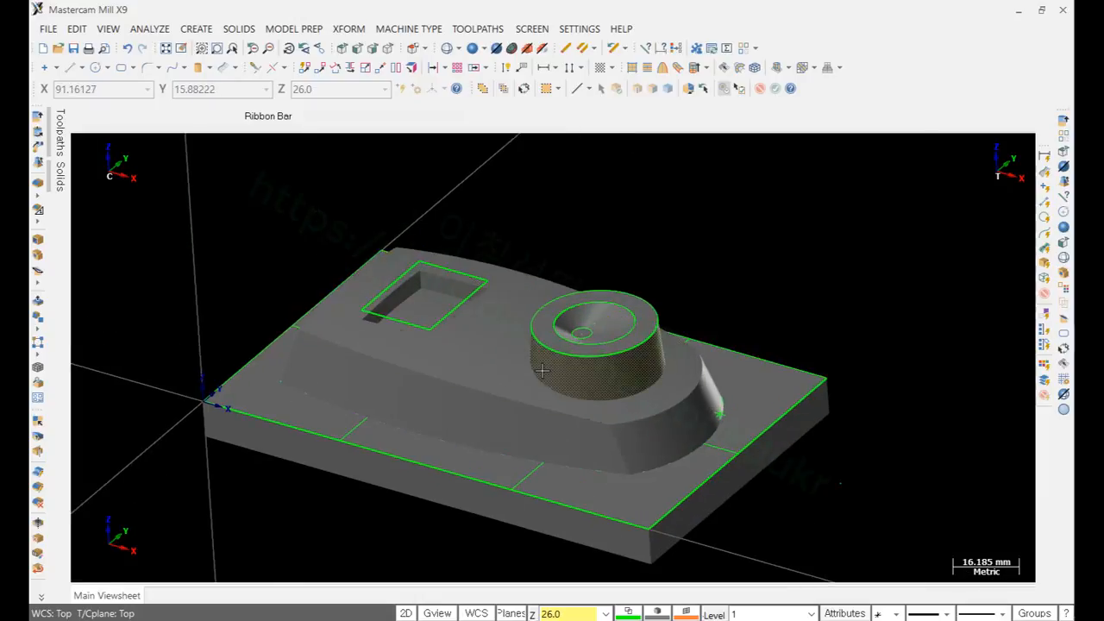
Step: Select the solid body, invert the selection to all the wireframe geometry and blank it
scroll(611, 308, "down", 2)
middle_click_drag(742, 247, 779, 239)
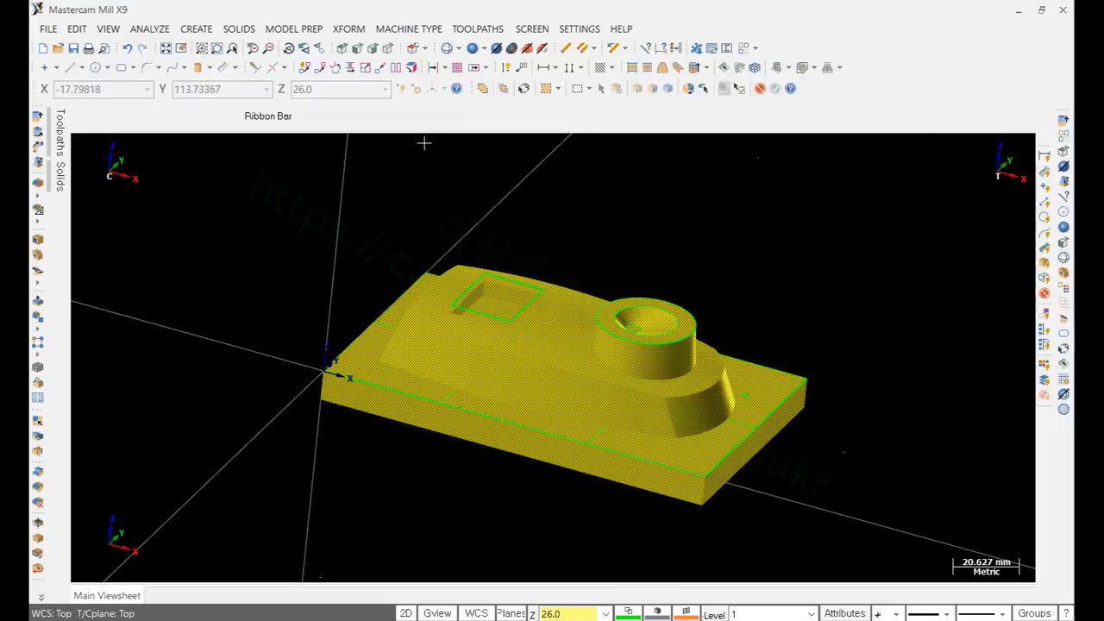
left_click(523, 89)
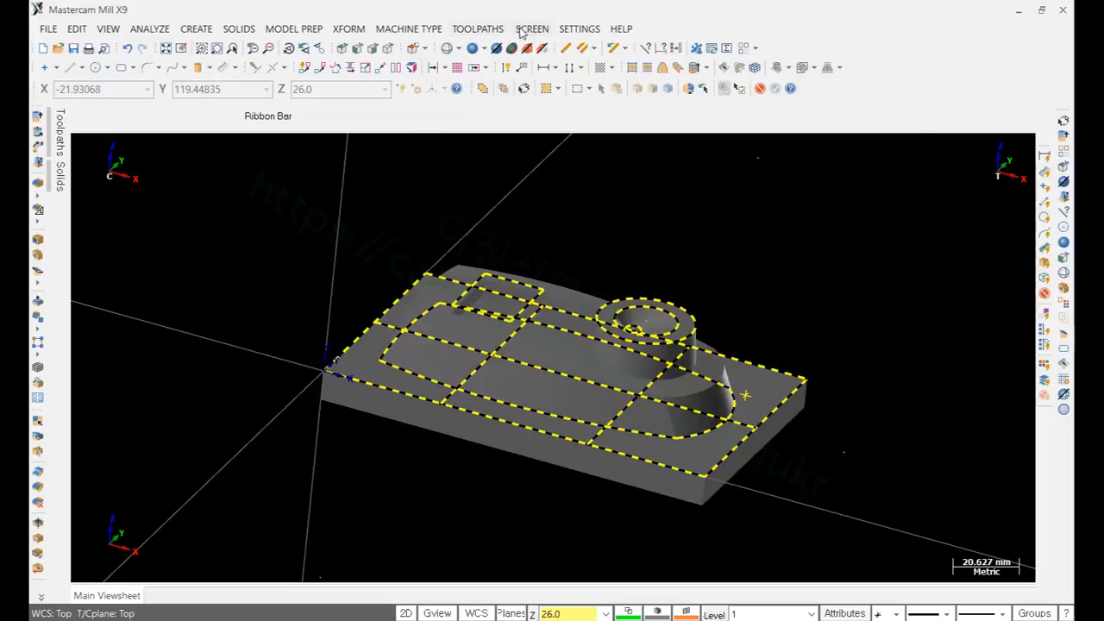
left_click(531, 29)
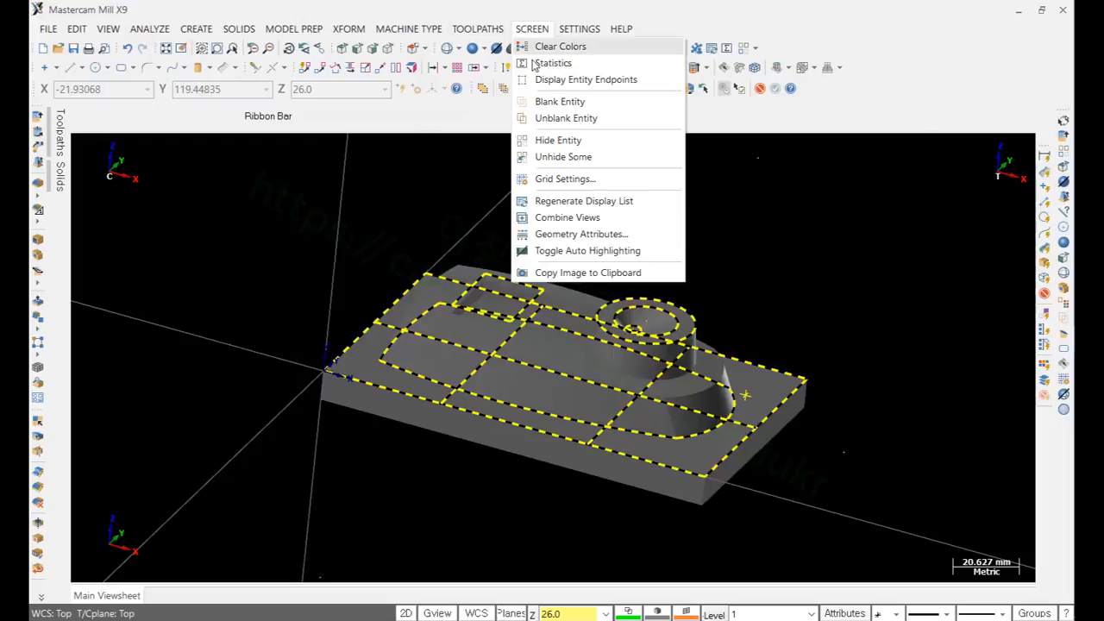
left_click(559, 101)
Step: View the model isometrically, display it as outlined shaded and examine the whole part from an angle
left_click(380, 49)
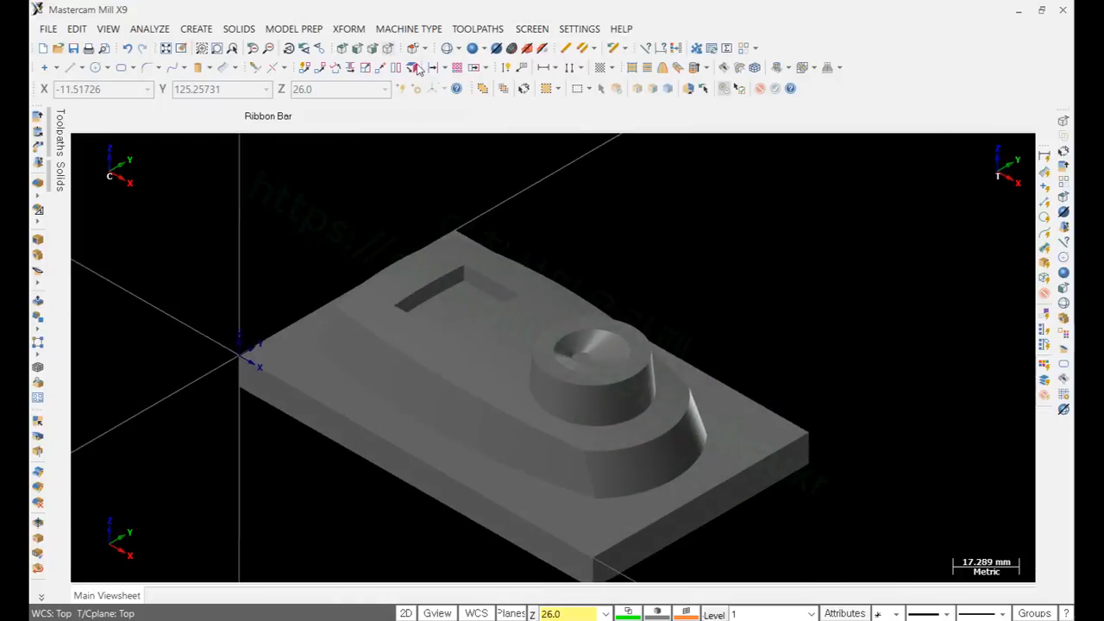
left_click(484, 50)
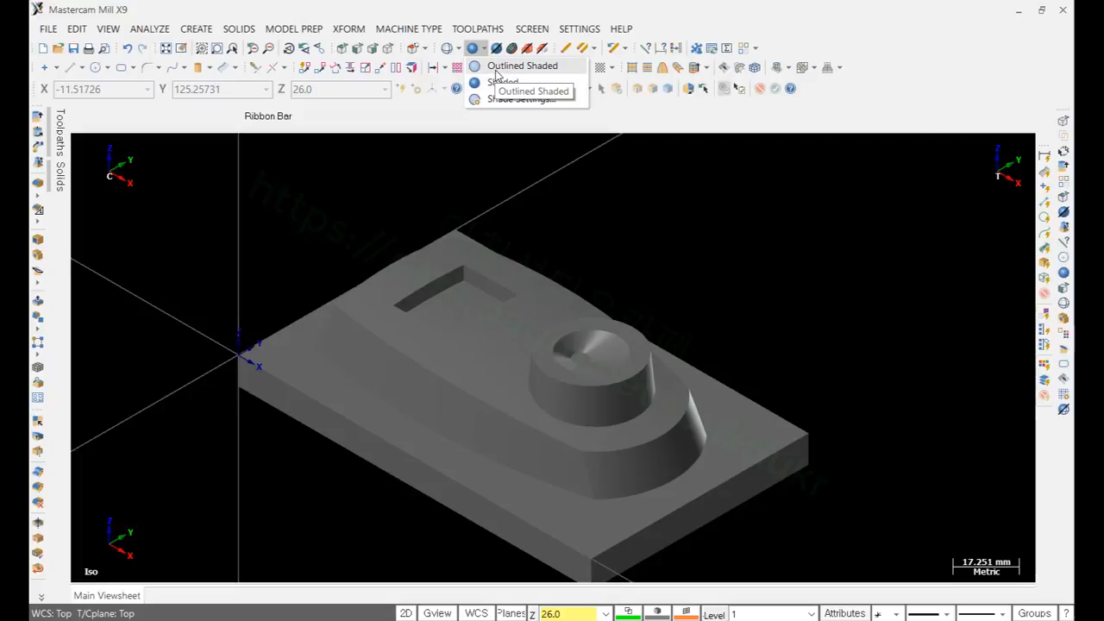
left_click(522, 66)
mouse_move(742, 268)
middle_mouse_down()
mouse_move(759, 288)
mouse_move(759, 321)
mouse_move(816, 333)
middle_mouse_up()
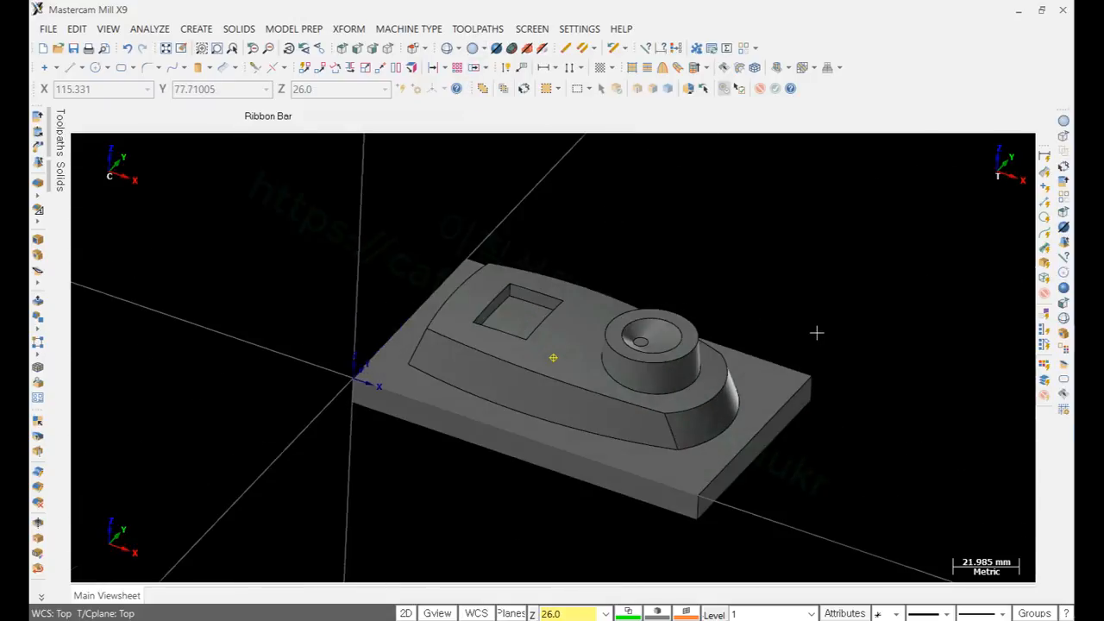
scroll(690, 388, "up", 2)
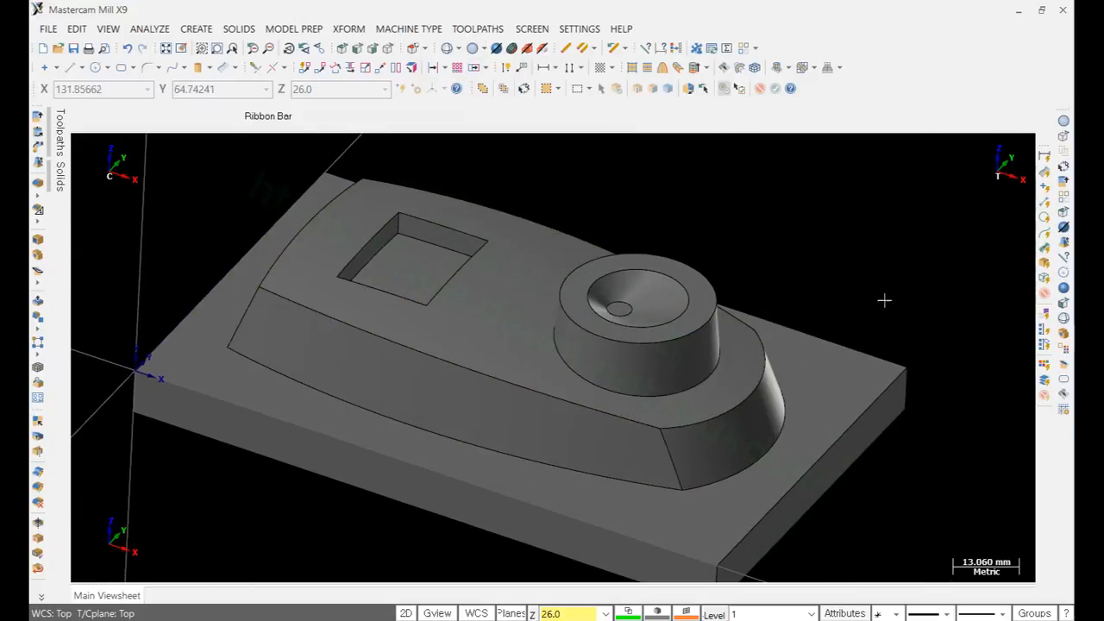
Step: Highlight the R=1 fillet note, the 2-R10 and 2-R5 labels and their rounded corner in the captured drawing, and return to Mastercam
key("alt+Tab")
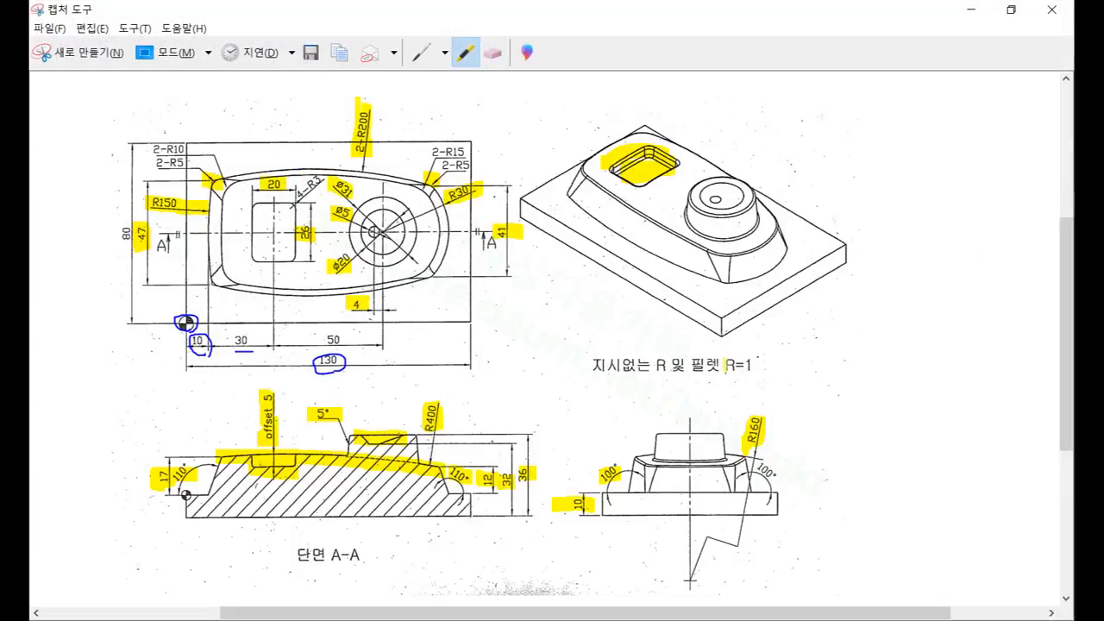
left_click_drag(726, 364, 759, 365)
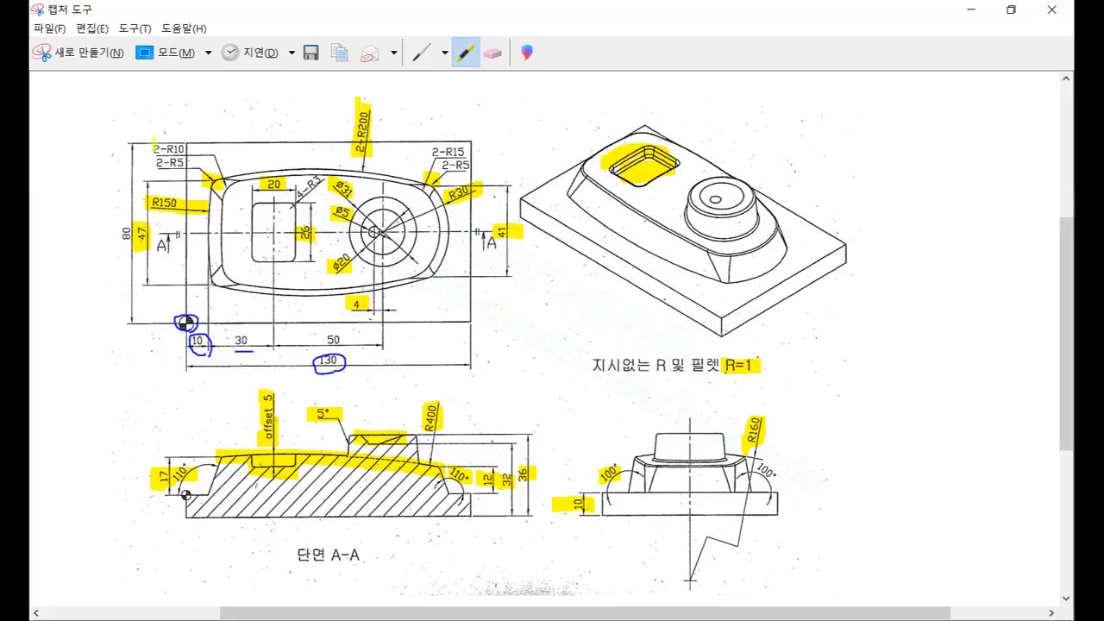
mouse_move(153, 149)
left_mouse_down()
mouse_move(177, 148)
mouse_move(183, 164)
left_mouse_up()
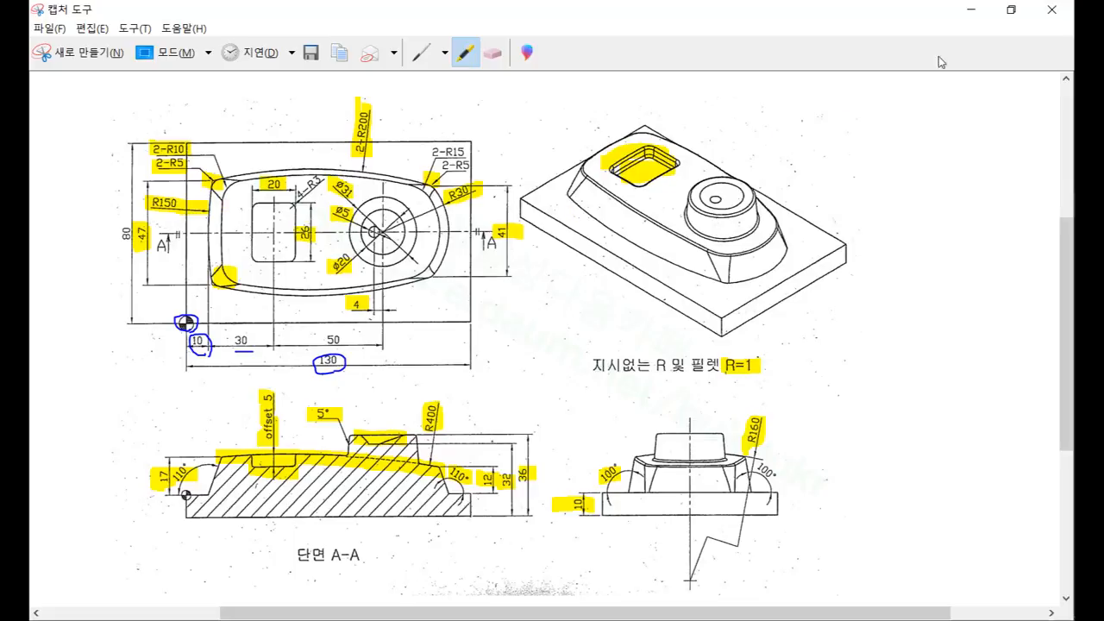
left_click(973, 10)
Step: Start a variable radius fillet and select the two slanted corner edges at the body's end beside the rectangular recess
middle_click_drag(369, 310, 668, 295)
scroll(131, 343, "up", 5)
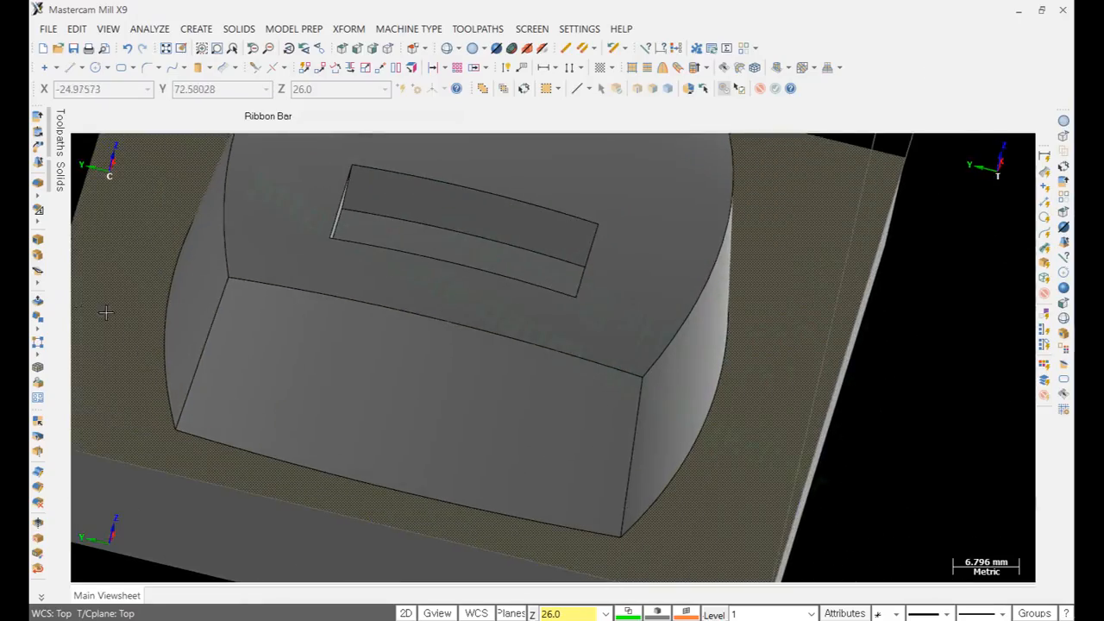
left_click(238, 28)
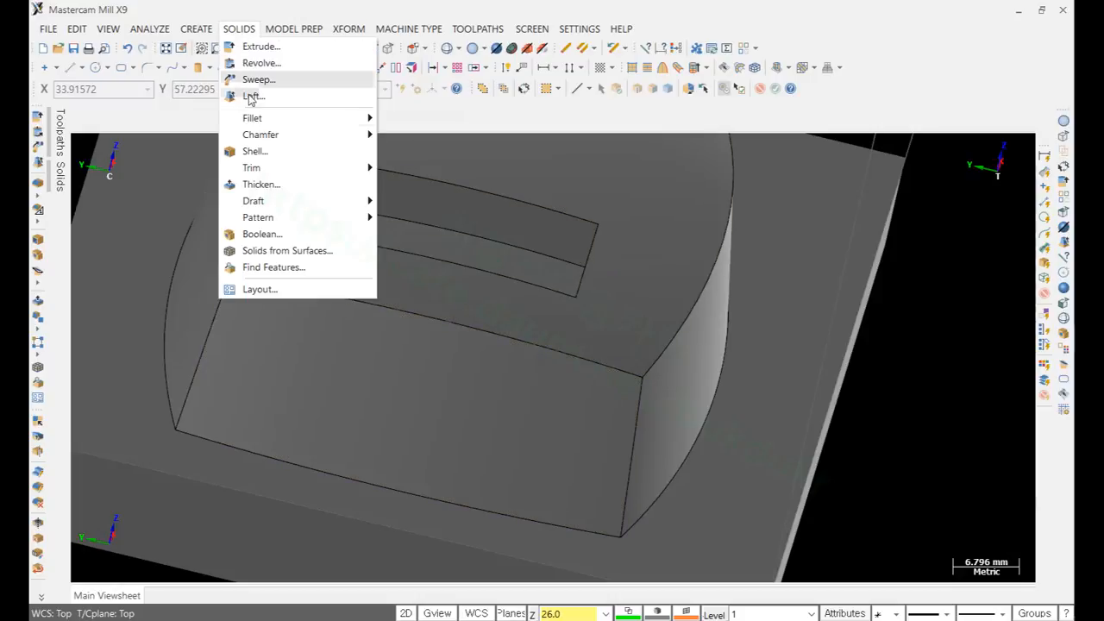
mouse_move(324, 121)
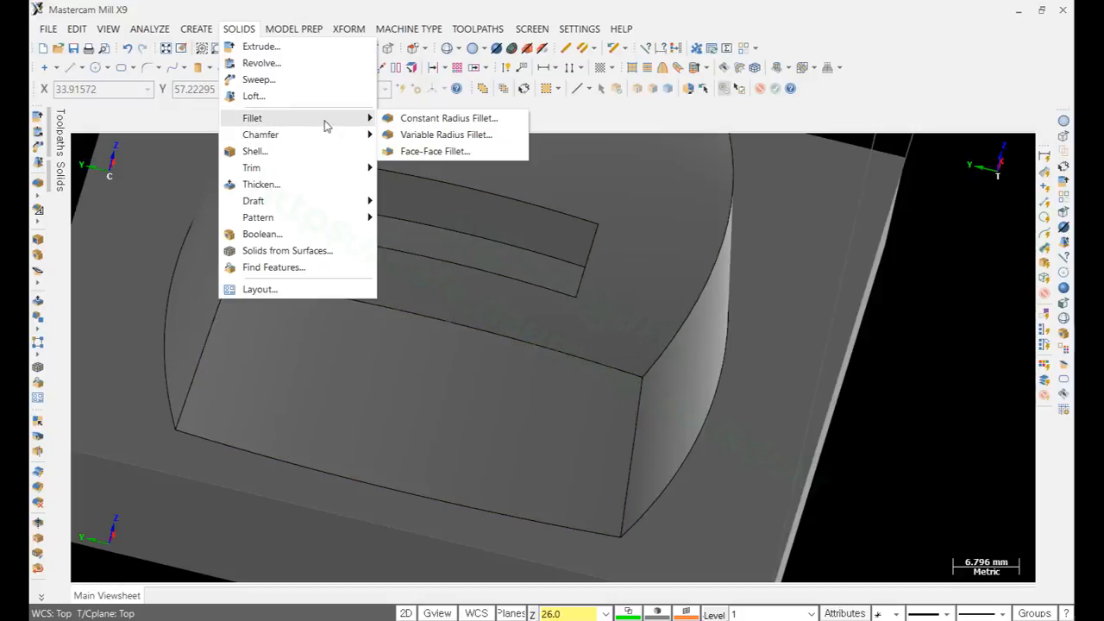
left_click(422, 135)
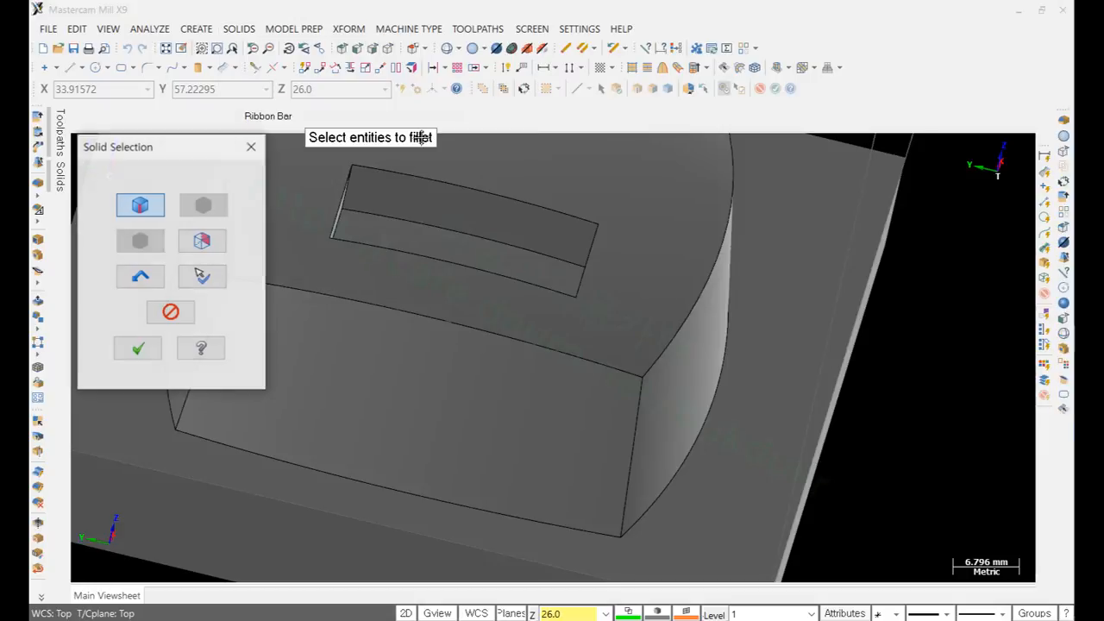
scroll(949, 396, "down", 3)
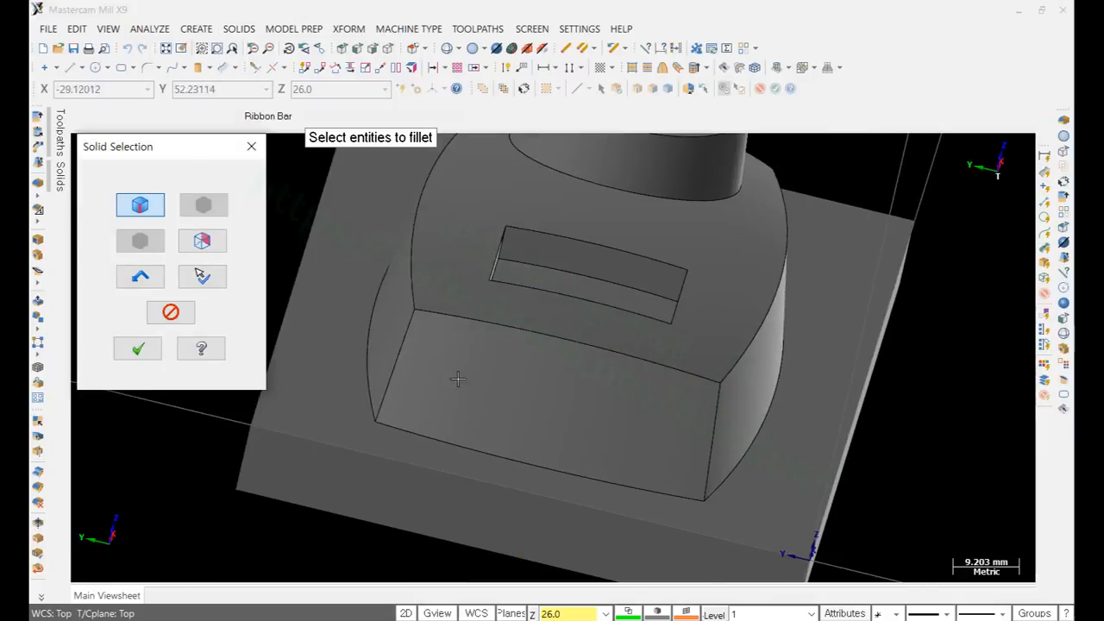
left_click(409, 338)
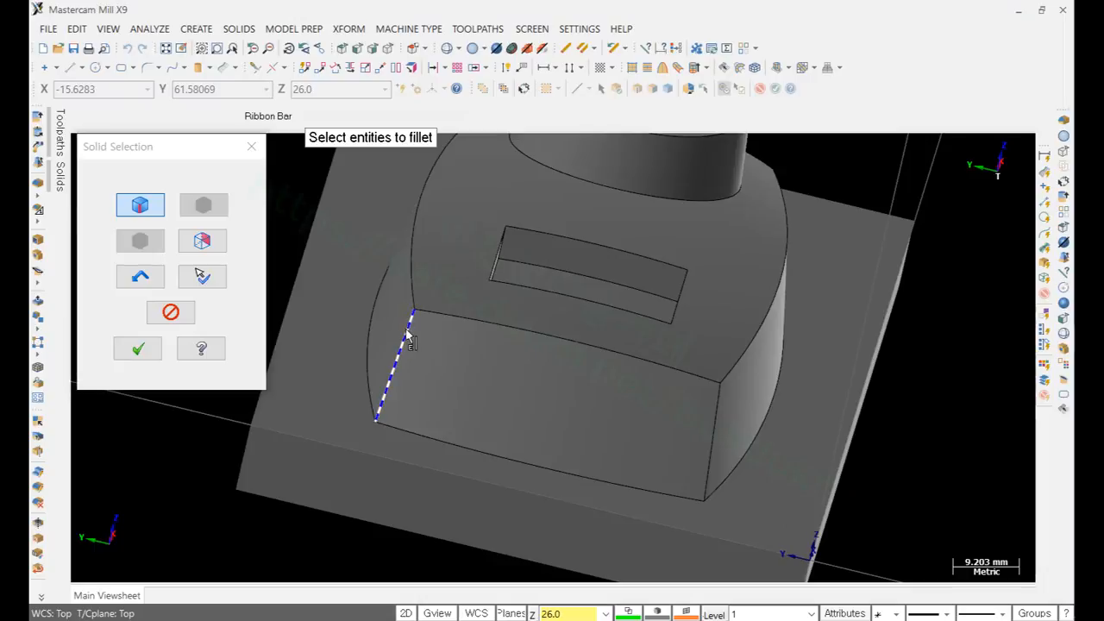
left_click(716, 414)
left_click(159, 353)
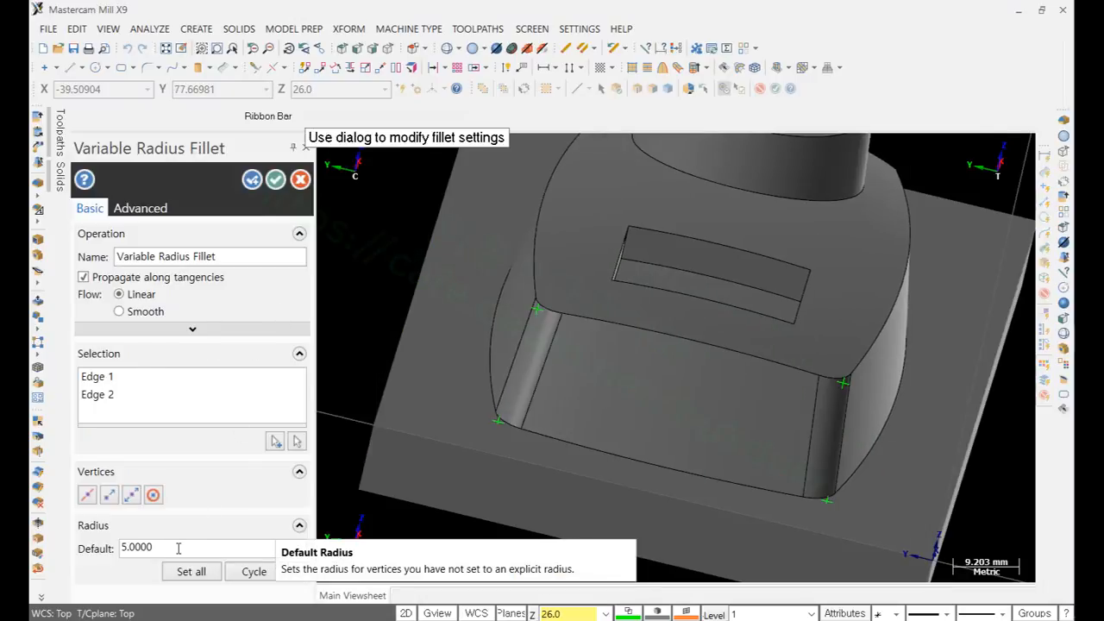
Step: Set the fillet radius to 10 at both upper vertices, keep 5 at the lower ones, and apply it ready for another fillet
left_click(255, 573)
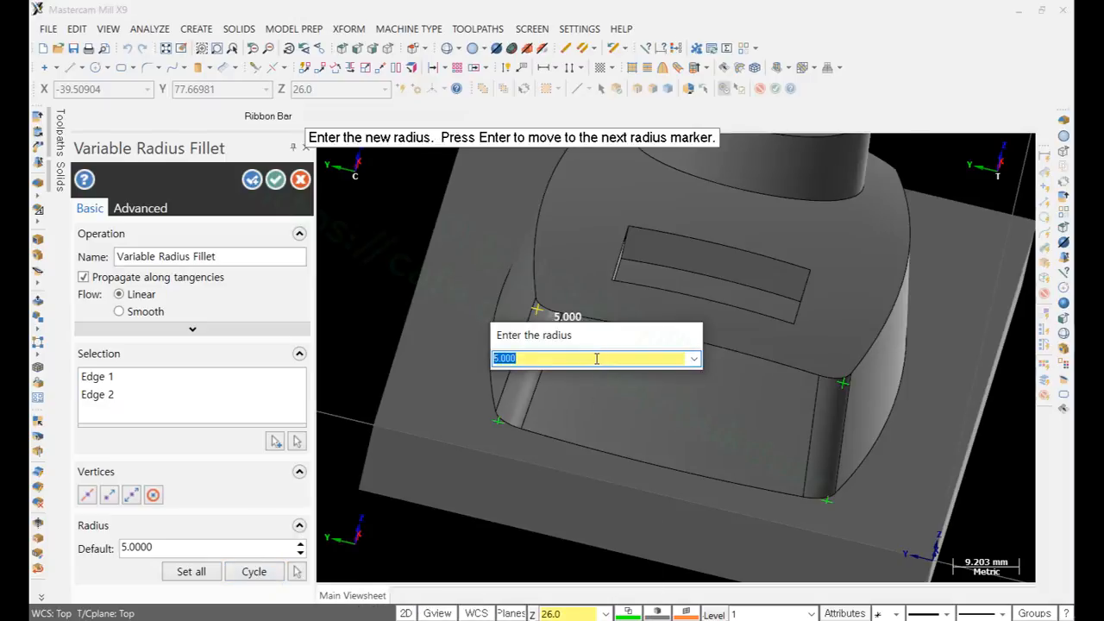
type("10")
key("Return")
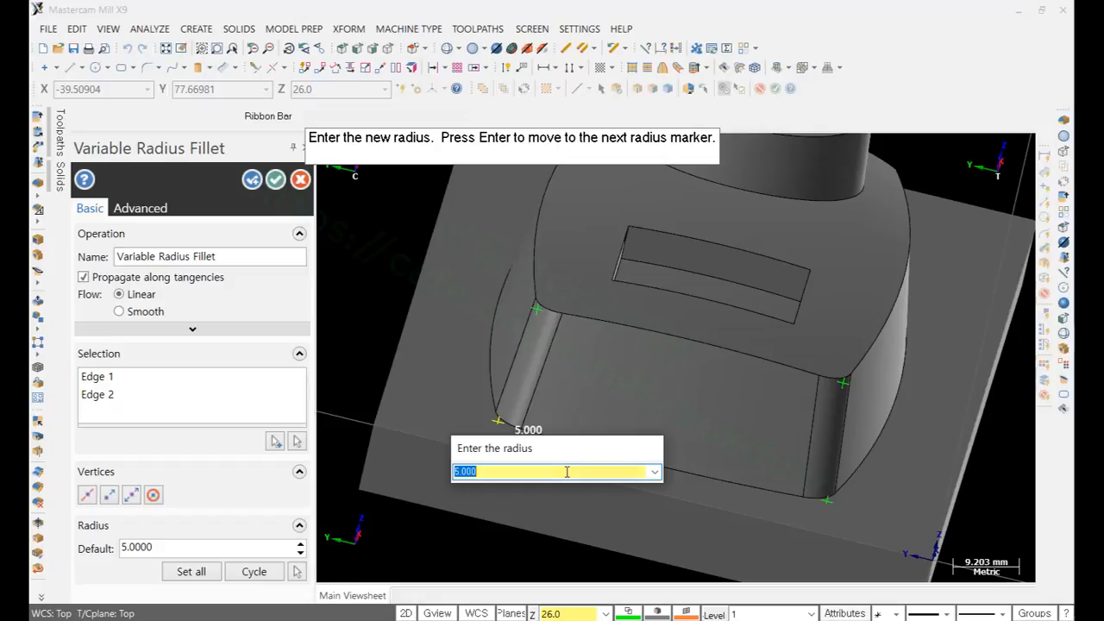
key("Return")
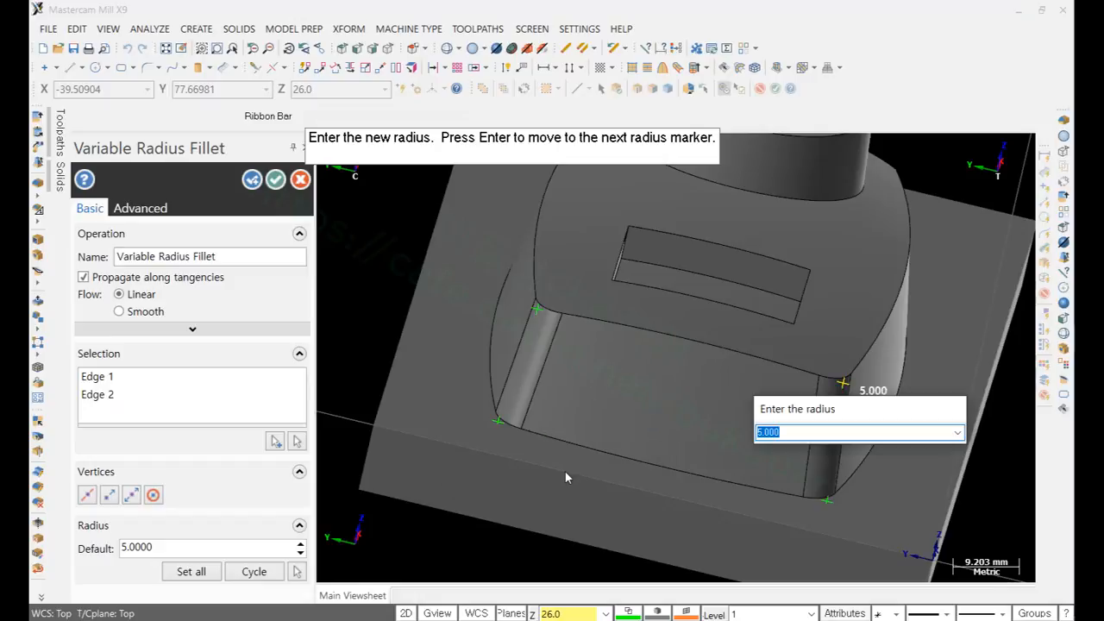
type("10")
key("Return")
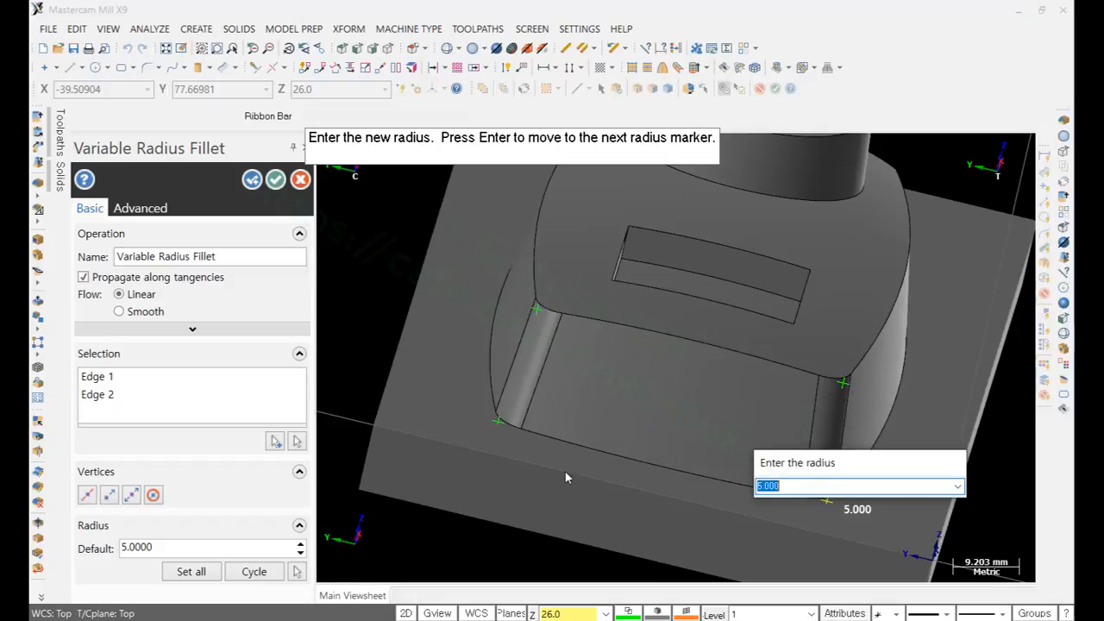
key("Return")
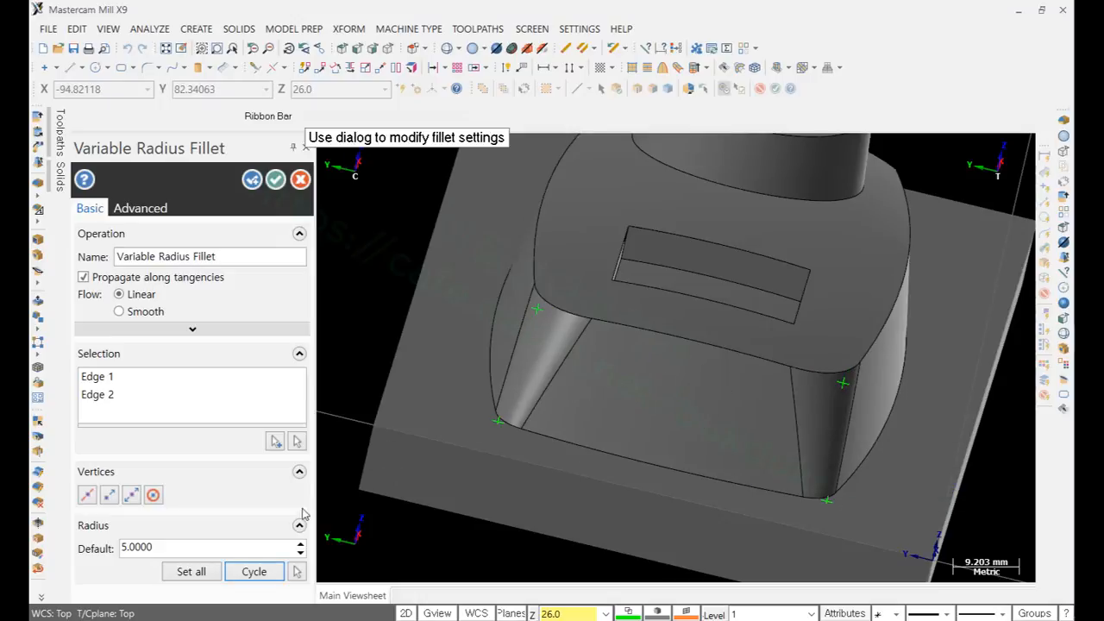
left_click(252, 179)
Step: Highlight the 2-R15 and 2-R5 labels in the captured drawing and return to Mastercam
scroll(697, 443, "down", 3)
mouse_move(696, 444)
middle_mouse_down()
mouse_move(620, 384)
mouse_move(371, 396)
mouse_move(495, 259)
mouse_move(520, 285)
middle_mouse_up()
scroll(810, 461, "up", 5)
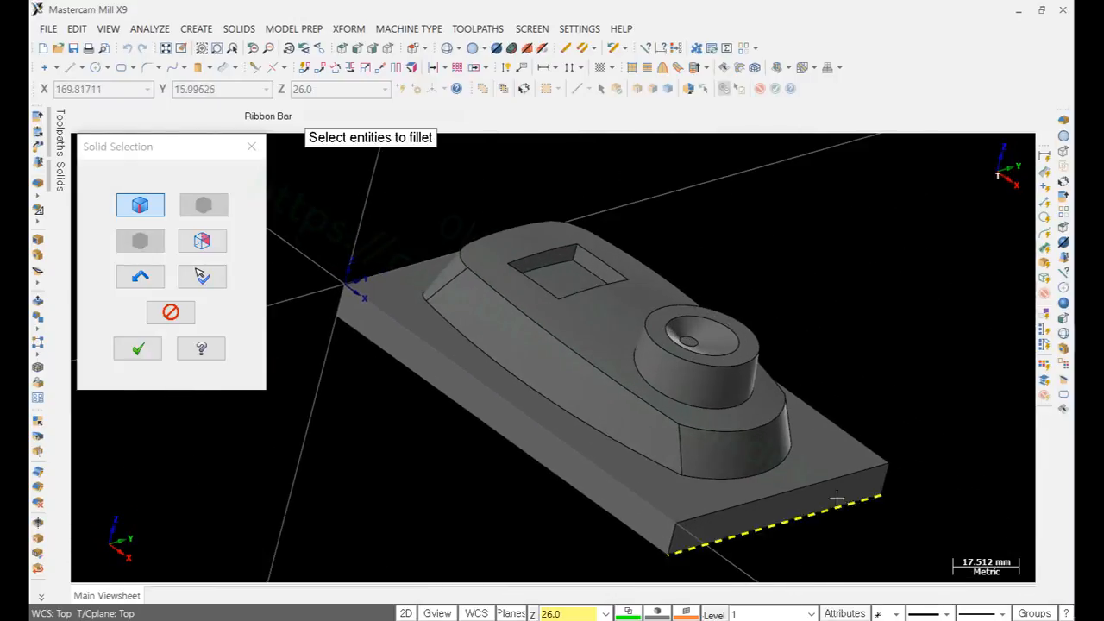
middle_click_drag(810, 461, 646, 439)
scroll(676, 382, "up", 4)
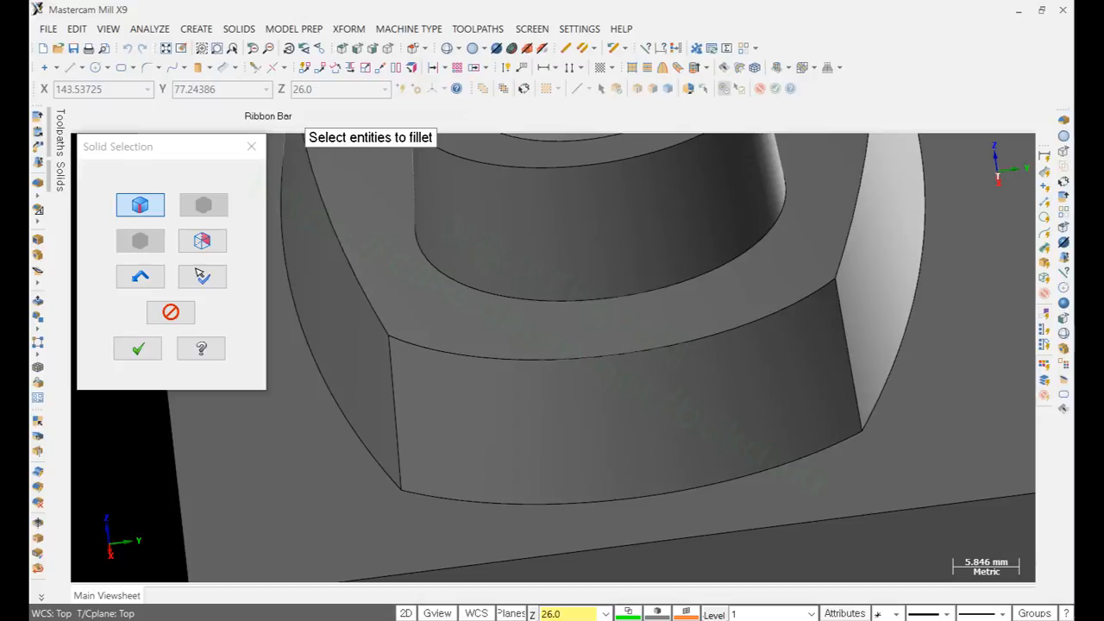
key("alt+Tab")
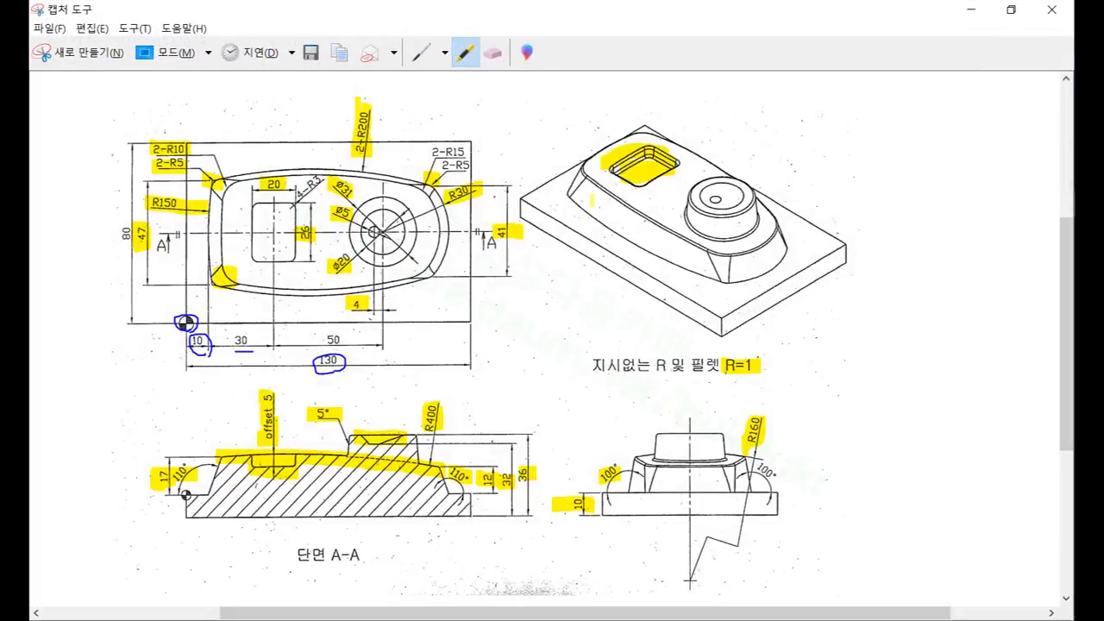
mouse_move(424, 152)
left_mouse_down()
mouse_move(467, 152)
mouse_move(480, 164)
left_mouse_up()
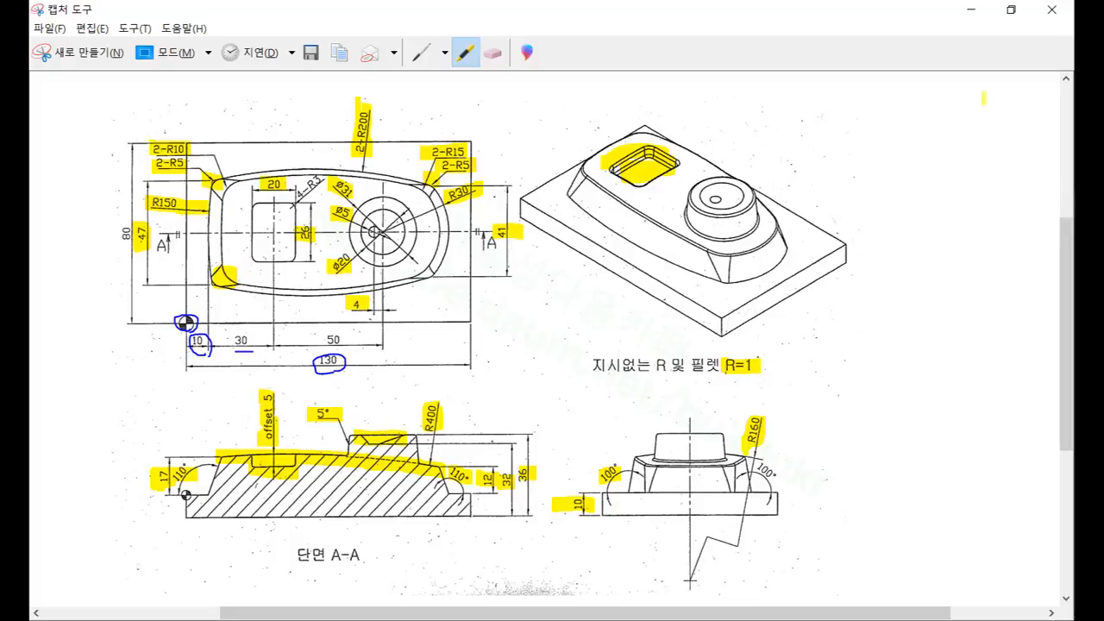
left_click(971, 9)
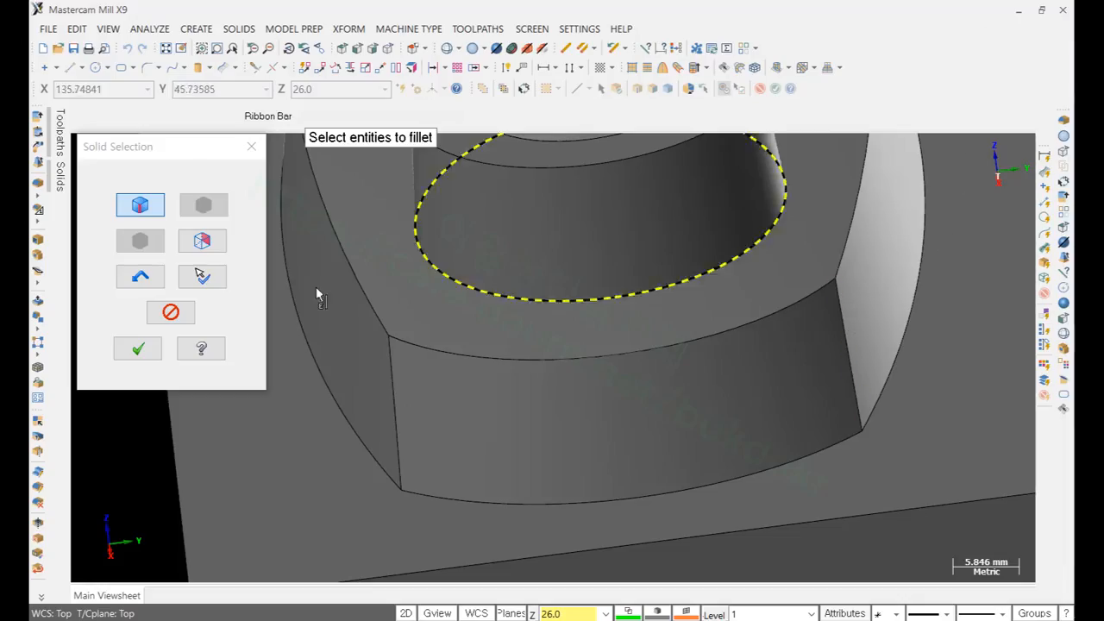
Step: Select the two slanted corner edges at the body's end beside the round boss for the variable radius fillet
left_click(396, 415)
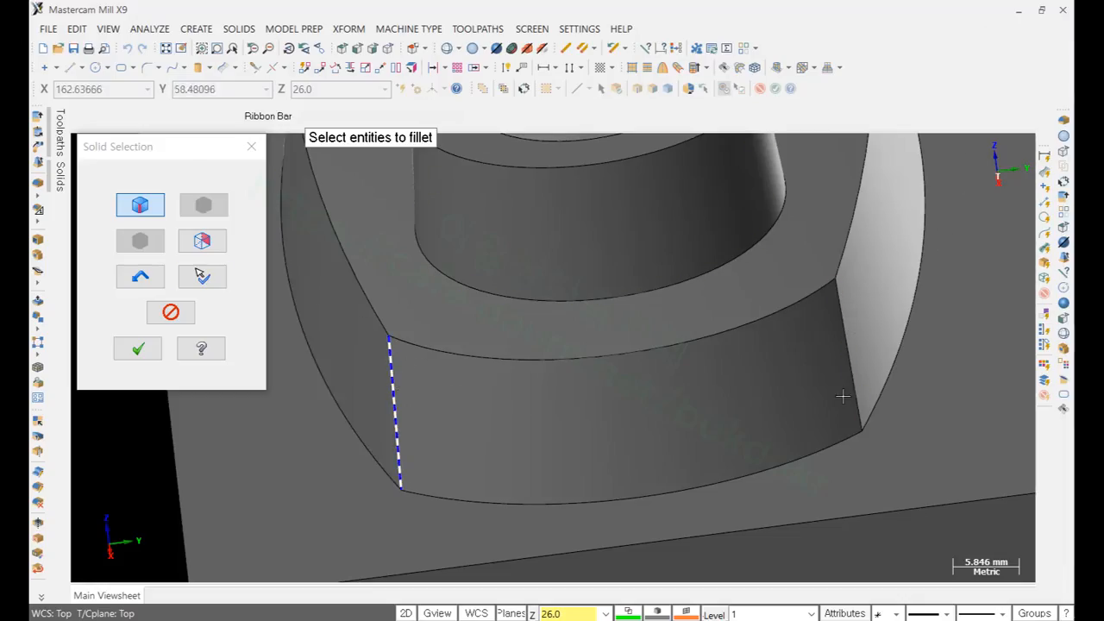
left_click(848, 327)
left_click(122, 356)
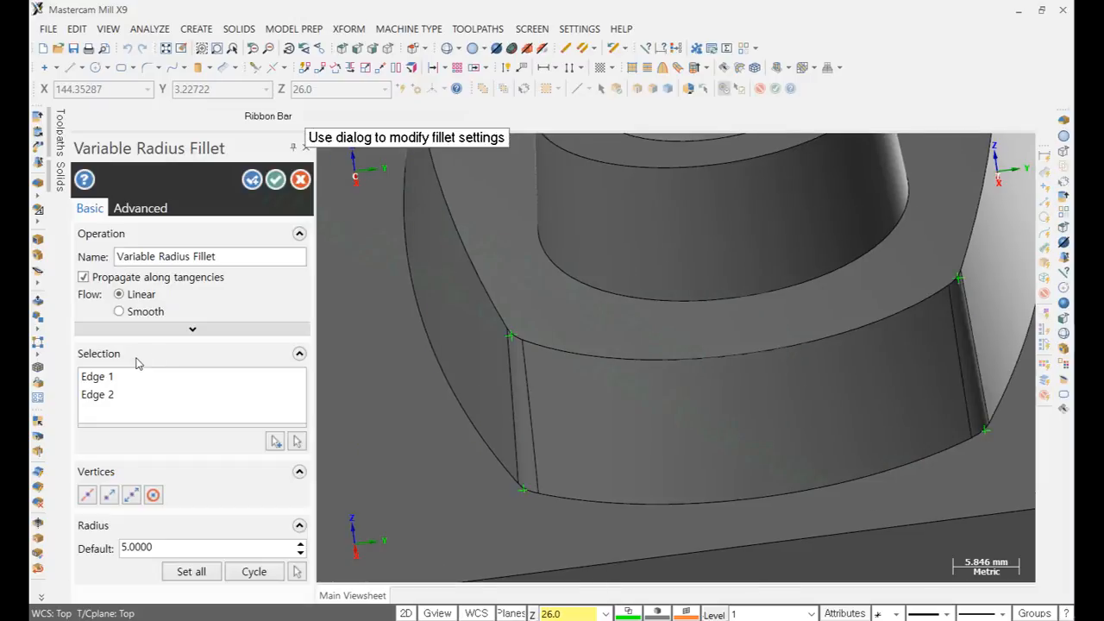
Step: Set the fillet radius to 15 at both upper vertices, keep 5 at the lower ones, and complete the variable radius fillet
left_click(254, 571)
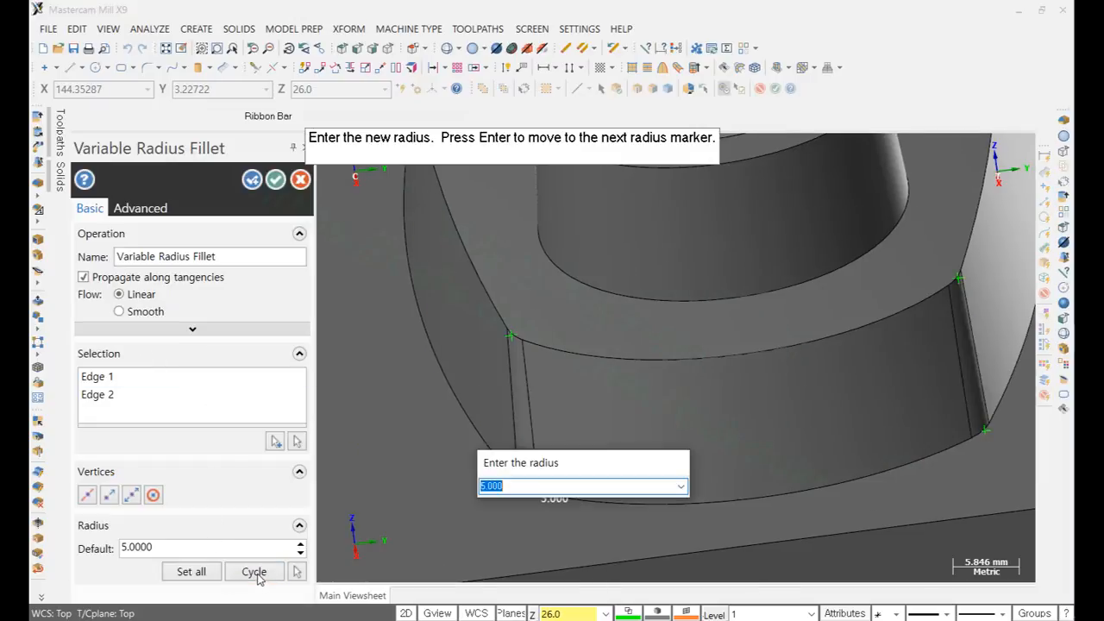
left_click_drag(569, 474, 307, 362)
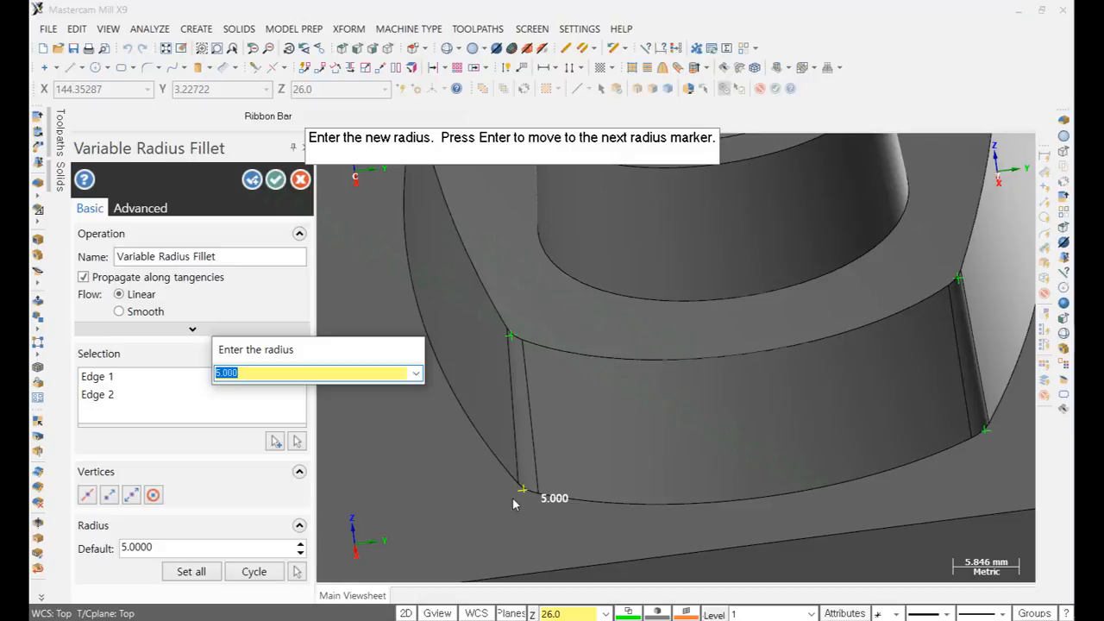
key("Return")
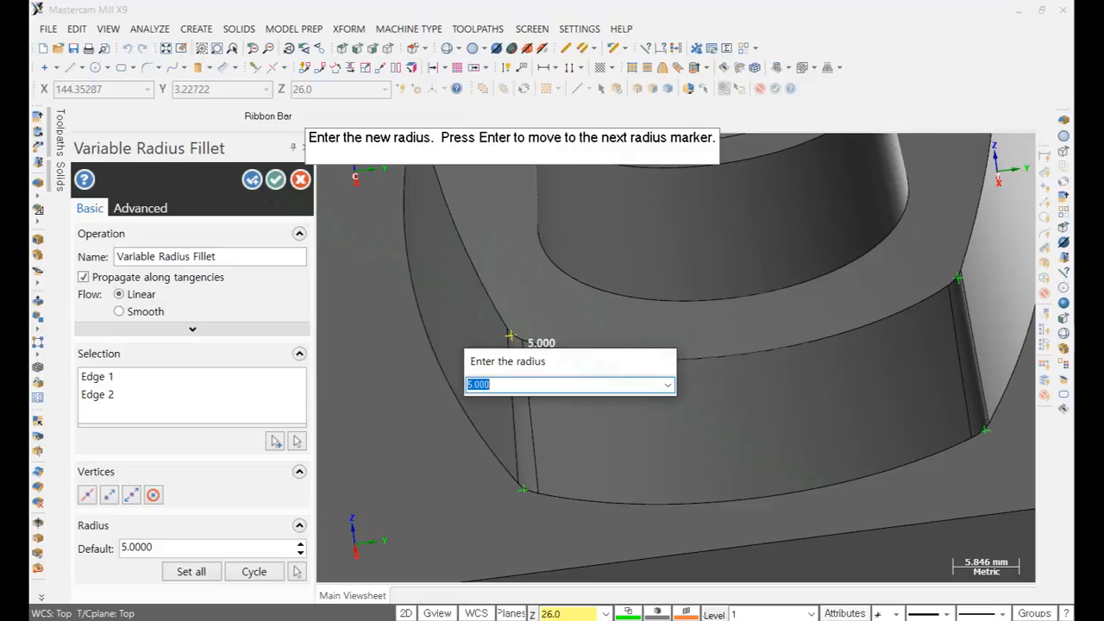
key("Return")
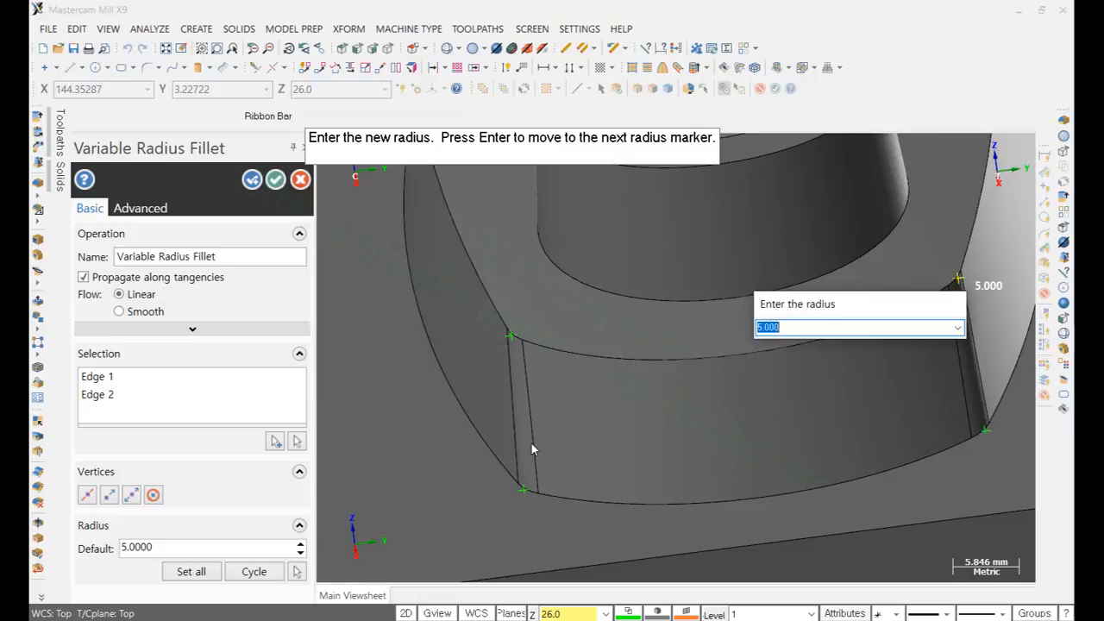
type("15")
key("Return")
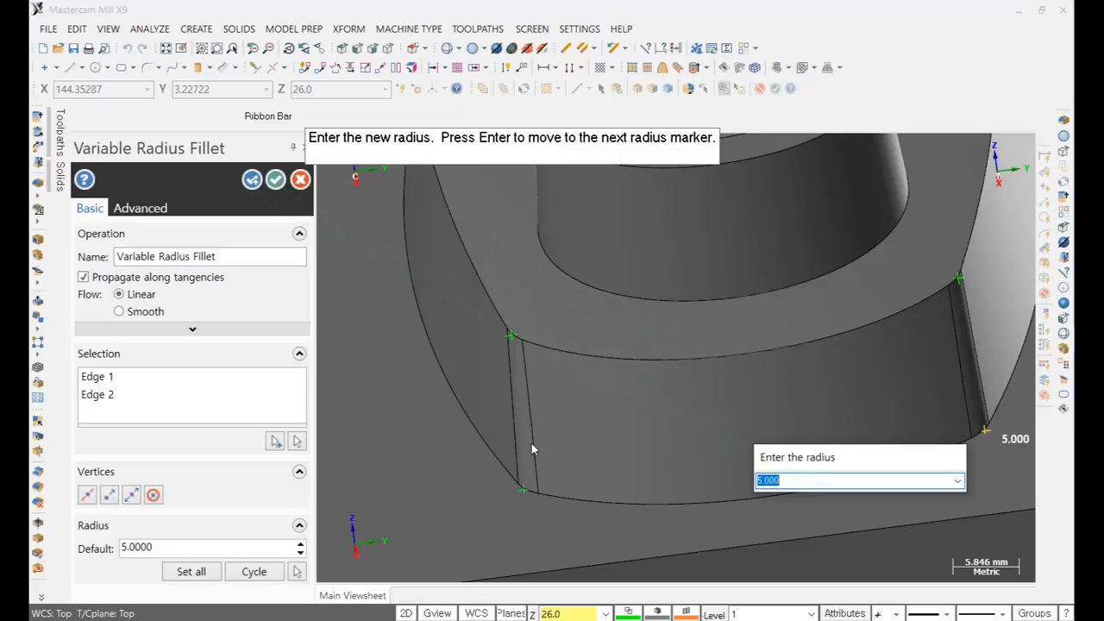
key("Return")
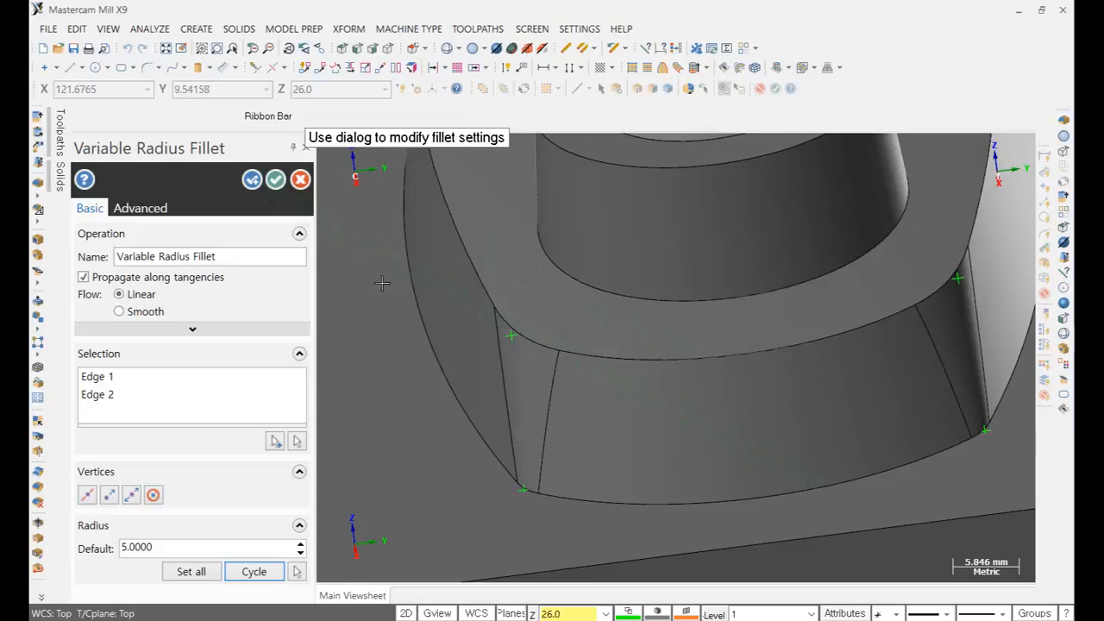
left_click(275, 179)
Step: Highlight the 4-R3 label of the recess corners in the captured drawing and return to Mastercam
scroll(475, 464, "down", 2)
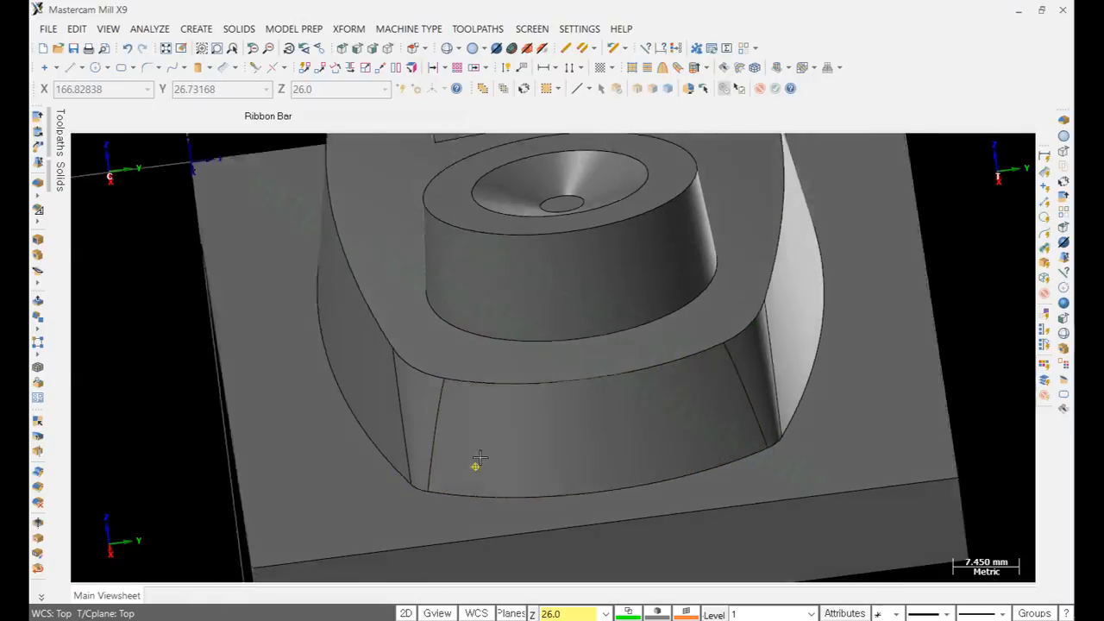
middle_click_drag(475, 466, 759, 483)
scroll(834, 471, "down", 2)
scroll(814, 436, "down", 2)
scroll(814, 436, "up", 2)
scroll(483, 340, "up", 1)
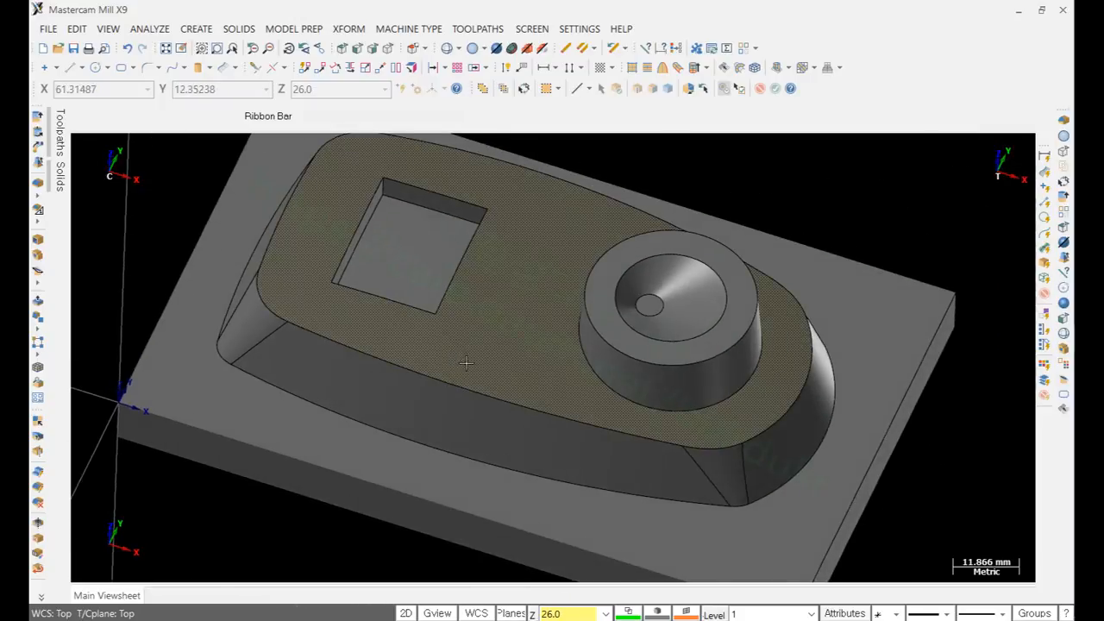
scroll(389, 201, "up", 2)
scroll(390, 201, "up", 3)
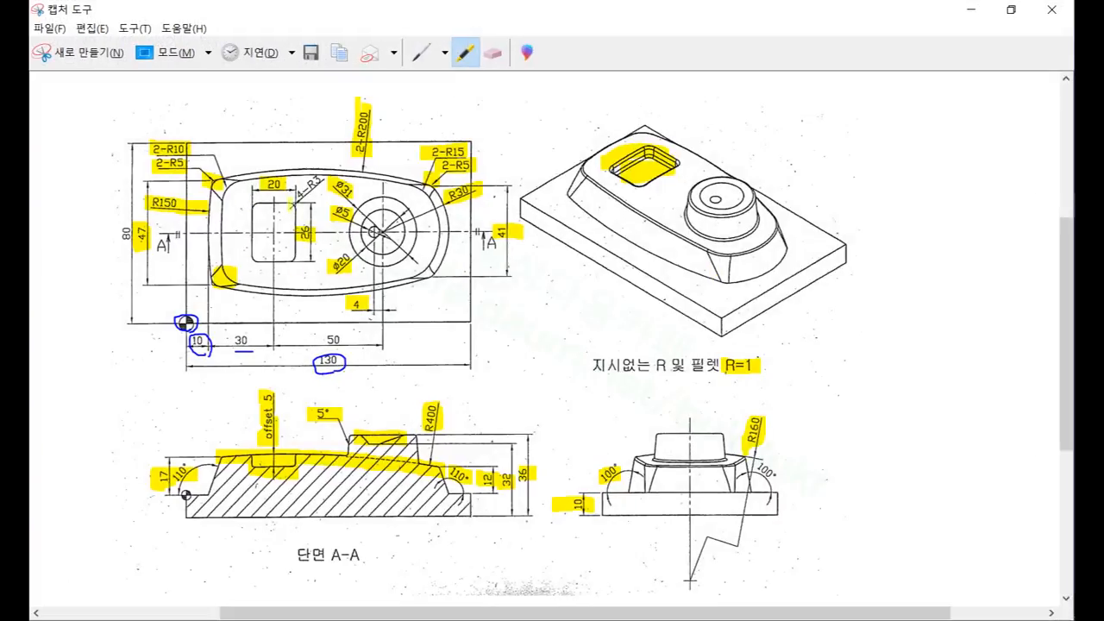
left_click_drag(300, 194, 324, 173)
left_click(970, 10)
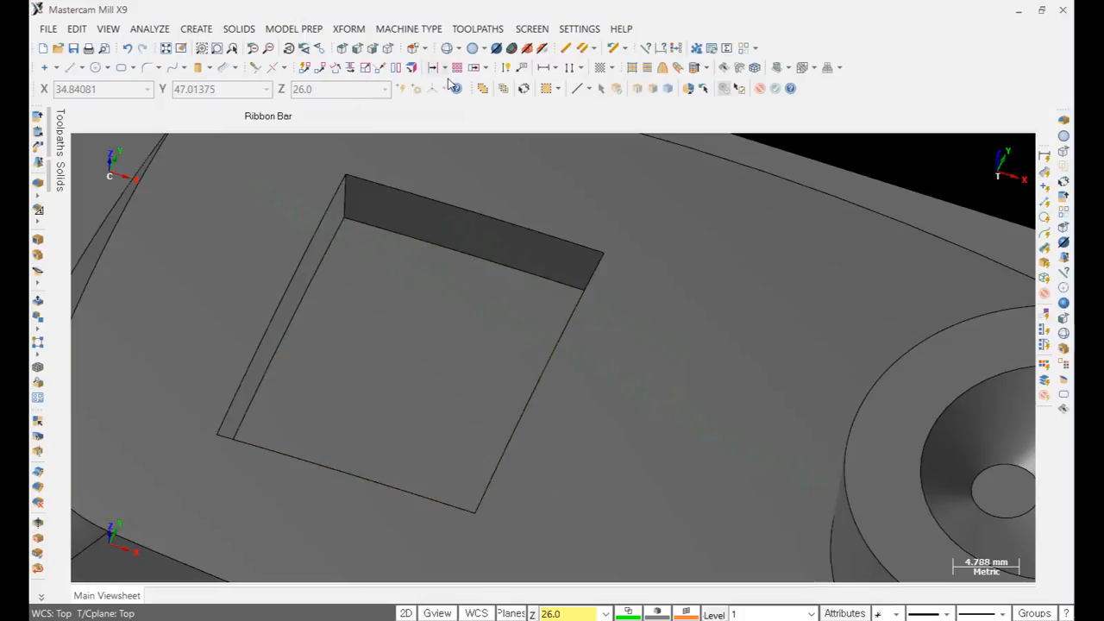
Step: Start a constant radius fillet limited to edge selection and select the four vertical corner edges of the rectangular recess
left_click(239, 28)
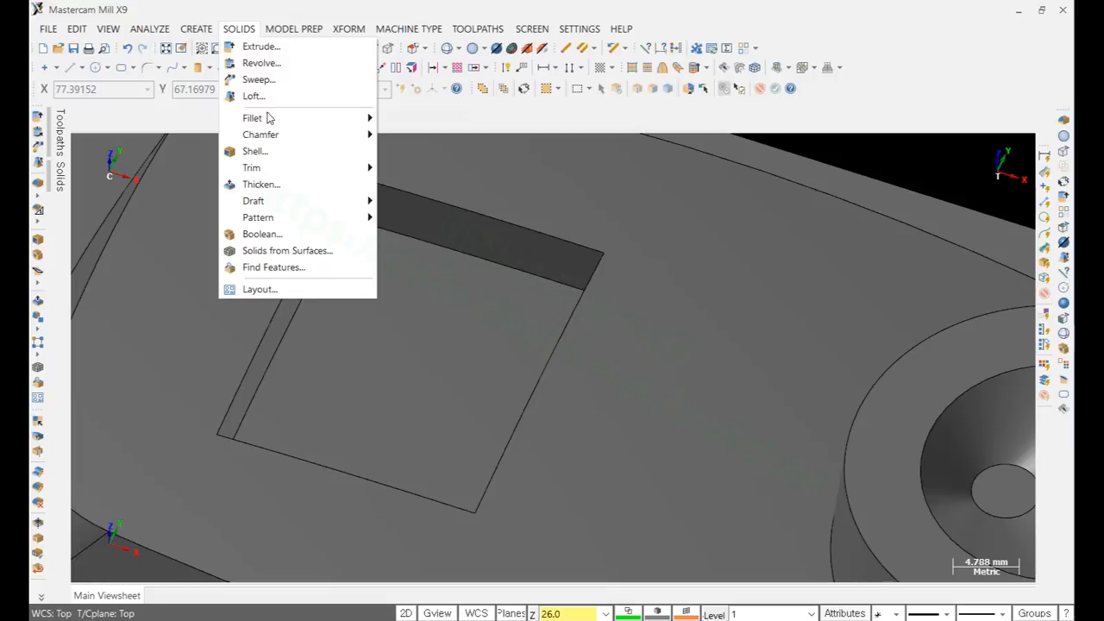
mouse_move(270, 124)
left_click(419, 118)
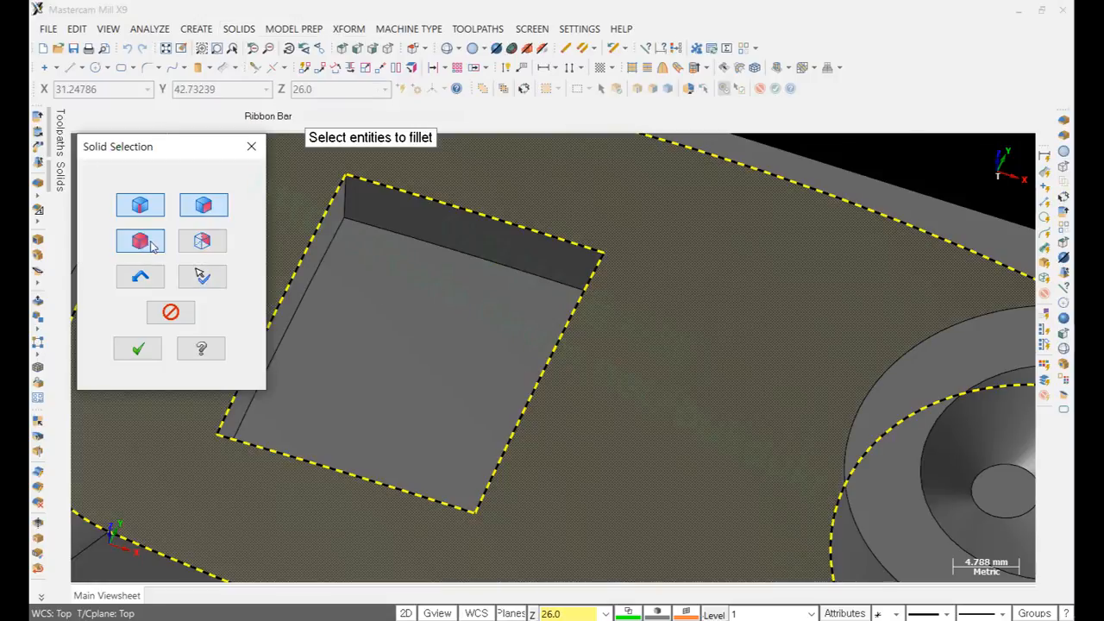
left_click(150, 242)
left_click(216, 209)
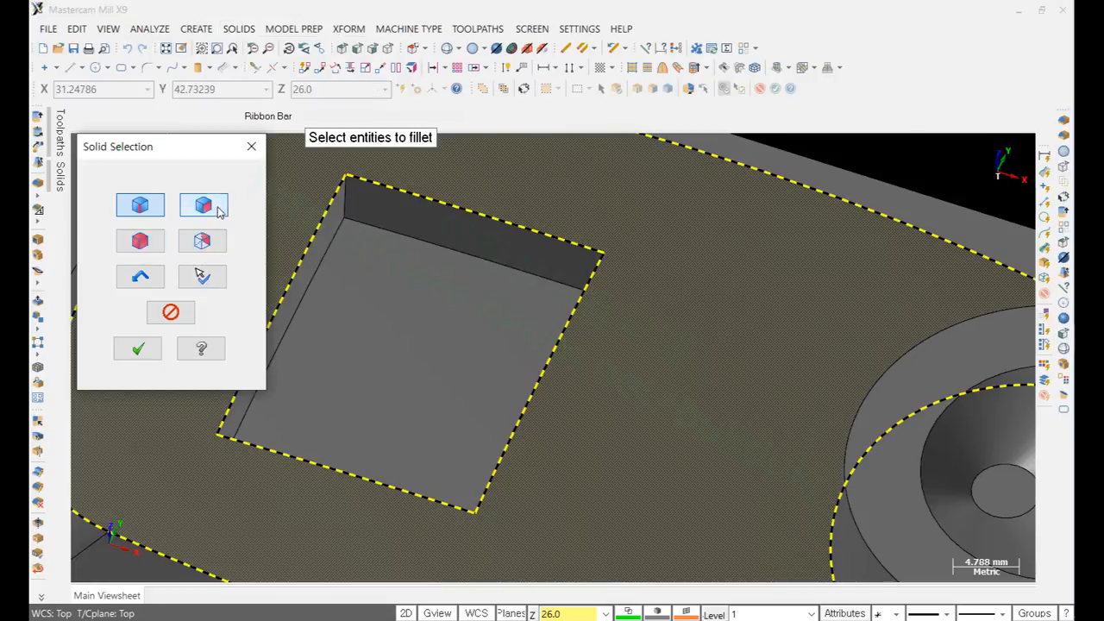
left_click(346, 207)
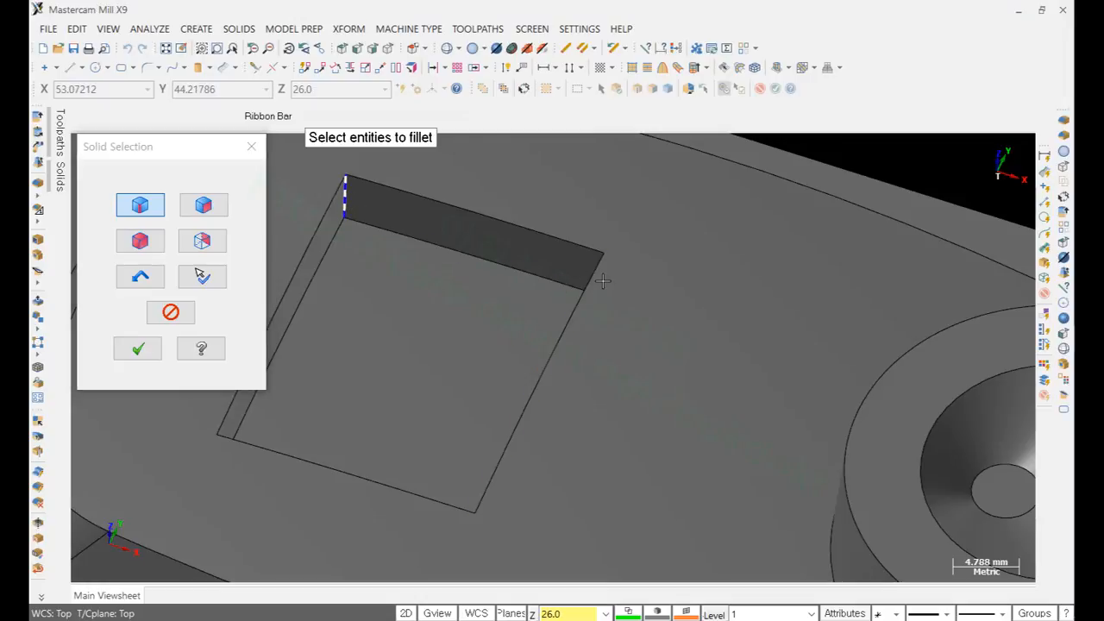
mouse_move(596, 295)
middle_mouse_down()
mouse_move(675, 305)
mouse_move(624, 291)
mouse_move(617, 371)
mouse_move(629, 446)
mouse_move(648, 466)
mouse_move(639, 473)
middle_mouse_up()
left_click(593, 290)
left_click(554, 525)
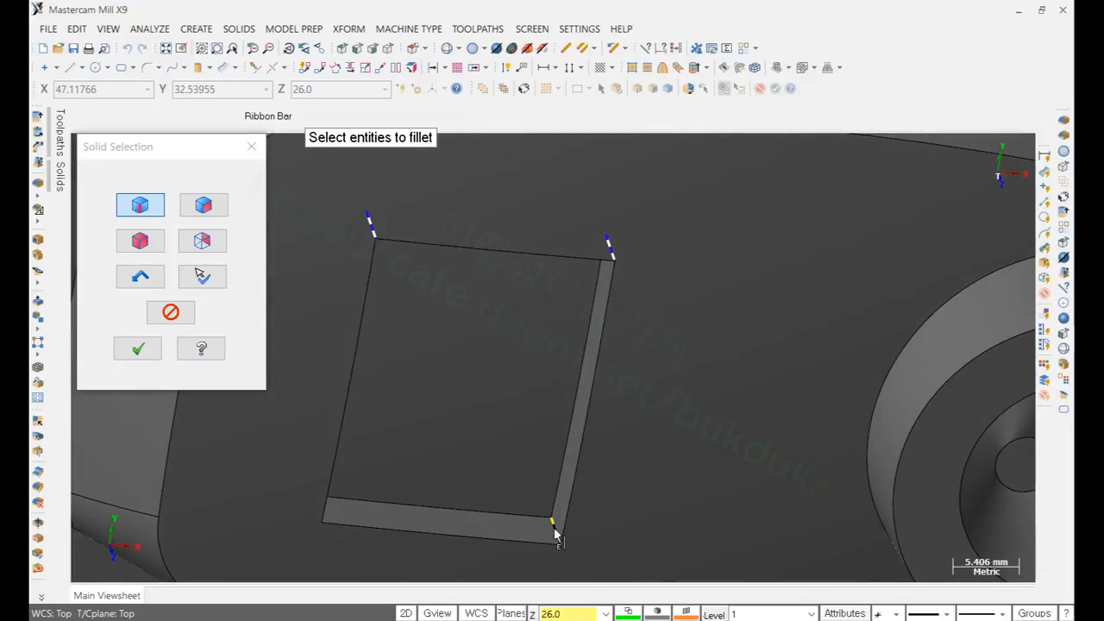
middle_click_drag(490, 408, 405, 414)
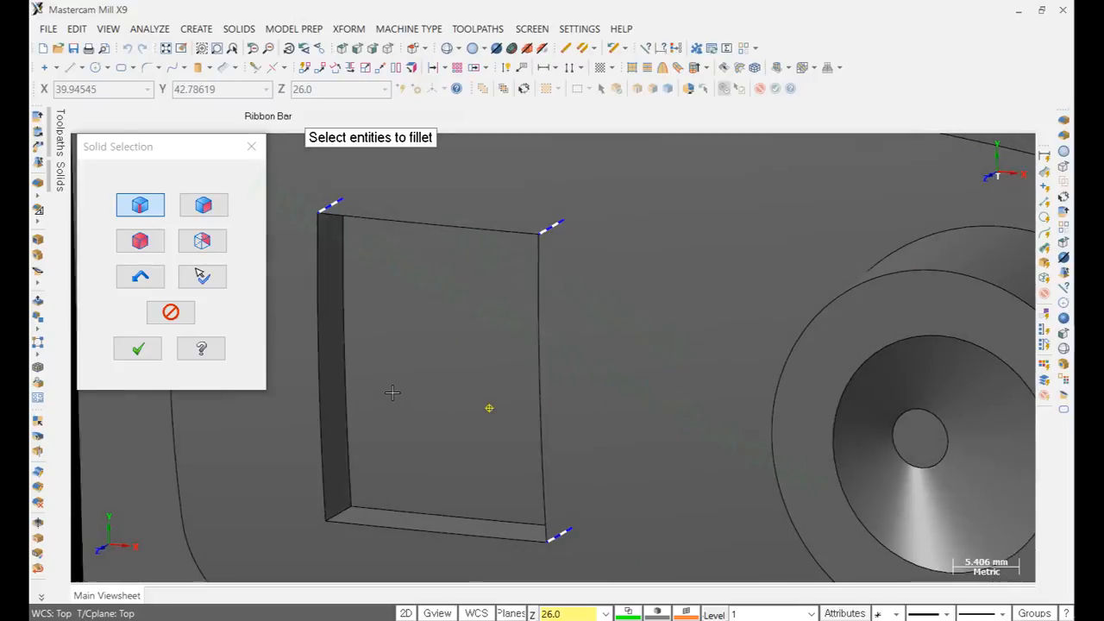
left_click(343, 511)
left_click(138, 348)
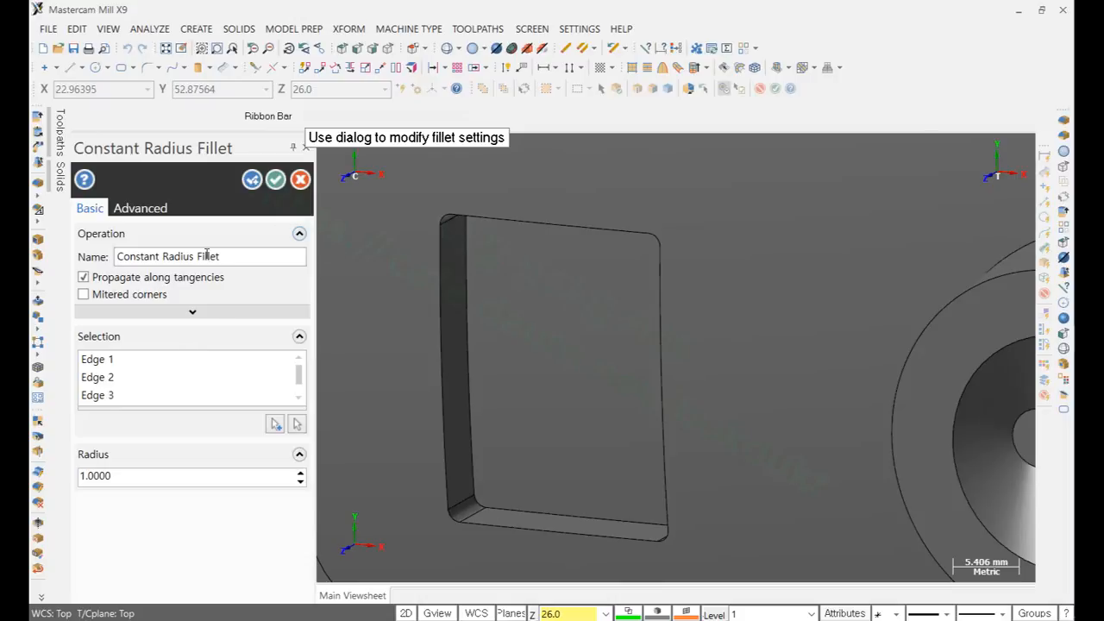
Step: Set the radius of the recess corner fillet to 4 and complete it
left_click(132, 477)
type("4")
key("Return")
left_click(277, 178)
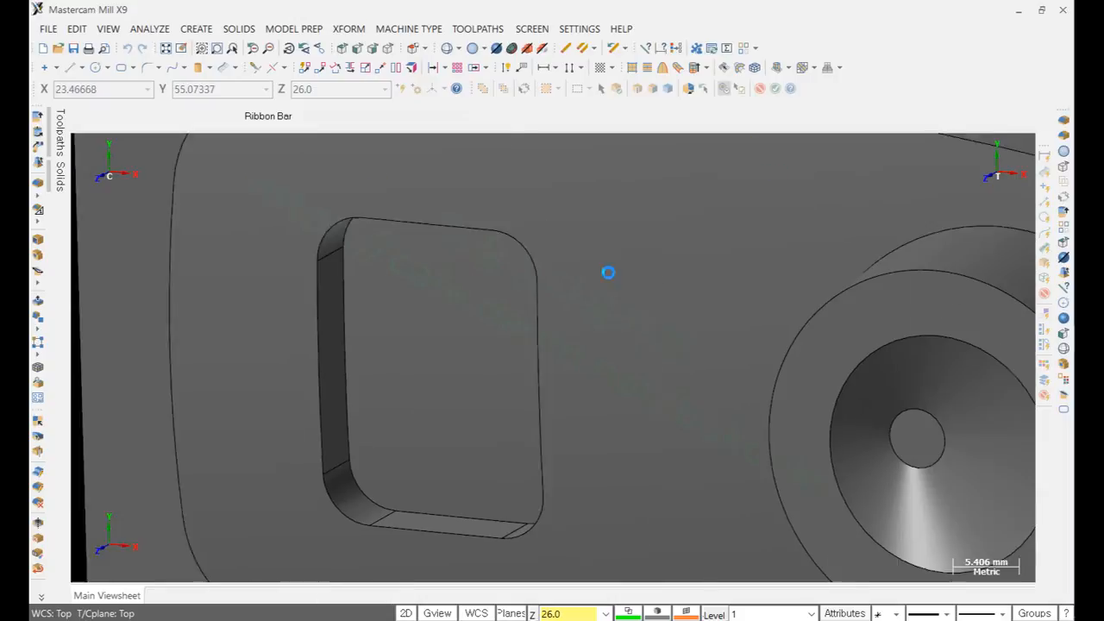
Step: Highlight the body's long side in the isometric view of the captured drawing and return to Mastercam
scroll(609, 273, "down", 2)
middle_click_drag(495, 311, 529, 207)
scroll(299, 223, "down", 4)
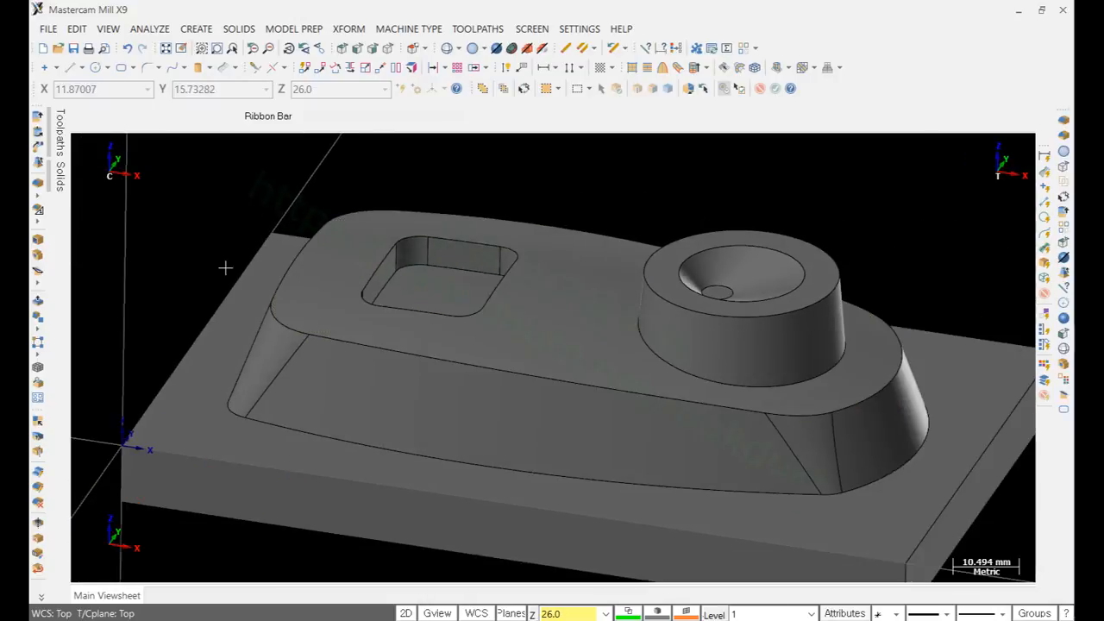
middle_click_drag(483, 291, 584, 278)
scroll(672, 304, "up", 4)
scroll(713, 345, "up", 2)
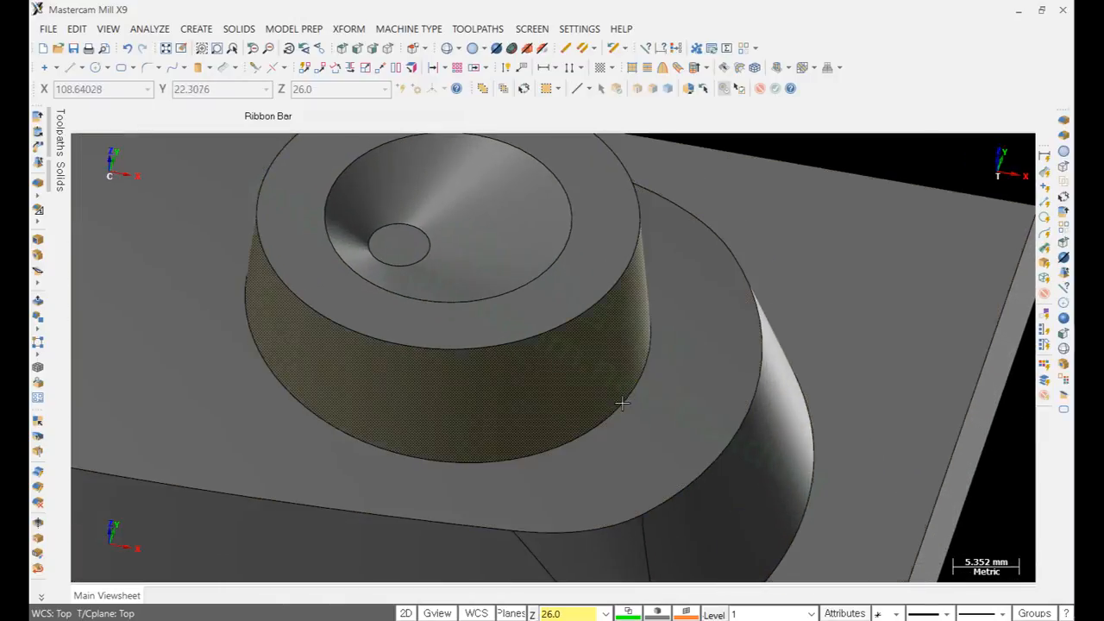
key("alt+Tab")
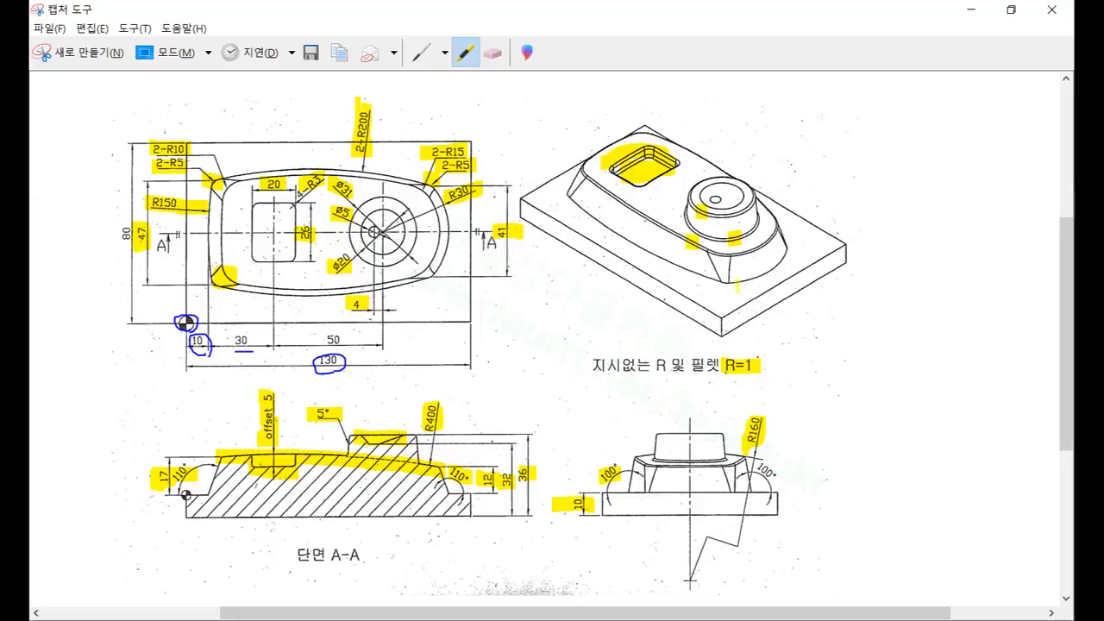
left_click_drag(622, 231, 697, 275)
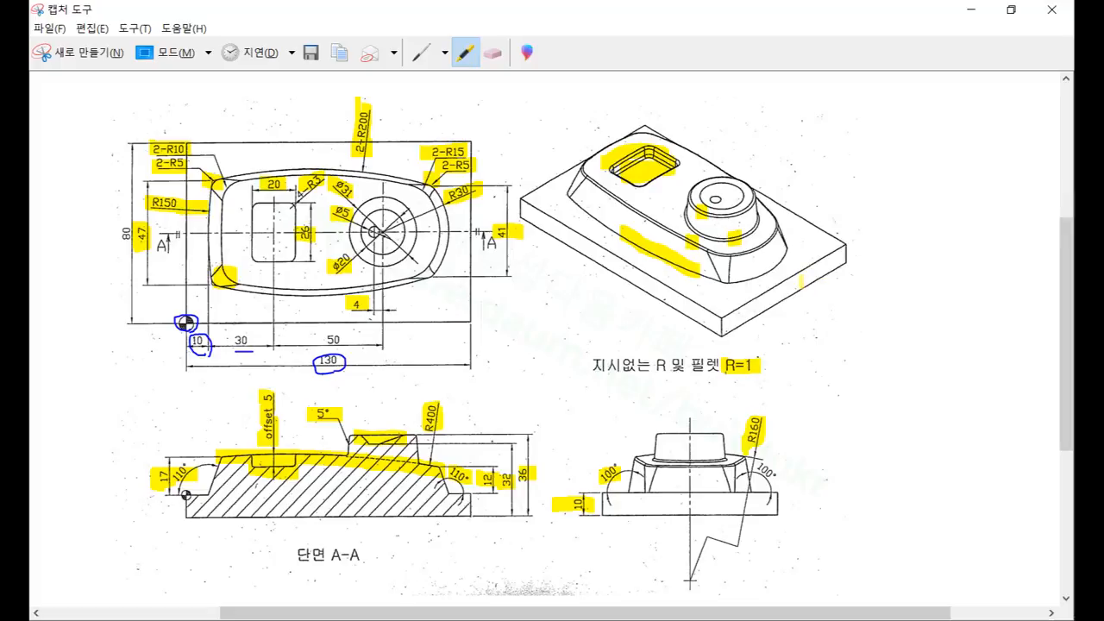
left_click_drag(689, 240, 709, 253)
scroll(586, 232, "down", 6)
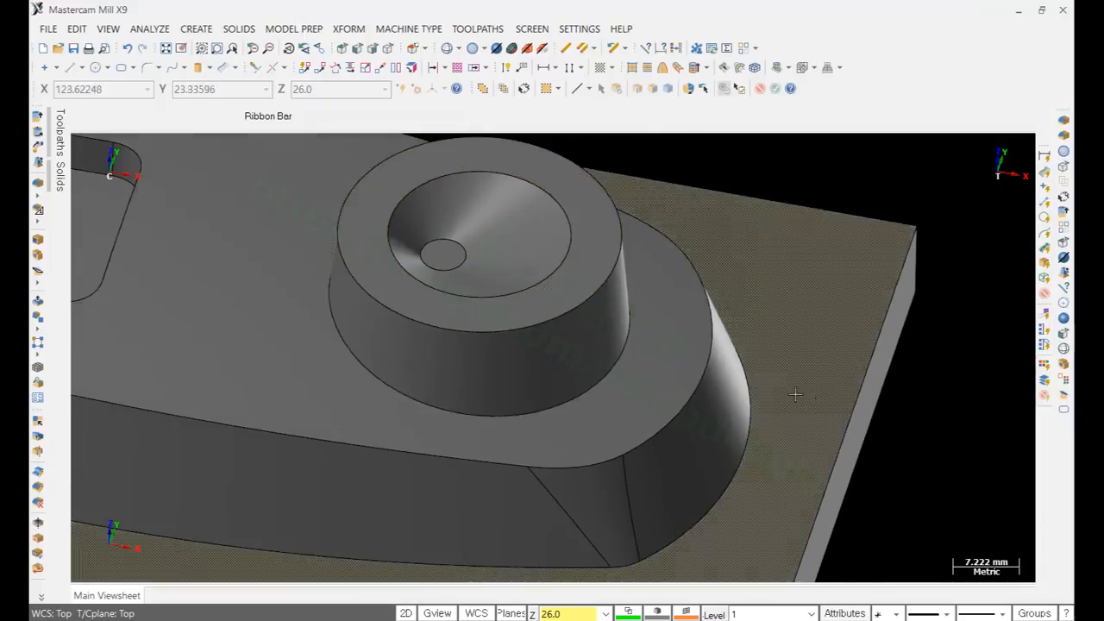
Step: Select the body's long upper edge, the recess rim and floor edges, and the boss's base and upper outer edges for a constant radius fillet
left_click(239, 28)
mouse_move(263, 122)
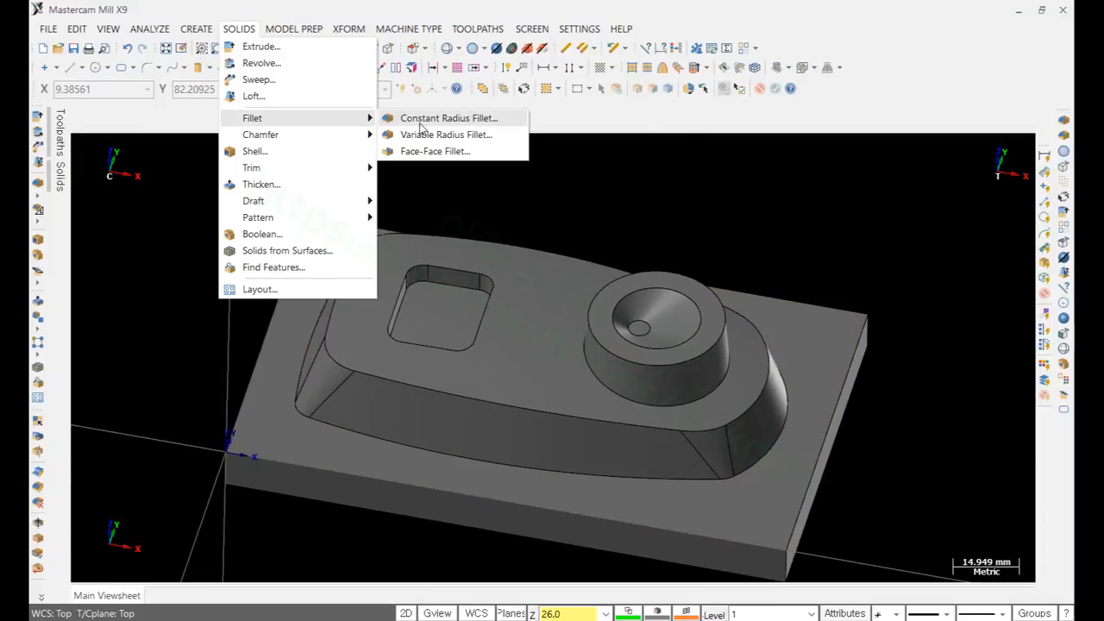
left_click(423, 122)
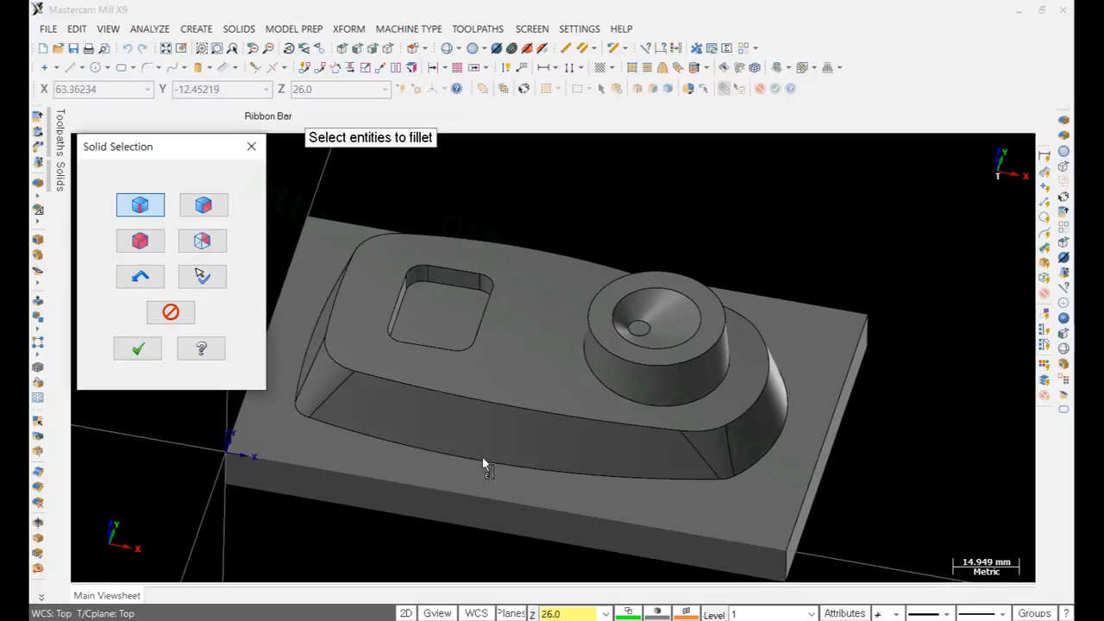
left_click(436, 461)
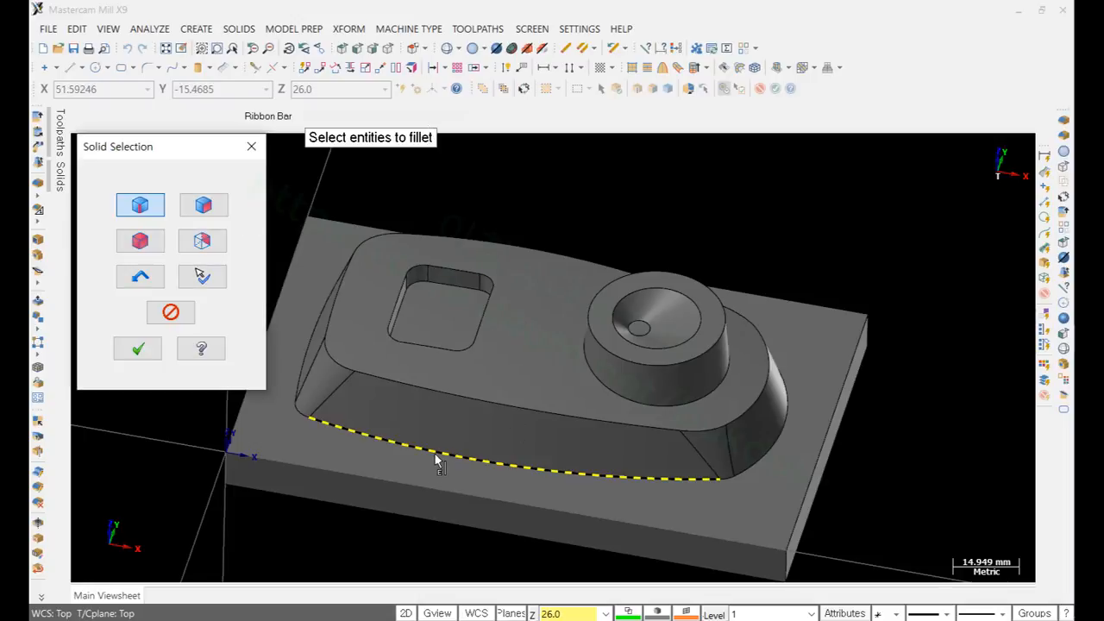
left_click(449, 390)
left_click(433, 352)
left_click(445, 285)
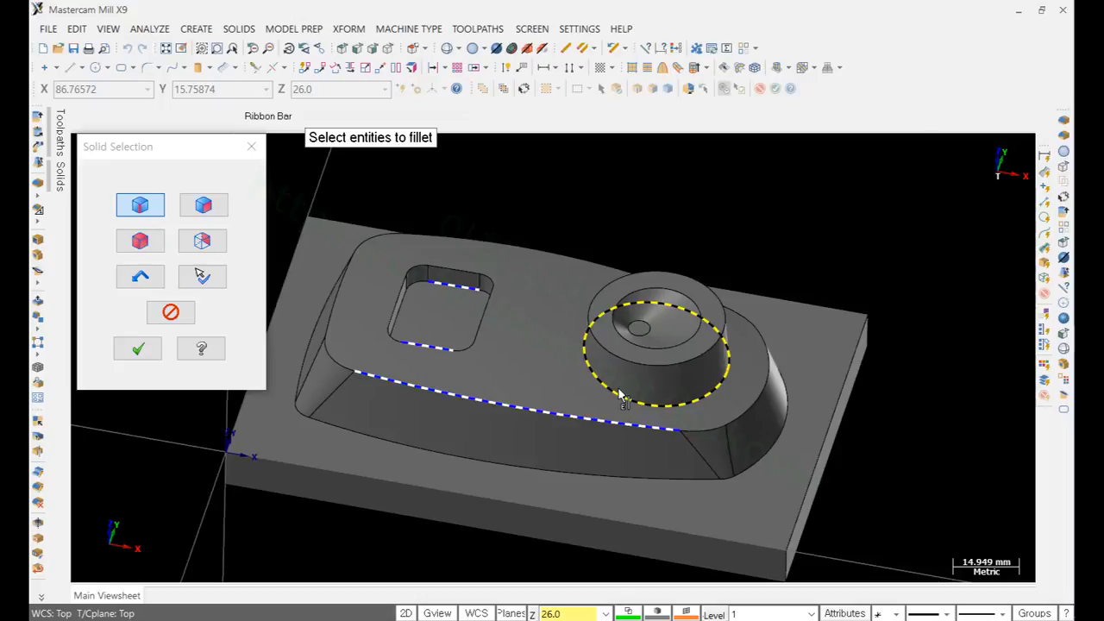
left_click(669, 399)
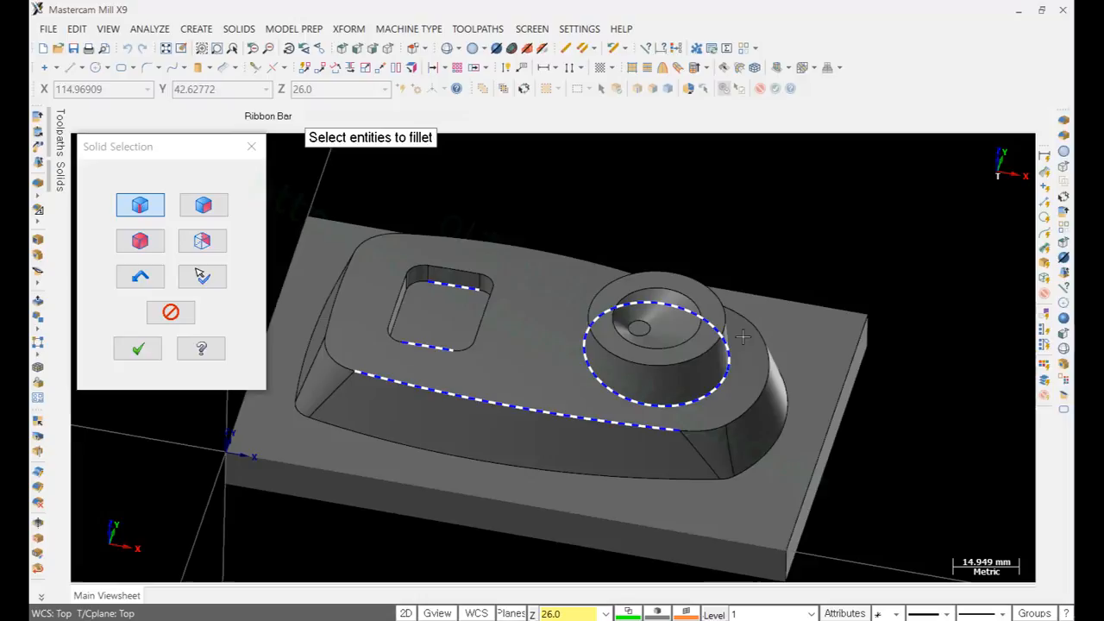
left_click(702, 354)
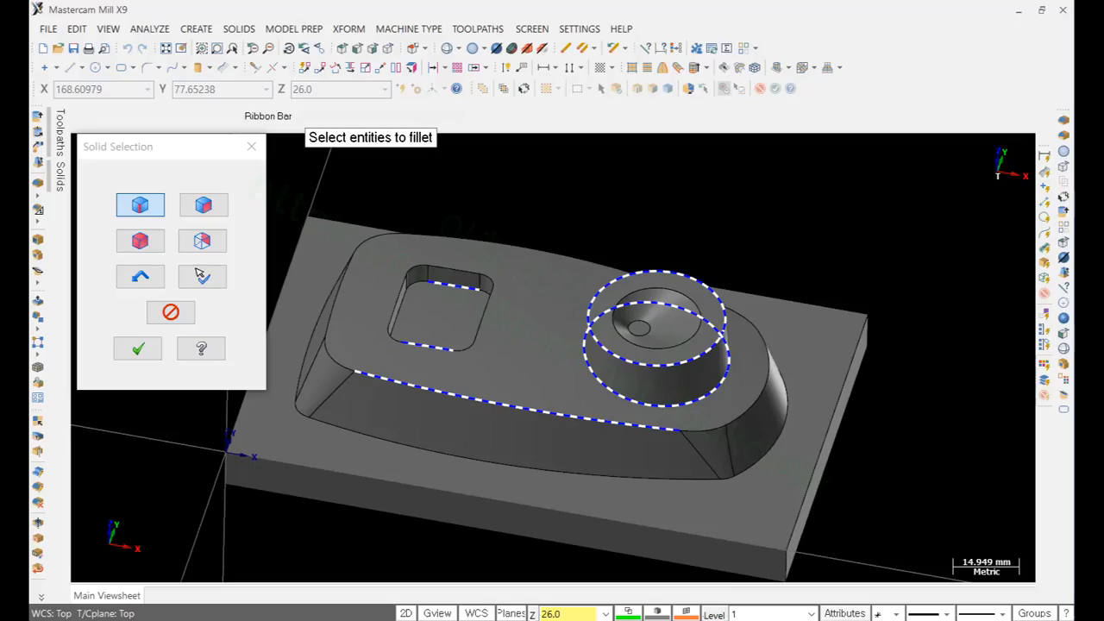
left_click(138, 349)
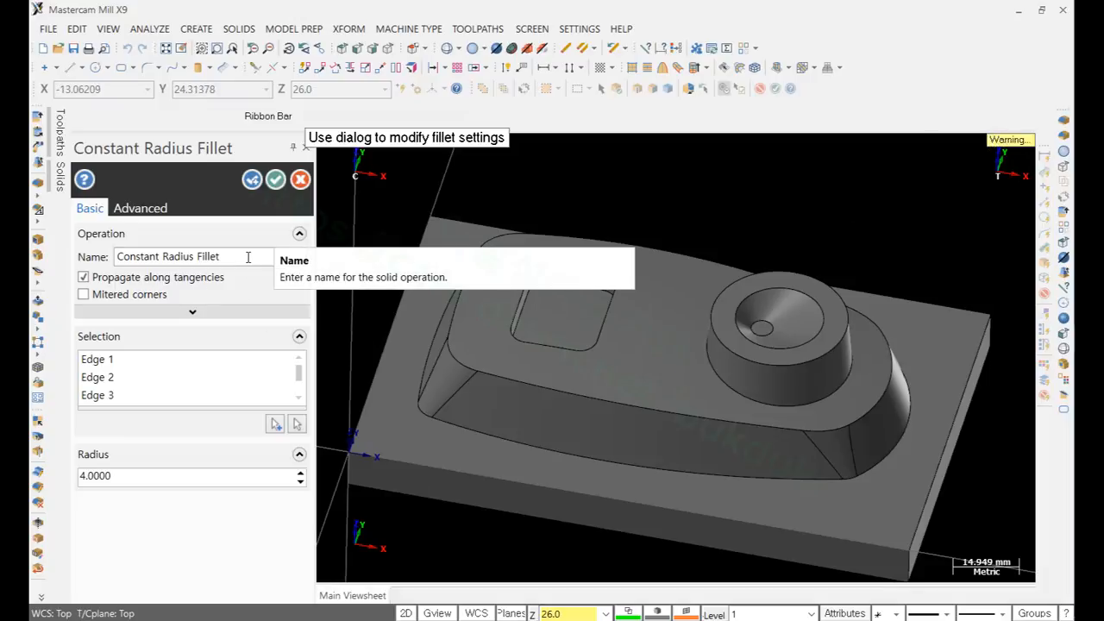
Step: Set the fillet radius to 1 and switch propagation along tangencies off and on again to compare the preview
left_click(147, 476)
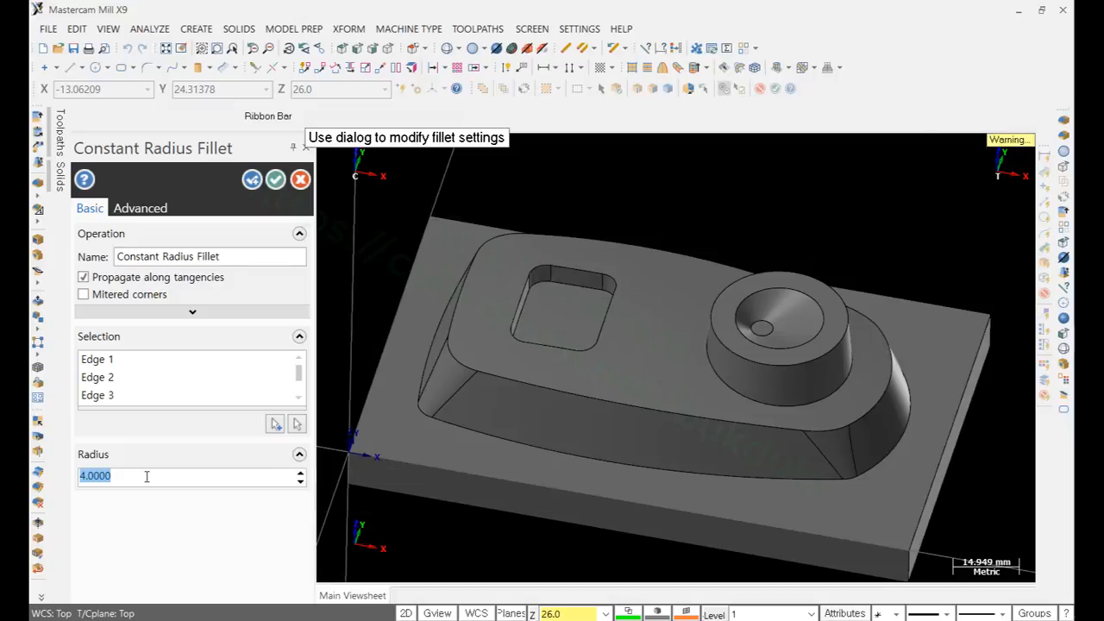
type("1")
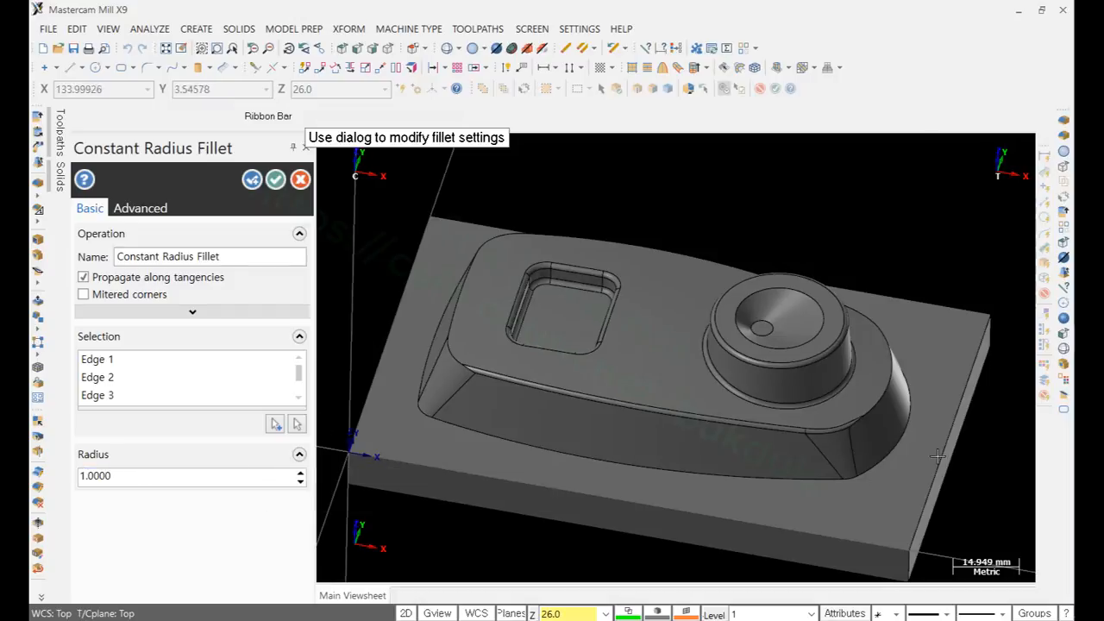
scroll(897, 354, "up", 2)
mouse_move(897, 353)
middle_mouse_down()
mouse_move(751, 384)
mouse_move(868, 353)
middle_mouse_up()
scroll(748, 350, "down", 3)
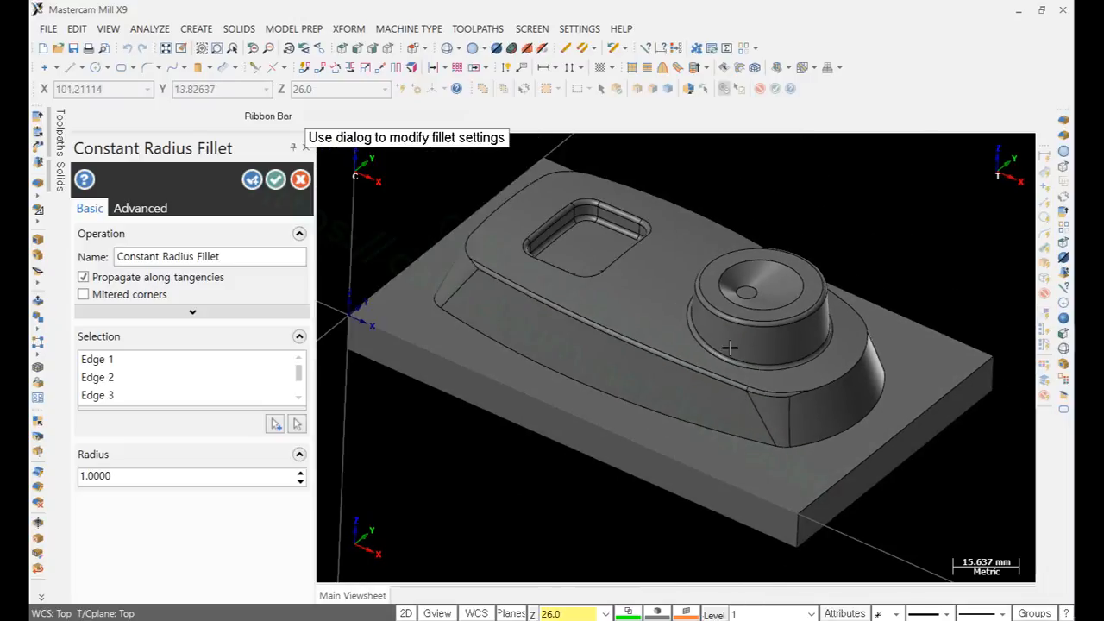
scroll(748, 350, "up", 2)
left_click(115, 280)
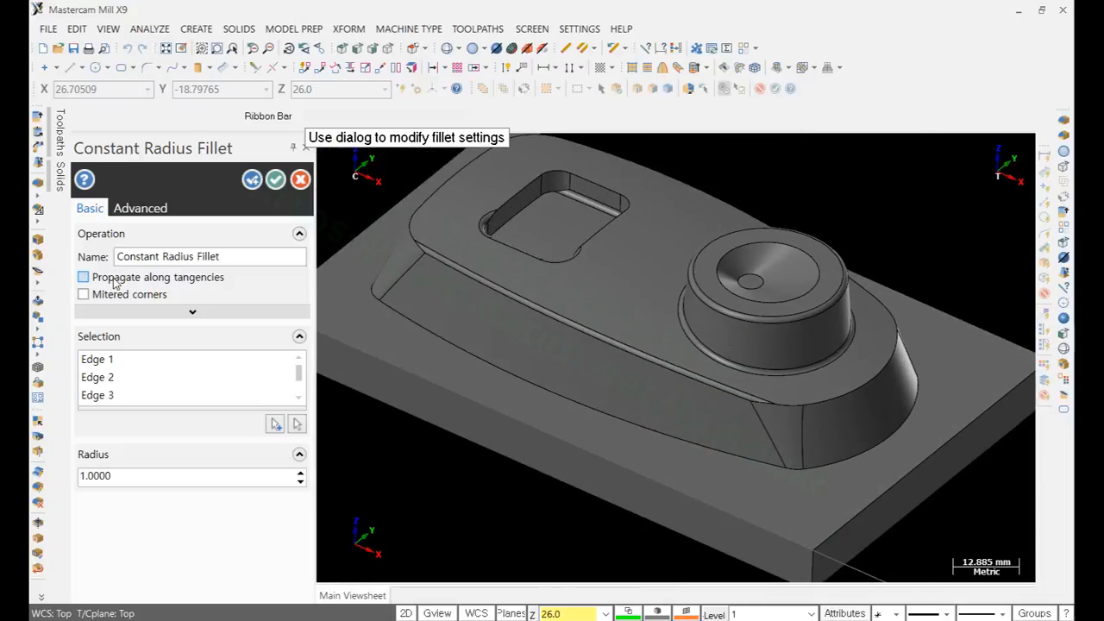
left_click(113, 277)
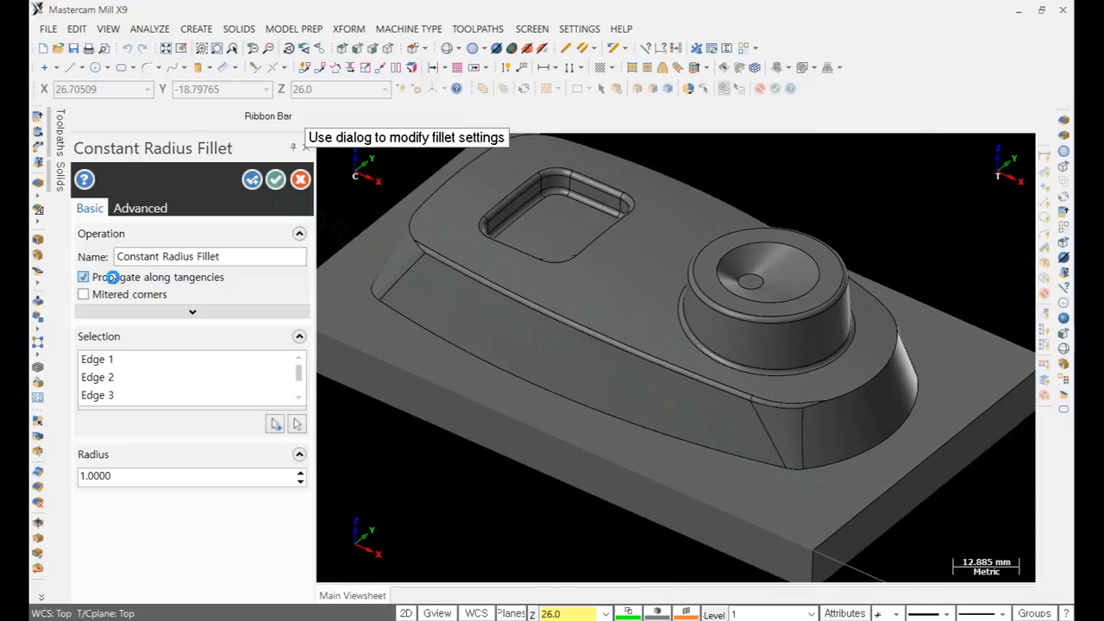
Step: Remove the body's long upper edge from the fillet selection, then apply the fillet and continue with another one
left_click(108, 361)
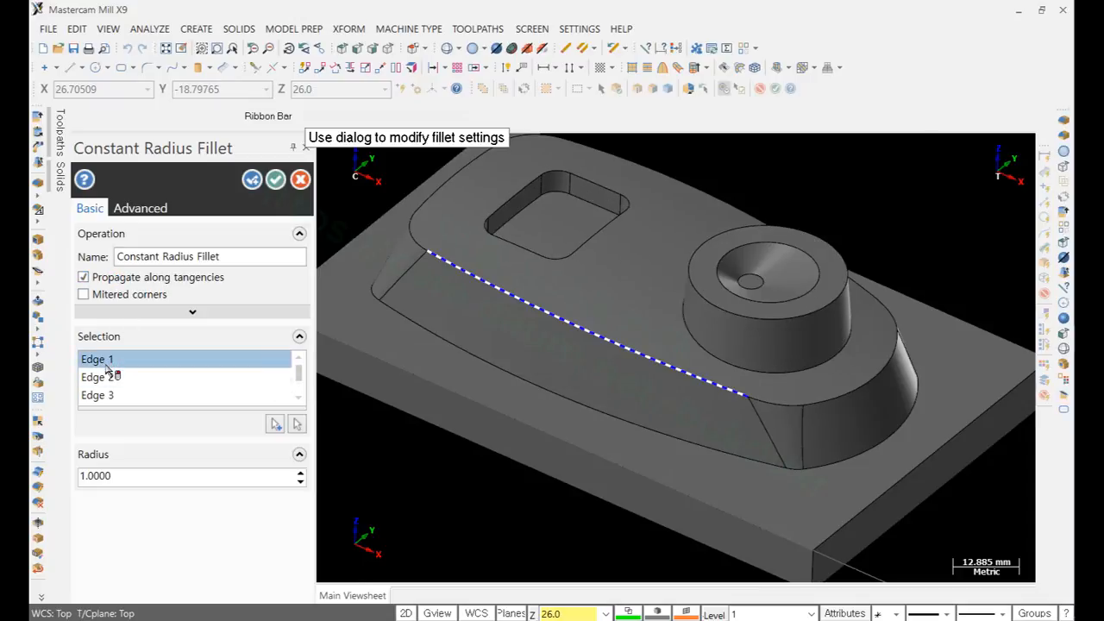
key("Delete")
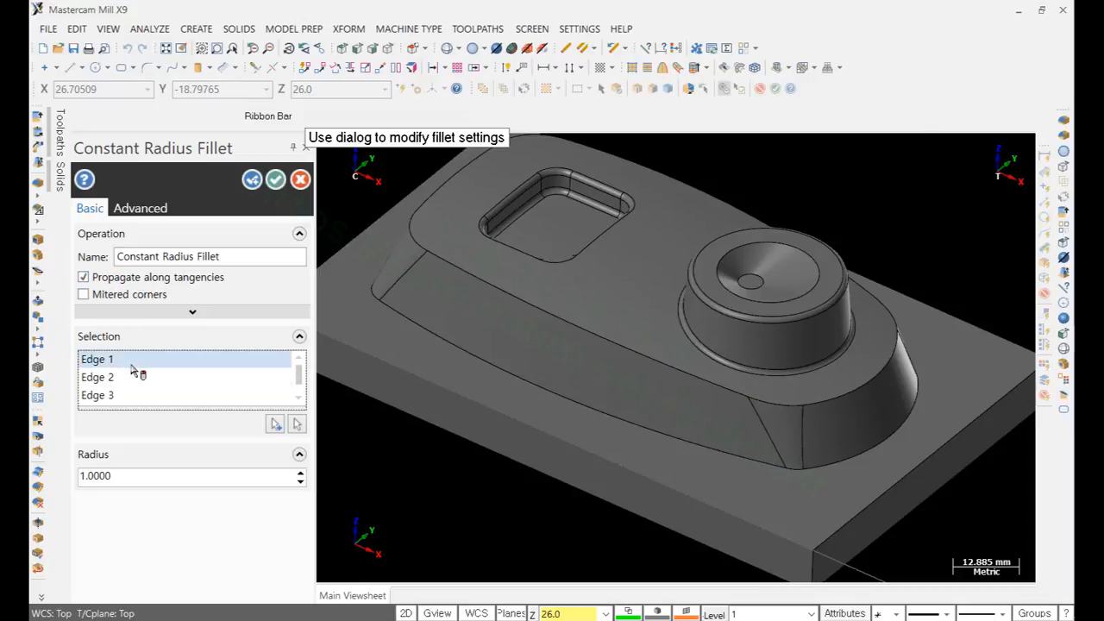
scroll(558, 370, "down", 1)
scroll(768, 293, "up", 5)
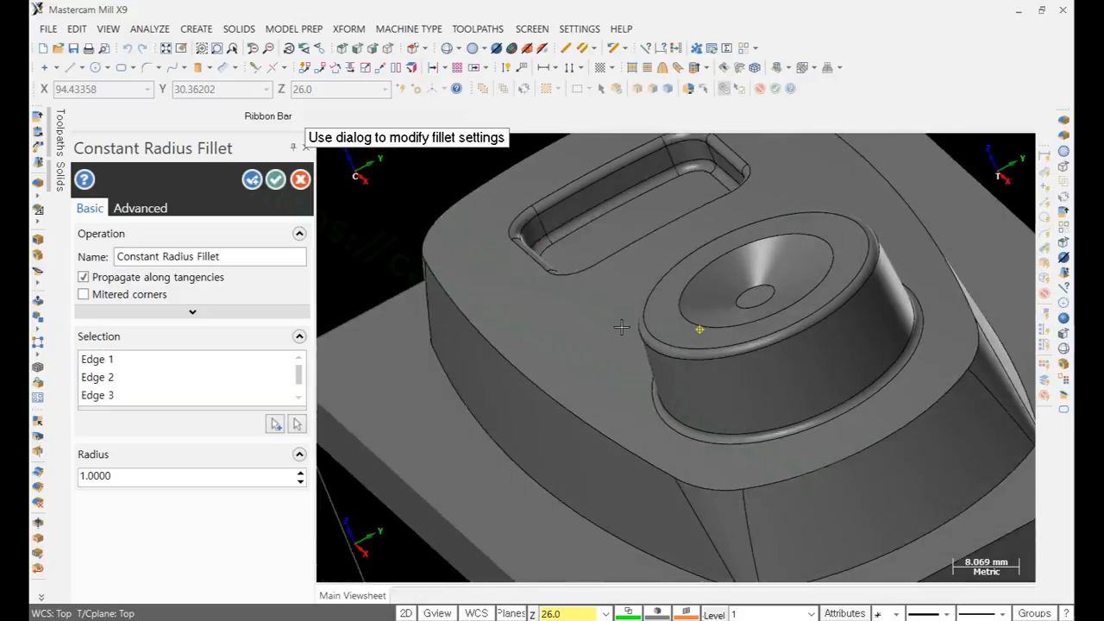
scroll(772, 367, "down", 2)
scroll(543, 293, "up", 5)
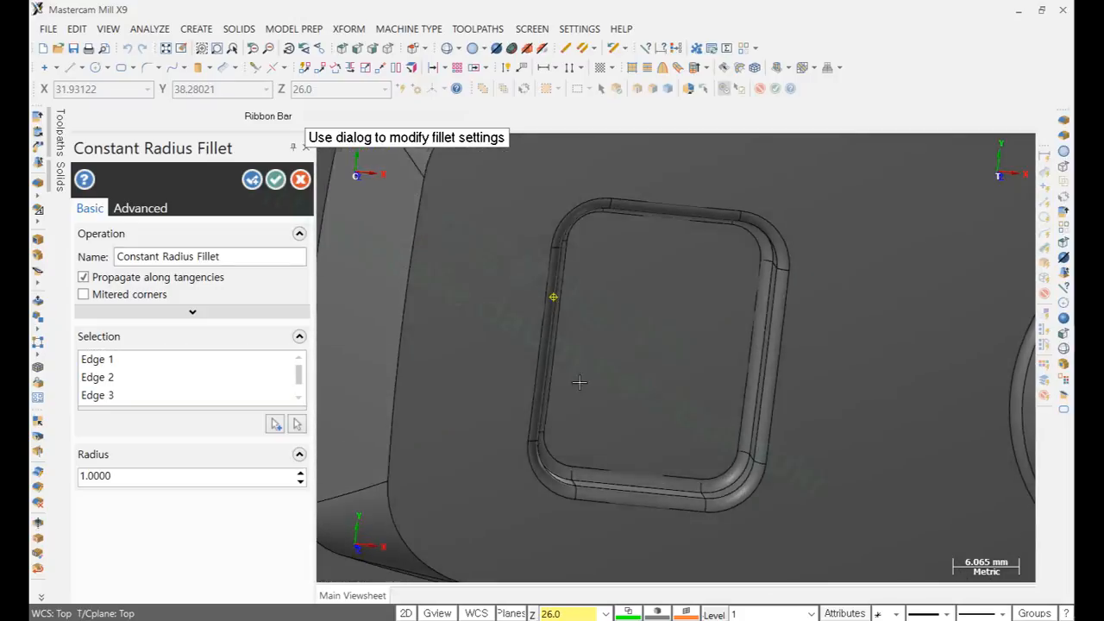
middle_click_drag(580, 382, 508, 284)
scroll(508, 283, "down", 3)
scroll(514, 237, "down", 3)
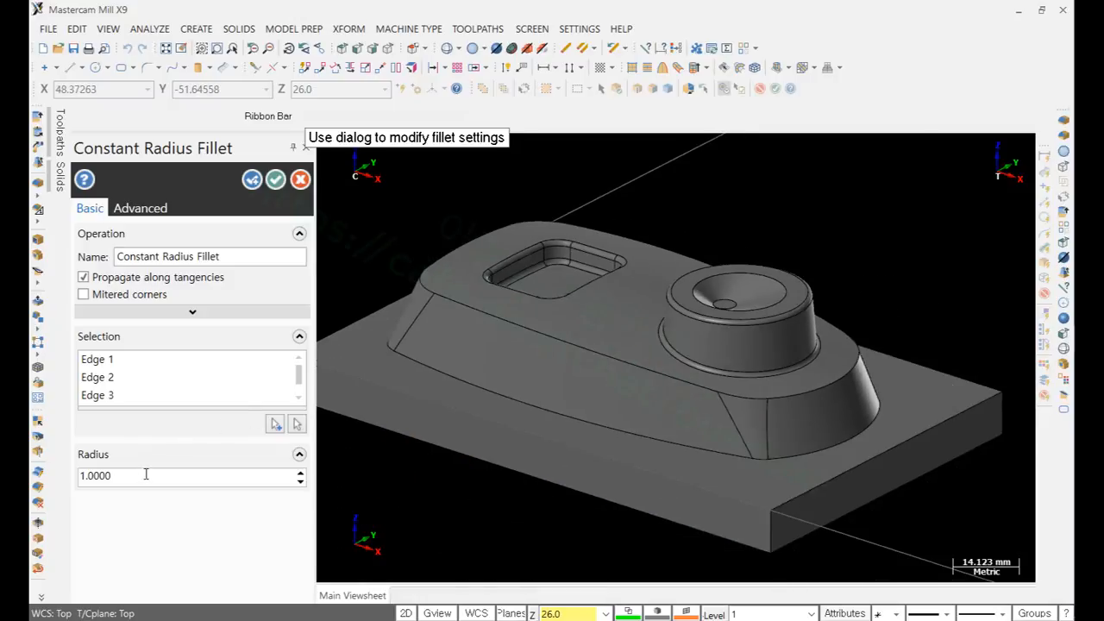
left_click(252, 179)
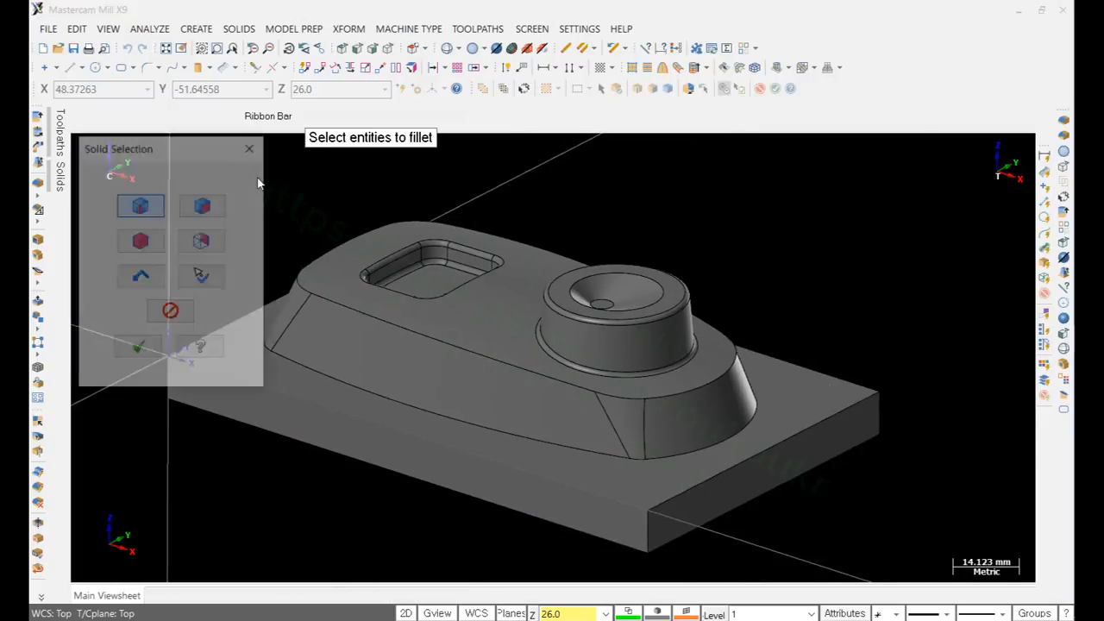
Step: Select all edges around the body's upper perimeter, including the long sides, ends and rounded corners, for a constant radius fillet
scroll(587, 239, "up", 1)
scroll(532, 197, "up", 1)
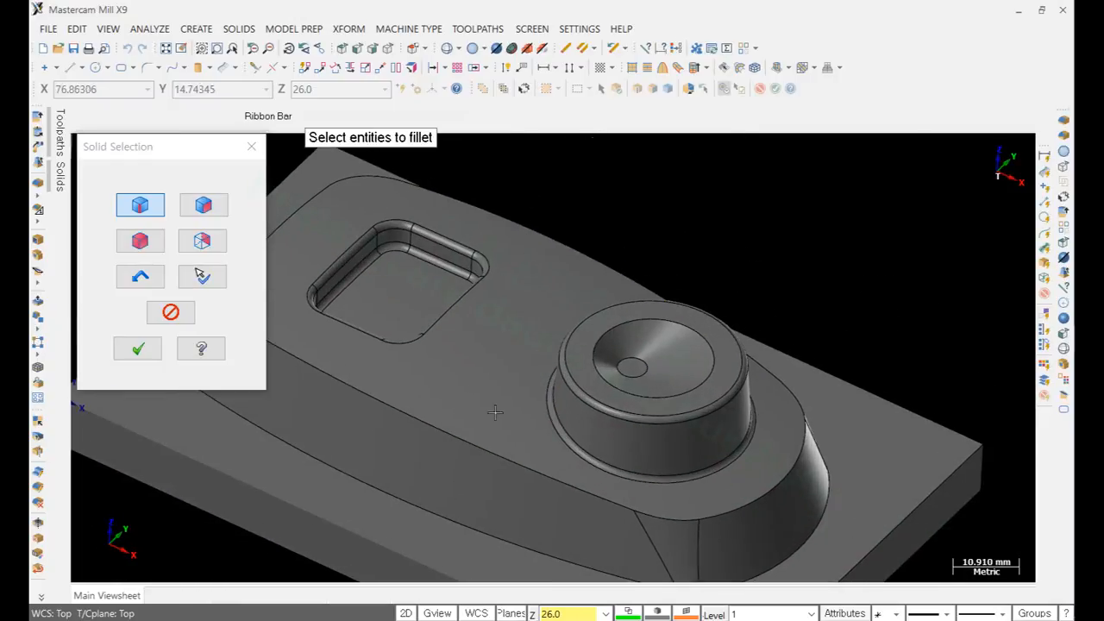
scroll(733, 509, "down", 2)
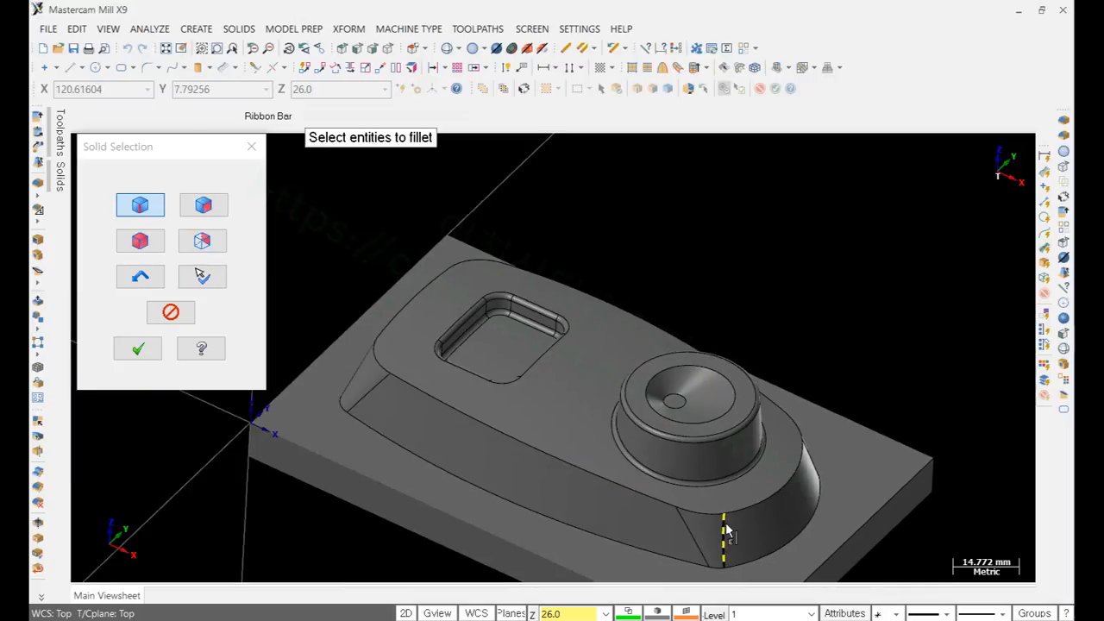
scroll(714, 522, "up", 1)
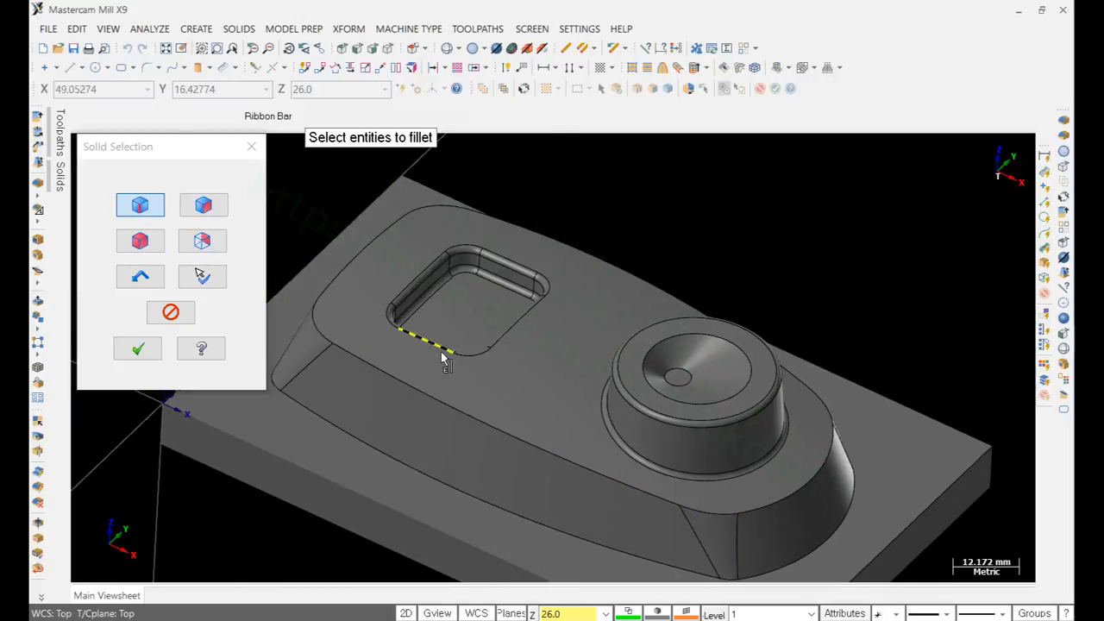
left_click(516, 428)
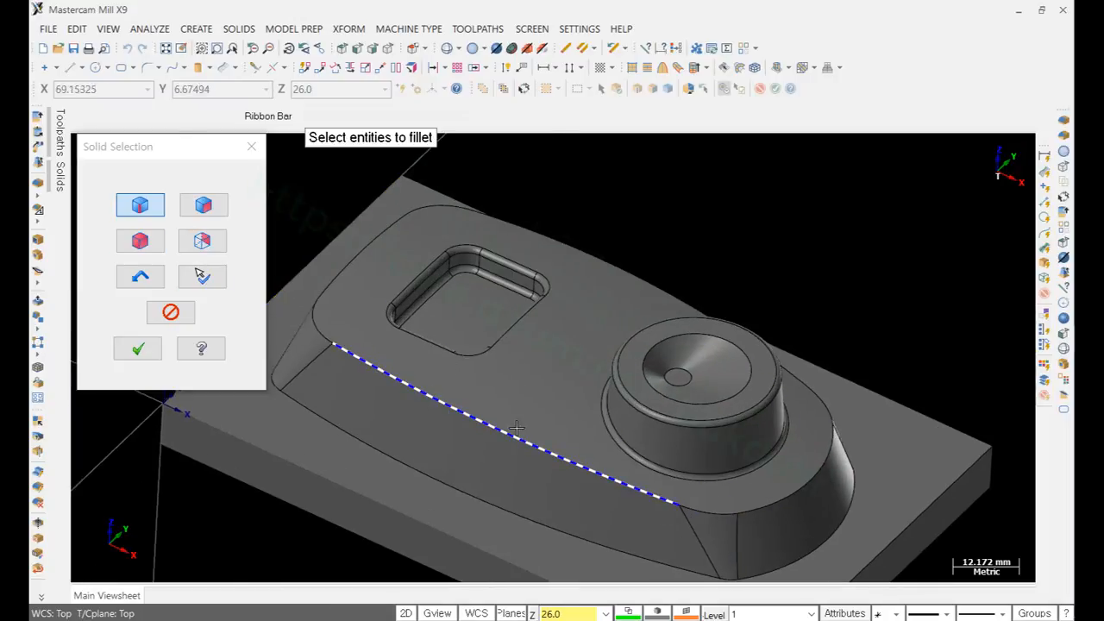
left_click(707, 512)
left_click(754, 512)
left_click(819, 400)
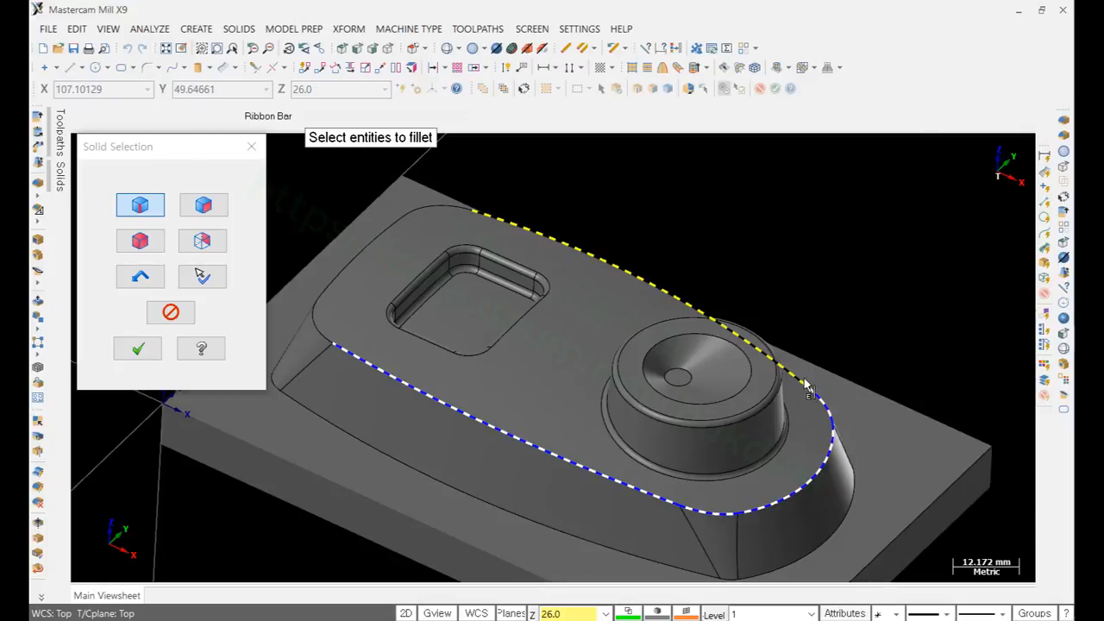
left_click(806, 386)
left_click(438, 210)
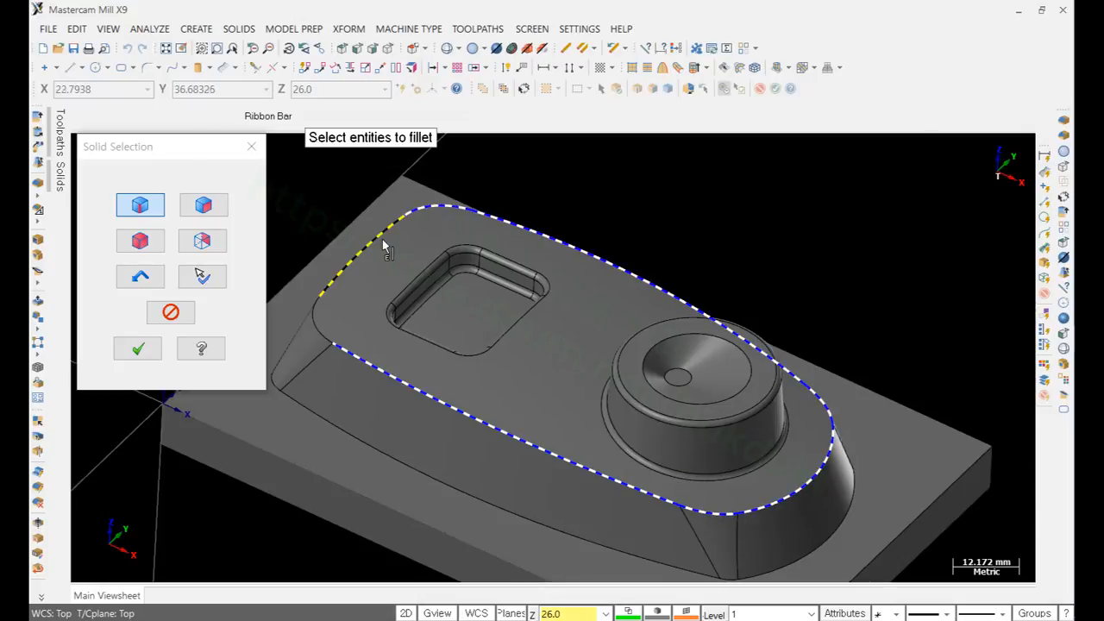
left_click(354, 245)
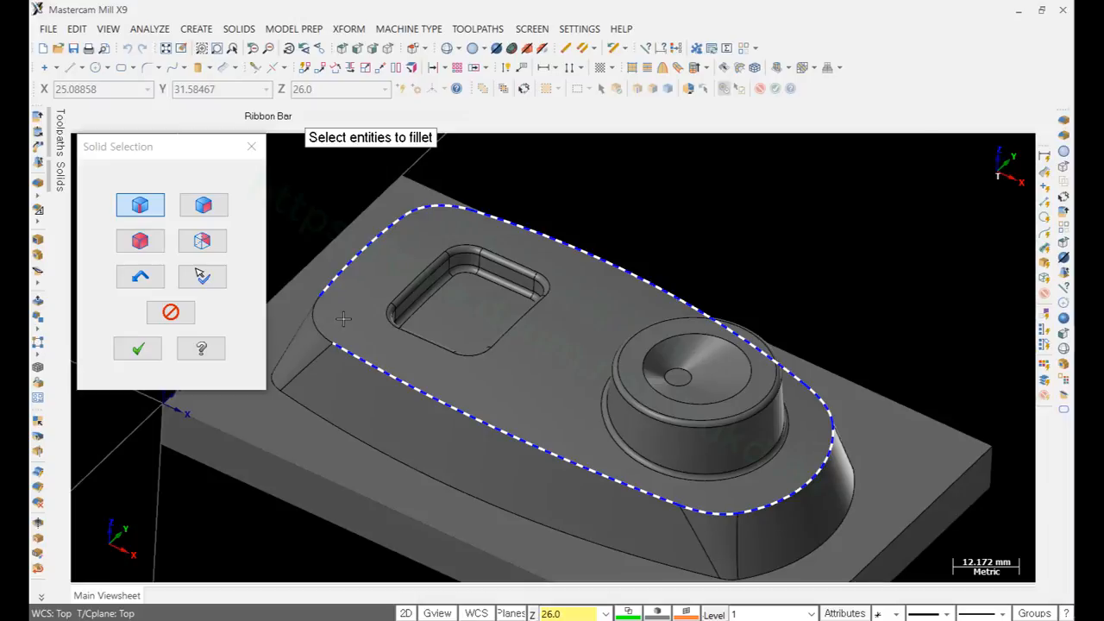
middle_click_drag(316, 320, 647, 270)
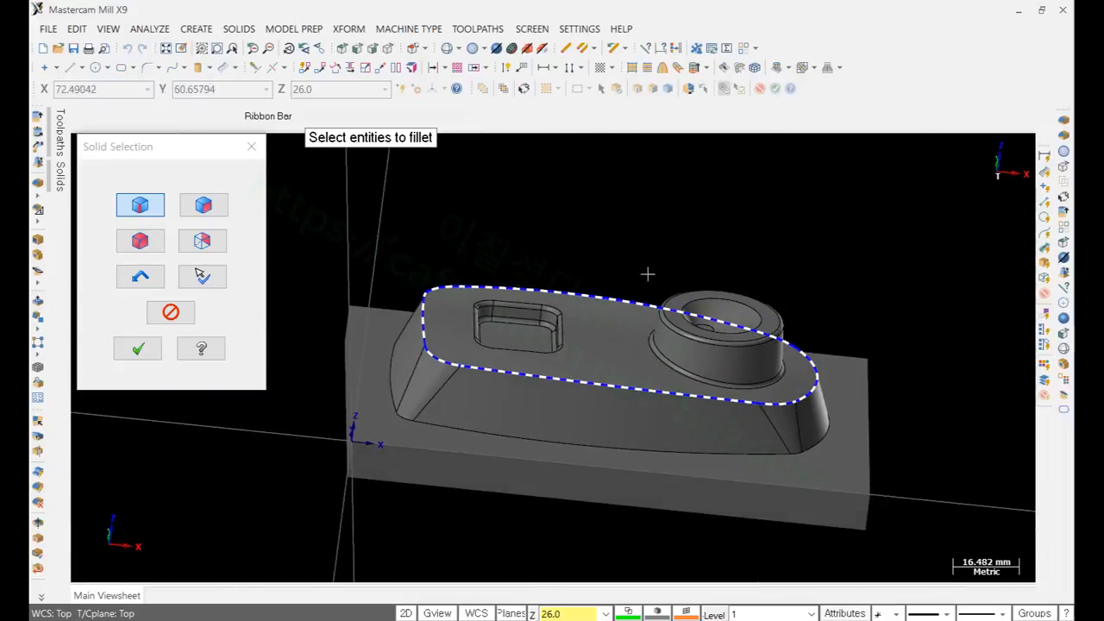
Step: Accept the edge selection and apply the constant radius fillet of 1 mm around the body's upper perimeter, ending the fillet command
left_click(138, 349)
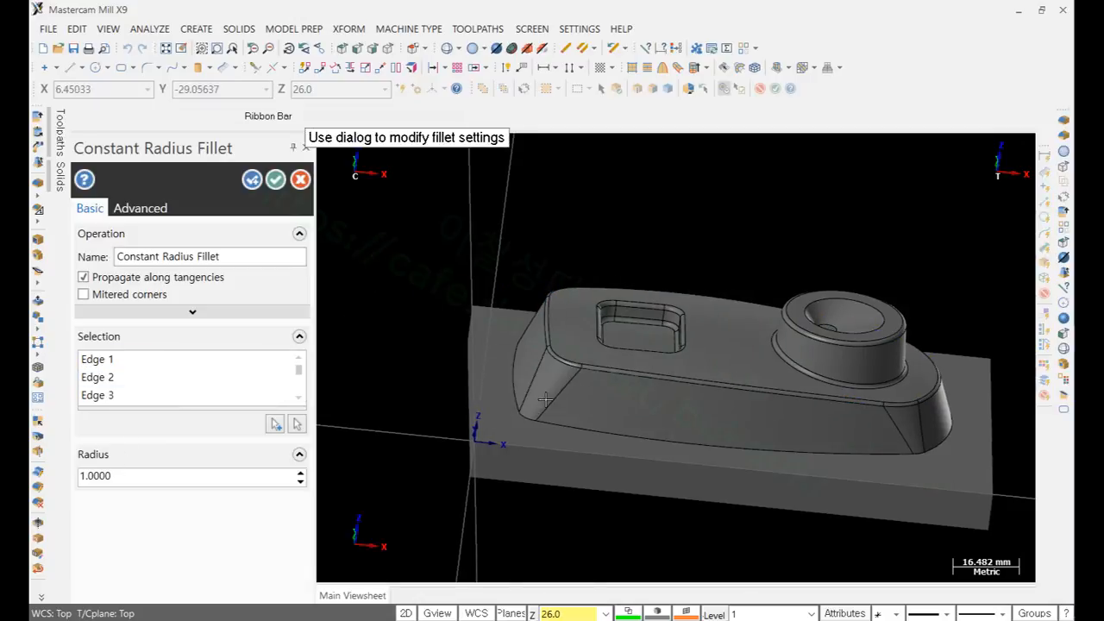
scroll(922, 373, "down", 2)
scroll(922, 372, "up", 5)
middle_click_drag(810, 378, 699, 443)
scroll(879, 397, "down", 4)
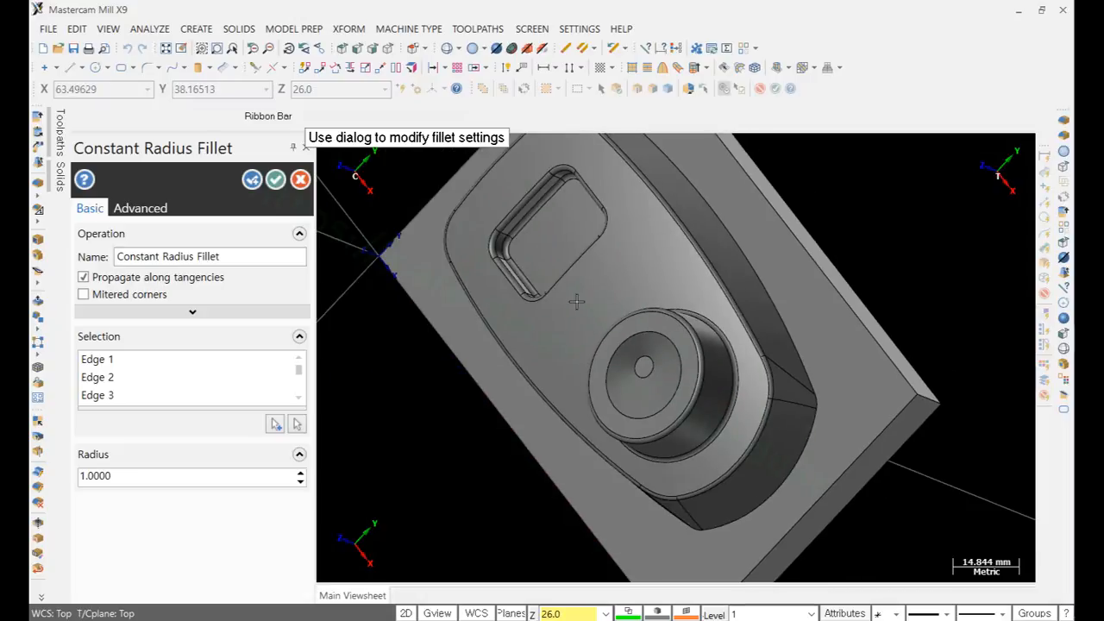
mouse_move(577, 300)
middle_mouse_down()
mouse_move(750, 277)
mouse_move(715, 350)
mouse_move(601, 275)
mouse_move(593, 292)
middle_mouse_up()
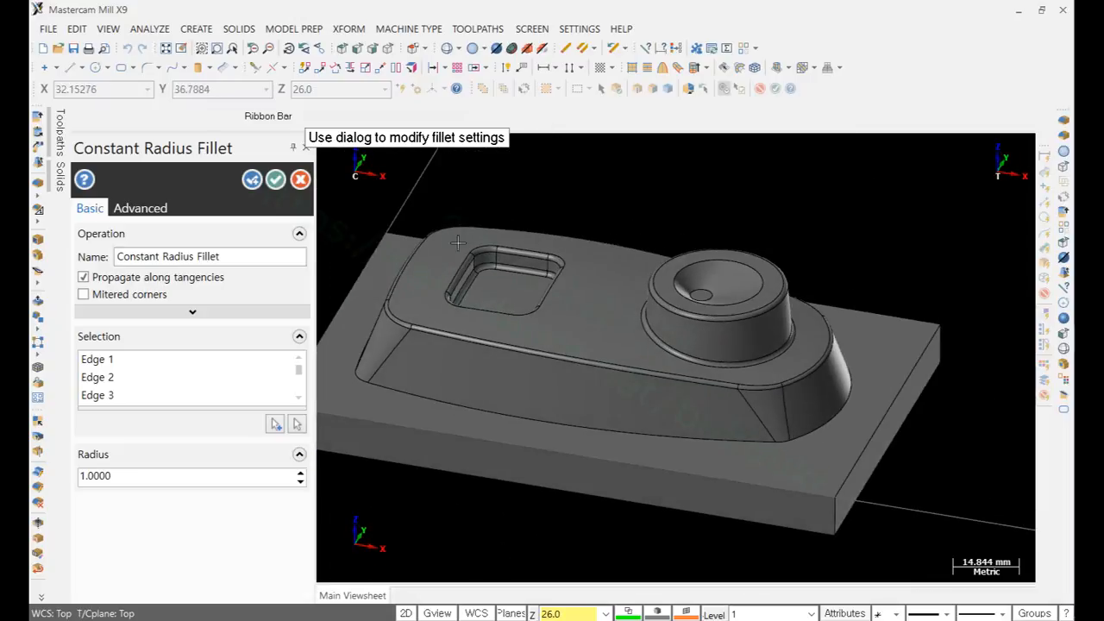
left_click(301, 180)
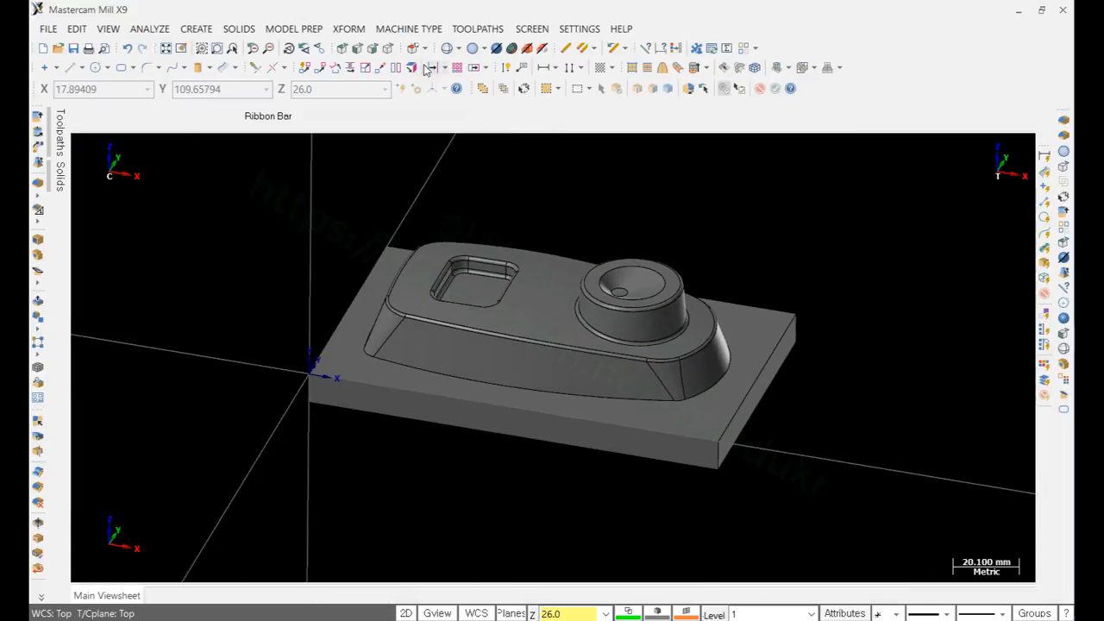
Step: Set the isometric view and examine the filleted body, recess and boss
left_click(390, 49)
scroll(719, 446, "up", 2)
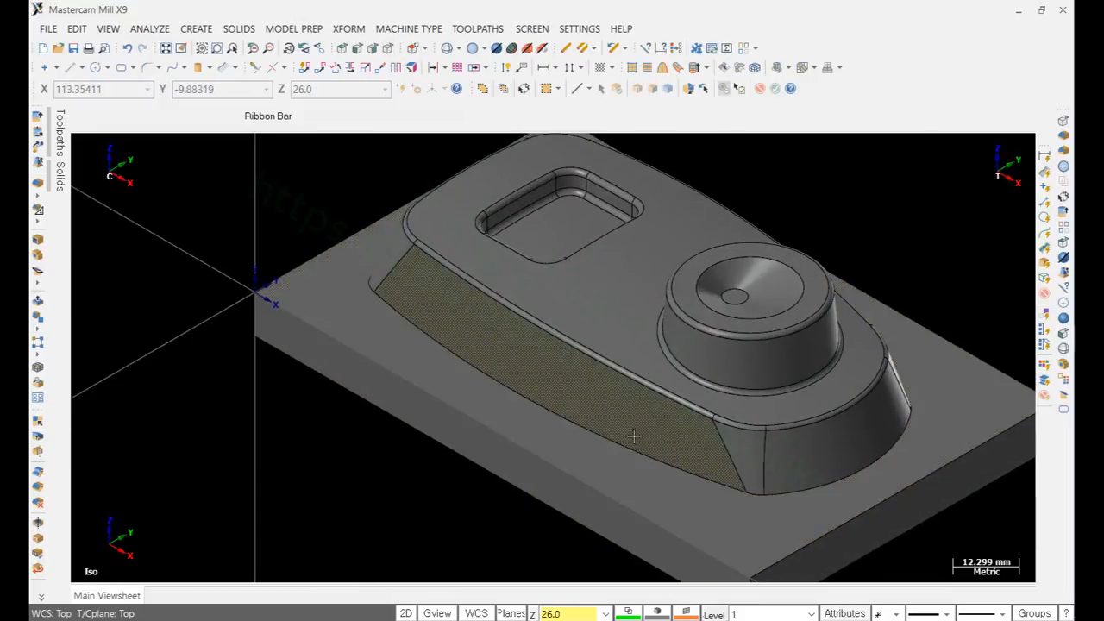
scroll(719, 445, "up", 1)
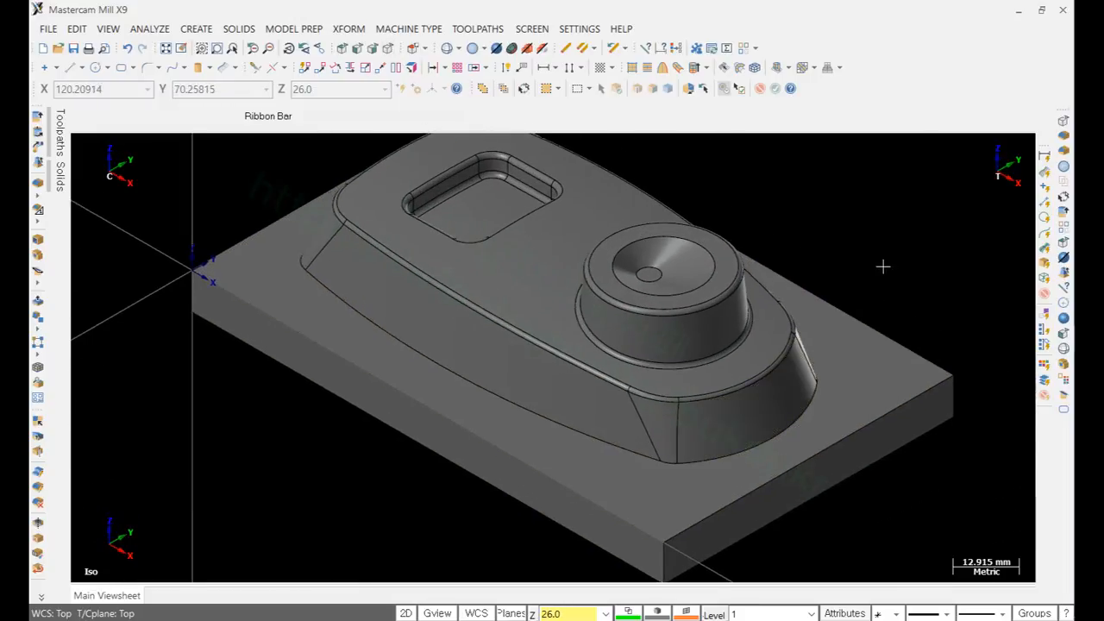
scroll(885, 267, "down", 3)
scroll(887, 201, "up", 2)
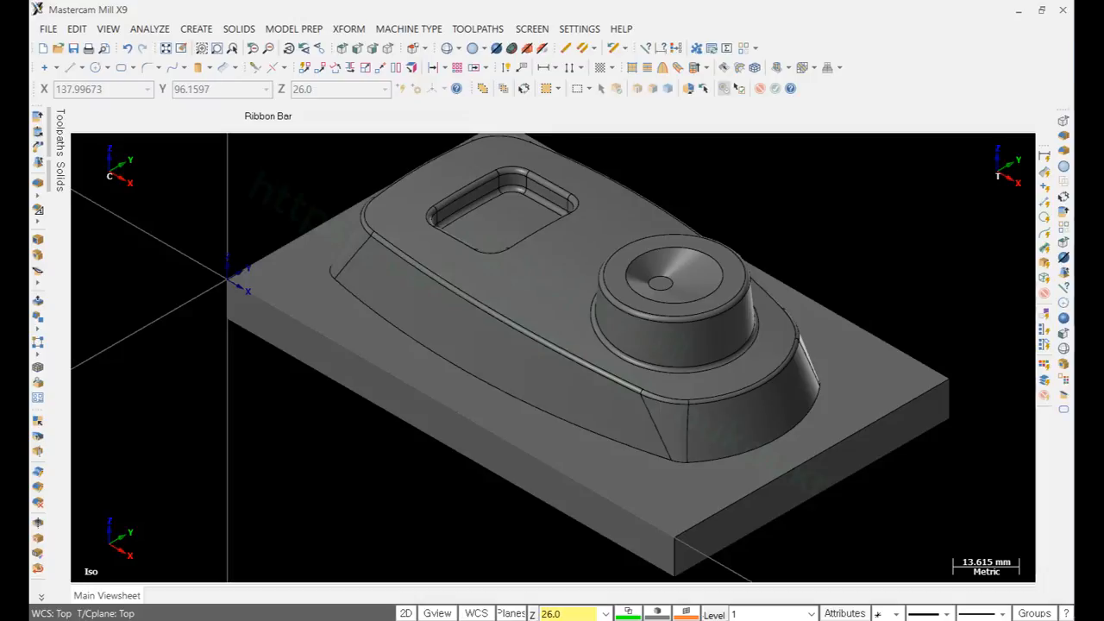
Step: Highlight the horizontal dimensions 130, 30, 50 and 10 in the captured drawing's plan view and return to Mastercam
left_click(981, 207)
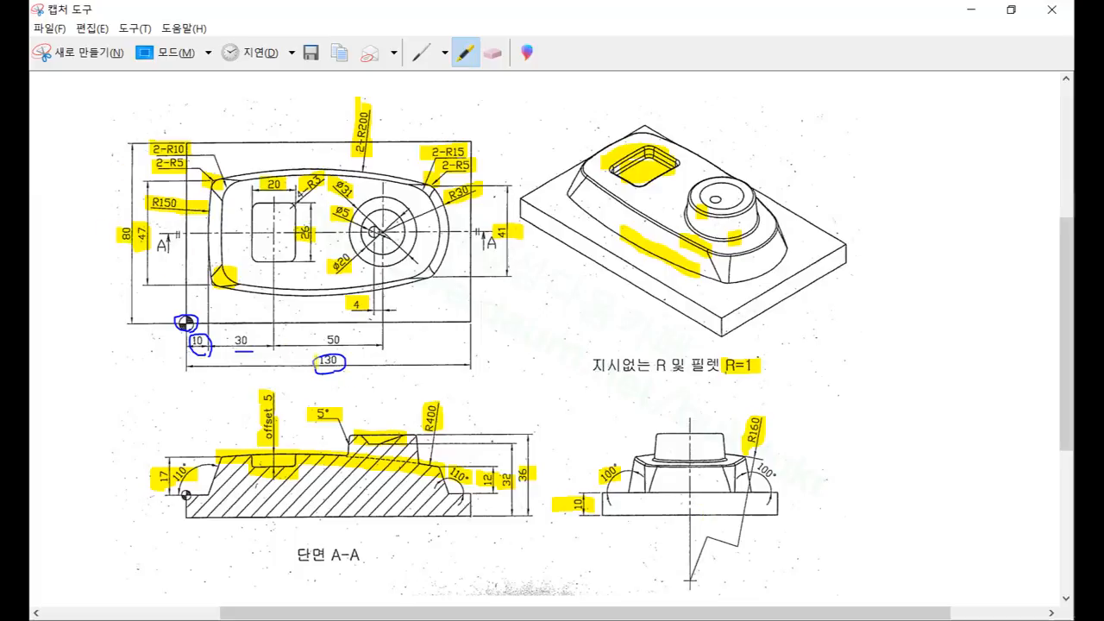
left_click_drag(323, 354, 347, 358)
left_click_drag(229, 341, 258, 340)
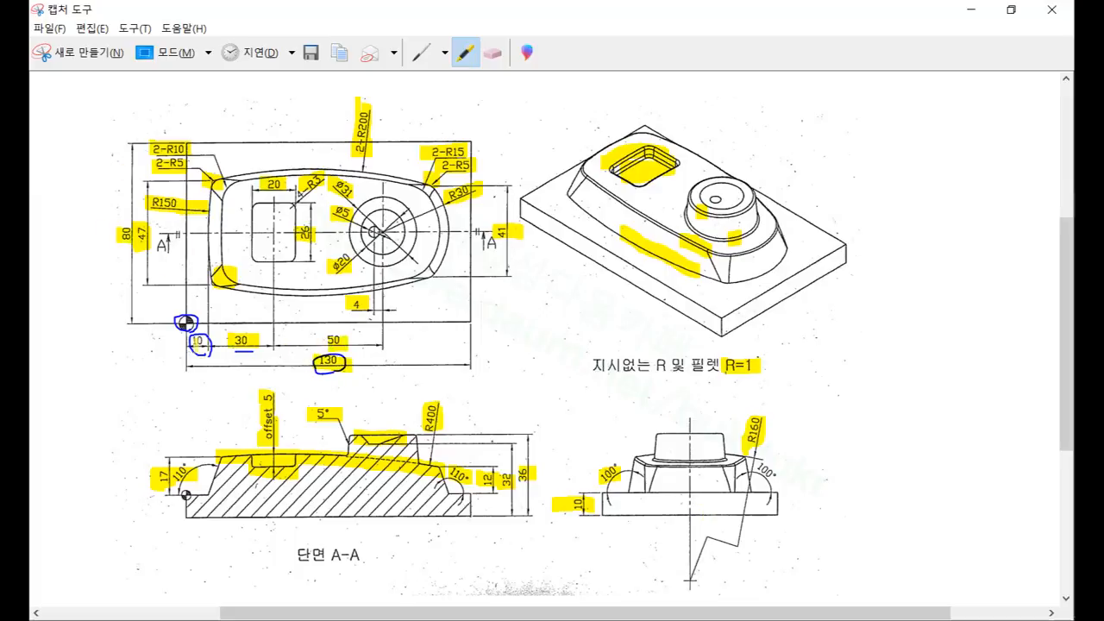
left_click_drag(188, 342, 211, 342)
left_click(973, 11)
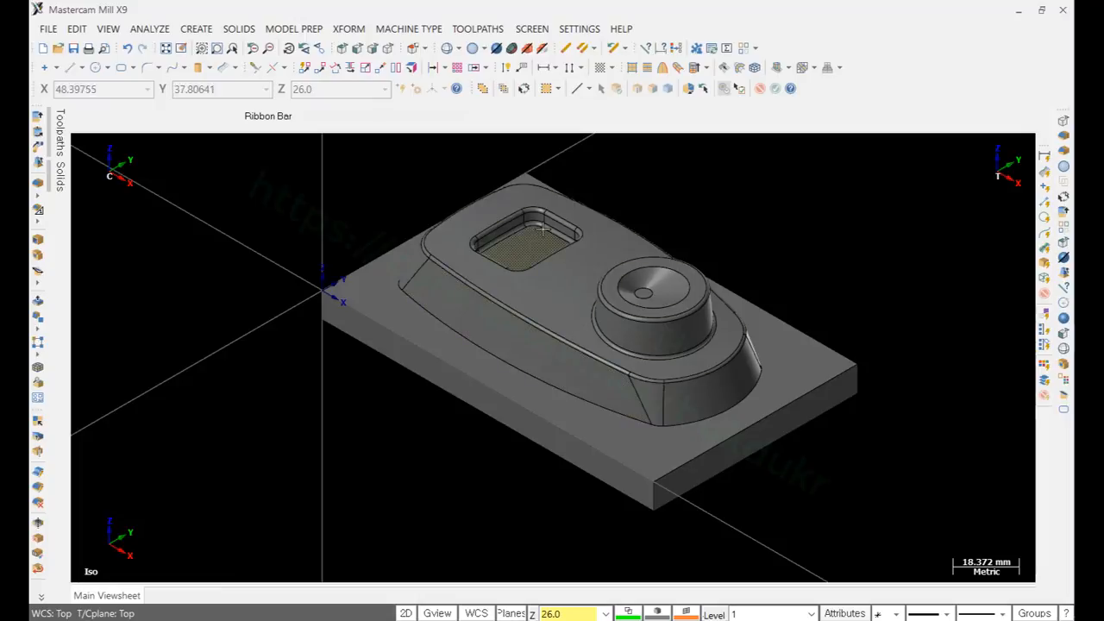
Step: Show the Toolpaths Manager and expand the Mill Default MM properties of the machine group
left_click(108, 28)
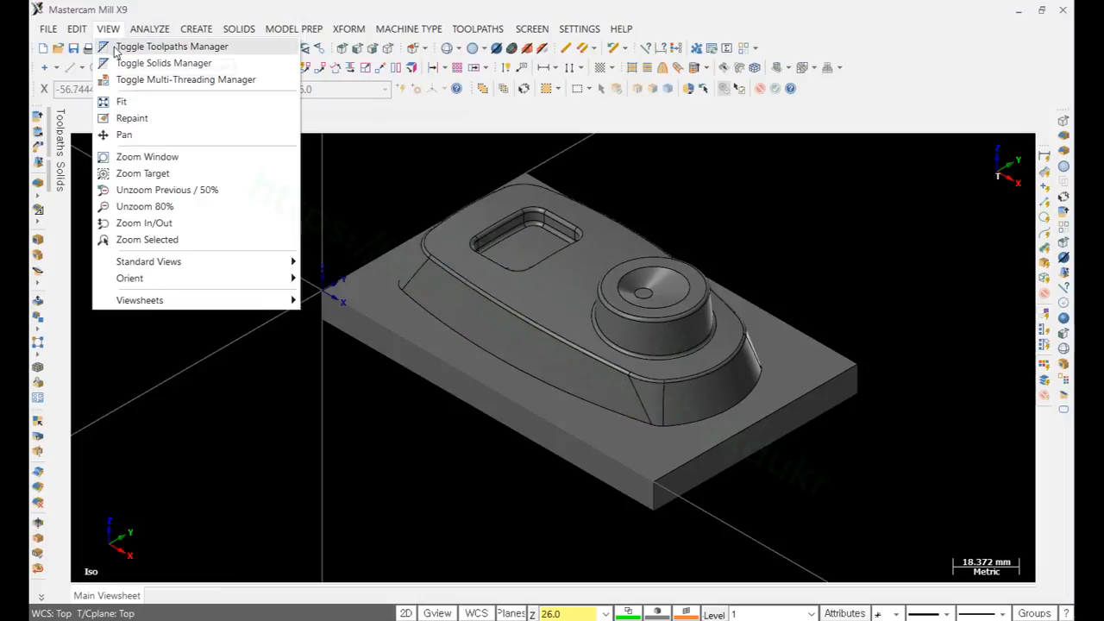
left_click(113, 45)
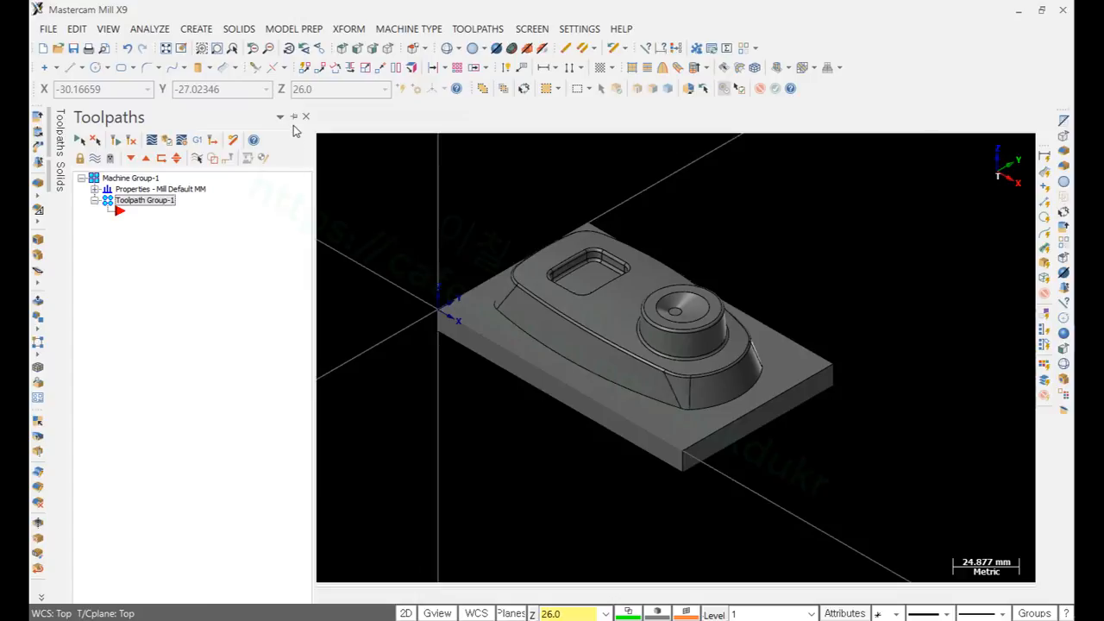
left_click(94, 189)
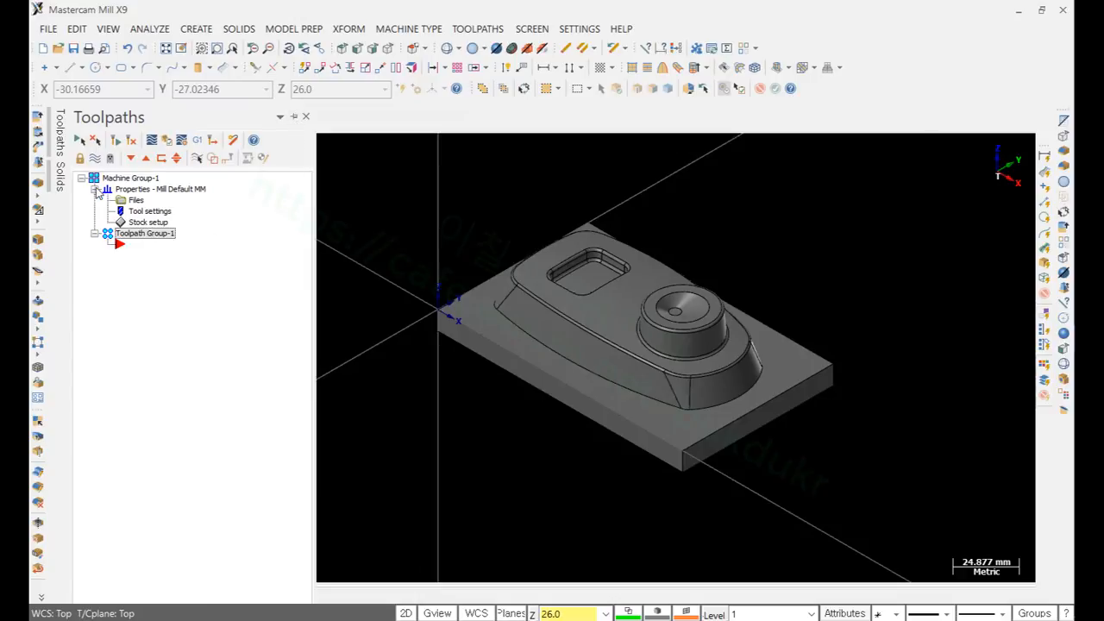
Step: Pin the Toolpaths Manager so it stays open and narrow it to give the model more room
scroll(685, 337, "down", 4)
scroll(608, 220, "up", 3)
mouse_move(60, 138)
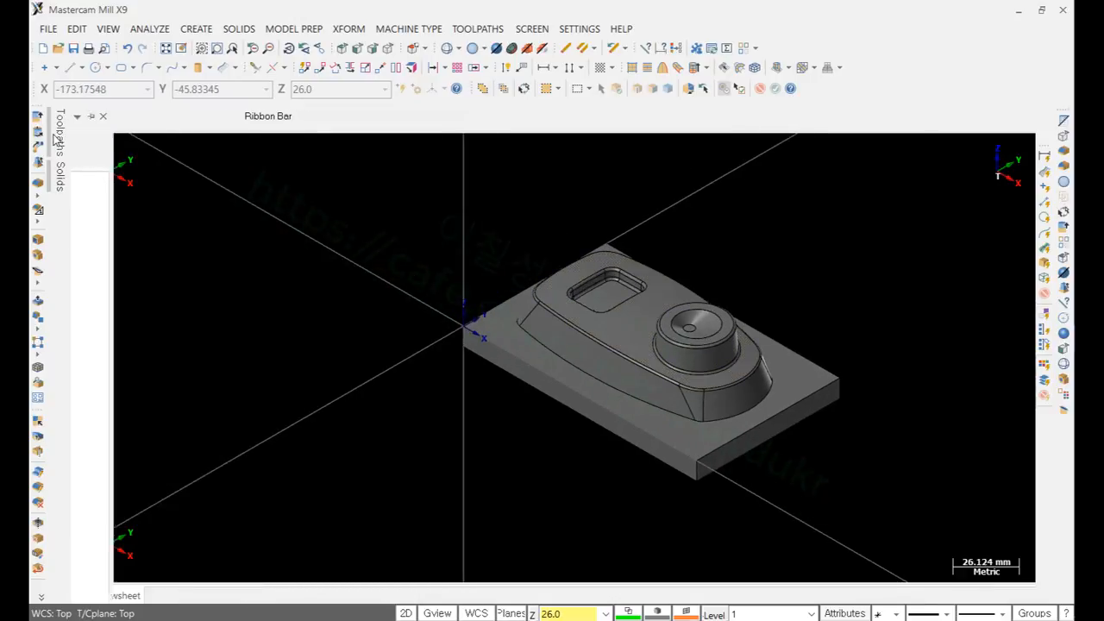
left_click(293, 115)
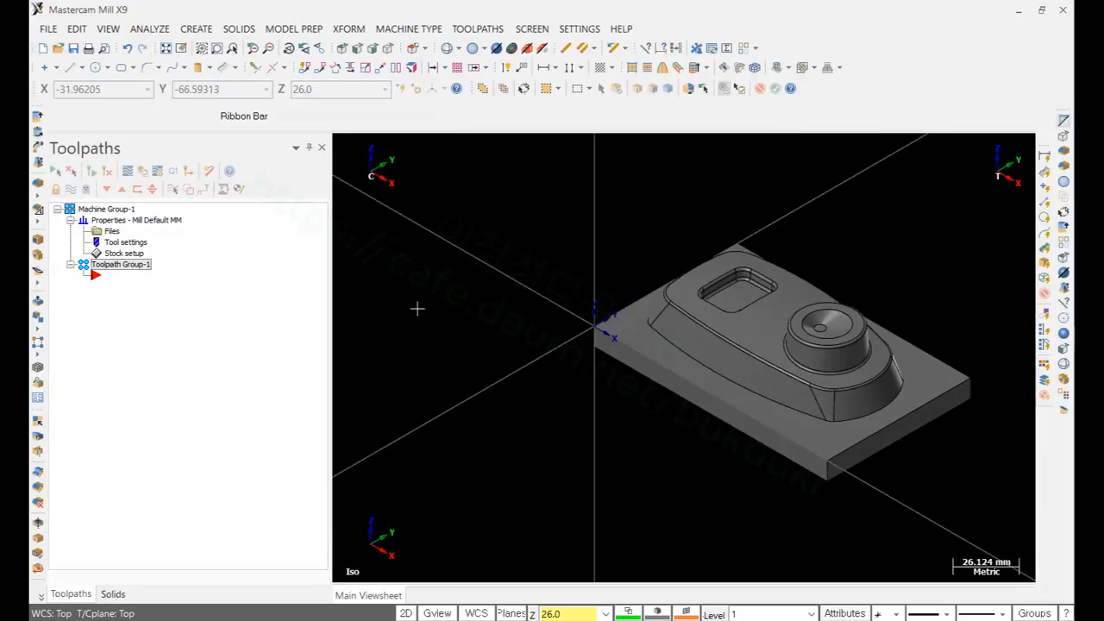
left_click_drag(331, 285, 255, 284)
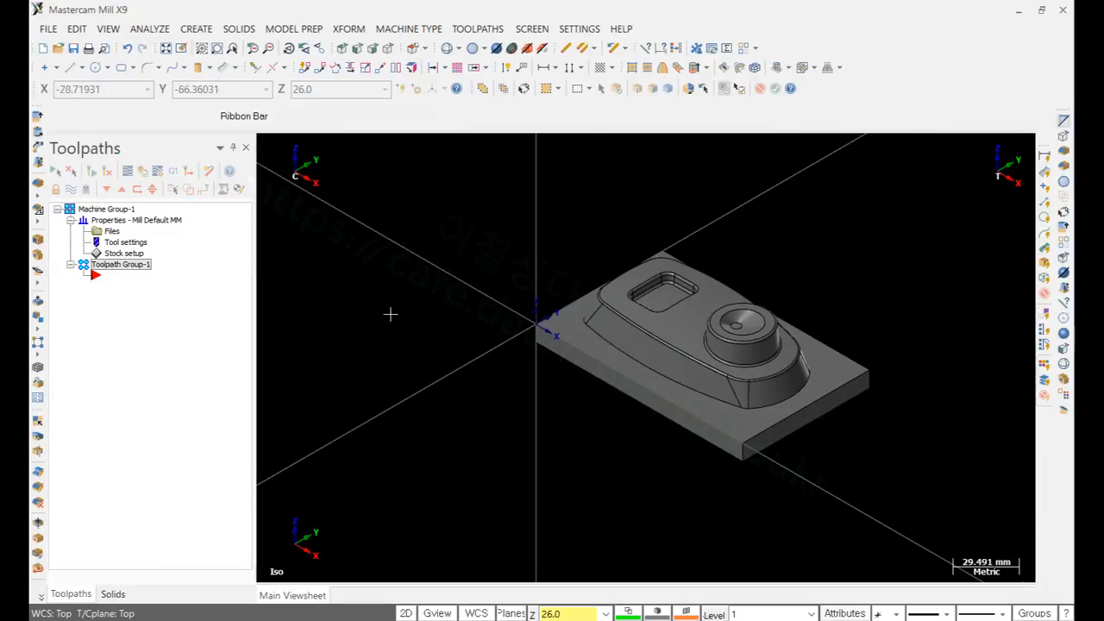
scroll(542, 442, "up", 4)
scroll(541, 442, "down", 1)
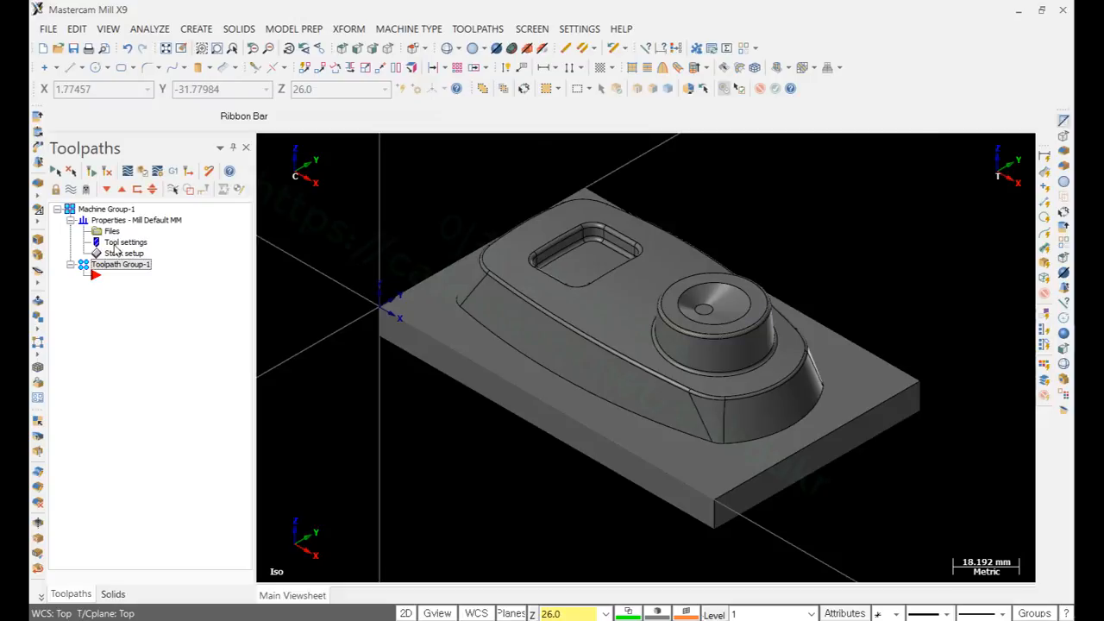
Step: Set user-defined feeds for the machine group: spindle speed 3000, feed rate 1000, retract rate 3000, plunge rate 1000, with tool numbers assigned sequentially
left_click(128, 255)
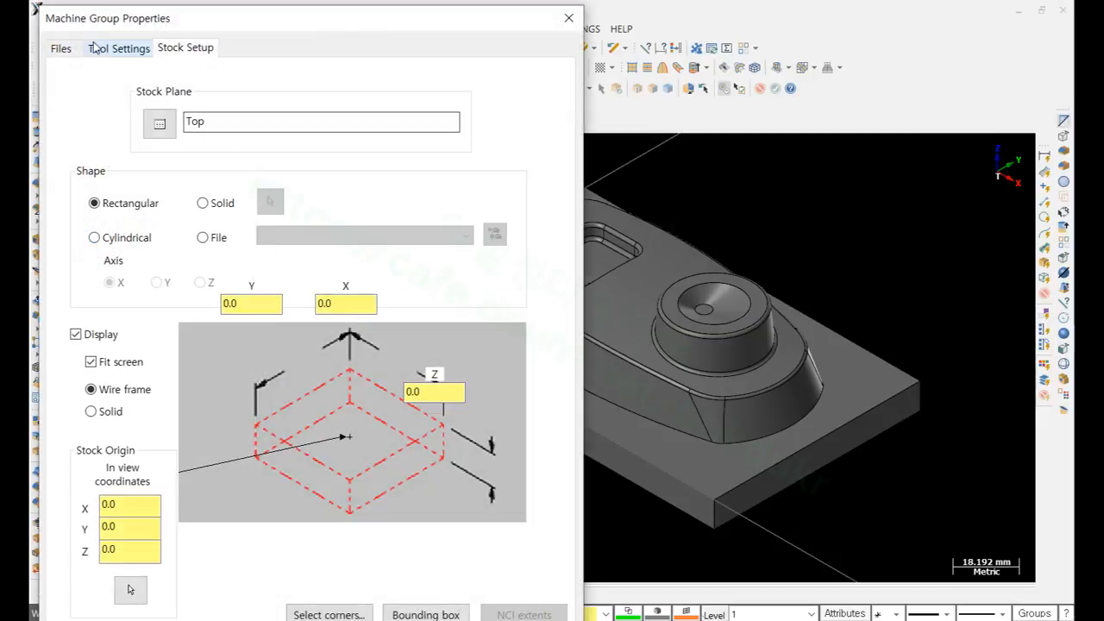
left_click(138, 49)
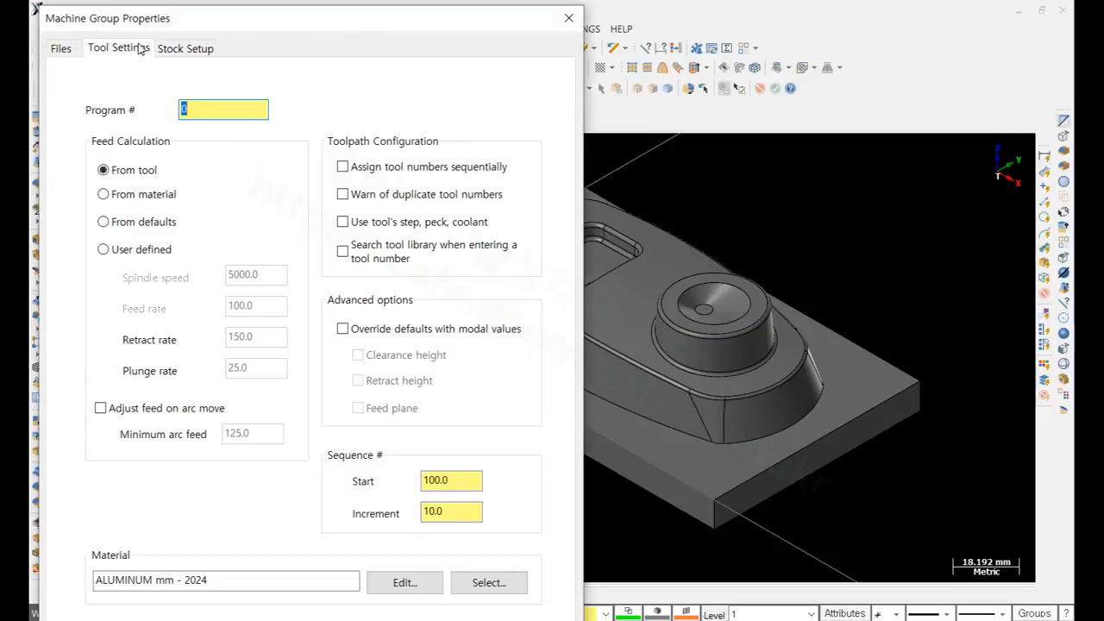
left_click(104, 250)
key("Tab")
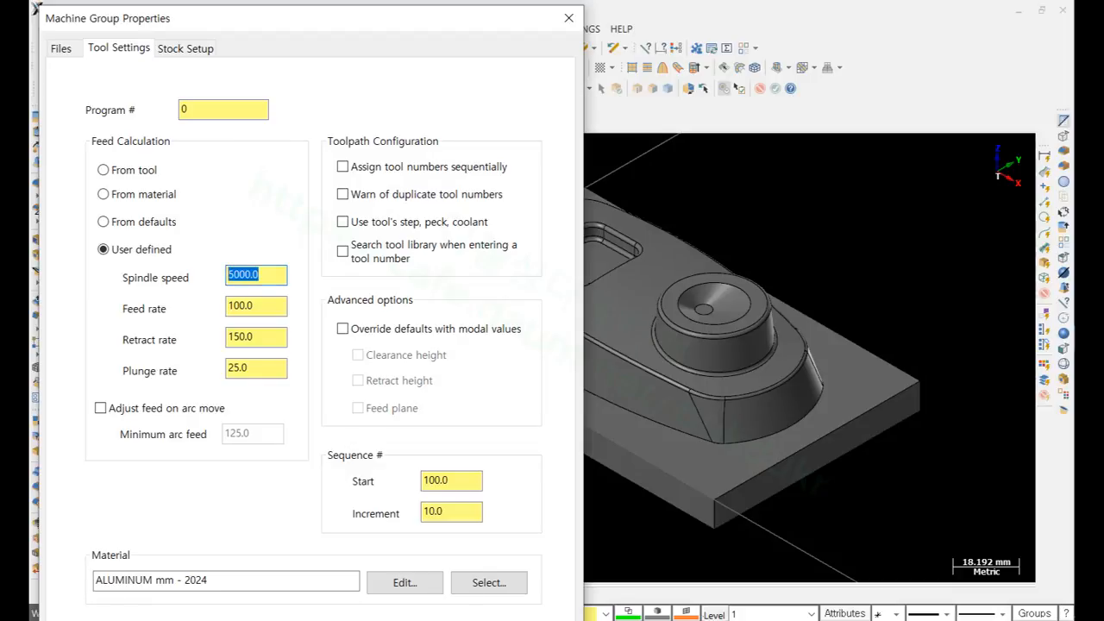
type("3000")
key("Tab")
type("10")
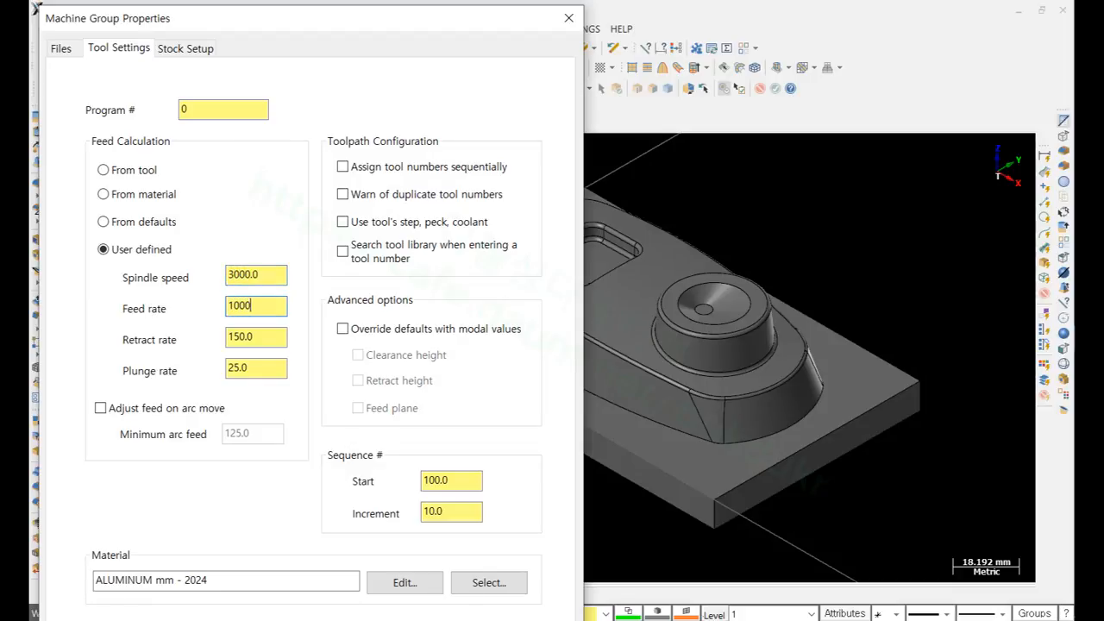
type("00")
key("Tab")
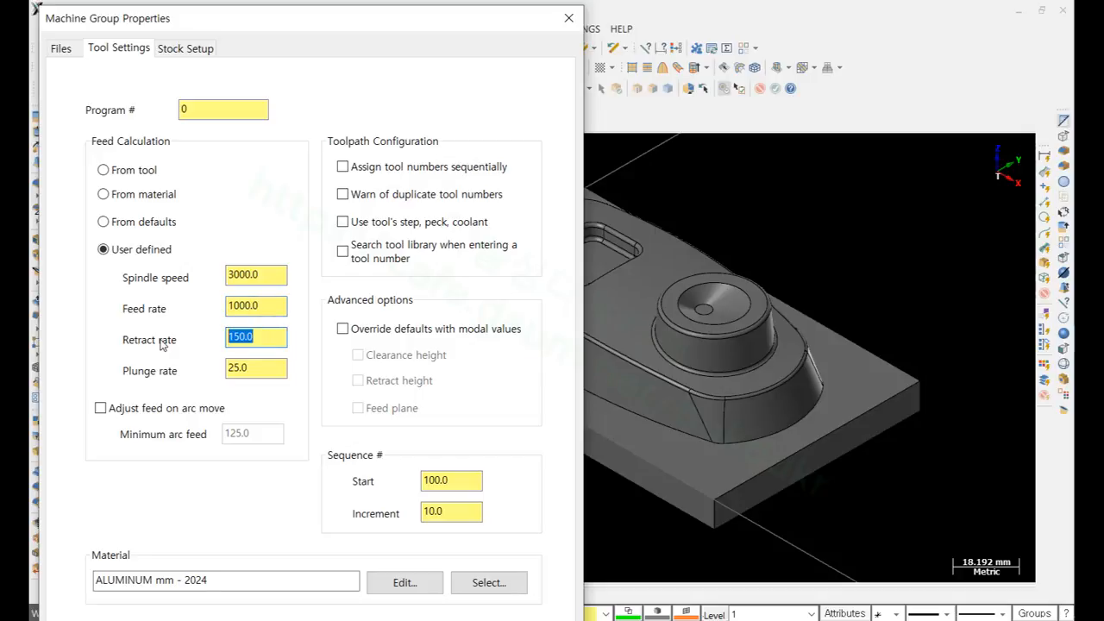
type("3000")
key("Tab")
type("100")
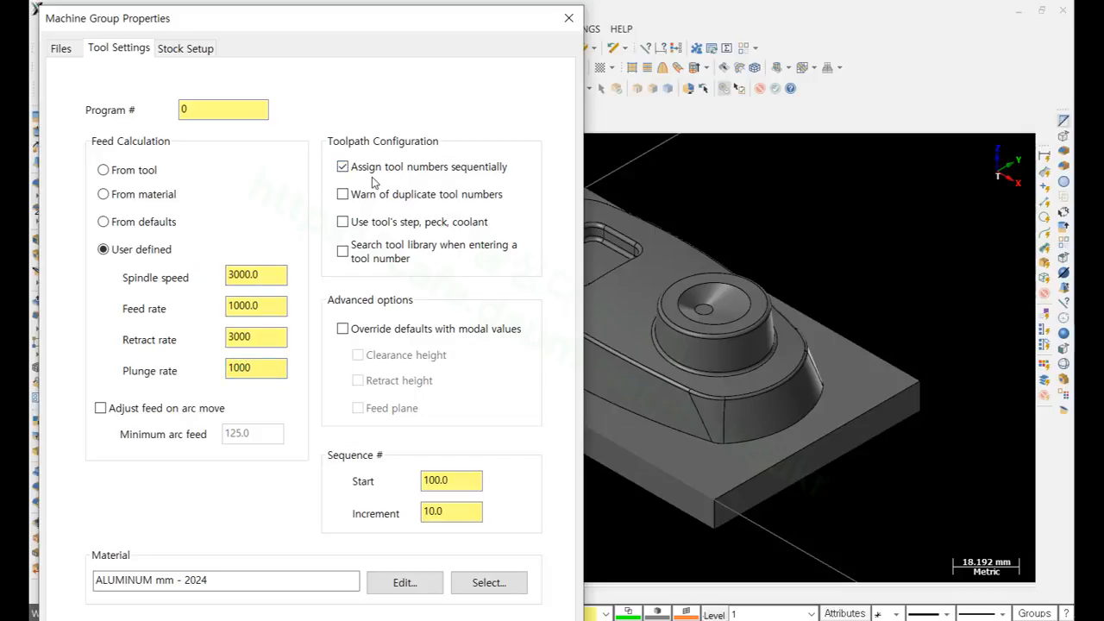
Step: Start a bounding box for the machine group's rectangular stock and select the part solid as its entity
left_click(188, 49)
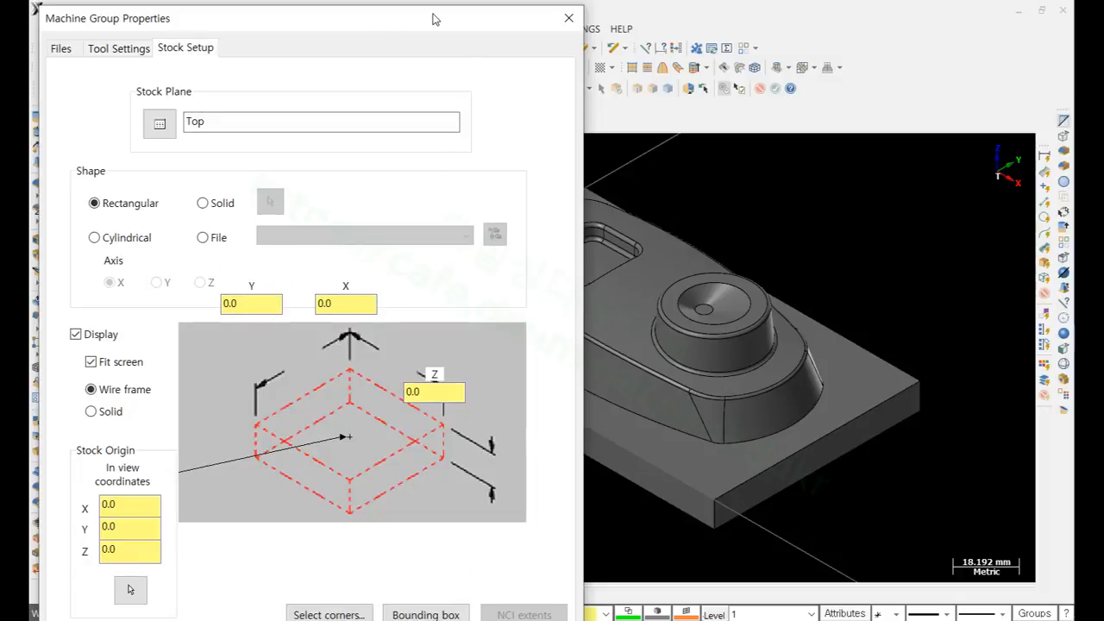
left_click_drag(435, 32, 460, 6)
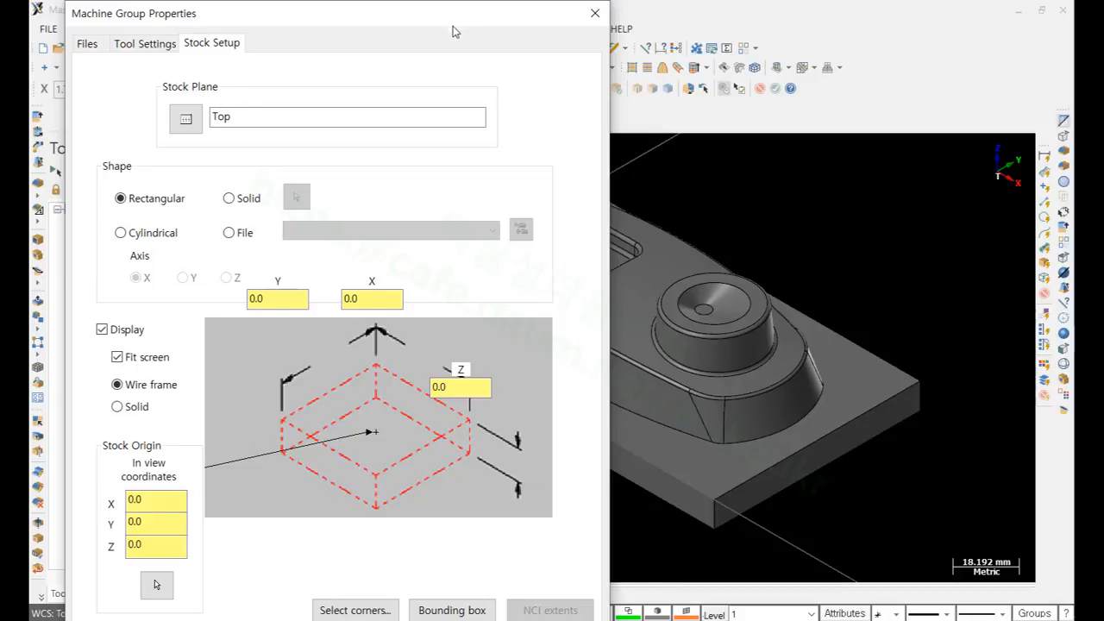
left_click_drag(455, 32, 496, 7)
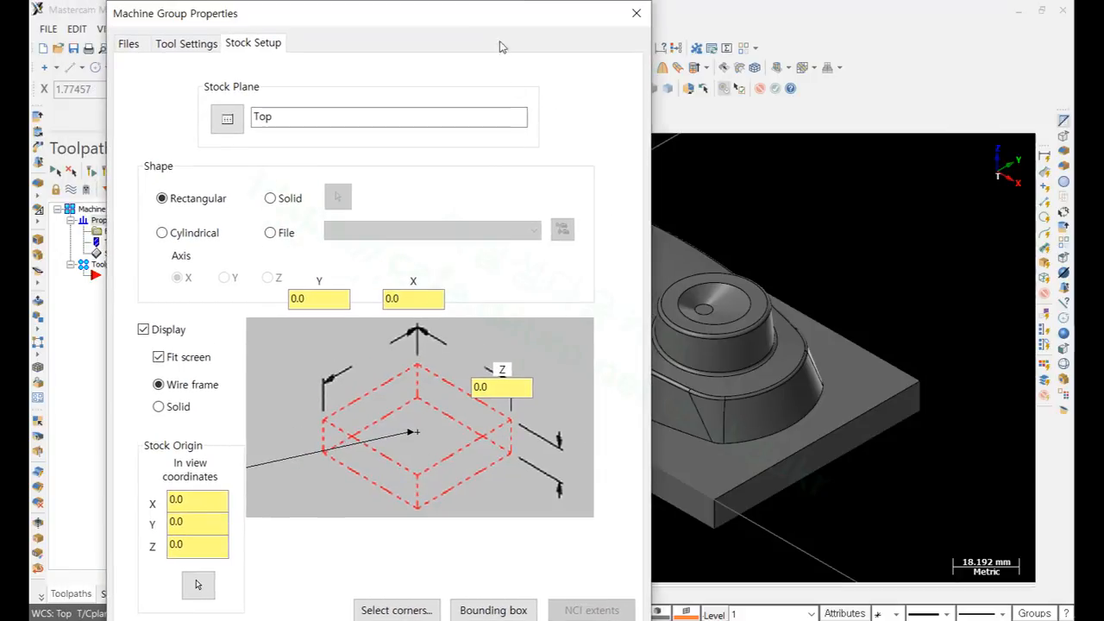
left_click(523, 608)
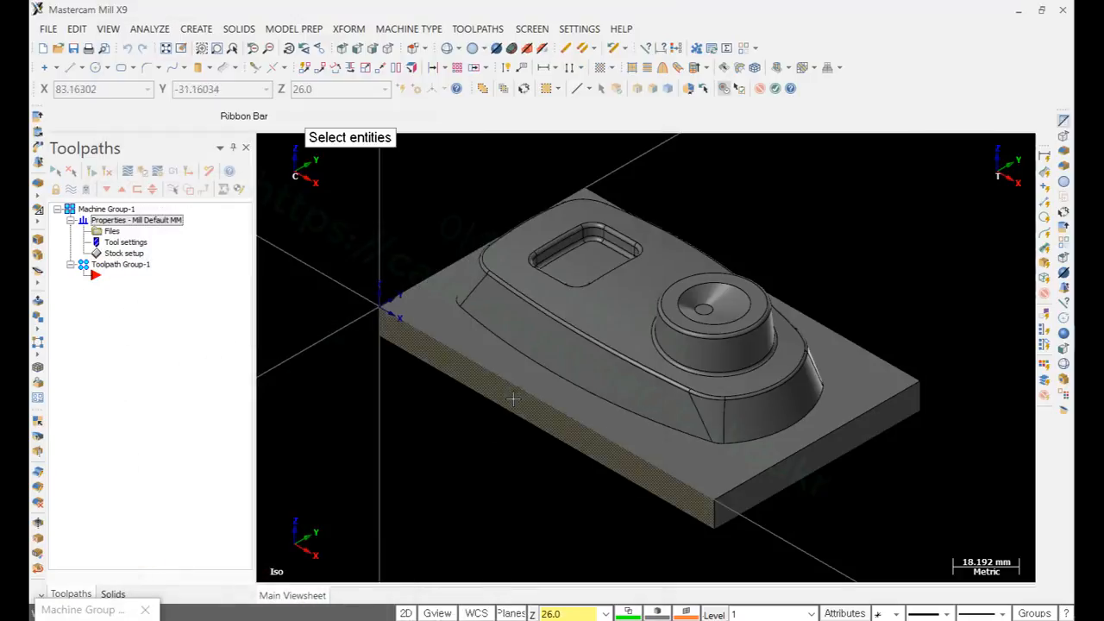
left_click(630, 345)
left_click(775, 88)
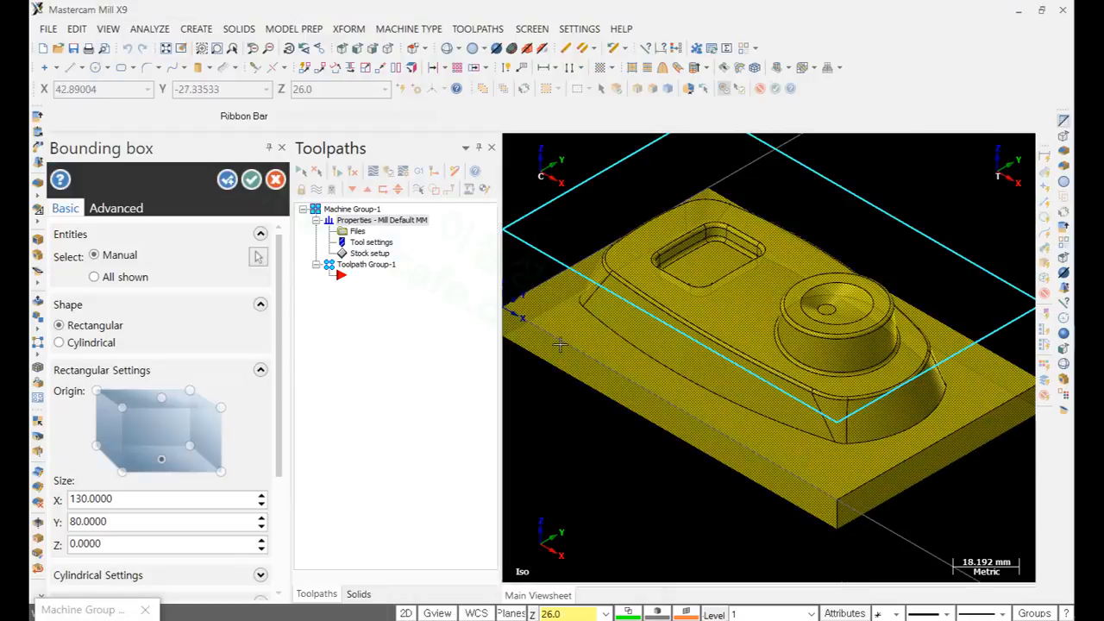
Step: Switch construction mode to 3D, then fit the rectangular bounding box to all shown entities and apply it to the stock
left_click(406, 613)
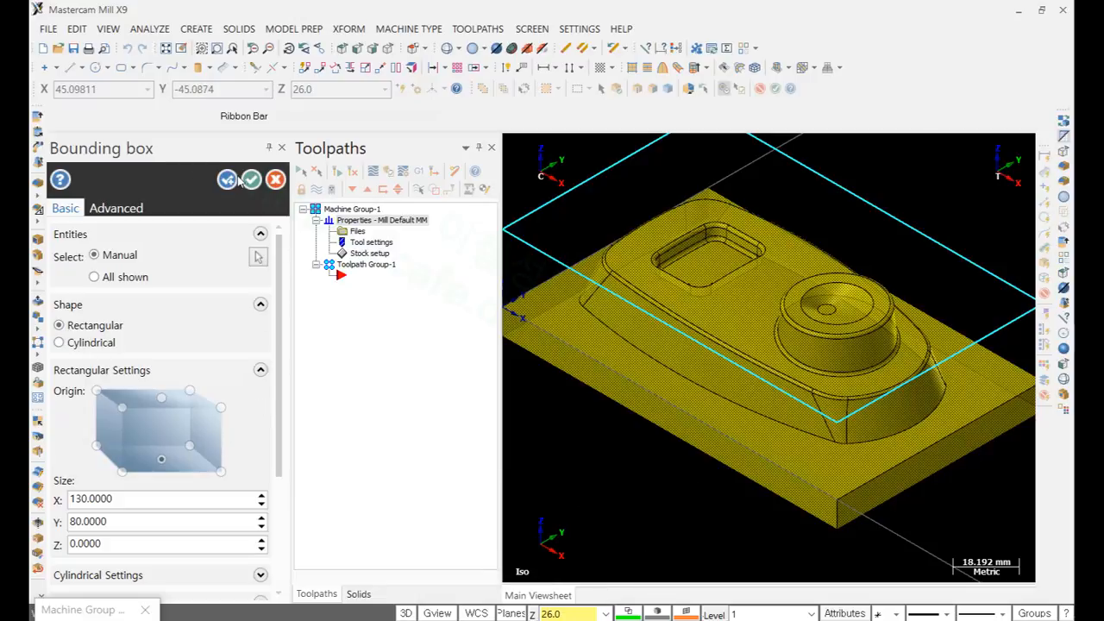
left_click(112, 280)
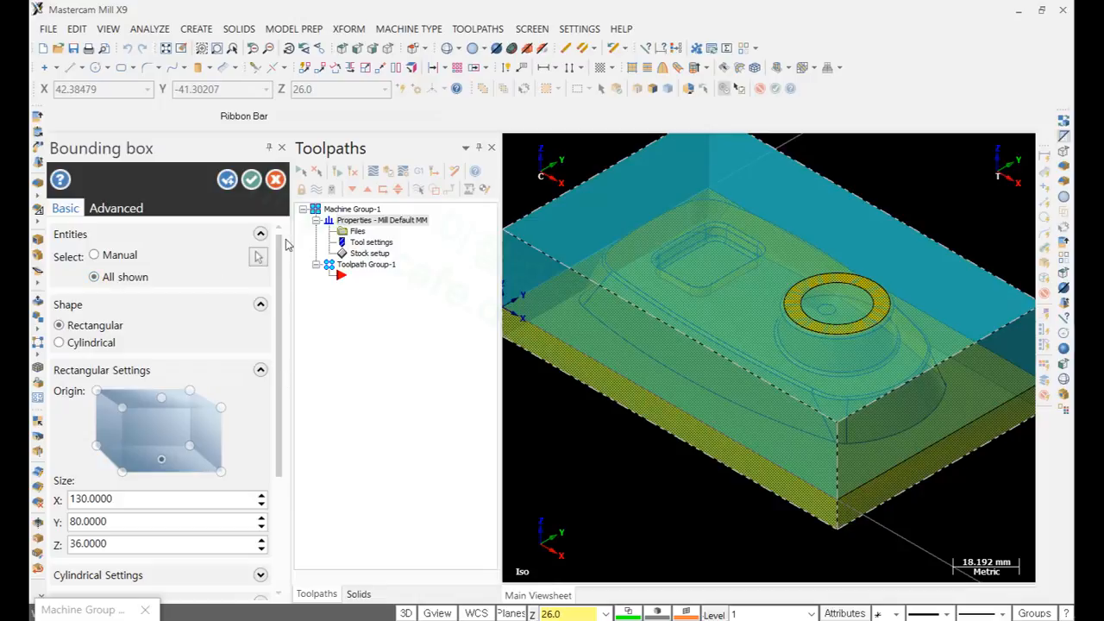
left_click(251, 178)
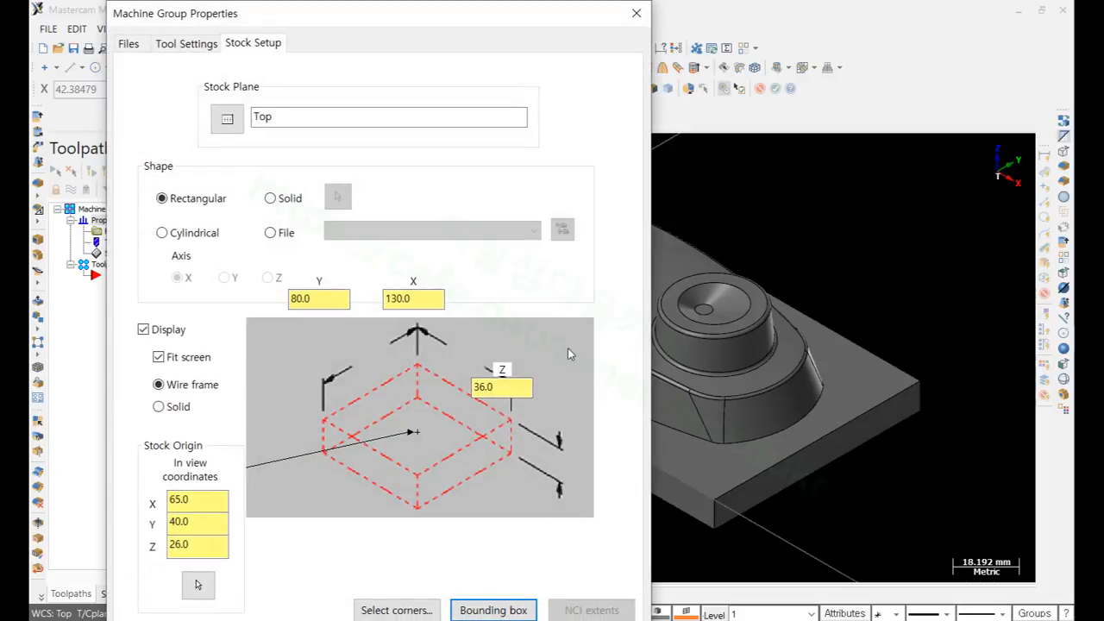
Step: Set the stock's Z height to 38 mm
left_click(335, 301)
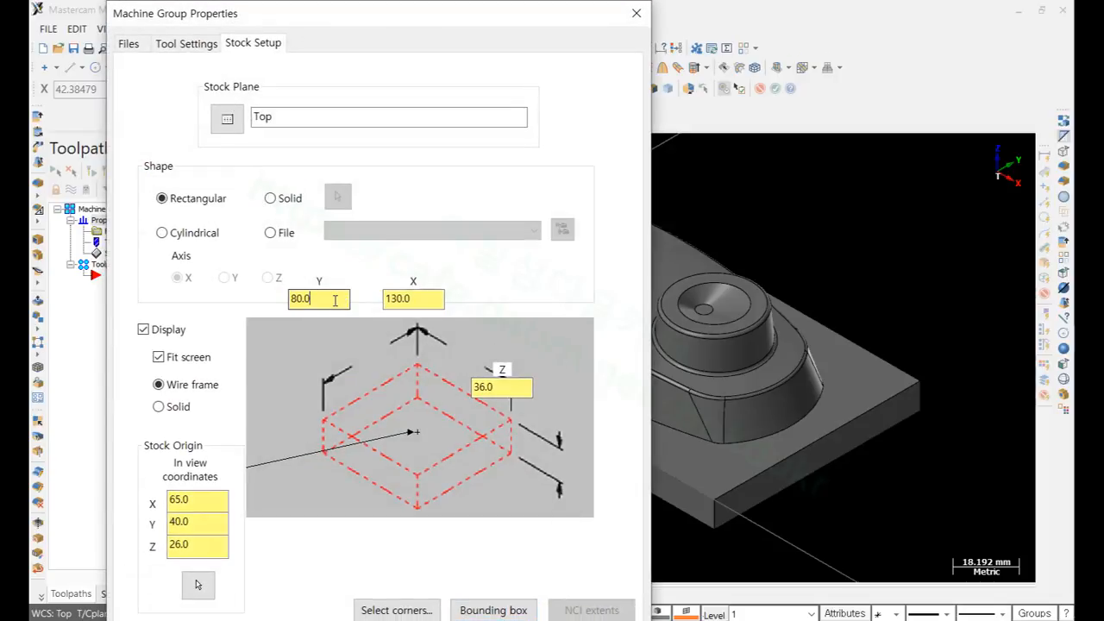
left_click(430, 298)
left_click(509, 387)
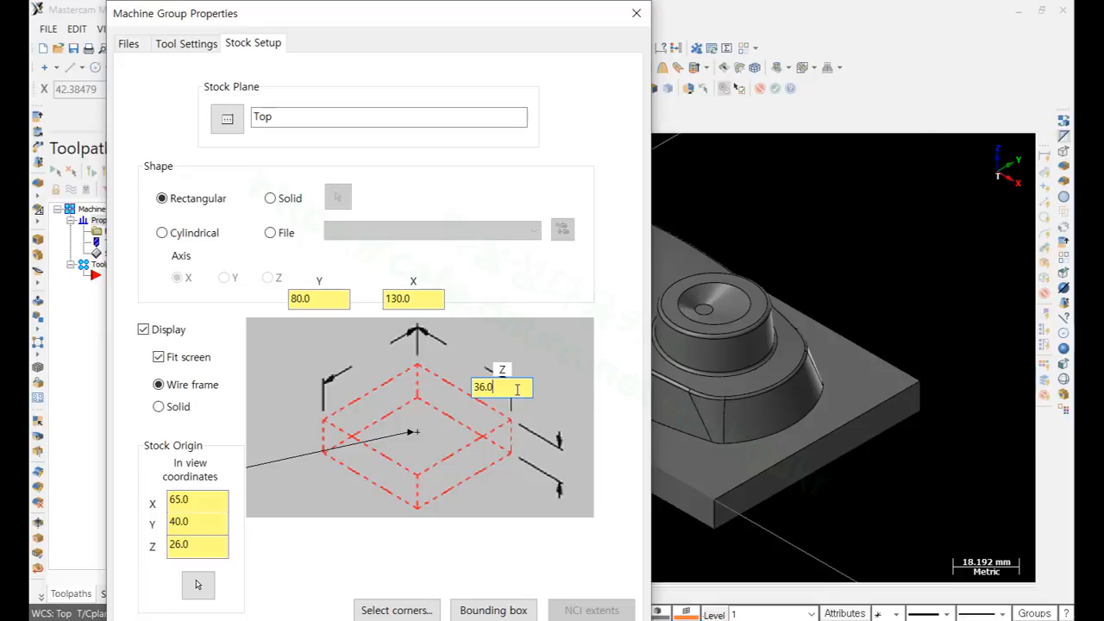
left_click_drag(518, 389, 462, 387)
type("38")
Step: Set the stock origin's Z coordinate to 28 and close the machine group properties
left_click(219, 553)
left_click_drag(215, 545, 114, 549)
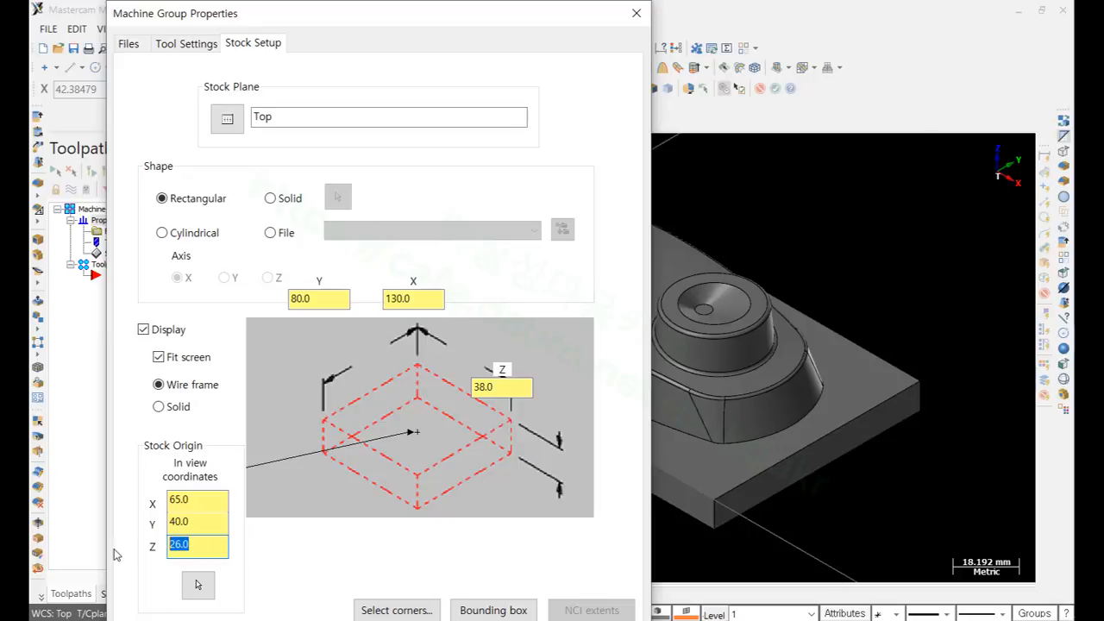
type("28")
mouse_move(511, 28)
left_mouse_down()
mouse_move(580, 5)
mouse_move(510, 147)
mouse_move(507, 7)
left_mouse_up()
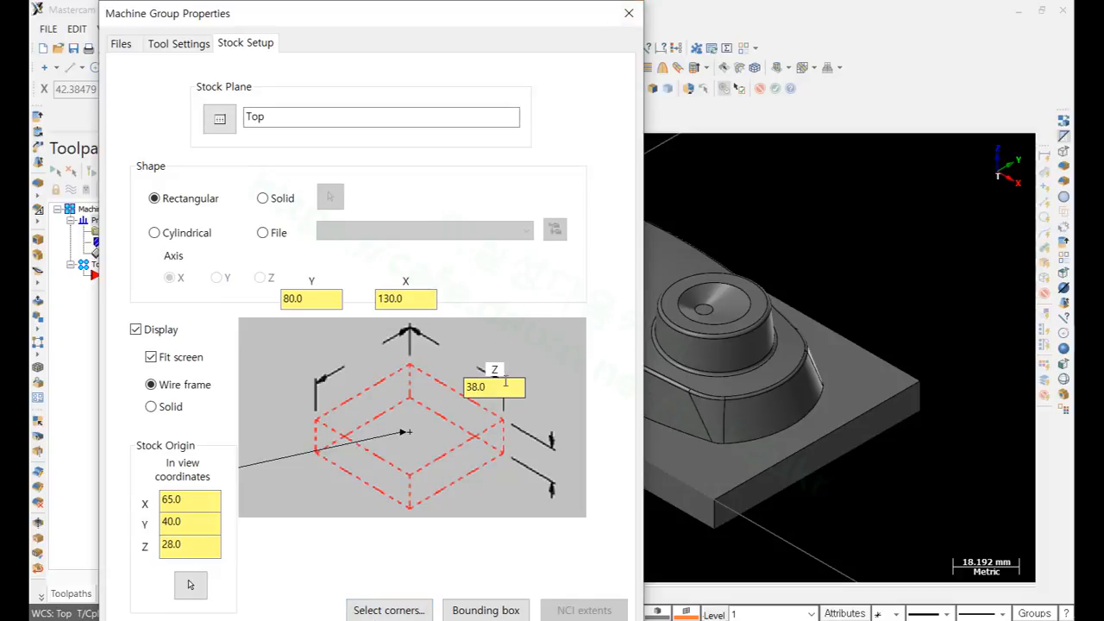
left_click(630, 13)
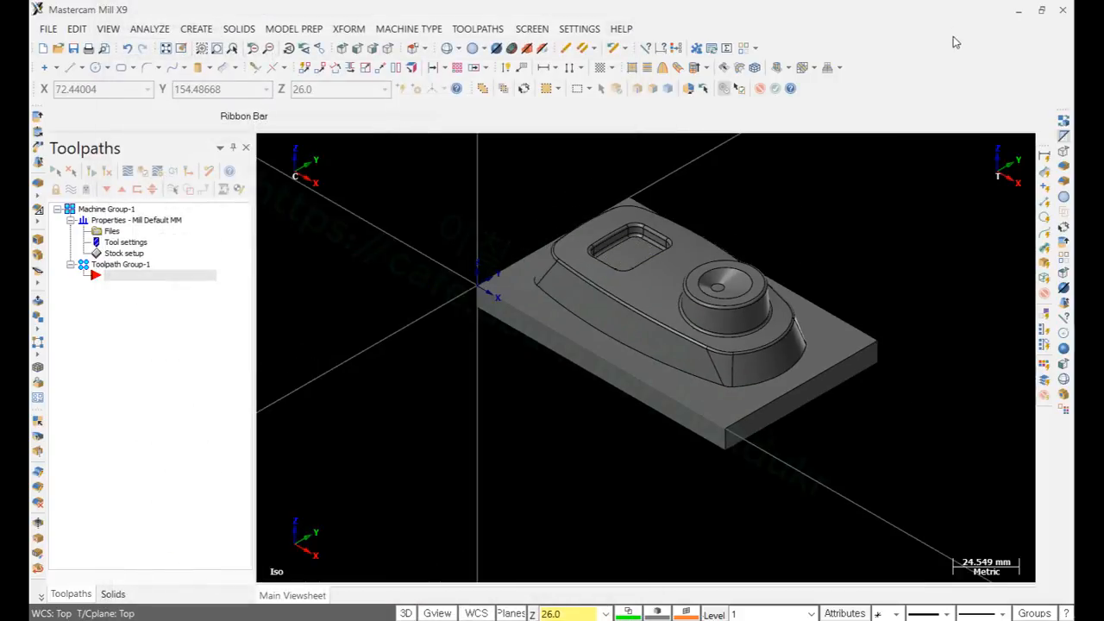
Step: Switch to the Windows display settings, set the text and app scaling to 100%, and return to Mastercam
left_click(1017, 12)
right_click(571, 175)
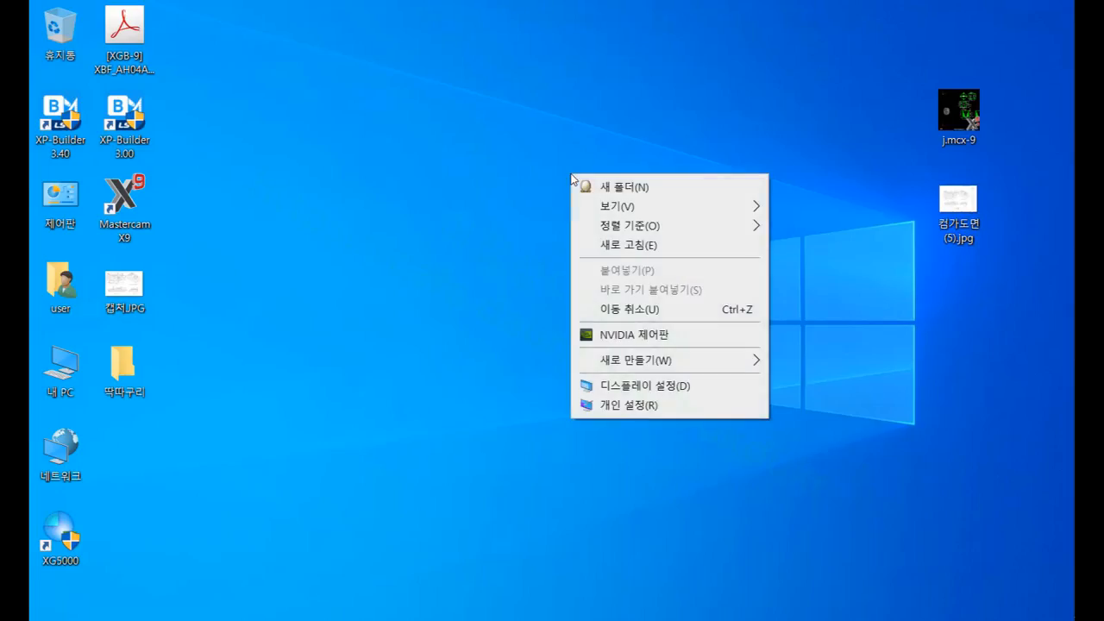
left_click(642, 390)
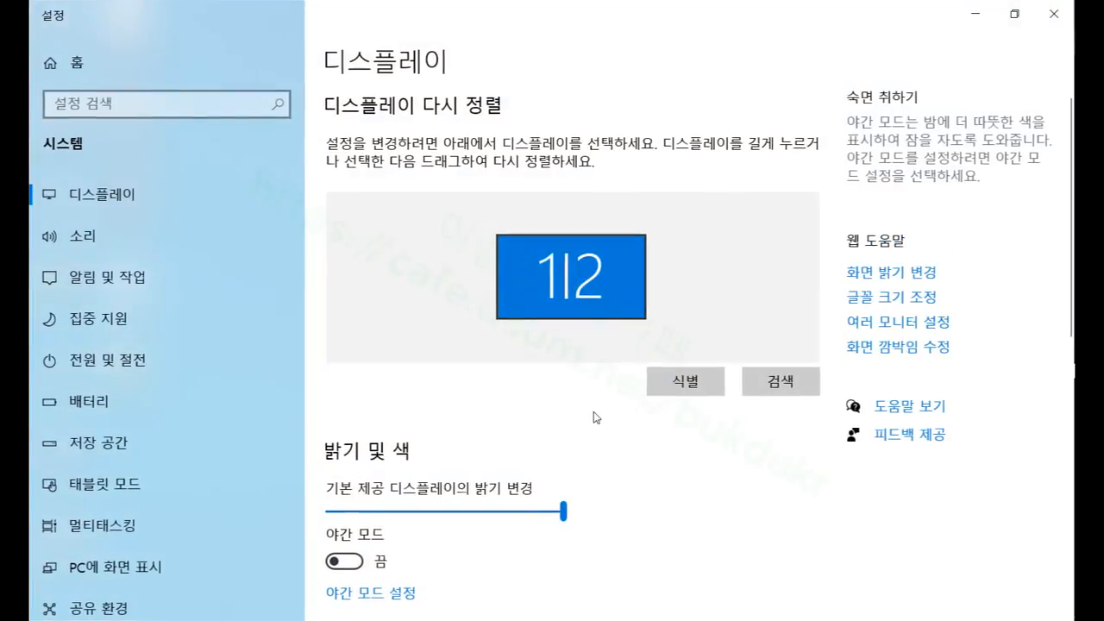
scroll(461, 491, "down", 5)
left_click(463, 494)
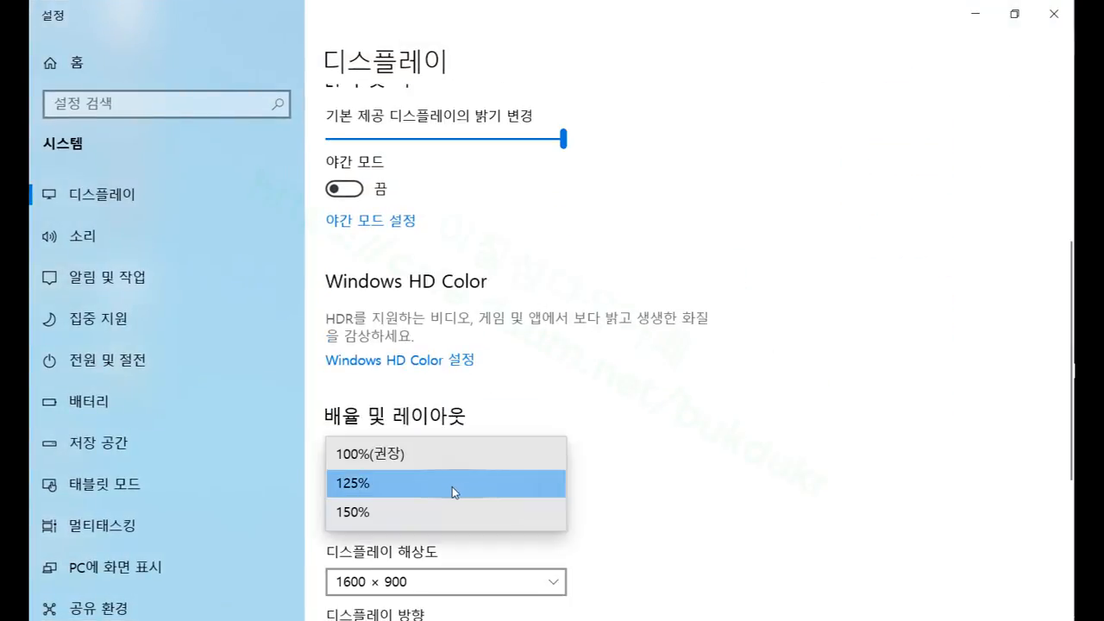
left_click(399, 463)
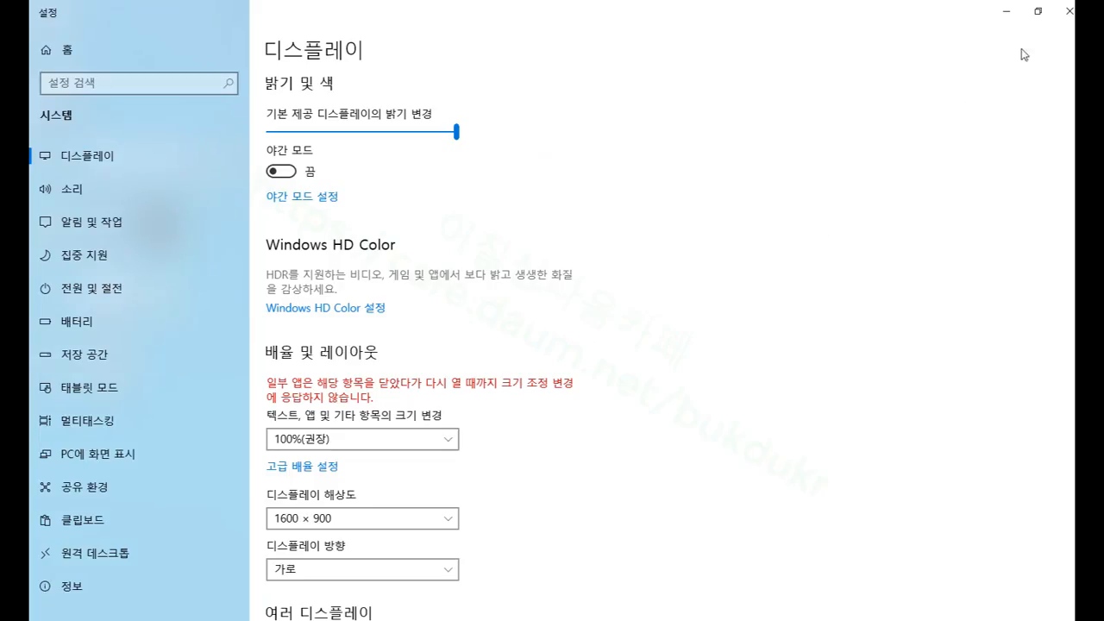
left_click(1069, 11)
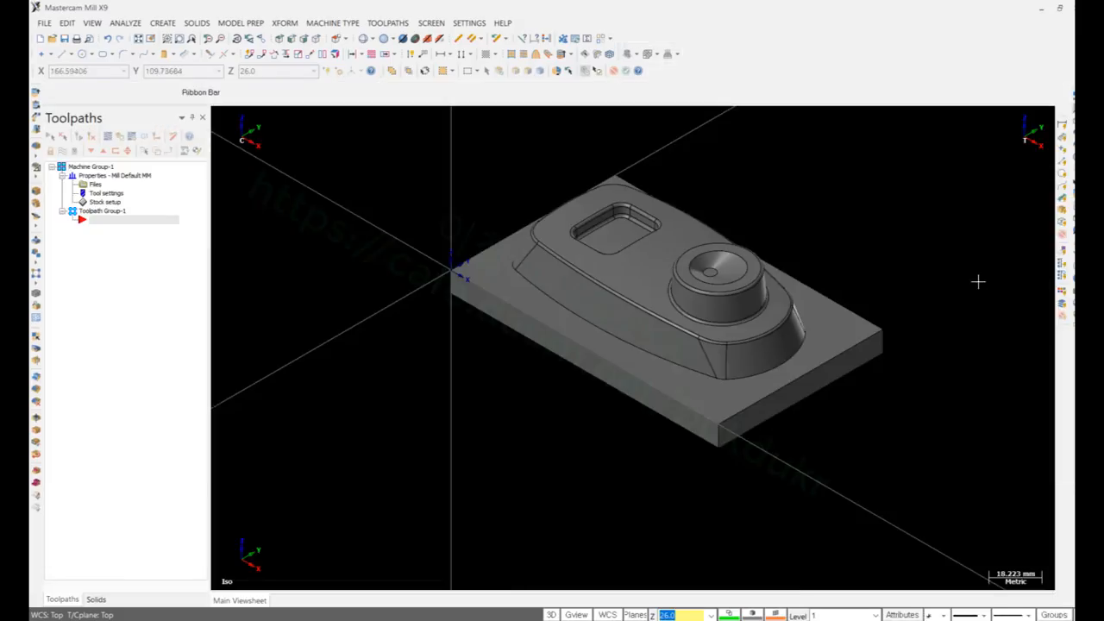
Step: Define rectangular stock from all solids, with the stock height Z set to 38 and the stock origin Z to 28
left_click(103, 203)
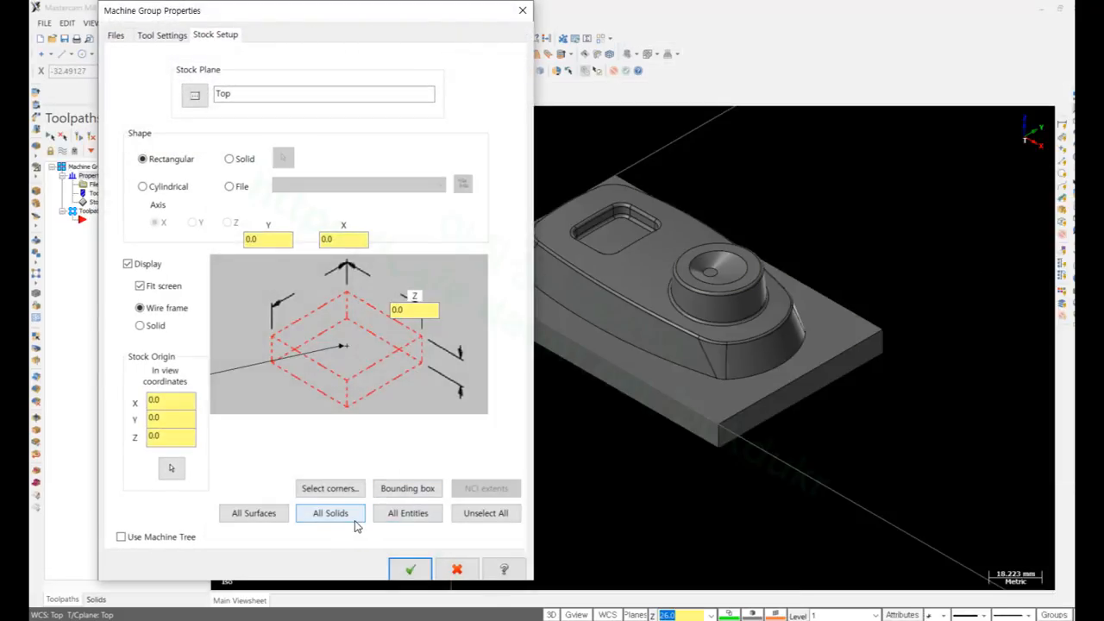
left_click(345, 517)
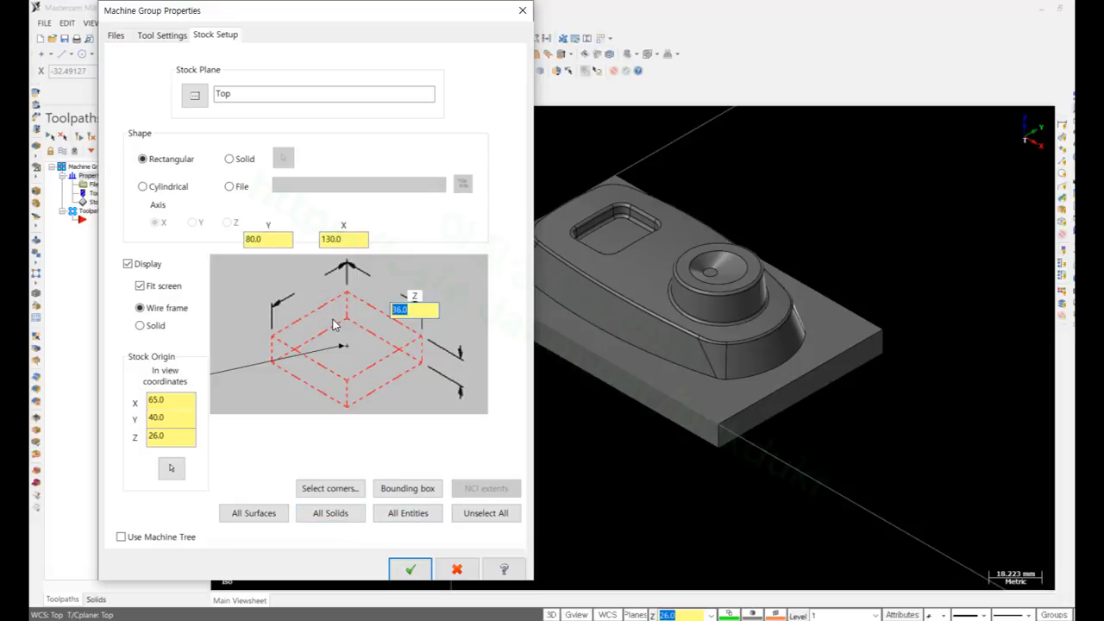
type("38")
key("Tab")
type("28")
left_click(410, 569)
scroll(768, 232, "up", 3)
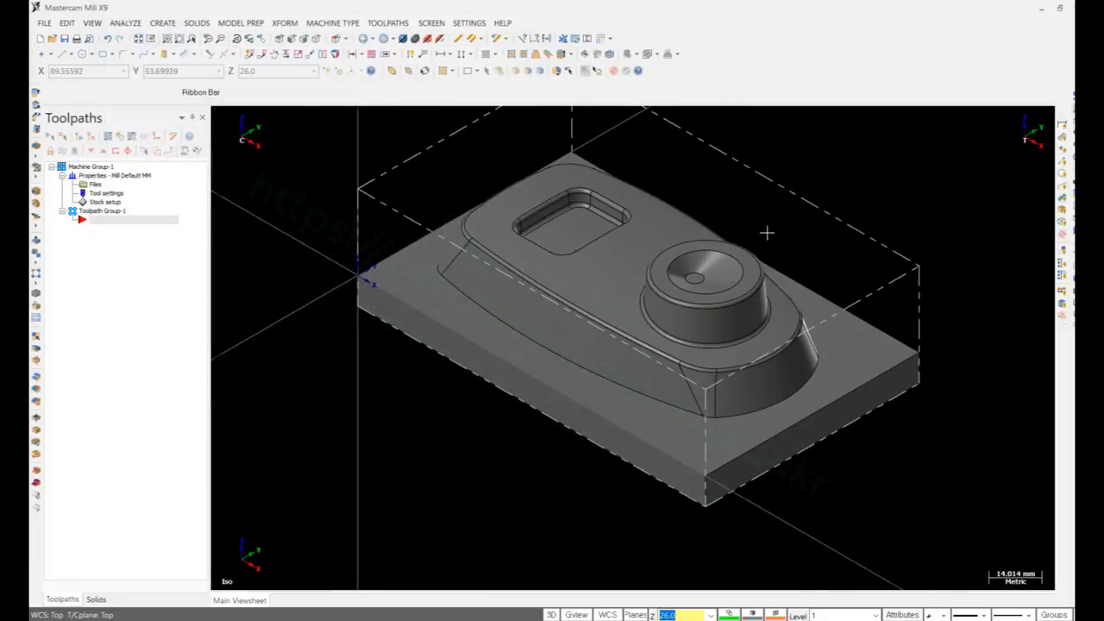
key("alt+F1")
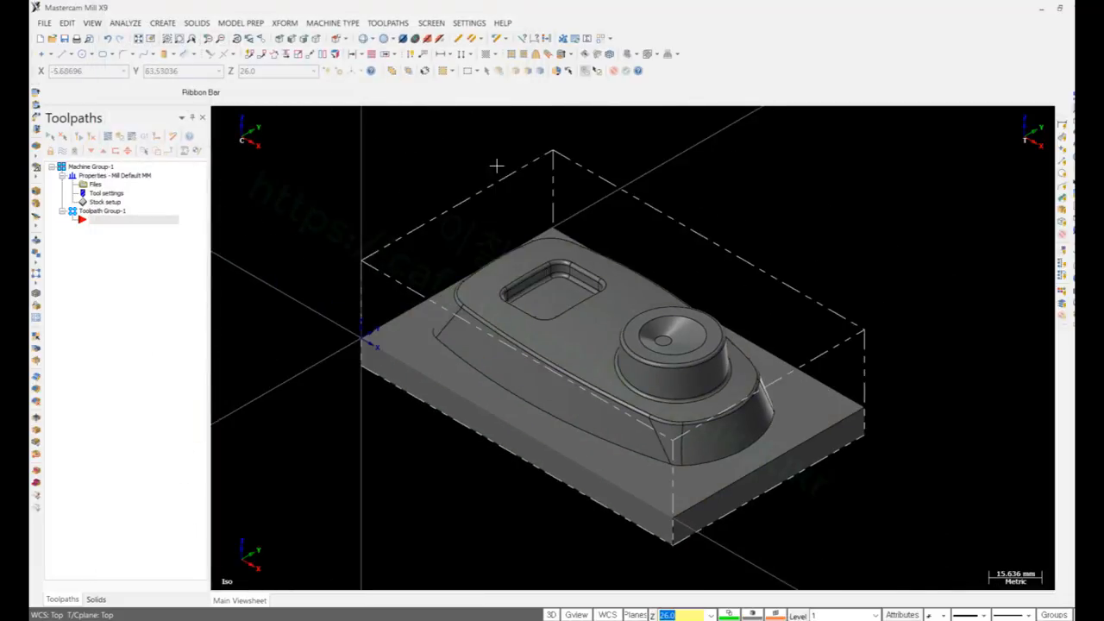
left_click(294, 39)
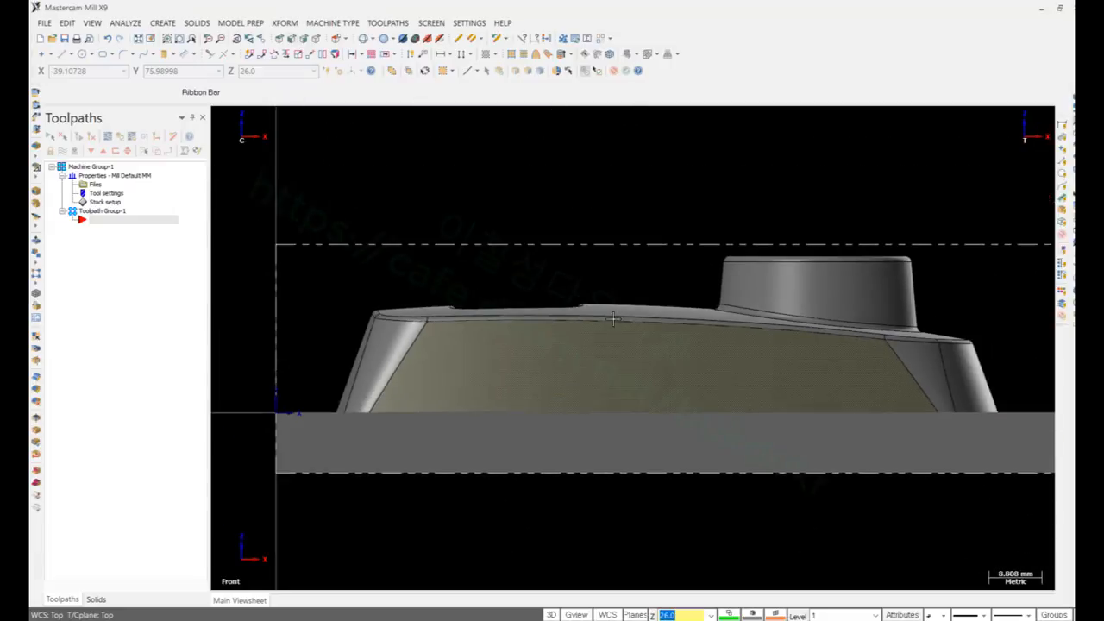
scroll(799, 257, "down", 2)
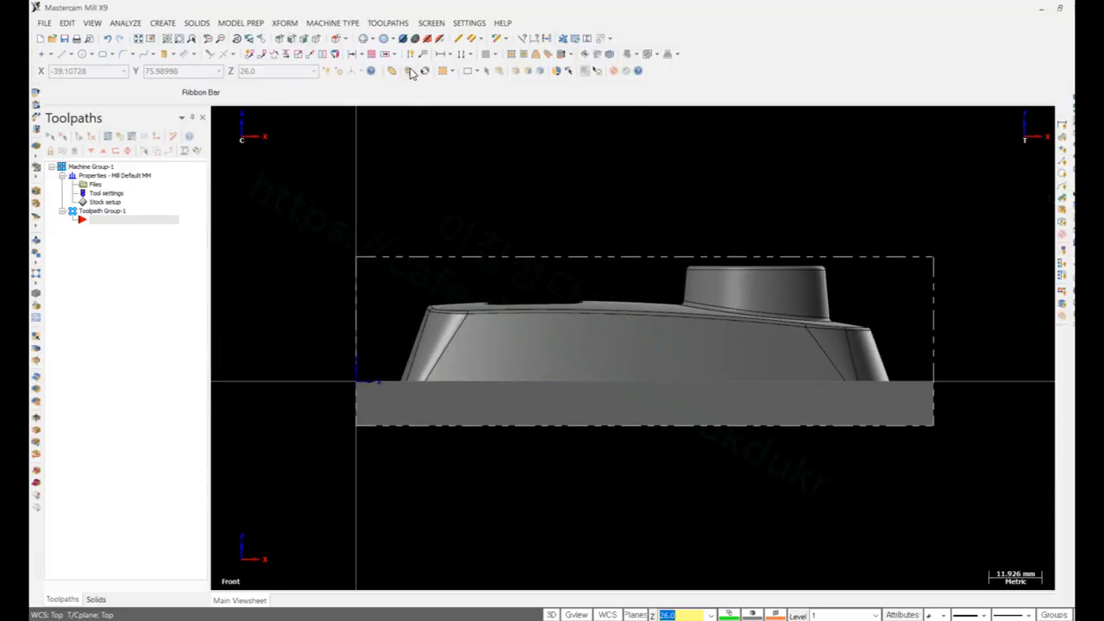
left_click(316, 38)
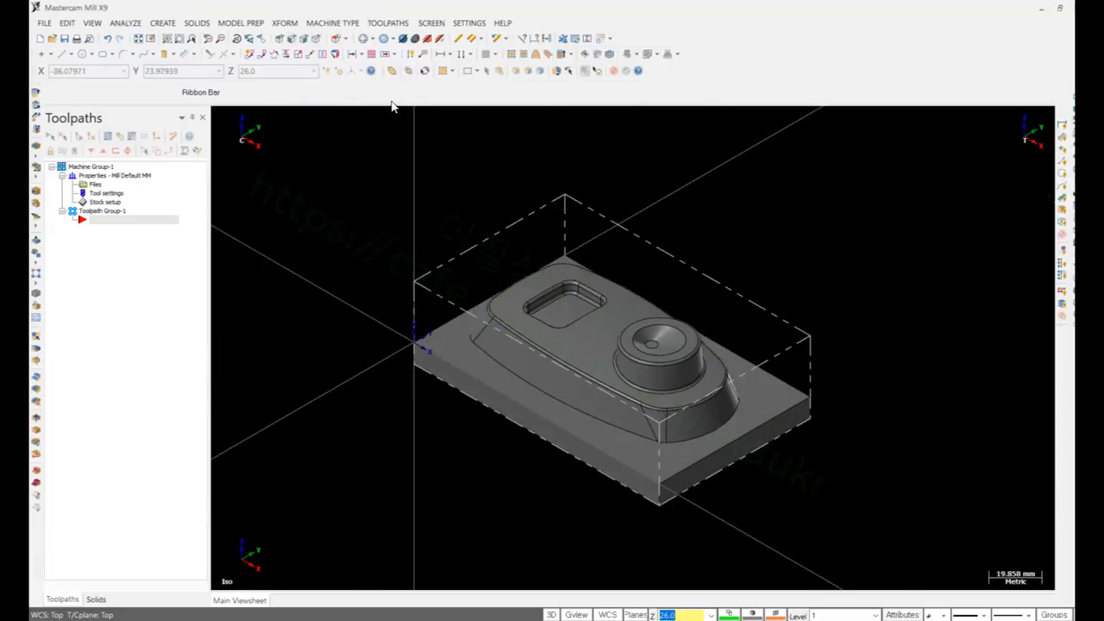
Step: Filter the tool library to flat end mills and add the 10 mm flat end mill to the machine group
left_click(390, 24)
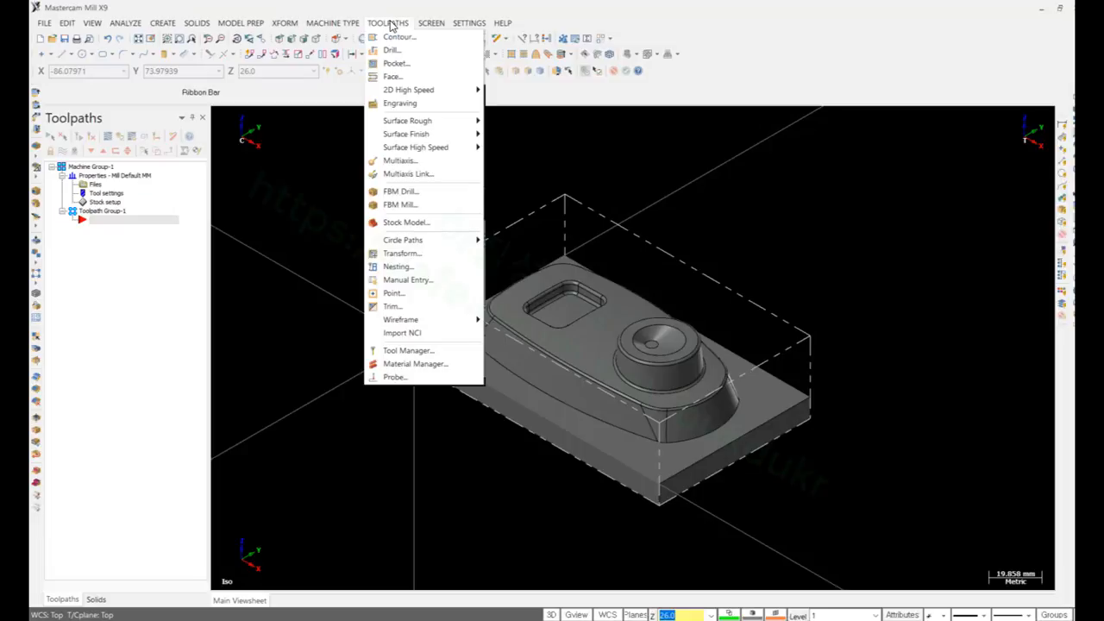
left_click(405, 351)
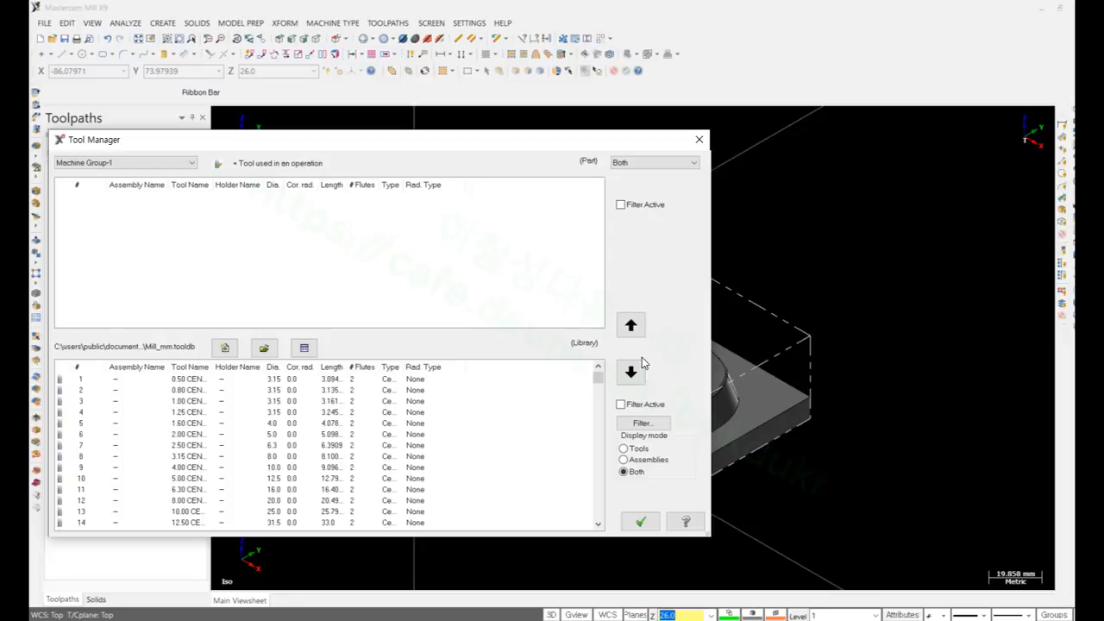
left_click(645, 421)
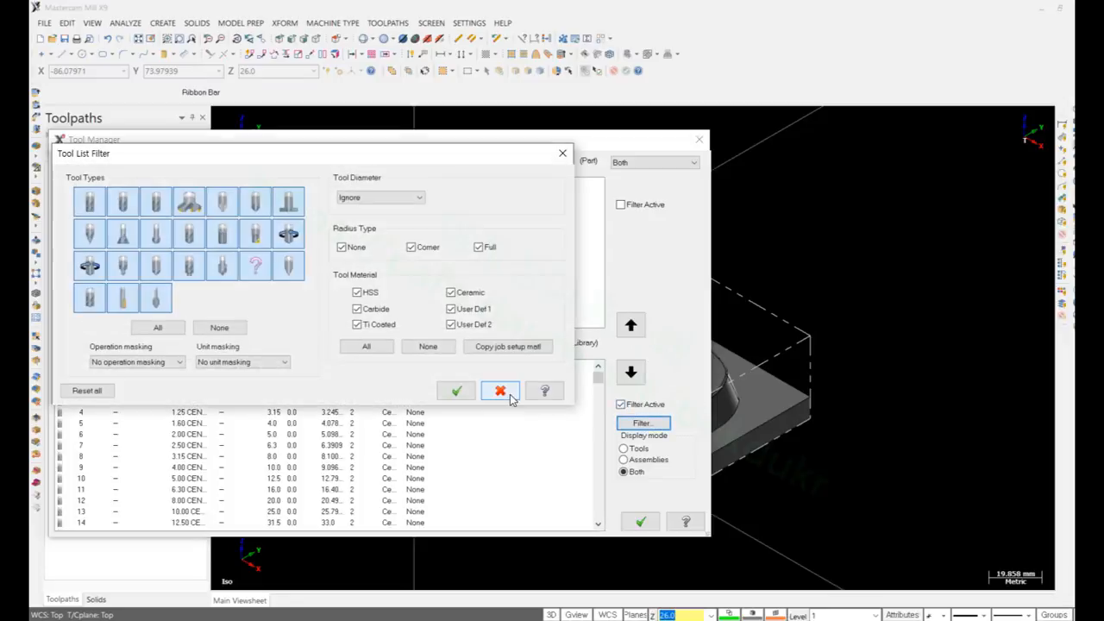
left_click(220, 328)
left_click(90, 202)
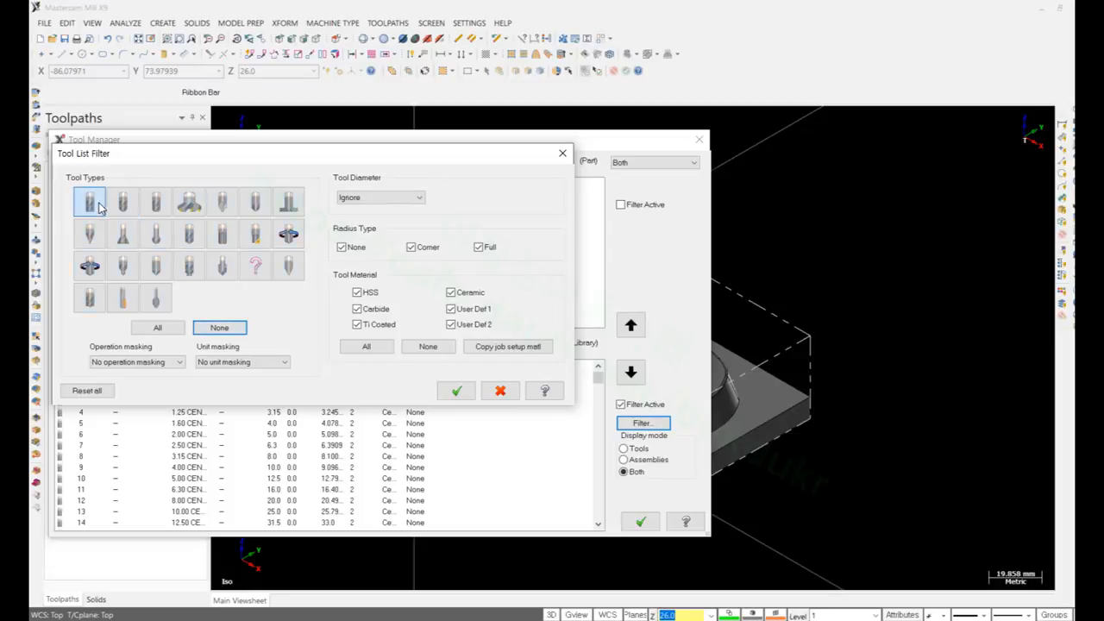
left_click(454, 390)
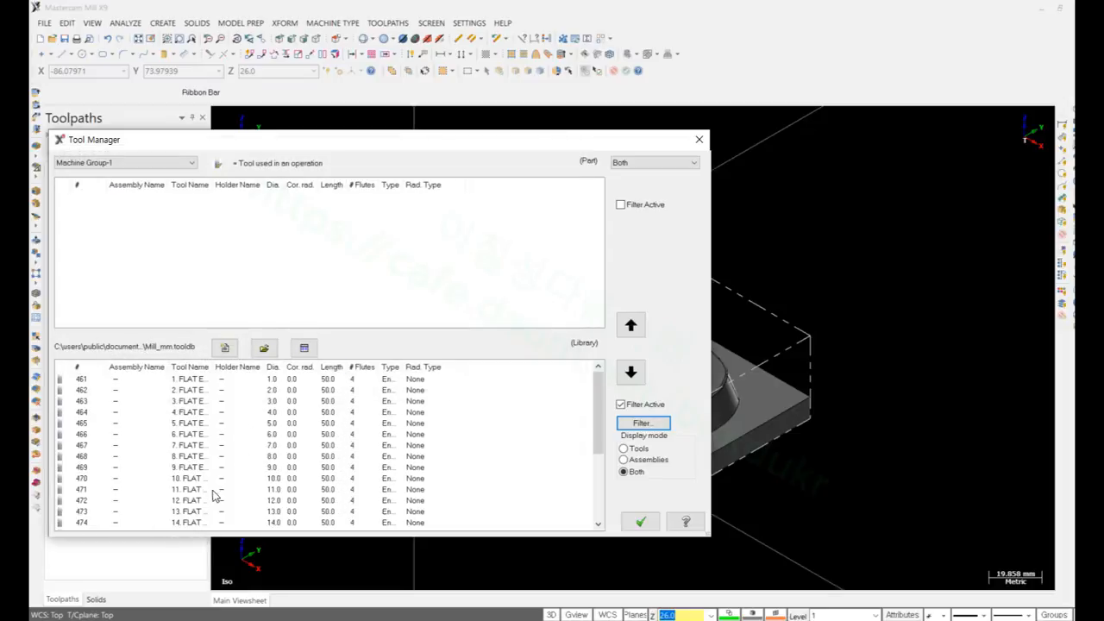
double_click(186, 479)
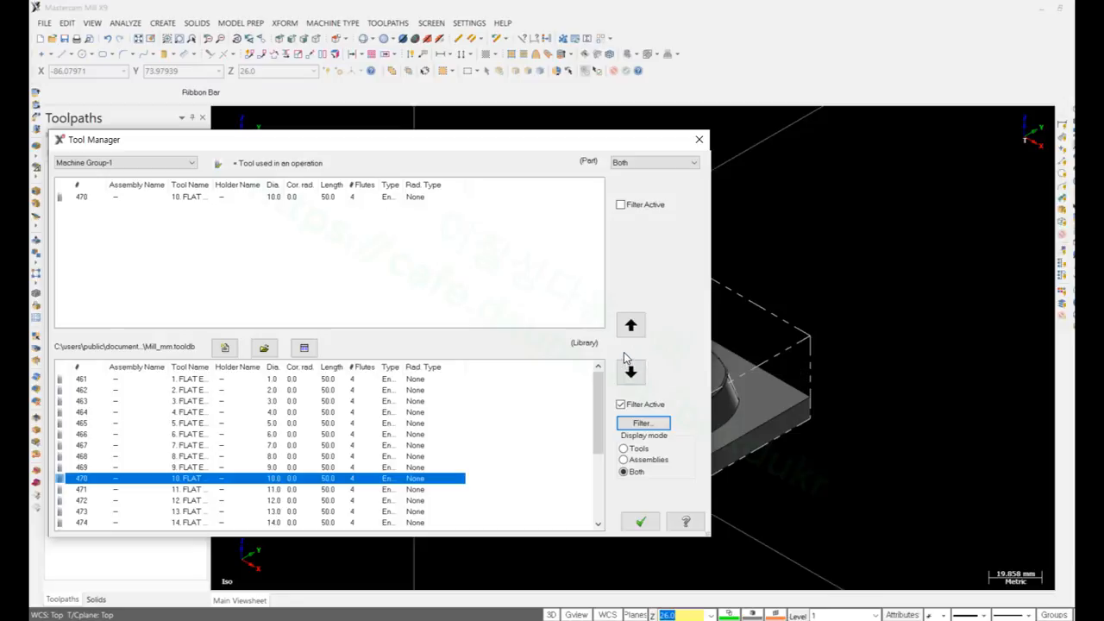
left_click_drag(609, 147, 326, 109)
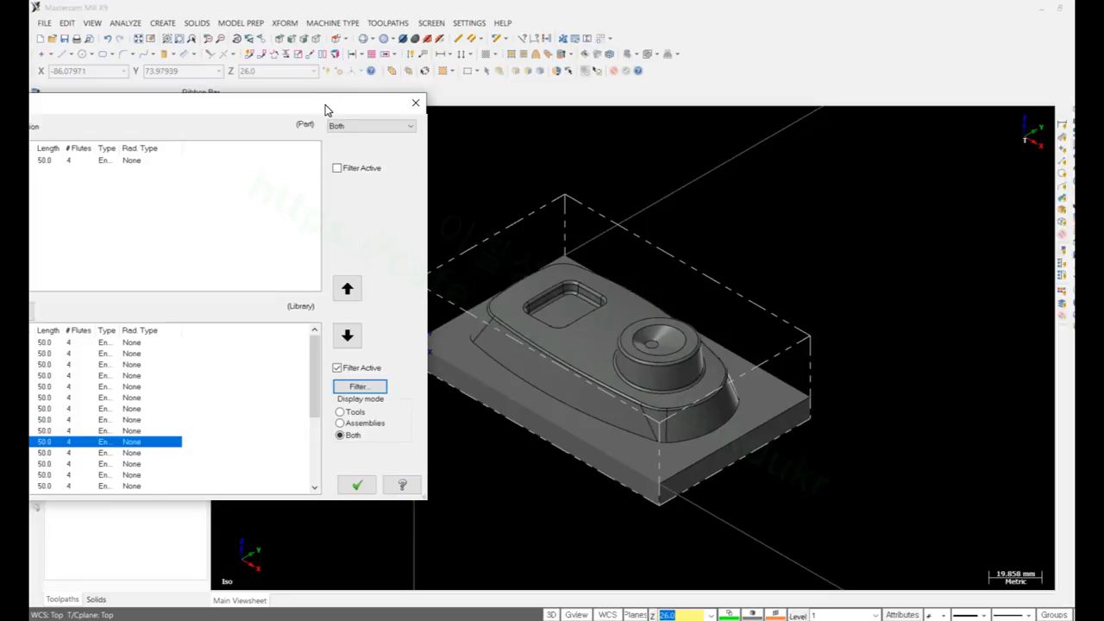
left_click_drag(326, 109, 677, 162)
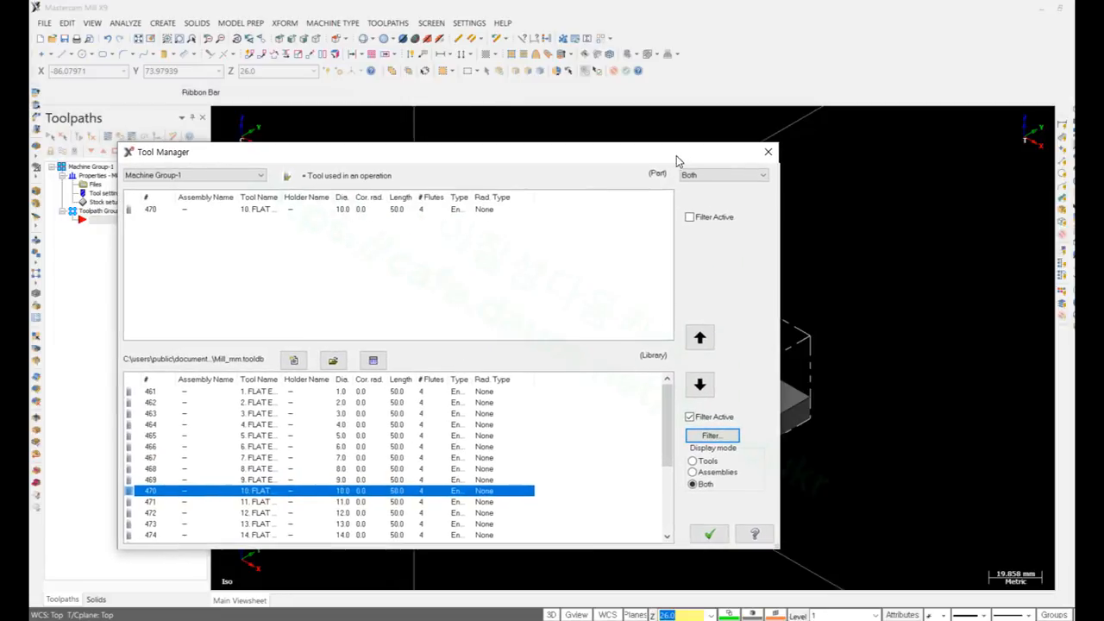
Step: Filter the tool library to ball end mills and add the 4 mm and 2 mm ball end mills to the machine group
left_click(725, 436)
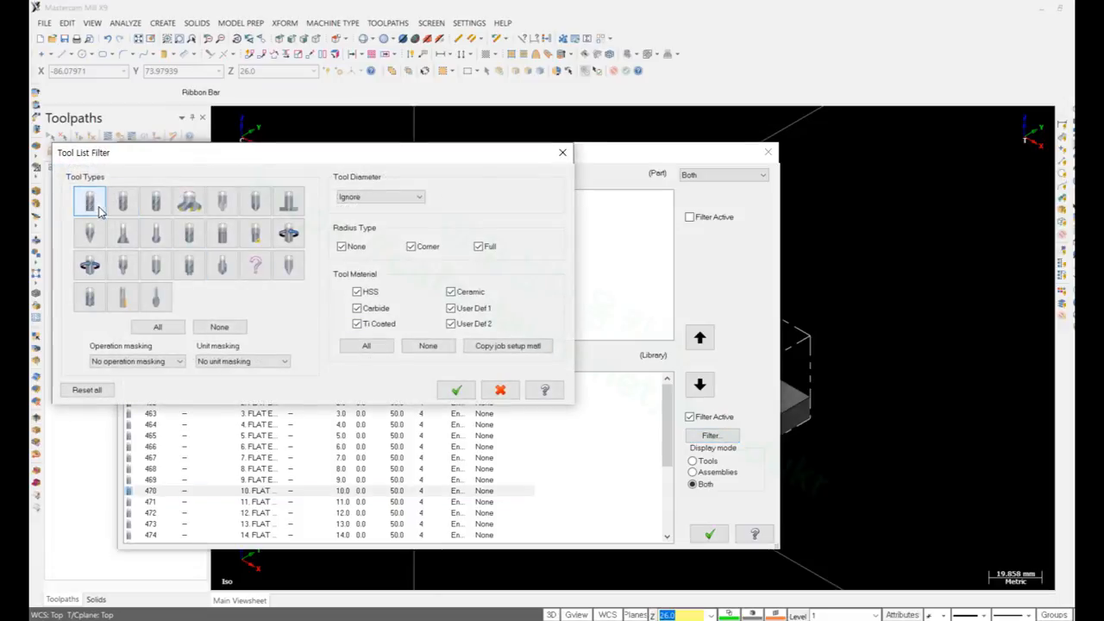
left_click(122, 203)
left_click(456, 390)
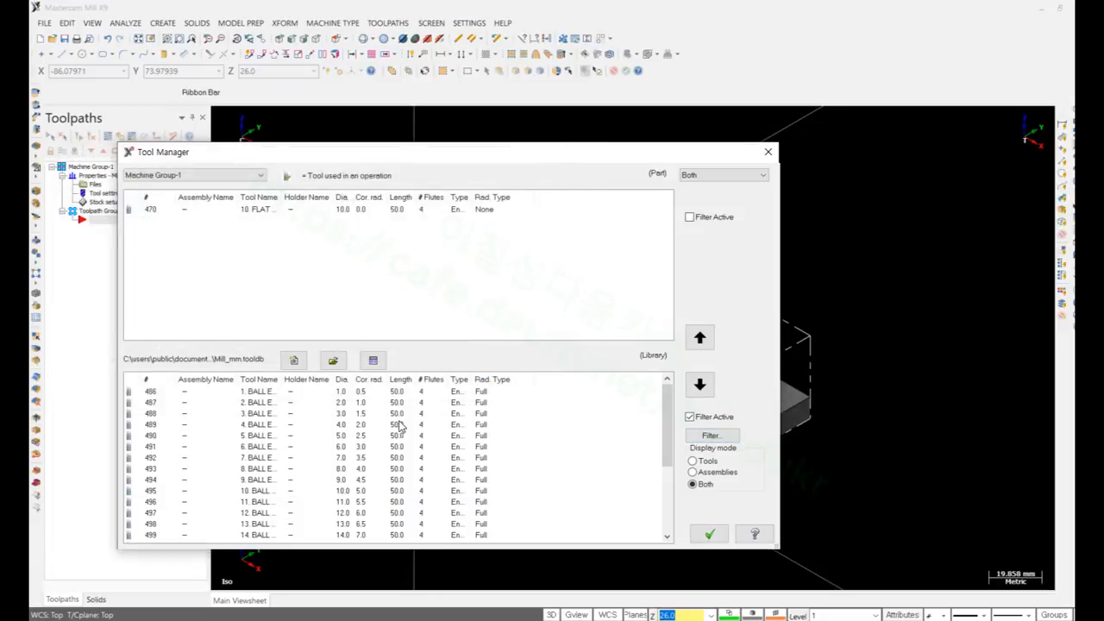
double_click(263, 424)
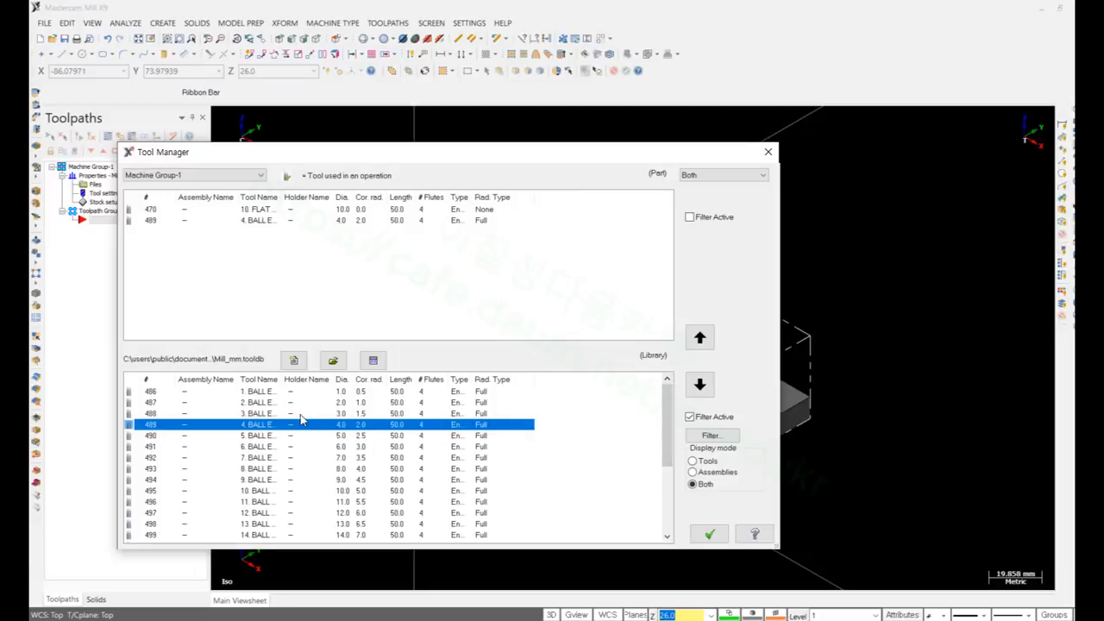
double_click(260, 403)
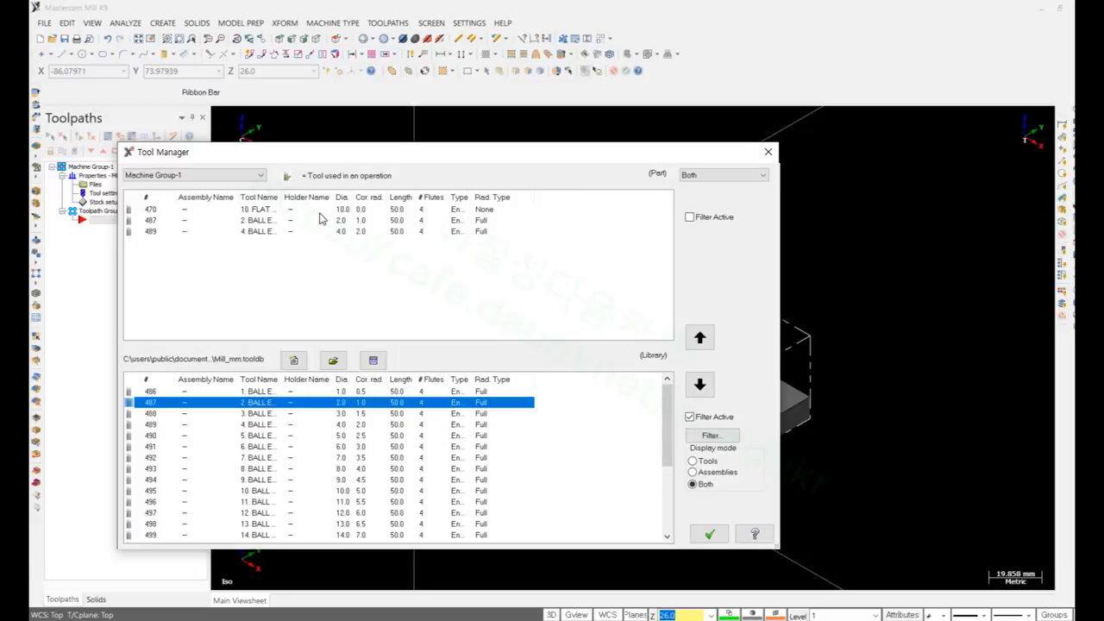
left_click(709, 534)
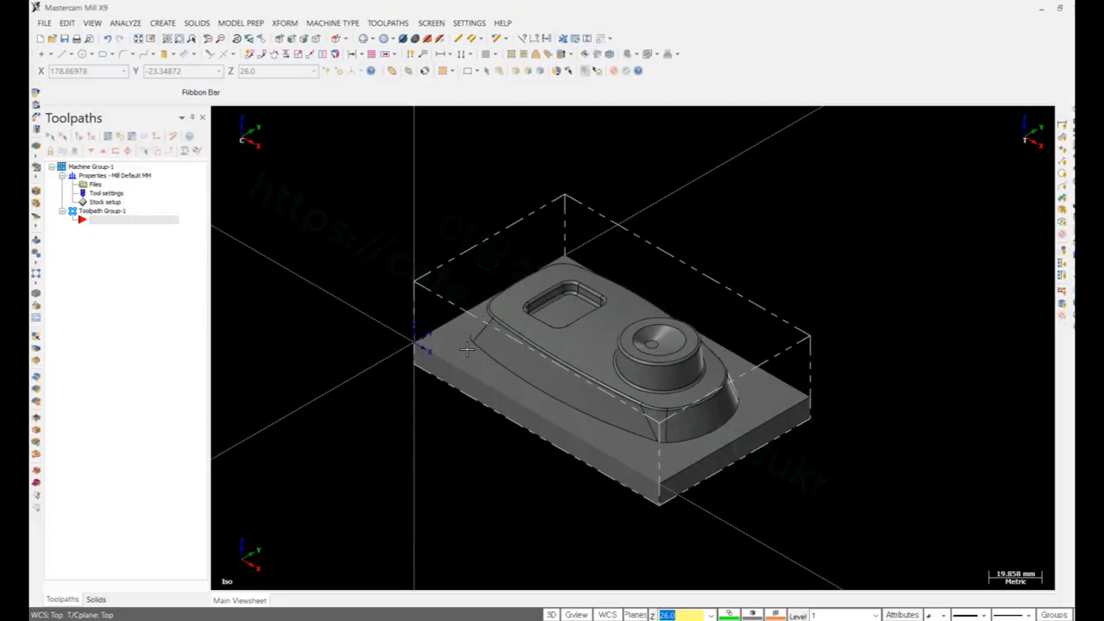
Step: Create a Surface Rough Pocket toolpath with the NC name T, using the entire solid body as the drive surfaces
scroll(482, 299, "up", 3)
scroll(571, 307, "down", 2)
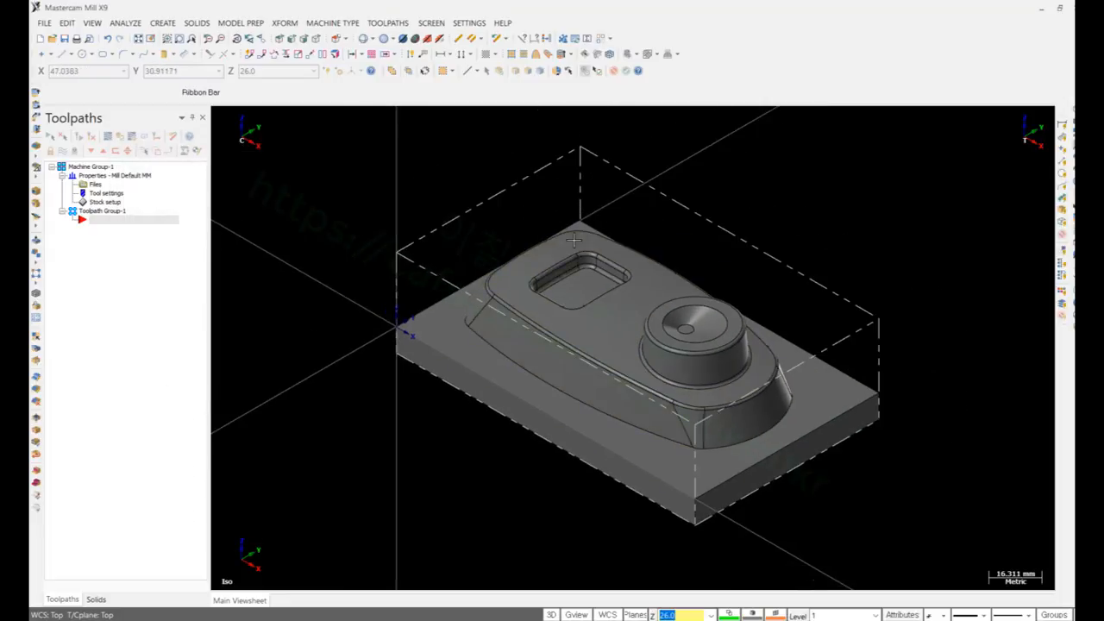
left_click(387, 22)
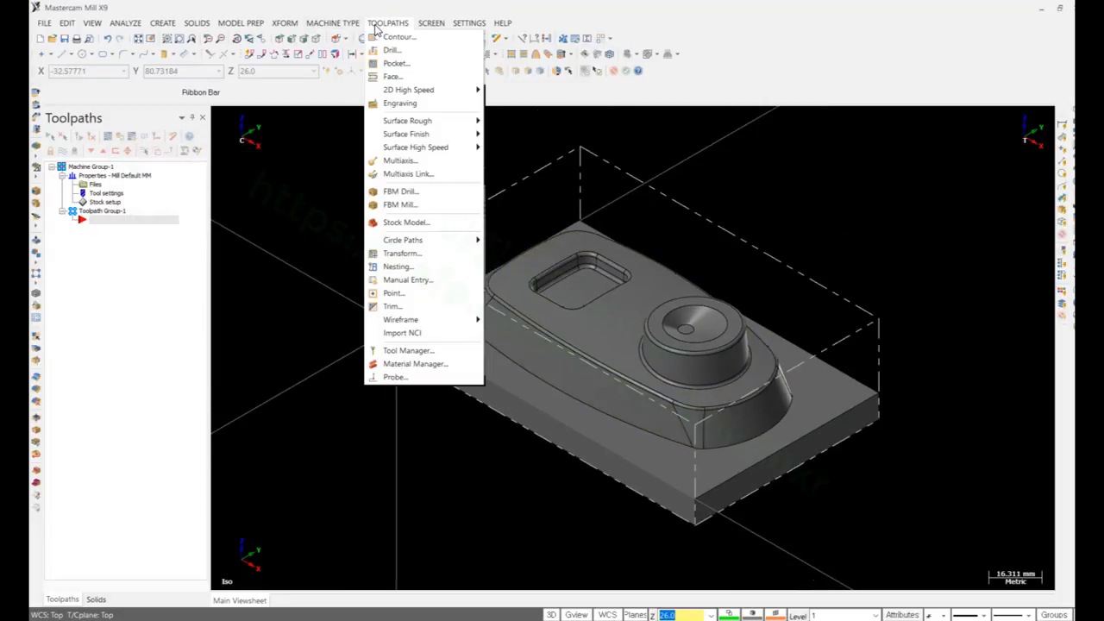
mouse_move(408, 125)
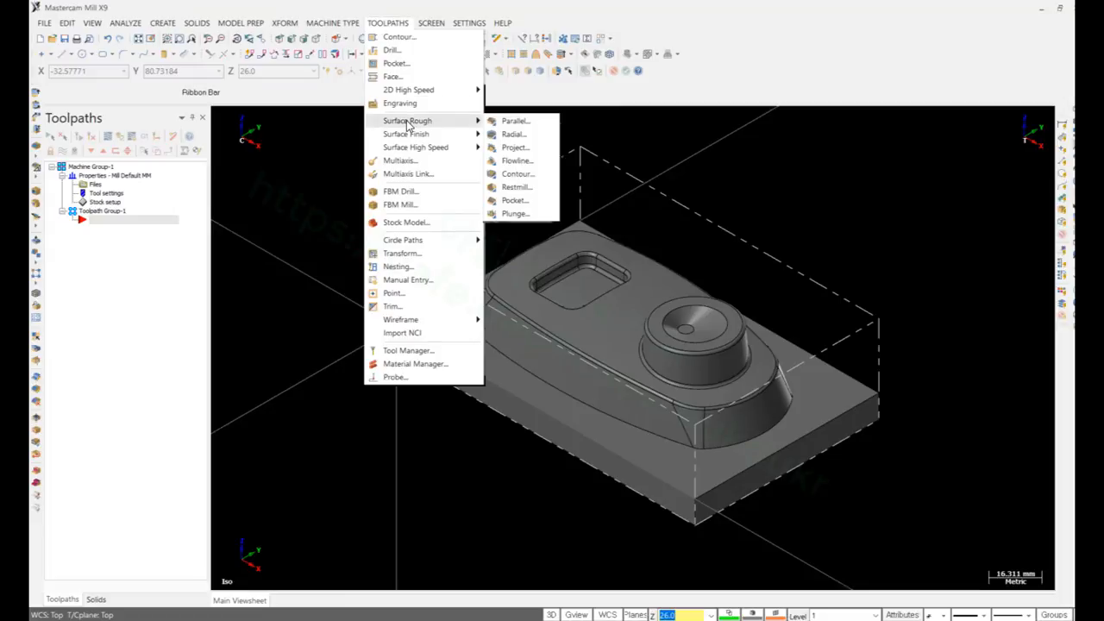
left_click(514, 202)
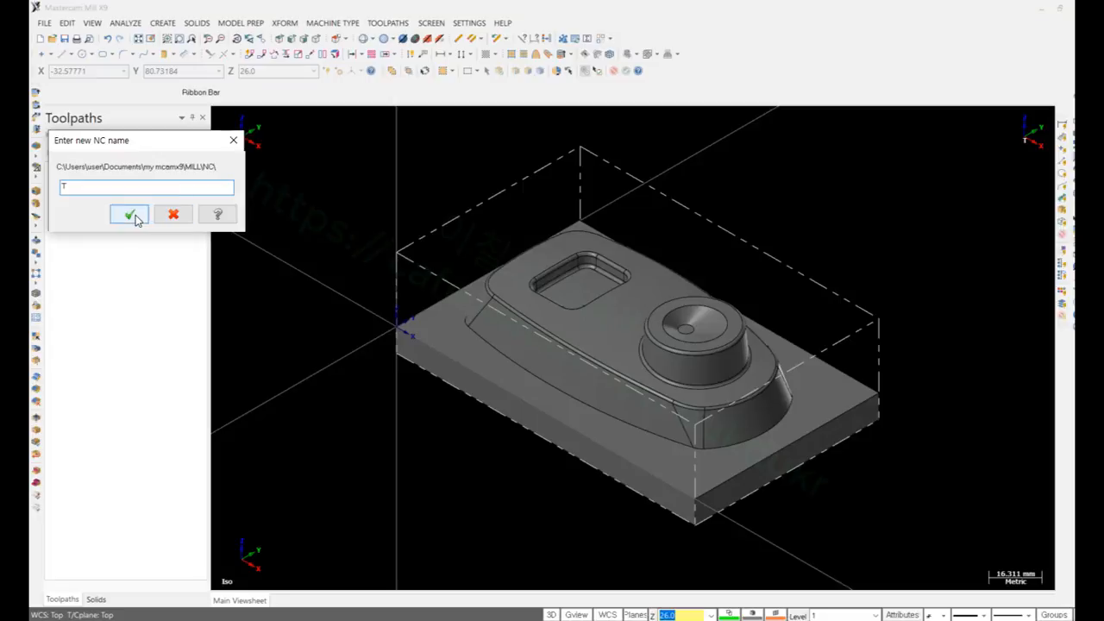
left_click(130, 215)
left_click(604, 318)
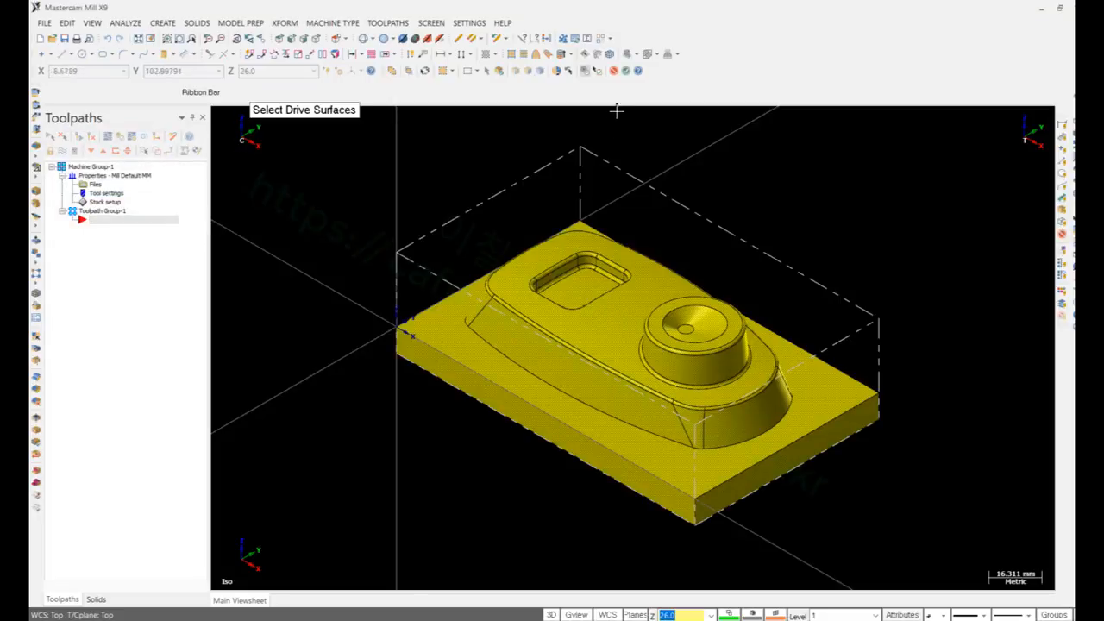
left_click(628, 71)
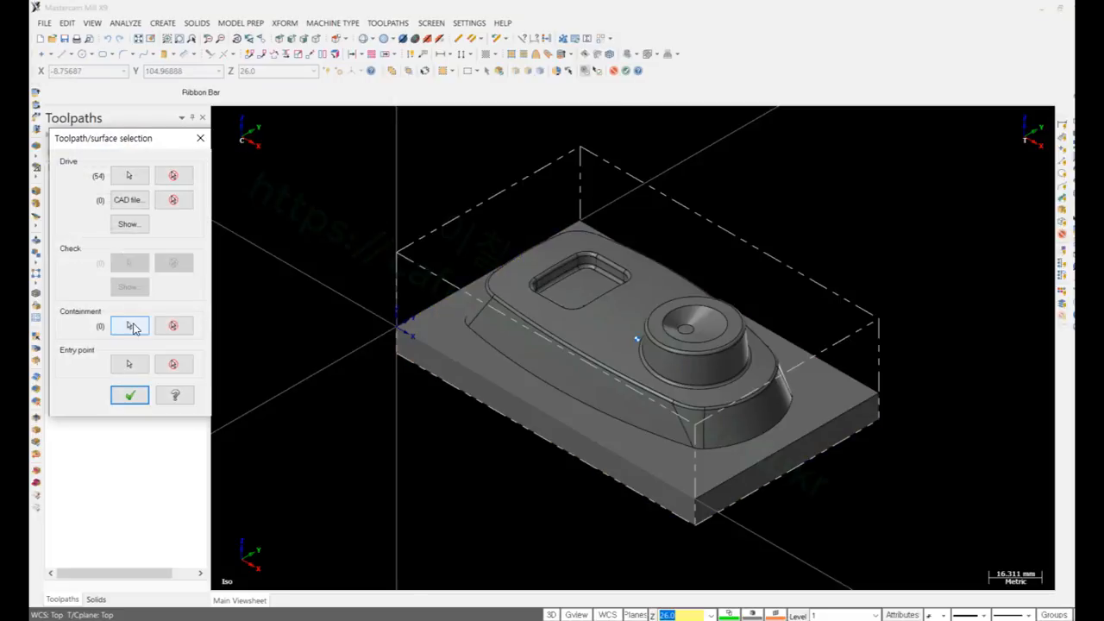
Step: Set the containment boundary to the solid edge loop around the base plate's upper face
left_click(135, 326)
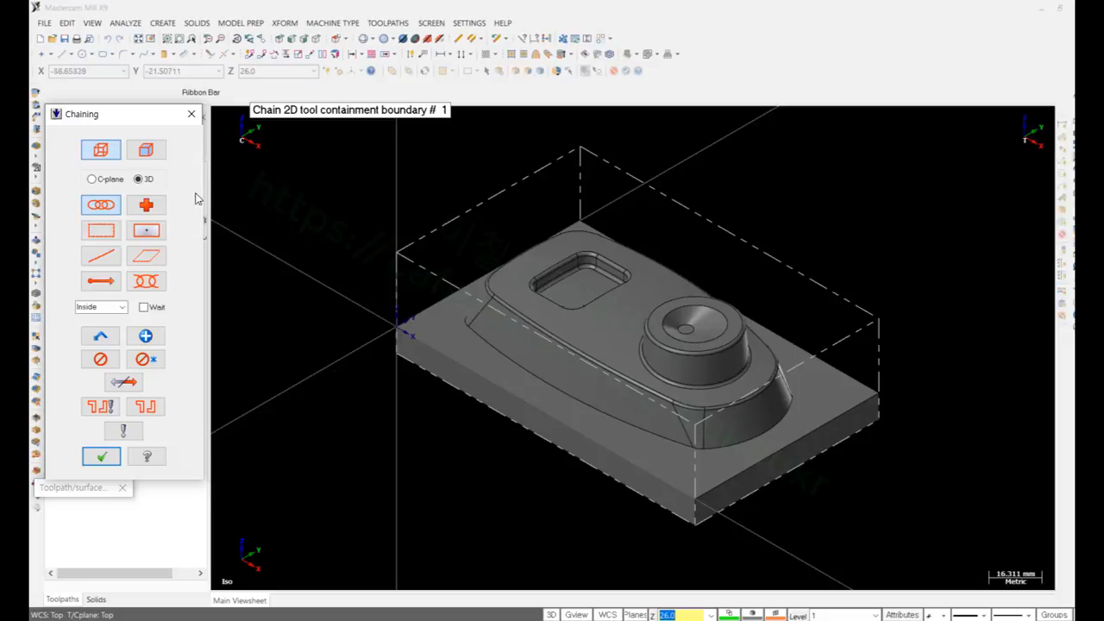
left_click(149, 153)
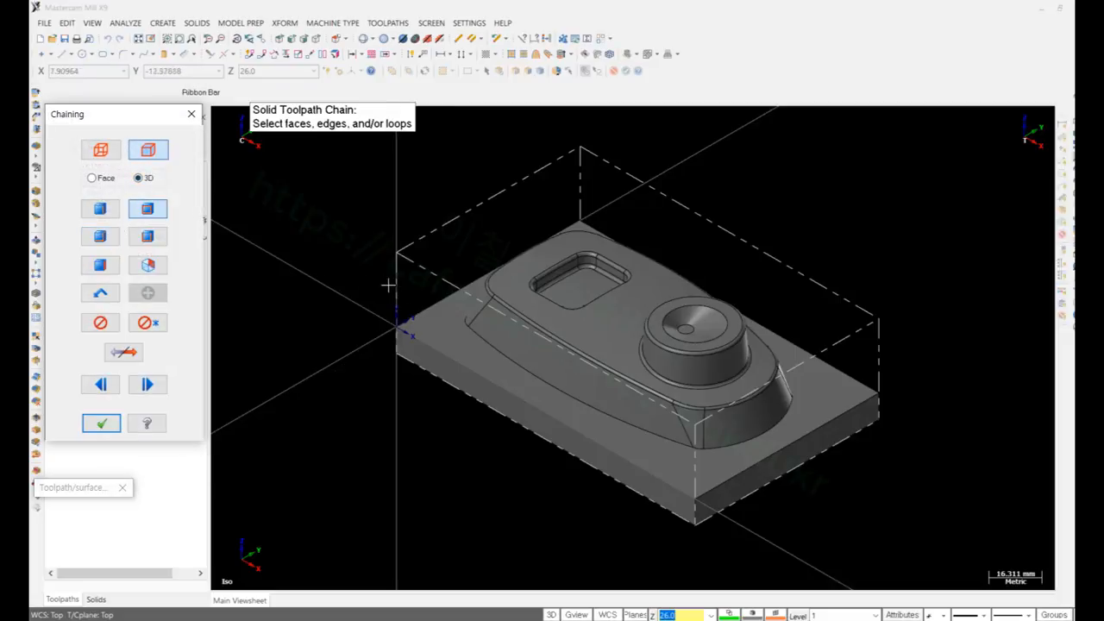
left_click(436, 317)
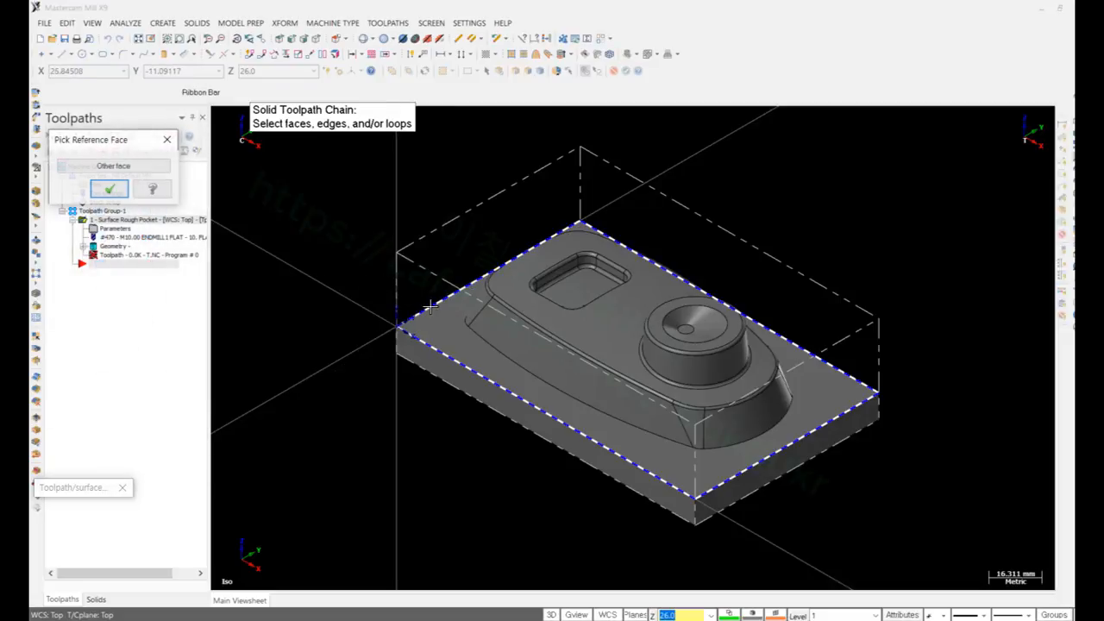
left_click(97, 188)
left_click(101, 421)
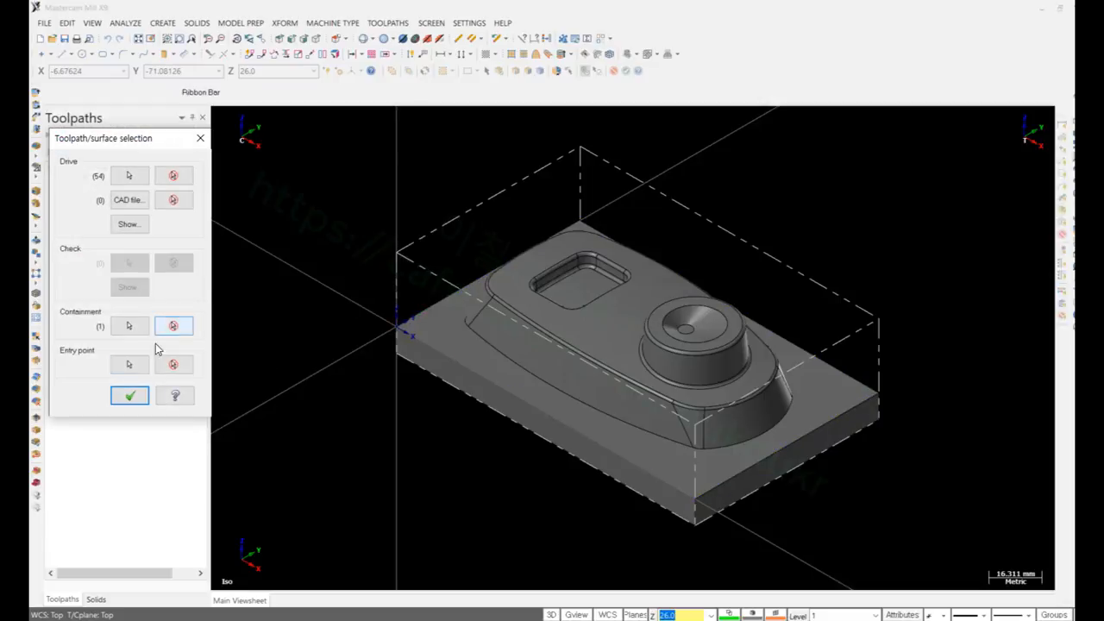
Step: Accept the surface selection, set the 10 mm flat end mill's tool number, length offset and diameter offset to 1, and generate the toolpath
left_click(130, 395)
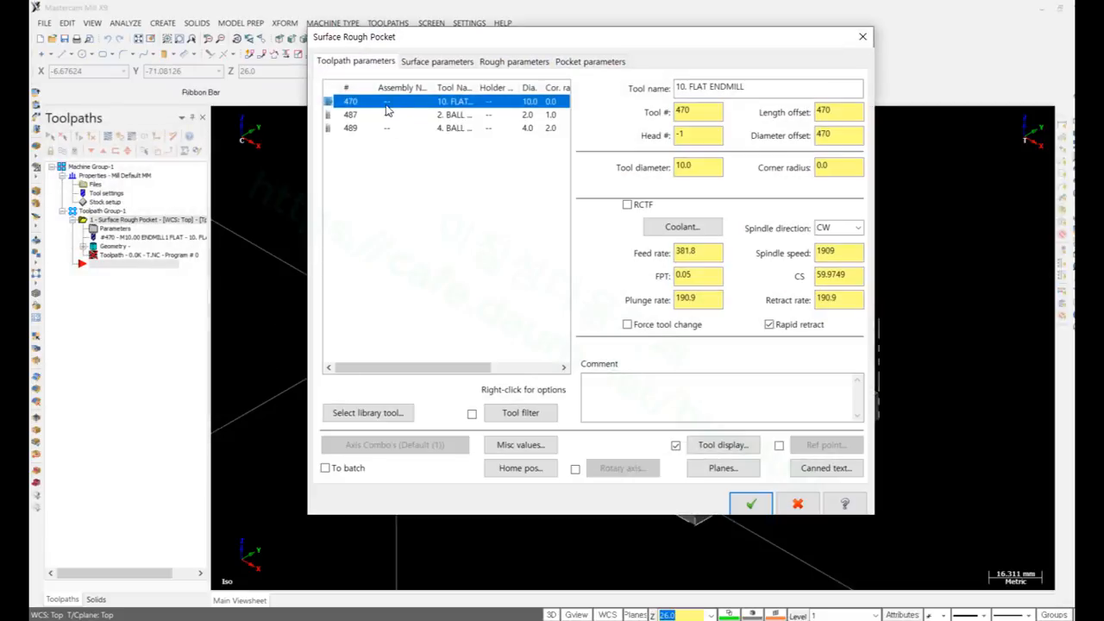
left_click_drag(697, 110, 660, 115)
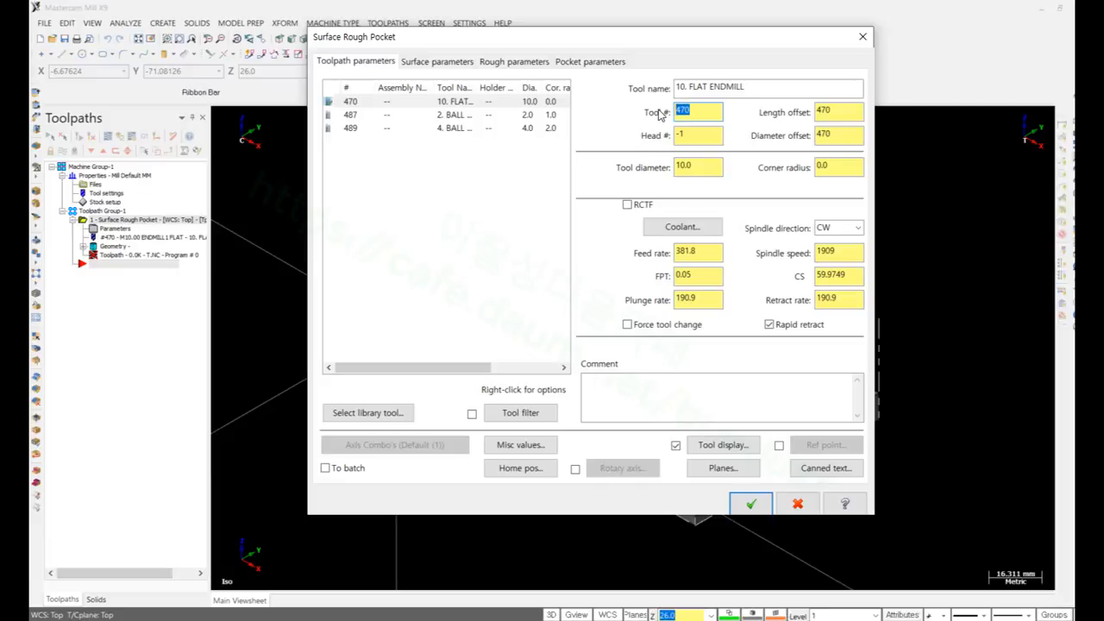
type("1")
left_click_drag(840, 112, 770, 143)
type("1")
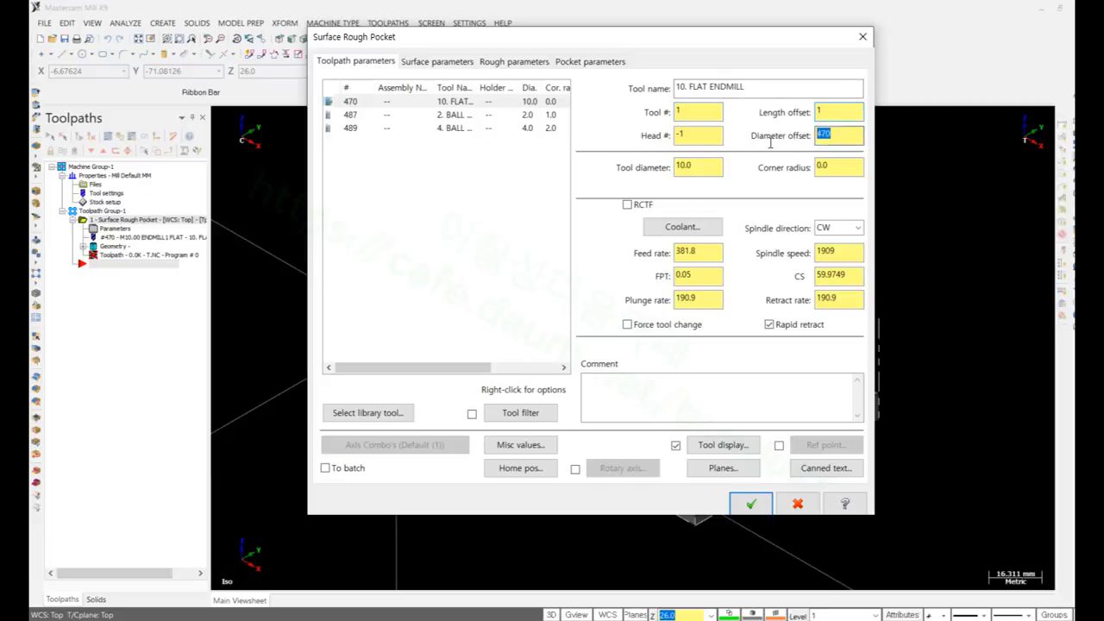
type("1")
left_click(828, 113)
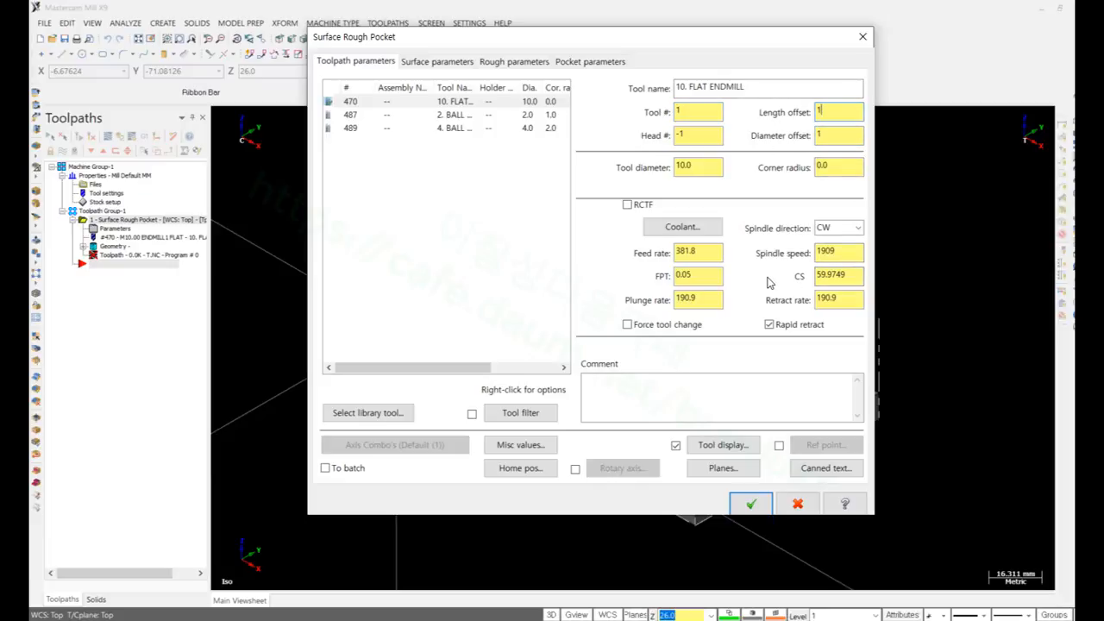
left_click(752, 504)
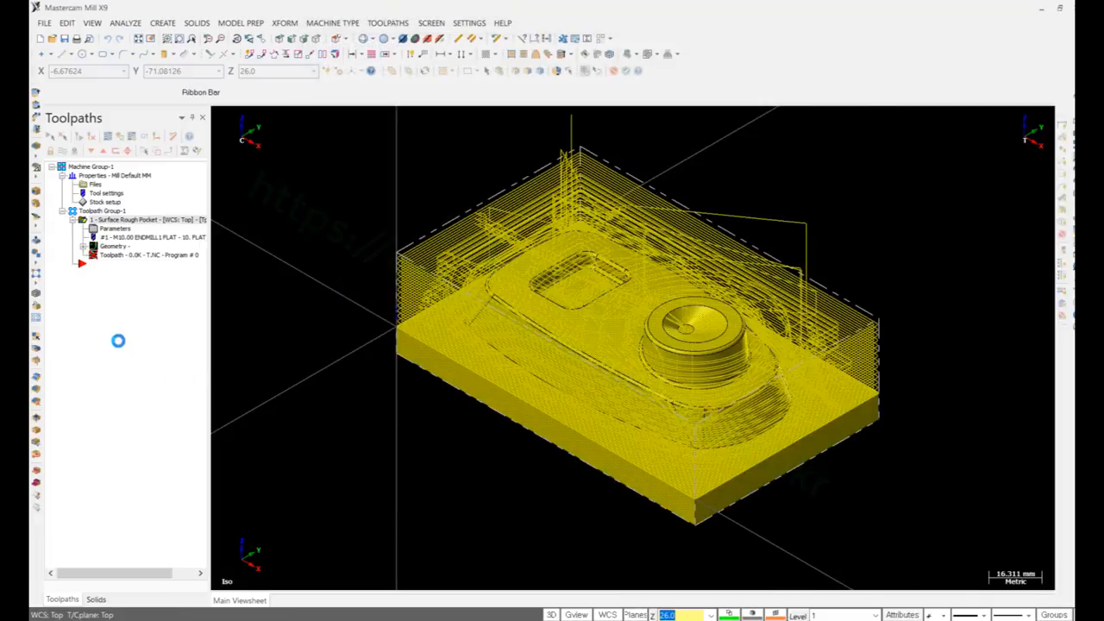
scroll(550, 280, "up", 4)
scroll(662, 276, "down", 3)
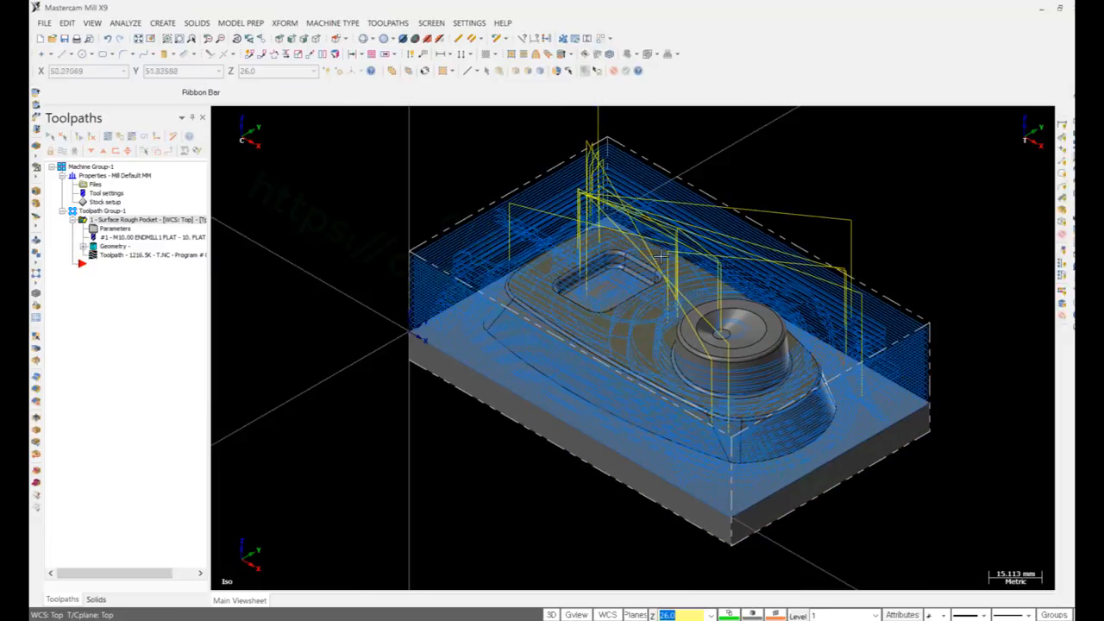
Step: In the machine group's tool settings, make the feed calculation user defined and enable sequential tool number assignment
left_click(95, 185)
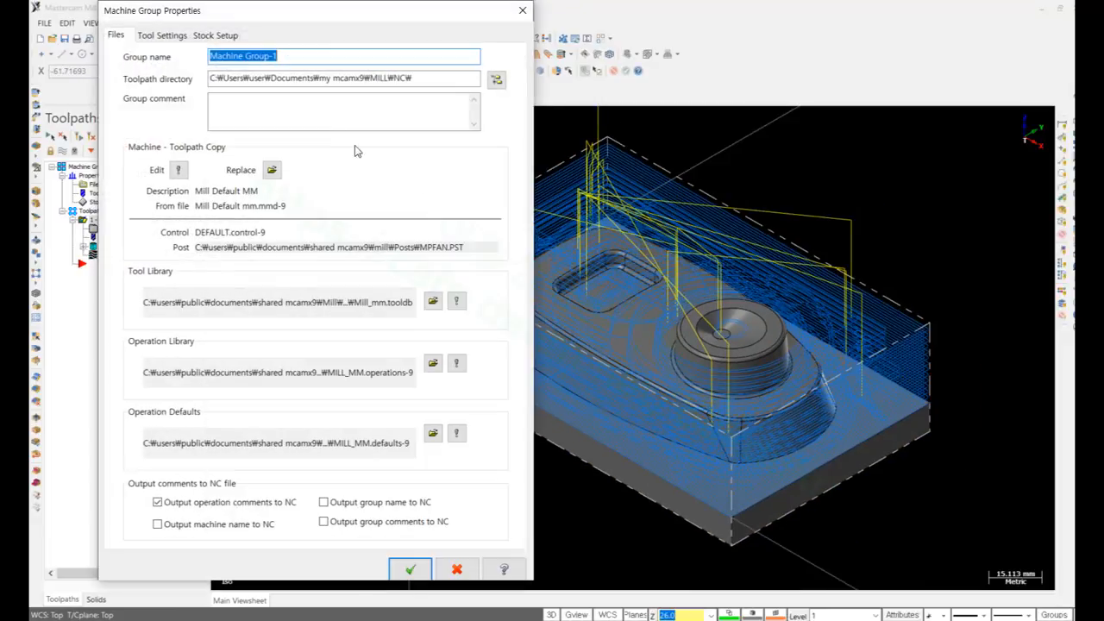
left_click(164, 36)
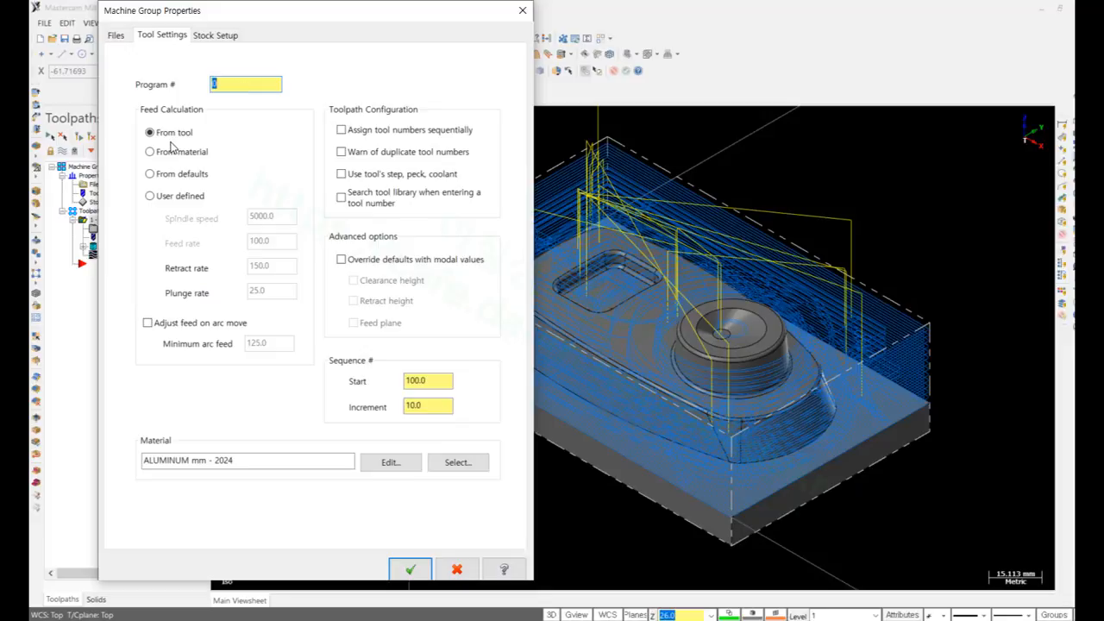
left_click(165, 196)
left_click(341, 131)
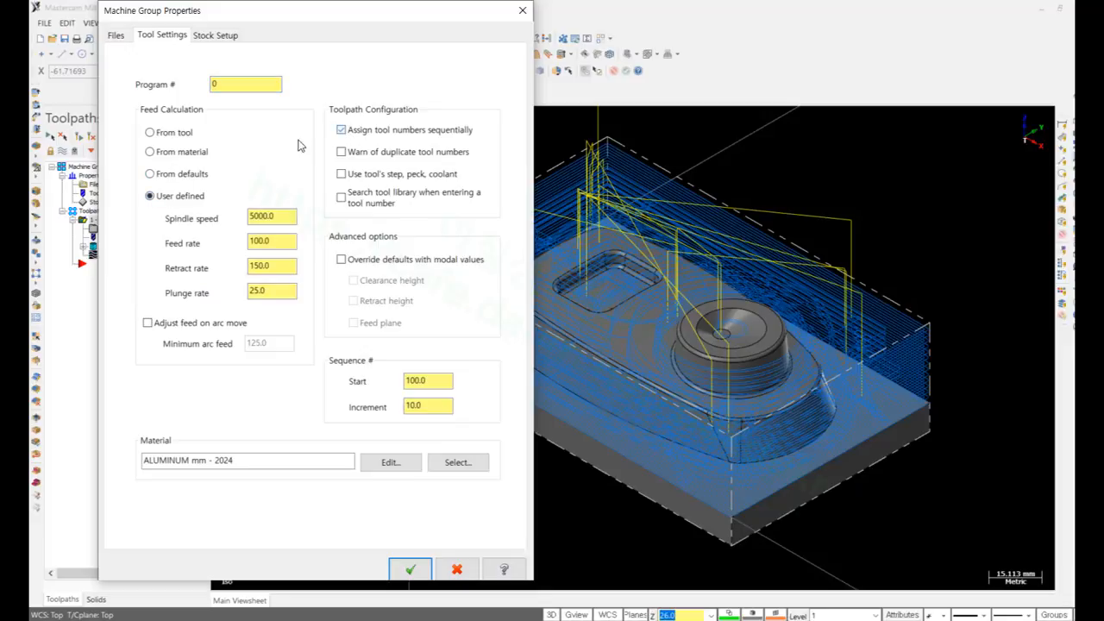
Step: Enter the user-defined spindle speed, a feed rate of 1000, and the retract and plunge rates, and apply the machine group properties
left_click_drag(287, 216, 173, 220)
type("300")
key("Tab")
type("1000")
key("Tab")
type("3")
key("Tab")
type("100")
left_click(409, 568)
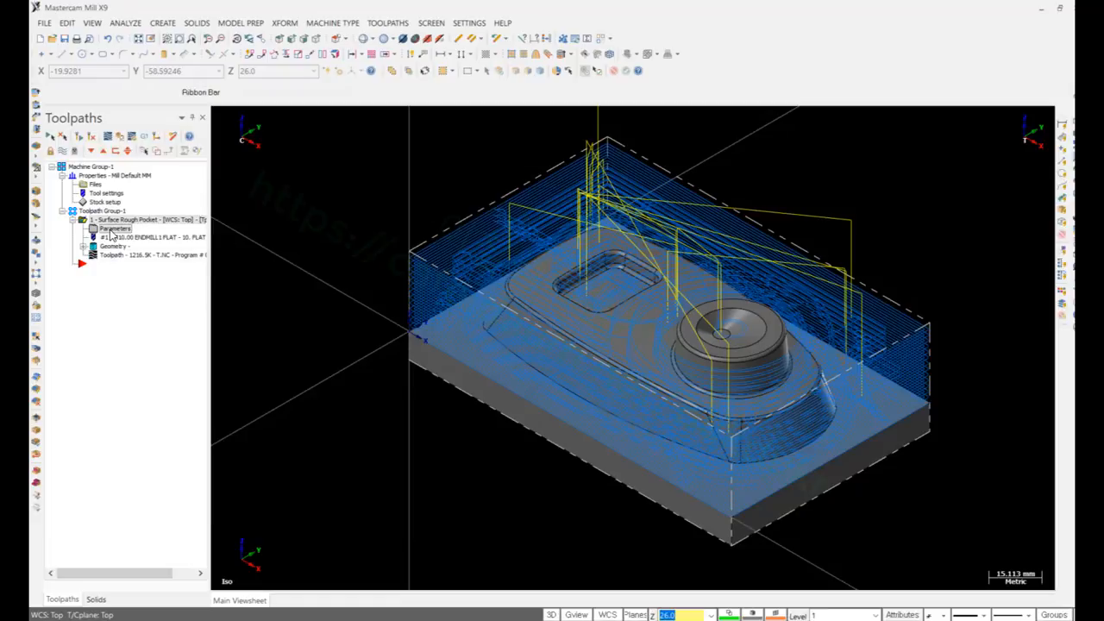
Step: For the rough pocket's 10 mm flat end mill, set spindle speed 3000, feed rate 1000 and plunge rate 1000, and enter the retract rate
left_click(115, 228)
left_click(375, 115)
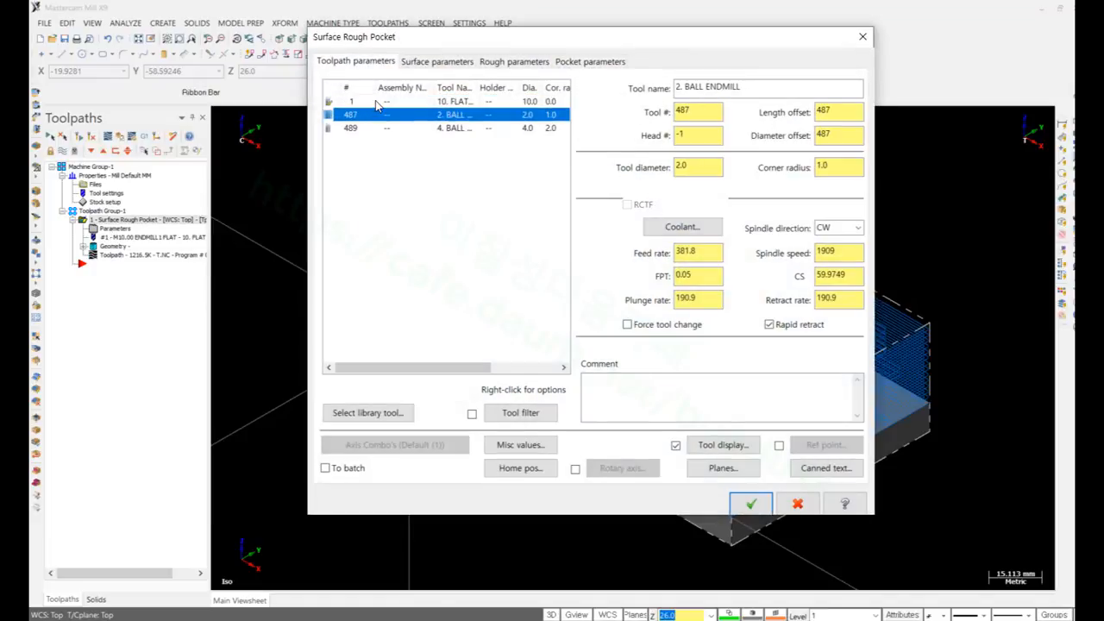
left_click(390, 102)
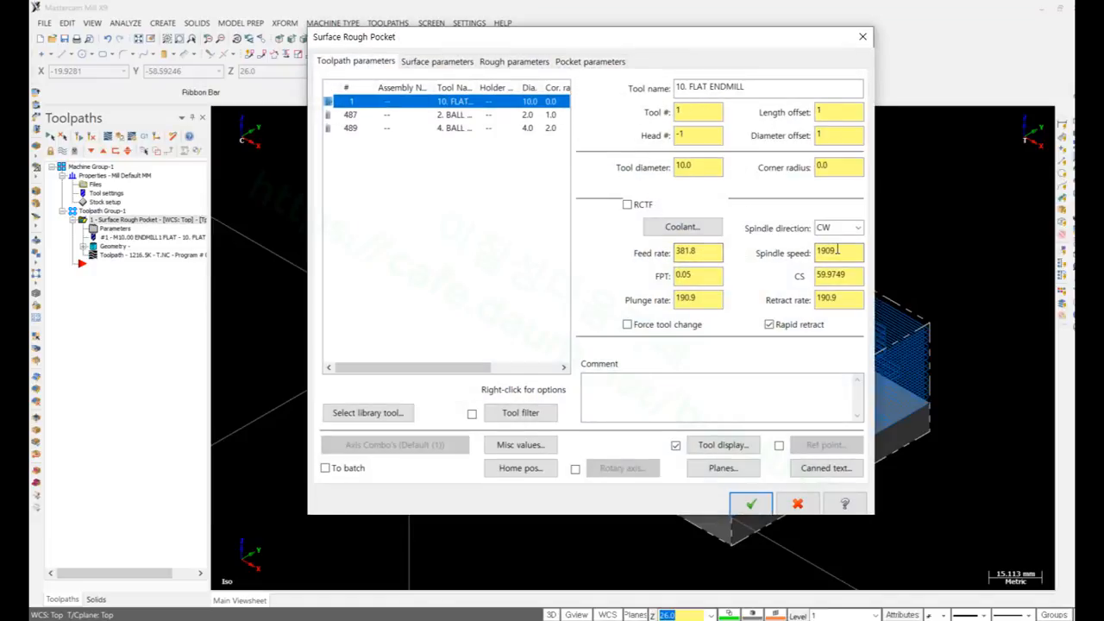
left_click_drag(849, 252, 635, 253)
type("3000")
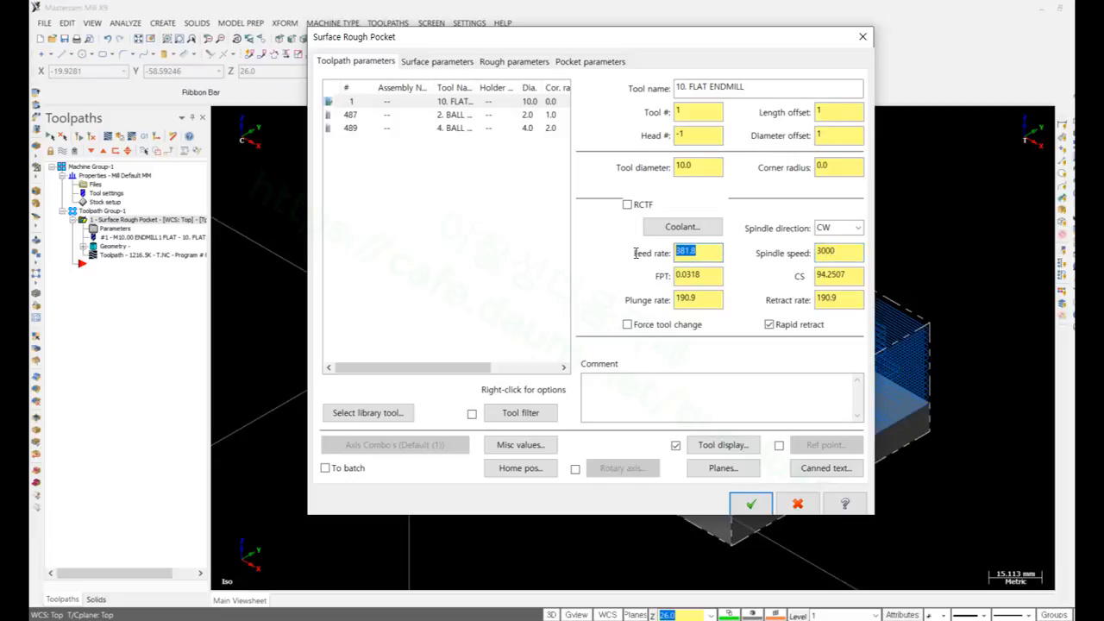
type("1000")
left_click(705, 276)
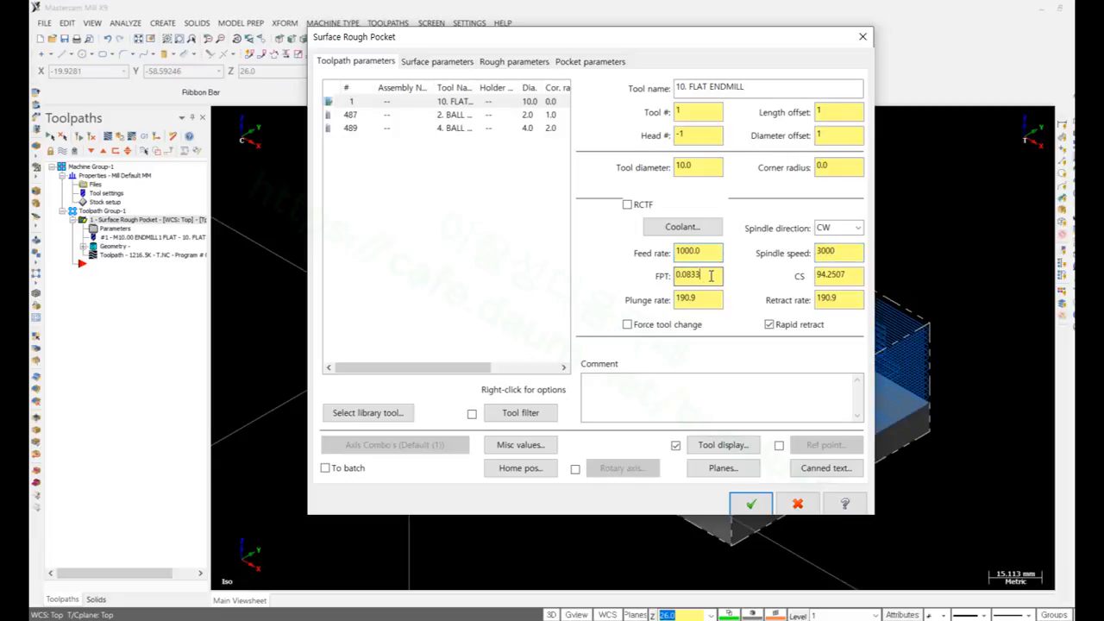
left_click_drag(711, 300, 602, 302)
type("1000")
left_click_drag(841, 299, 812, 299)
type("3")
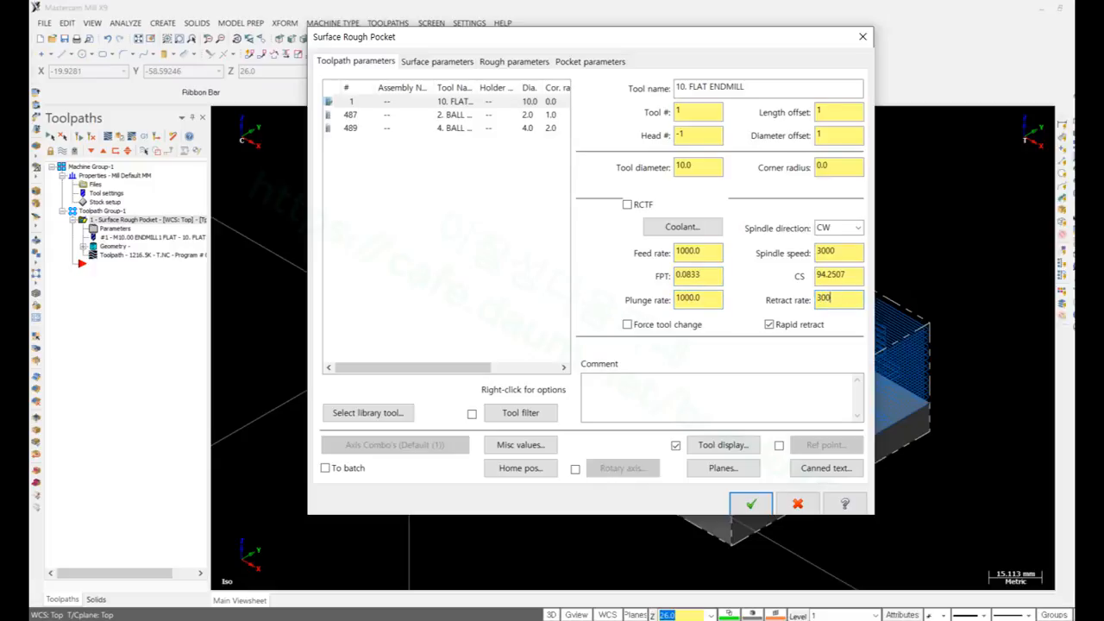
Step: Set the stock to leave on the drive surfaces to 0.5 and the total tolerance to 0.1, with a maximum stepdown of 2.0
left_click(447, 68)
left_click(744, 150)
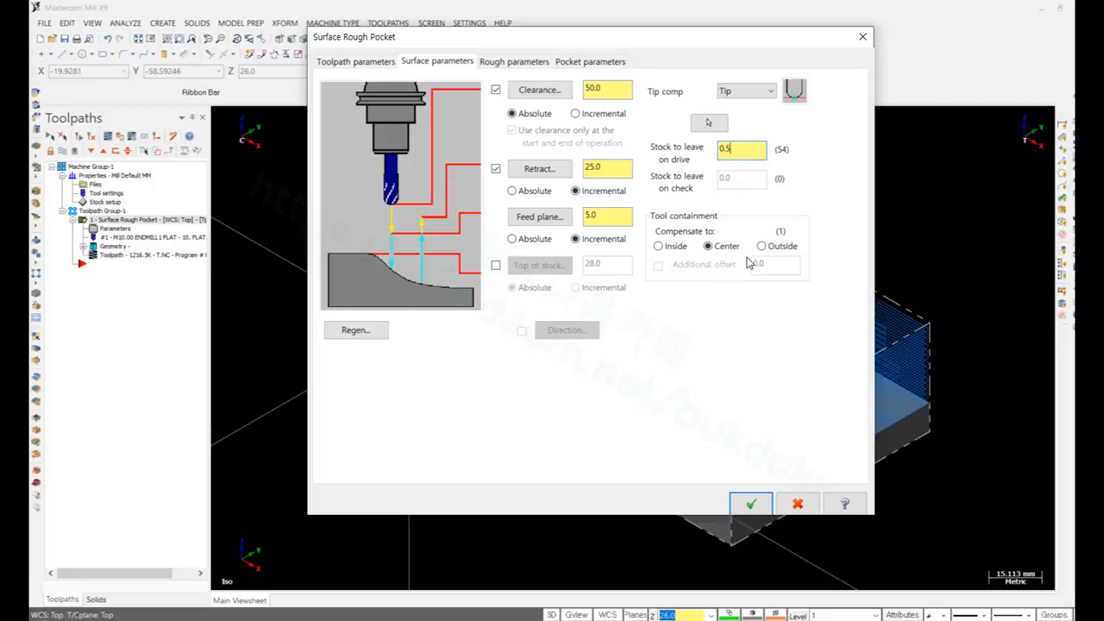
left_click(514, 61)
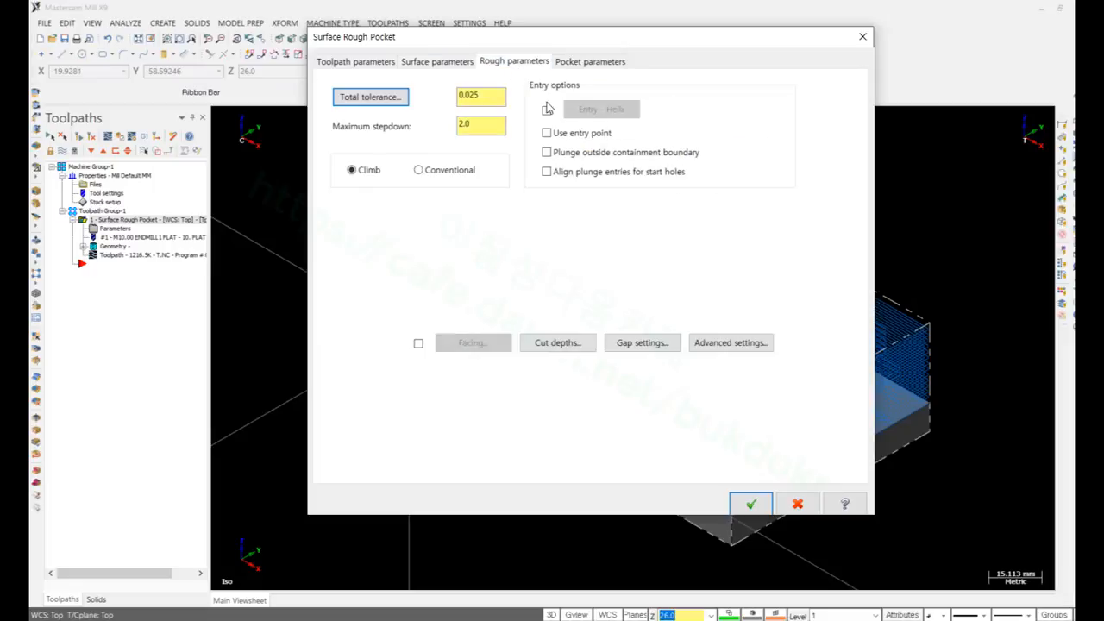
left_click_drag(492, 96, 458, 95)
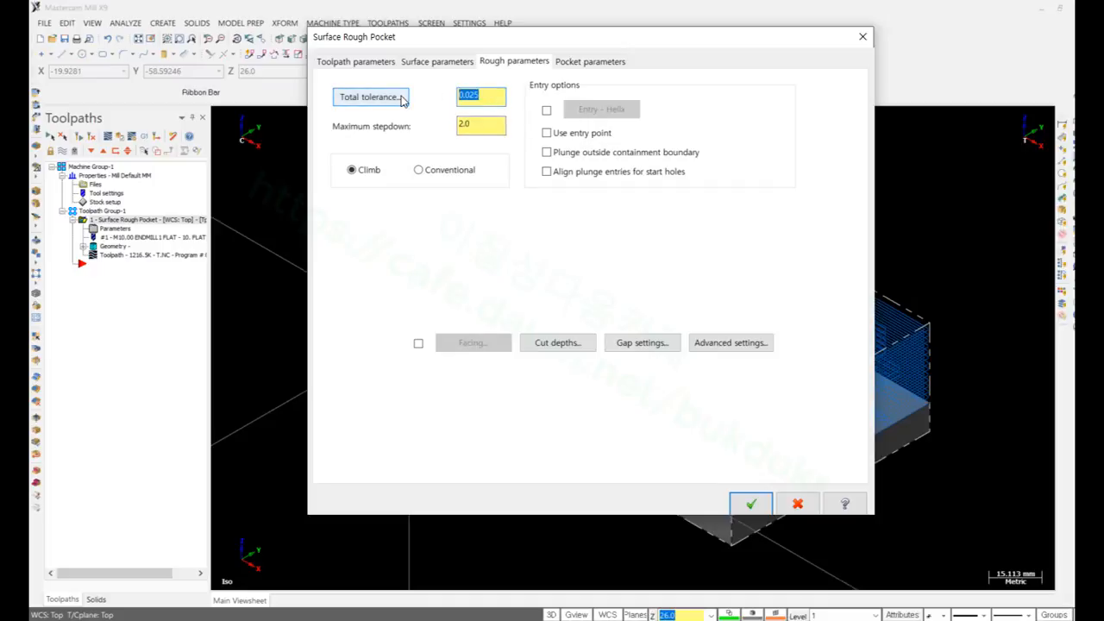
type("0.1")
left_click(485, 127)
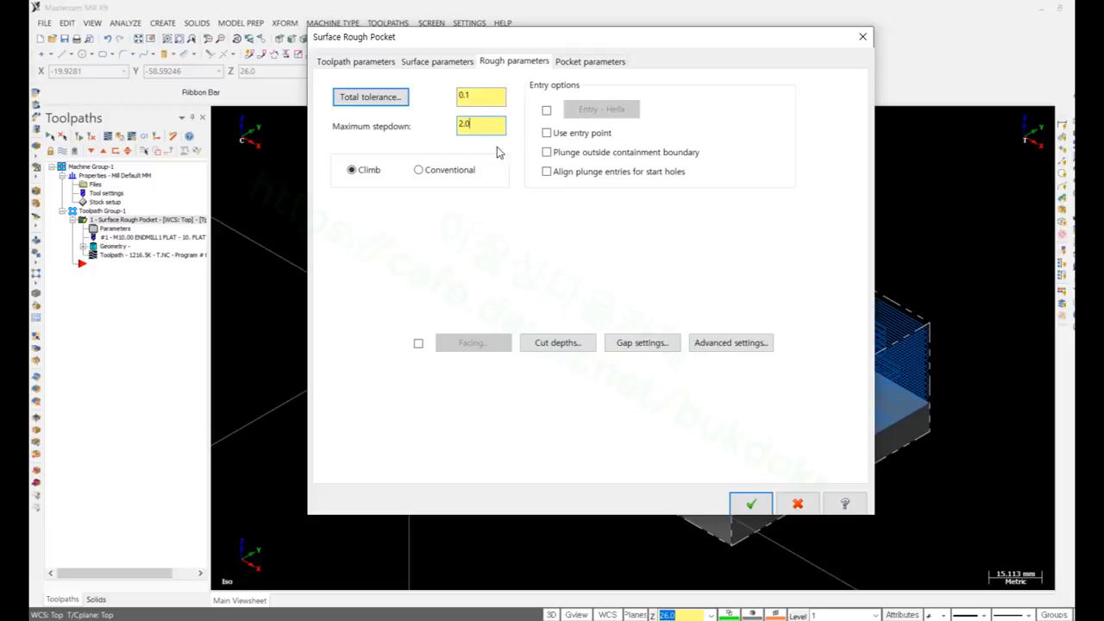
Step: Set the incremental cut depth adjustments for the top cut and the other cuts to 0
left_click(585, 343)
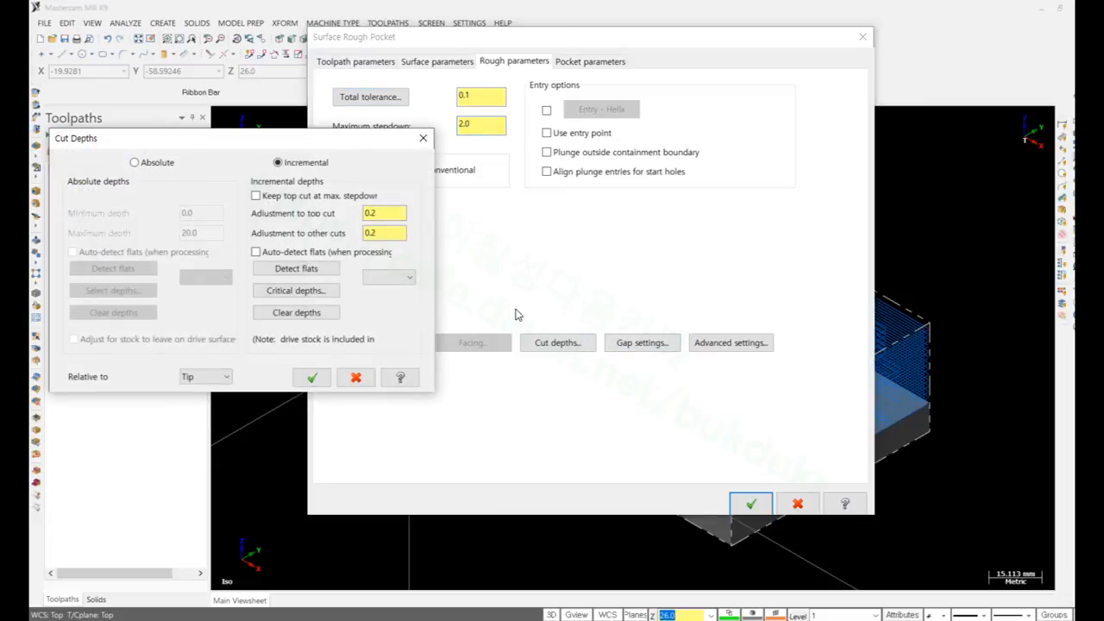
double_click(386, 220)
type("0")
double_click(388, 233)
type("0")
left_click(312, 377)
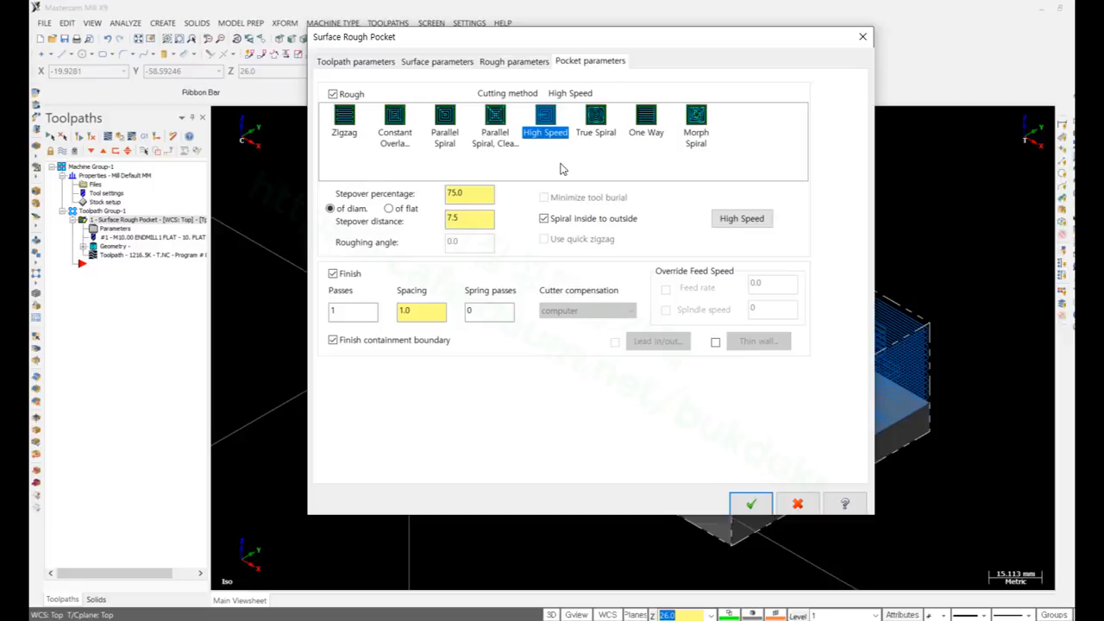
Step: Choose the Constant Overlap Spiral cutting method with a stepover percentage of 50
left_click(394, 122)
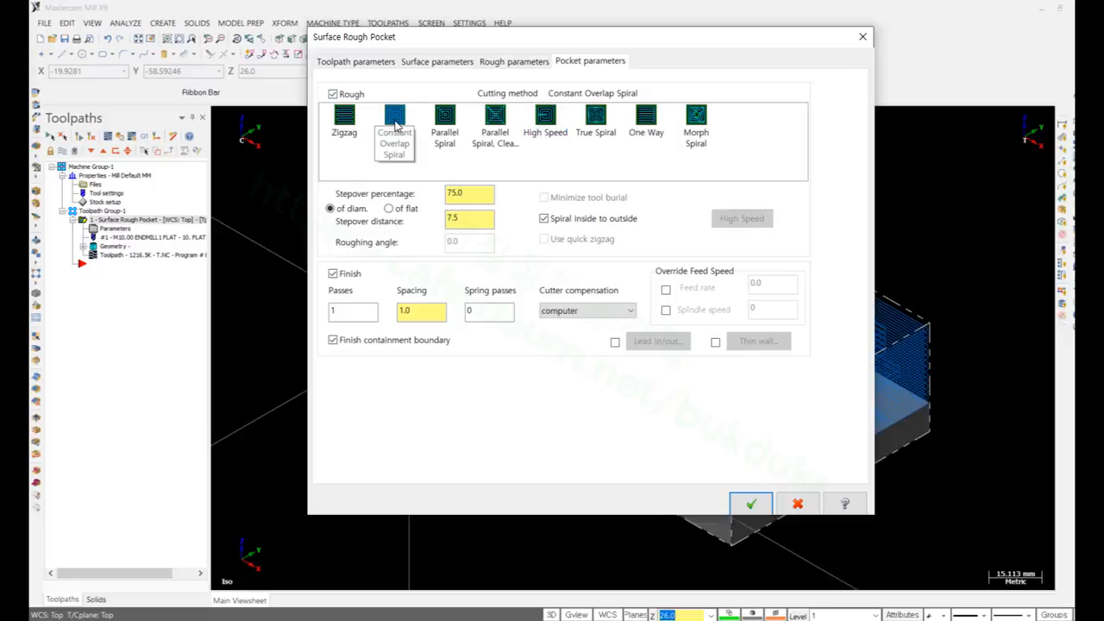
left_click_drag(478, 195, 399, 200)
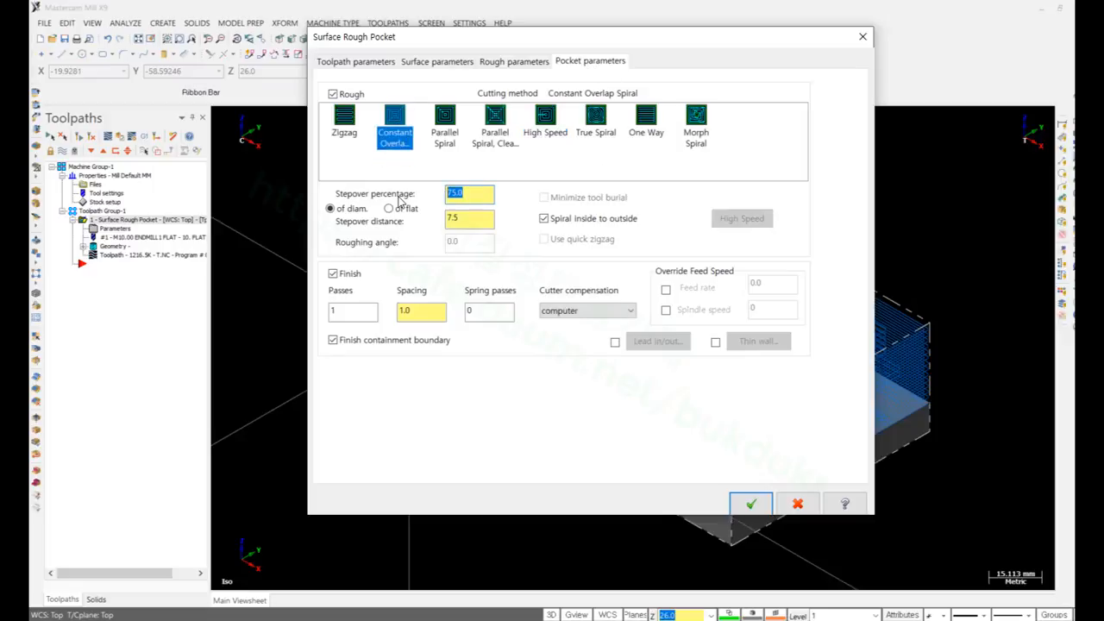
type("50")
key("Tab")
Step: Enable plunging outside the containment boundary, accept the rough pocket parameters and regenerate the toolpath
left_click(453, 64)
left_click(516, 66)
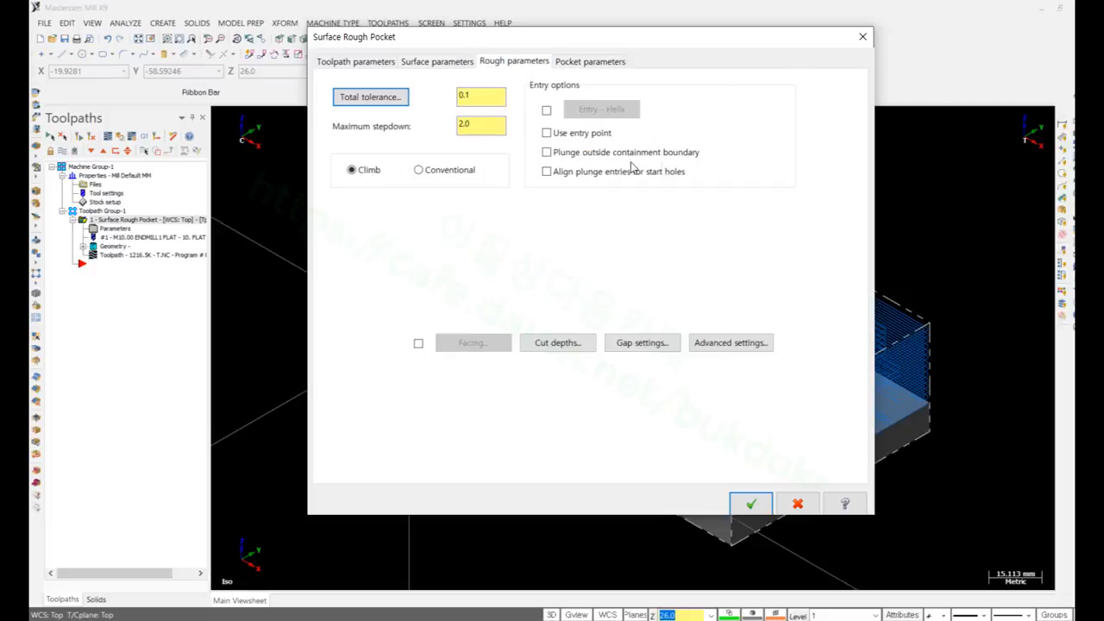
left_click(560, 154)
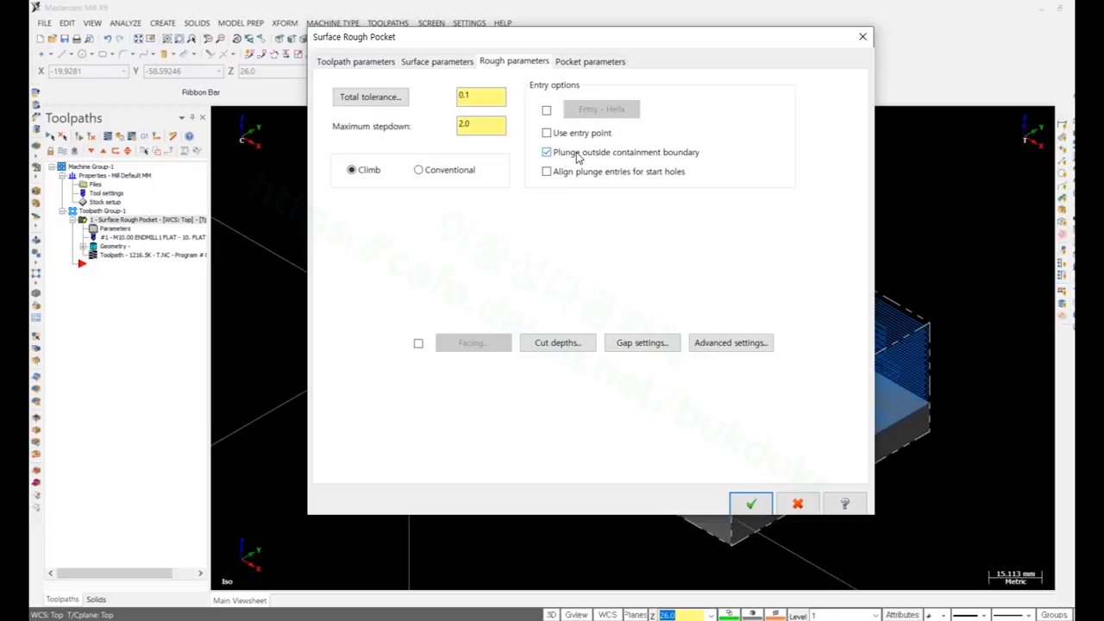
left_click(744, 506)
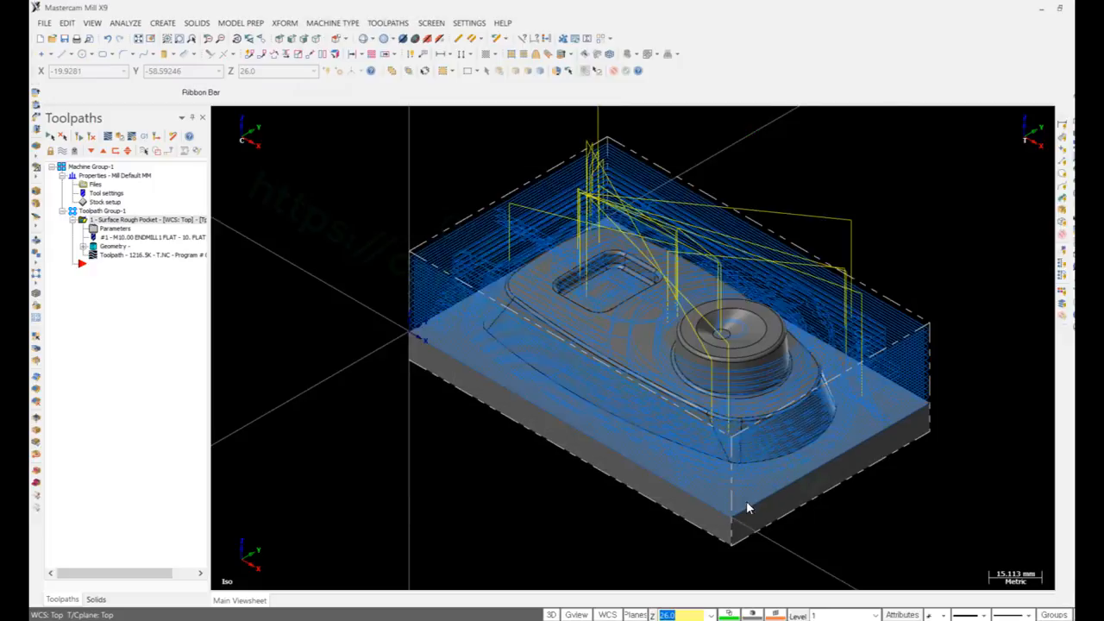
left_click(78, 138)
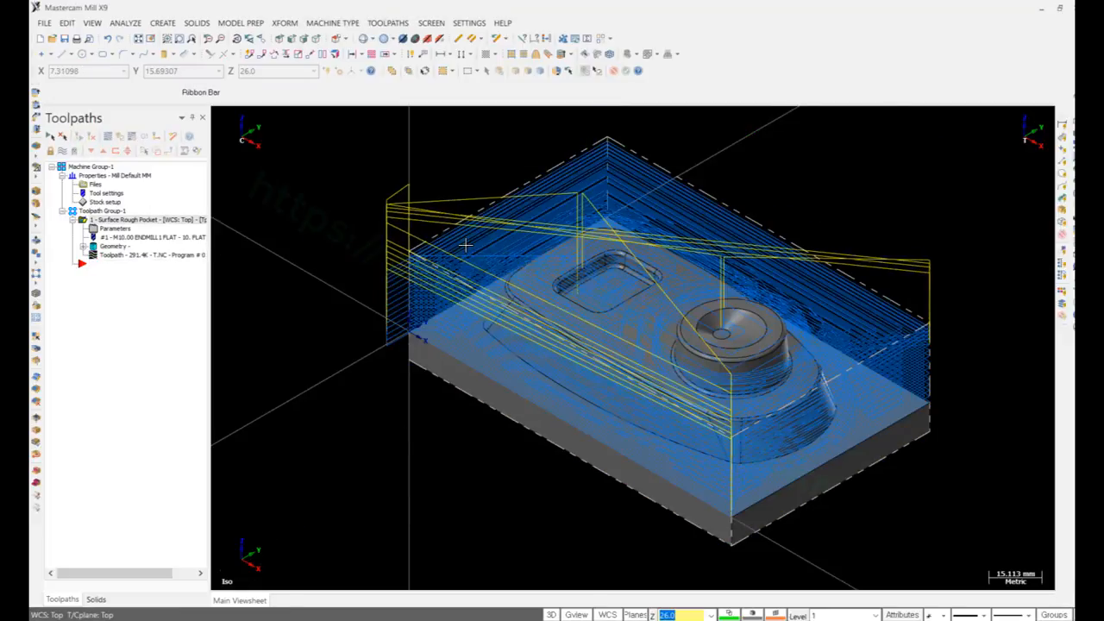
Step: Show the regenerated rough pocket toolpath in the Top (WCS) view, fitted to the window
scroll(739, 291, "up", 1)
right_click(379, 138)
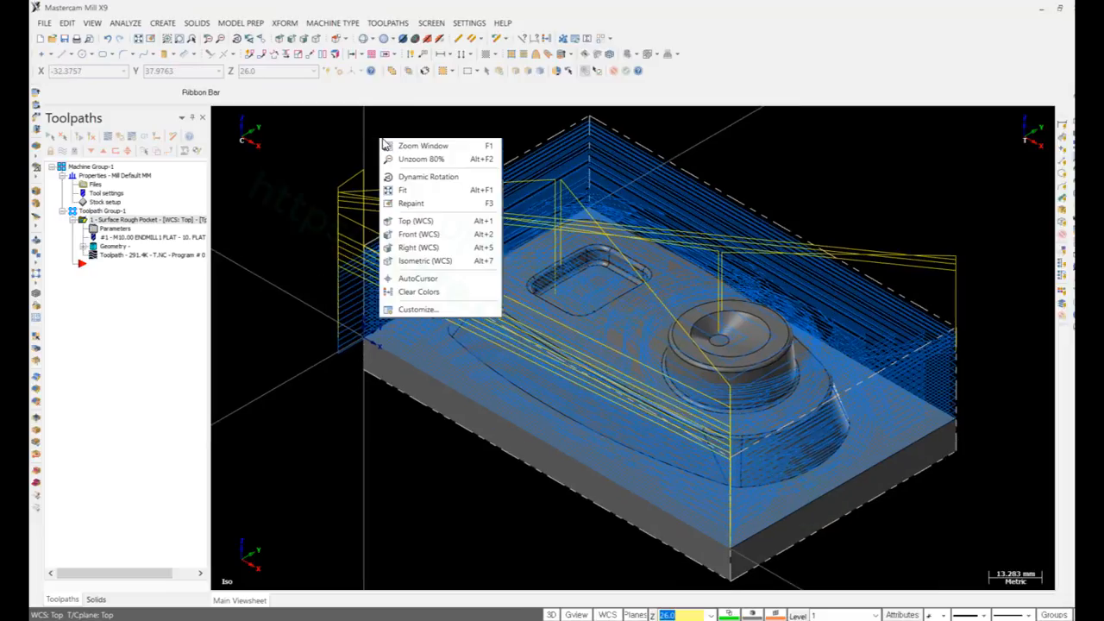
left_click(415, 221)
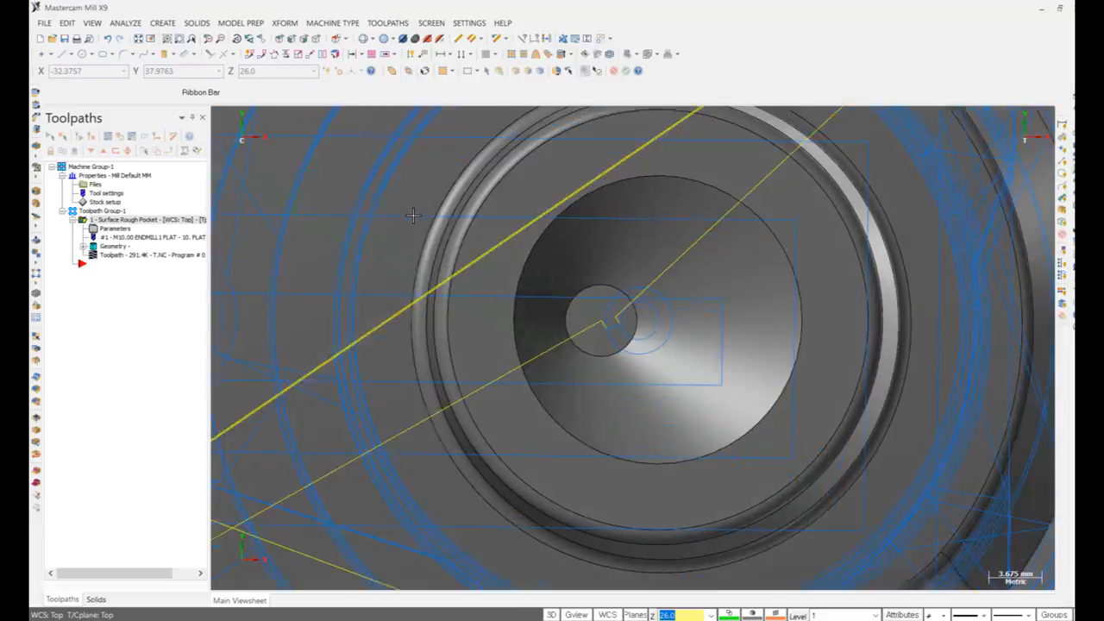
left_click(148, 39)
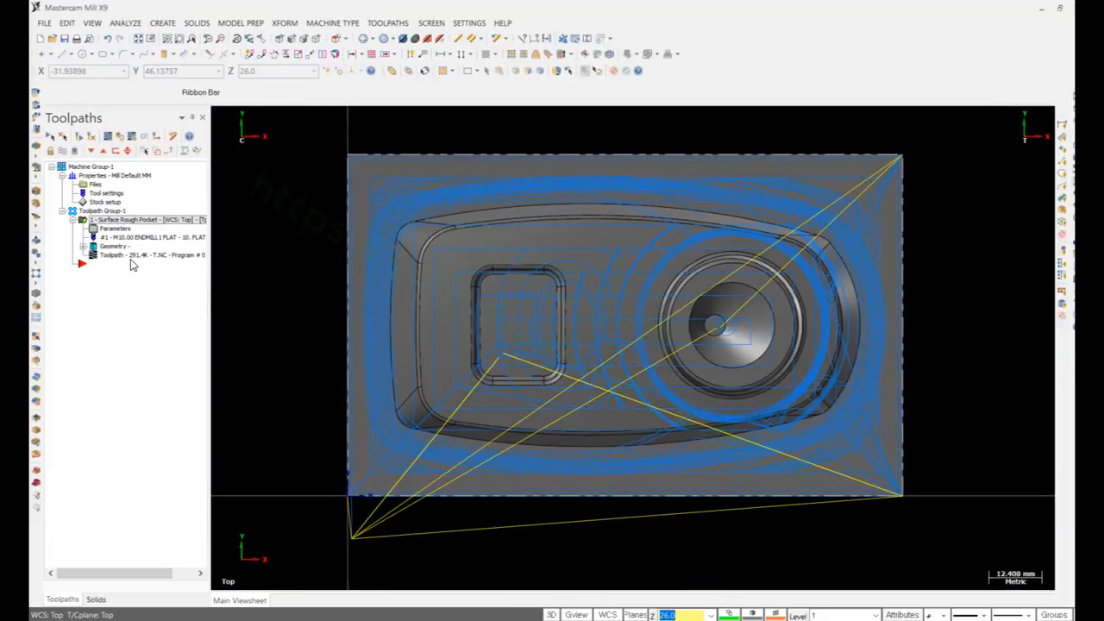
Step: Backplot the rough pocket toolpath to its end and examine the tool motion around the rectangular pocket and the round boss
left_click(131, 258)
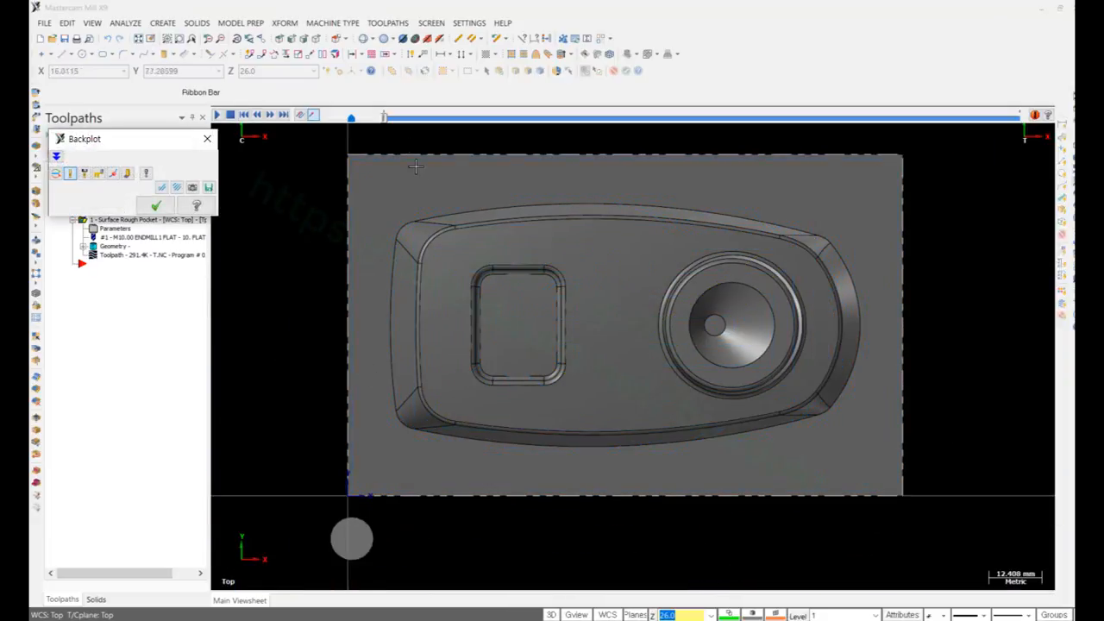
mouse_move(385, 119)
left_mouse_down()
mouse_move(830, 153)
mouse_move(1020, 117)
left_mouse_up()
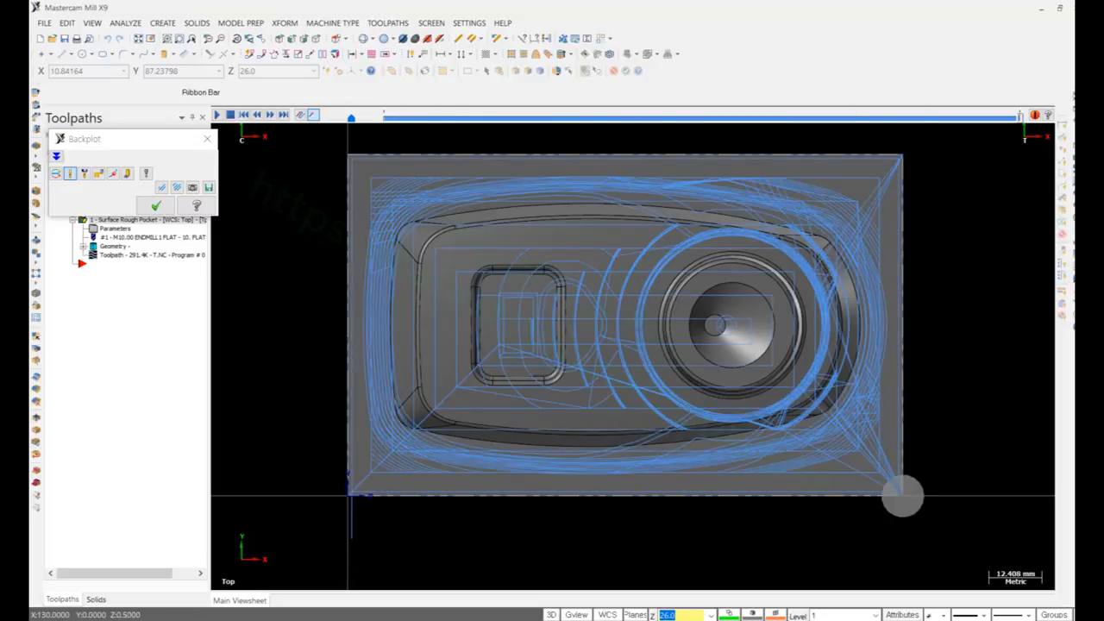
scroll(738, 223, "down", 2)
middle_click_drag(738, 223, 573, 174)
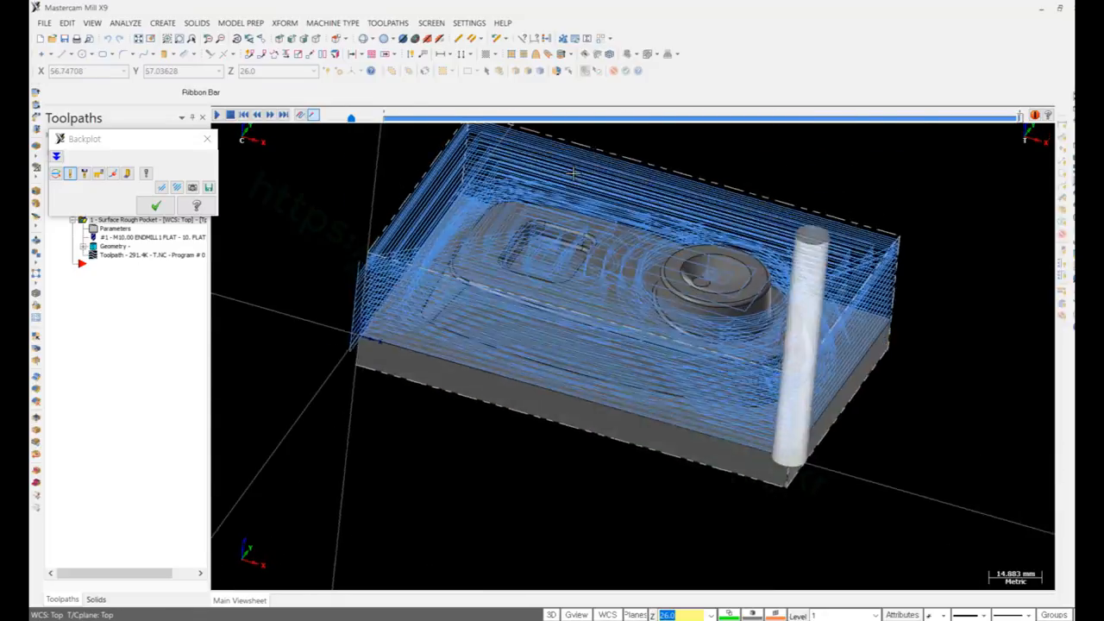
scroll(591, 274, "up", 5)
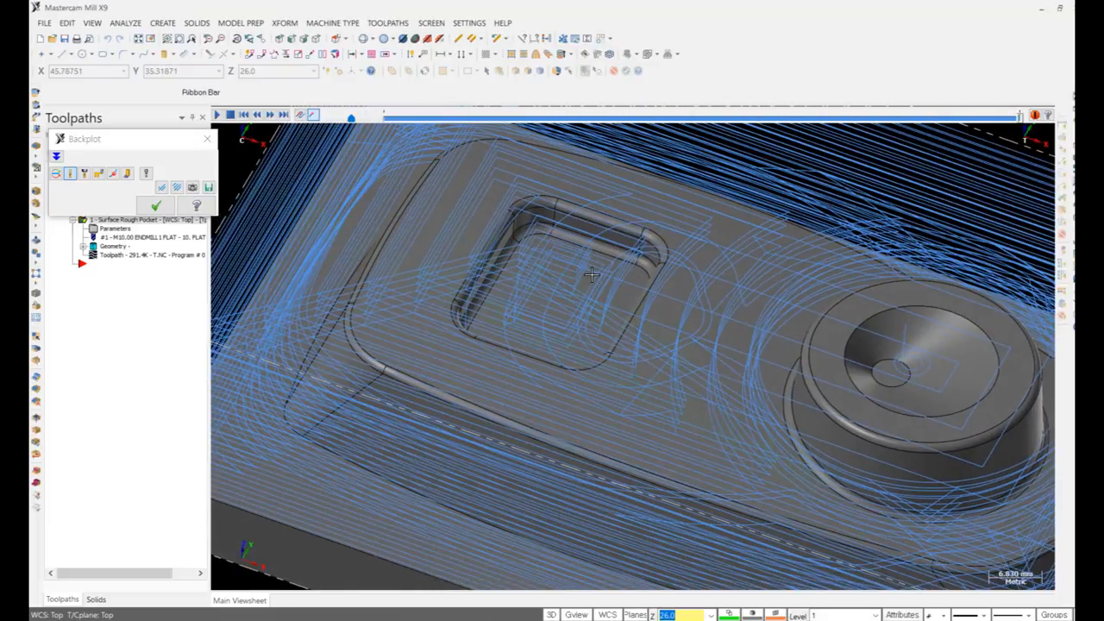
scroll(951, 377, "up", 4)
middle_click_drag(951, 376, 929, 323)
scroll(929, 323, "down", 4)
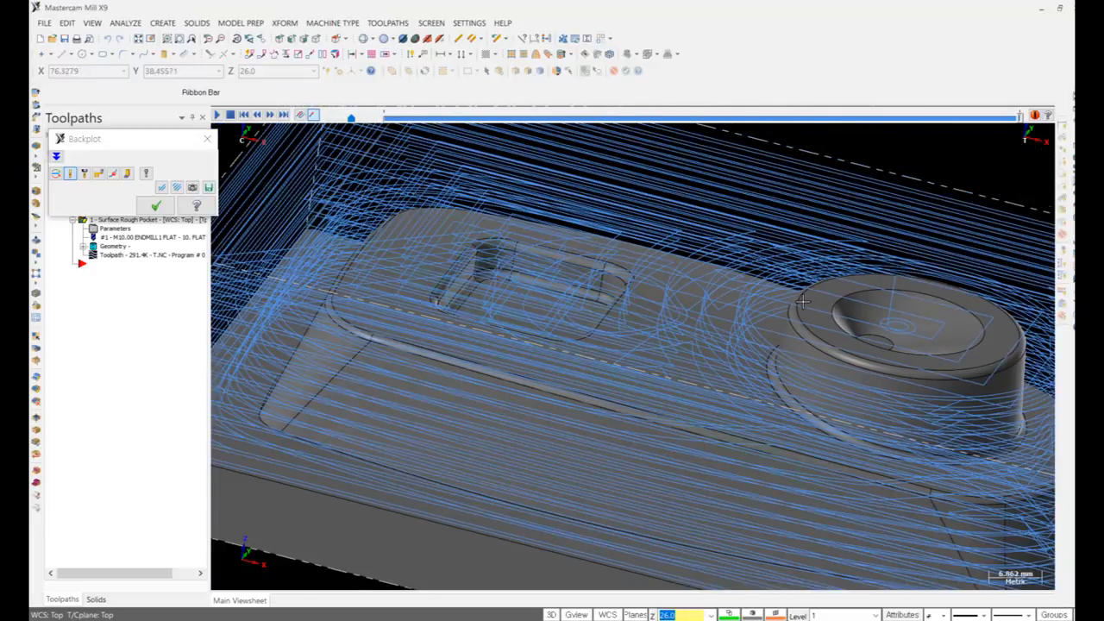
Step: Close the backplot and enable helix entry in the surface rough pocket's rough parameters
scroll(513, 292, "up", 4)
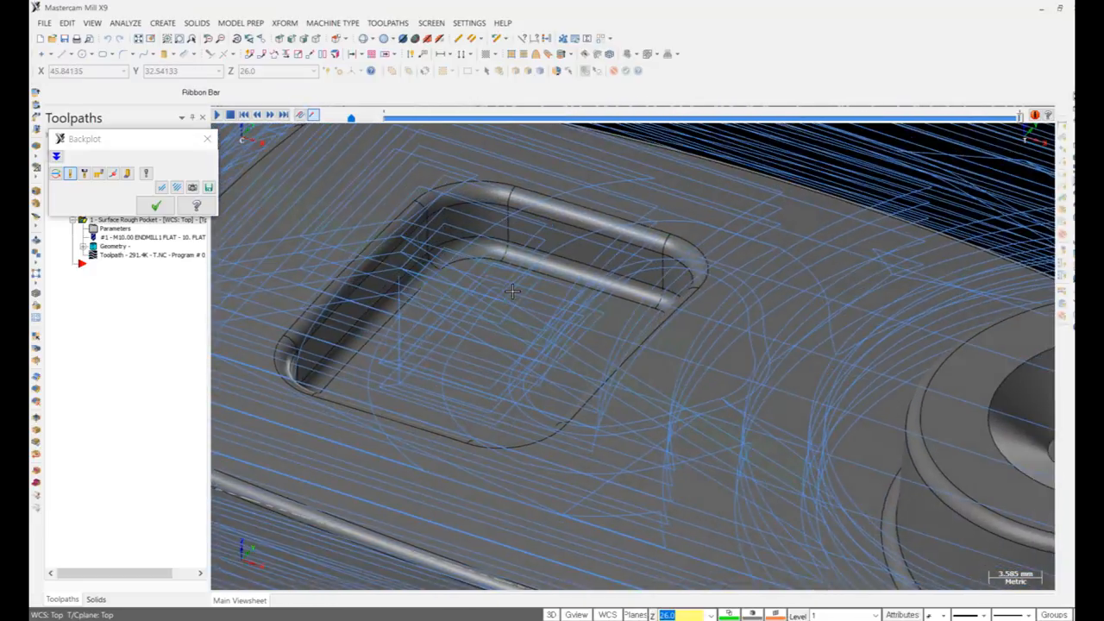
left_click(155, 205)
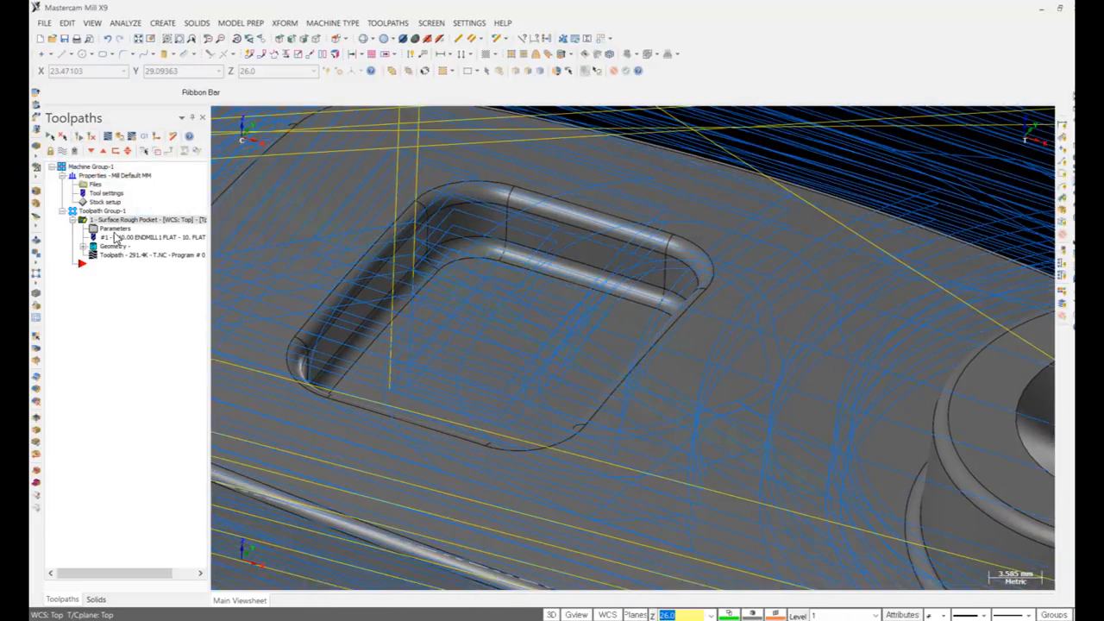
left_click(113, 229)
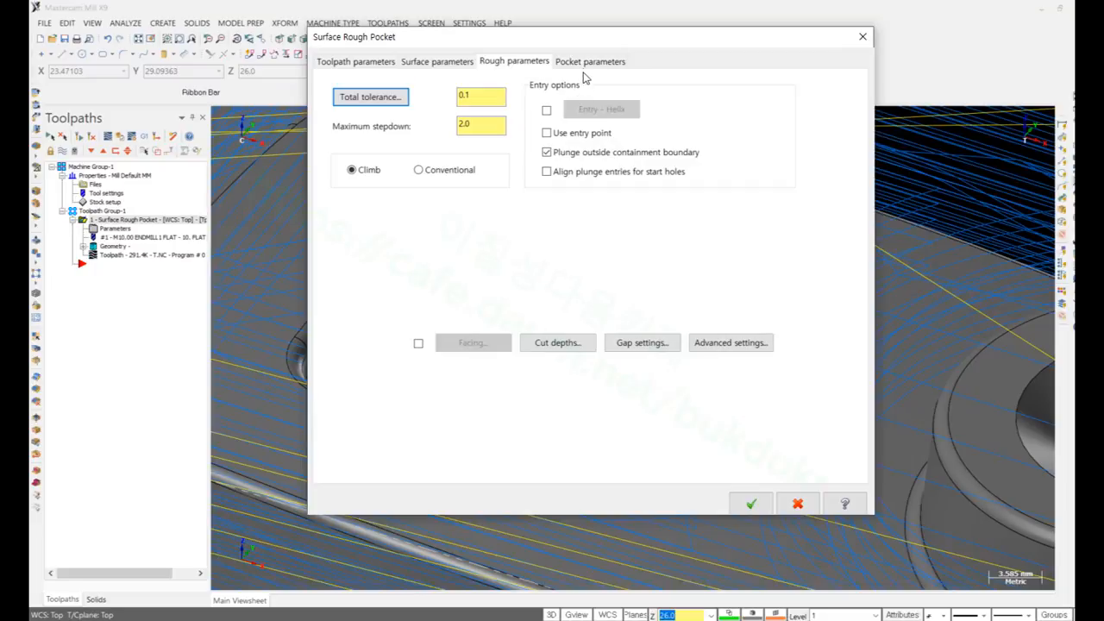
left_click(545, 111)
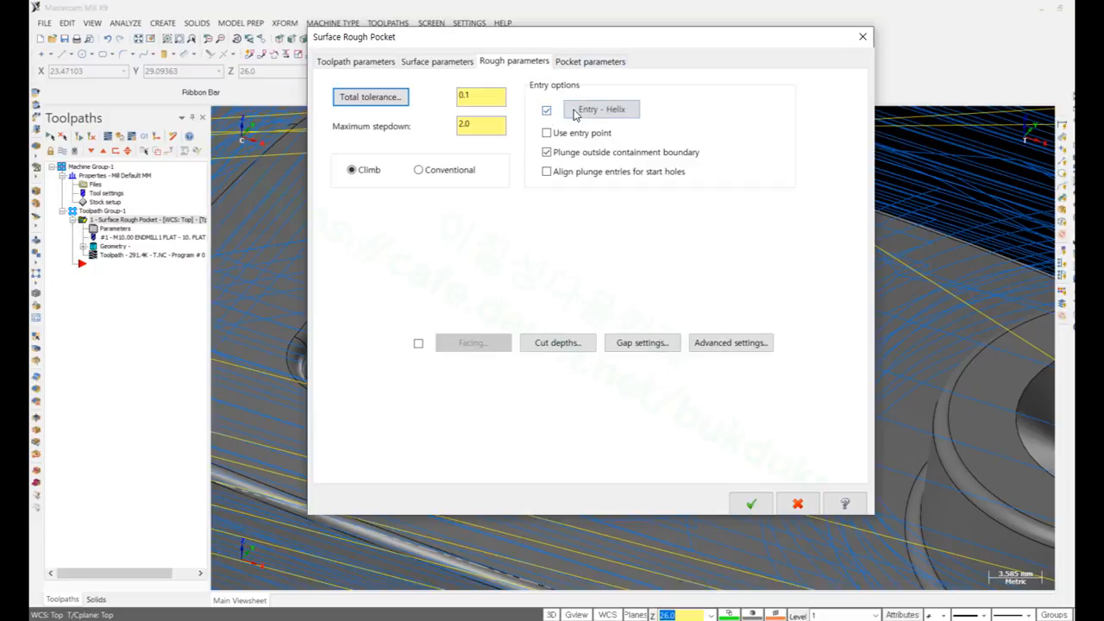
left_click(595, 108)
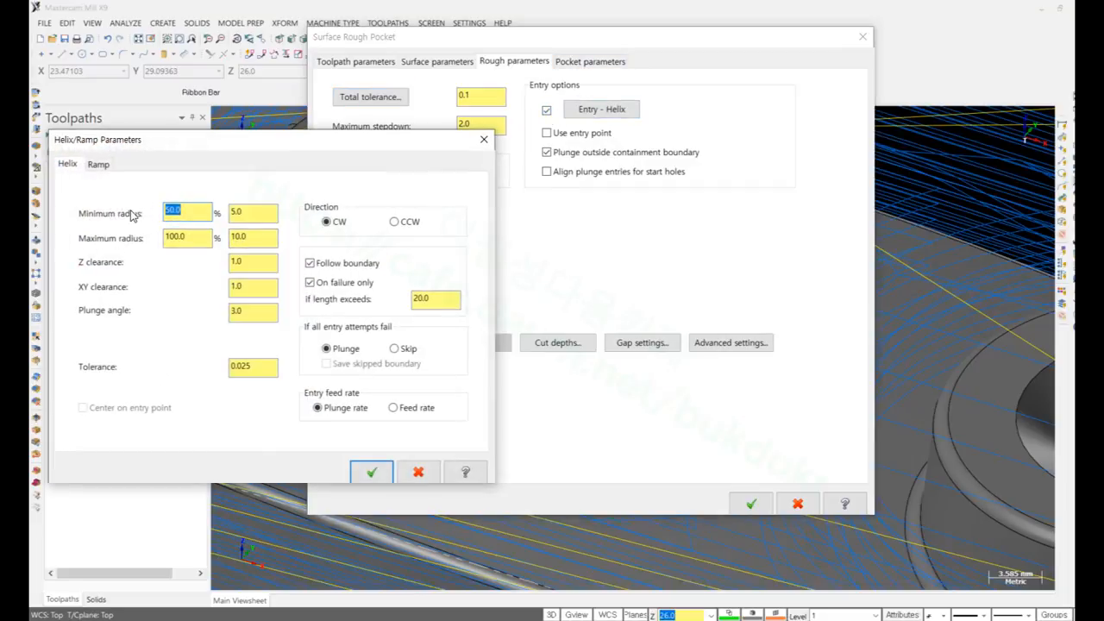
Step: Set the entry helix's minimum radius to 10% and its maximum radius to 45%
type("10")
left_click_drag(193, 239, 96, 245)
type("45")
left_click(259, 264)
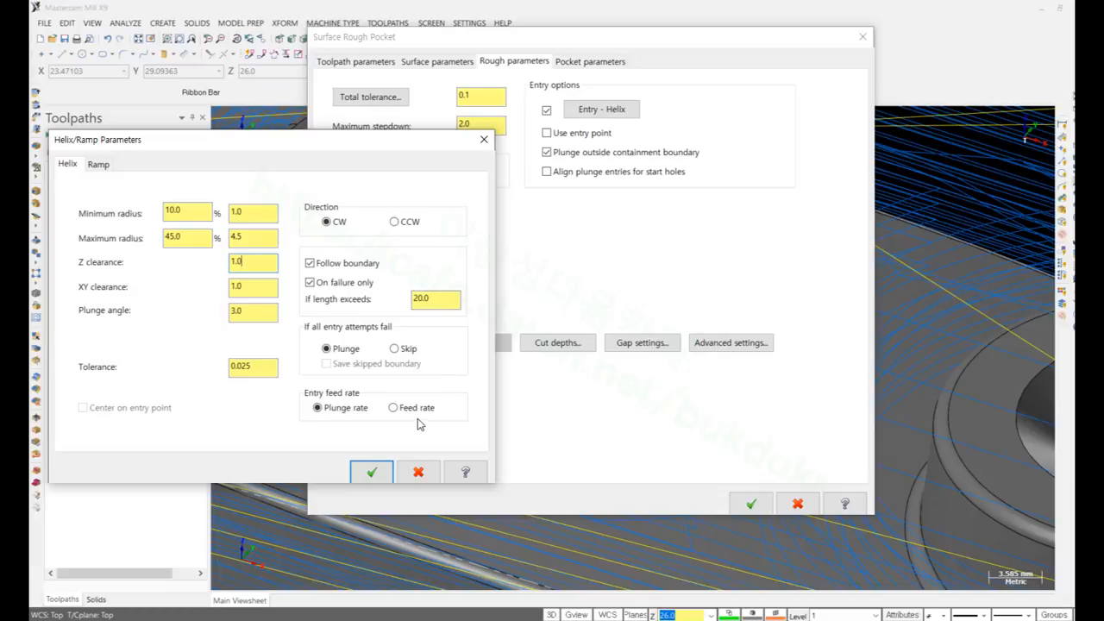
Step: Choose Skip if all entry attempts fail, set the "If length exceeds" value to 1, and accept the helix parameters
left_click(395, 349)
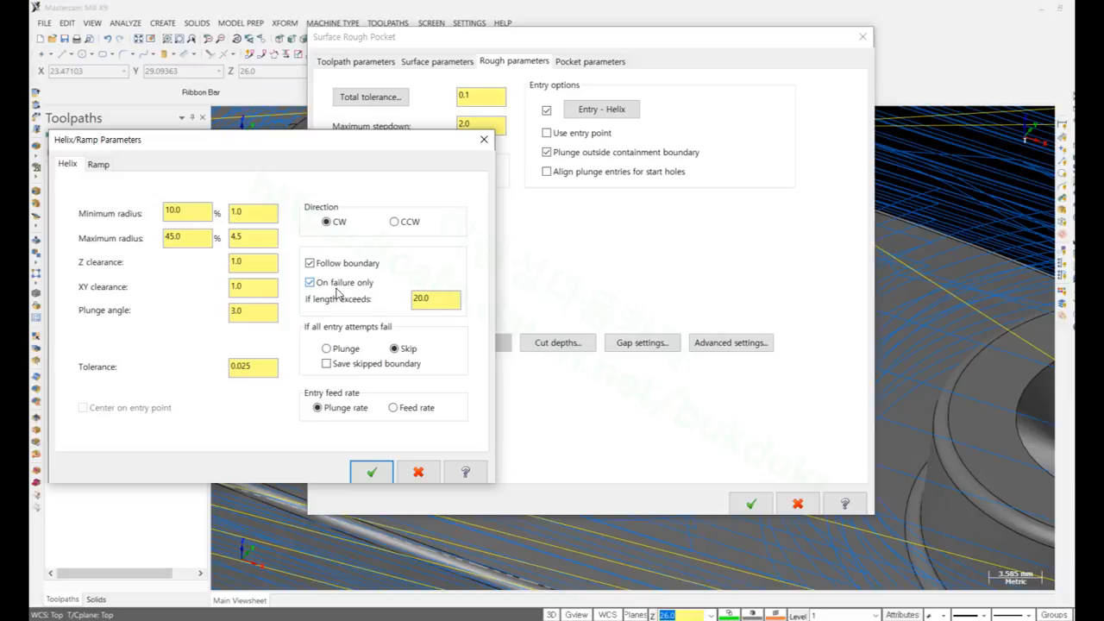
double_click(422, 299)
type("1")
left_click(369, 470)
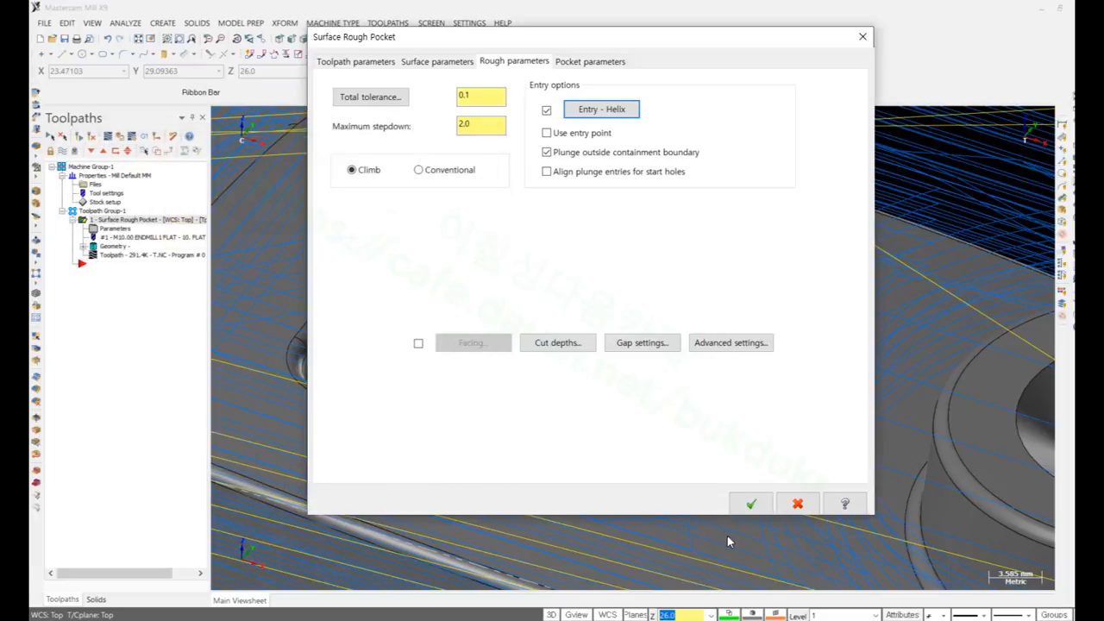
Step: Accept the rough pocket parameters, regenerate the toolpath and inspect the helical entry at the round boss
left_click(752, 505)
left_click(76, 138)
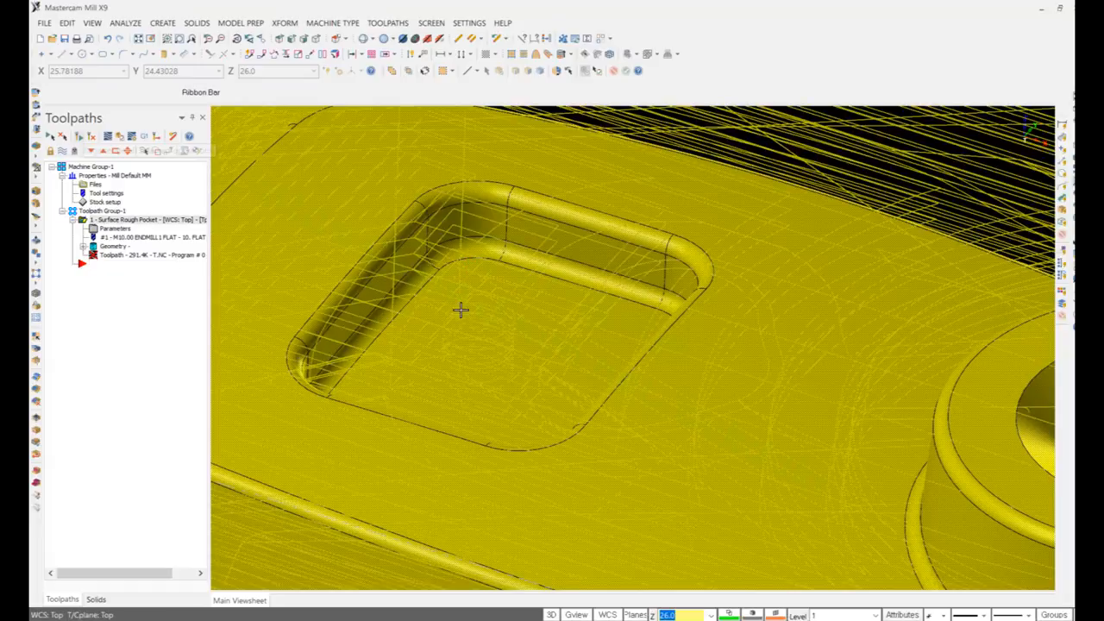
scroll(483, 298, "down", 3)
scroll(865, 306, "up", 6)
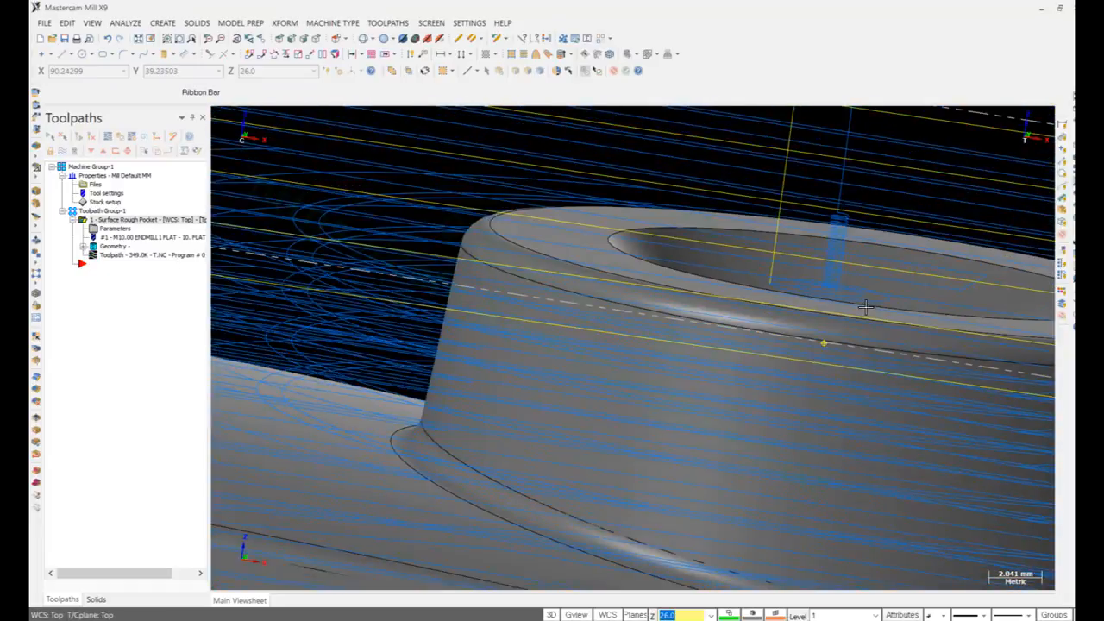
middle_click_drag(865, 306, 880, 348)
scroll(880, 348, "down", 4)
scroll(816, 333, "down", 2)
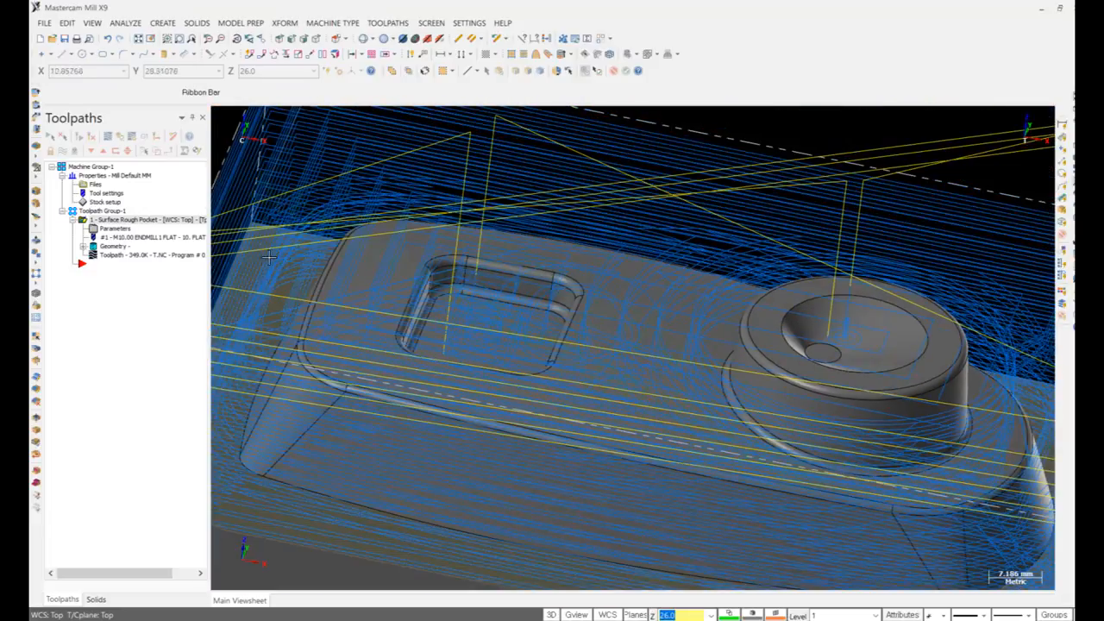
Step: Verify the rough pocket toolpath in Mastercam Simulator, running the stock removal to its end
left_click(121, 137)
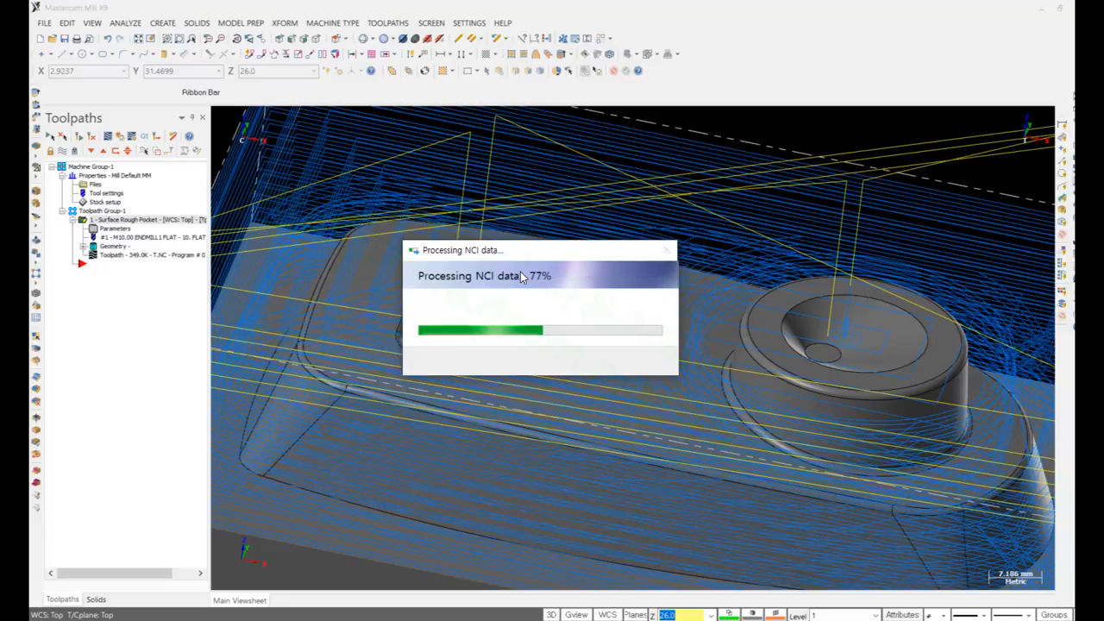
scroll(425, 341, "down", 5)
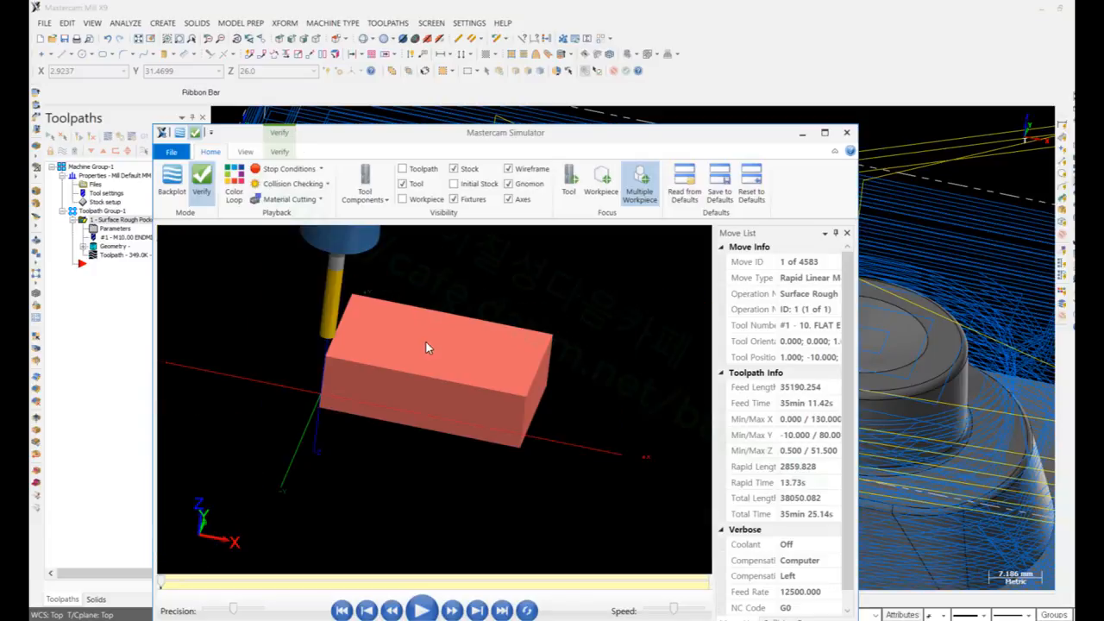
scroll(475, 288, "up", 1)
left_click(502, 610)
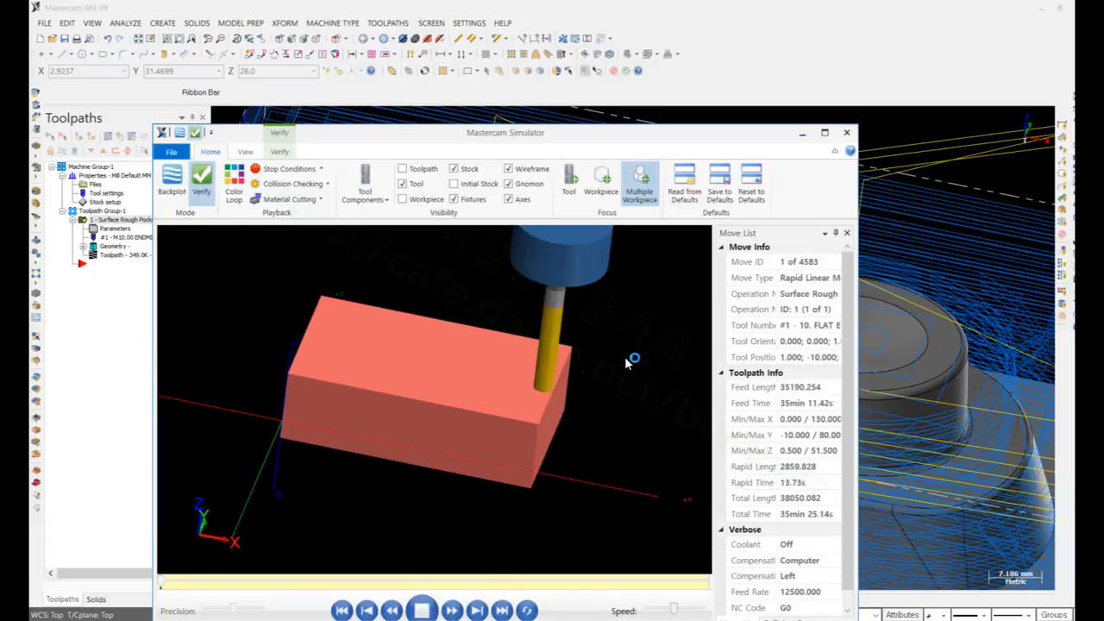
scroll(426, 402, "up", 2)
middle_click_drag(426, 402, 369, 294)
Step: Overlay the workpiece on the machined stock, try the XY clipping plane, and section with the YZ clipping plane instead
left_click(409, 204)
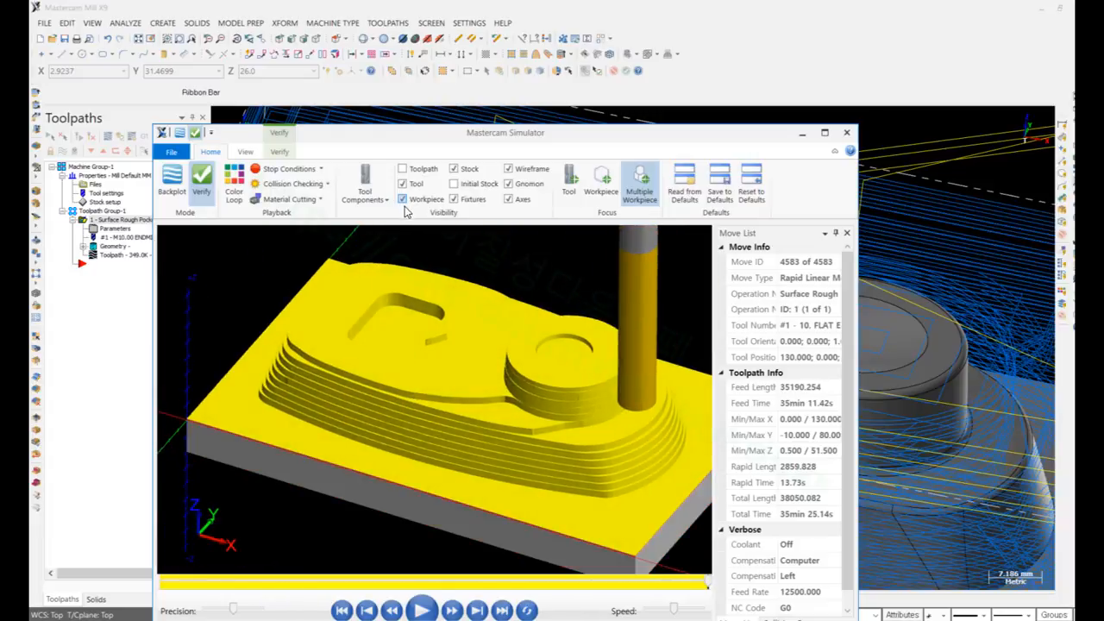
left_click(279, 152)
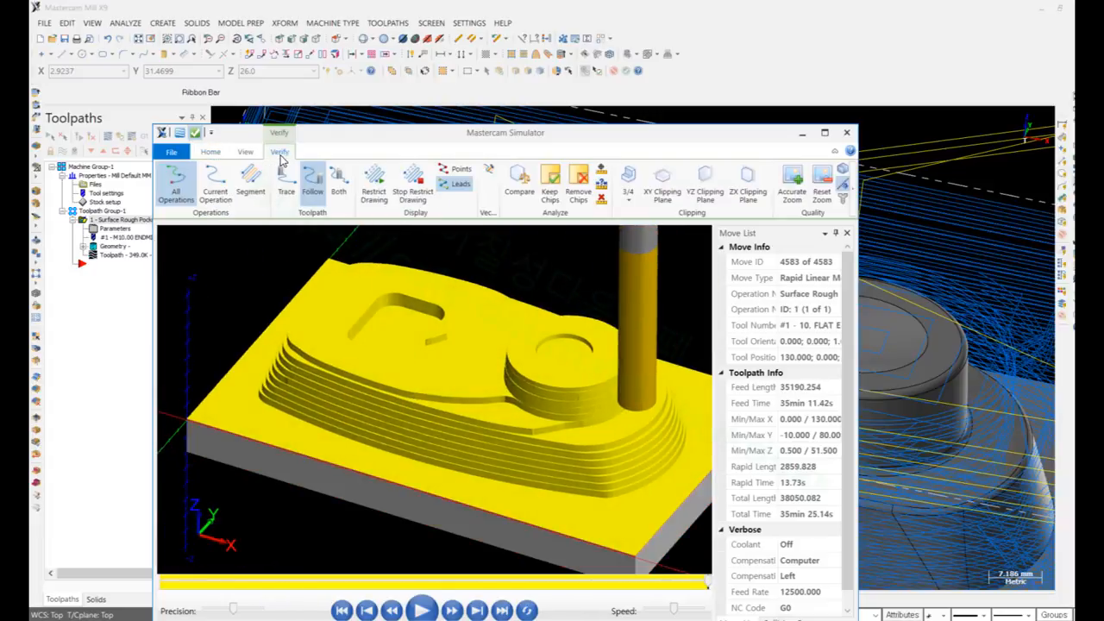
left_click(676, 181)
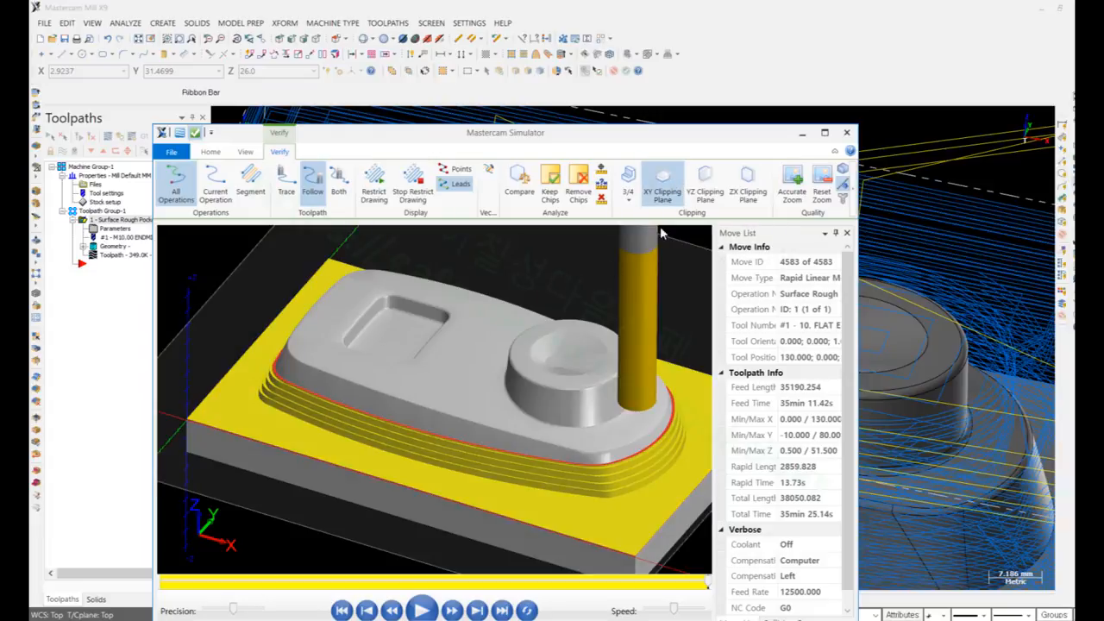
left_click(705, 181)
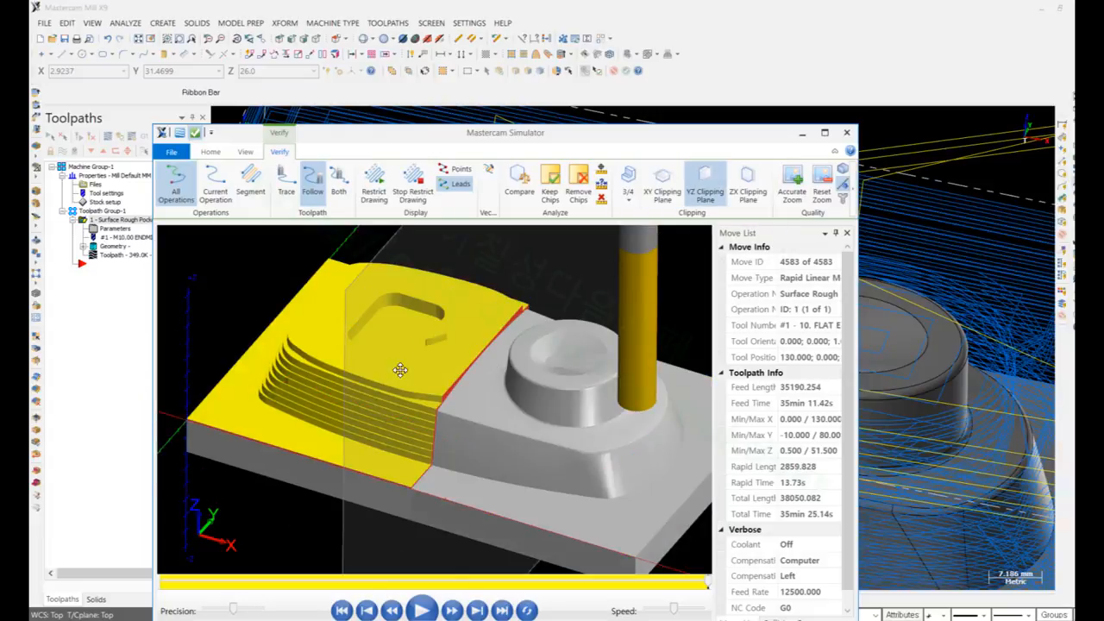
Step: Slide the YZ clipping plane through the rectangular pocket and the round boss to compare the leftover stock with the part
left_click_drag(400, 370, 355, 405)
scroll(377, 301, "up", 5)
scroll(349, 379, "down", 5)
left_click_drag(341, 324, 445, 339)
scroll(414, 350, "up", 5)
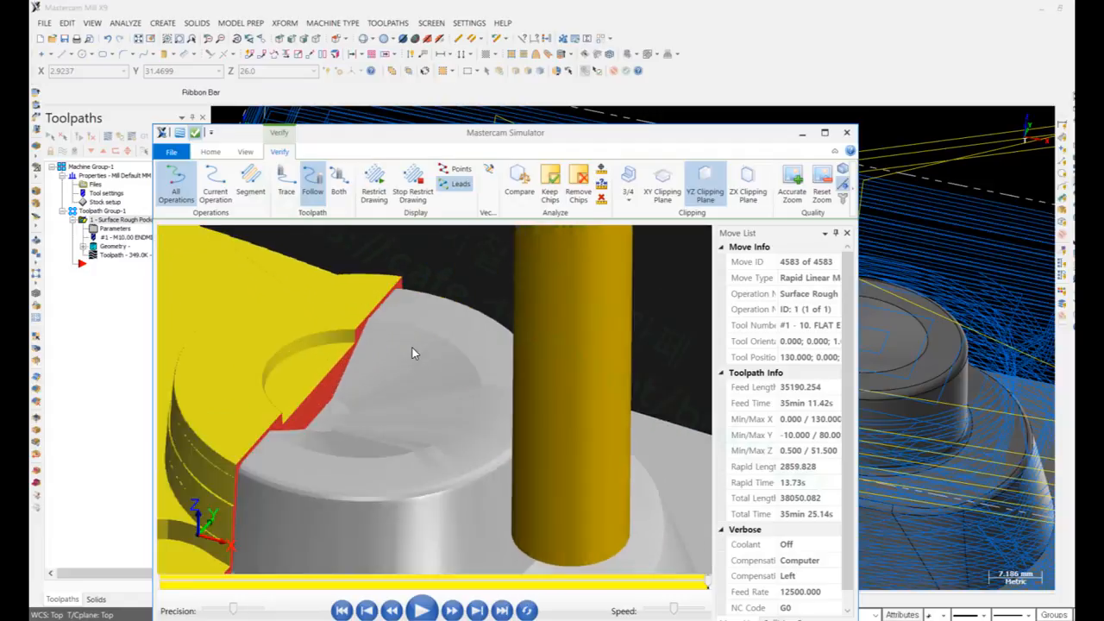
left_click_drag(305, 339, 368, 374)
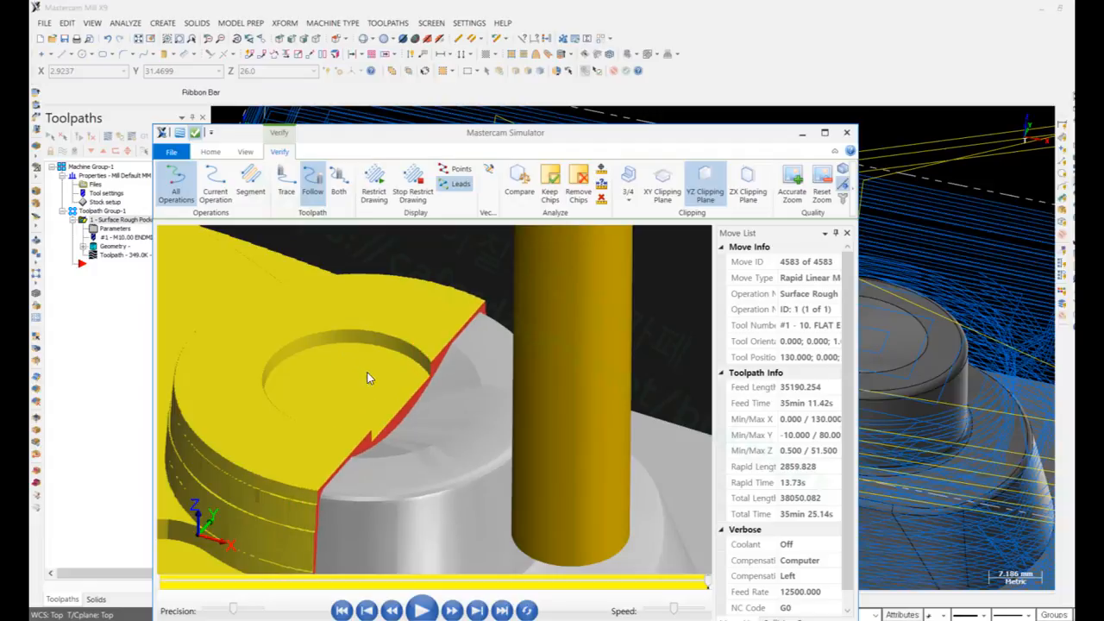
Step: Return the YZ clipping plane to the rectangular pocket and examine the sectioned stock from a lower angle
scroll(511, 421, "down", 4)
middle_click_drag(522, 379, 419, 345)
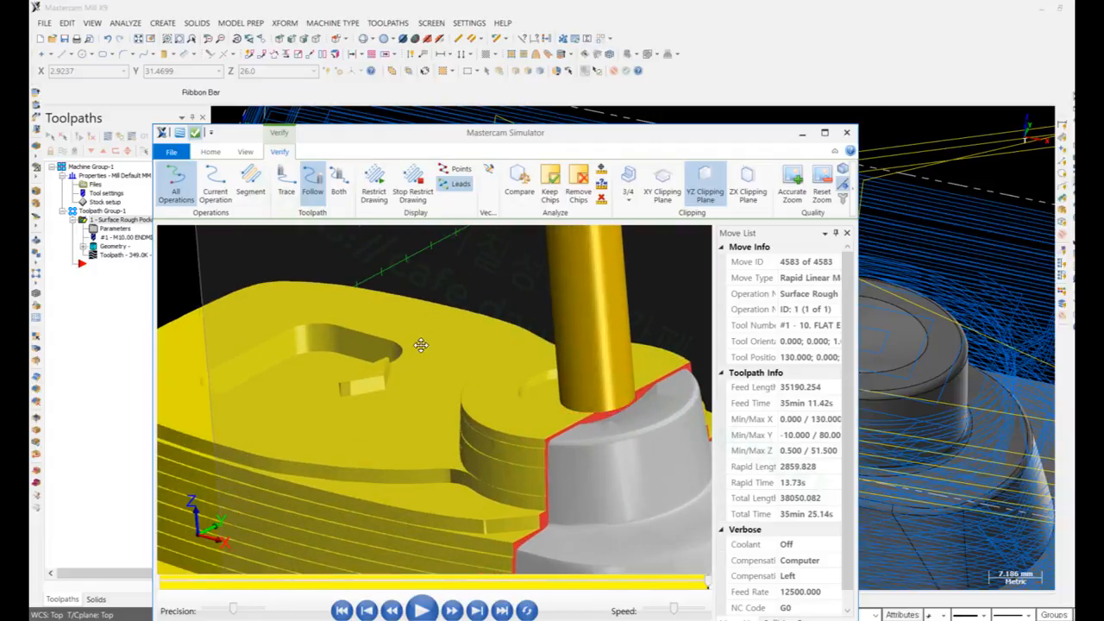
left_click_drag(249, 295, 391, 416)
scroll(391, 417, "down", 2)
middle_click_drag(390, 417, 423, 396)
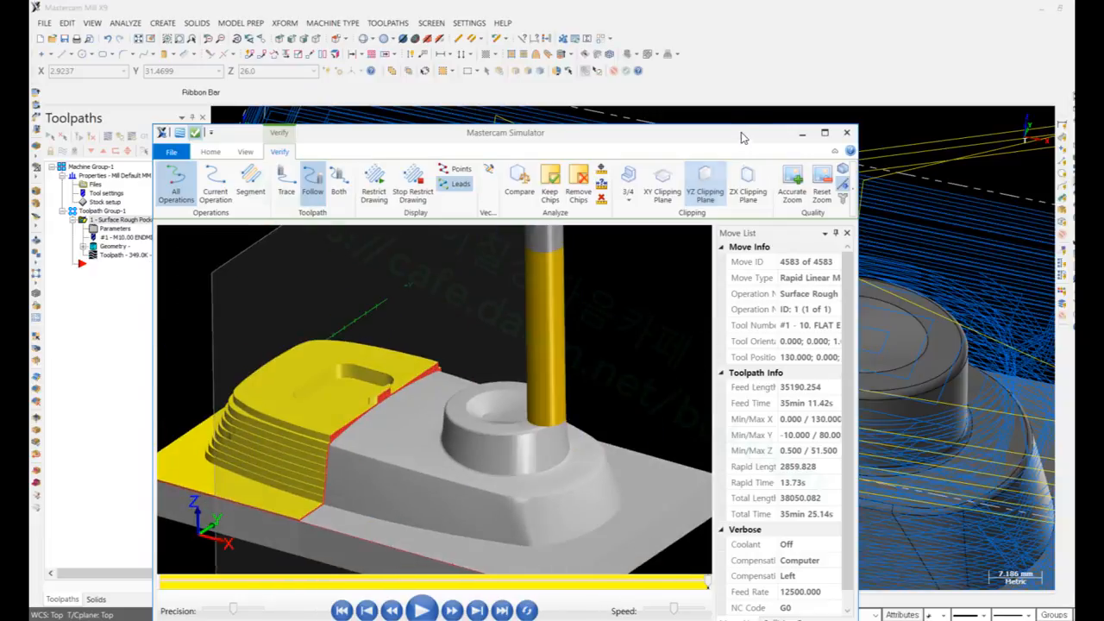
Step: Close the simulator and examine the rough pocket toolpath around the whole part
left_click(762, 10)
scroll(614, 315, "down", 3)
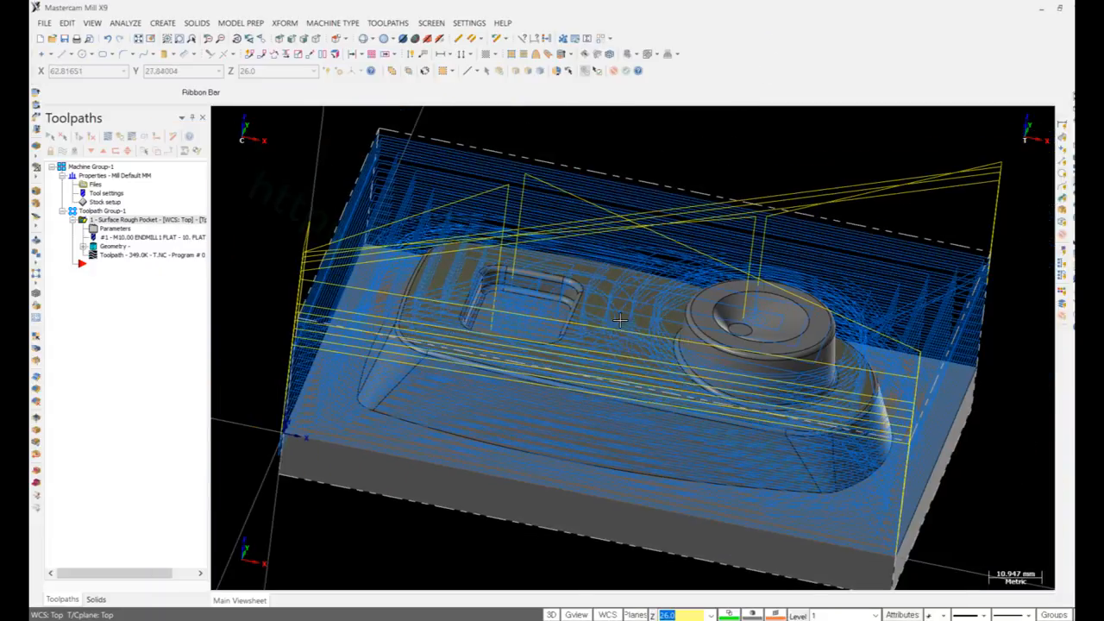
middle_click_drag(608, 313, 569, 305)
scroll(512, 306, "down", 2)
scroll(769, 221, "up", 1)
middle_click_drag(774, 222, 776, 216)
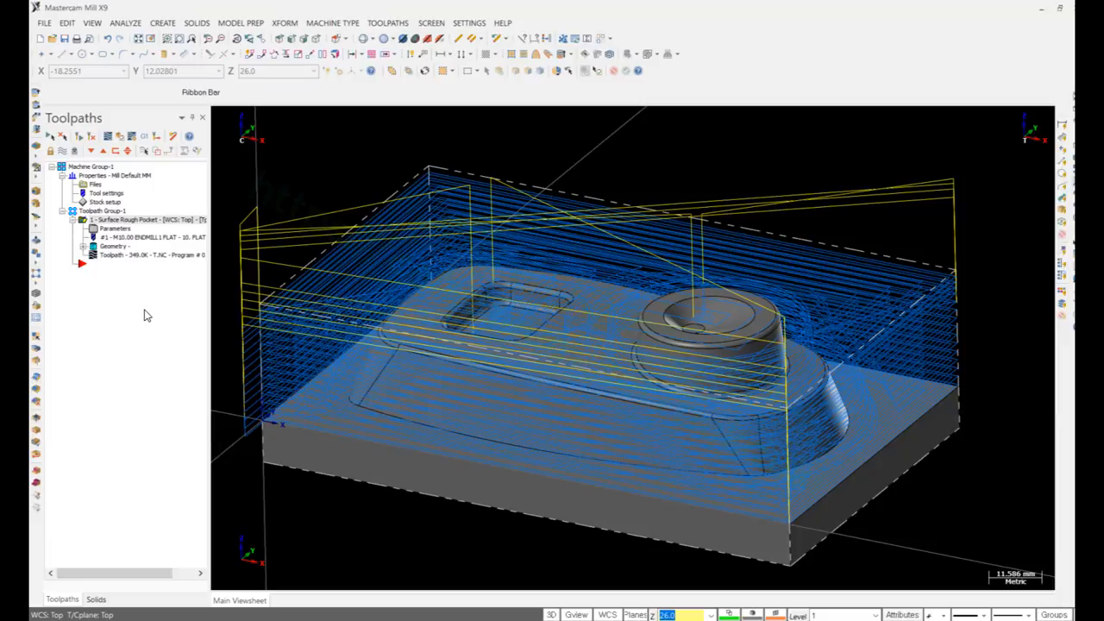
scroll(541, 318, "up", 3)
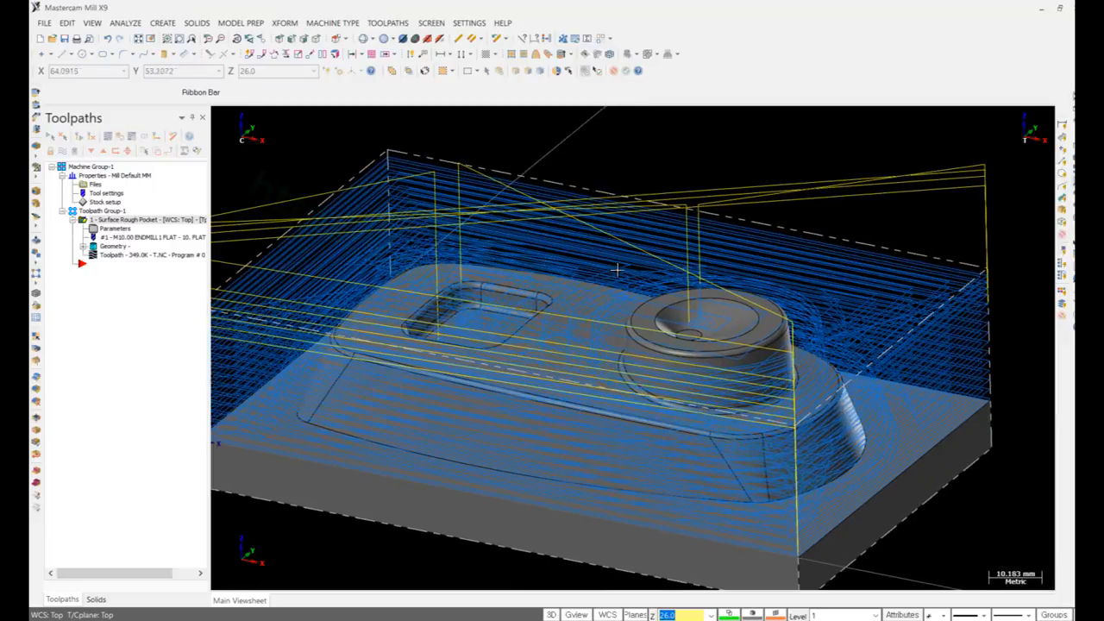
middle_click_drag(542, 317, 685, 273)
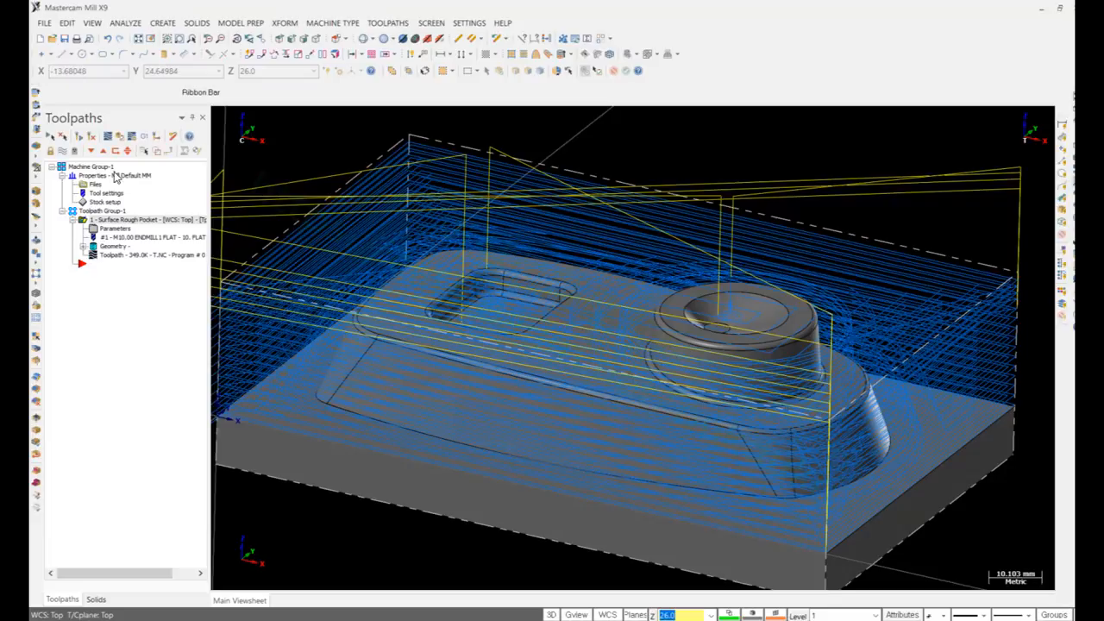
Step: Hide the rough pocket toolpath and start a surface rough Restmill toolpath with the entire solid as drive surfaces
left_click(65, 151)
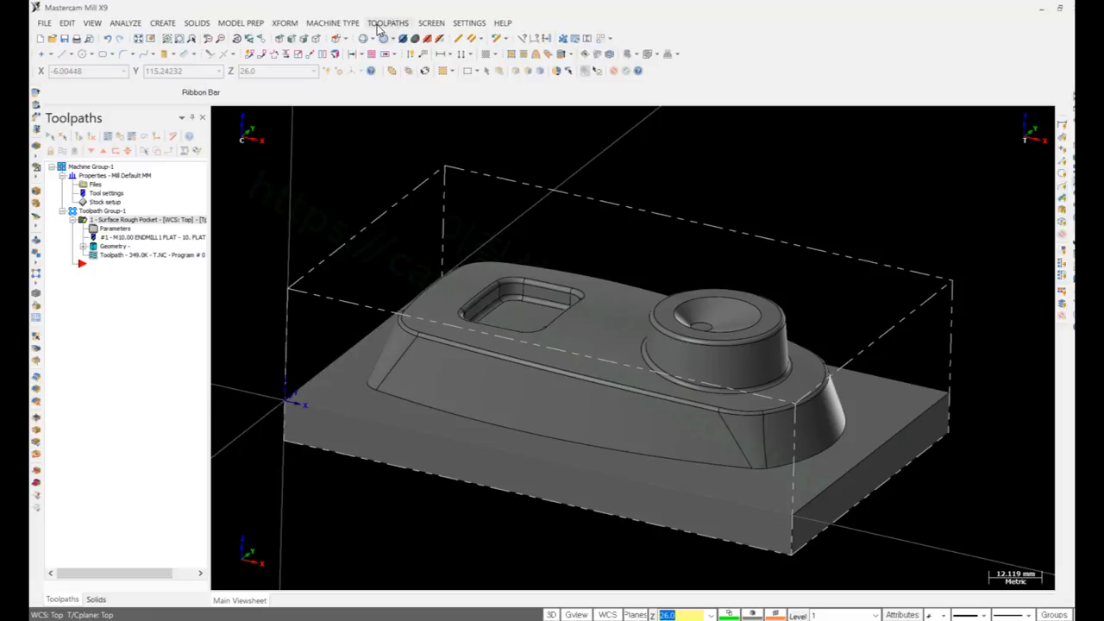
left_click(388, 25)
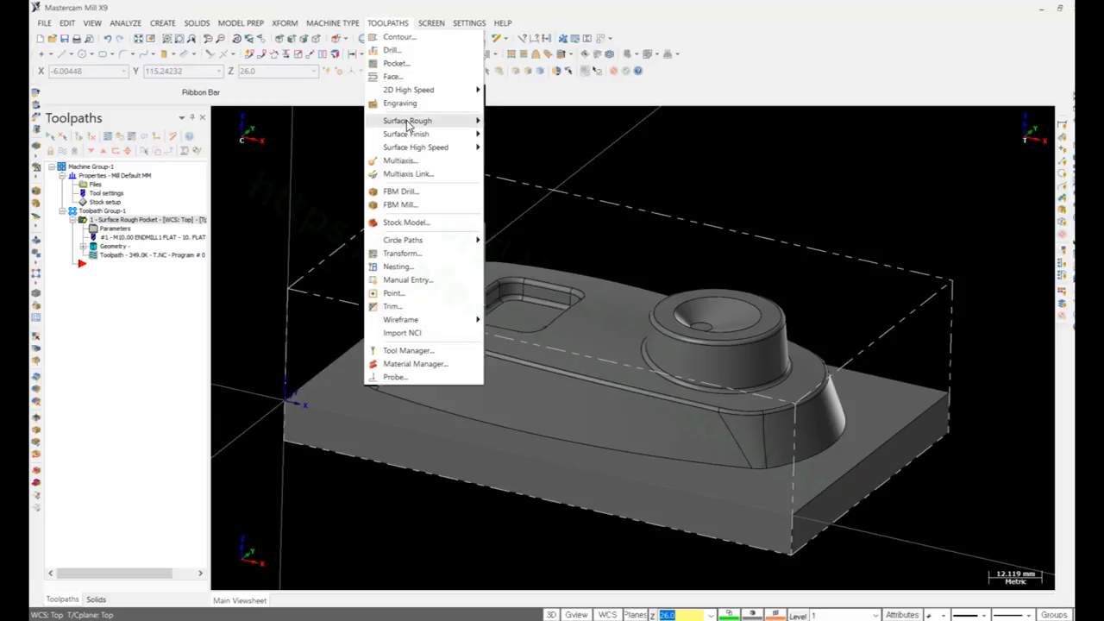
mouse_move(409, 125)
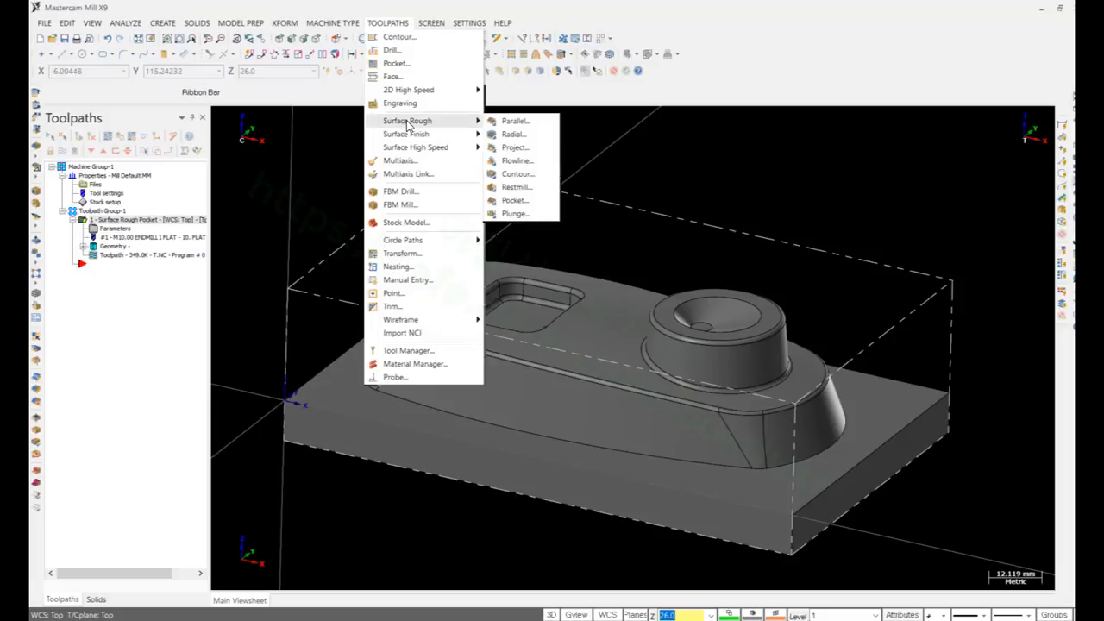
left_click(525, 195)
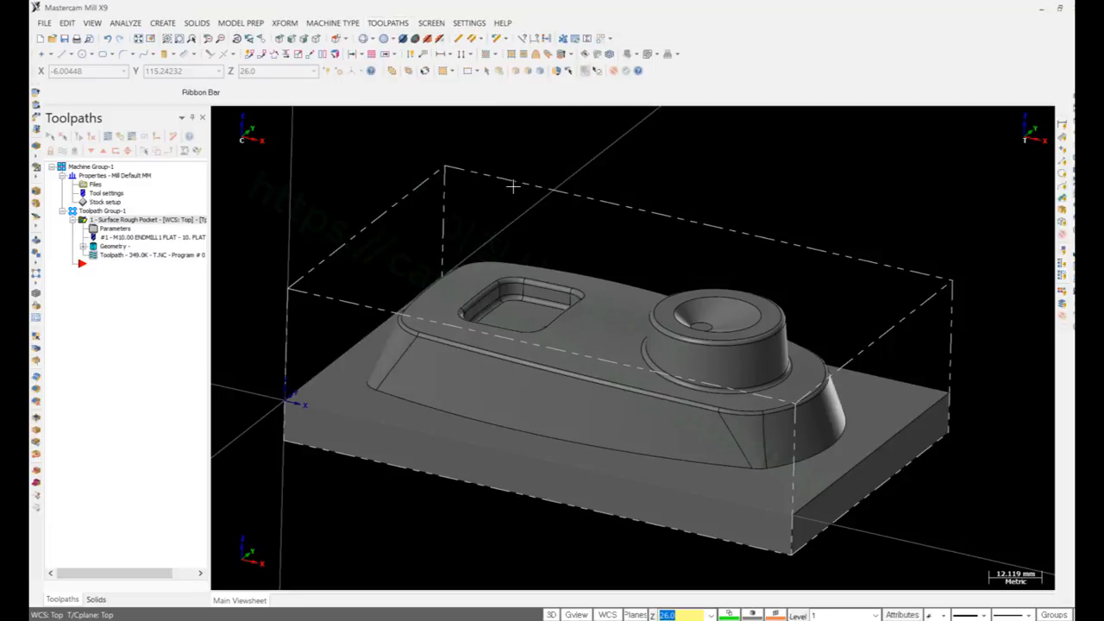
middle_click_drag(525, 194, 567, 329)
key("ctrl+a")
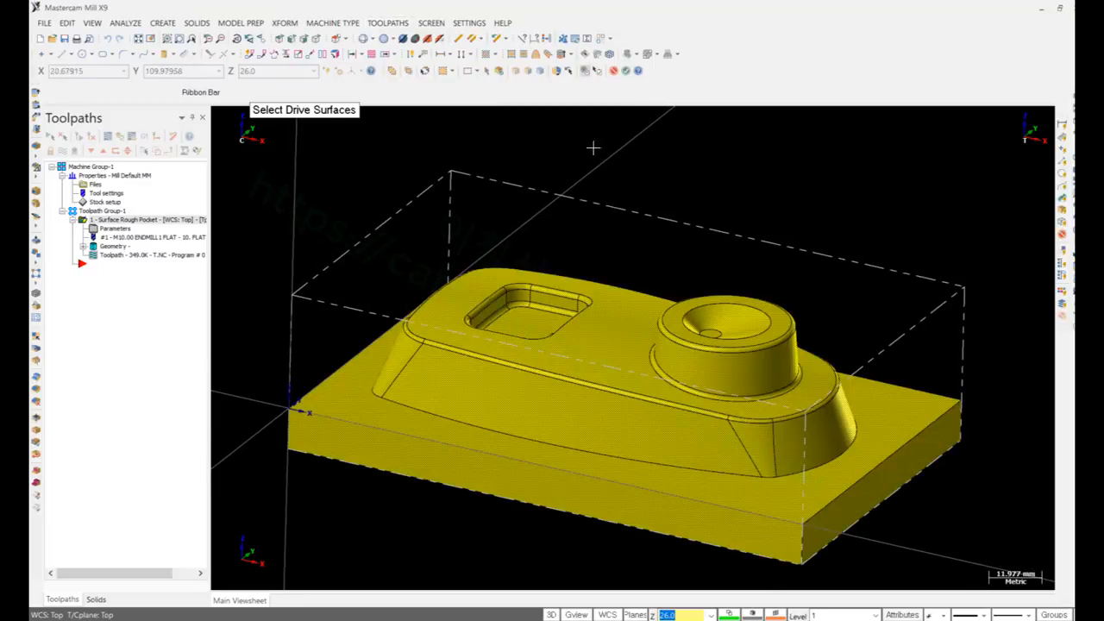
left_click(628, 72)
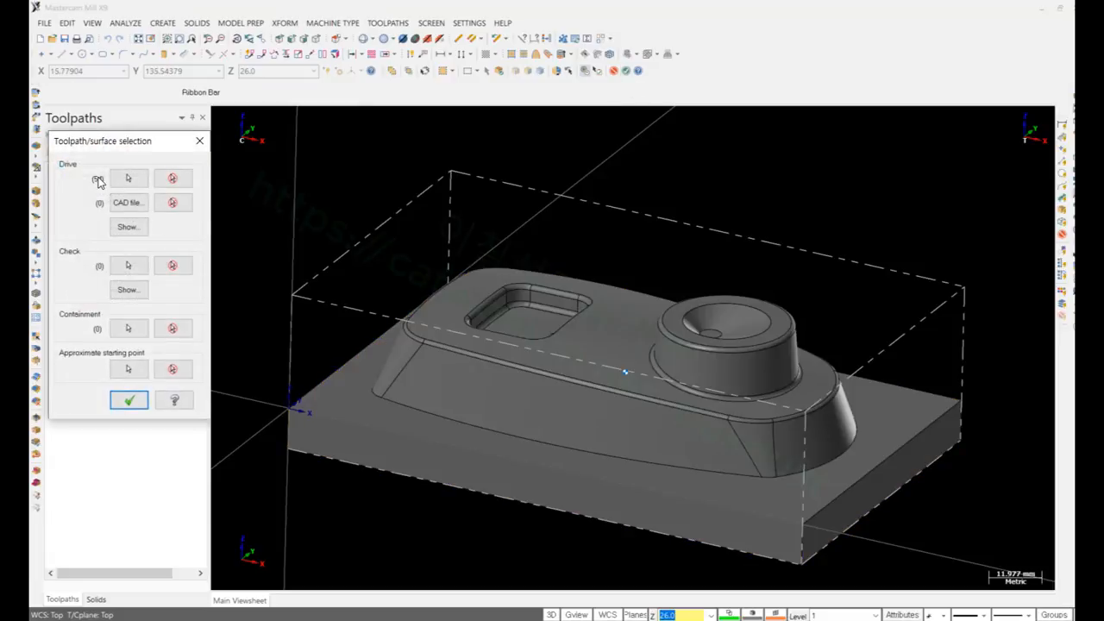
Step: Set the outer edge loop of the base plate's upper face as the containment boundary
left_click(127, 328)
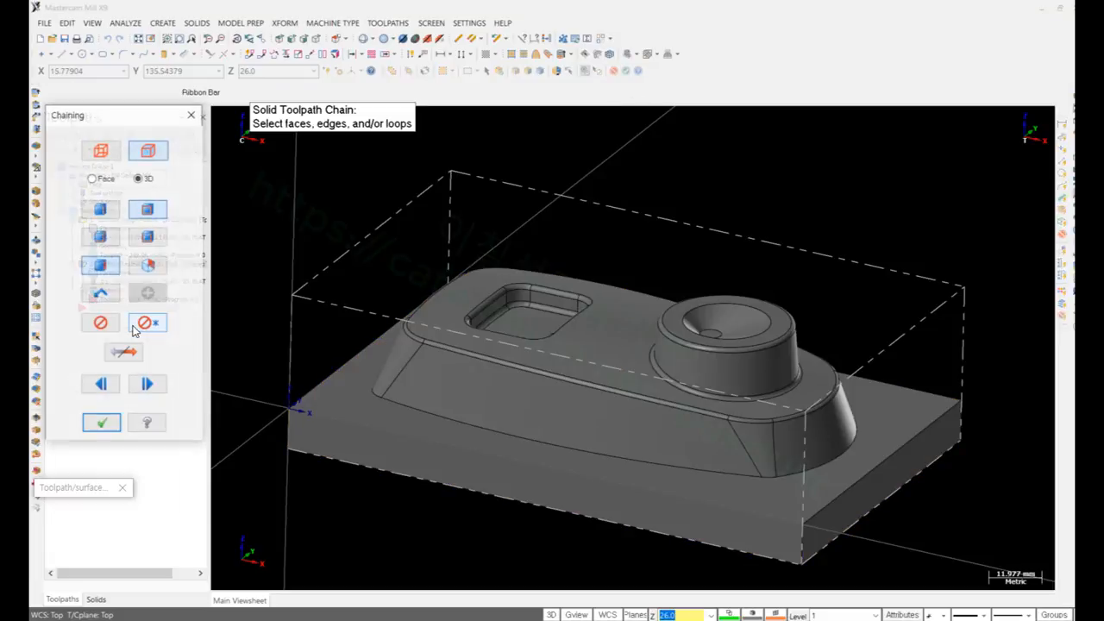
left_click(100, 295)
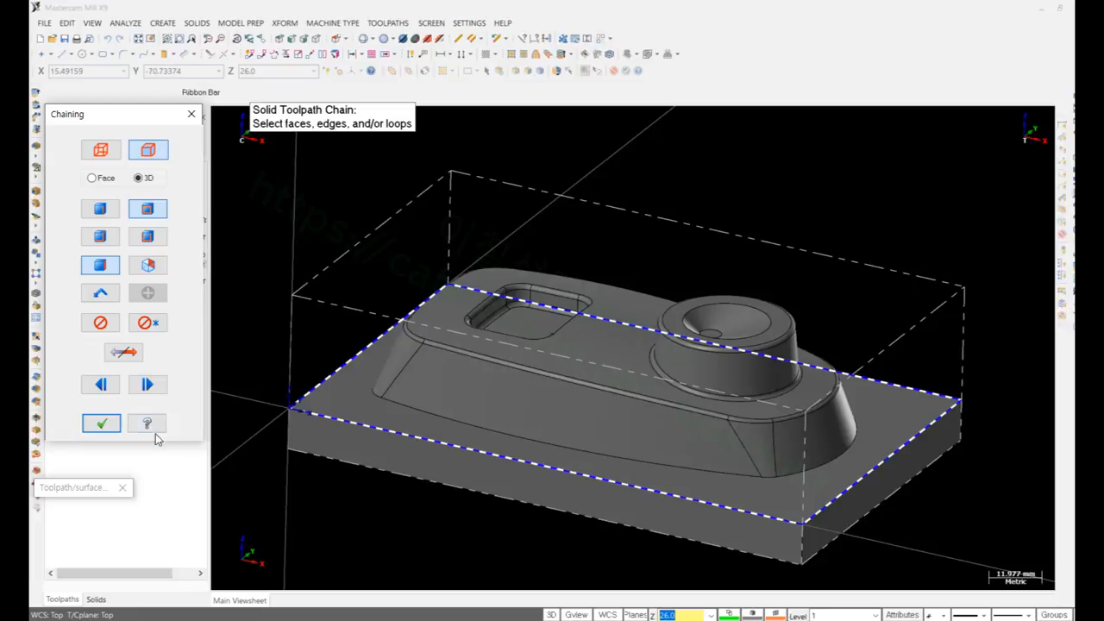
left_click(101, 423)
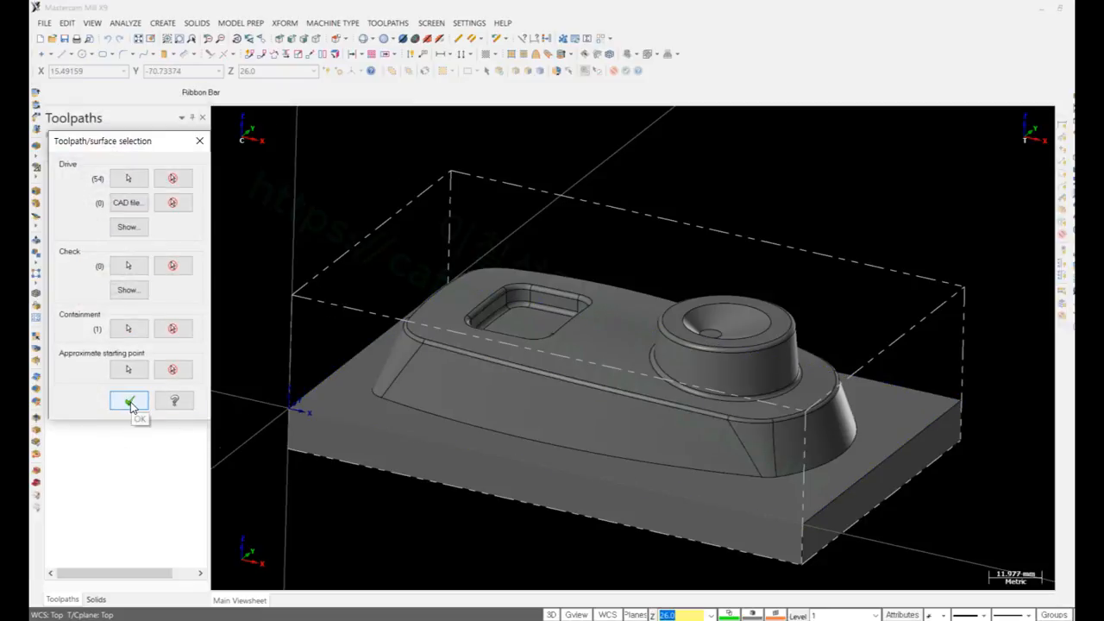
Step: Accept the drive surfaces and containment, filter the tool library to ball endmills and pick the 6 mm ball endmill for the Restmill toolpath
left_click(129, 402)
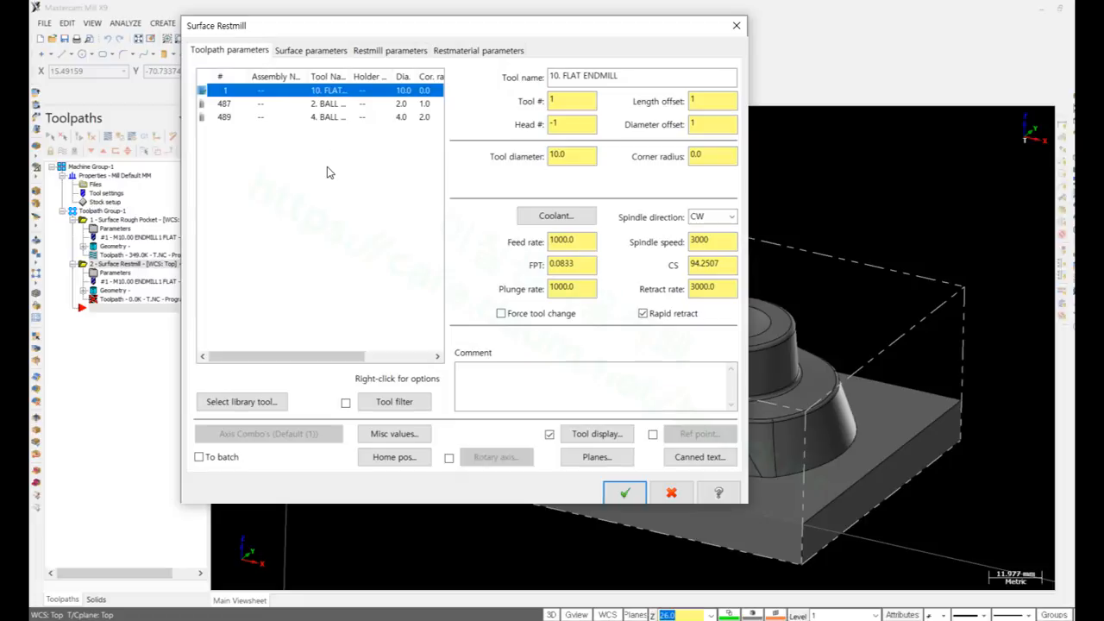
left_click(265, 401)
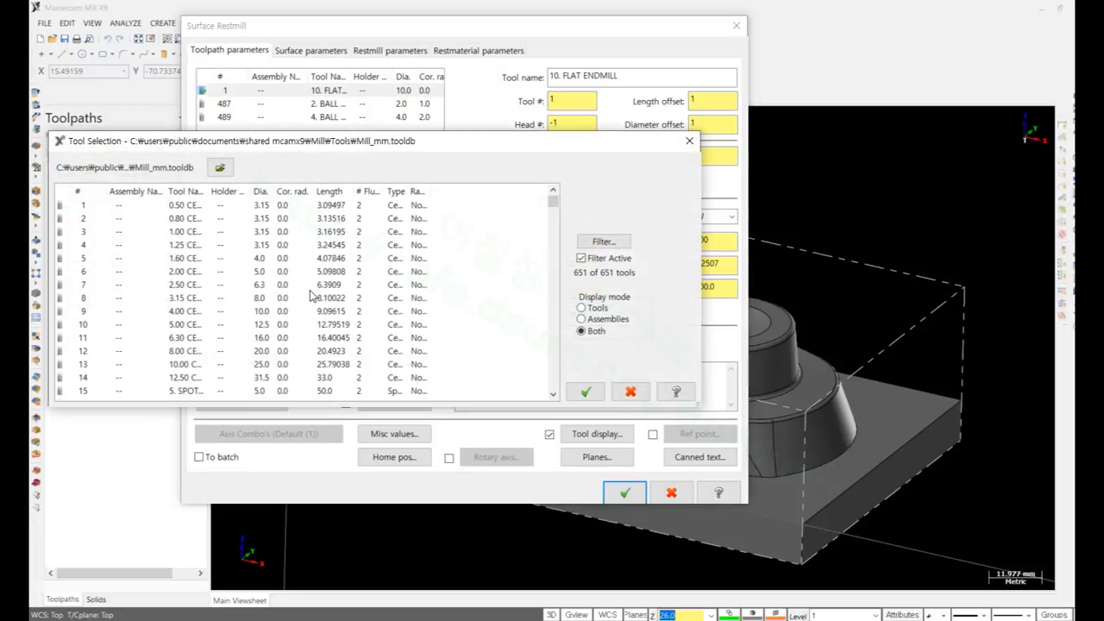
left_click(603, 241)
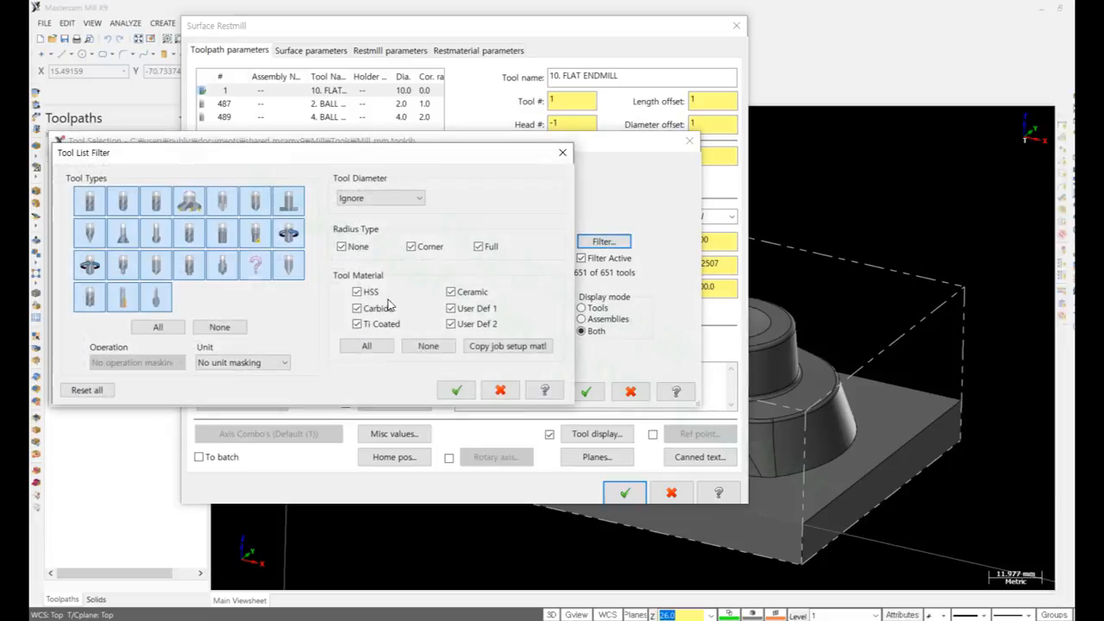
left_click(228, 328)
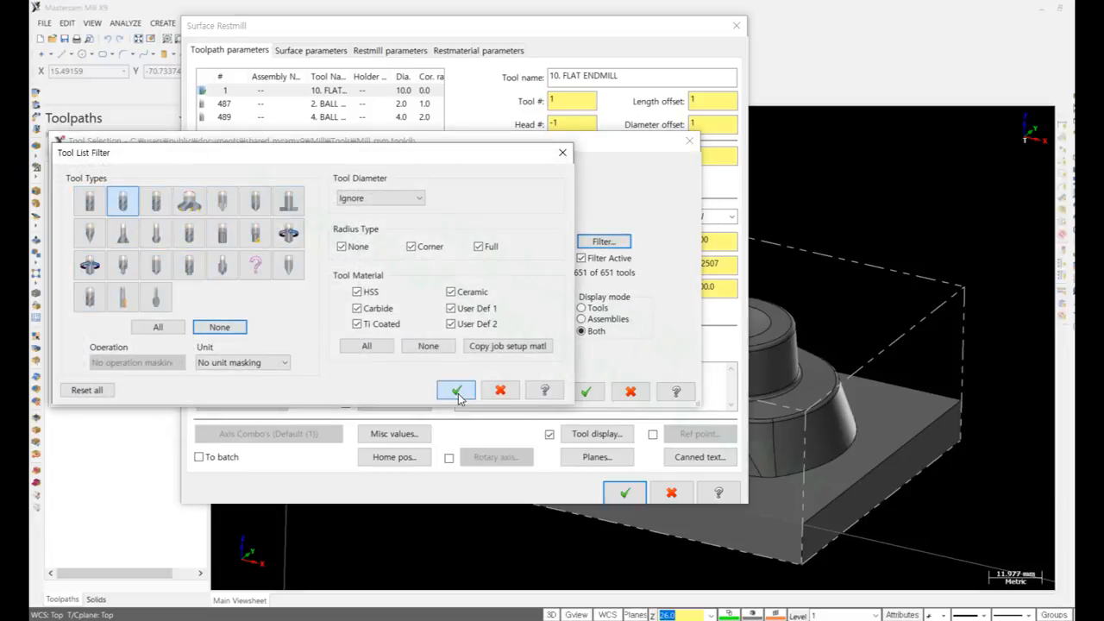
left_click(457, 392)
double_click(190, 284)
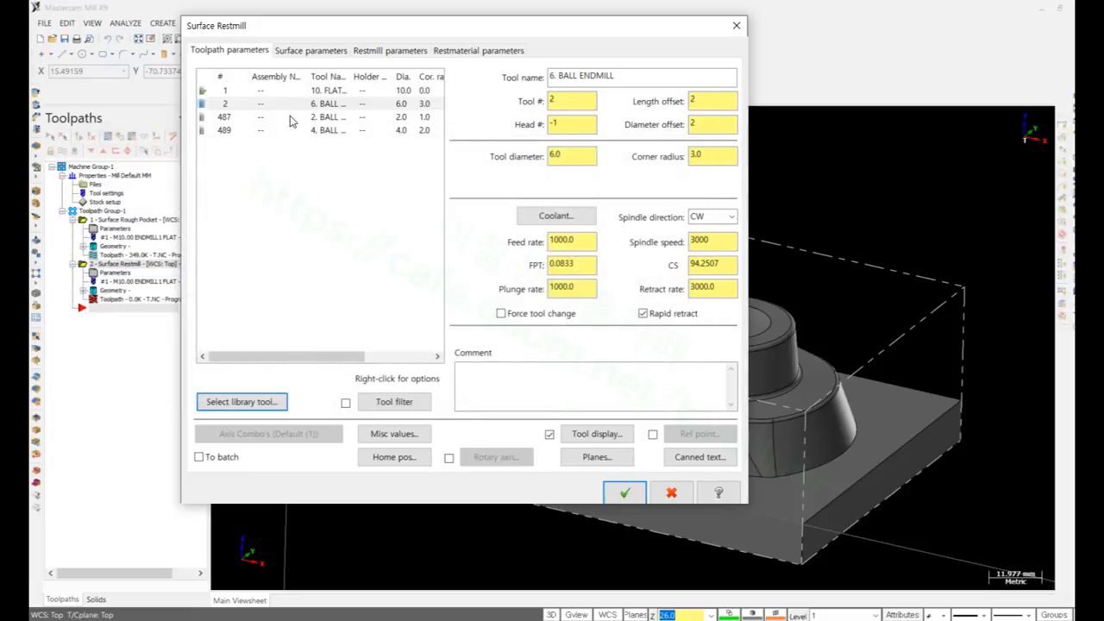
Step: Set the stock to leave on drive surfaces to 0.3 and the Restmill total tolerance to 0.1
left_click(313, 53)
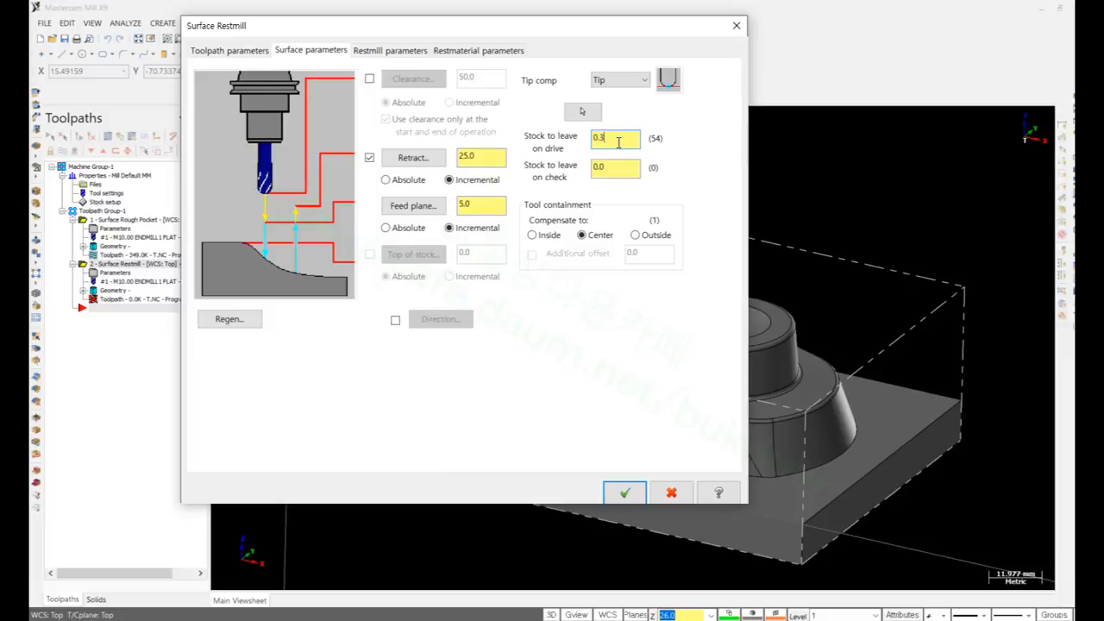
left_click(390, 52)
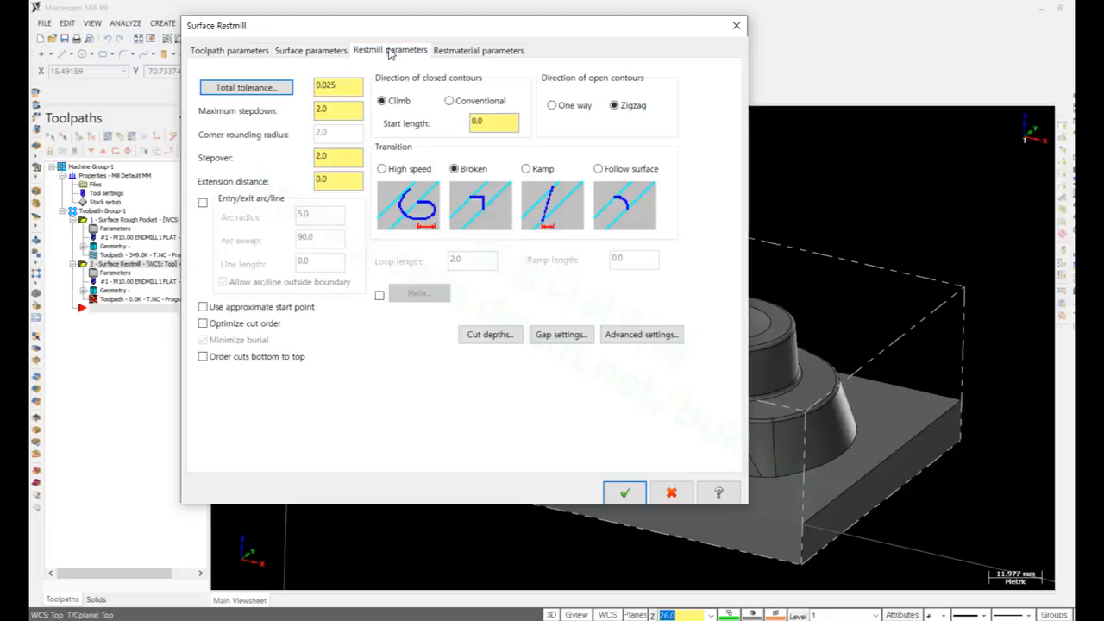
double_click(332, 85)
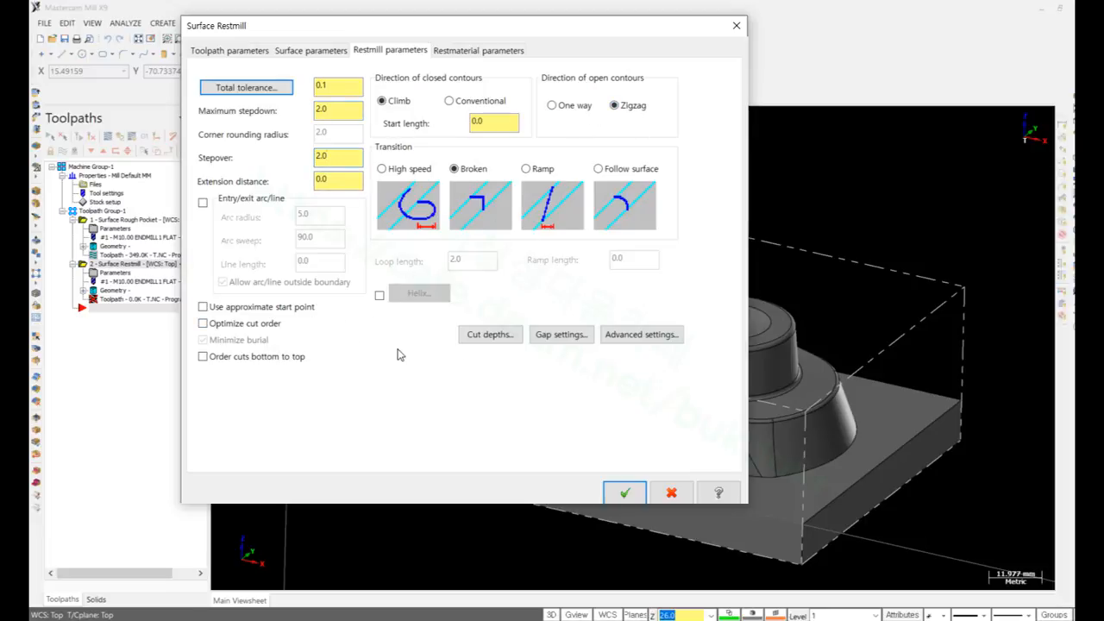
Step: Set the incremental cut depth adjustments for the top cut and other cuts to 0.0 and enable auto-detect flats
left_click(490, 334)
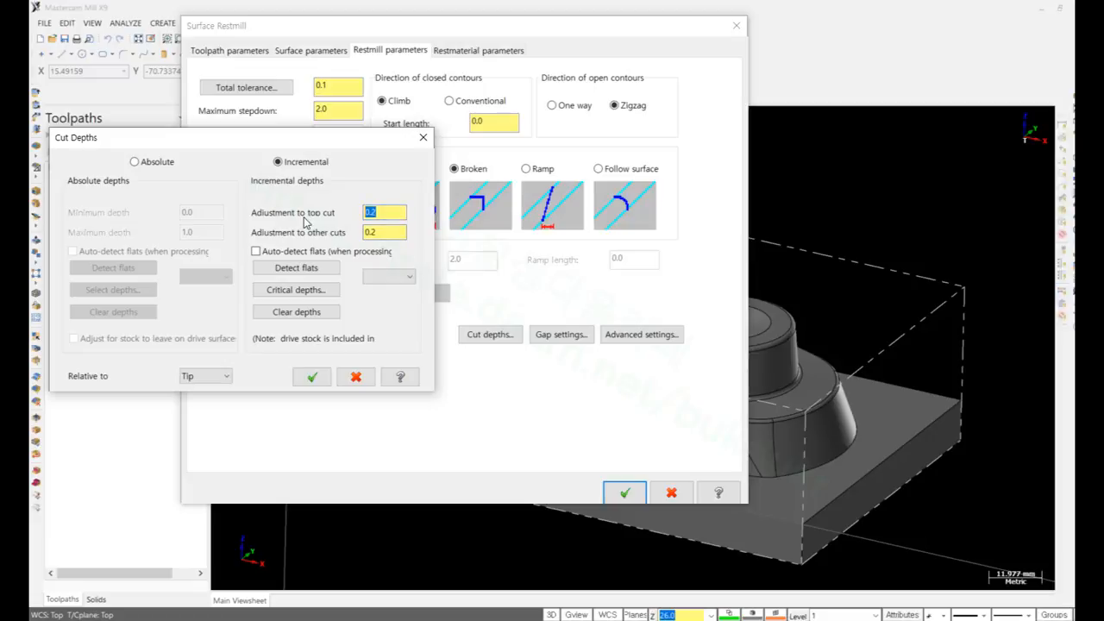
type("0.0")
left_click(312, 376)
Step: Adjust the remaining stock to ignore small cusps with a 0.1 adjustment distance and generate the Restmill toolpath
left_click(477, 50)
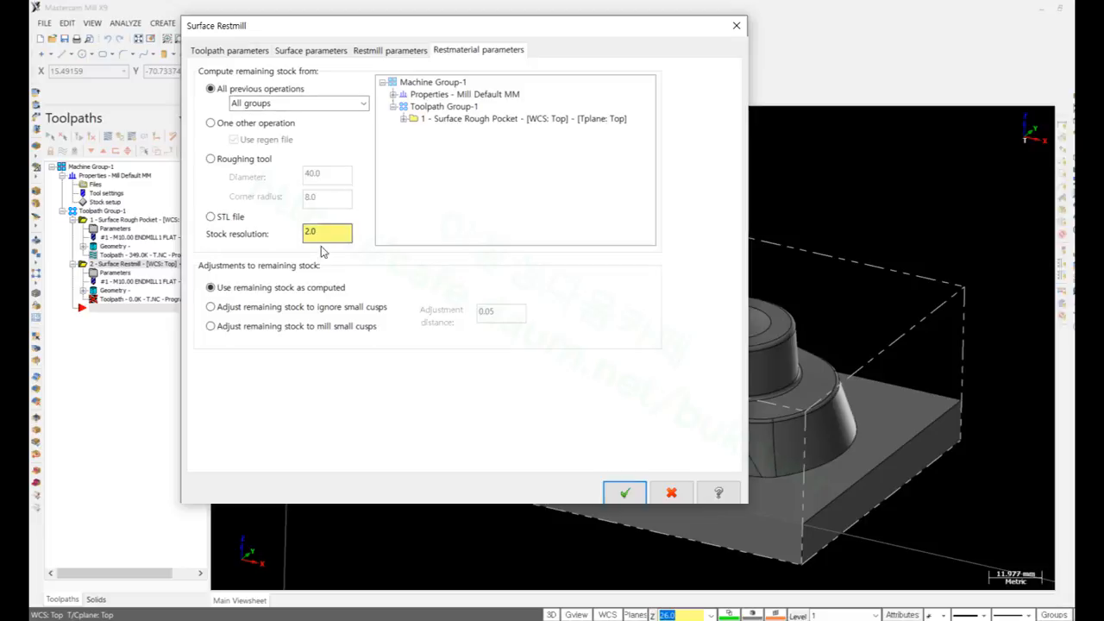
left_click(233, 308)
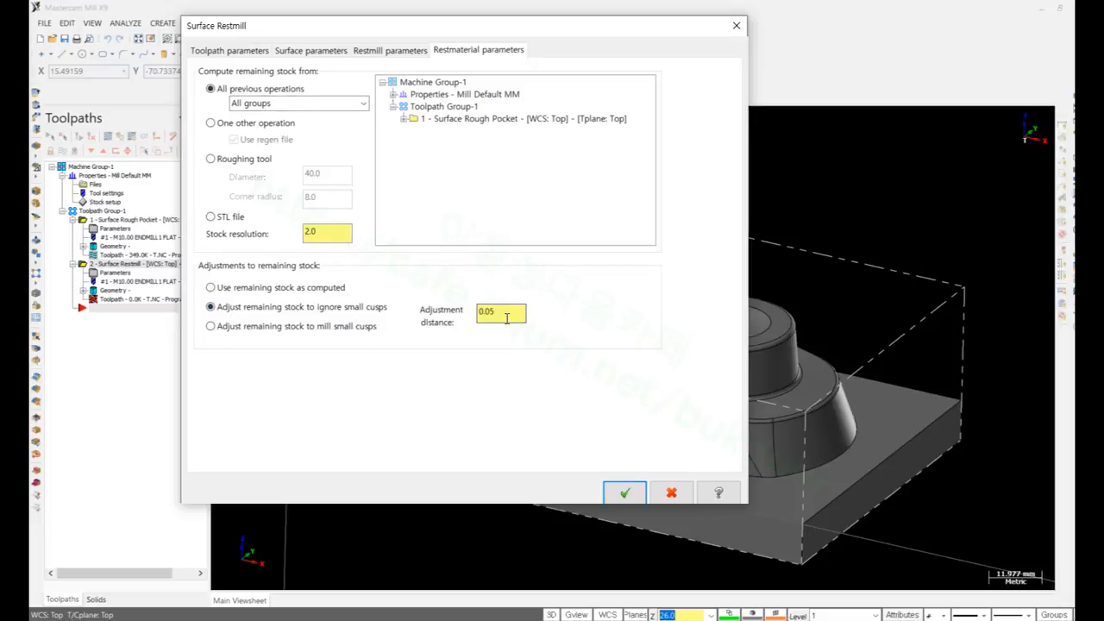
left_click_drag(506, 317, 417, 325)
left_click(625, 492)
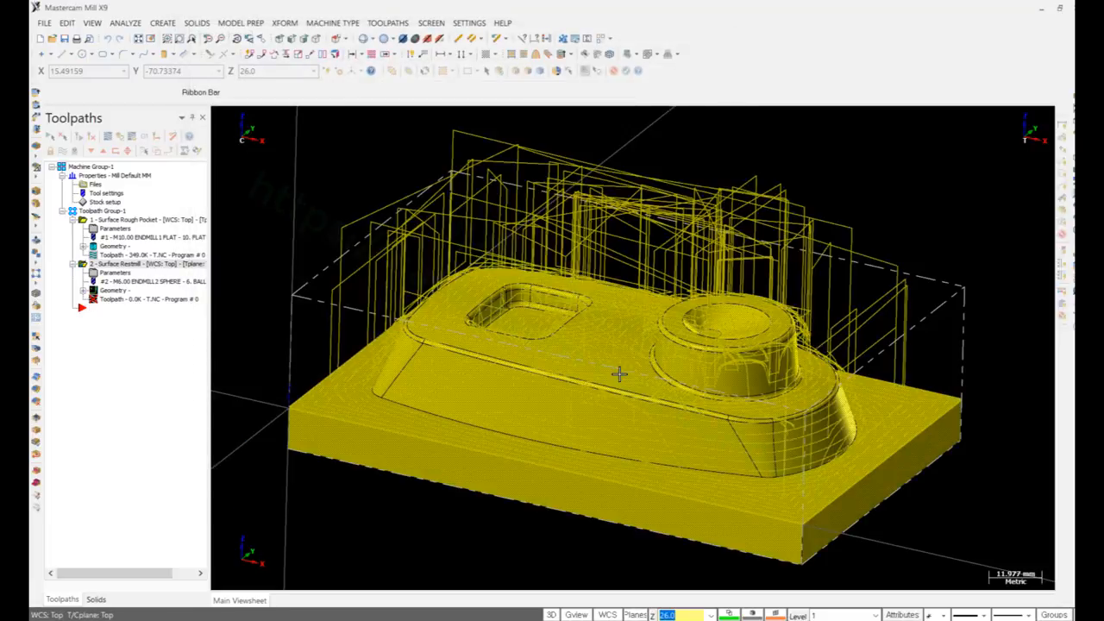
scroll(620, 374, "down", 1)
middle_click_drag(620, 375, 556, 341)
scroll(568, 329, "up", 6)
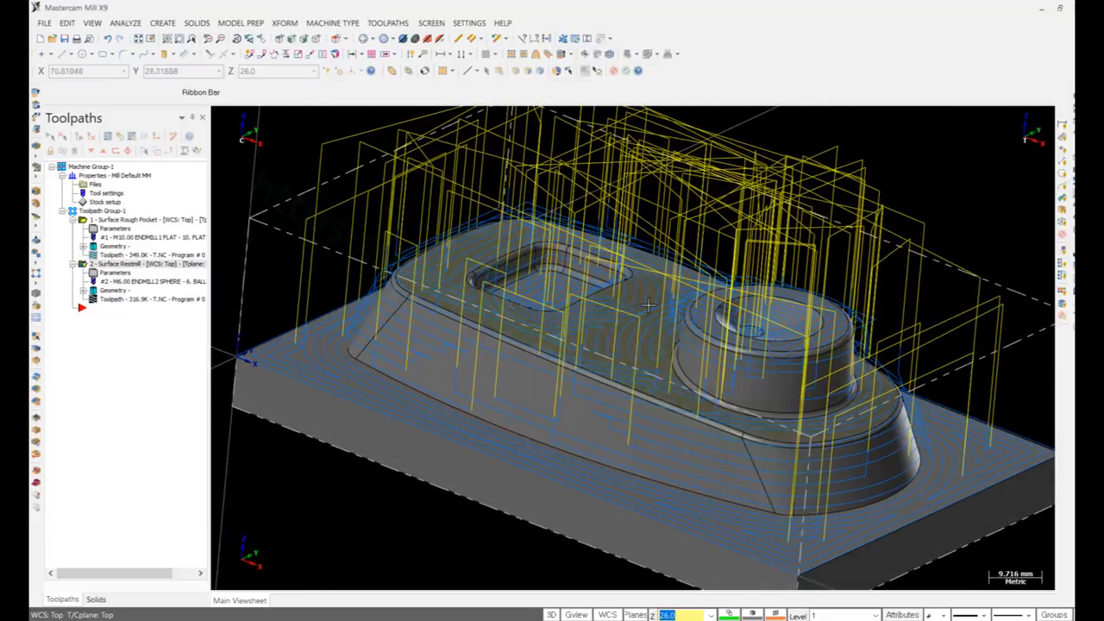
Step: Switch the Restmill cut depths to absolute, enter new minimum and maximum depths, and regenerate the toolpath
left_click(112, 273)
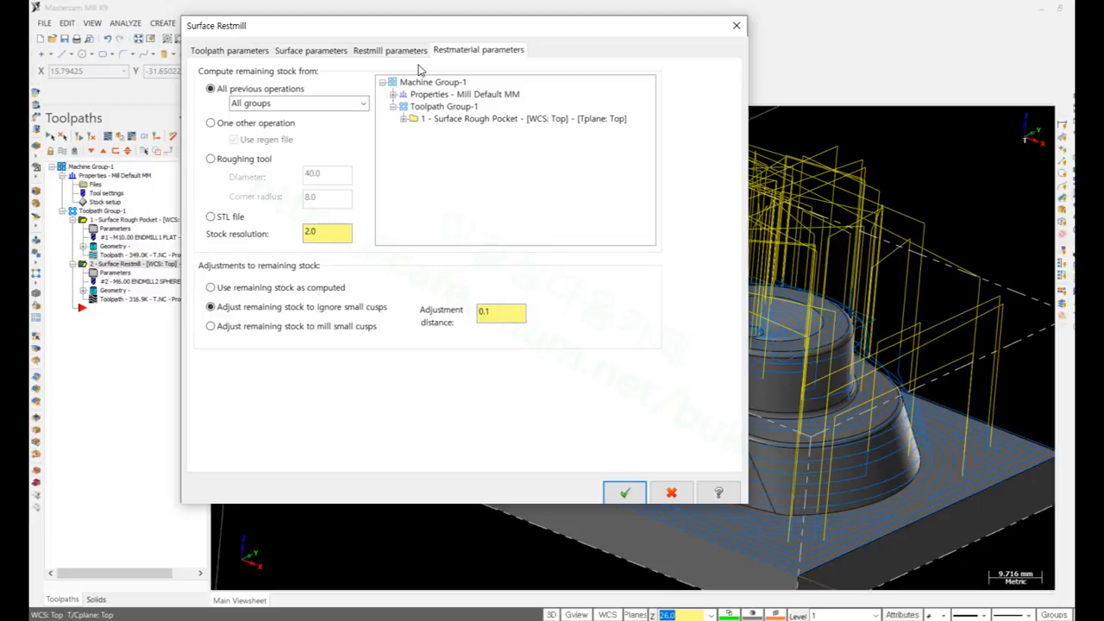
left_click(385, 52)
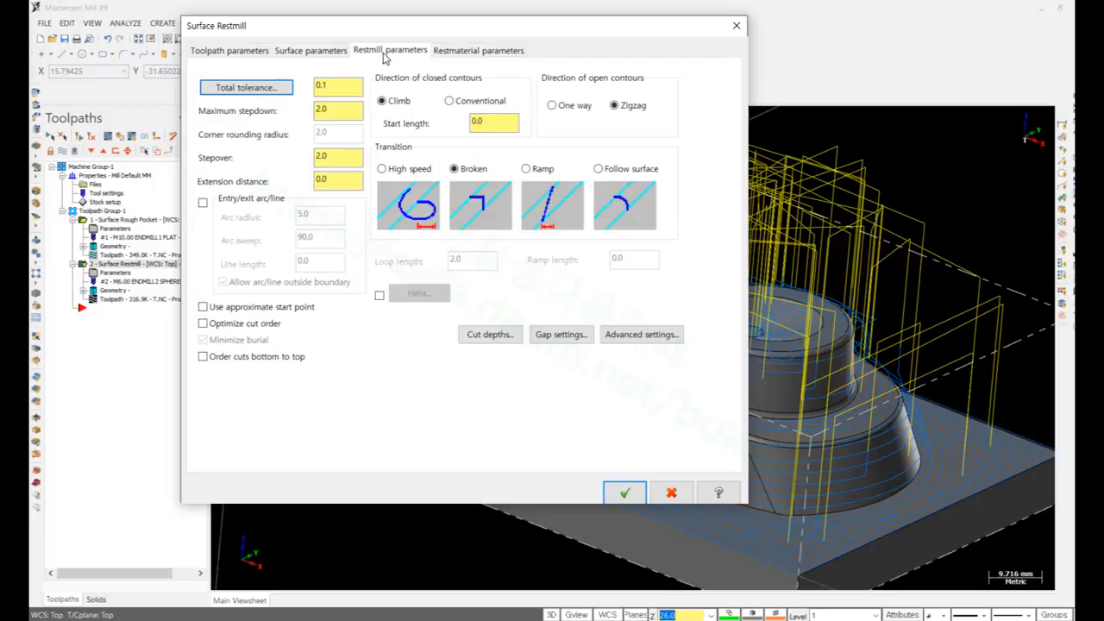
left_click(312, 50)
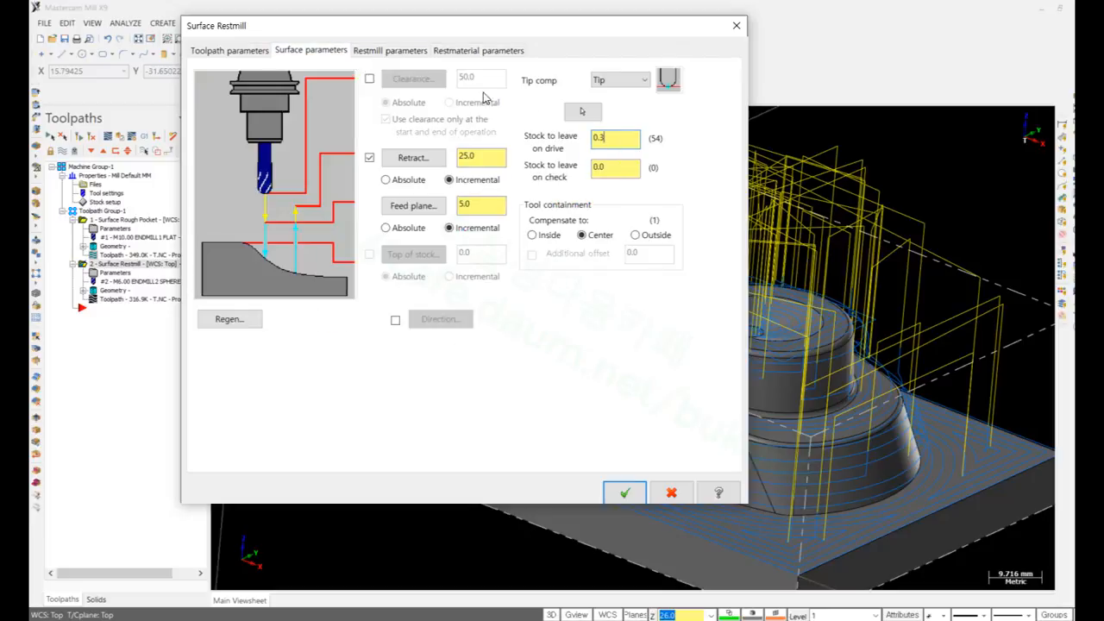
left_click(404, 53)
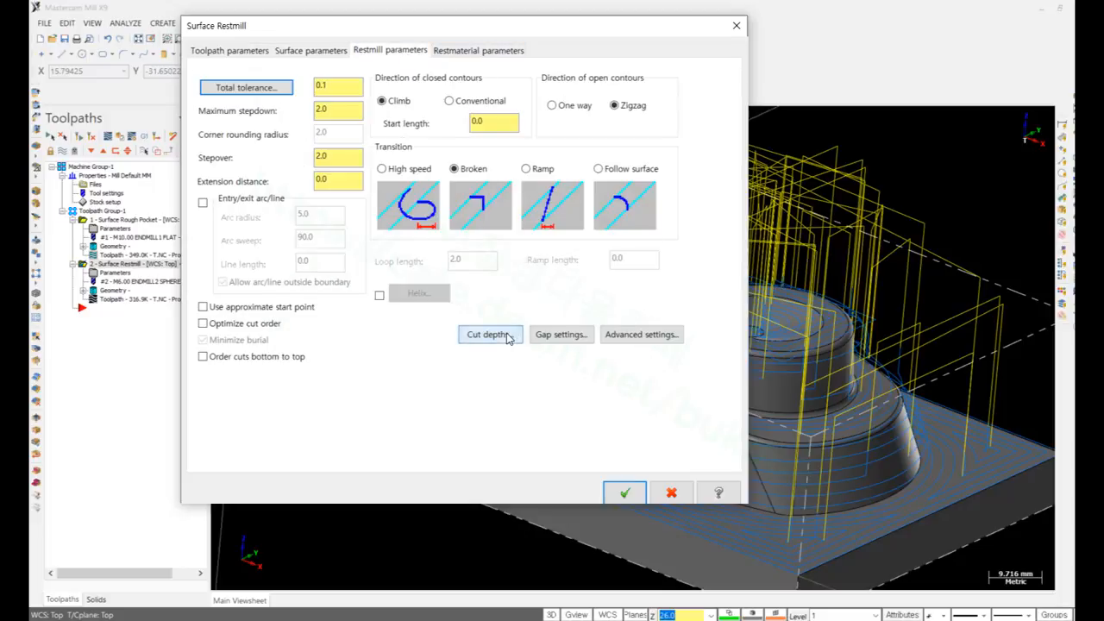
left_click(470, 333)
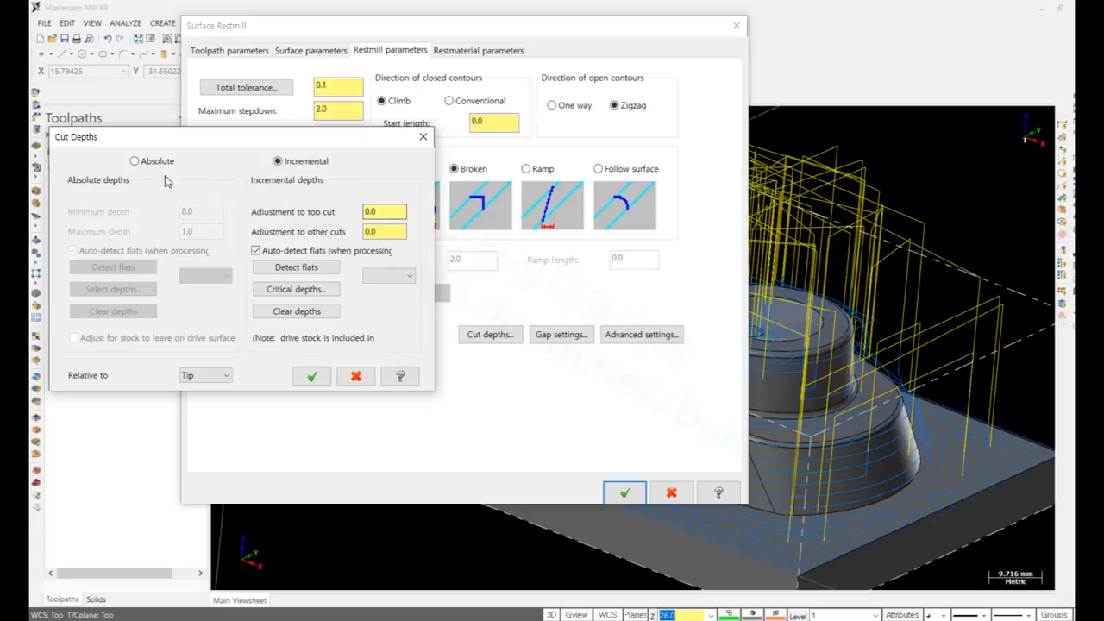
left_click(133, 161)
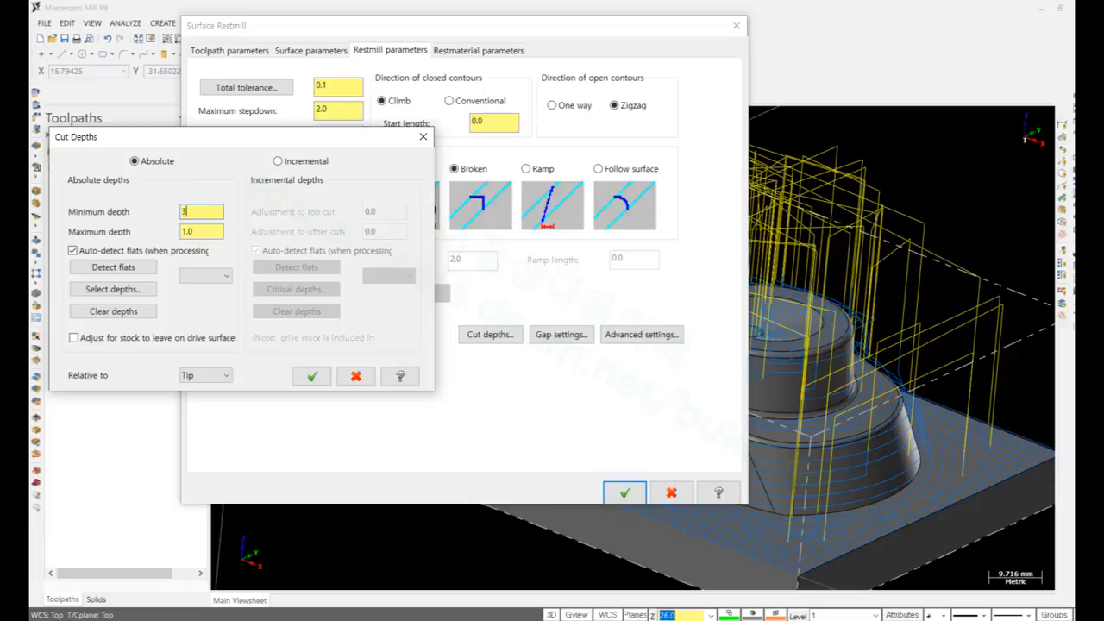
left_click_drag(208, 231, 183, 231)
left_click(312, 376)
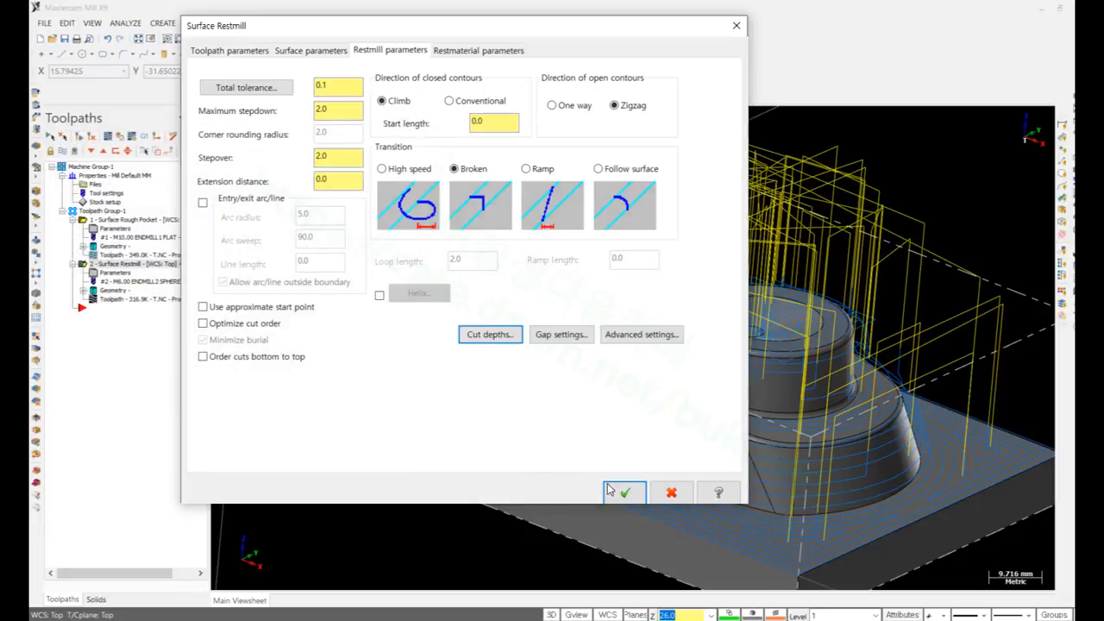
left_click(625, 493)
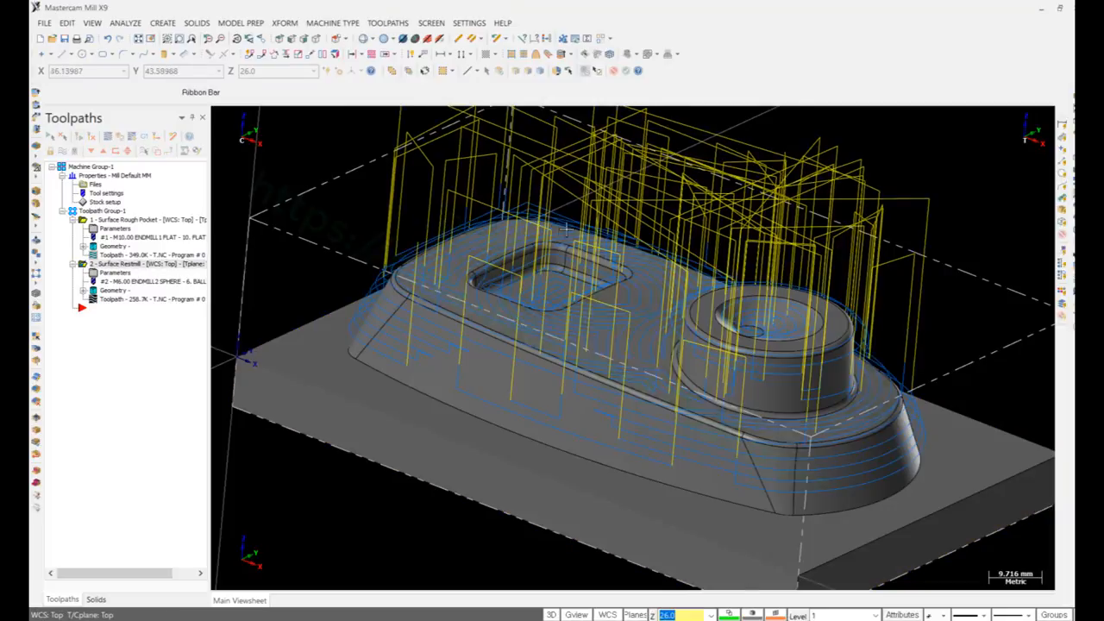
Step: Verify both operations of the toolpath group in the simulator, running the simulation through to the end
scroll(644, 268, "down", 1)
mouse_move(645, 268)
middle_mouse_down()
mouse_move(483, 278)
mouse_move(625, 275)
middle_mouse_up()
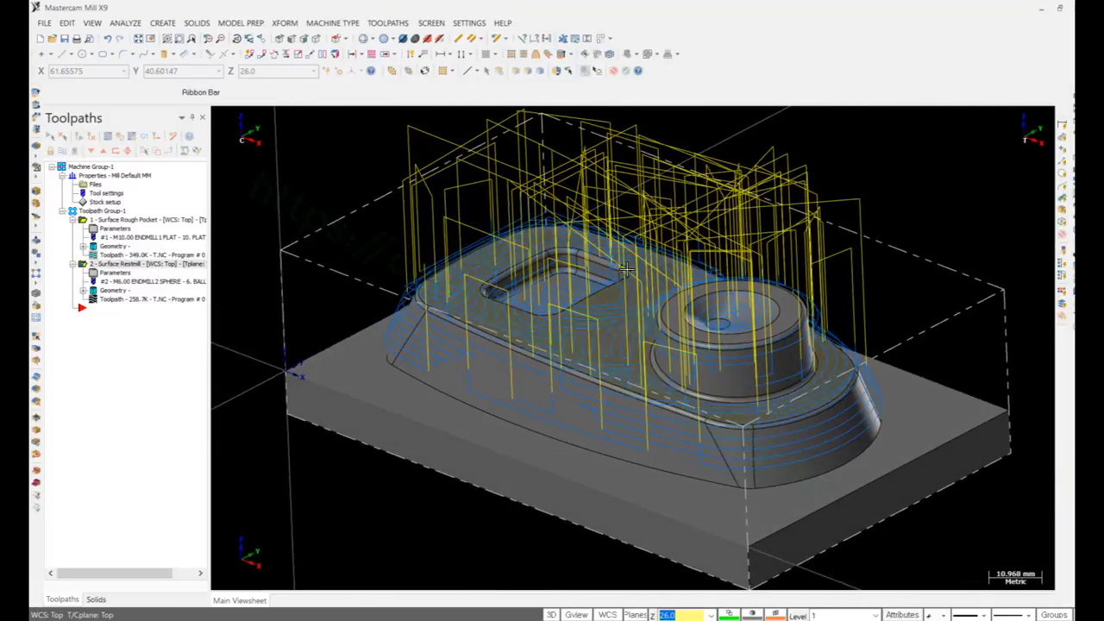
left_click(108, 210)
left_click(119, 138)
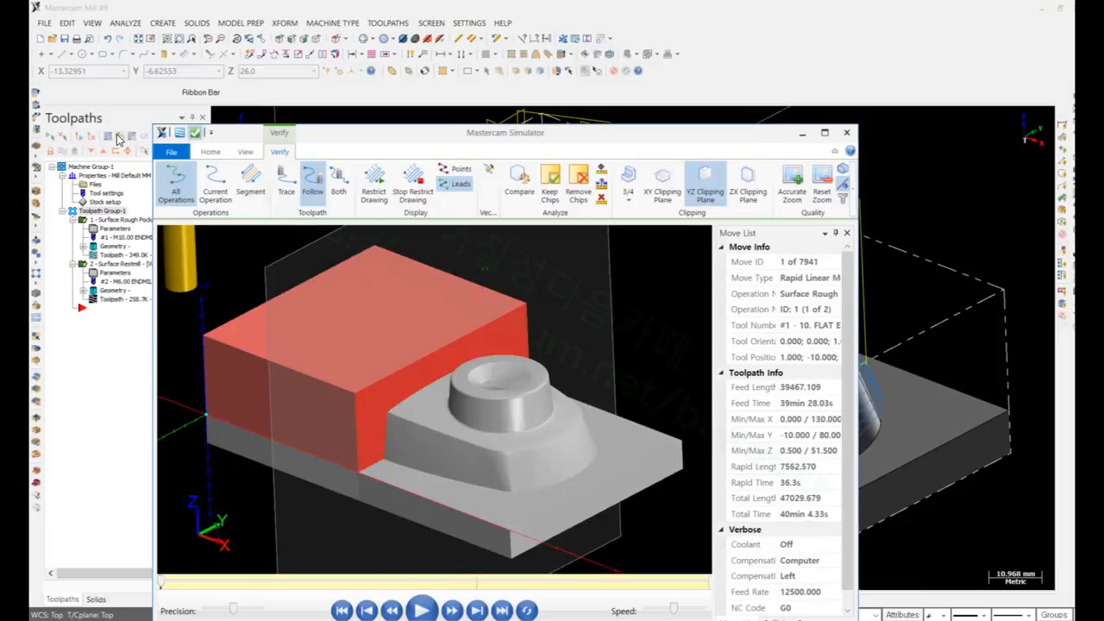
left_click(502, 610)
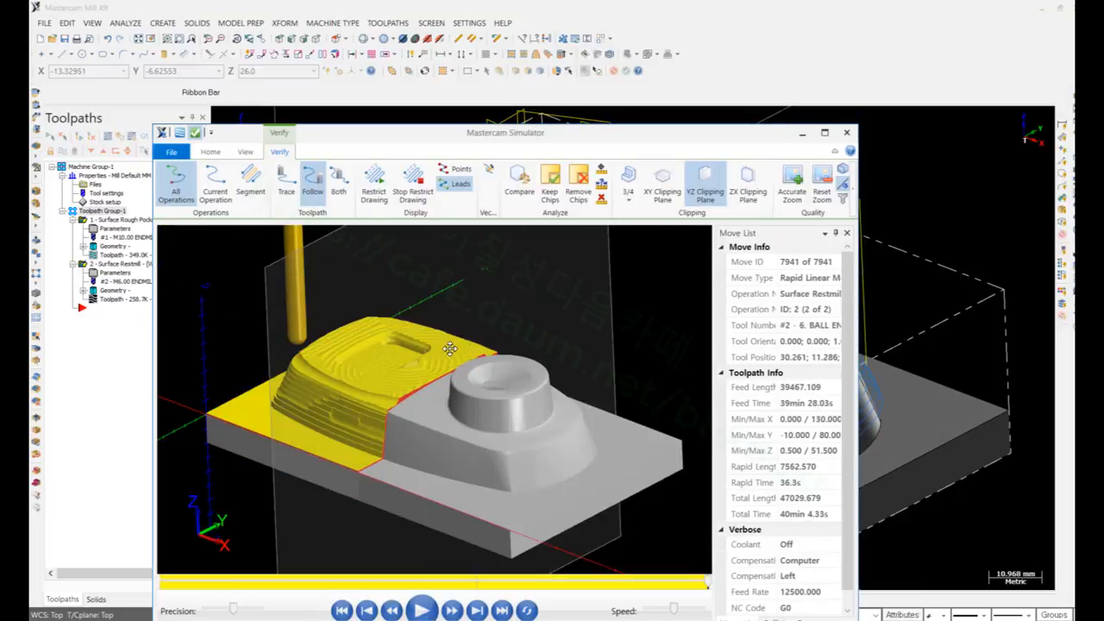
Step: Examine the machined stock around the rectangular pocket and the stepped side walls from several angles, and close the simulator
scroll(449, 348, "up", 3)
mouse_move(426, 357)
middle_mouse_down()
mouse_move(471, 344)
mouse_move(422, 362)
mouse_move(466, 357)
mouse_move(417, 354)
mouse_move(432, 354)
middle_mouse_up()
scroll(439, 380, "up", 2)
scroll(521, 351, "down", 3)
left_click_drag(502, 347, 468, 340)
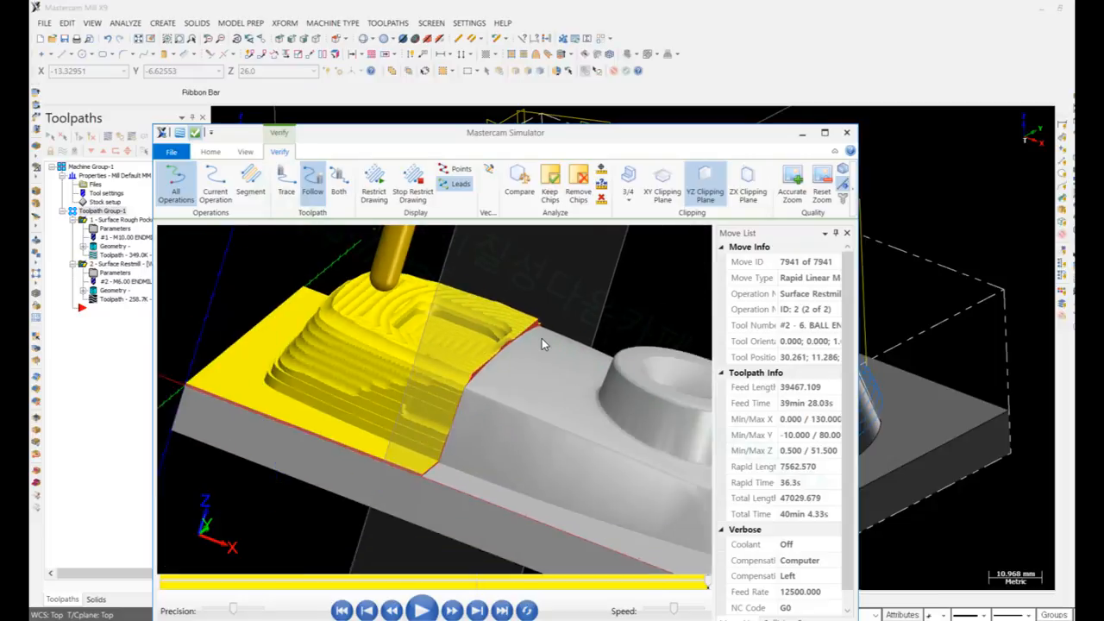
scroll(542, 336, "down", 2)
mouse_move(553, 272)
left_mouse_down()
mouse_move(525, 271)
mouse_move(546, 287)
left_mouse_up()
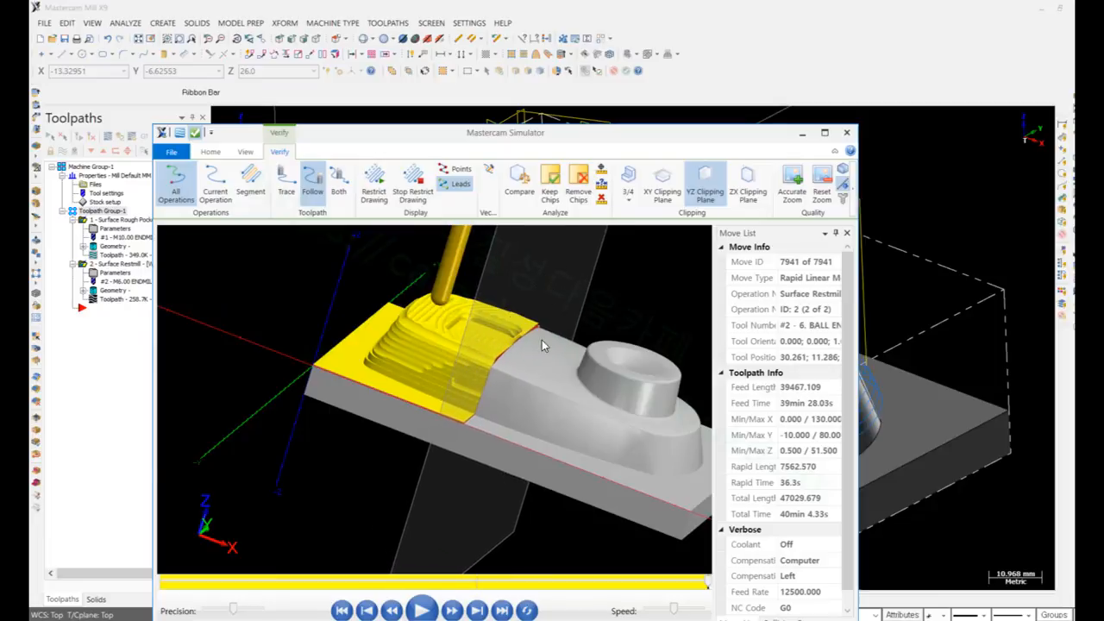
scroll(542, 346, "up", 3)
left_click_drag(470, 309, 445, 320)
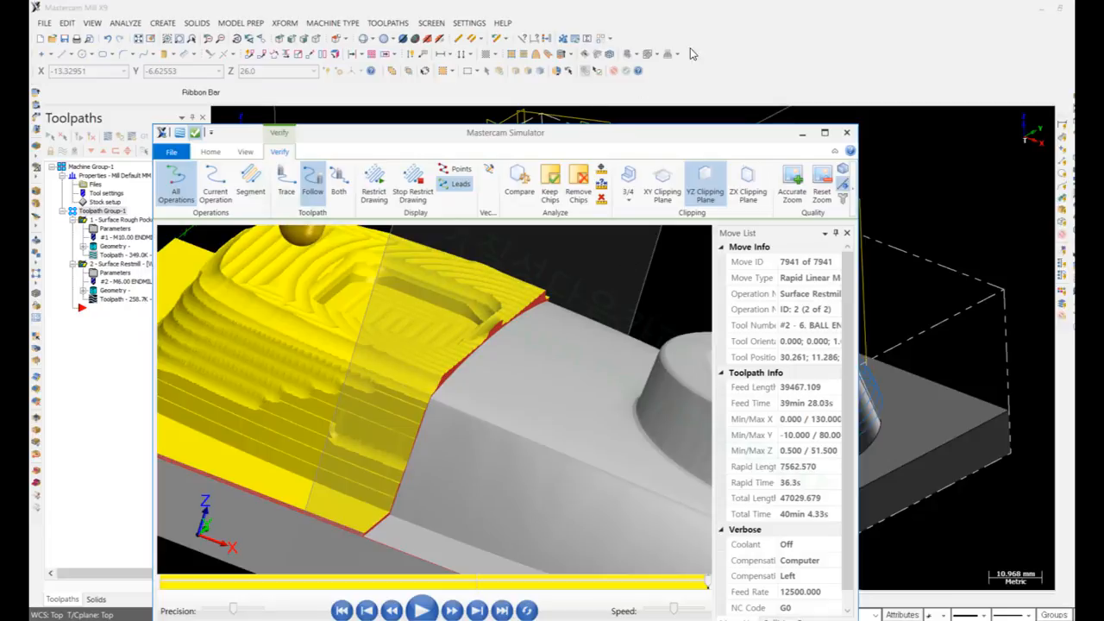
left_click(847, 132)
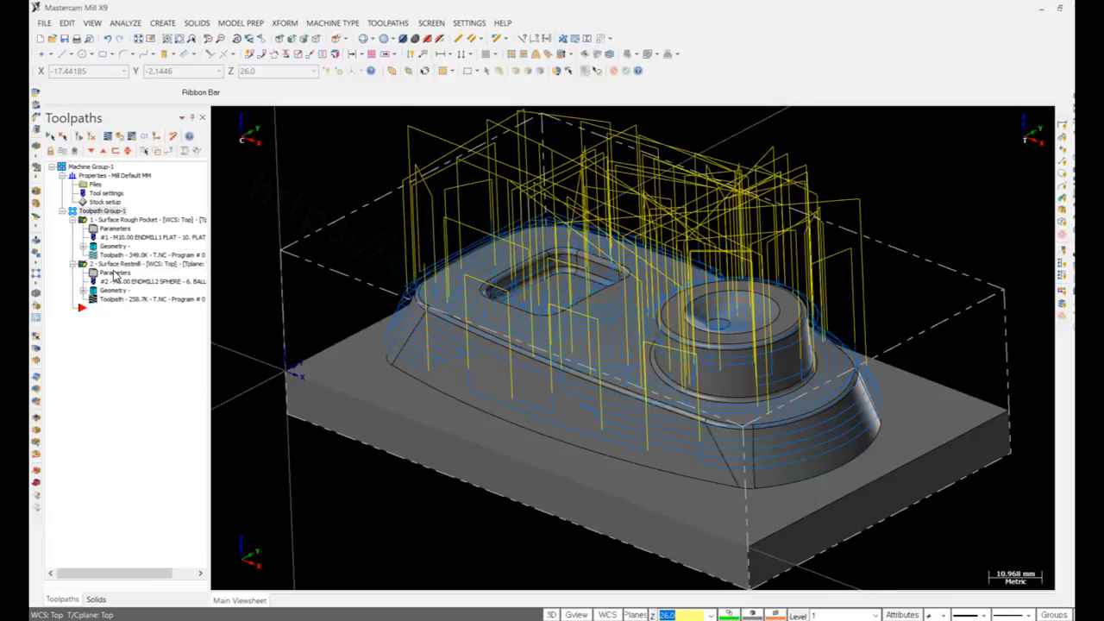
Step: Set the Restmill maximum stepdown and stepover both to 1.0 and regenerate the toolpath
left_click(129, 273)
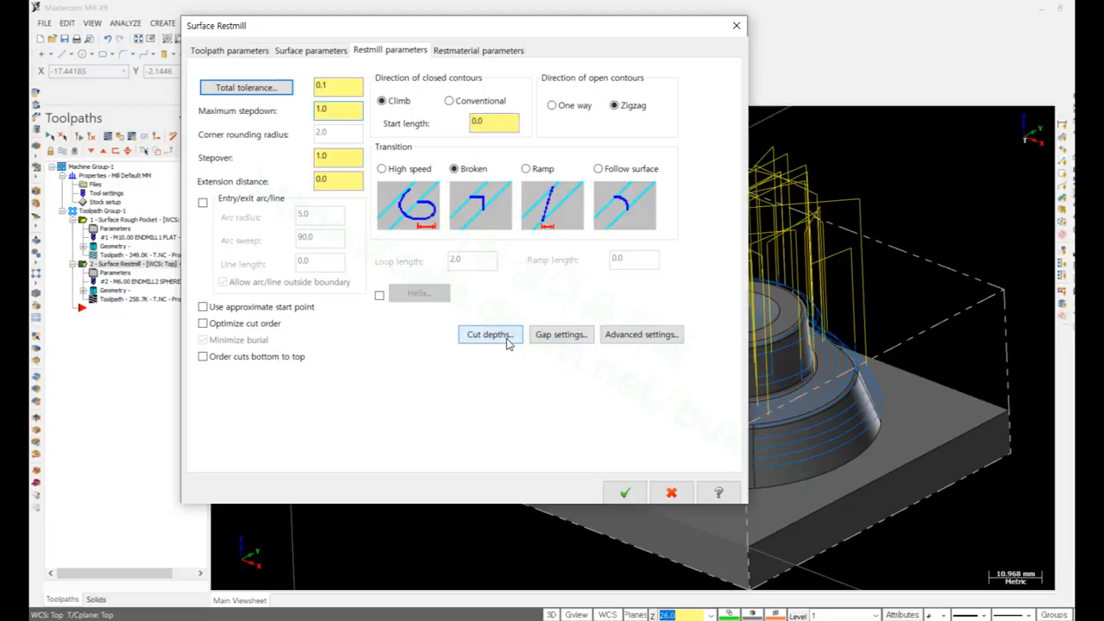
left_click(474, 50)
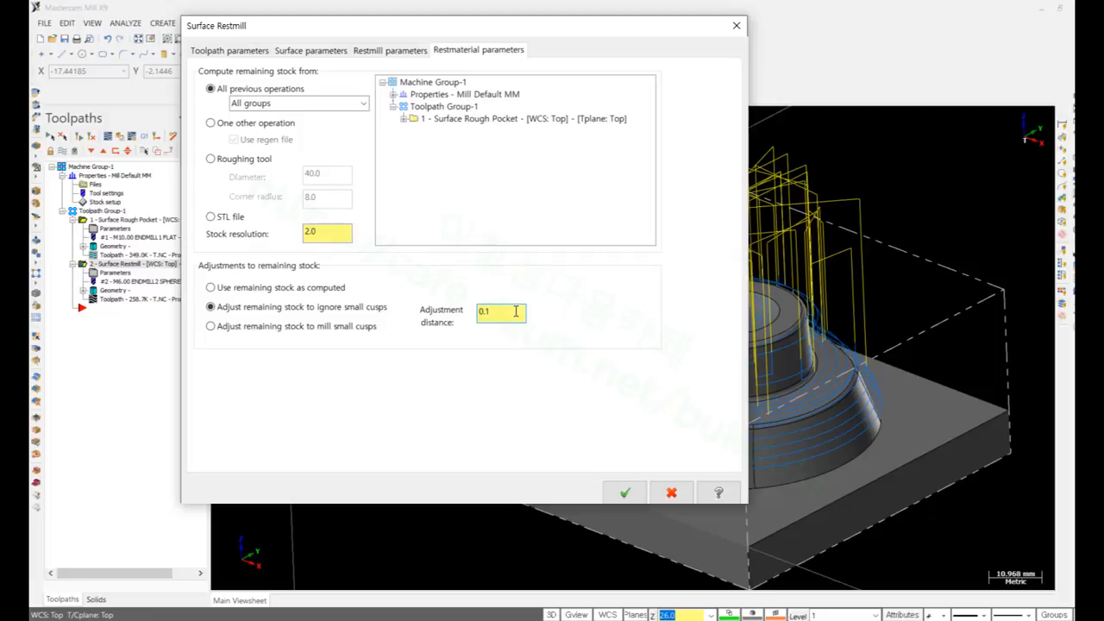
left_click(625, 493)
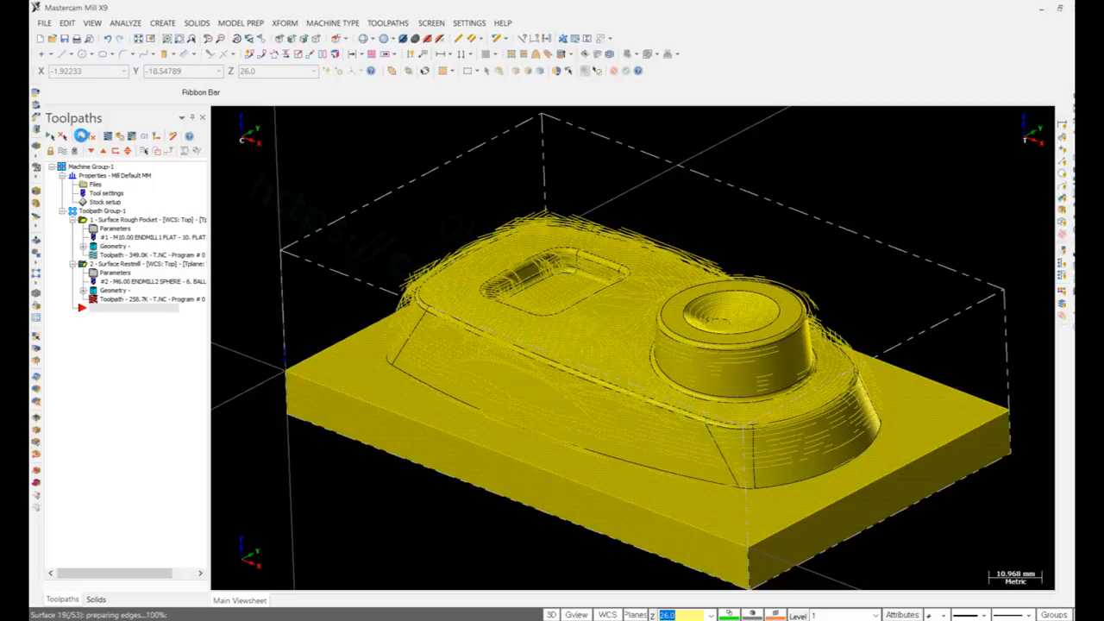
Step: Verify all operations of the toolpath group with the regenerated Restmill, running the simulation to the end
scroll(566, 270, "up", 5)
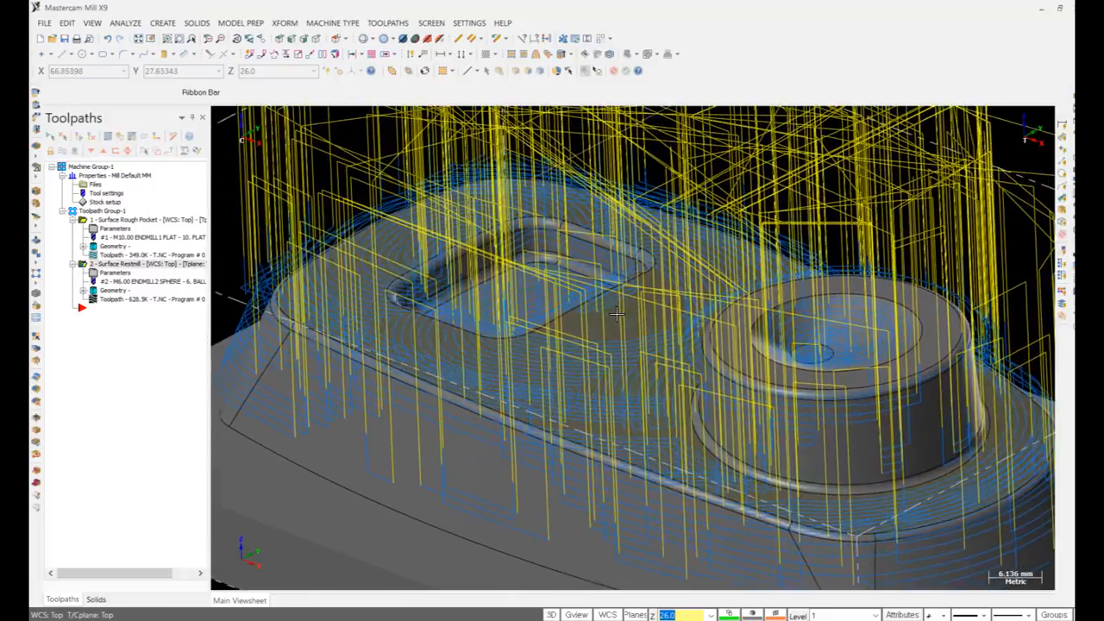
scroll(697, 308, "up", 5)
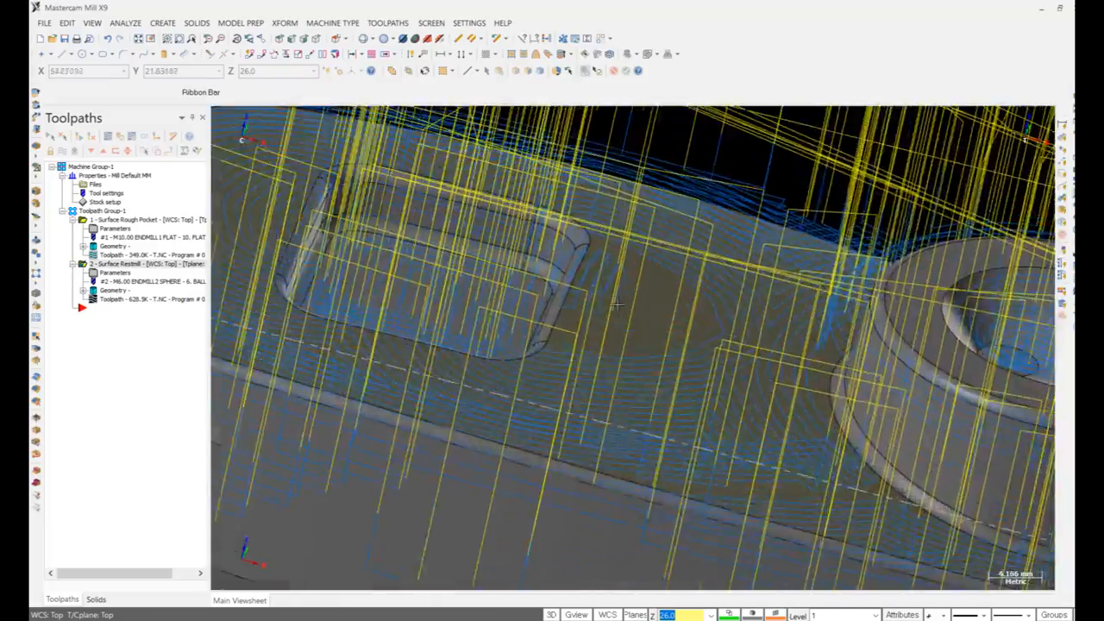
scroll(639, 270, "down", 7)
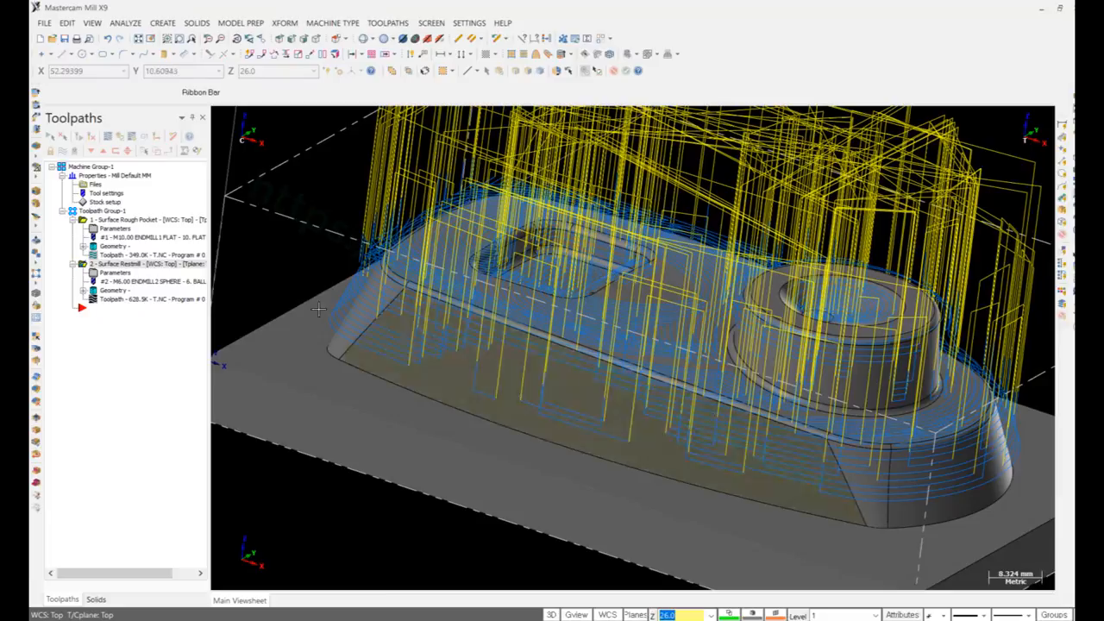
left_click(102, 211)
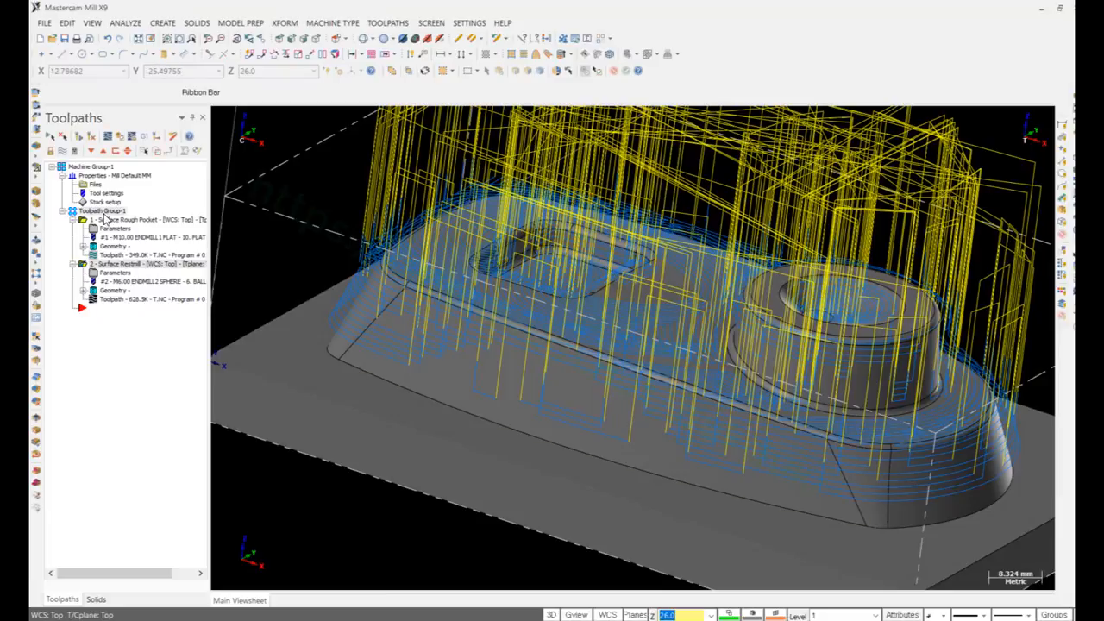
left_click(119, 138)
left_click(526, 610)
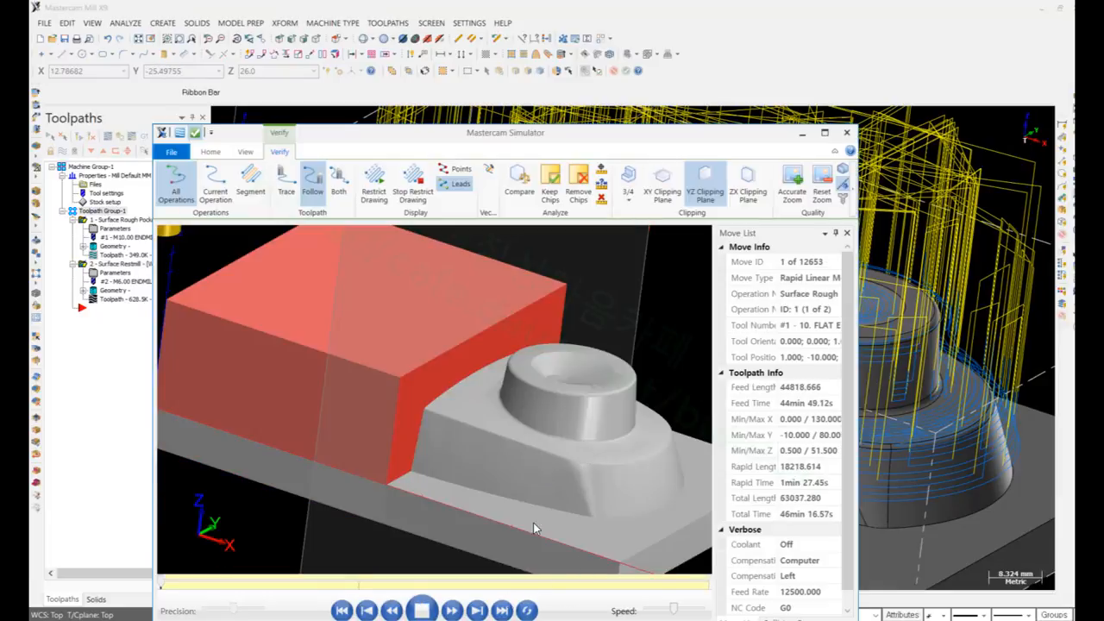
Step: Examine the simulated stock around the rectangular pocket, rounded top and stepped side walls, and put the simulator away
scroll(487, 352, "up", 3)
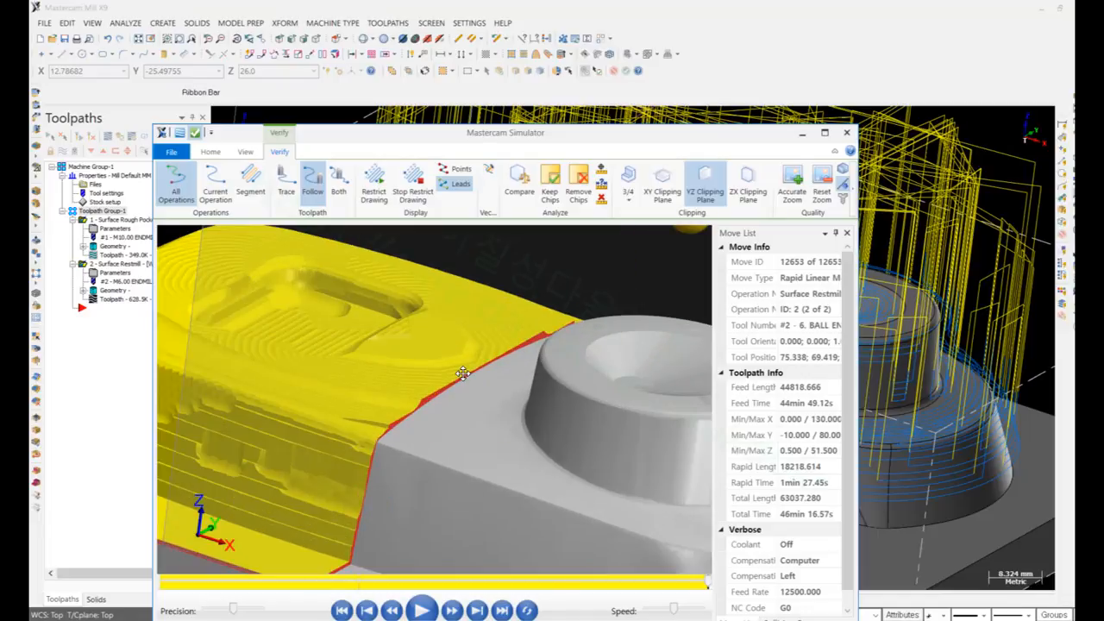
left_click_drag(463, 374, 269, 325)
scroll(695, 474, "down", 3)
scroll(489, 416, "down", 3)
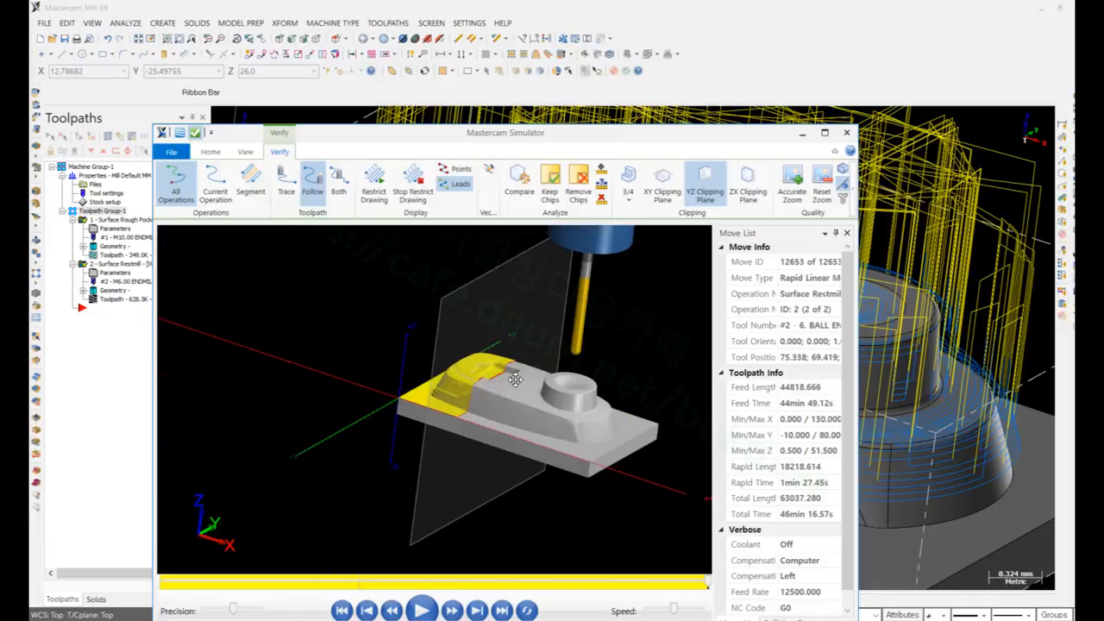
scroll(508, 369, "up", 6)
mouse_move(460, 354)
left_mouse_down()
mouse_move(313, 289)
mouse_move(387, 336)
mouse_move(449, 356)
left_mouse_up()
scroll(423, 345, "down", 5)
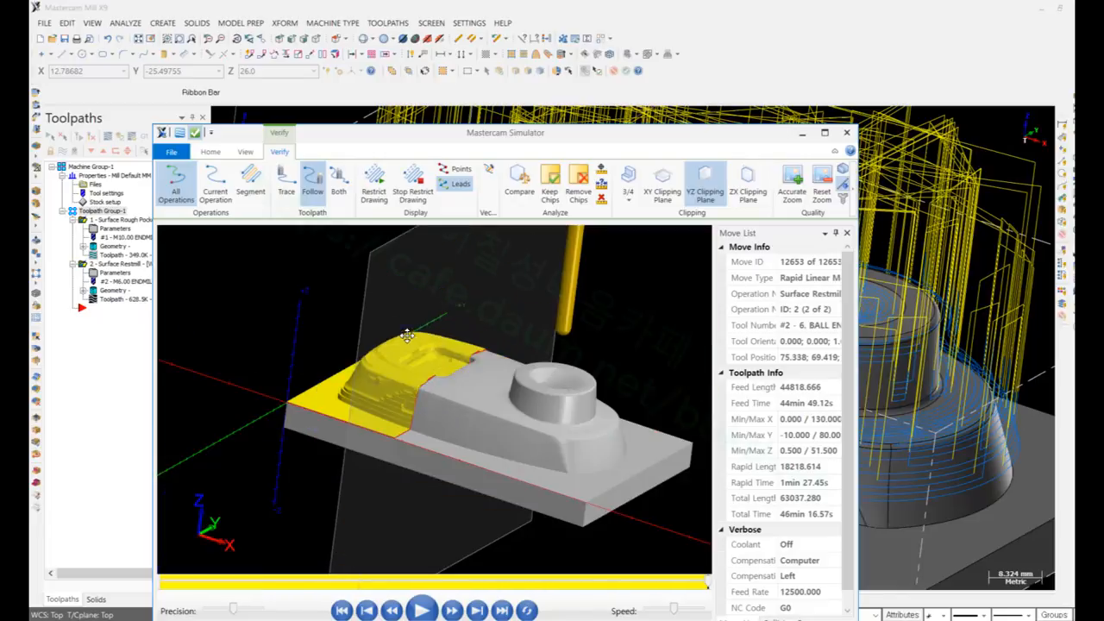
scroll(551, 372, "up", 3)
left_click_drag(394, 310, 376, 351)
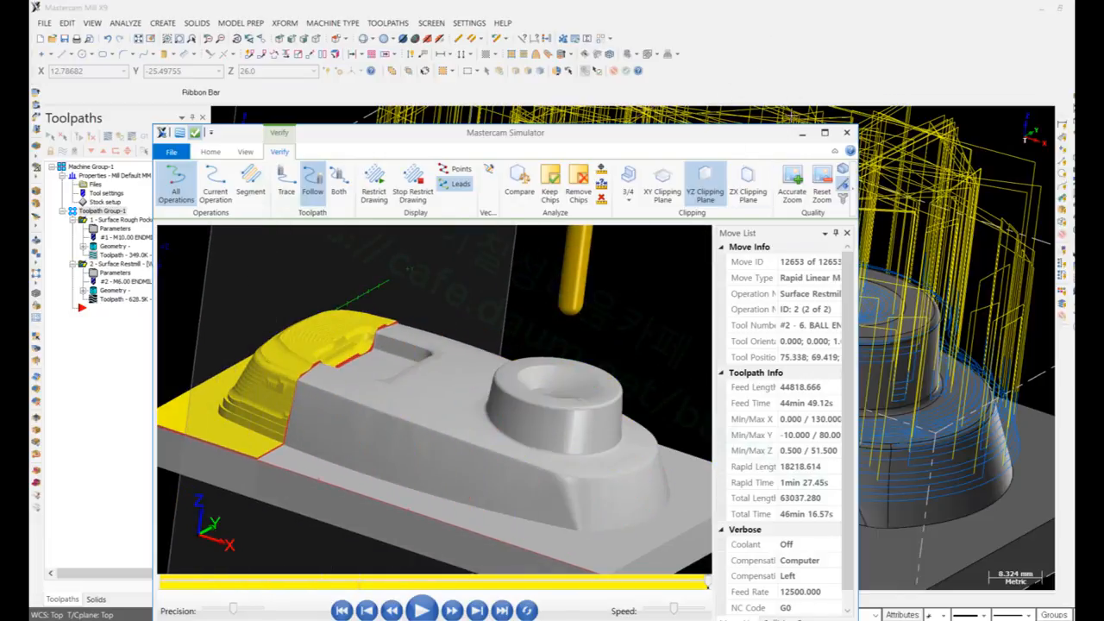
left_click(802, 134)
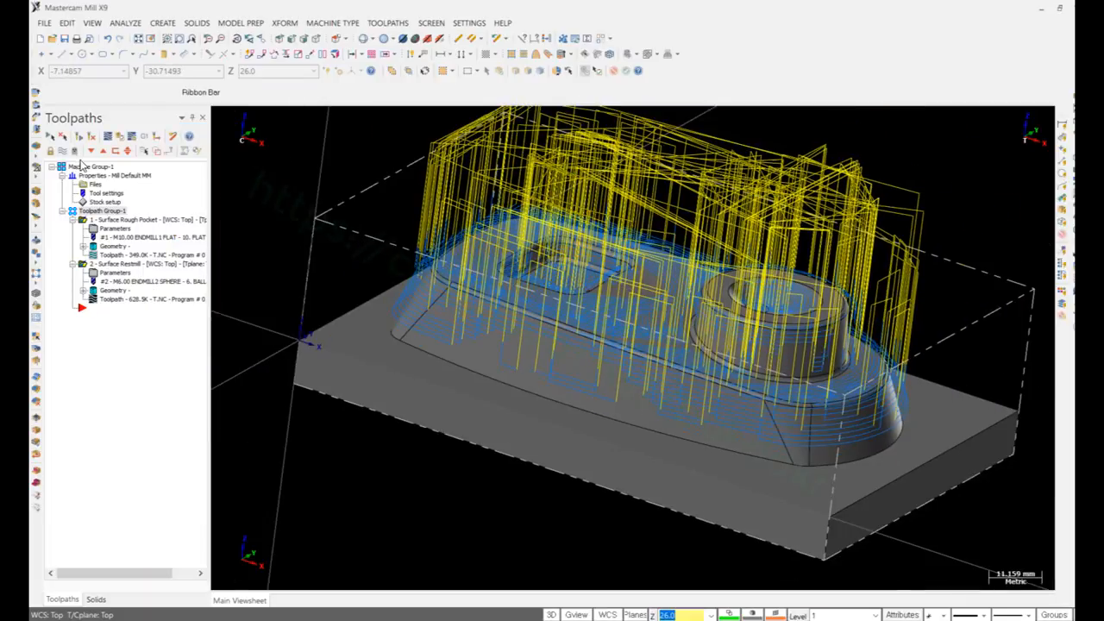
Step: Hide the displayed toolpaths of the operations in the toolpath group
left_click(62, 151)
left_click(62, 151)
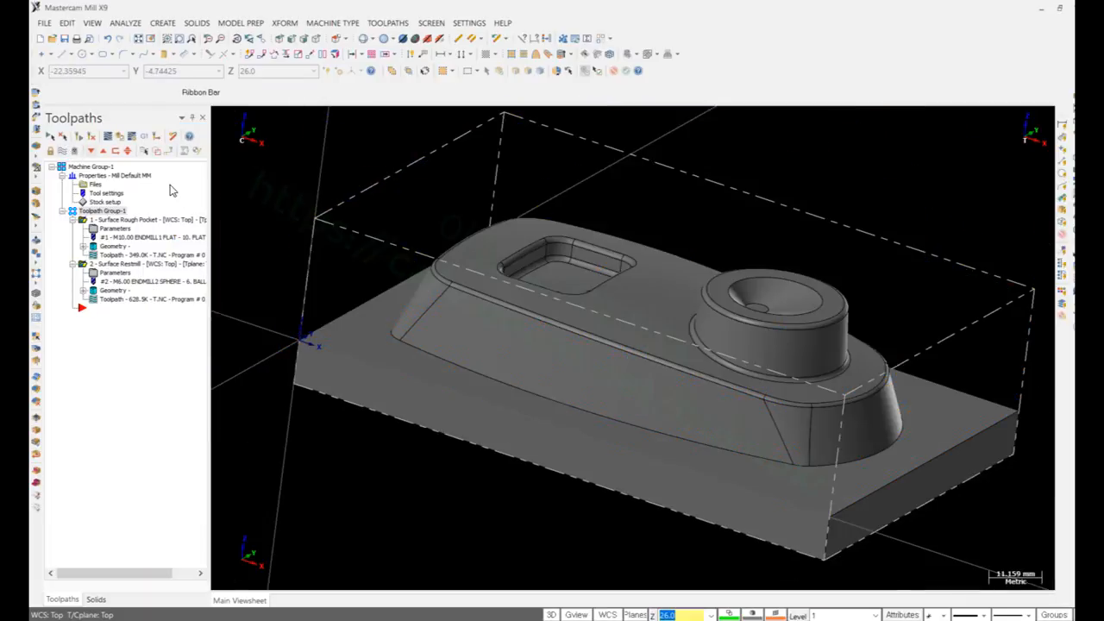
middle_click_drag(665, 269, 702, 377)
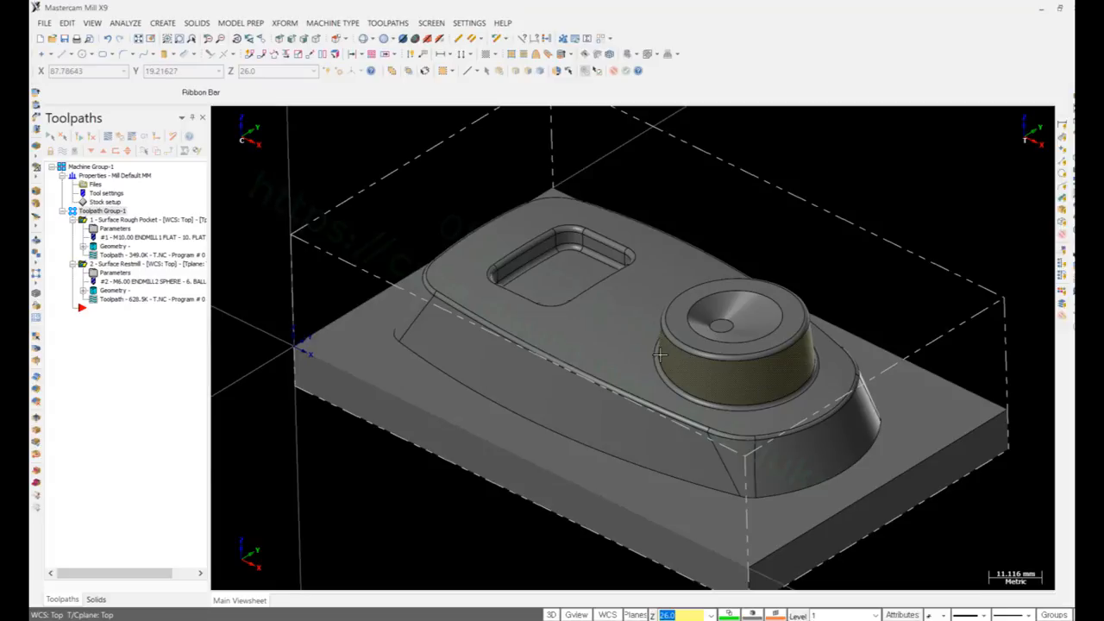
scroll(478, 313, "down", 1)
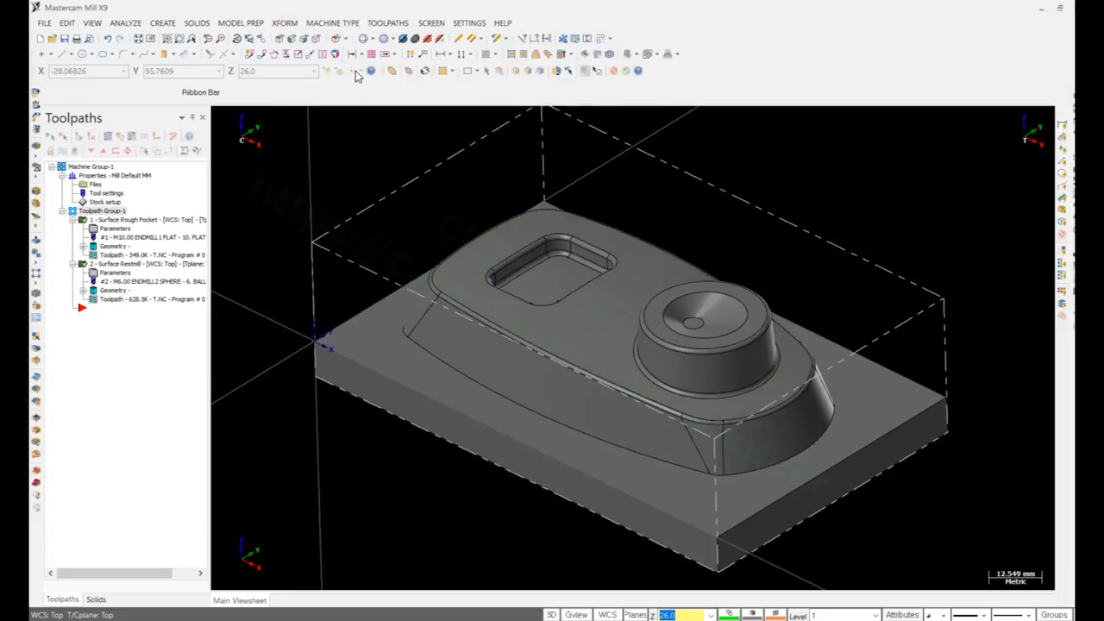
Step: Start a Surface Finish Parallel toolpath with all solid faces as drive surfaces and the last used chain as containment boundary
left_click(389, 22)
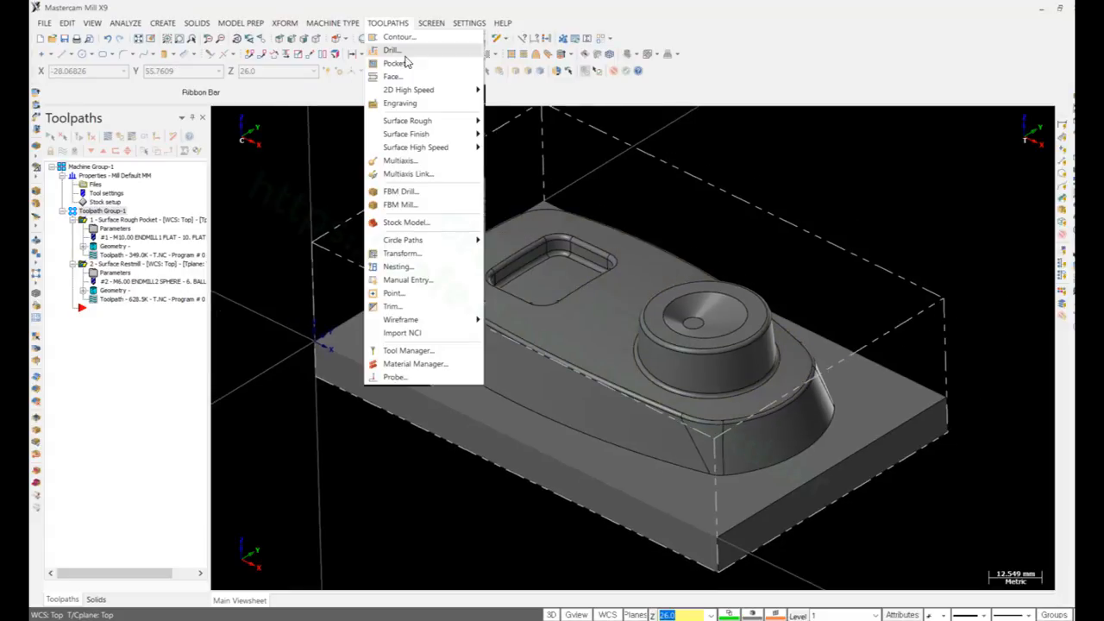
mouse_move(434, 135)
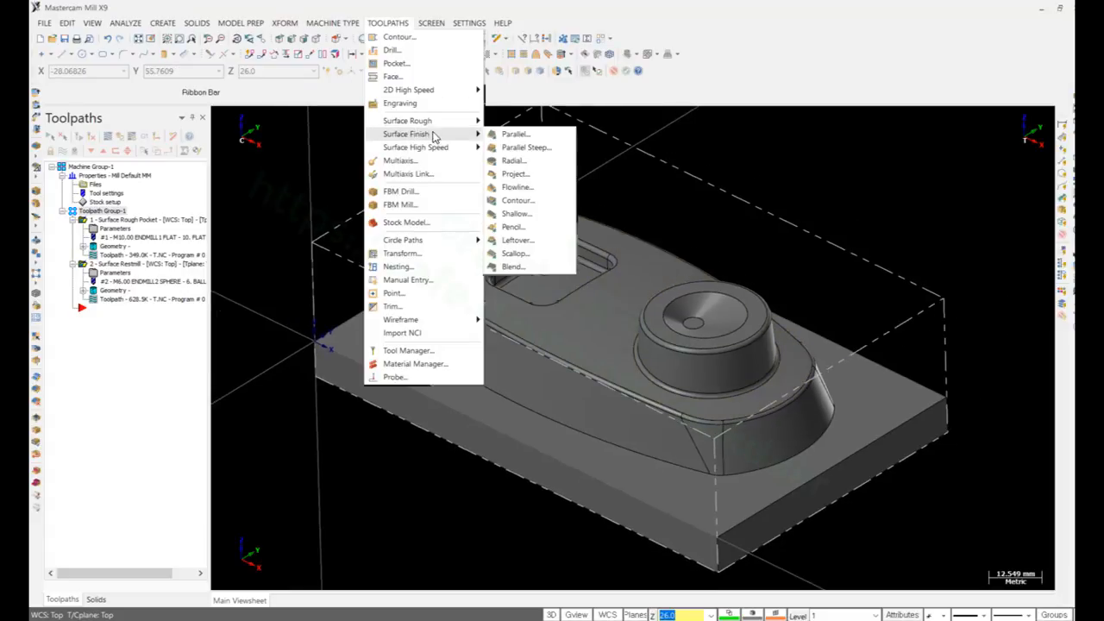
left_click(509, 136)
key("ctrl+a")
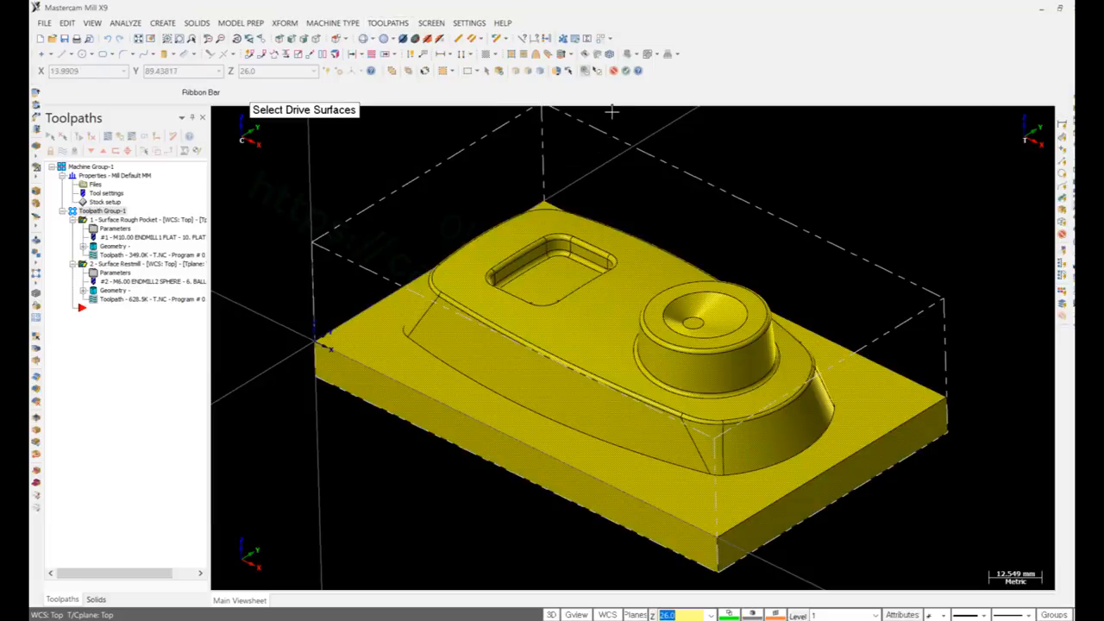
left_click(626, 72)
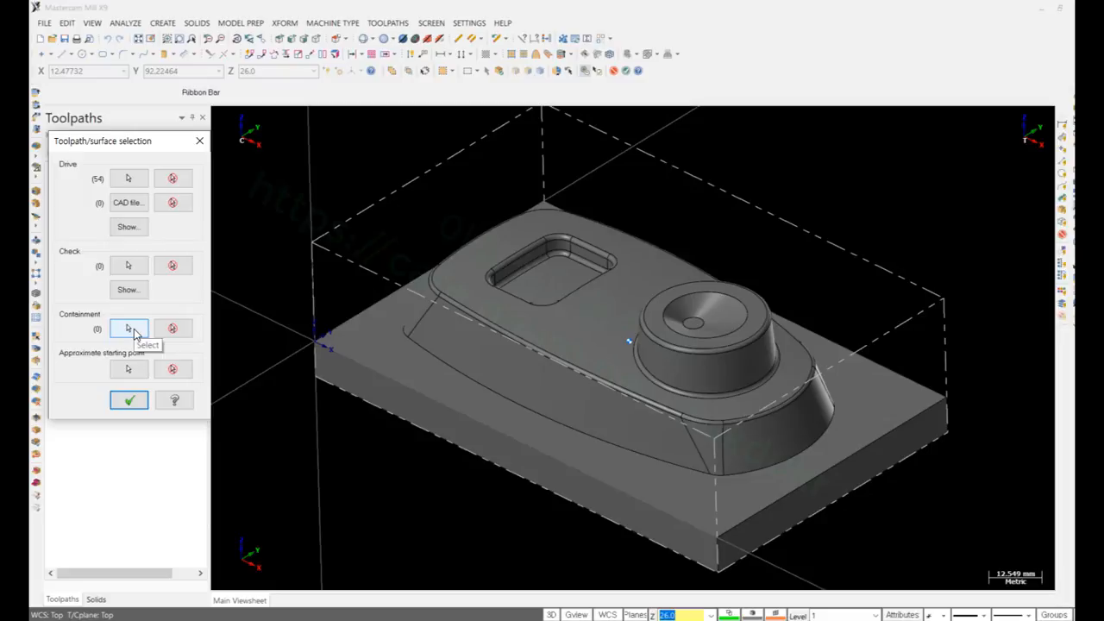
left_click(132, 330)
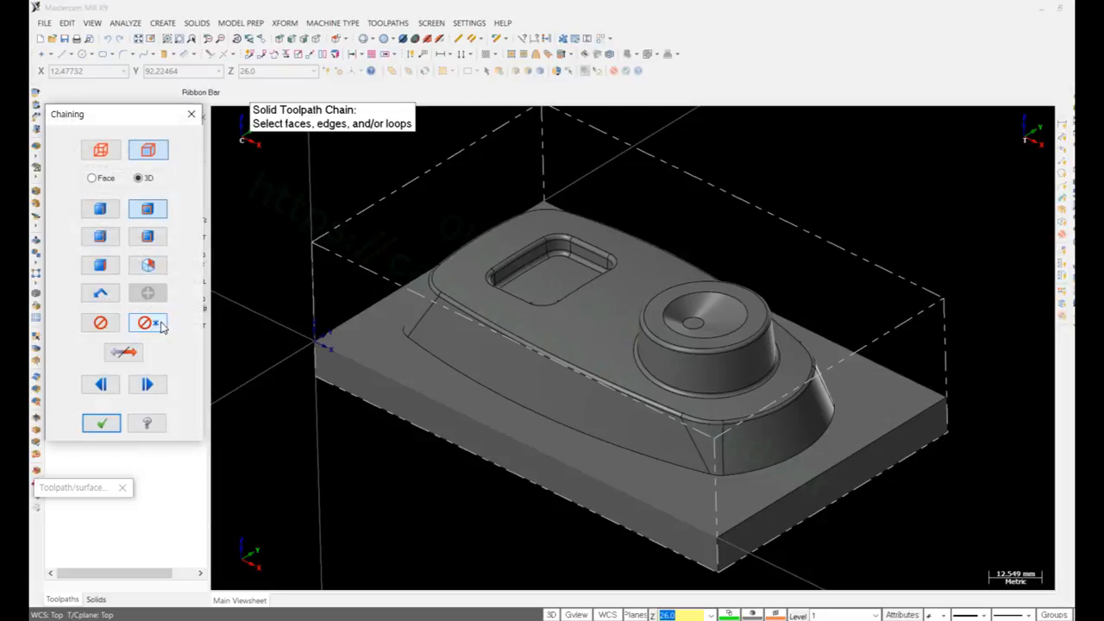
left_click(100, 294)
left_click(101, 422)
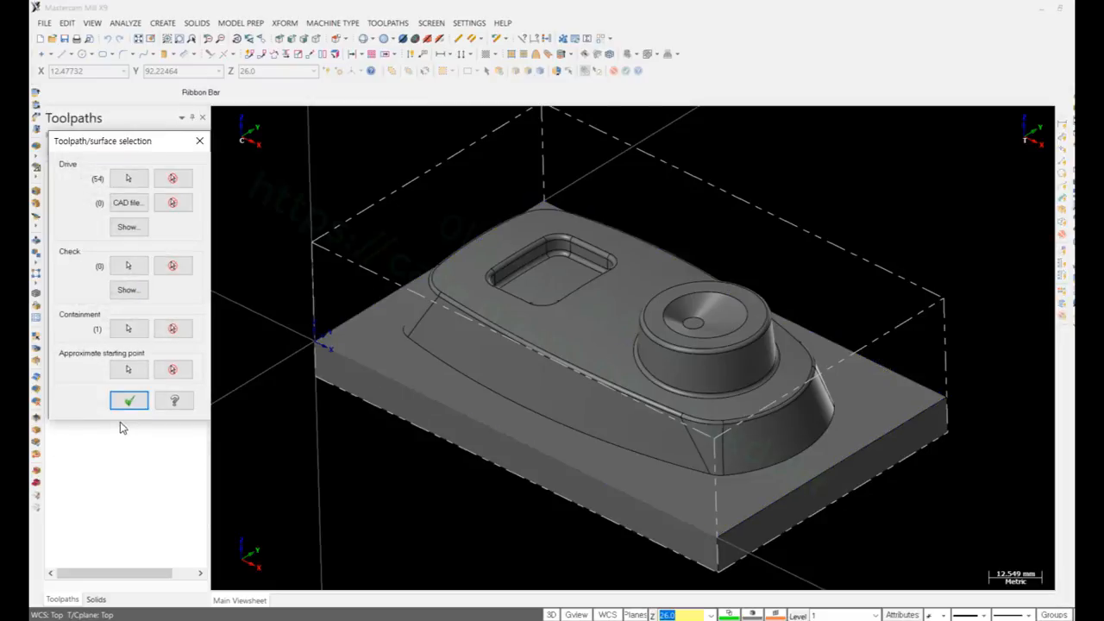
left_click(128, 400)
Step: Choose the 4 mm ball endmill and set its tool number, length offset and diameter offset to 3
left_click(182, 231)
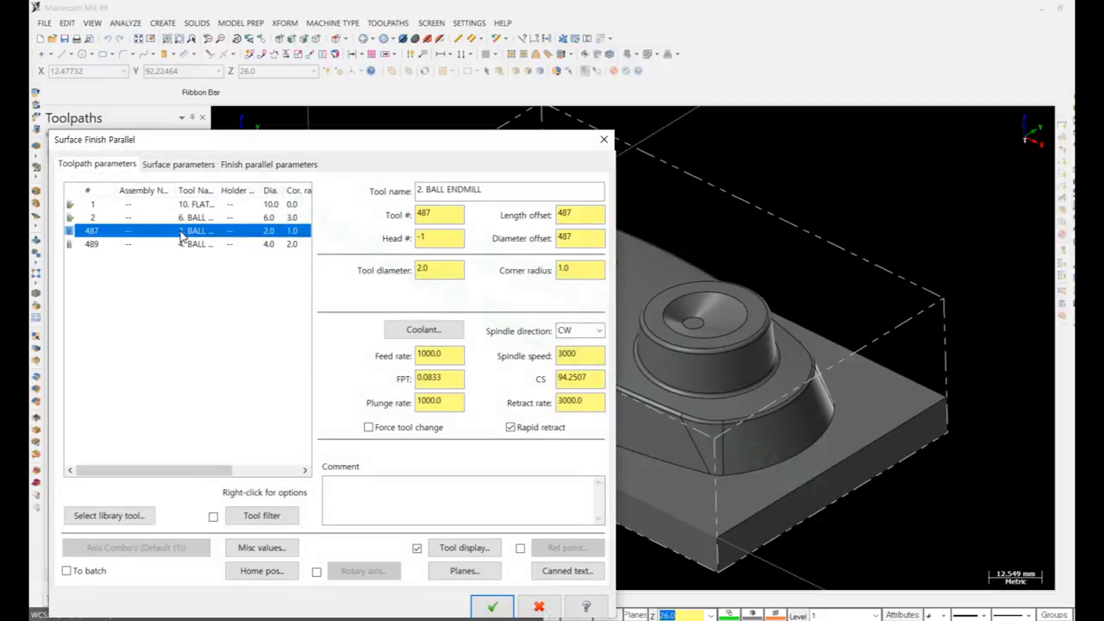
left_click(197, 245)
double_click(444, 212)
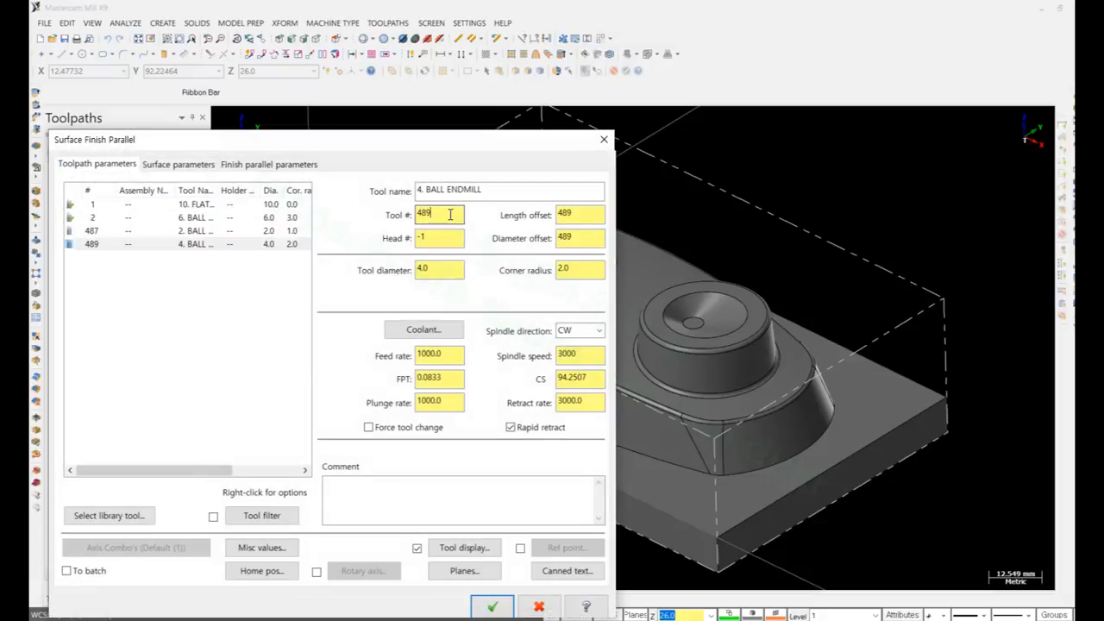
type("3")
double_click(569, 214)
type("3")
double_click(569, 238)
type("3")
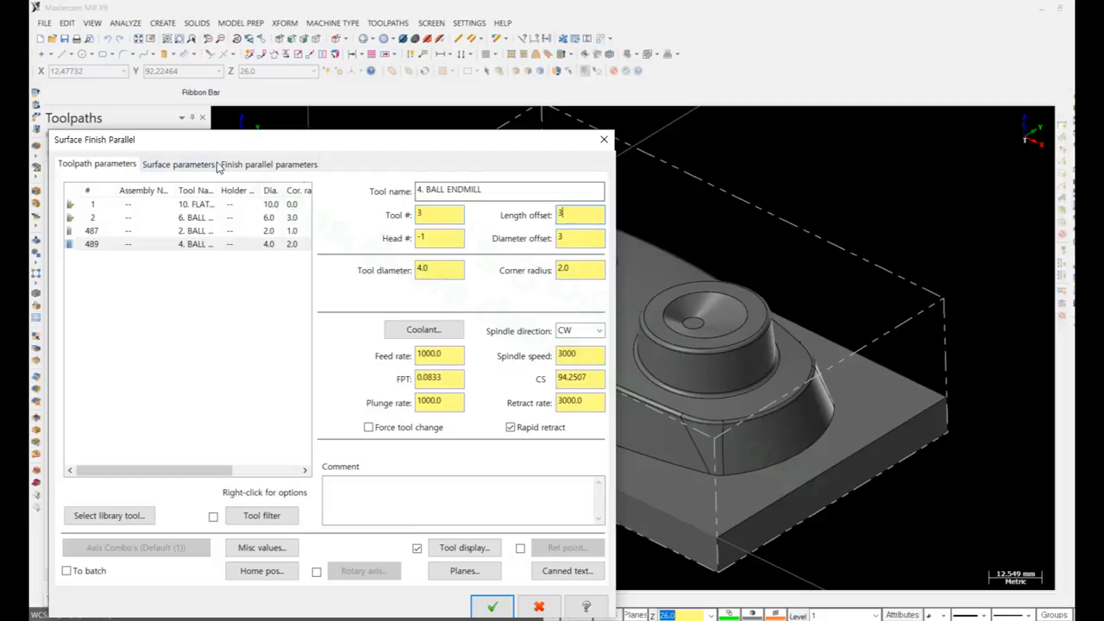
Step: Enable the clearance height, set the maximum stepover to 1.0 and machining angle to 45, and generate the parallel finish toolpath
left_click(179, 166)
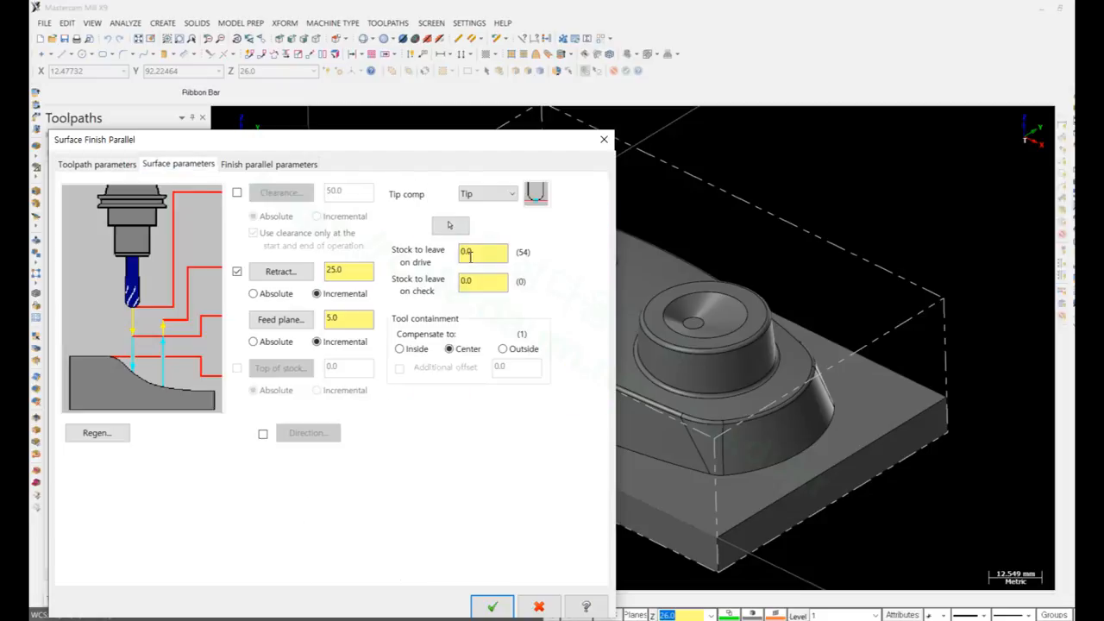
left_click(237, 193)
left_click(271, 164)
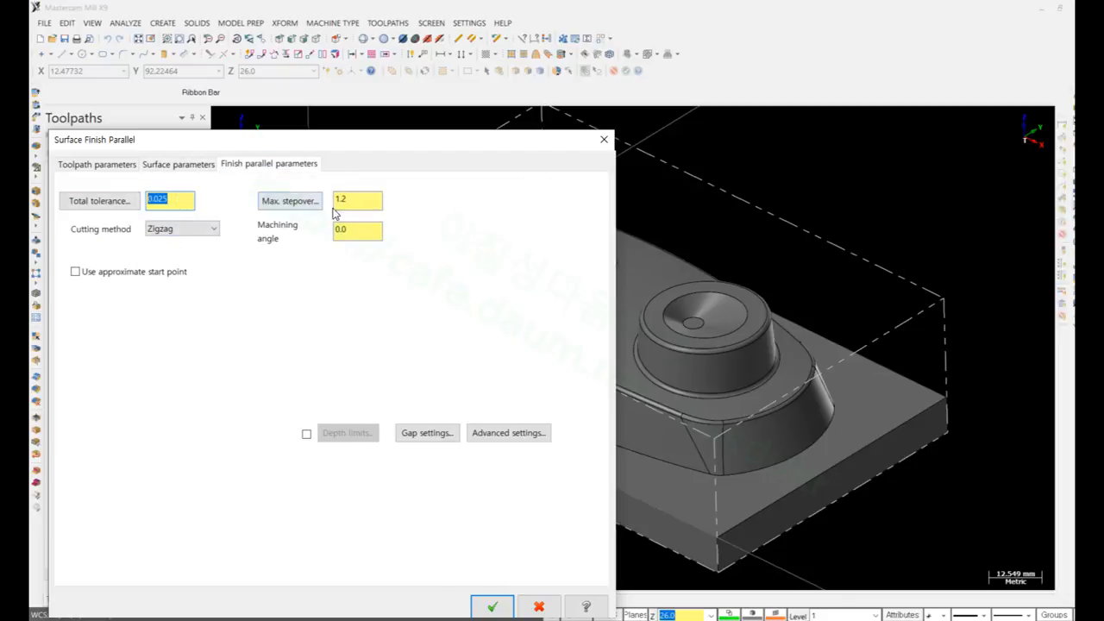
left_click_drag(354, 201, 301, 203)
type("1")
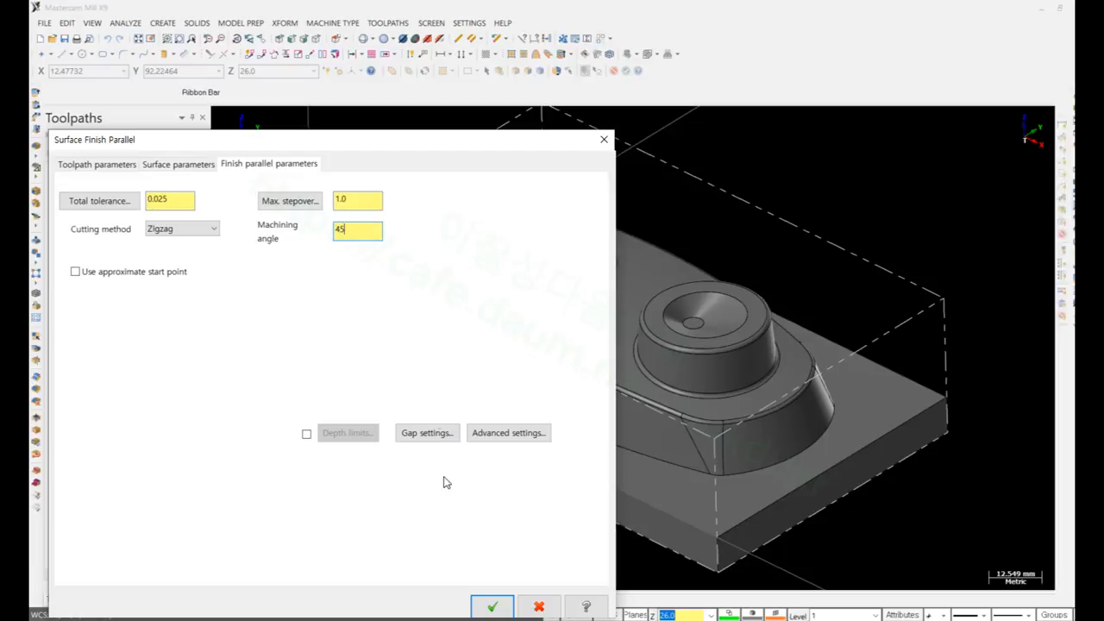
left_click(491, 606)
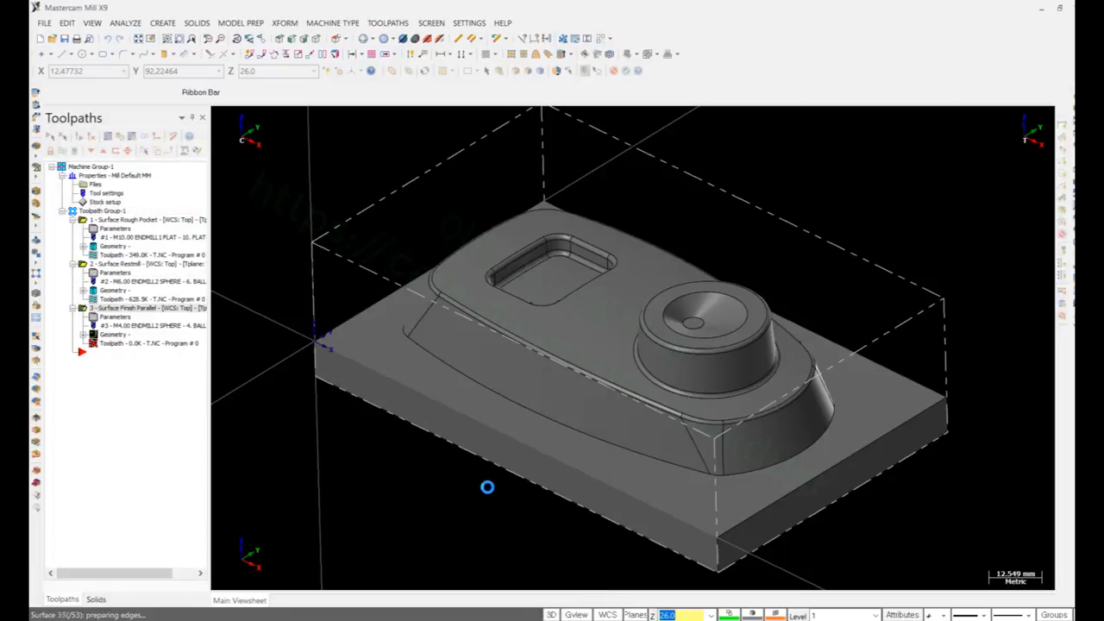
Step: Collapse the three surface operations in the toolpath group
scroll(681, 443, "up", 3)
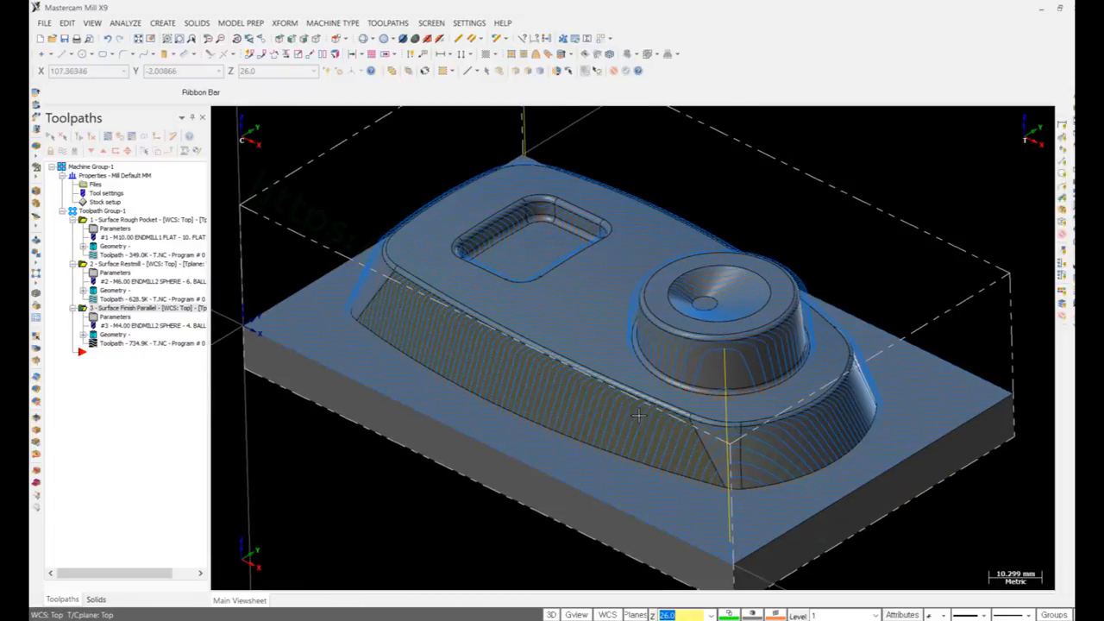
scroll(682, 443, "down", 2)
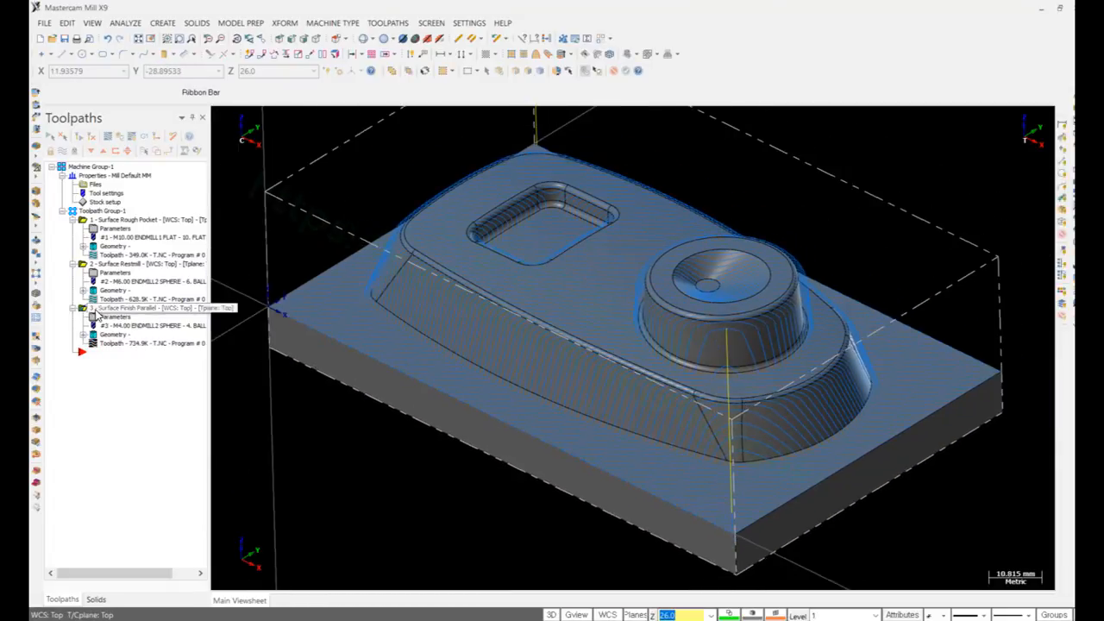
left_click(73, 309)
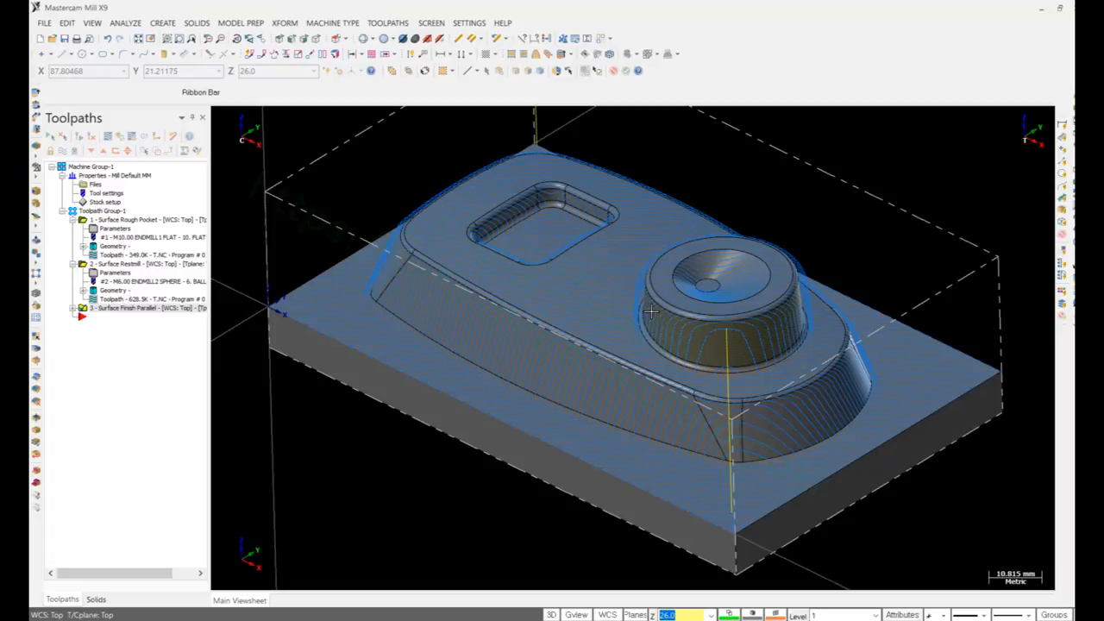
scroll(695, 317, "up", 7)
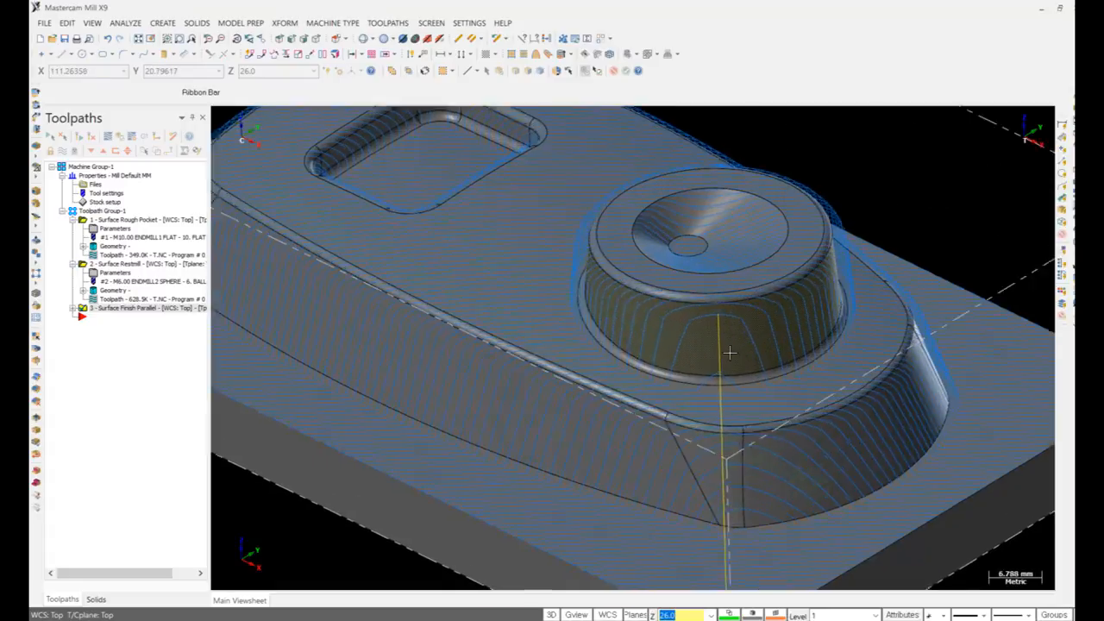
scroll(701, 337, "down", 8)
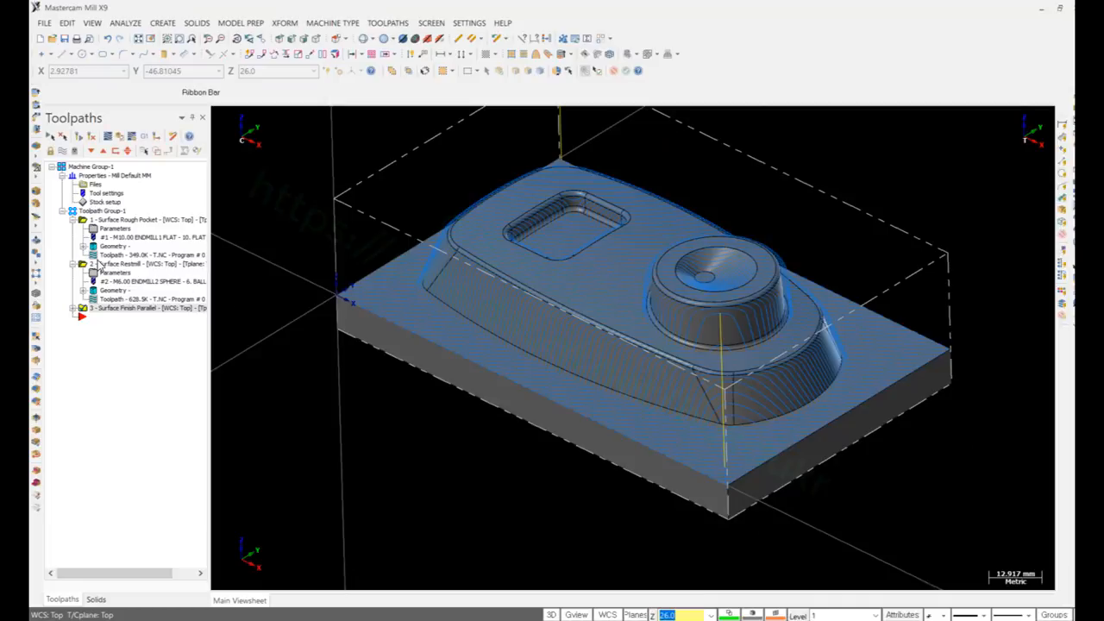
left_click(73, 219)
left_click(73, 229)
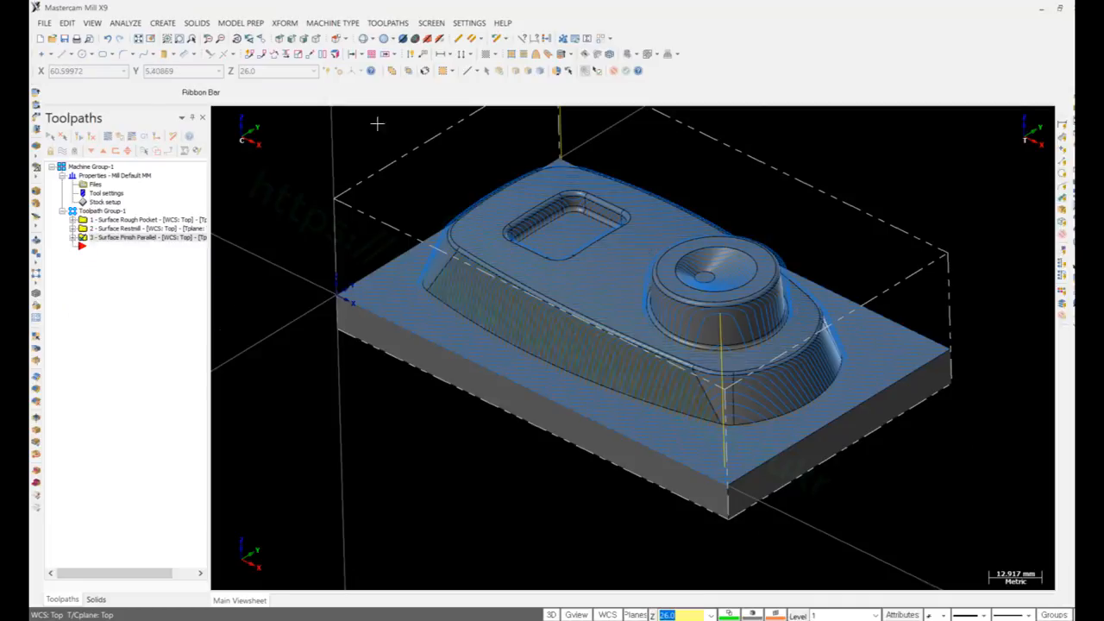
Step: Start a Surface Finish Contour toolpath with all solid faces as drive surfaces and the last used chain as containment boundary
left_click(397, 25)
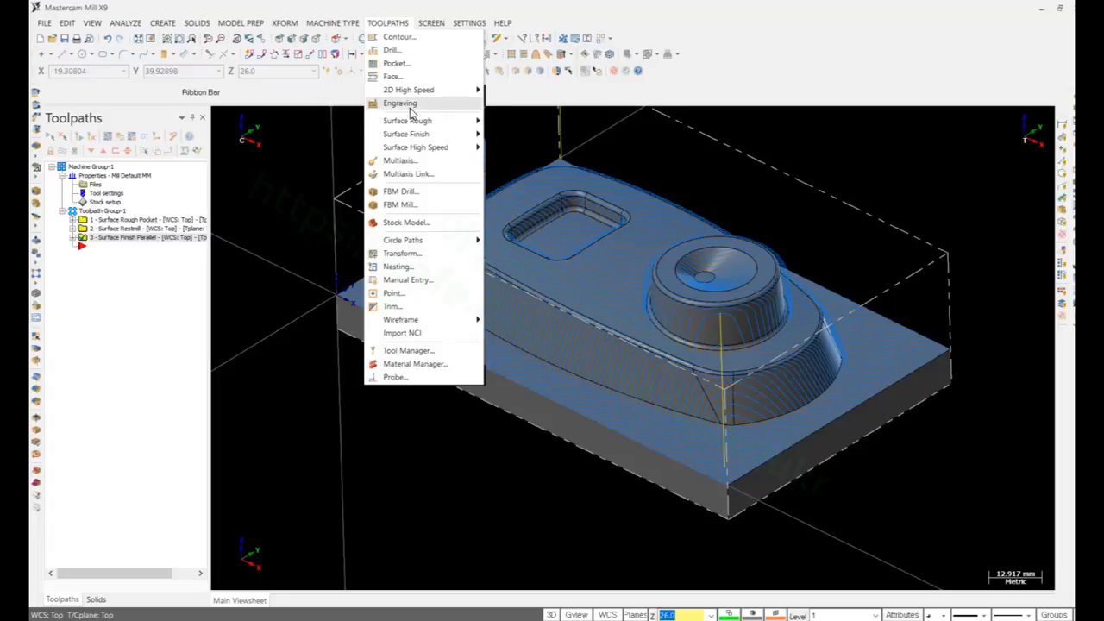
mouse_move(412, 136)
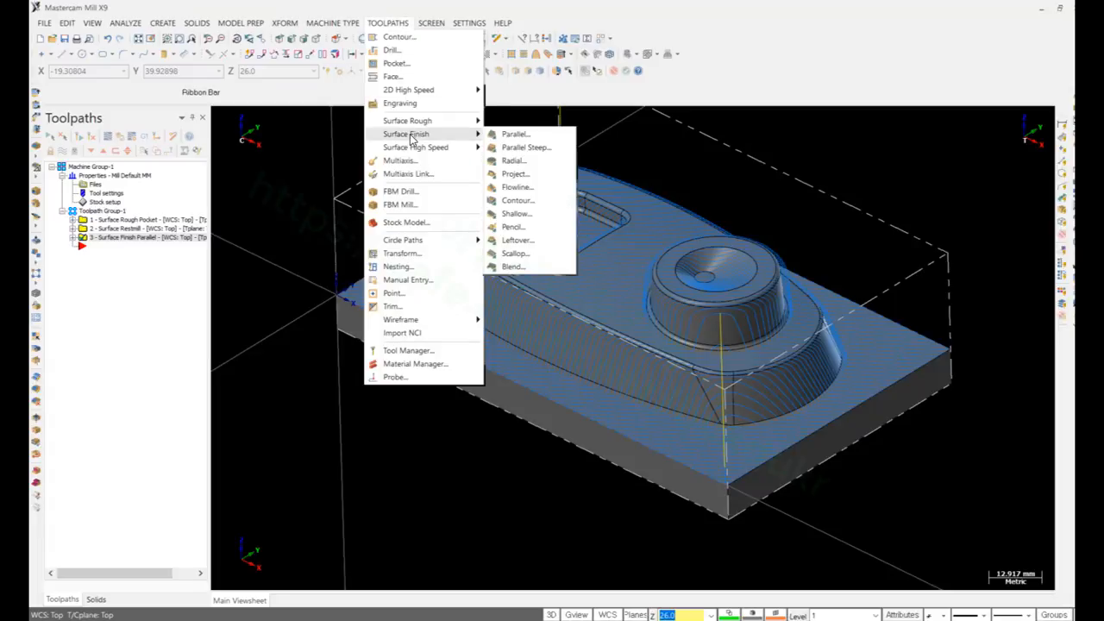
left_click(542, 201)
key("ctrl+a")
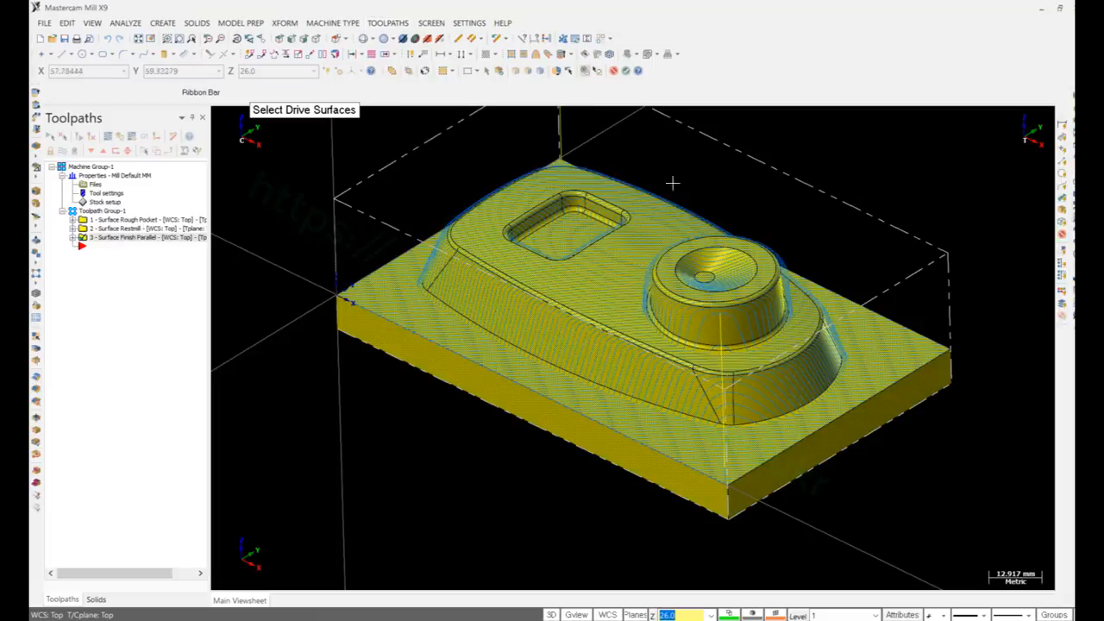
left_click(630, 70)
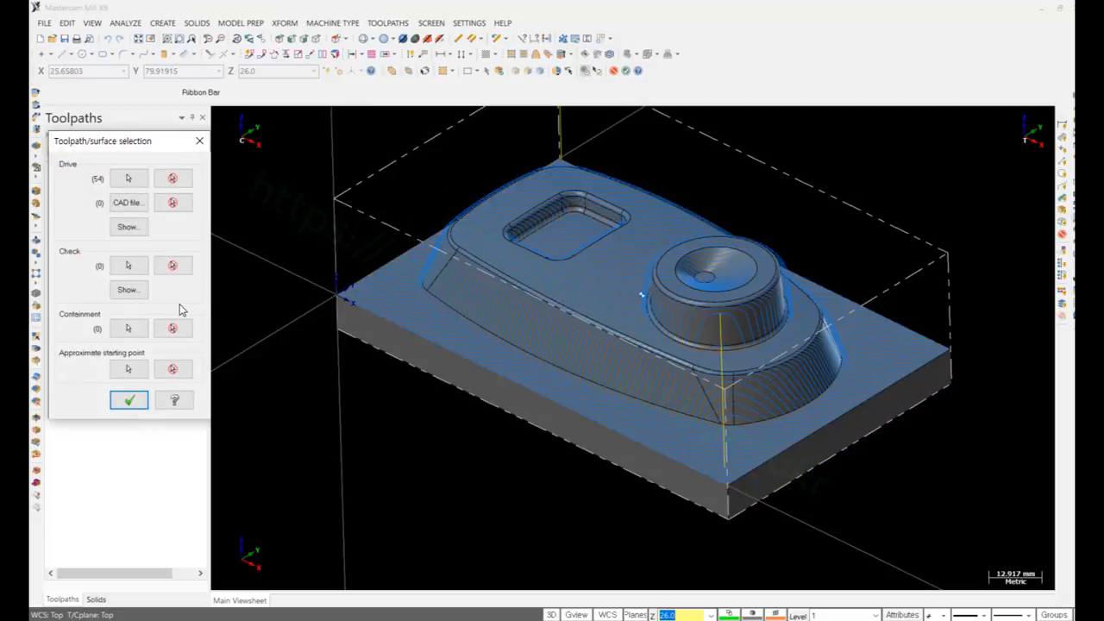
left_click(127, 329)
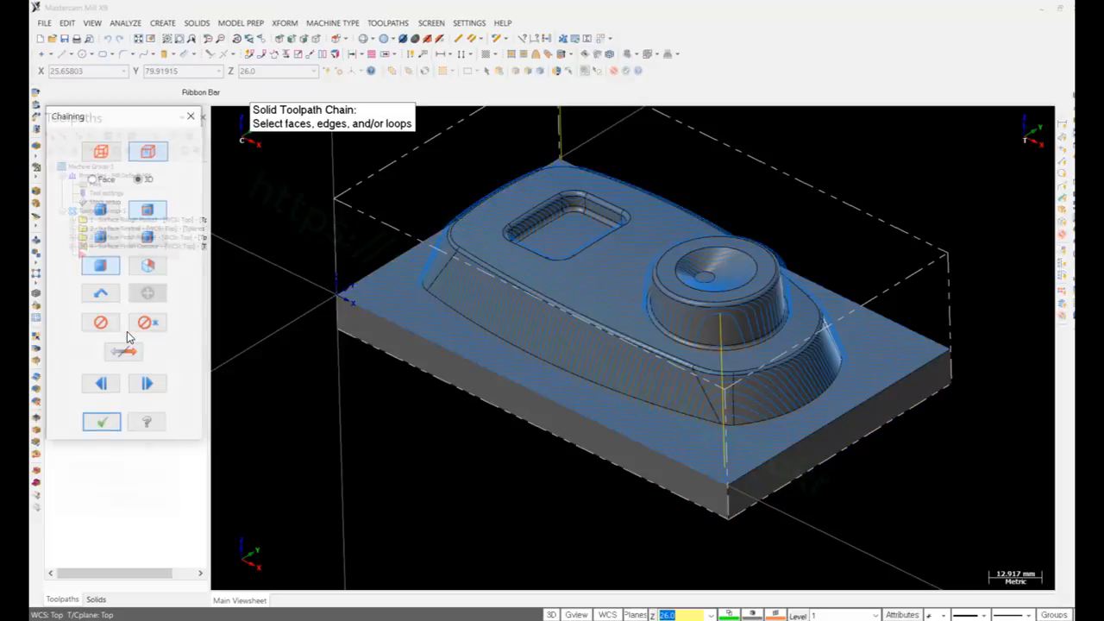
left_click(100, 293)
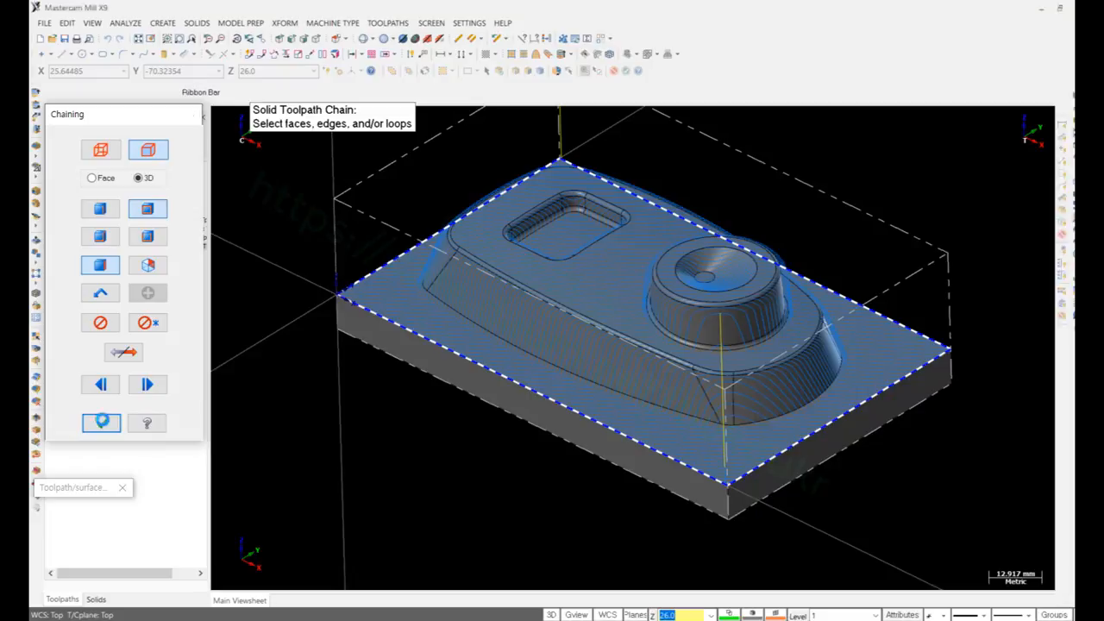
left_click(101, 422)
left_click(131, 402)
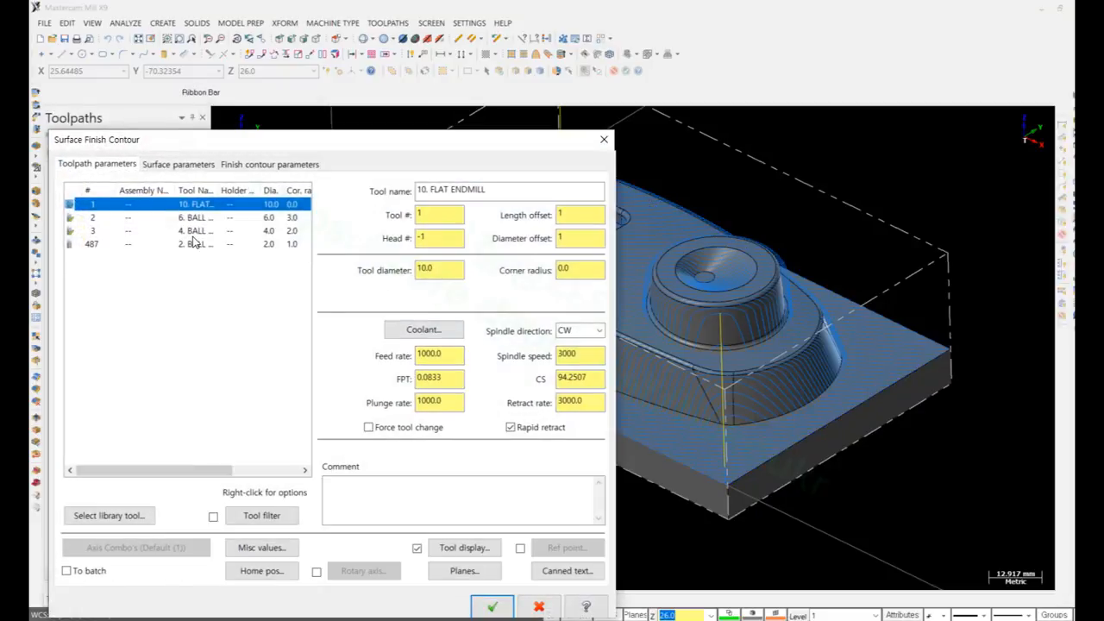
Step: Choose the 4 mm ball endmill, enable the clearance height, set the maximum stepdown to 1.0 with optimized cut order, and generate the contour finish toolpath
left_click(197, 232)
left_click(184, 165)
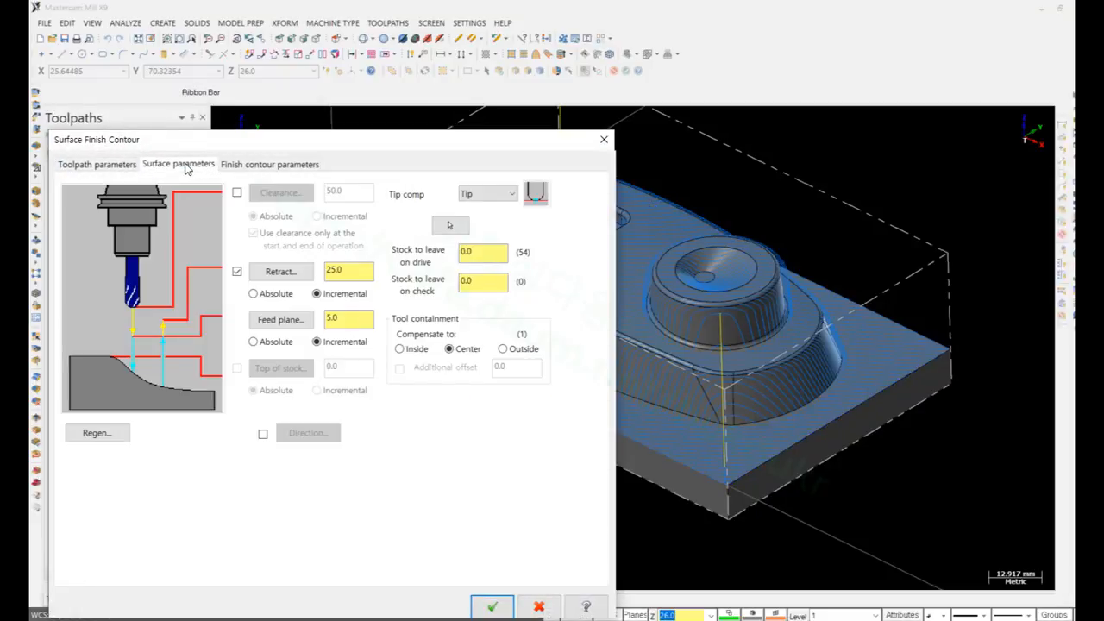
left_click(237, 192)
left_click(256, 164)
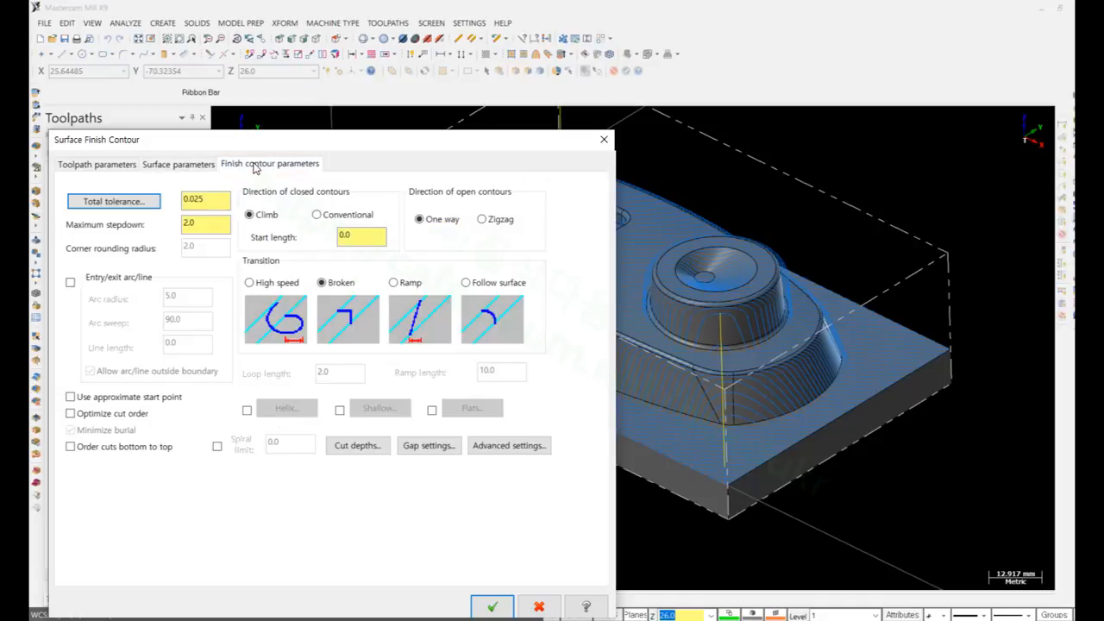
left_click_drag(215, 223, 167, 226)
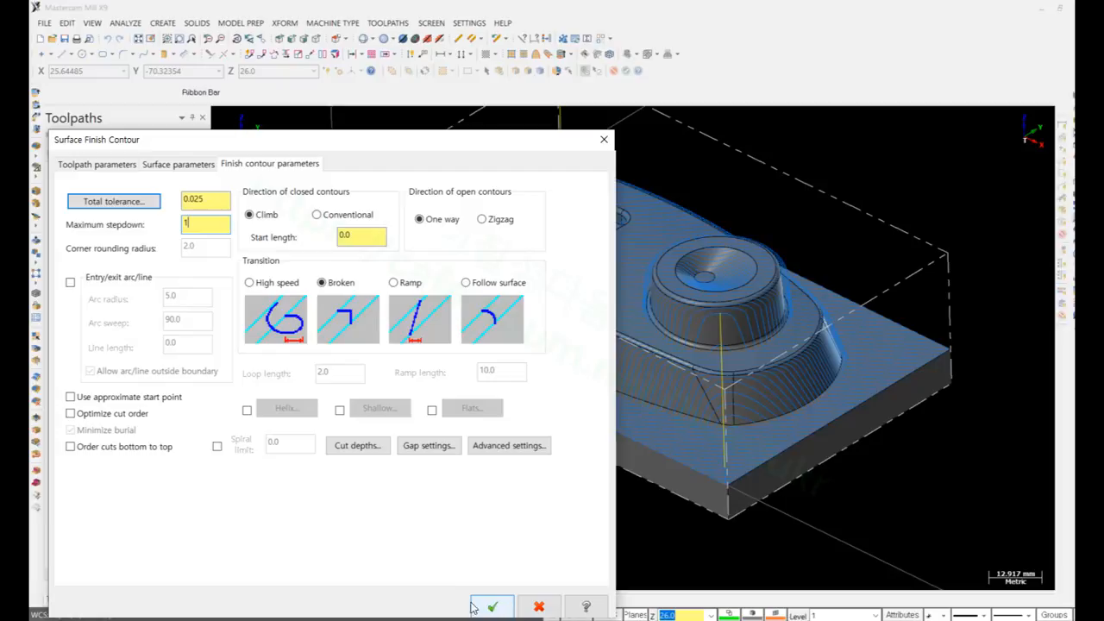
left_click(129, 417)
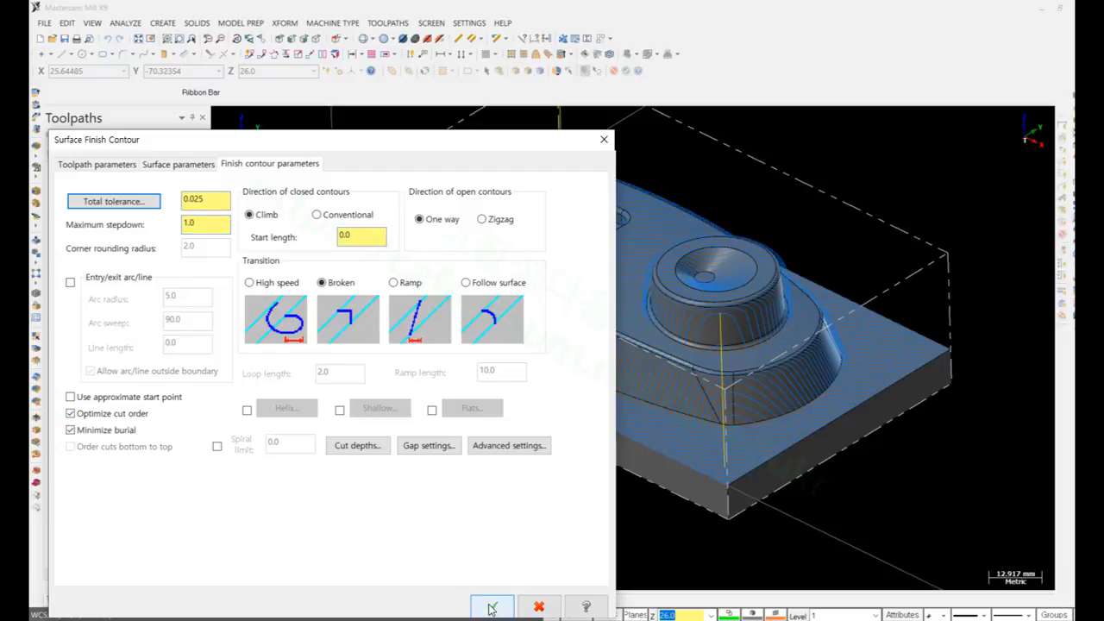
left_click(491, 609)
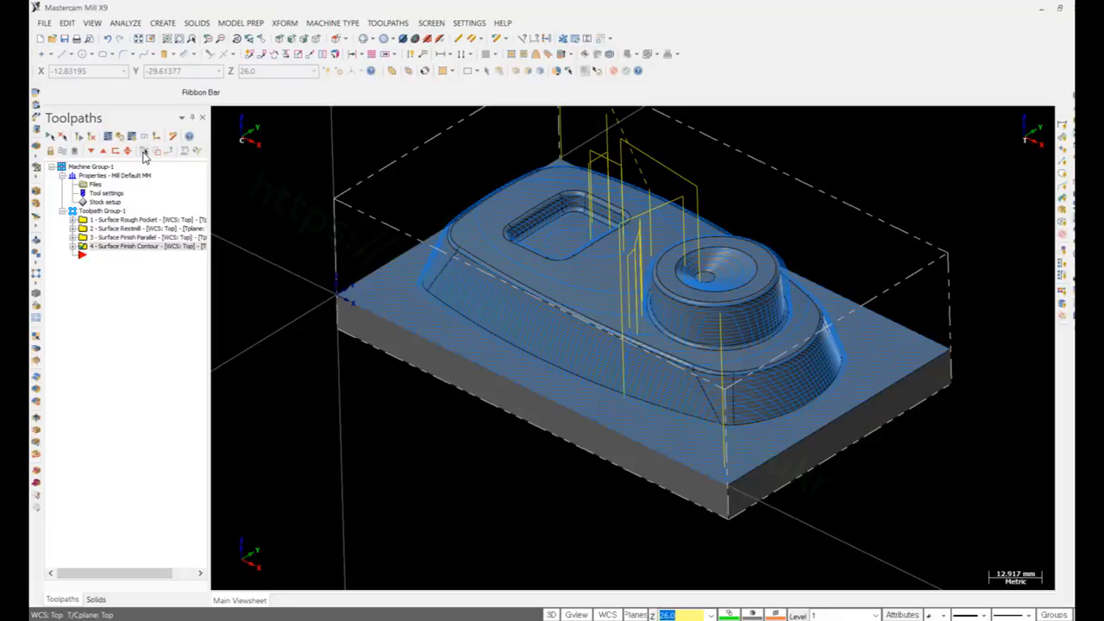
Step: Display only the selected contour finish toolpath and examine its passes on the walls, pocket and round boss
left_click(144, 153)
scroll(619, 273, "up", 3)
mouse_move(655, 274)
middle_mouse_down()
mouse_move(680, 246)
mouse_move(634, 267)
mouse_move(647, 254)
mouse_move(633, 248)
middle_mouse_up()
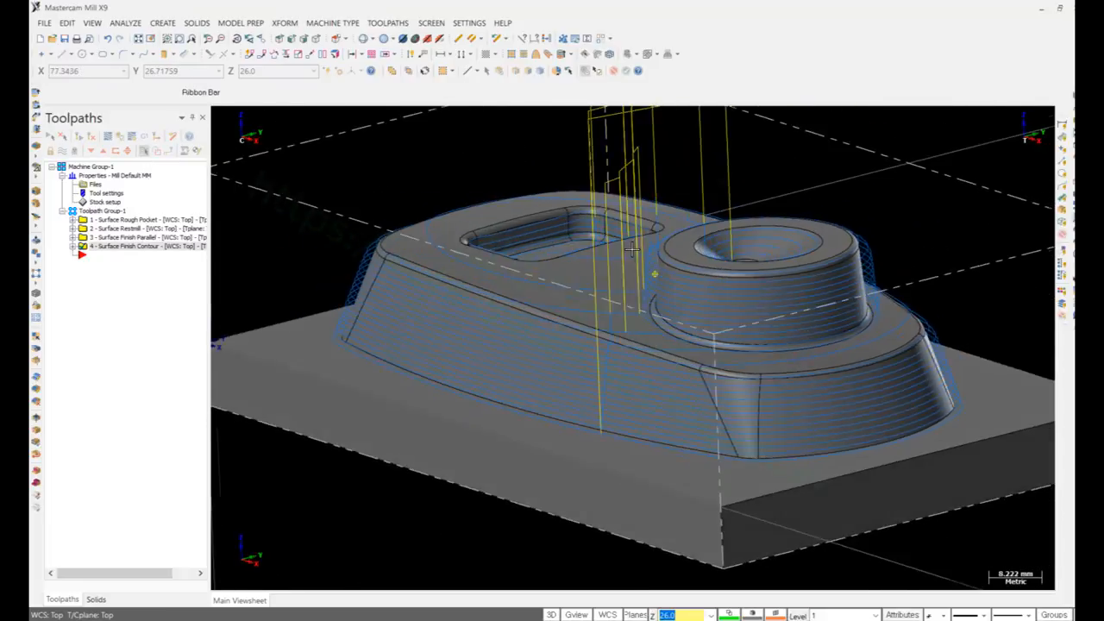
scroll(632, 249, "up", 5)
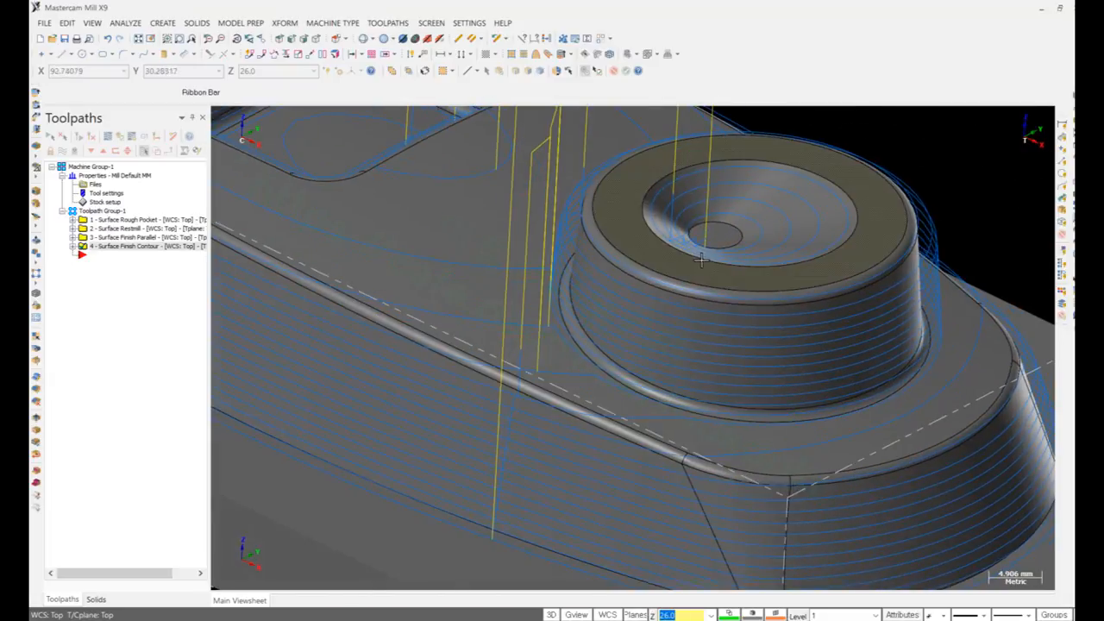
scroll(701, 260, "down", 5)
middle_click_drag(646, 283, 627, 264)
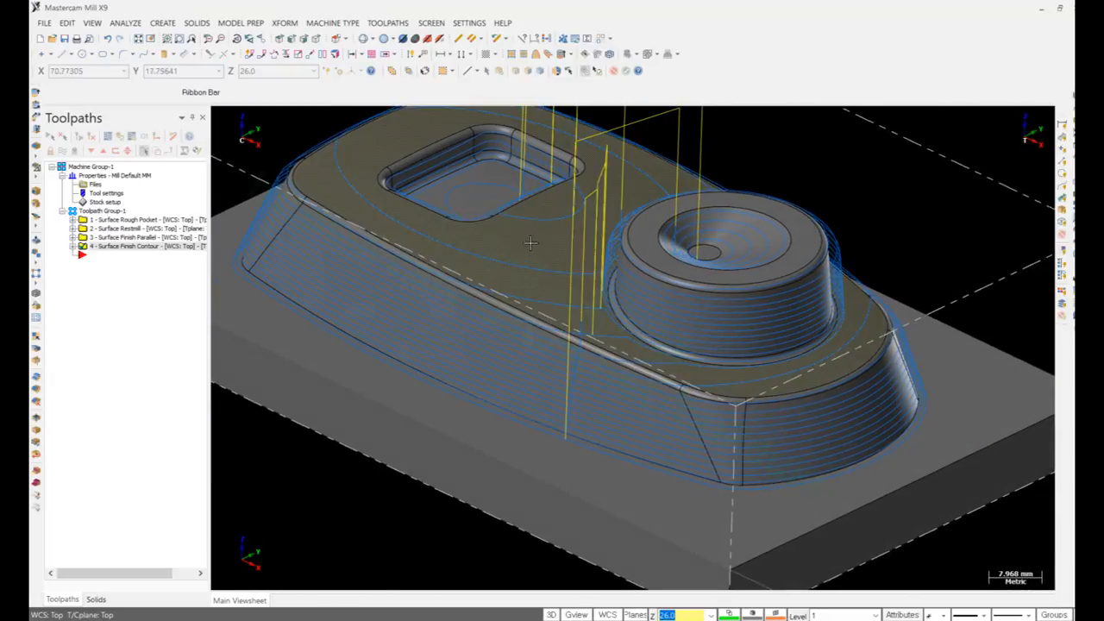
scroll(527, 247, "down", 1)
mouse_move(527, 219)
middle_mouse_down()
mouse_move(581, 227)
mouse_move(540, 223)
middle_mouse_up()
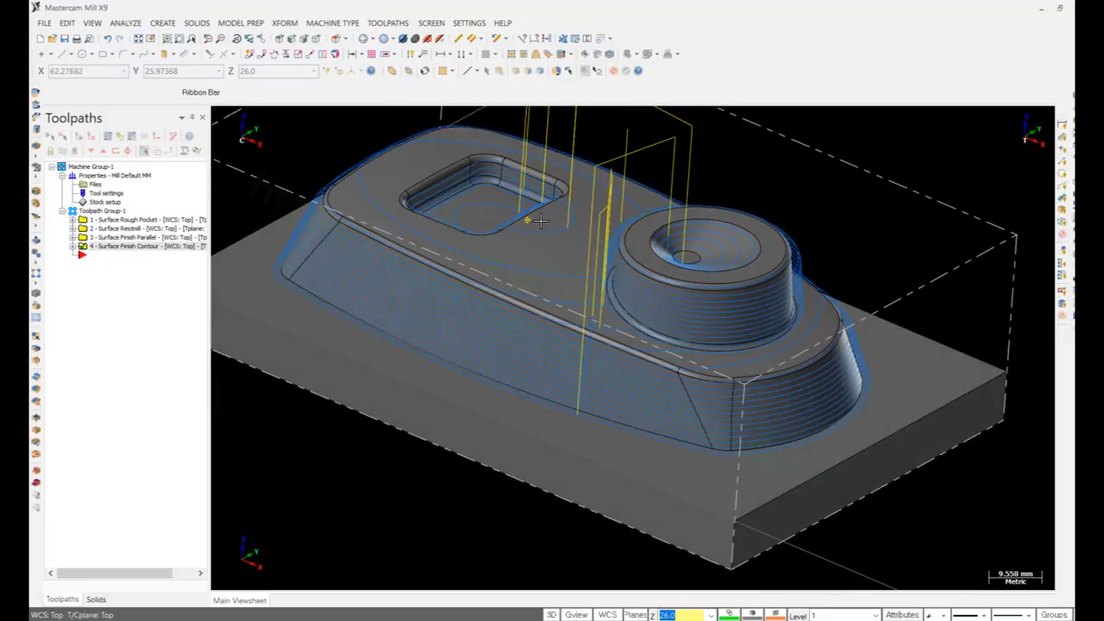
Step: Enable removal of cuts from shallow areas in the contour finish operation with a 45.0 limiting angle, and regenerate its toolpath
left_click(74, 248)
left_click(113, 255)
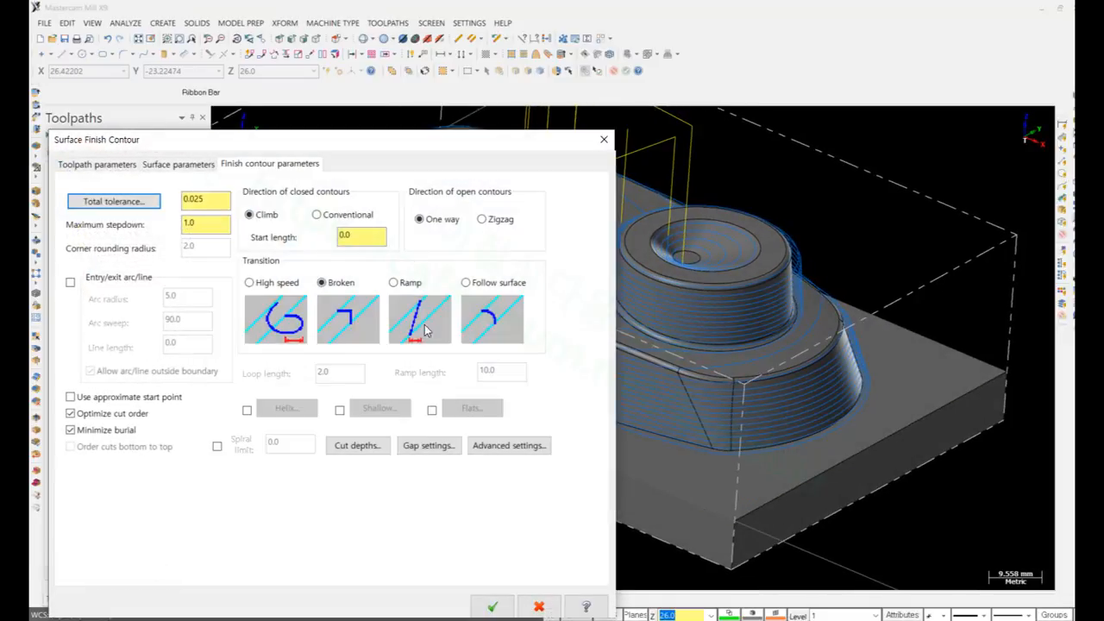
left_click(339, 410)
left_click(371, 411)
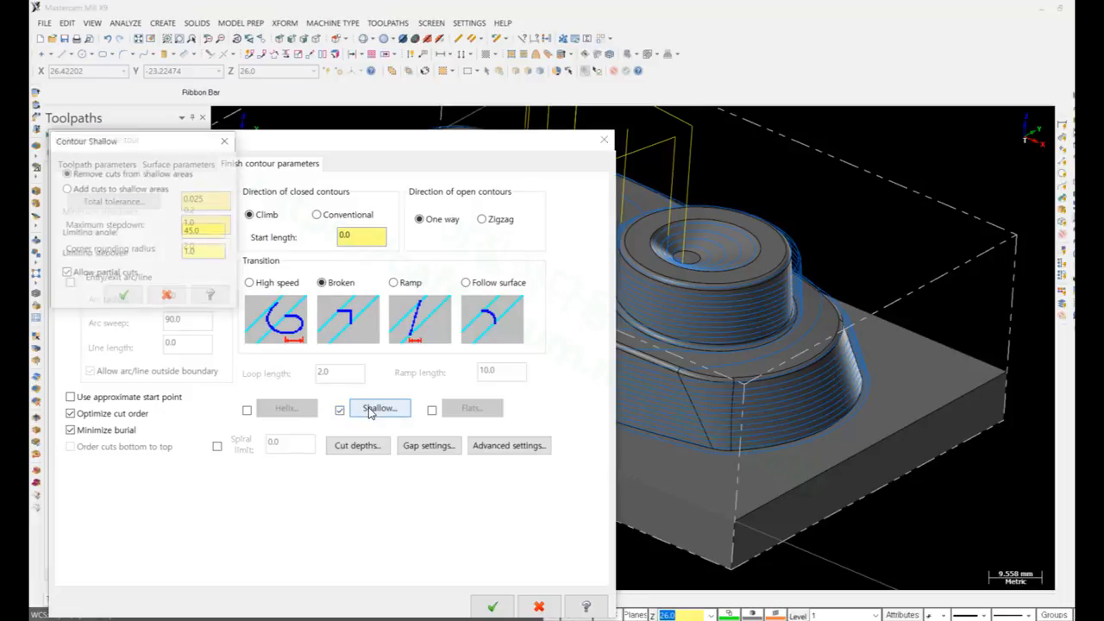
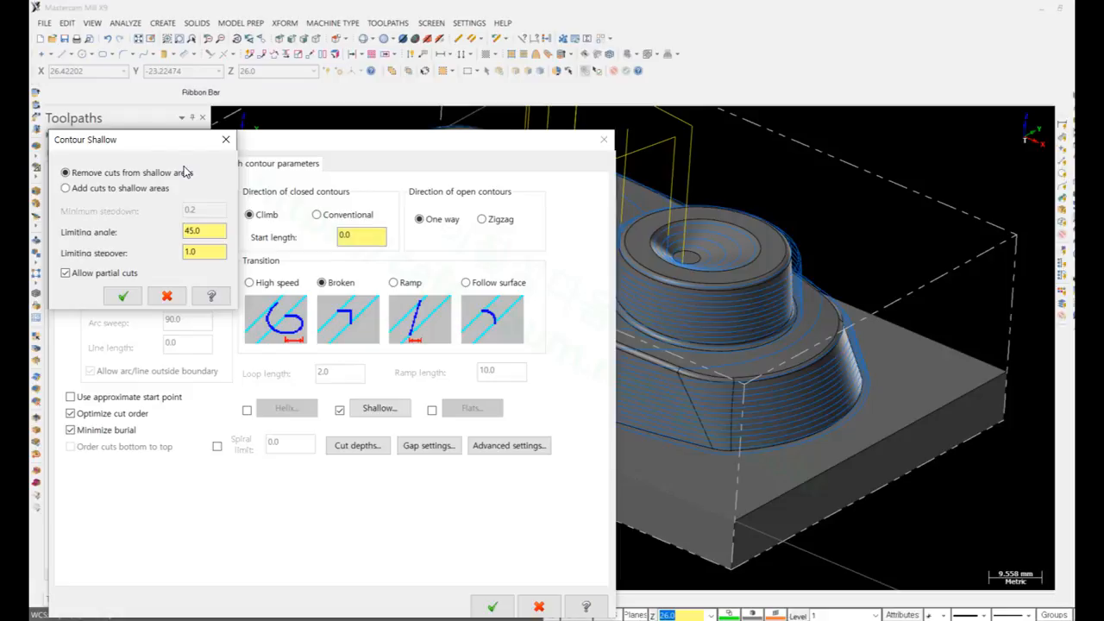
left_click(206, 228)
left_click(123, 296)
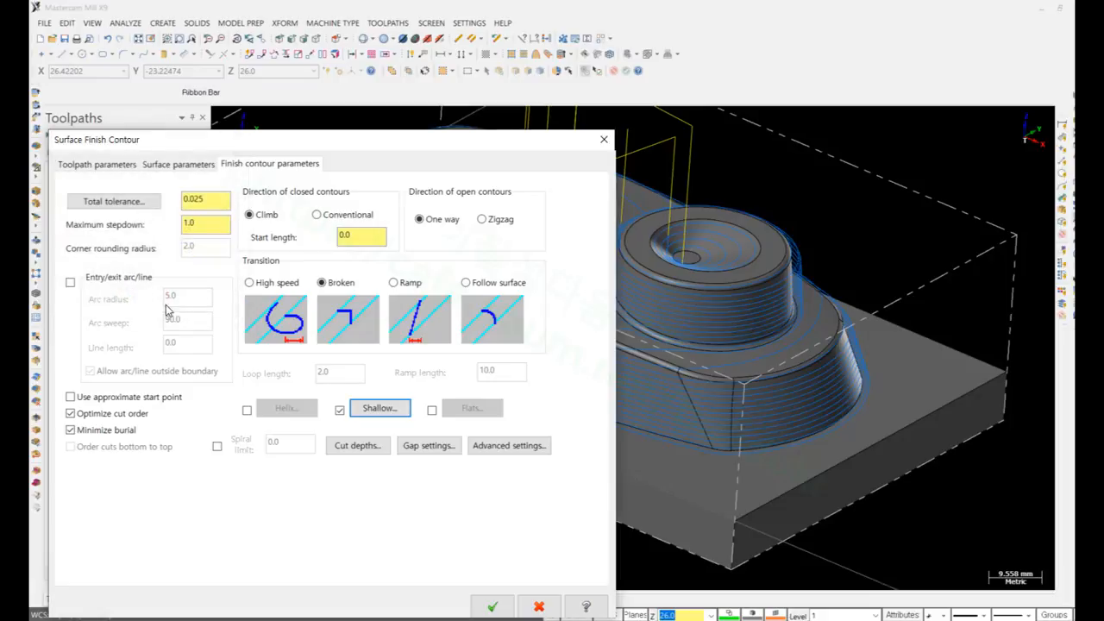
left_click(492, 606)
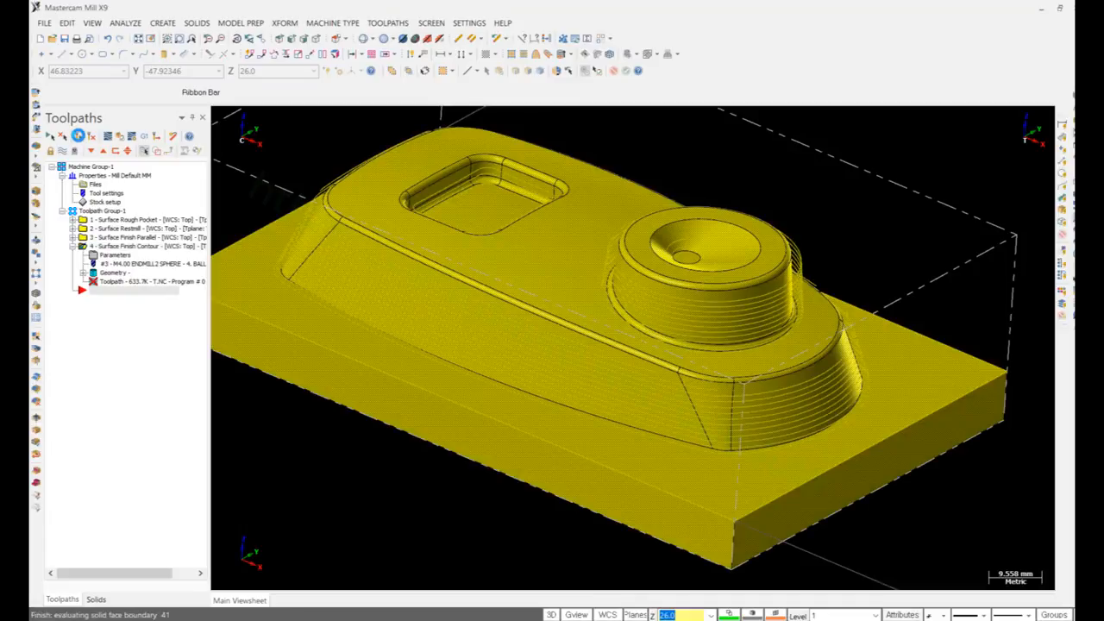
Step: Examine the regenerated contour finish passes around the top face, pocket and round boss
scroll(550, 251, "up", 3)
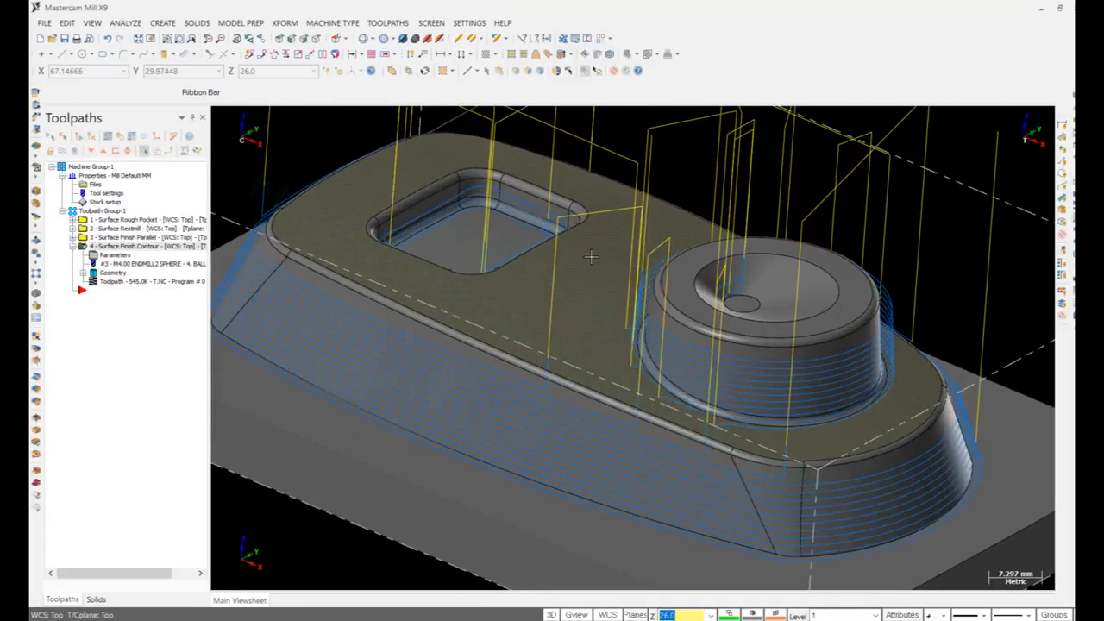
middle_click_drag(550, 251, 593, 251)
scroll(500, 386, "up", 4)
scroll(517, 370, "down", 3)
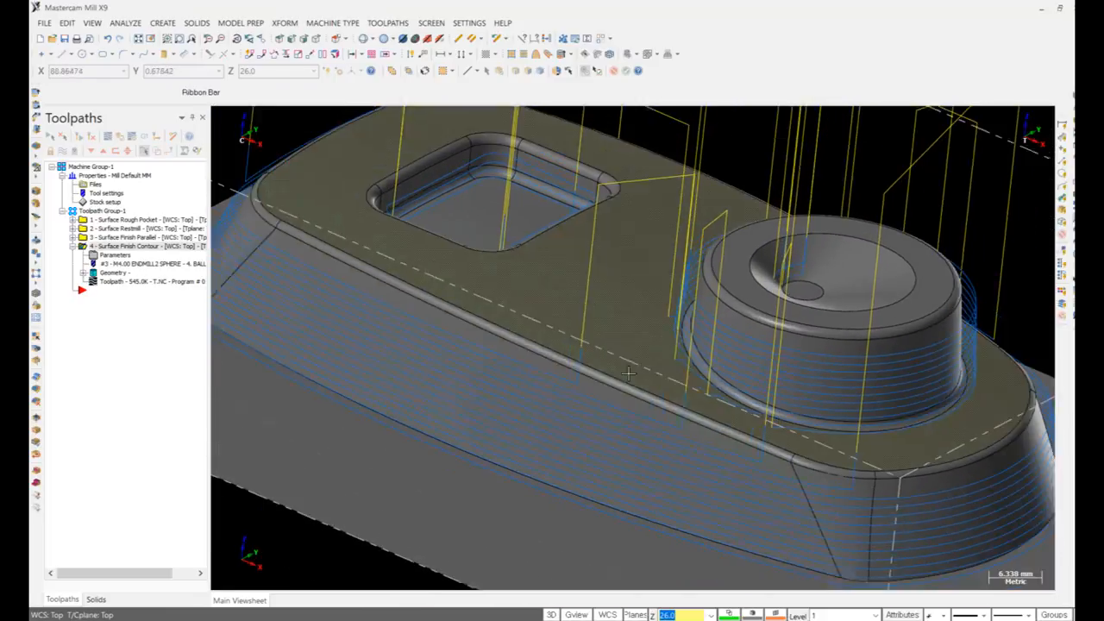
scroll(489, 332, "down", 1)
scroll(346, 286, "down", 1)
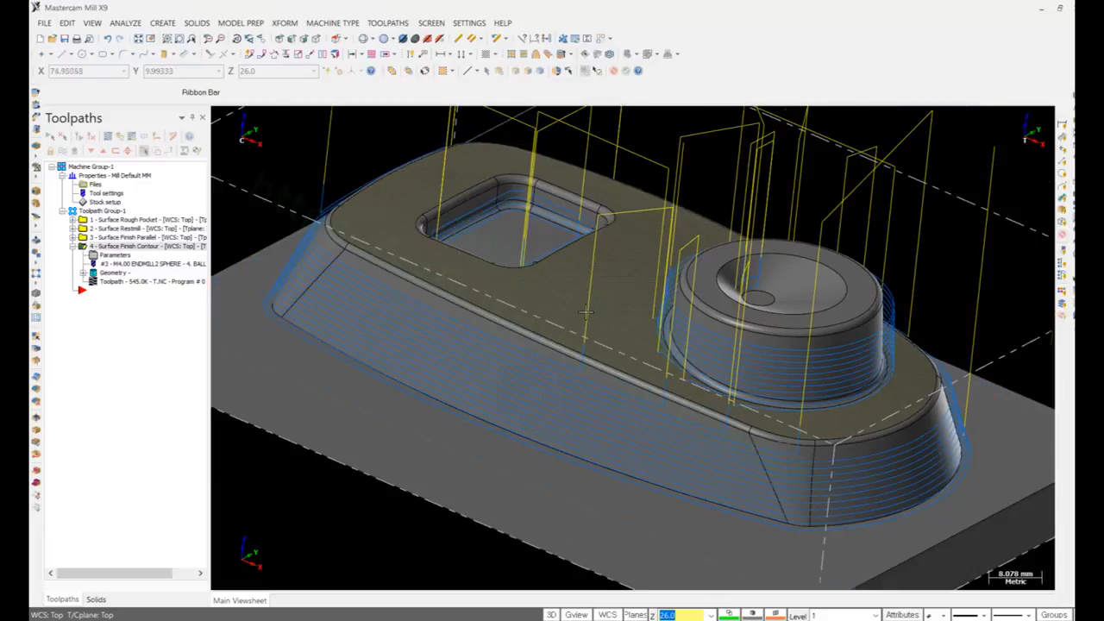
scroll(666, 272, "down", 2)
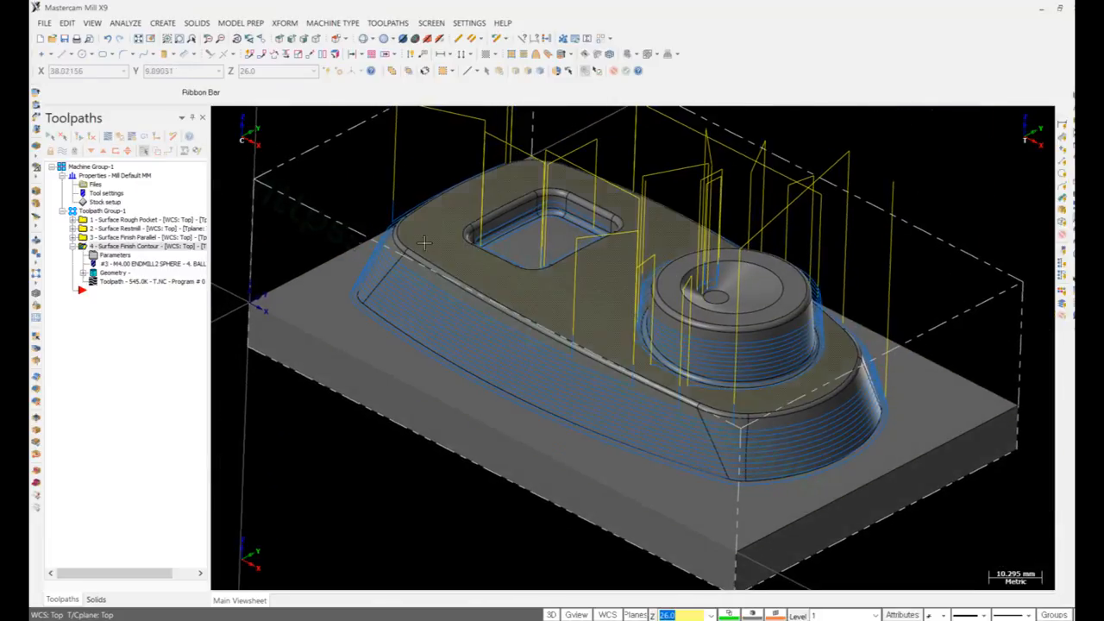
Step: Start a Surface Finish Shallow toolpath with all solid faces as drive surfaces
left_click(390, 23)
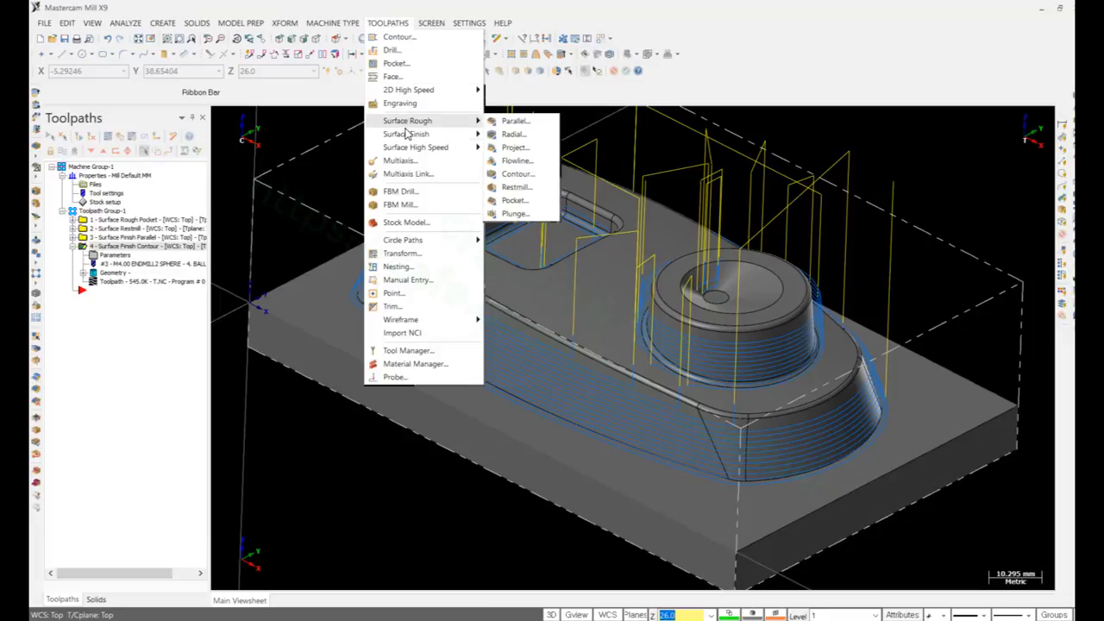
mouse_move(406, 135)
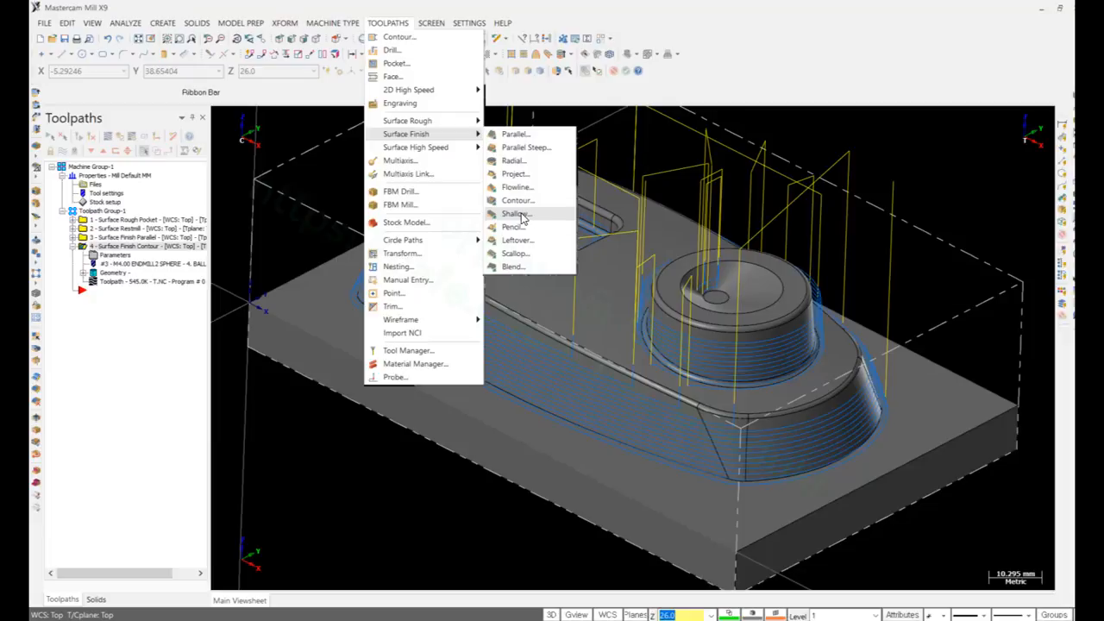
left_click(521, 217)
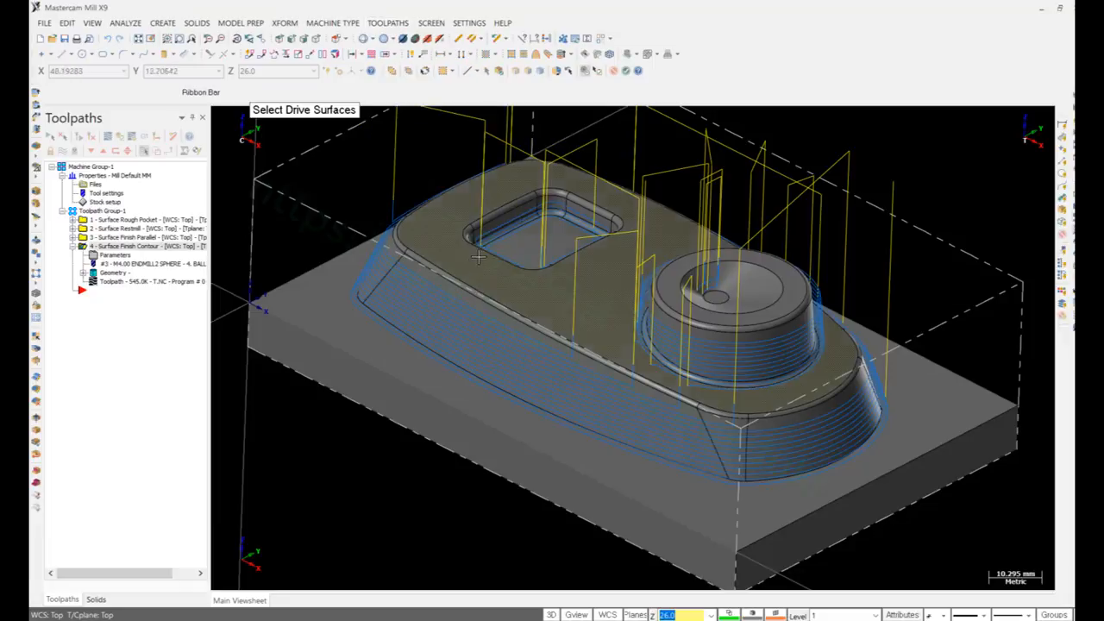
left_click(502, 224)
left_click(629, 71)
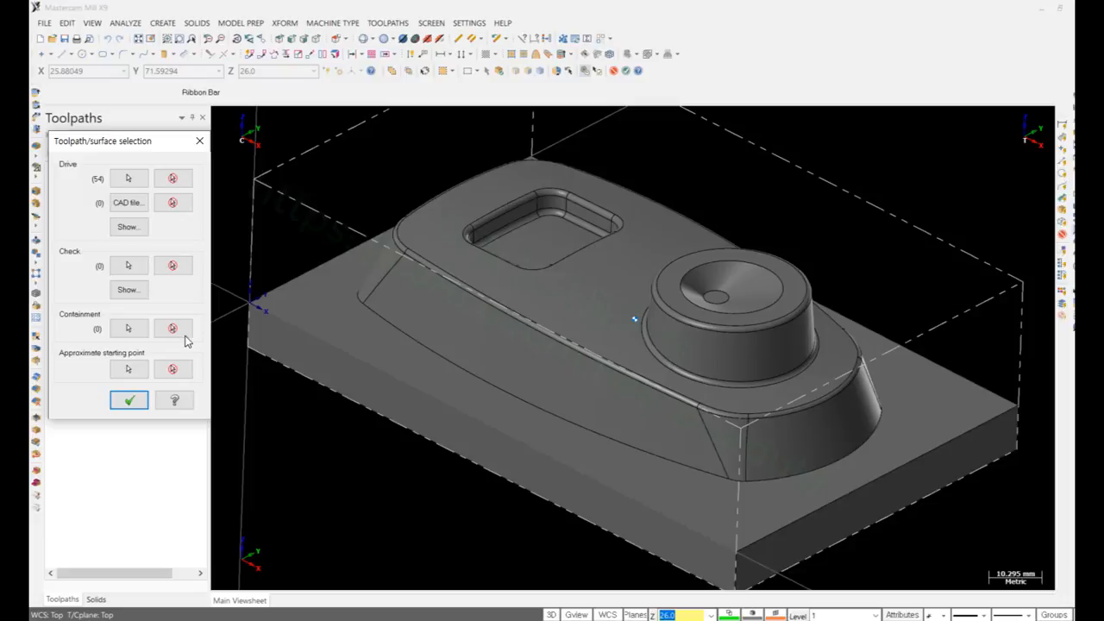
Step: Chain the outline where the raised body meets the base plate as the shallow toolpath's containment boundary
left_click(131, 328)
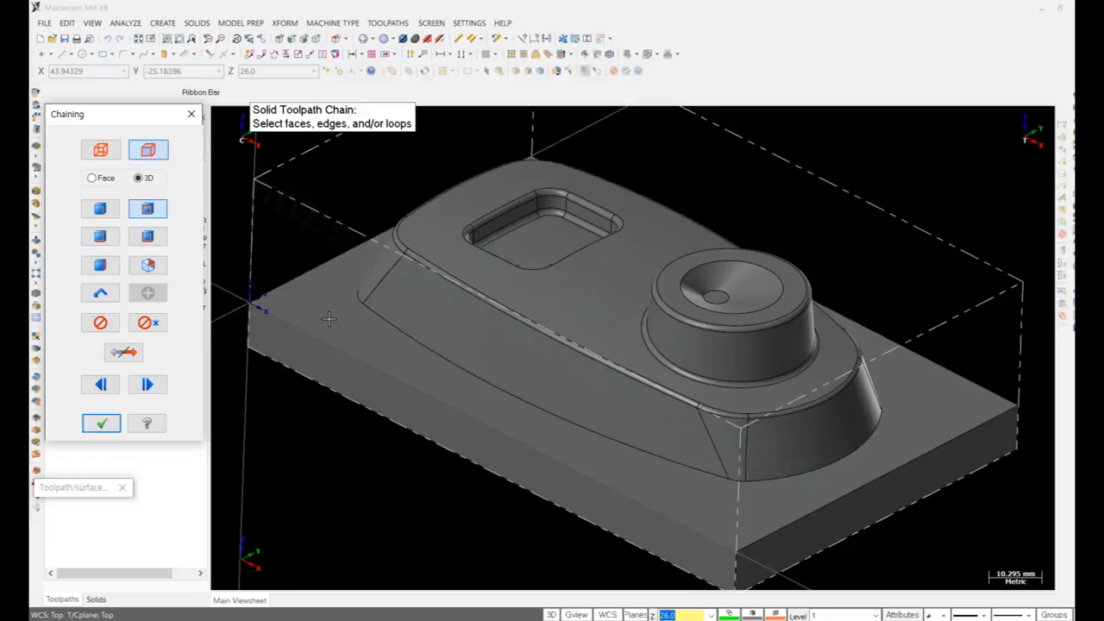
left_click(394, 333)
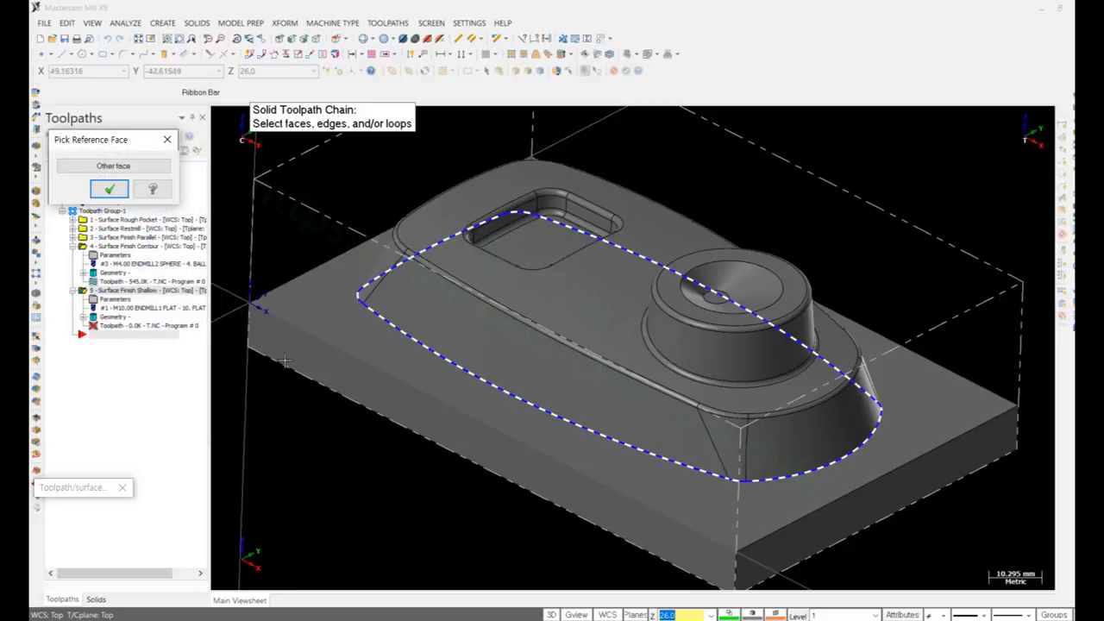
left_click(109, 189)
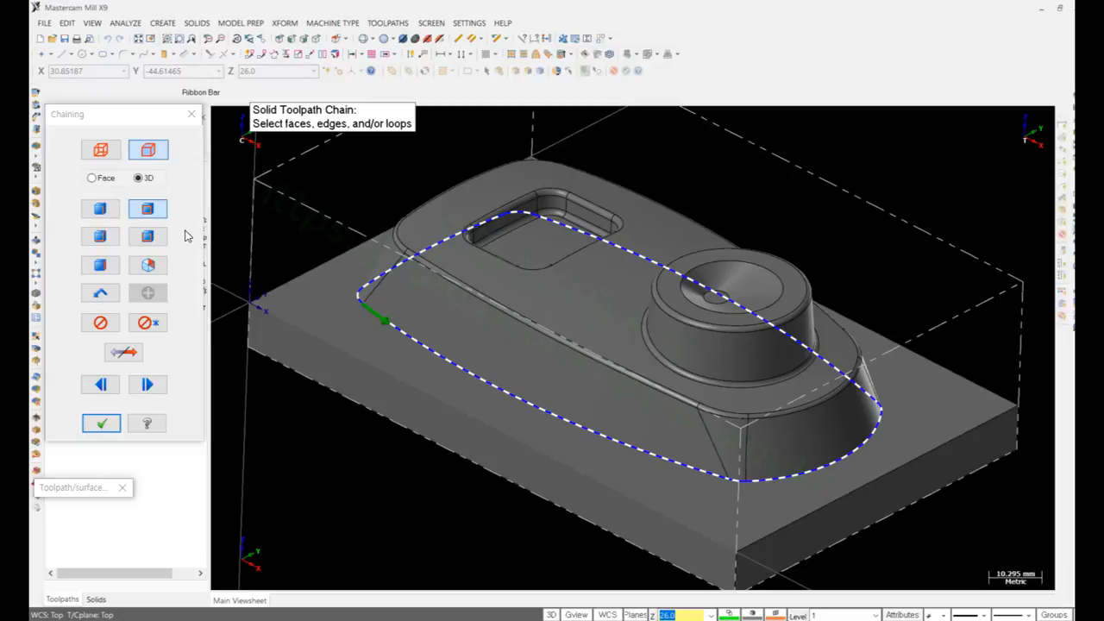
left_click(104, 424)
left_click(130, 401)
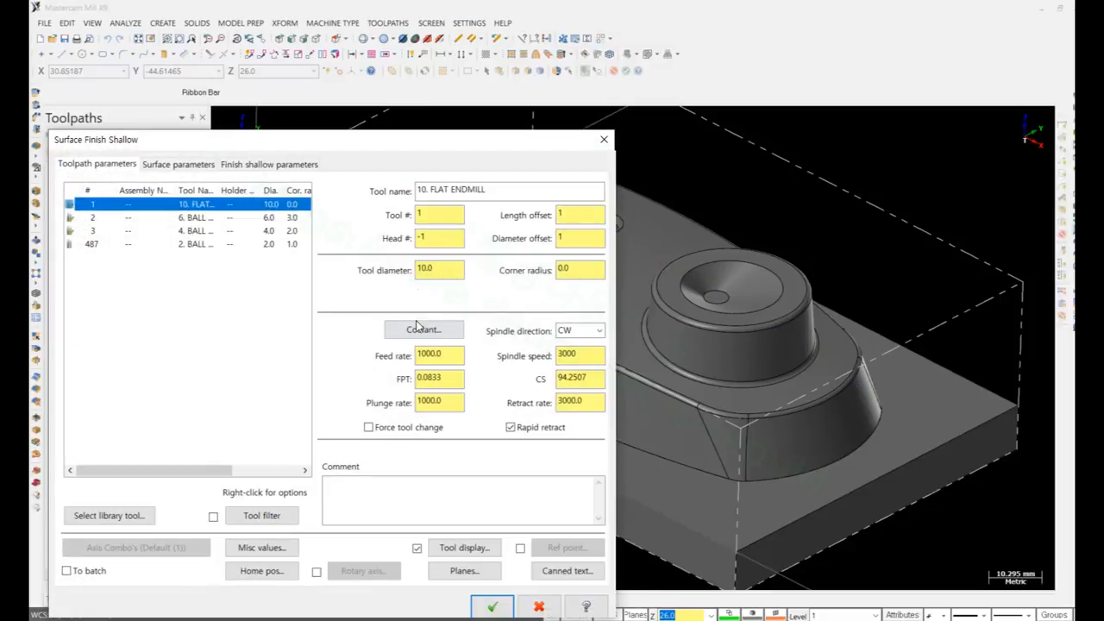
Step: Choose the 4 mm ball end mill for the shallow toolpath and compensate the tool containment to the outside
left_click(207, 217)
left_click(178, 164)
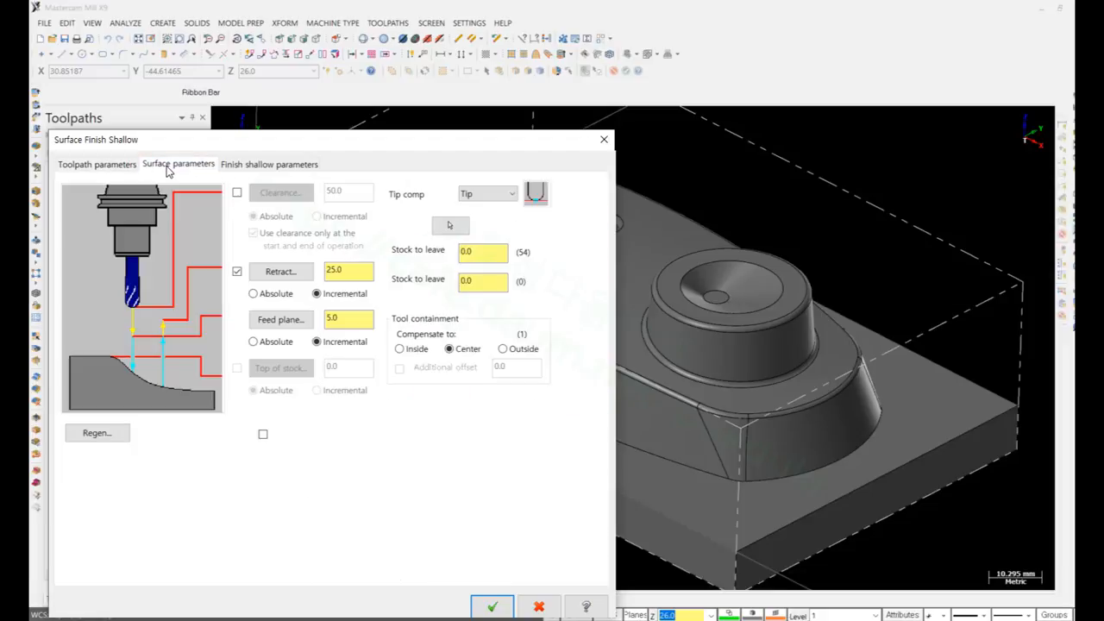
left_click(502, 350)
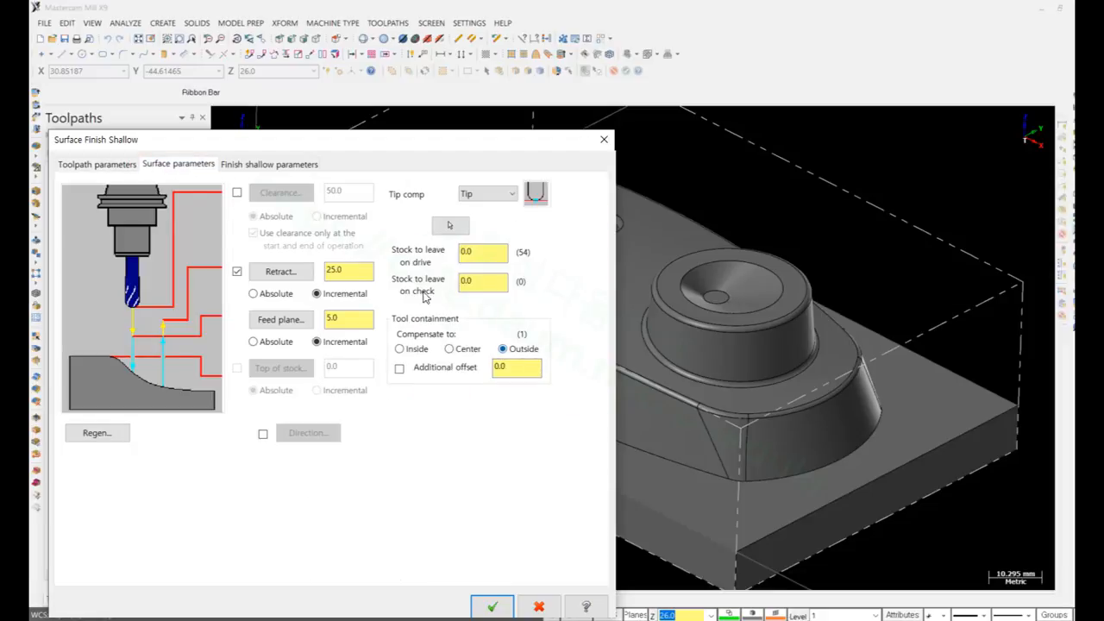
left_click(237, 192)
Step: Set the shallow finish maximum stepover to 1.0 and the cutting method to Zigzag
left_click(253, 164)
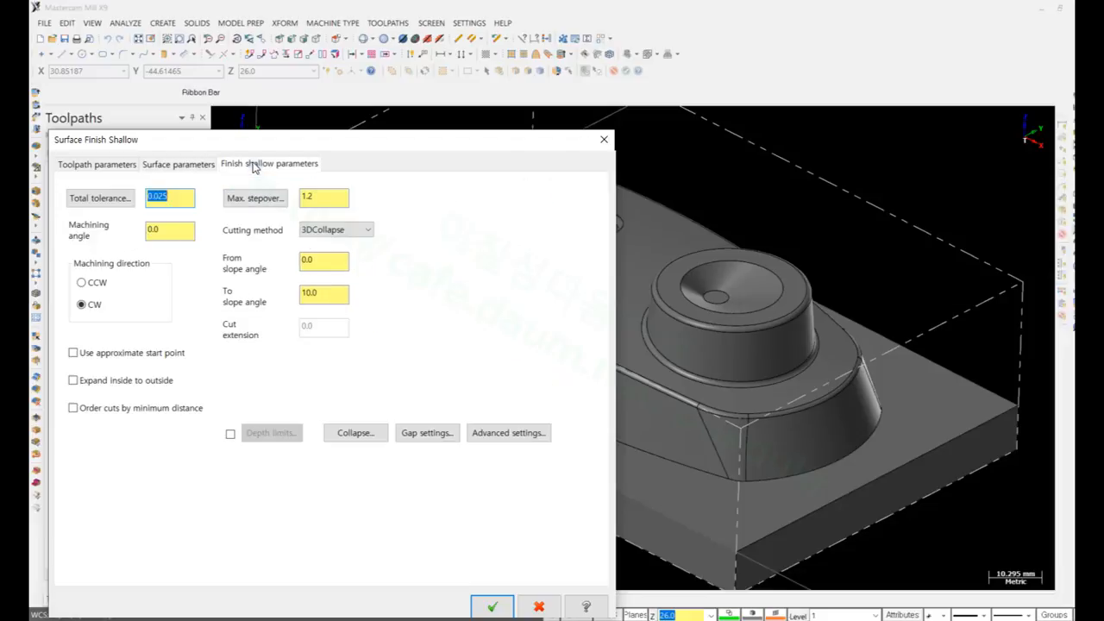
left_click(321, 198)
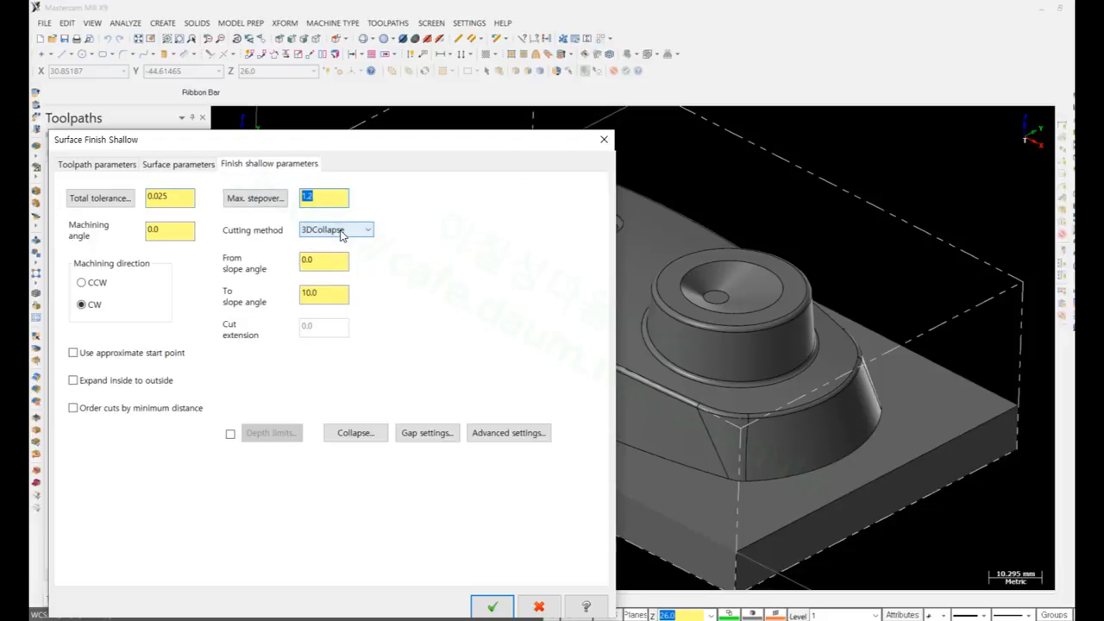
type("1")
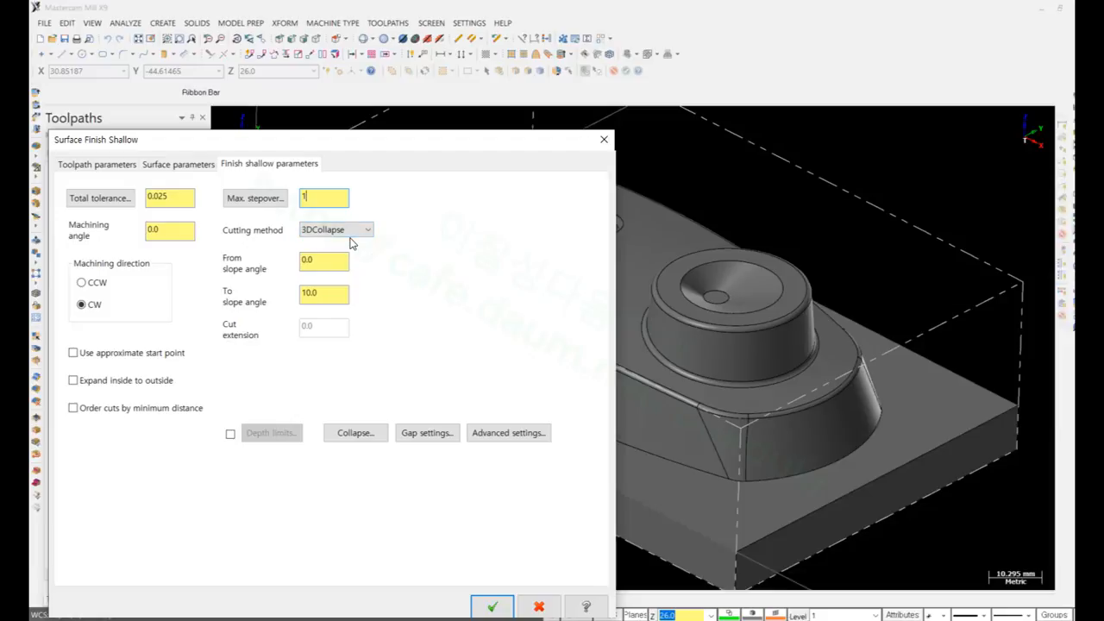
left_click(351, 231)
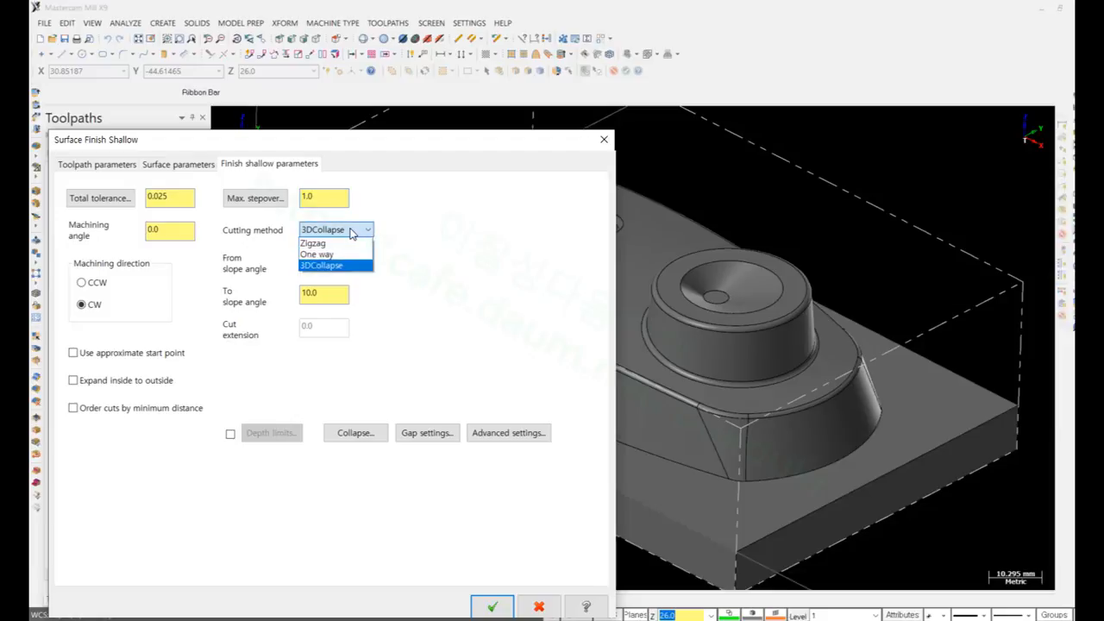
left_click(336, 244)
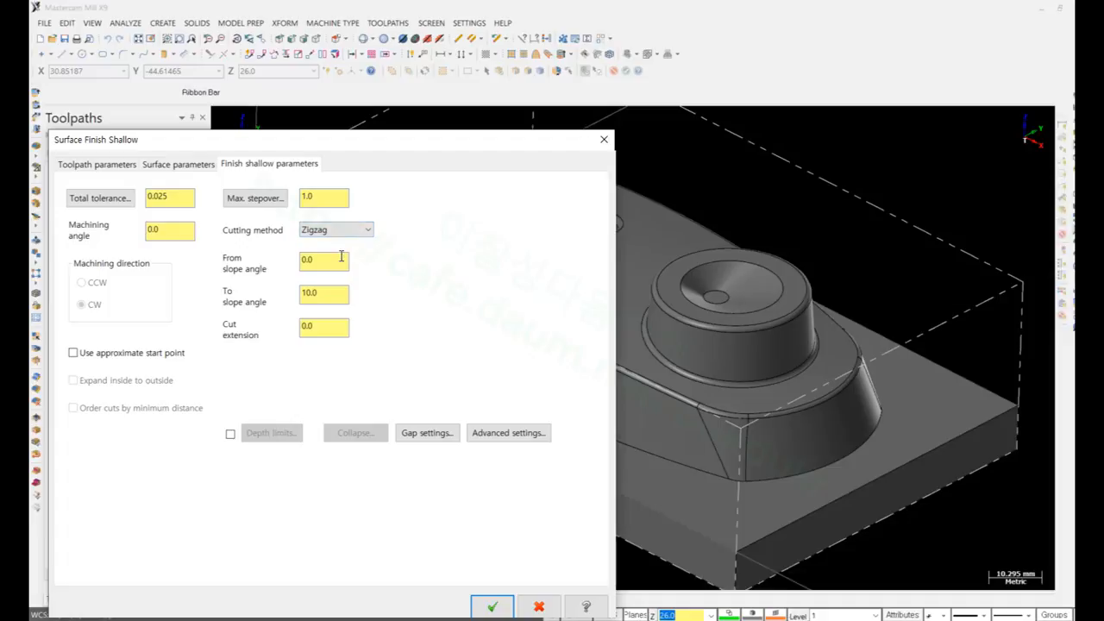
Step: Set the upper slope angle to 45.0 and the cut extension to 1.0, and generate the shallow finish toolpath
left_click(339, 294)
left_click_drag(339, 294, 262, 297)
type("45")
left_click(335, 327)
left_click_drag(336, 327, 262, 334)
type("1")
left_click(492, 608)
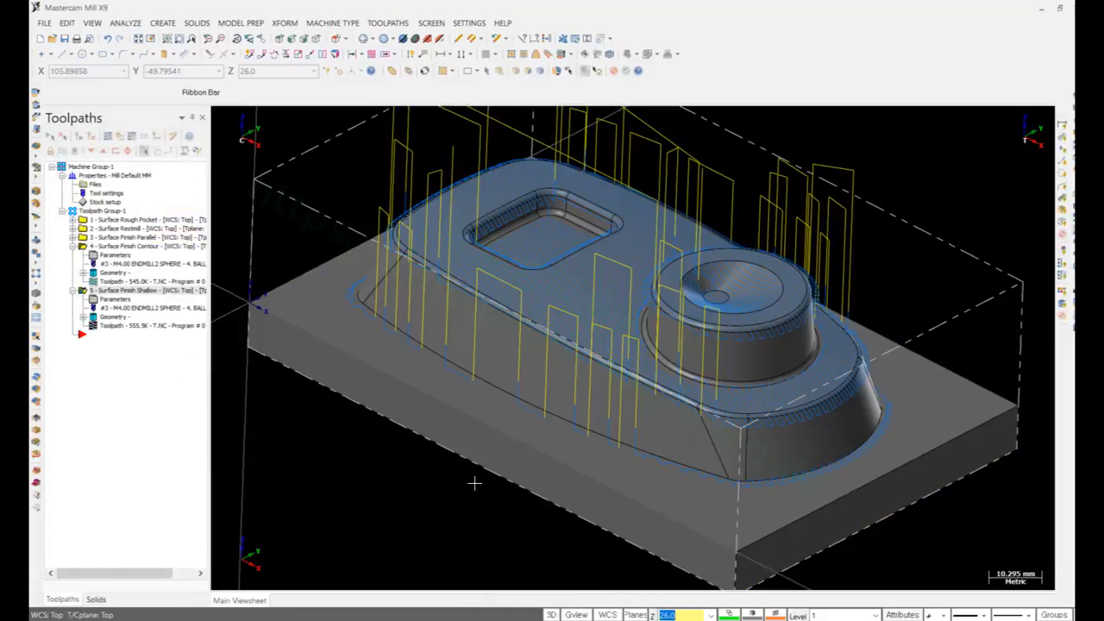
Step: Enable tip-relative depth limits of 26.0 minimum and 5 maximum in the shallow finish operation, and regenerate its toolpath
scroll(600, 295, "up", 2)
mouse_move(600, 305)
middle_mouse_down()
mouse_move(535, 326)
mouse_move(640, 301)
mouse_move(594, 455)
middle_mouse_up()
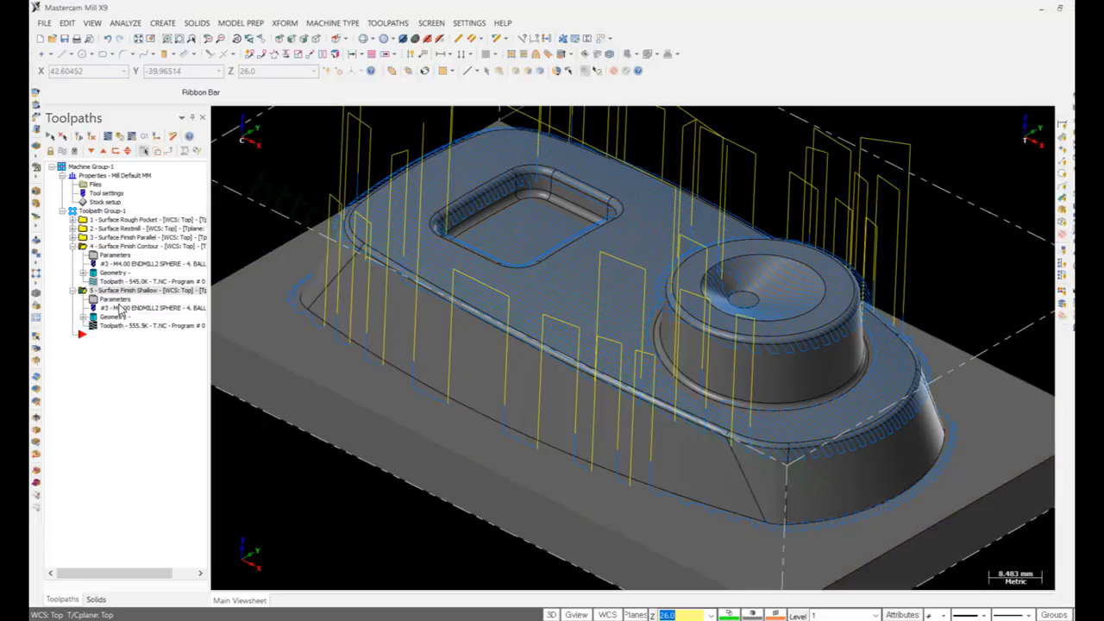
mouse_move(492, 384)
middle_mouse_down()
mouse_move(374, 370)
mouse_move(505, 366)
middle_mouse_up()
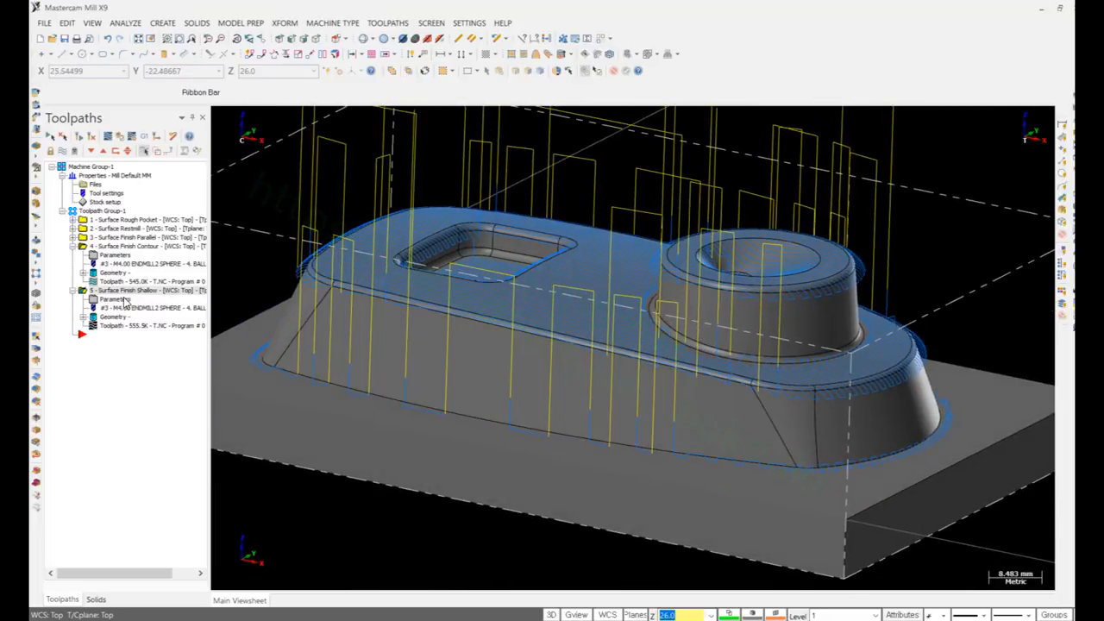
left_click(124, 301)
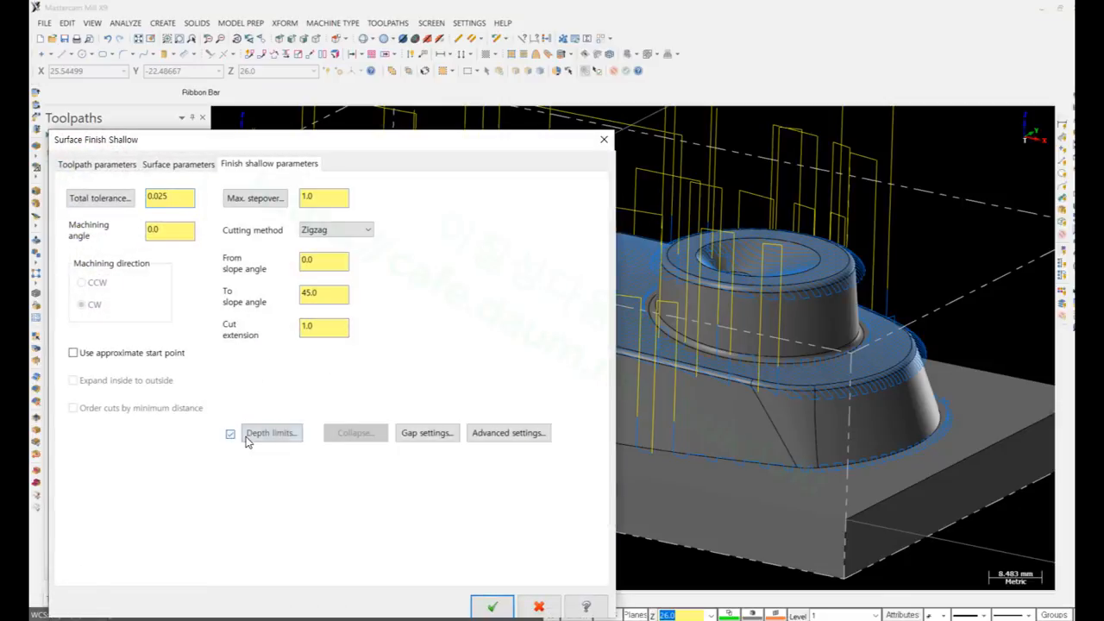
left_click(249, 438)
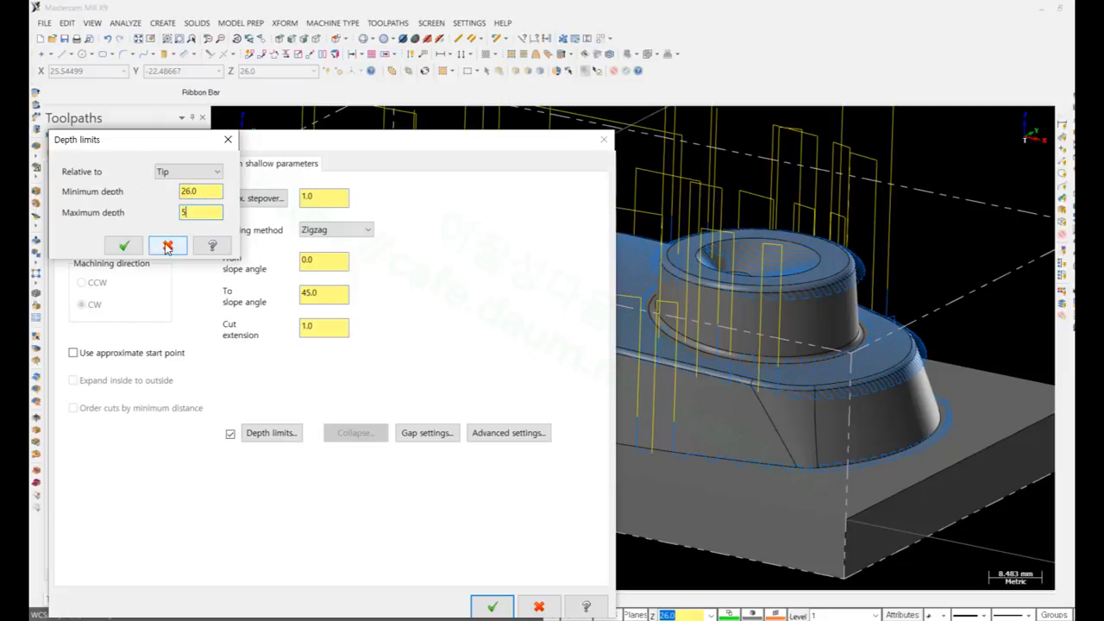
left_click(167, 247)
left_click(489, 608)
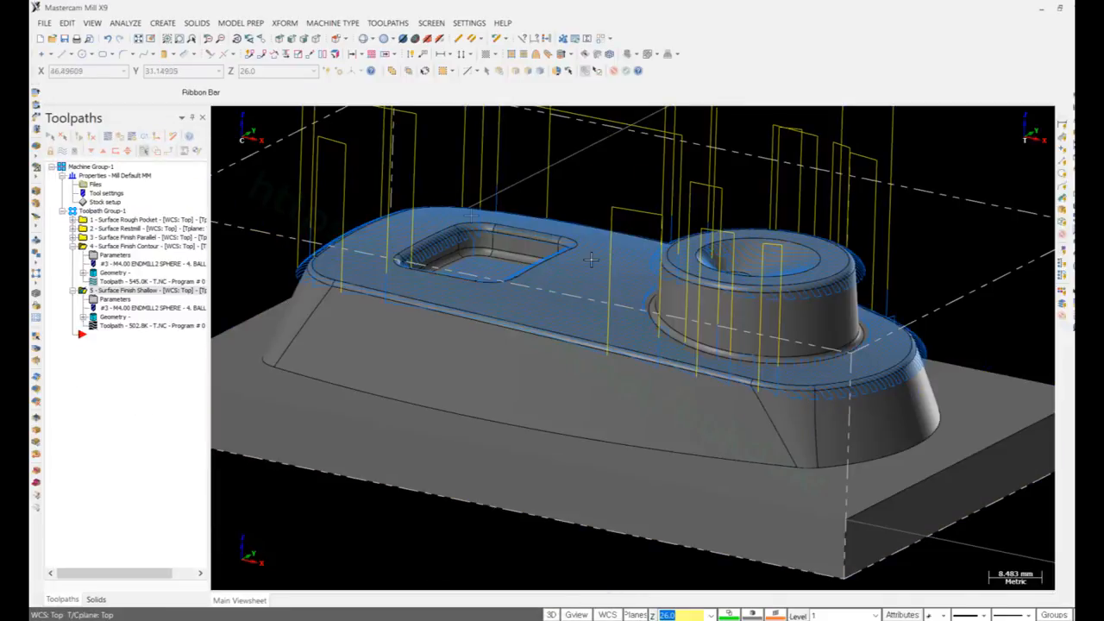
Step: Examine the shallow finish passes around the boss and its conical recess, including how they meet the contour finish passes
middle_click_drag(591, 260, 599, 306)
scroll(694, 345, "up", 7)
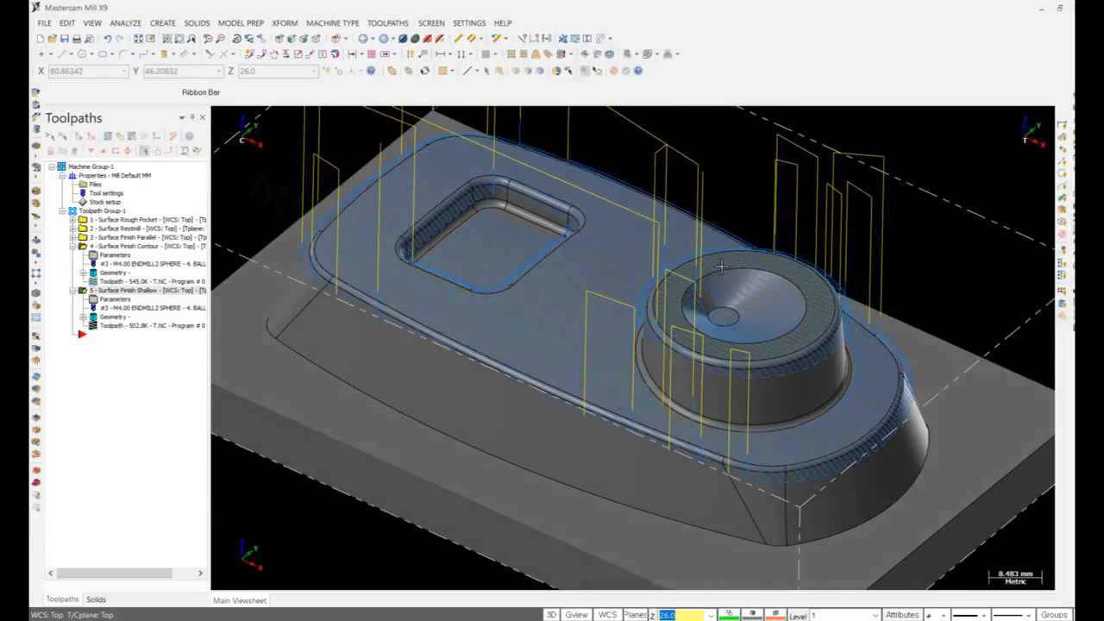
mouse_move(694, 345)
middle_mouse_down()
mouse_move(621, 337)
mouse_move(552, 360)
mouse_move(666, 335)
middle_mouse_up()
scroll(696, 328, "down", 3)
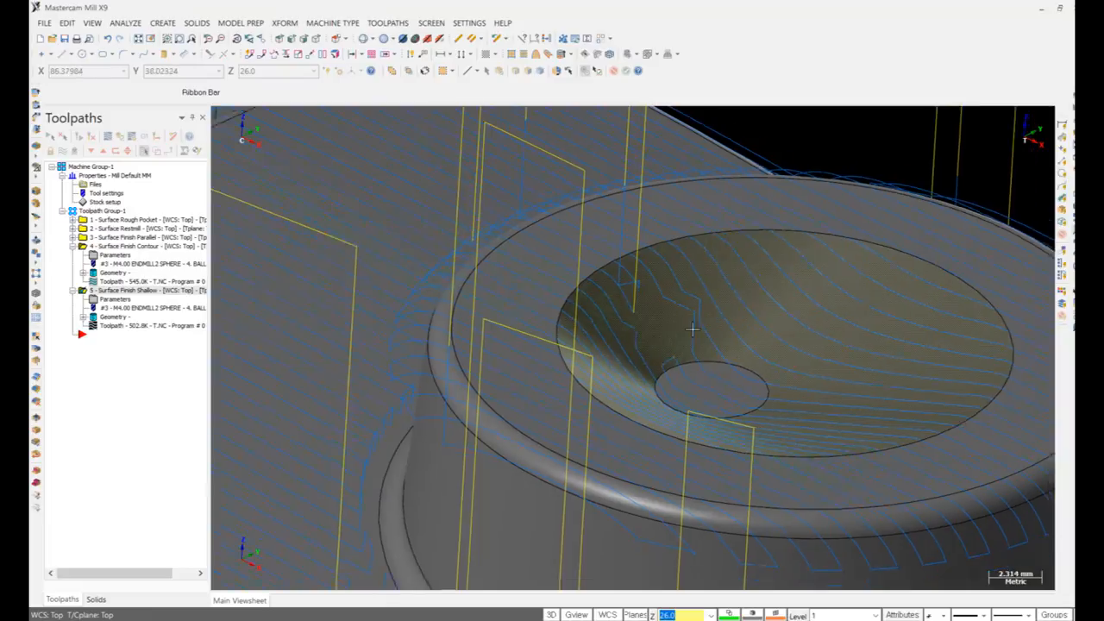
scroll(708, 321, "up", 3)
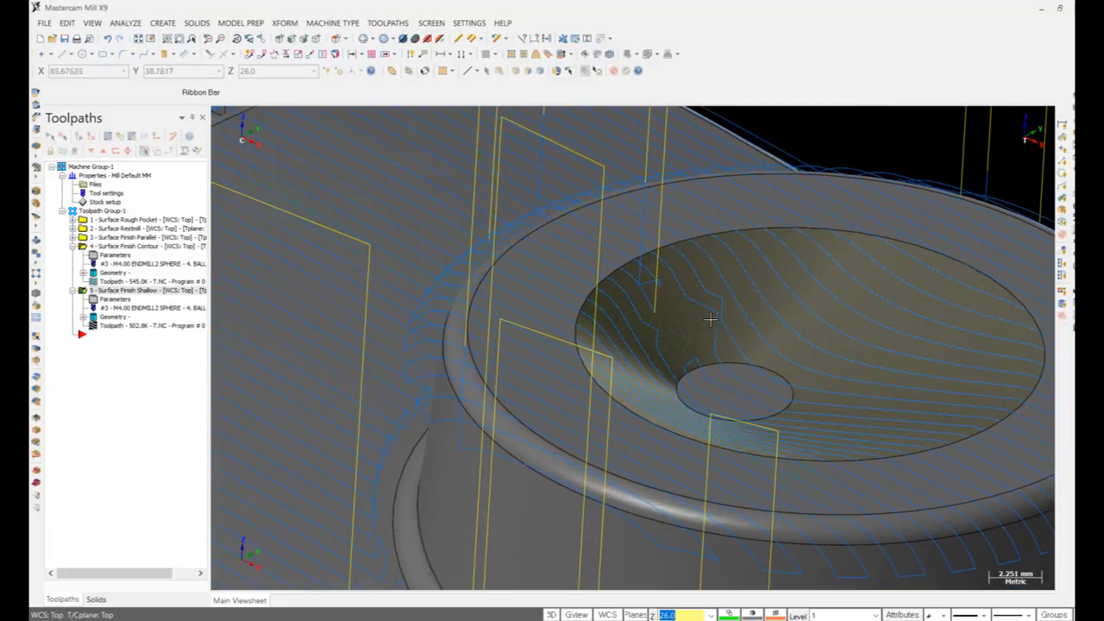
scroll(708, 304, "down", 3)
scroll(711, 332, "down", 2)
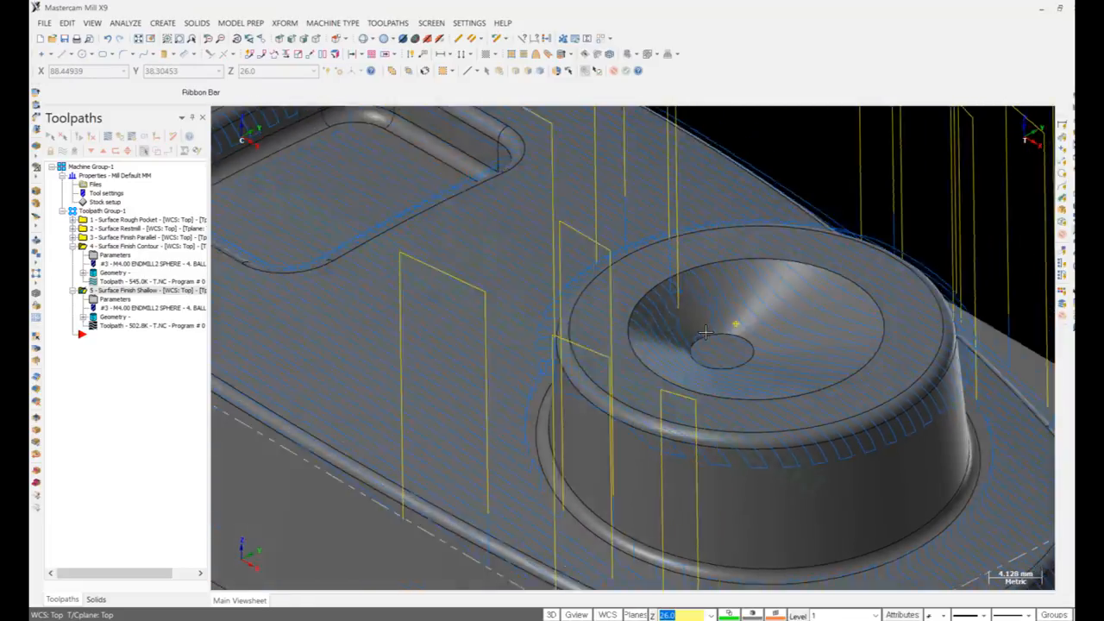
middle_click_drag(712, 332, 483, 325)
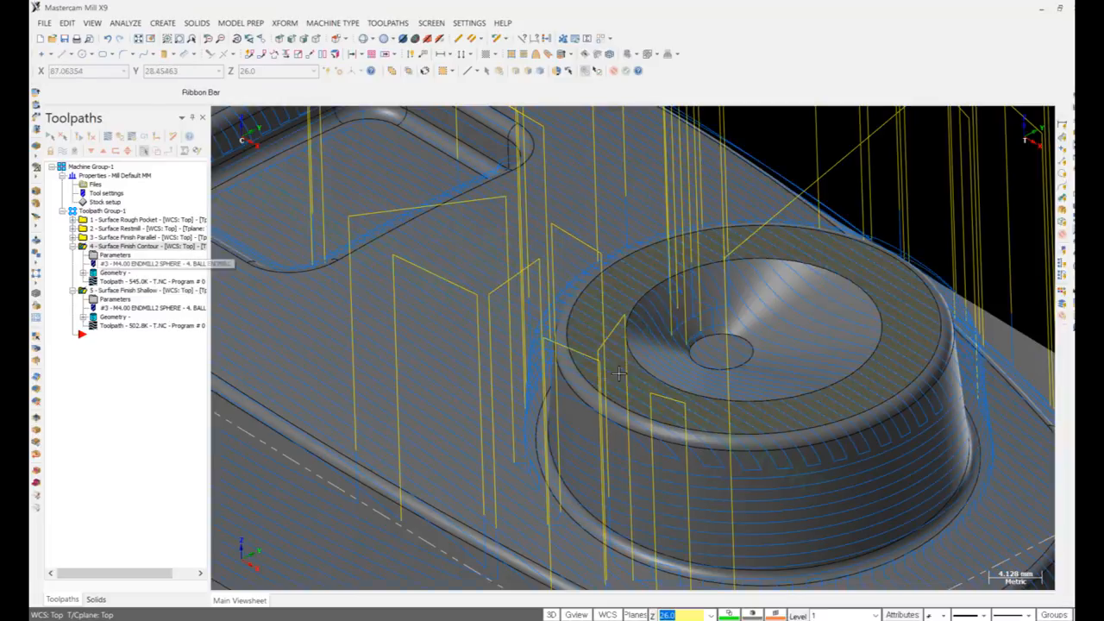
middle_click_drag(623, 380, 737, 298)
scroll(705, 330, "down", 2)
scroll(753, 352, "down", 3)
Step: Verify all five operations of the toolpath group in an enlarged simulator window
left_click(100, 211)
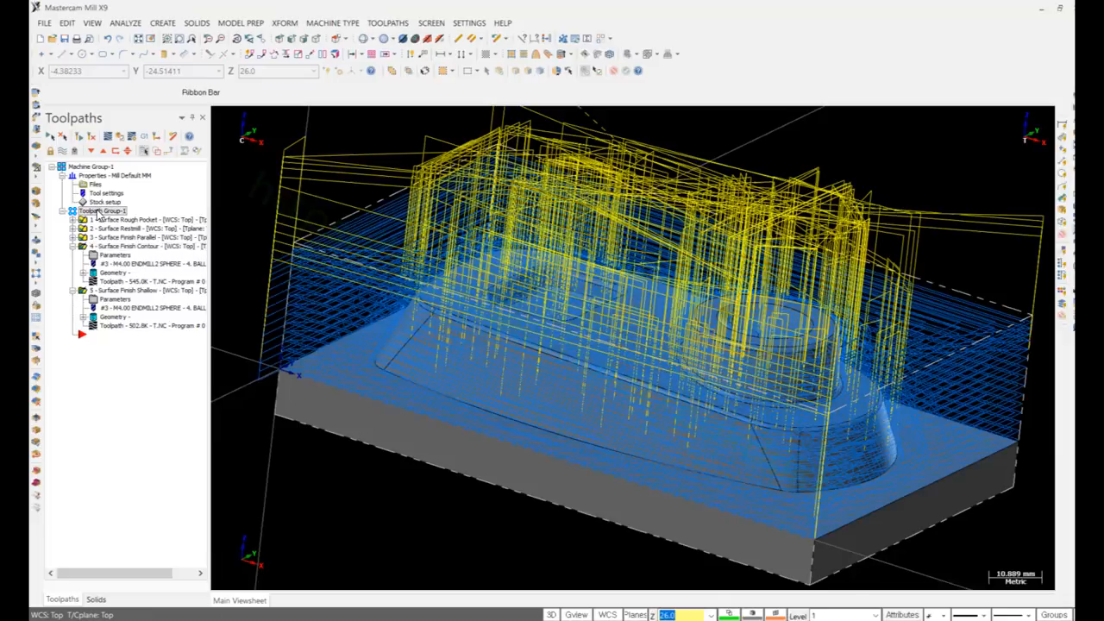
left_click(121, 138)
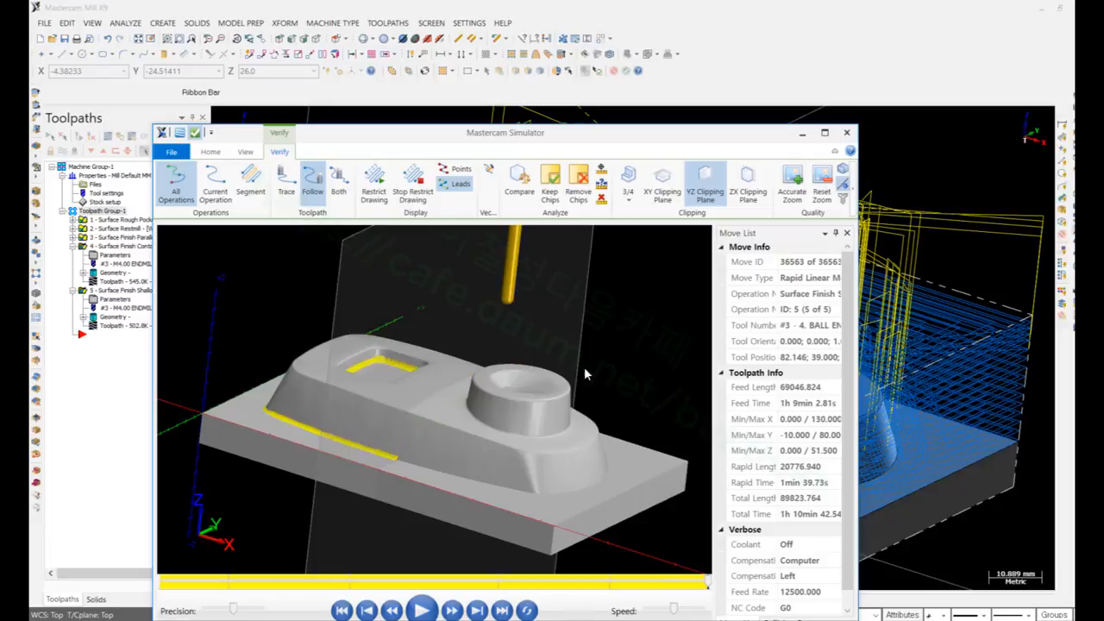
left_click(826, 134)
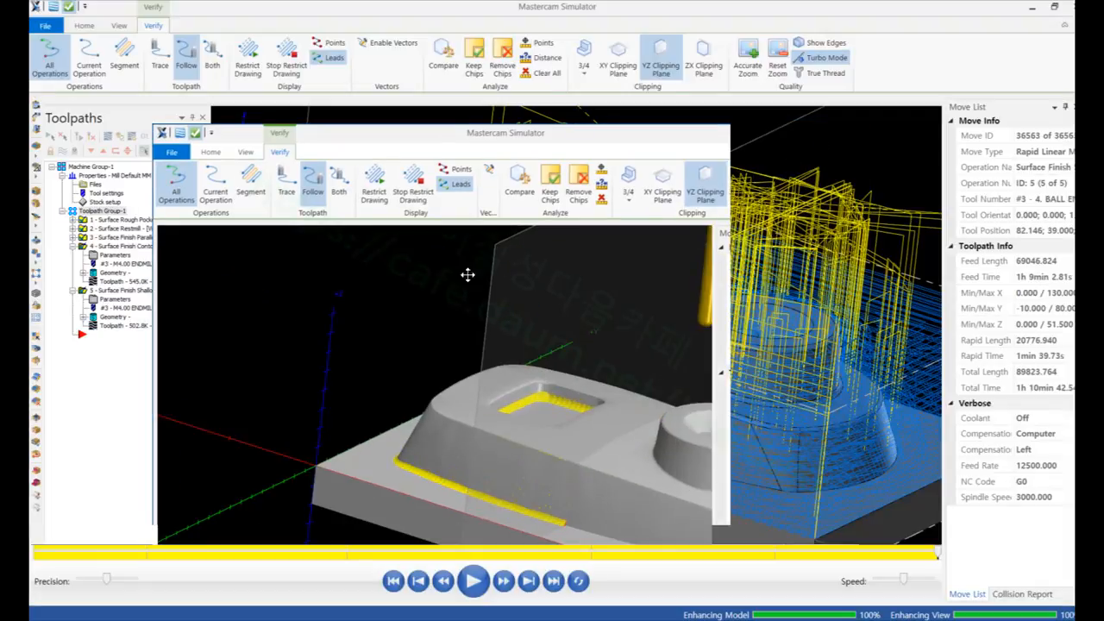
scroll(491, 352, "up", 4)
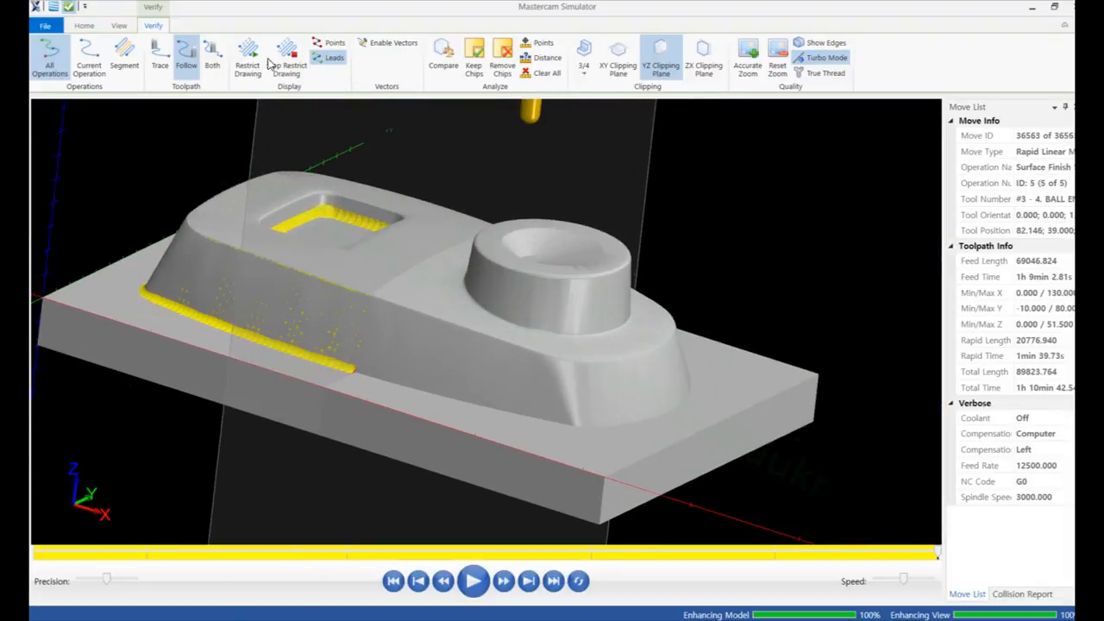
Step: Hide the workpiece in the simulator and turn off the YZ clipping plane to expose the whole machined stock
left_click(120, 27)
left_click(87, 26)
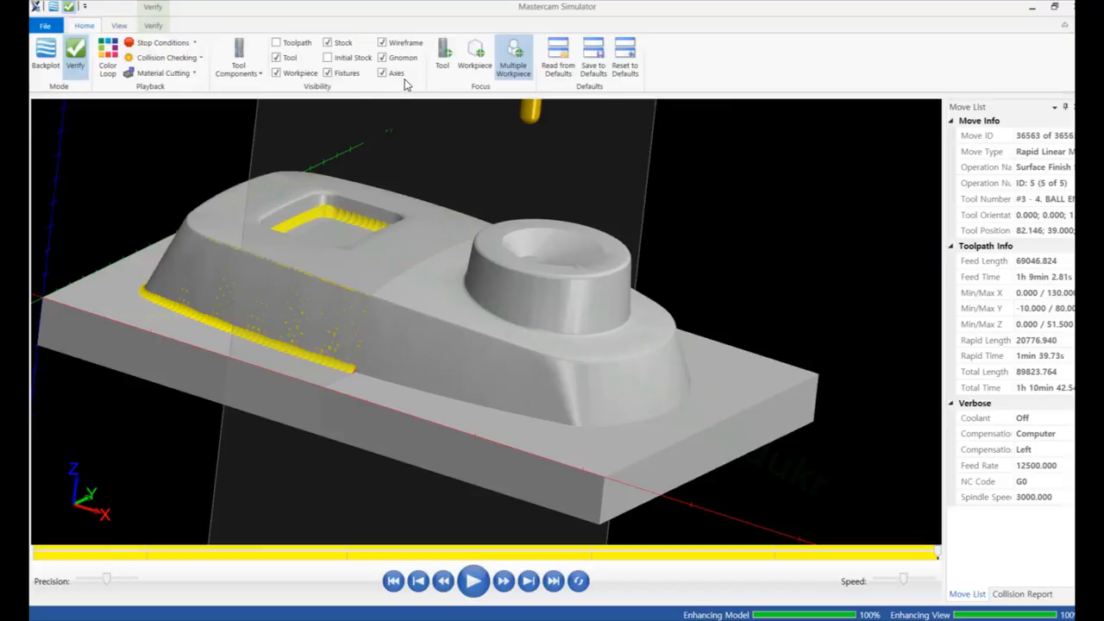
left_click(276, 74)
left_click(276, 73)
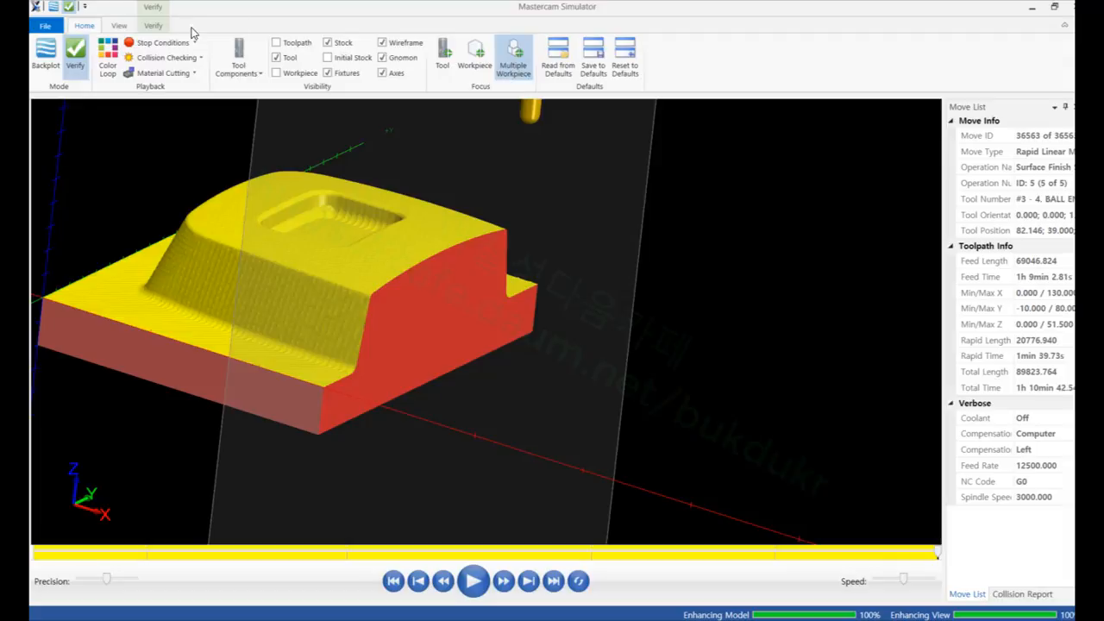
left_click(153, 26)
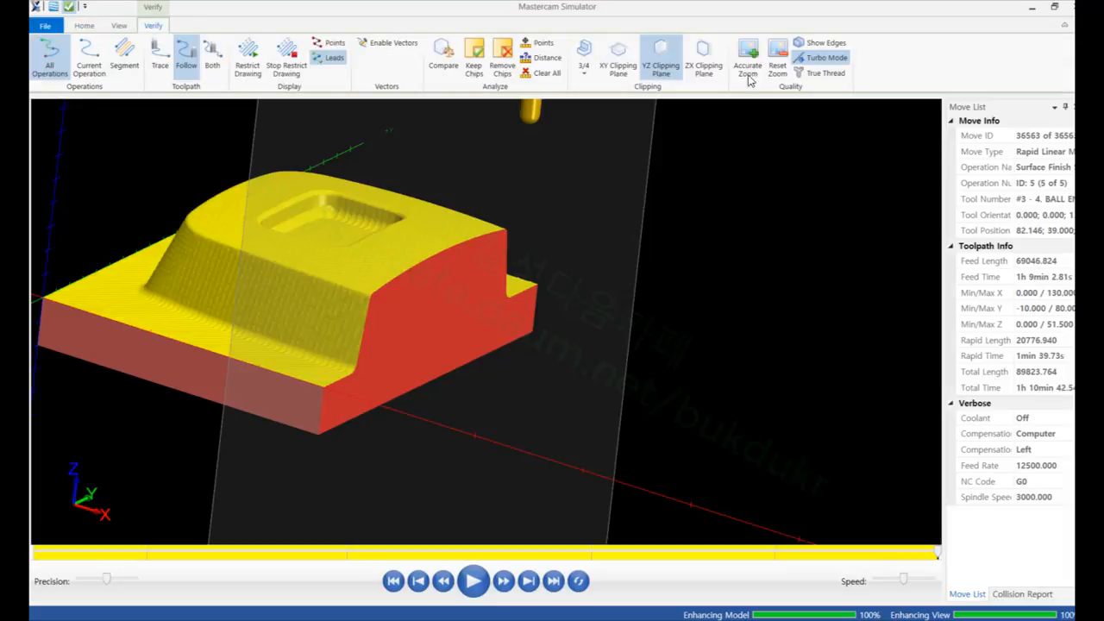
left_click(661, 58)
Step: Inspect the machined pocket and boss, and compare the simulated stock with the workpiece model
middle_click_drag(657, 196, 671, 214)
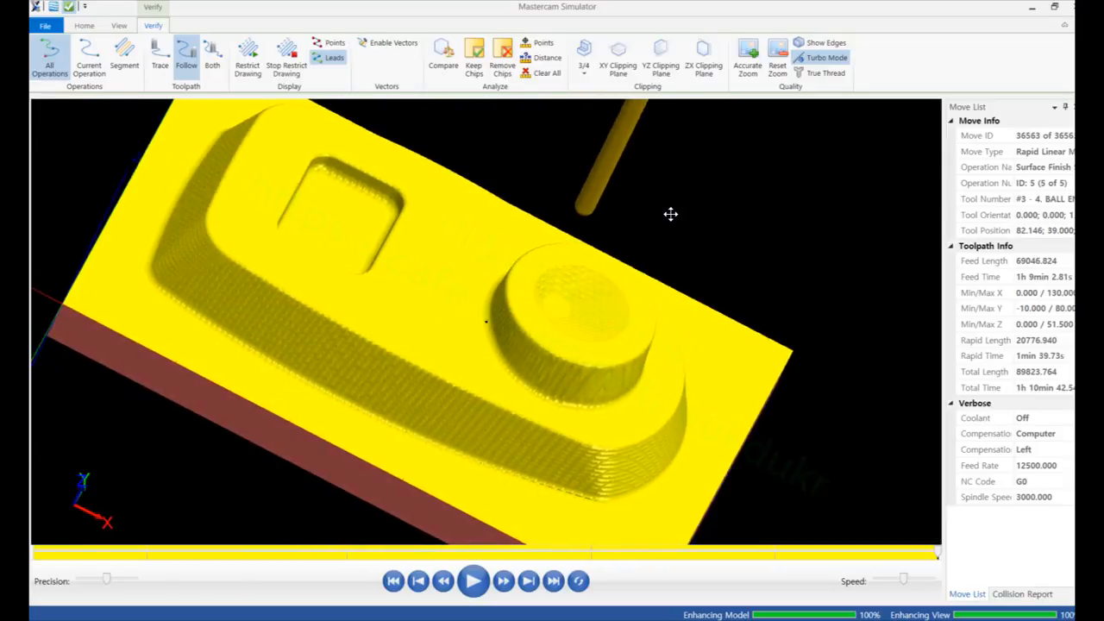
scroll(402, 247, "up", 5)
scroll(375, 211, "down", 5)
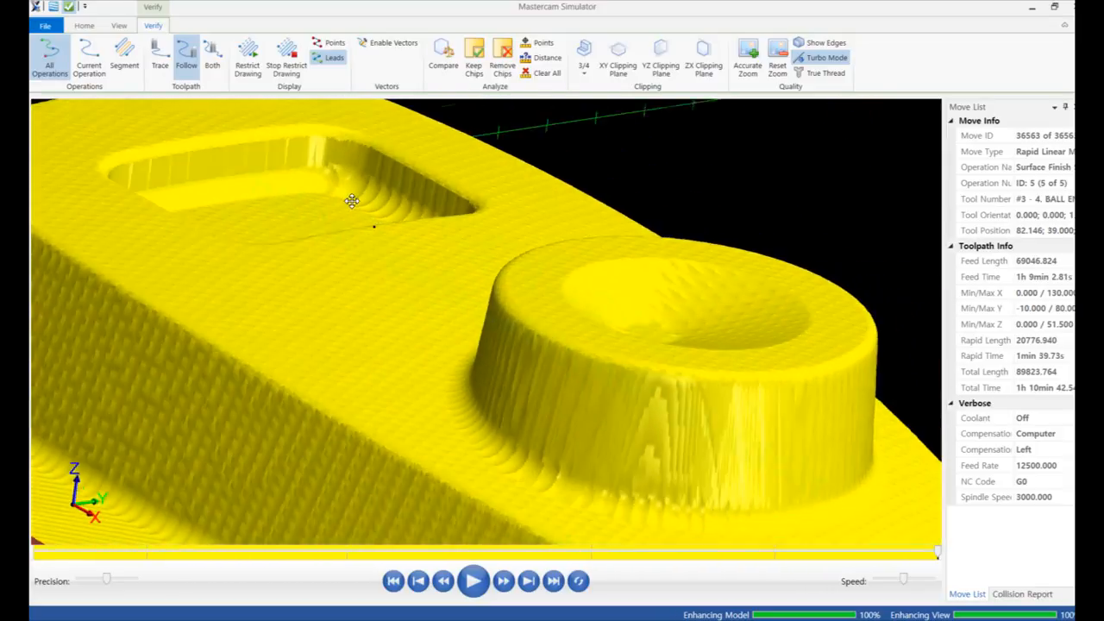
middle_click_drag(353, 202, 629, 249)
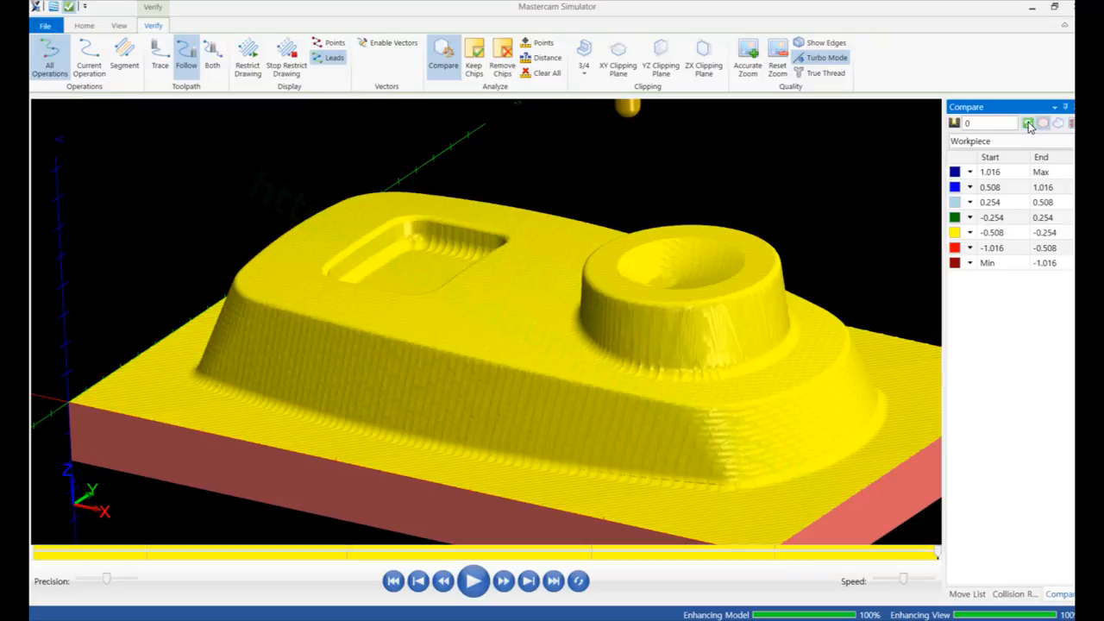
mouse_move(616, 234)
middle_mouse_down()
mouse_move(630, 247)
mouse_move(647, 241)
mouse_move(614, 229)
middle_mouse_up()
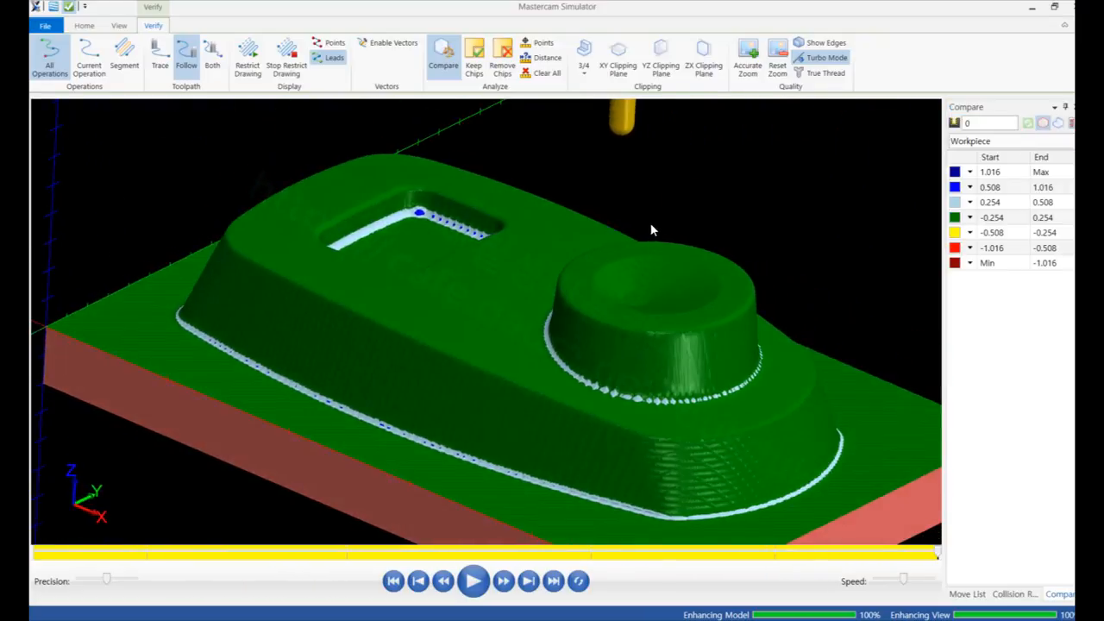
Step: Examine the colour-coded comparison for leftover material along the pocket floor, the boss base and the body's lower outline
scroll(651, 225, "down", 1)
scroll(658, 393, "up", 1)
middle_click_drag(516, 328, 529, 331)
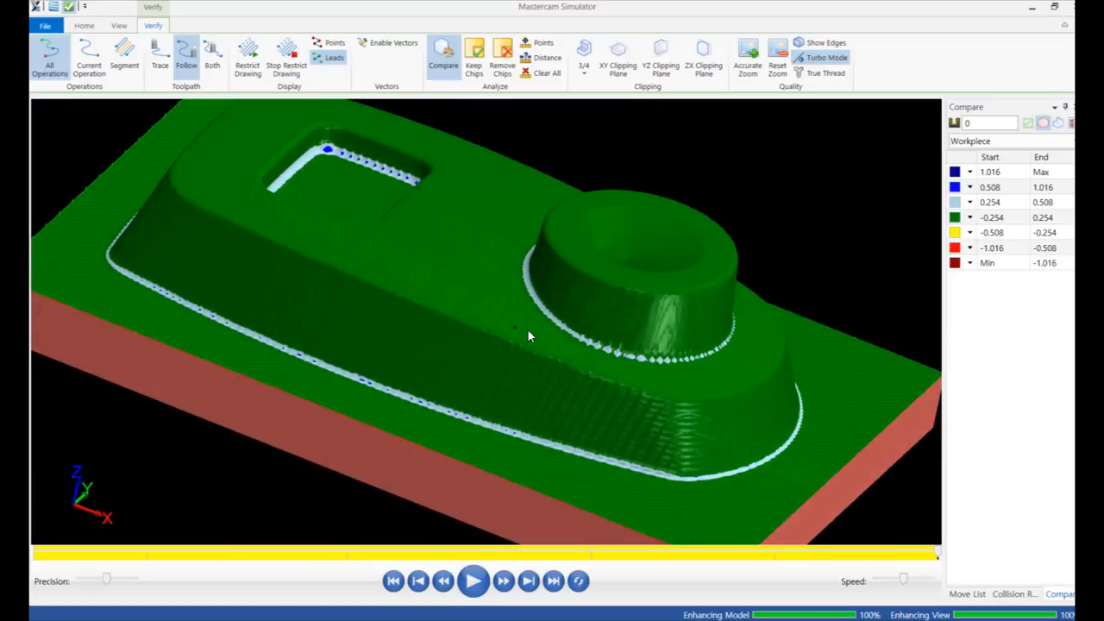
scroll(529, 335, "up", 4)
scroll(603, 315, "down", 2)
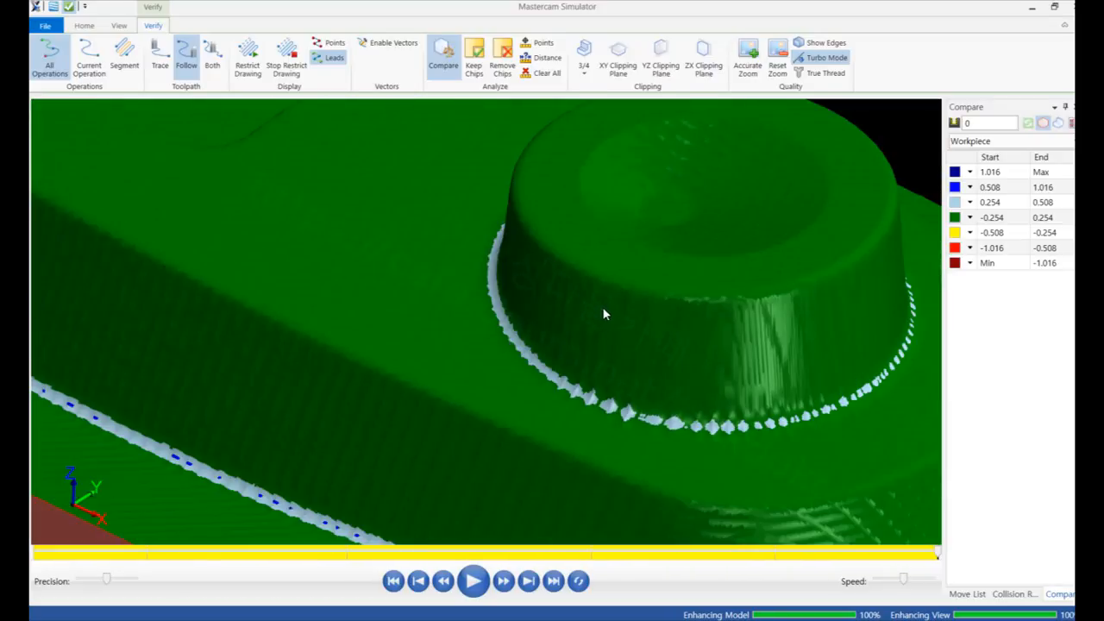
scroll(700, 217, "down", 2)
middle_click_drag(702, 219, 711, 360)
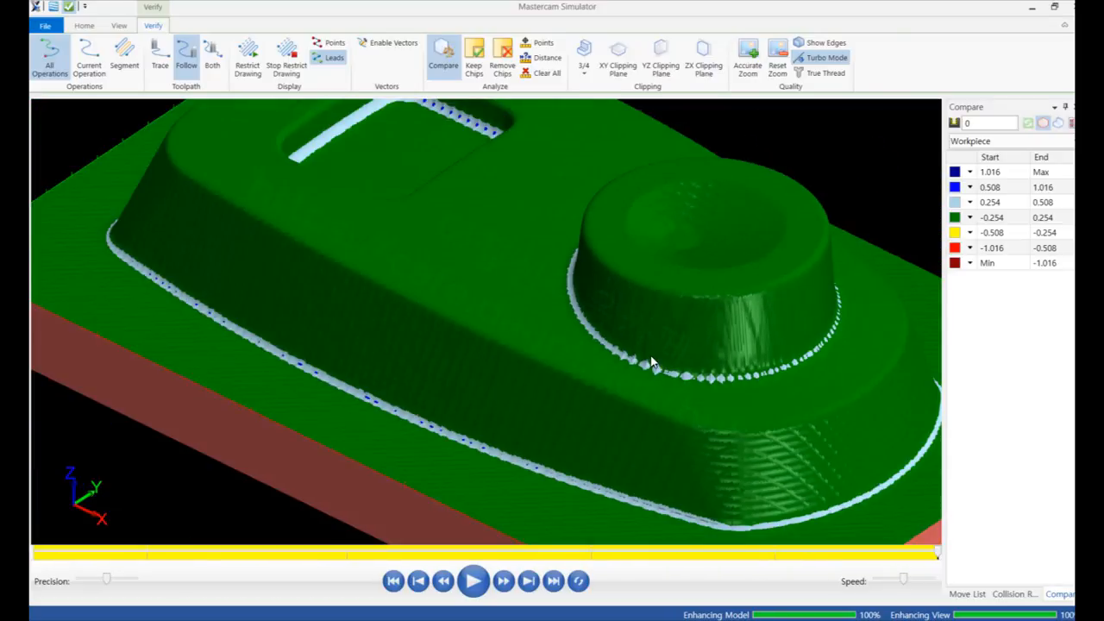
scroll(653, 363, "down", 2)
scroll(627, 264, "up", 3)
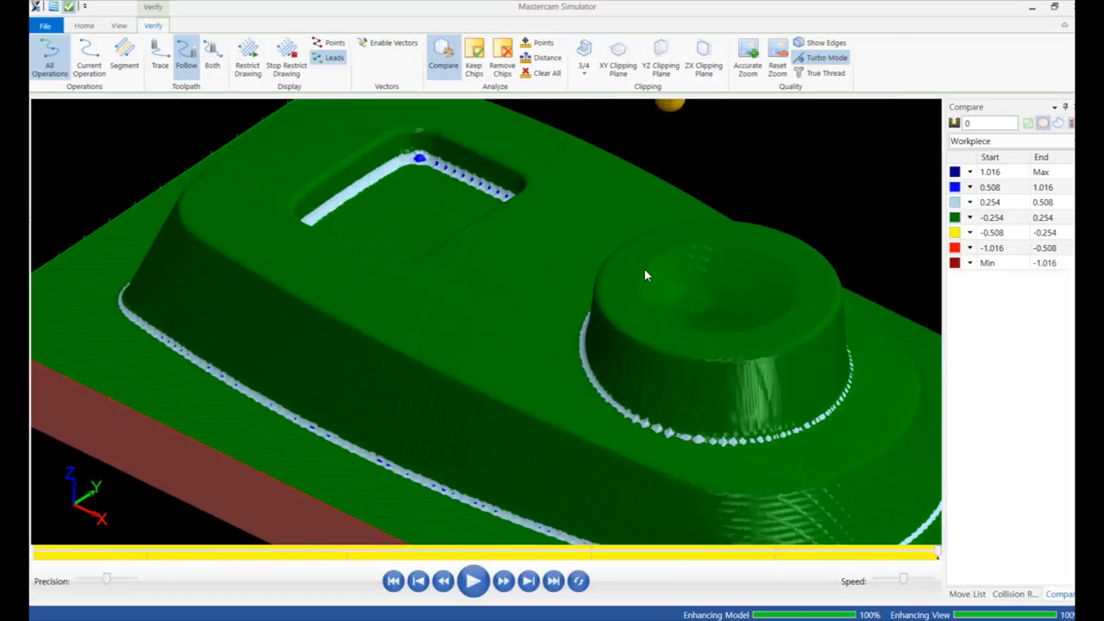
mouse_move(564, 260)
middle_mouse_down()
mouse_move(542, 252)
mouse_move(576, 267)
middle_mouse_up()
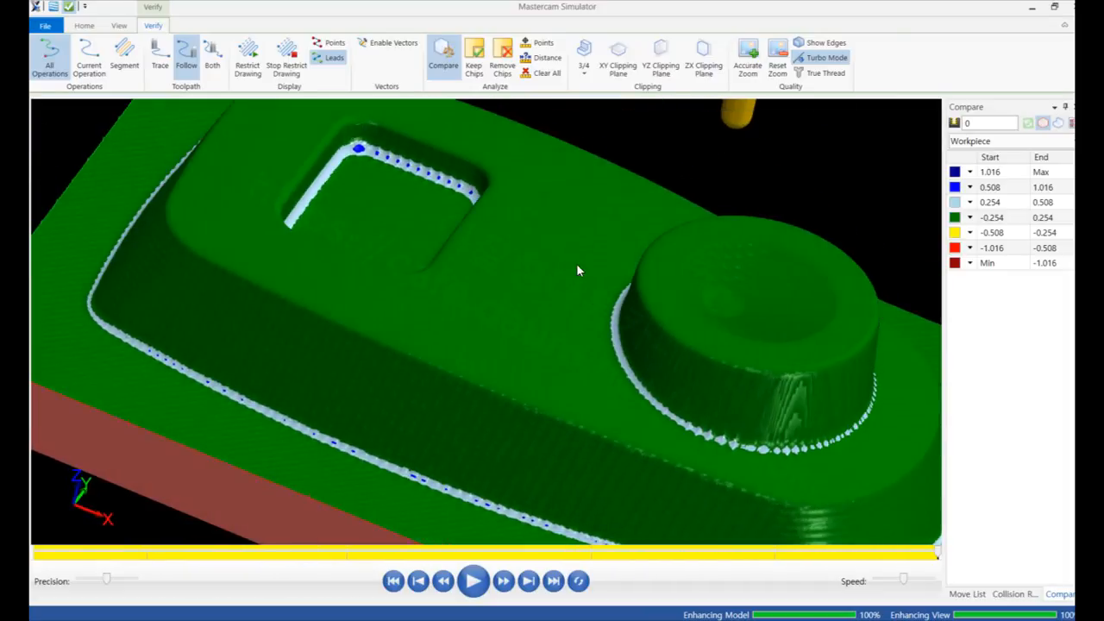
scroll(393, 219, "up", 1)
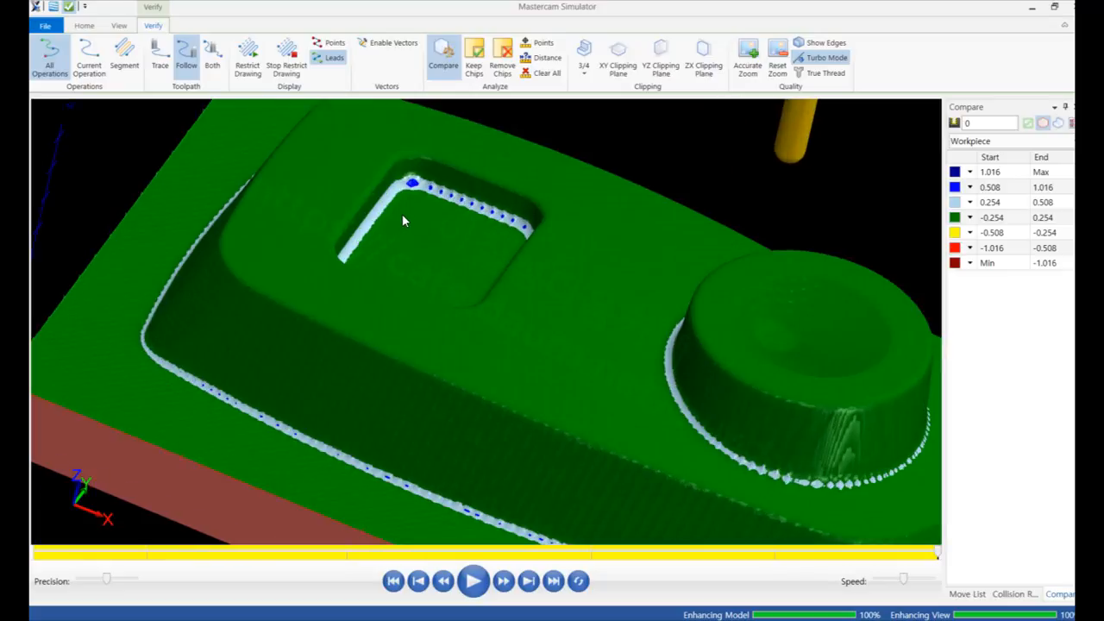
Step: Review the comparison over the whole part and return from the simulator to the Mastercam Mill window
middle_click_drag(402, 214, 472, 256)
scroll(392, 212, "down", 4)
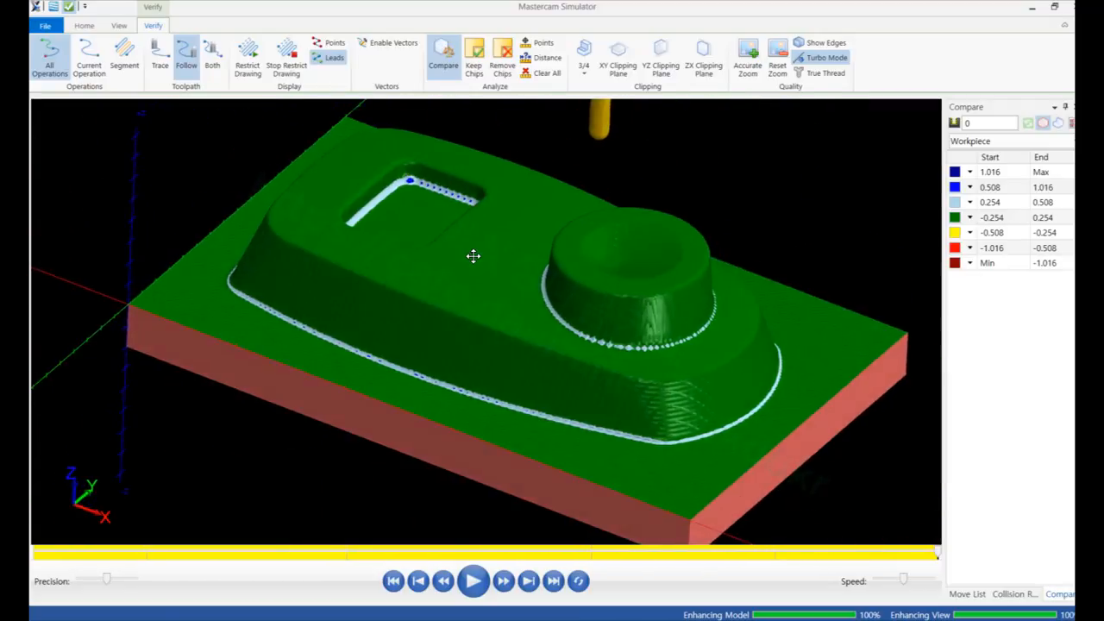
left_click(1029, 8)
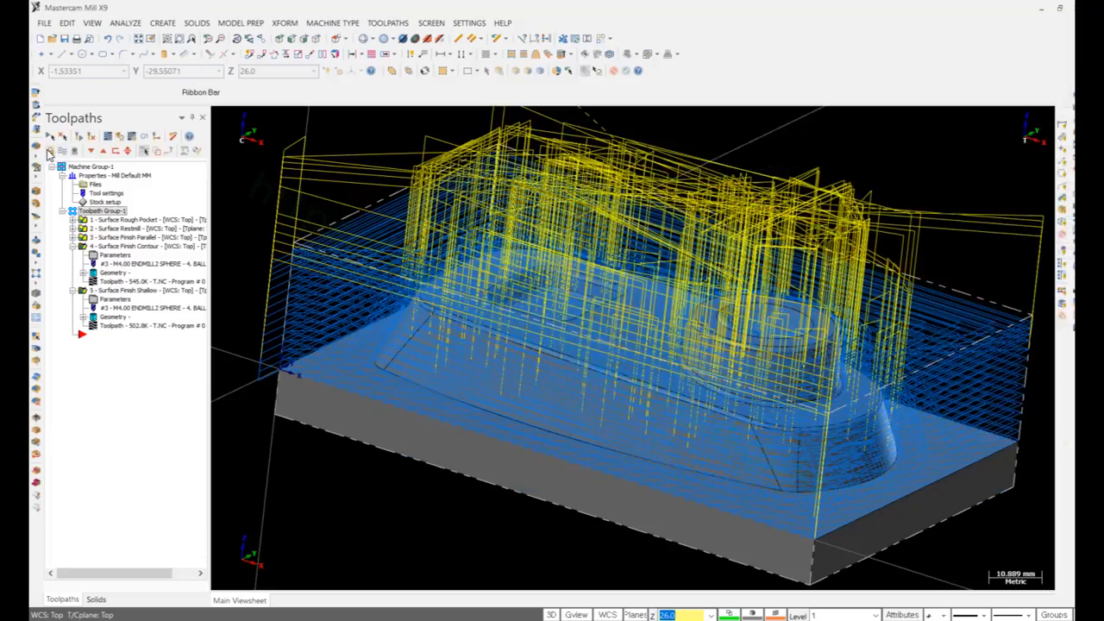
Step: Hide the displayed toolpaths and collapse the Surface Finish Contour and Surface Finish Shallow operations
left_click(69, 151)
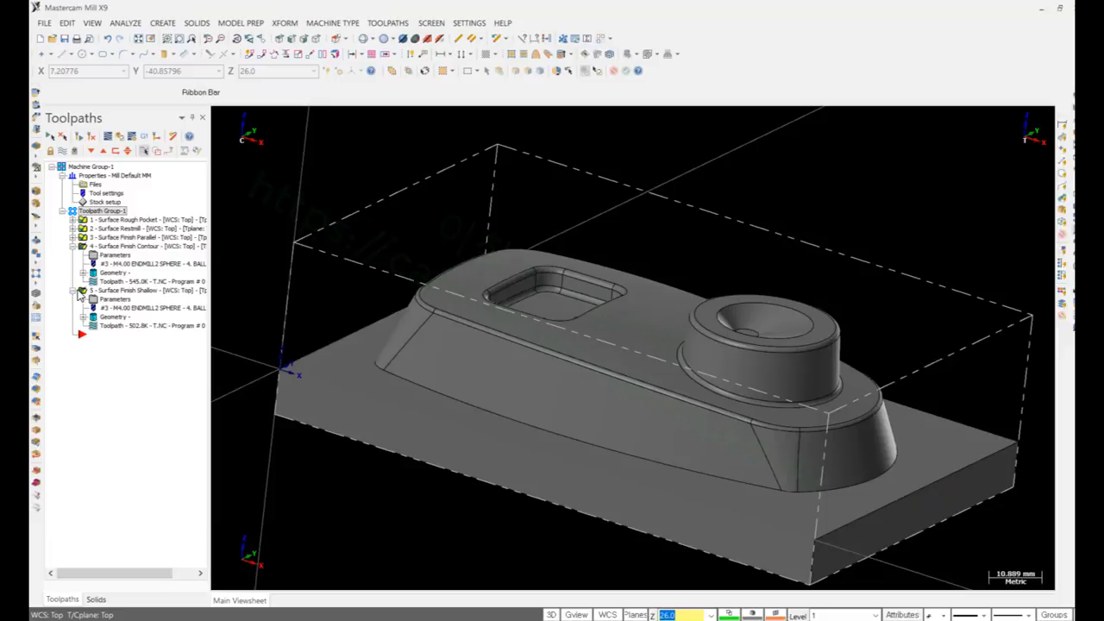
left_click(73, 247)
scroll(578, 229, "down", 2)
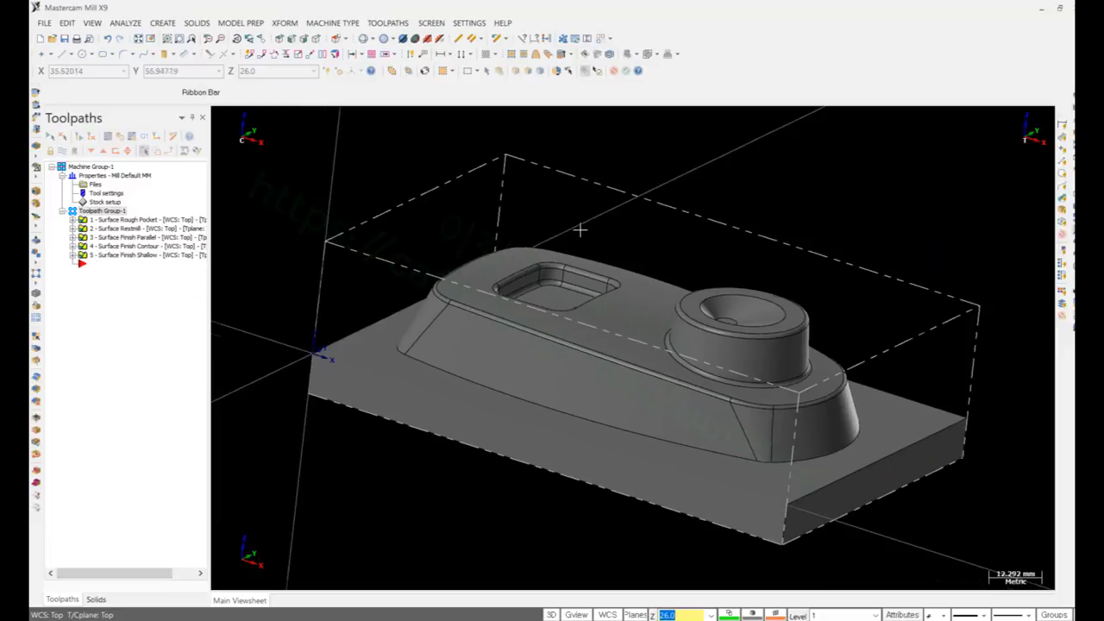
Step: Start a Surface Finish Pencil toolpath with the entire solid as the drive surfaces
middle_click_drag(579, 230, 575, 239)
left_click(390, 23)
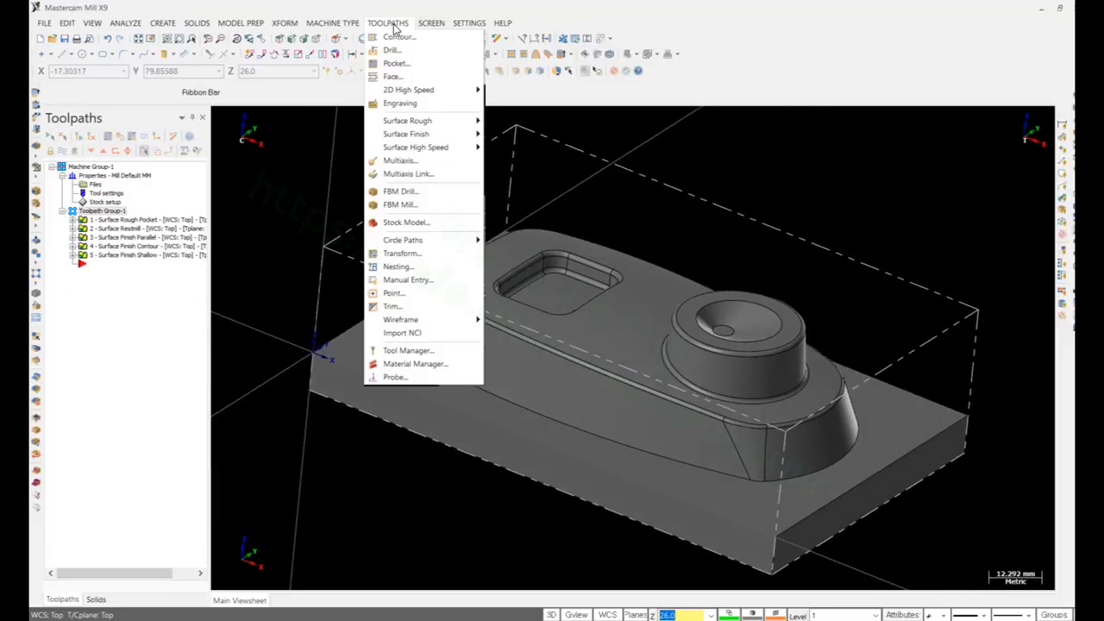
mouse_move(430, 136)
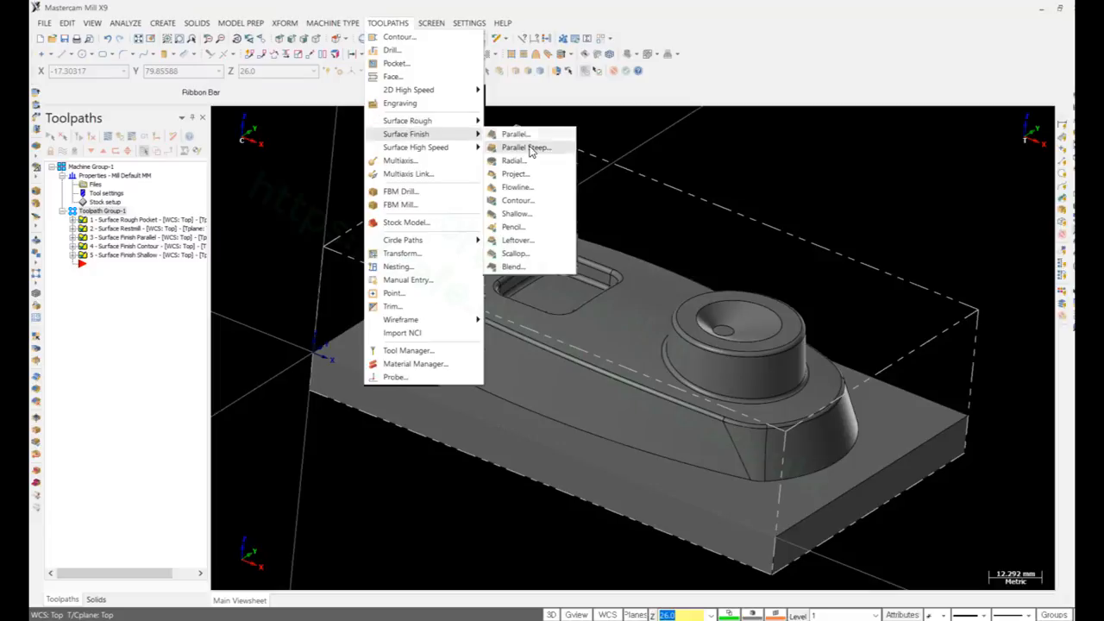
left_click(516, 227)
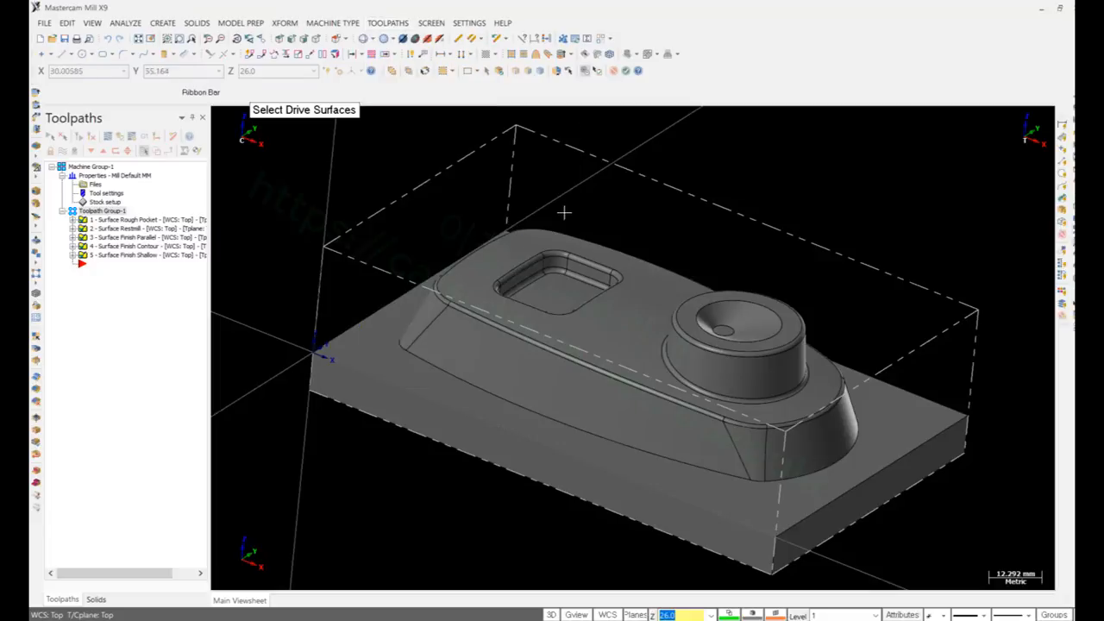
left_click(615, 301)
left_click(628, 72)
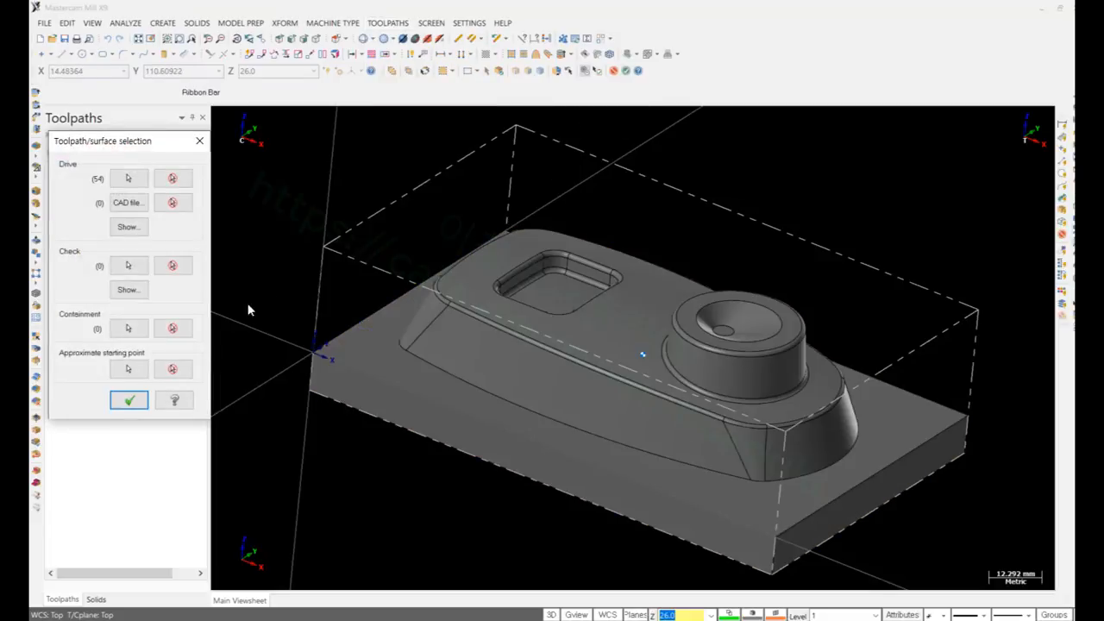
left_click(130, 402)
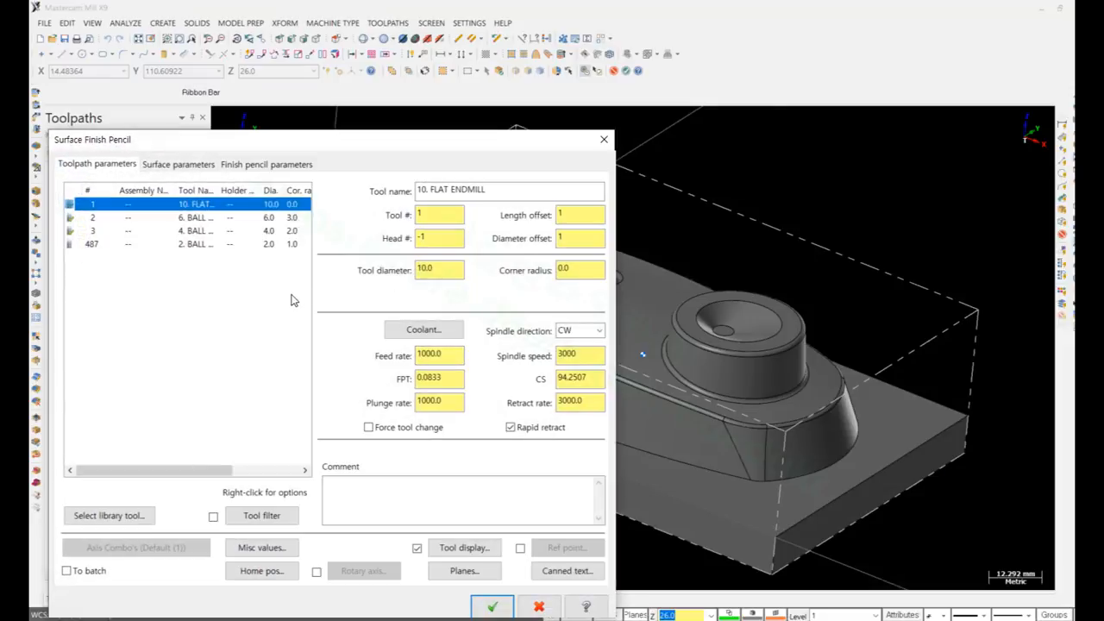
Step: Assign the 2 mm ball endmill, tool 487, to the pencil toolpath and generate it with the default surface and pencil parameters
left_click(178, 245)
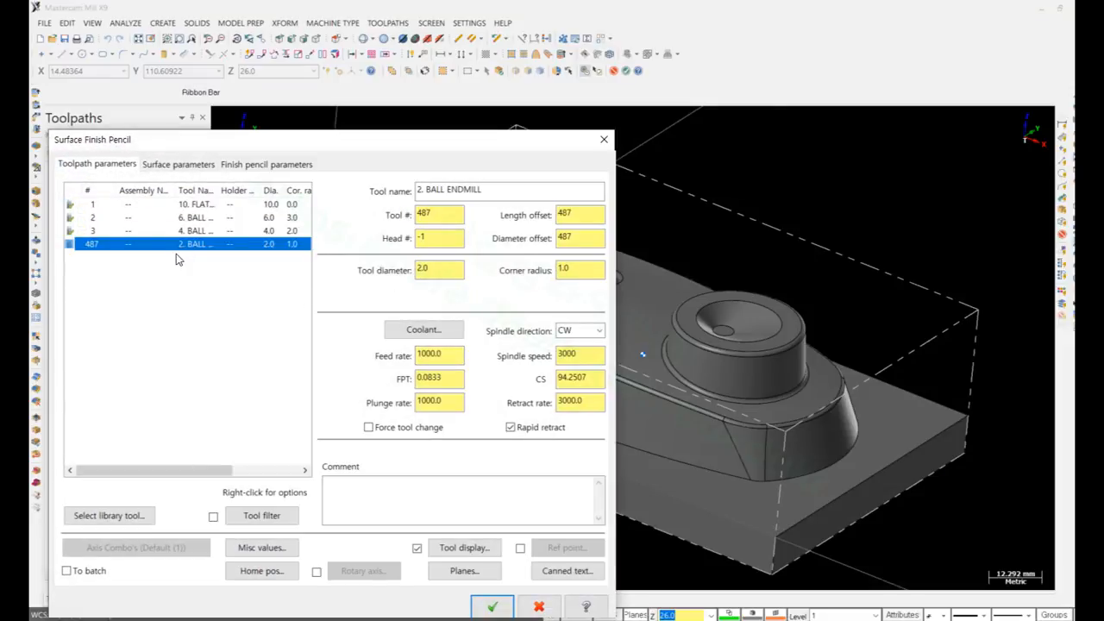
left_click(178, 164)
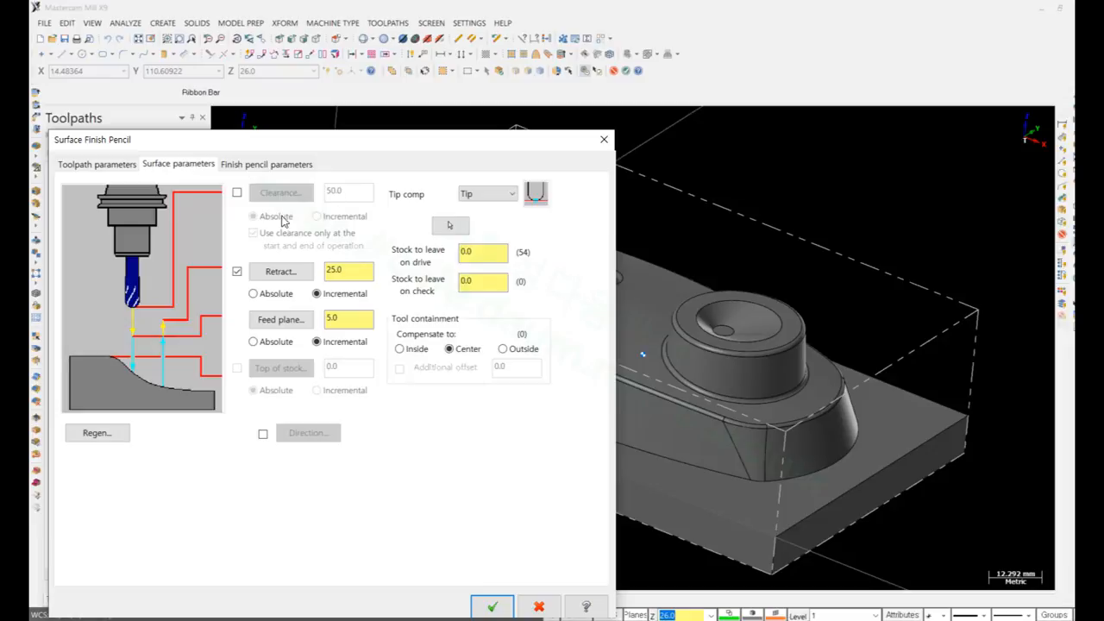
left_click(255, 165)
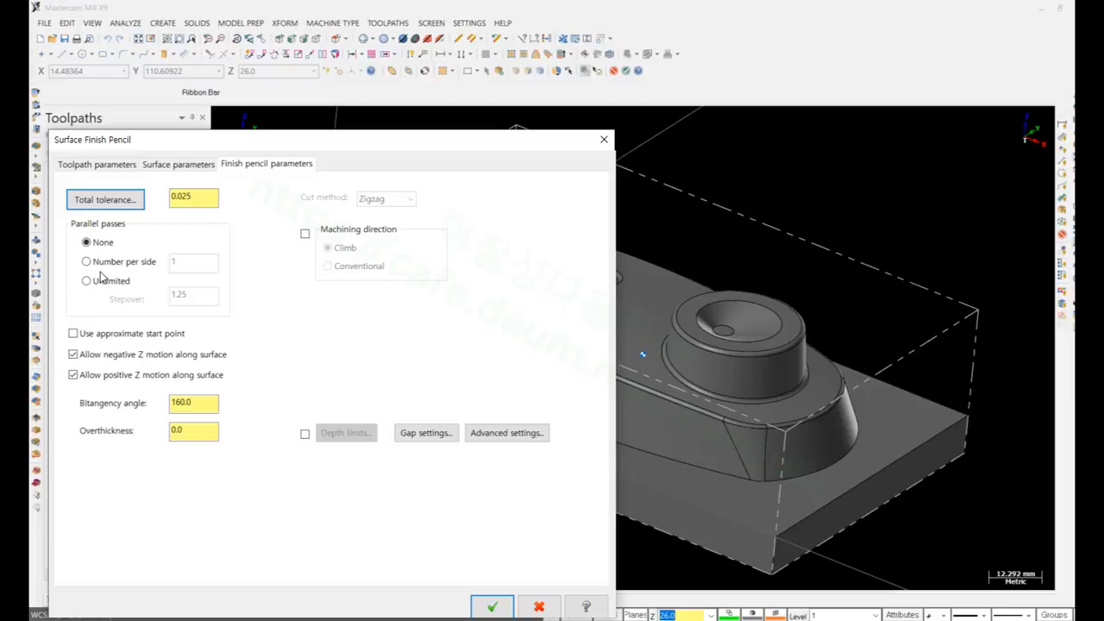
left_click(495, 608)
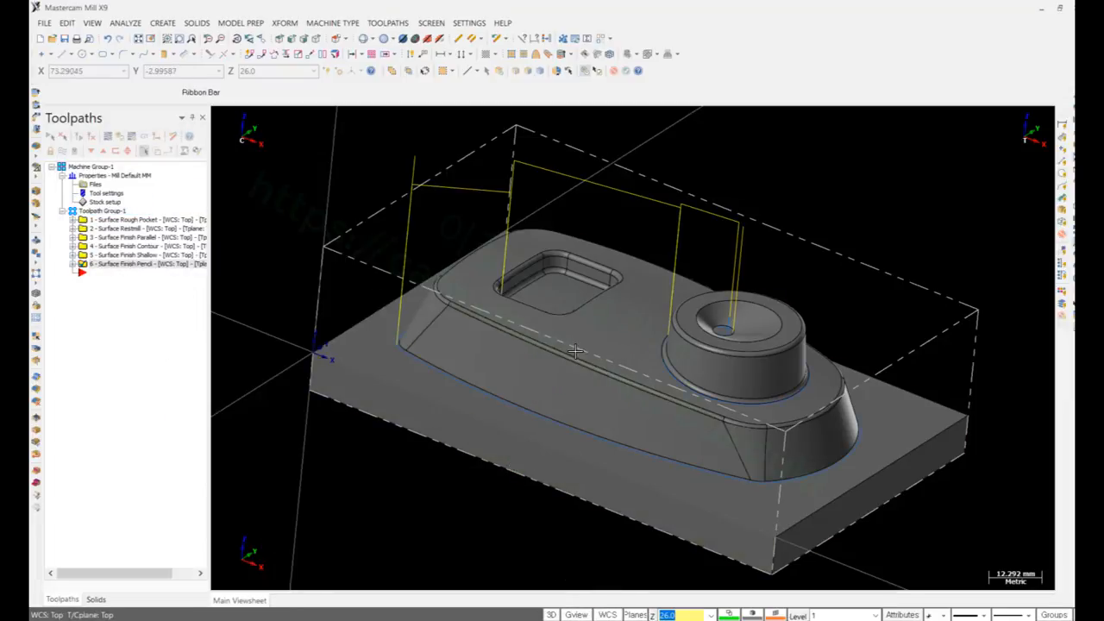
Step: Examine the pencil toolpath along the body outline, boss and pocket, and show the model in wireframe
middle_click_drag(514, 465, 519, 350)
scroll(519, 349, "up", 6)
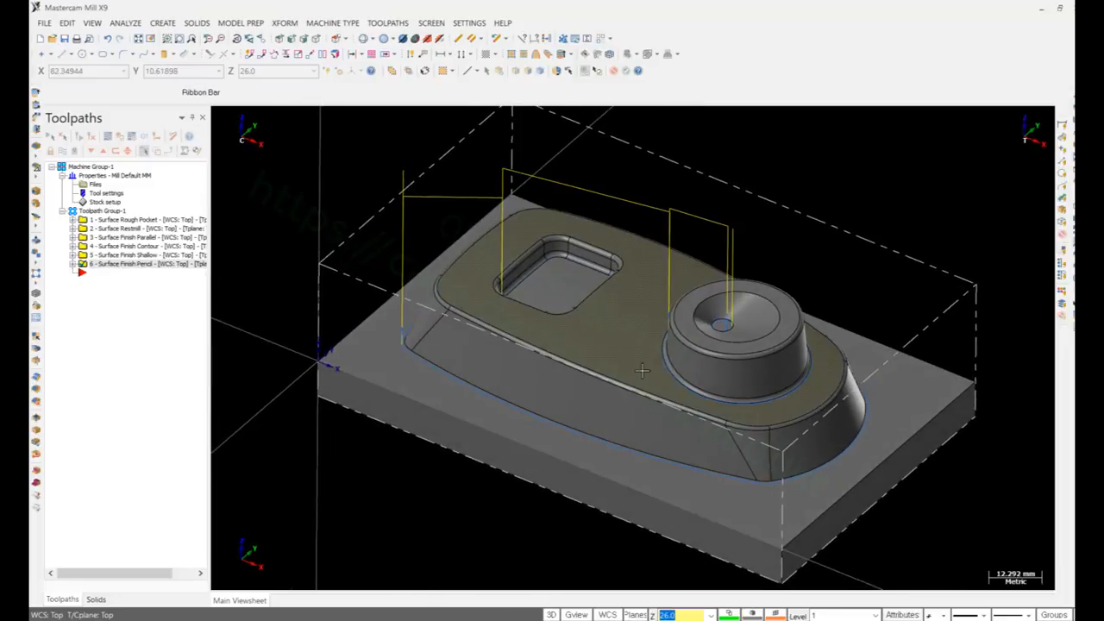
scroll(794, 502, "down", 1)
scroll(709, 221, "up", 2)
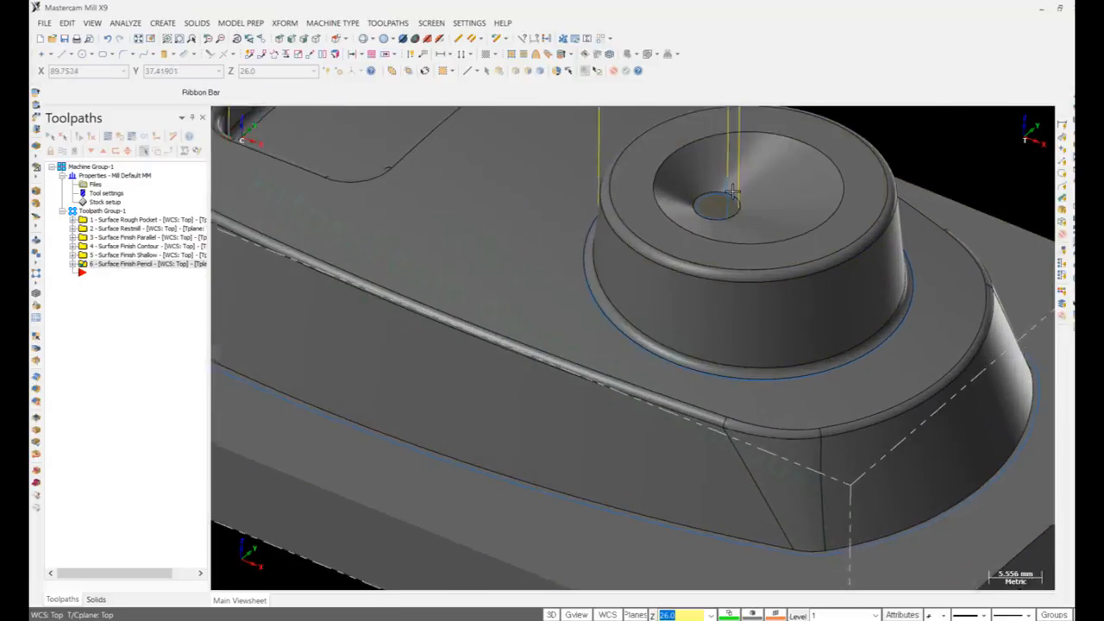
scroll(613, 320, "down", 2)
scroll(613, 320, "down", 5)
scroll(483, 259, "up", 7)
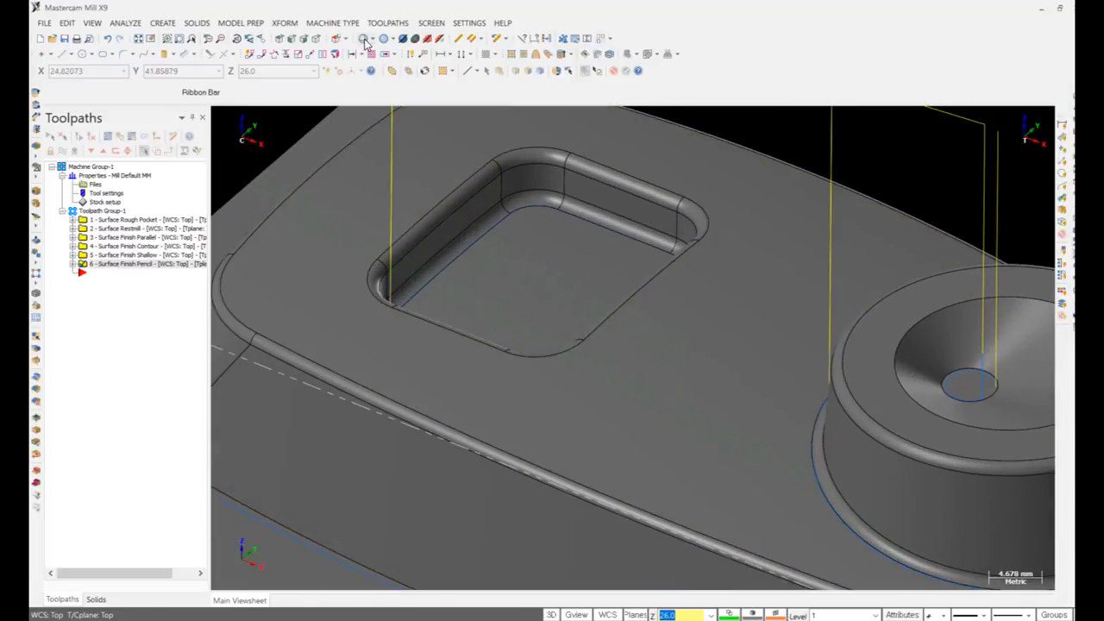
left_click(363, 38)
mouse_move(535, 285)
middle_mouse_down()
mouse_move(653, 326)
mouse_move(532, 250)
middle_mouse_up()
scroll(532, 250, "down", 3)
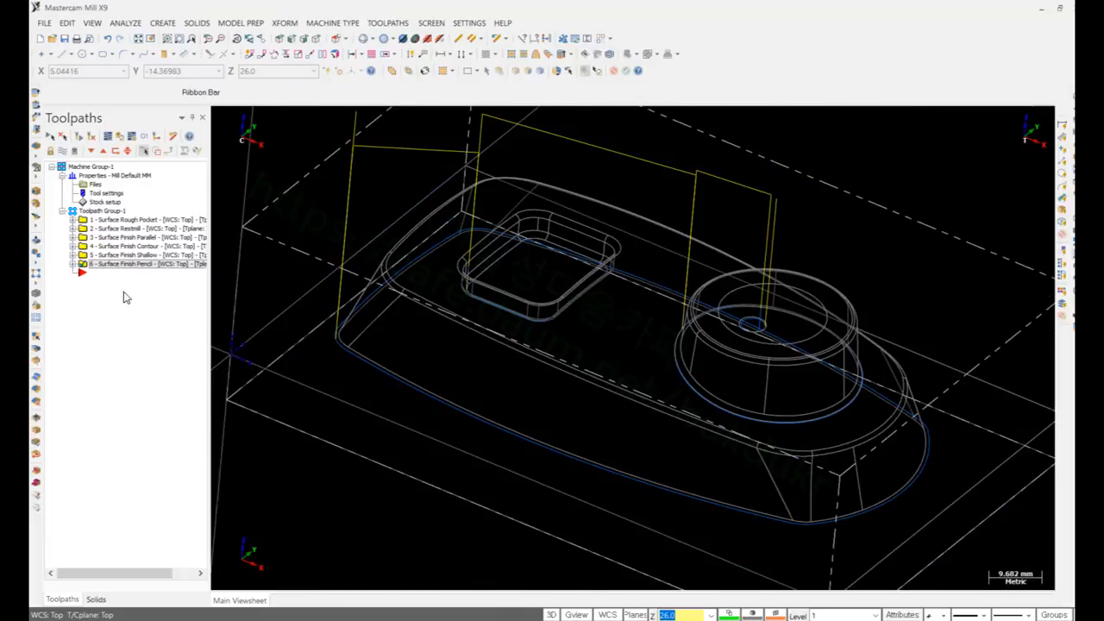
Step: Backplot the Surface Finish Pencil toolpath from start to end and inspect the tool trace around the boss and pocket
left_click(73, 265)
left_click(108, 300)
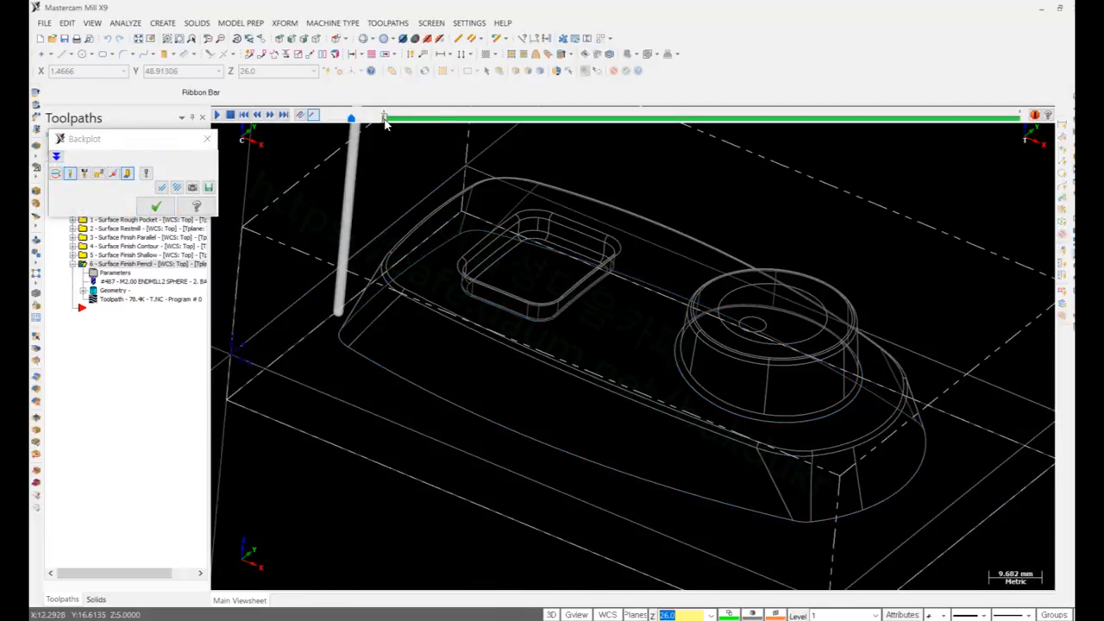
mouse_move(386, 123)
left_mouse_down()
mouse_move(819, 162)
mouse_move(1039, 196)
left_mouse_up()
scroll(737, 327, "up", 2)
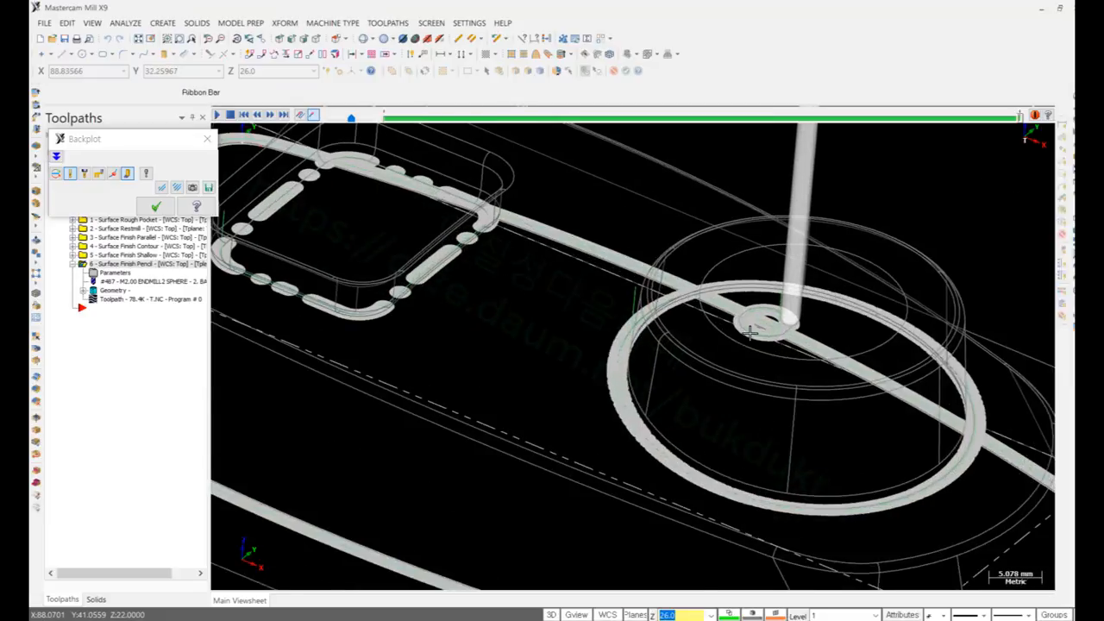
scroll(732, 330, "down", 2)
left_click(156, 207)
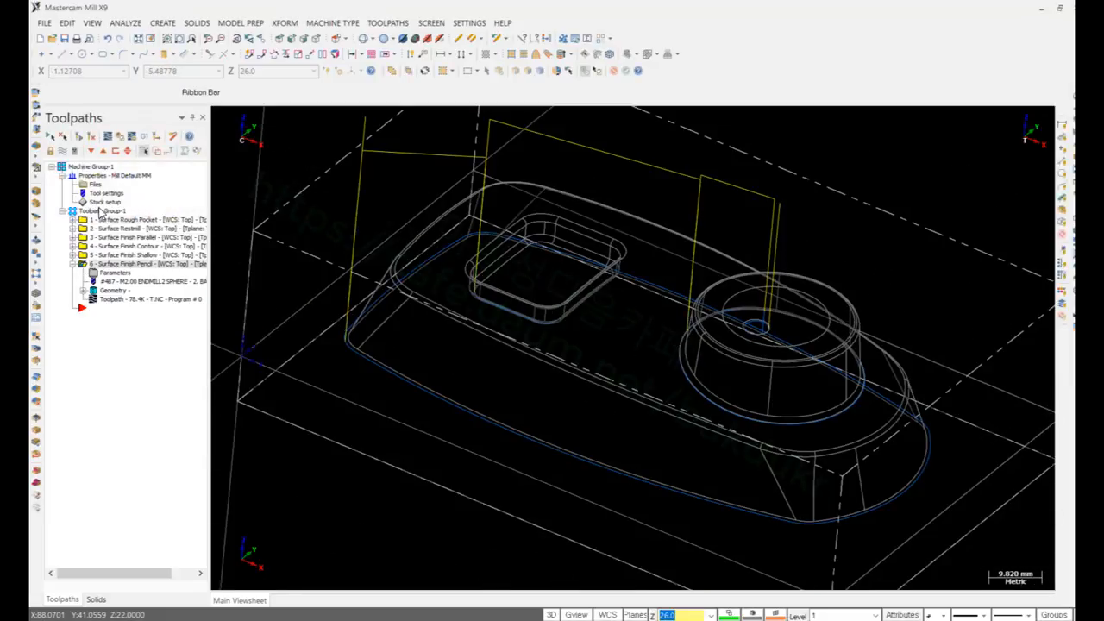
Step: Verify all six operations of the toolpath group and compare the machined stock with the workpiece model
left_click(100, 211)
left_click(118, 138)
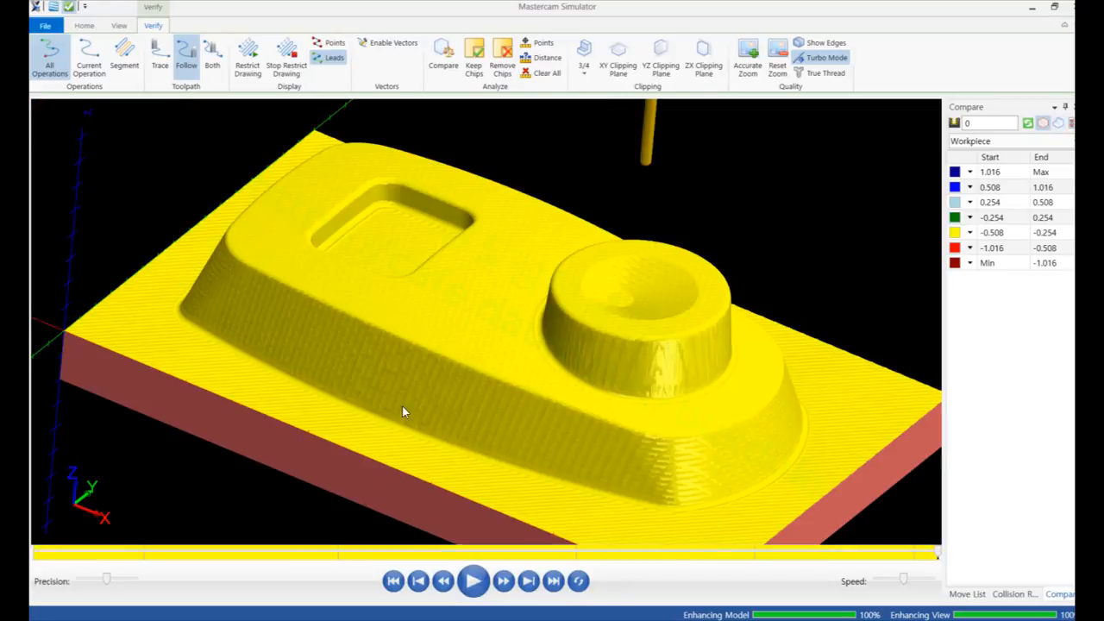
left_click(444, 50)
left_click(1031, 126)
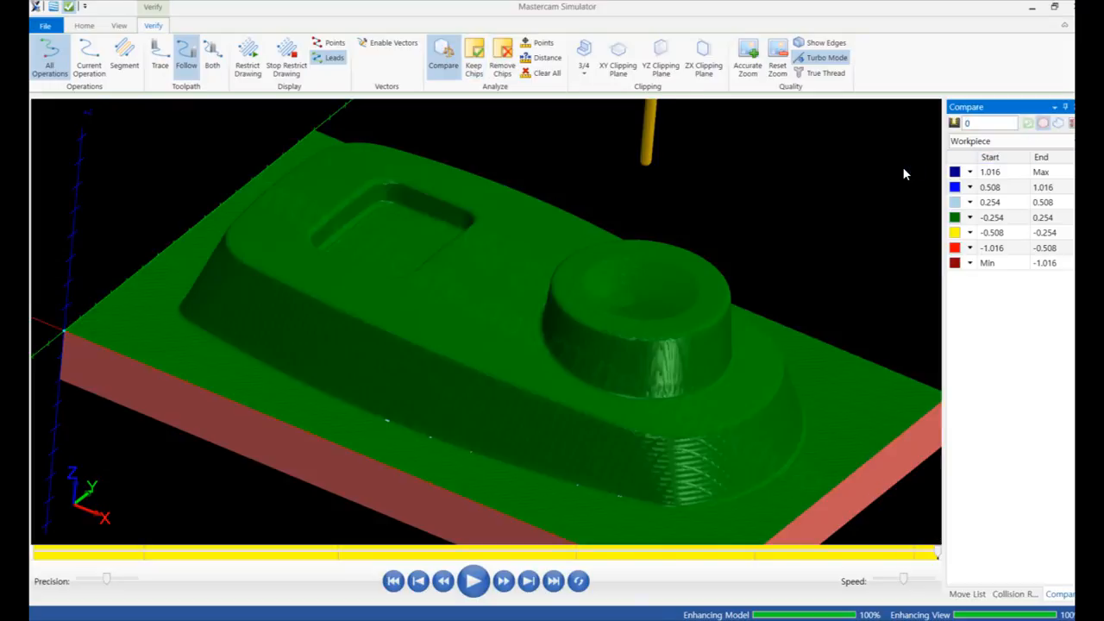
Step: Examine the comparison colours along the body's lower outline and around the boss for leftover material
left_click_drag(902, 166, 734, 229)
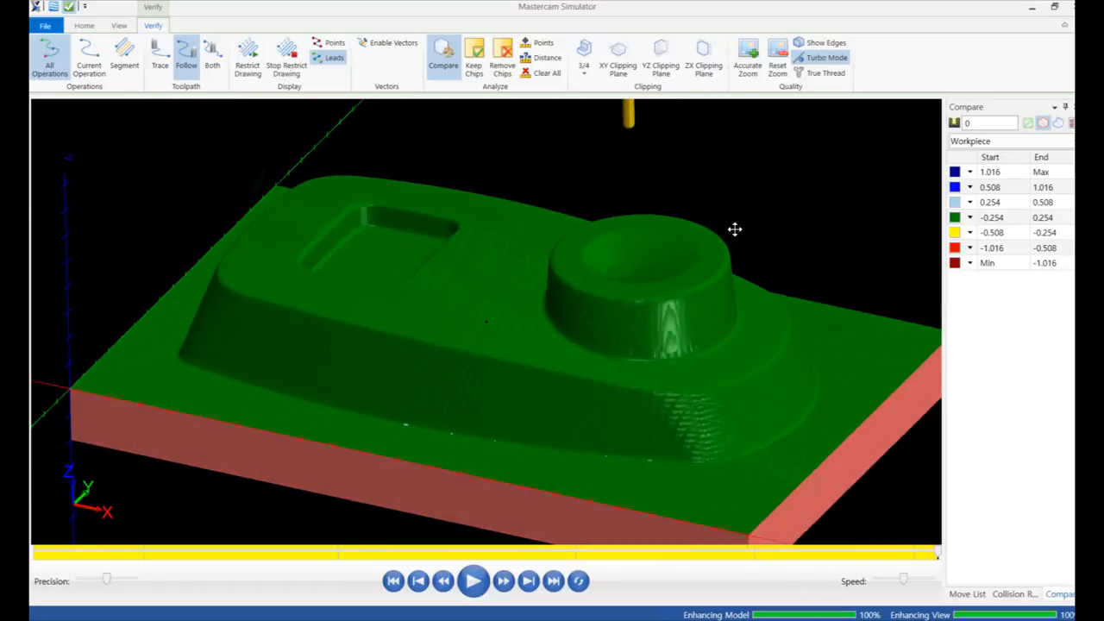
scroll(513, 409, "up", 10)
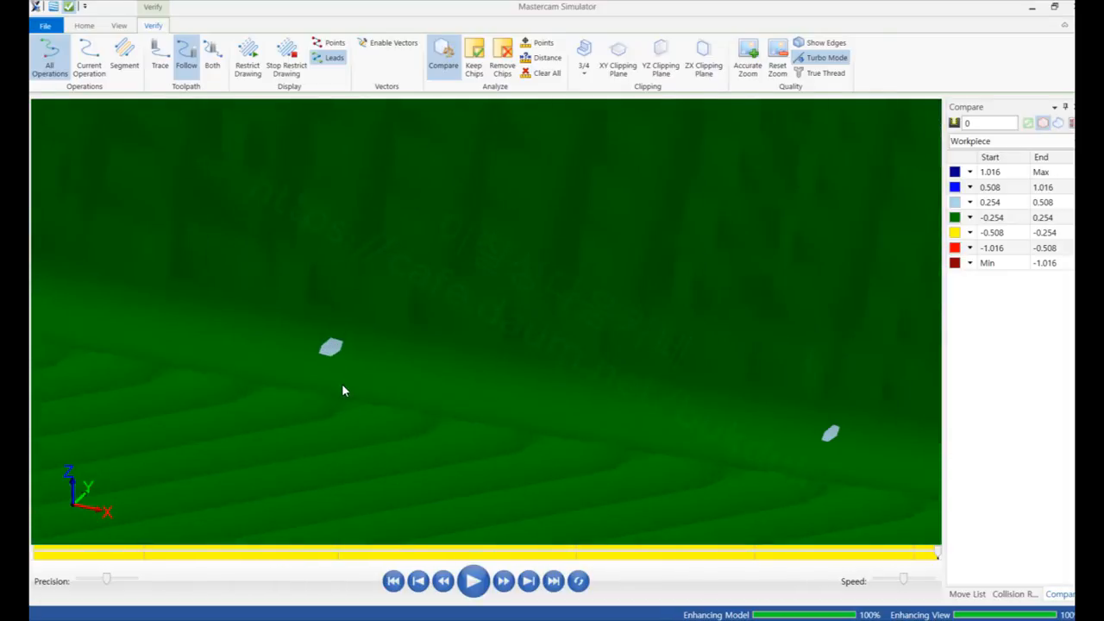
scroll(343, 386, "down", 5)
mouse_move(364, 383)
middle_mouse_down()
mouse_move(336, 384)
mouse_move(351, 389)
middle_mouse_up()
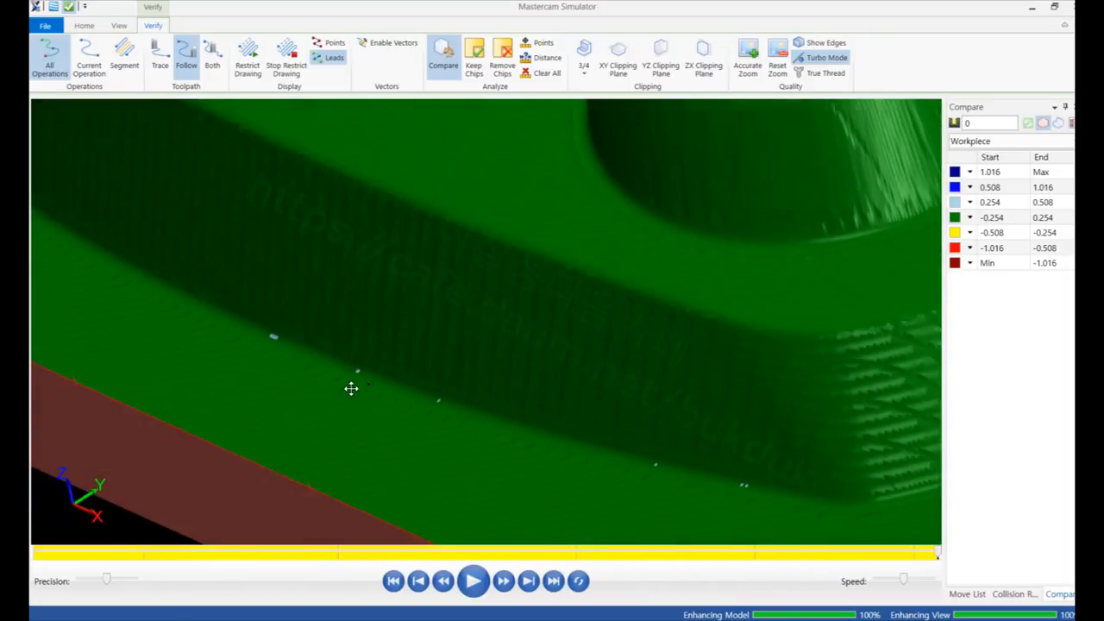
scroll(393, 401, "up", 3)
scroll(343, 414, "down", 7)
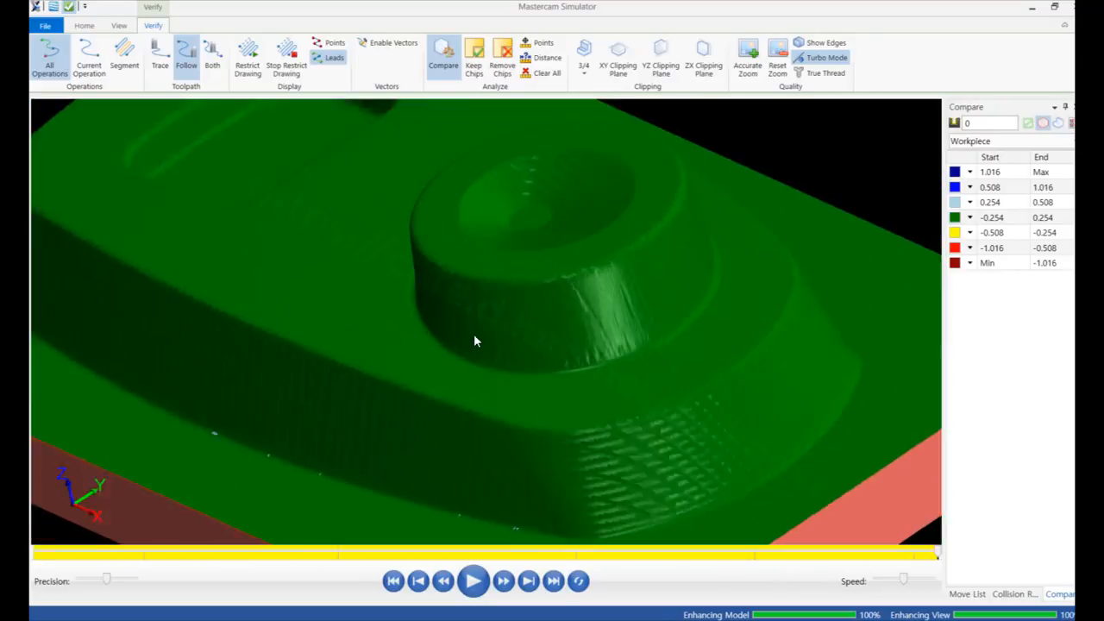
scroll(530, 334, "up", 2)
mouse_move(604, 333)
middle_mouse_down()
mouse_move(615, 333)
mouse_move(607, 353)
middle_mouse_up()
scroll(514, 418, "down", 6)
middle_click_drag(616, 281, 543, 388)
Step: Check the foot of the body's long side wall for remaining material at close range and leave the simulator
scroll(426, 463, "up", 5)
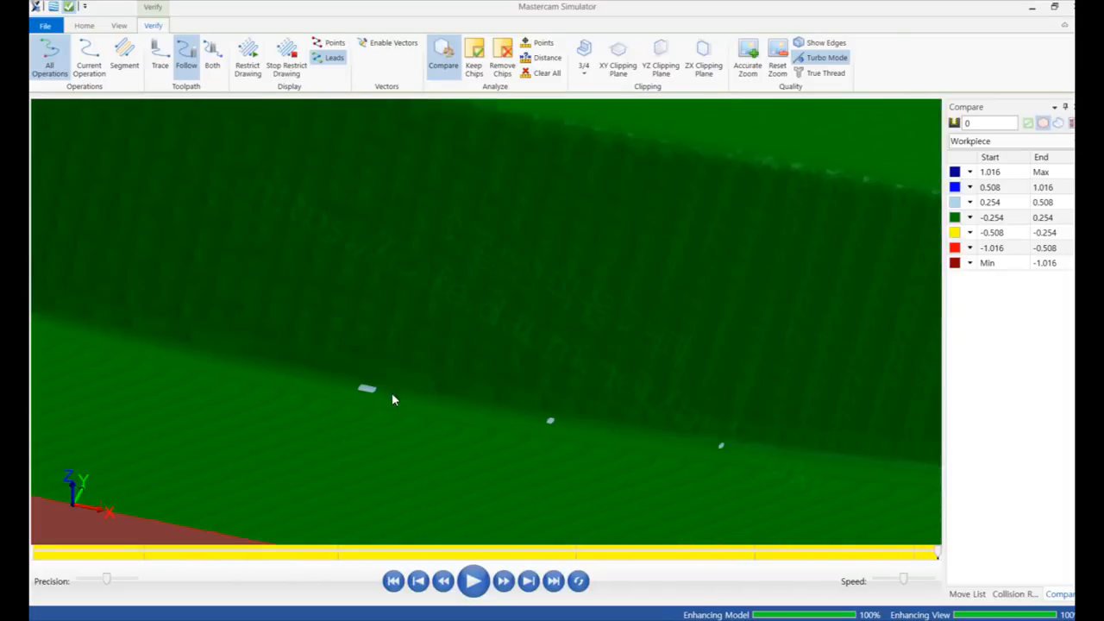
scroll(398, 392, "down", 3)
mouse_move(402, 390)
middle_mouse_down()
mouse_move(368, 377)
mouse_move(390, 387)
middle_mouse_up()
scroll(471, 423, "up", 7)
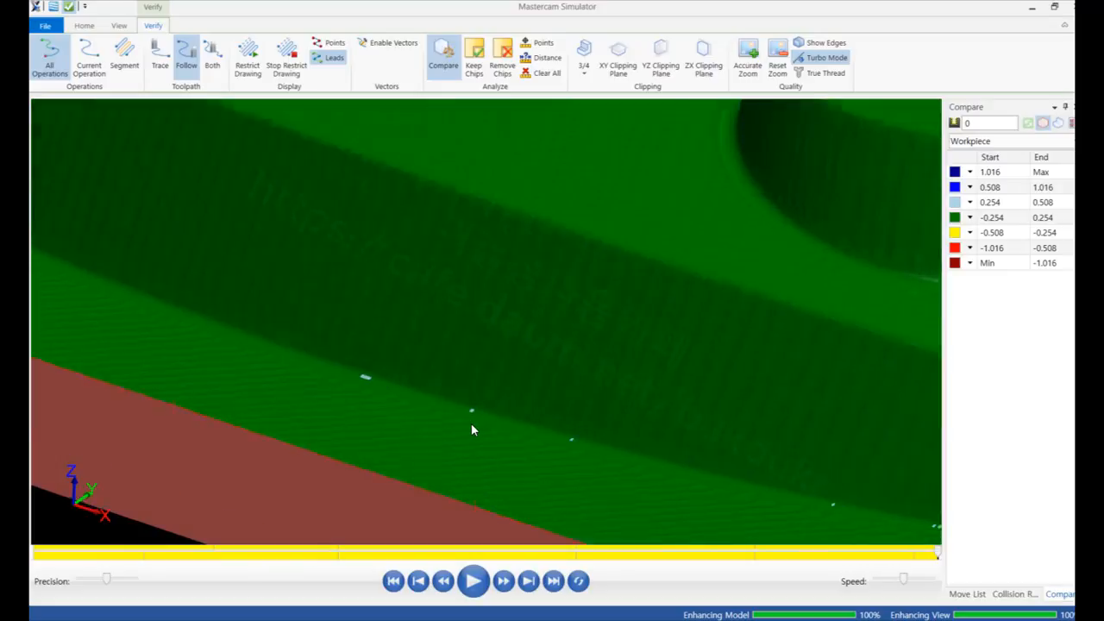
scroll(435, 360, "down", 6)
scroll(428, 364, "down", 5)
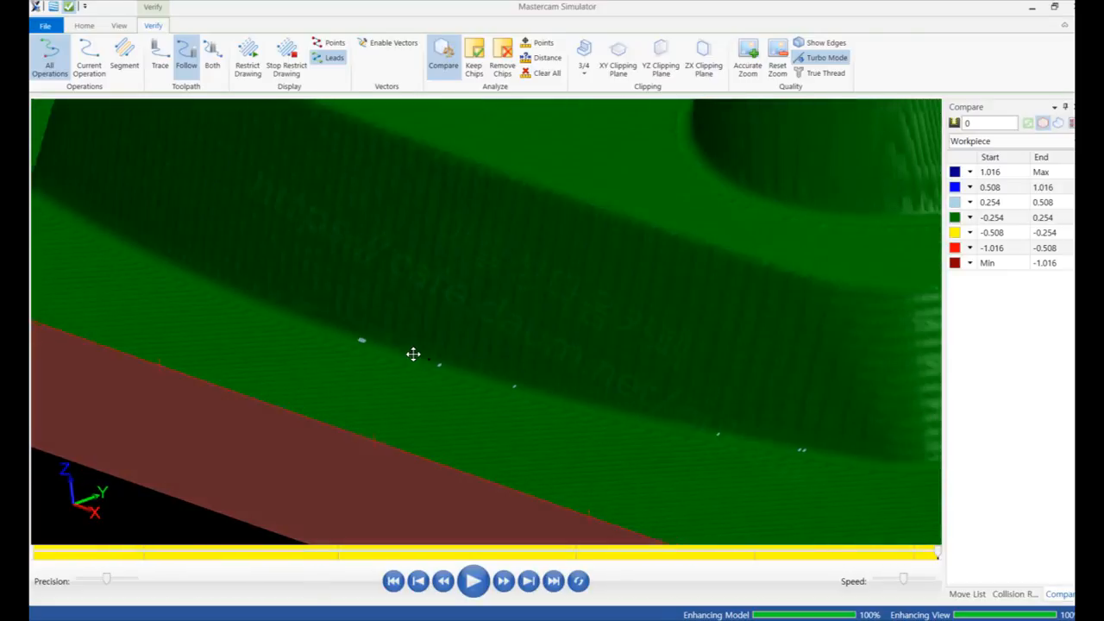
scroll(547, 350, "up", 2)
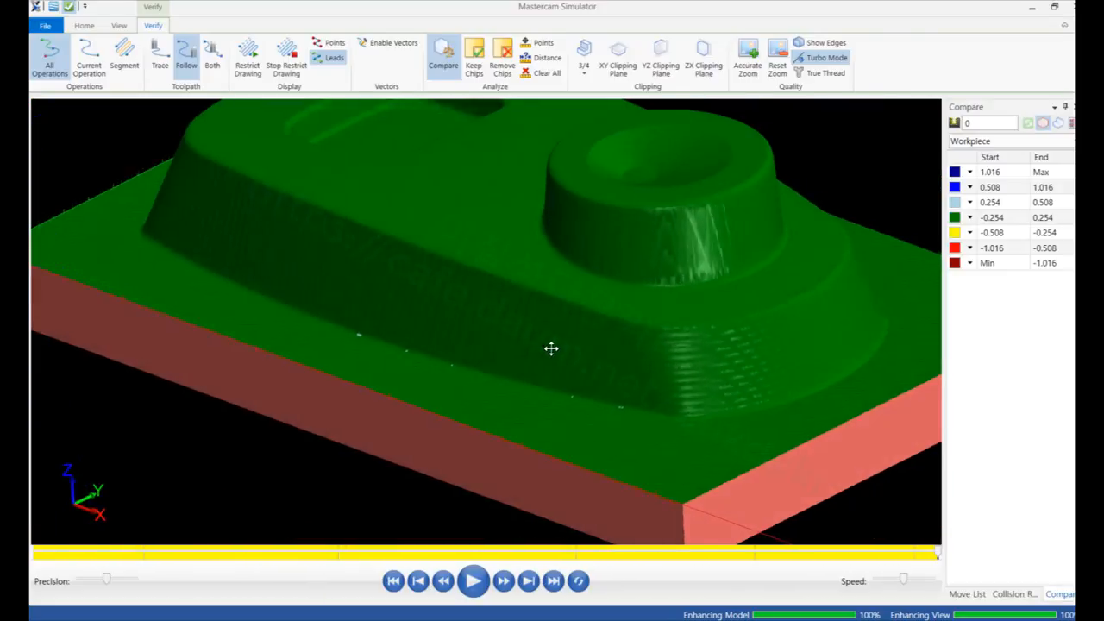
scroll(446, 422, "down", 5)
scroll(561, 313, "up", 6)
scroll(566, 315, "down", 4)
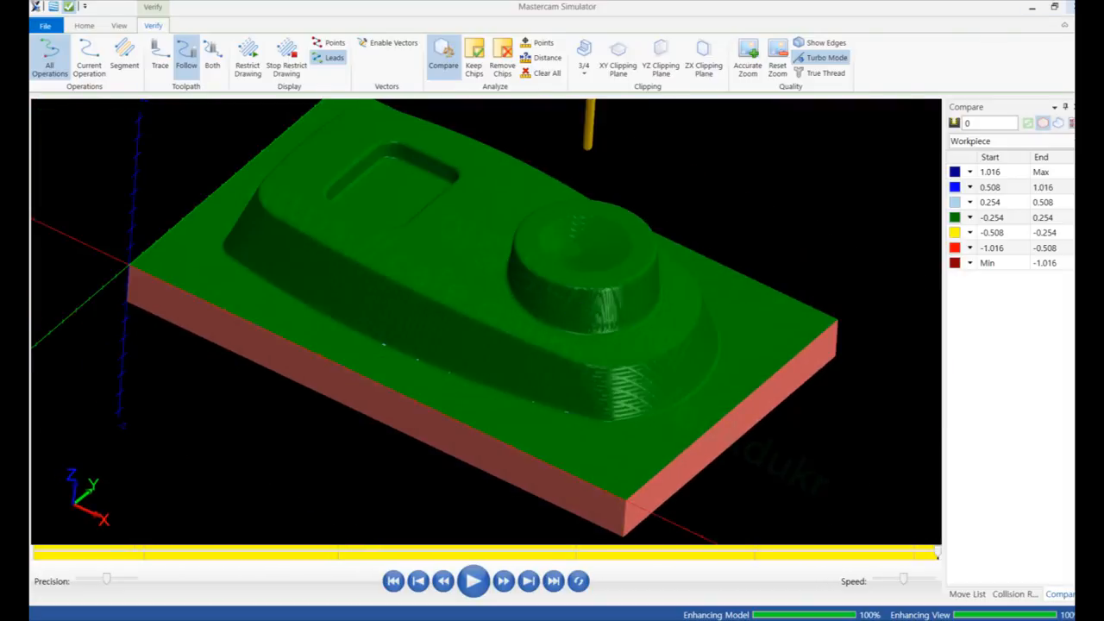
left_click(1070, 6)
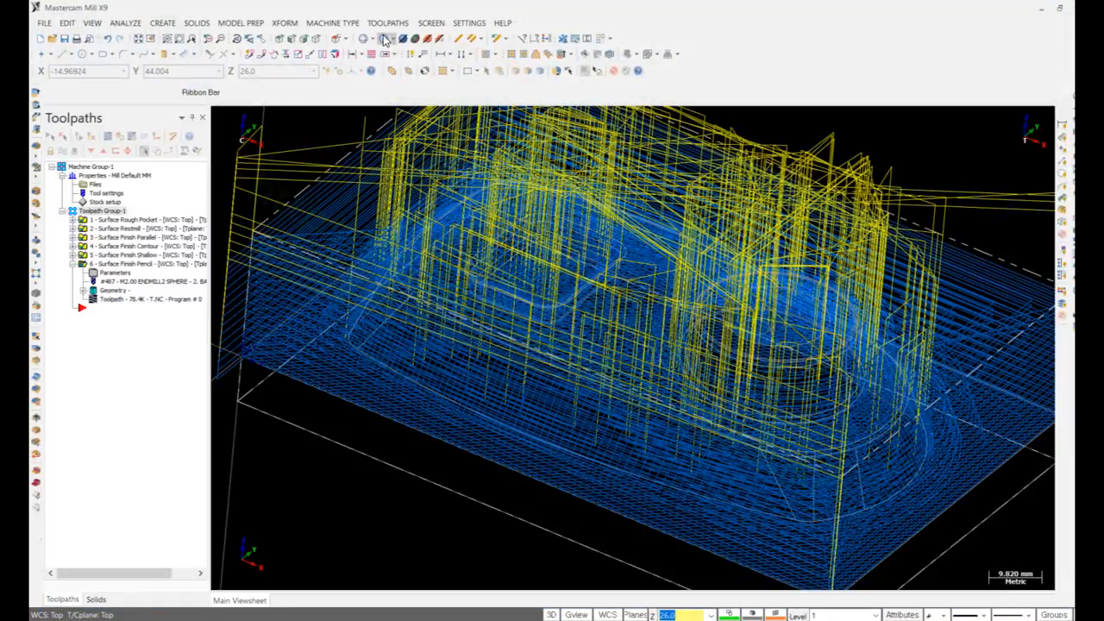